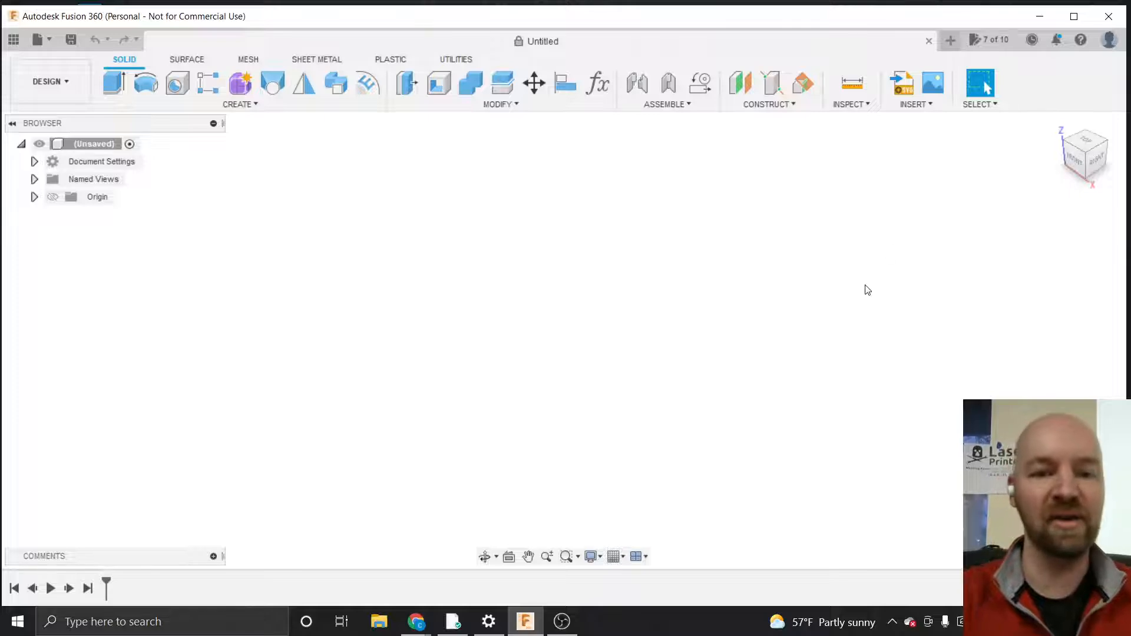
left_click(416, 628)
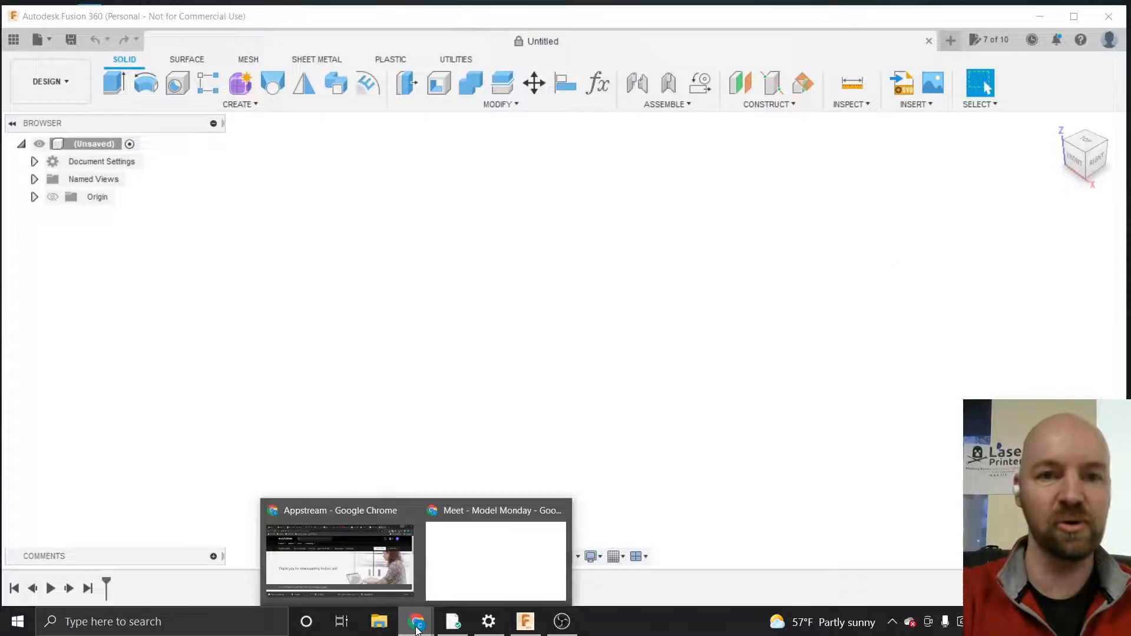
left_click(383, 514)
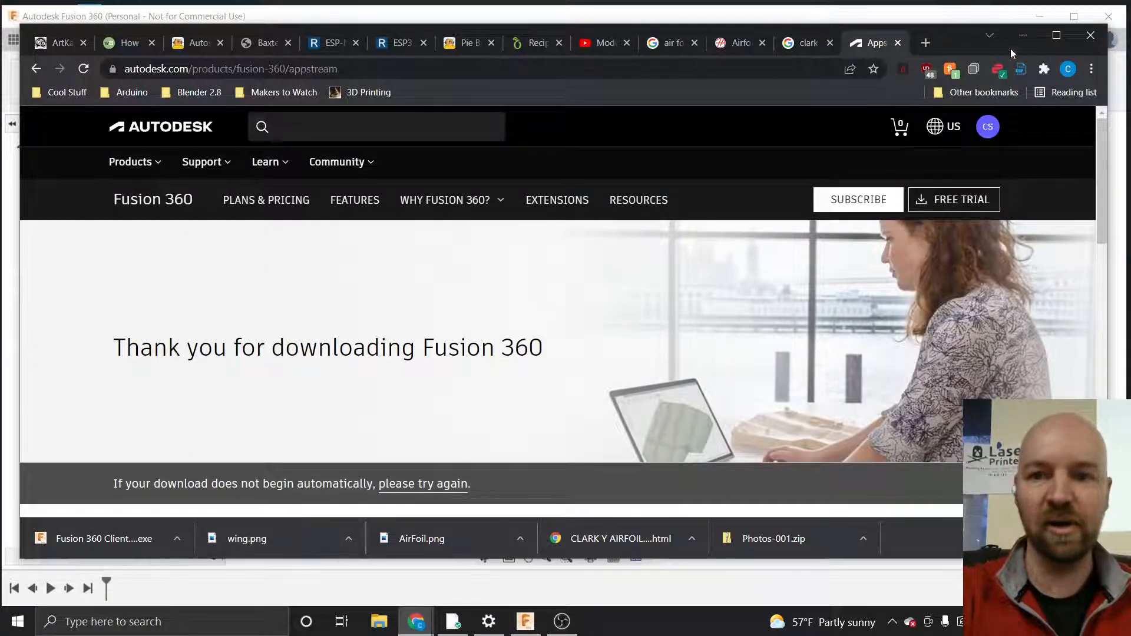
left_click(1022, 36)
mouse_move(415, 628)
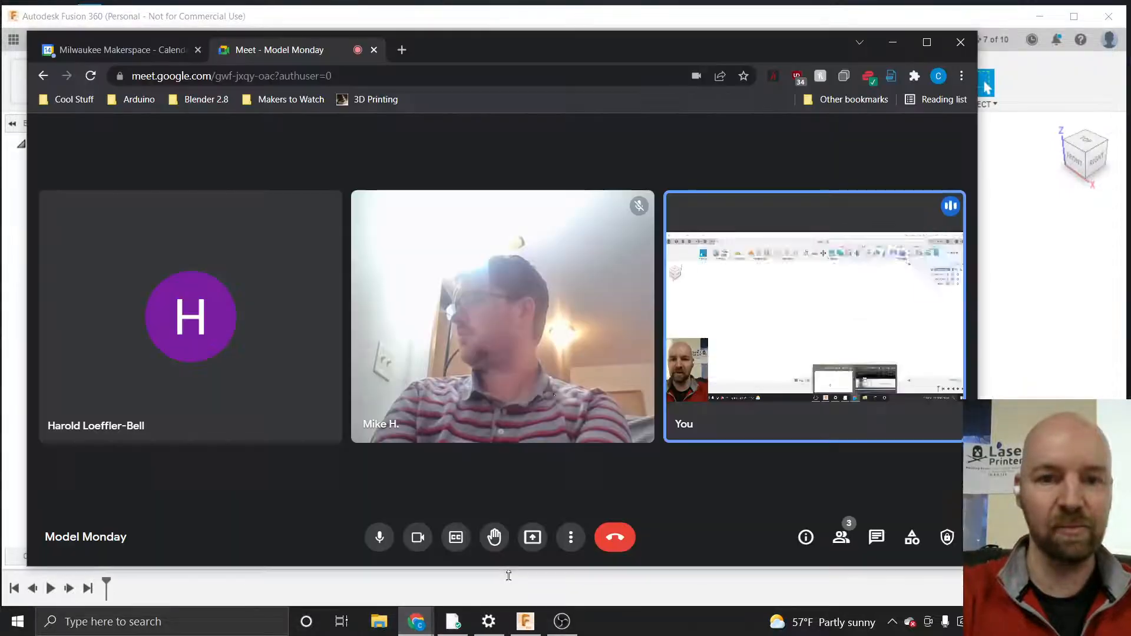
left_click(495, 557)
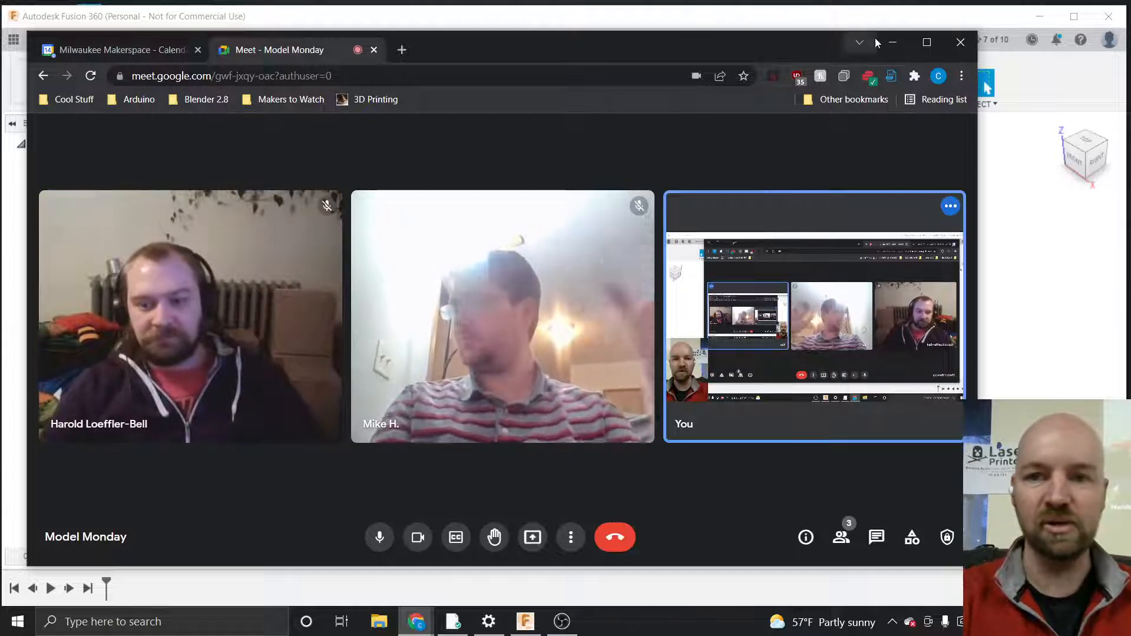
left_click(893, 43)
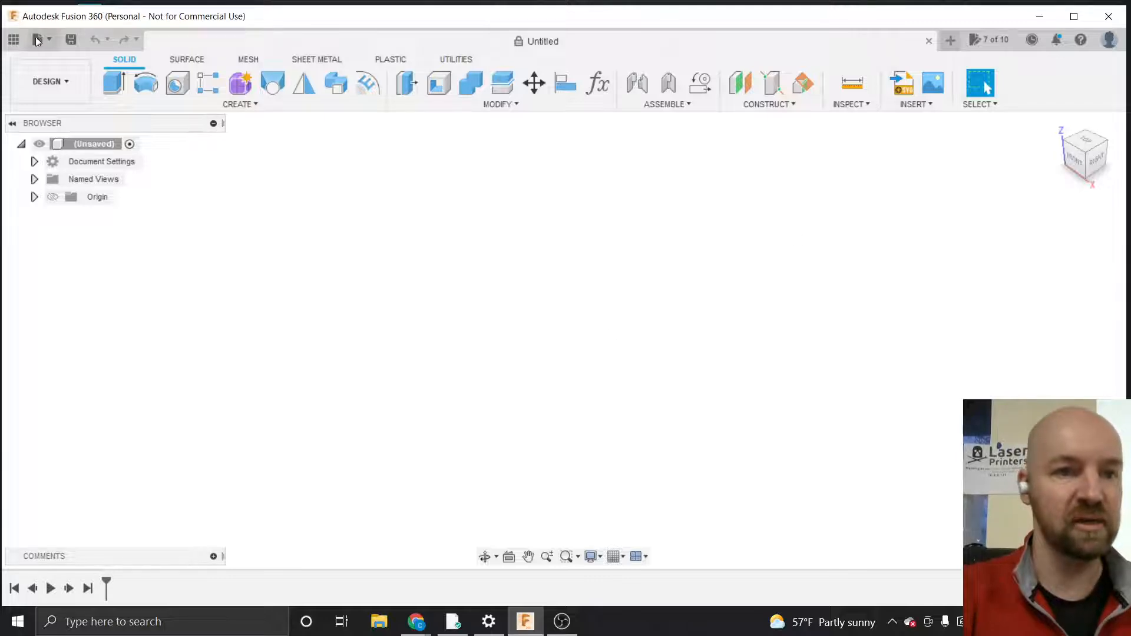
Open the data panel, enter the Project's project and open its Model Monday folder
left_click(14, 43)
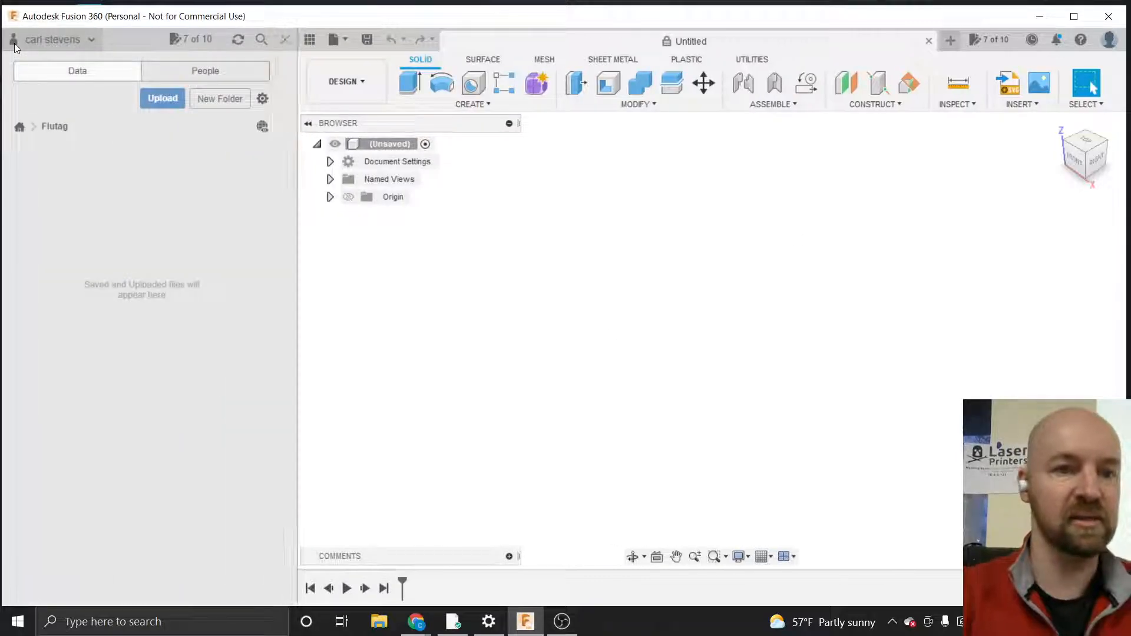
left_click(17, 127)
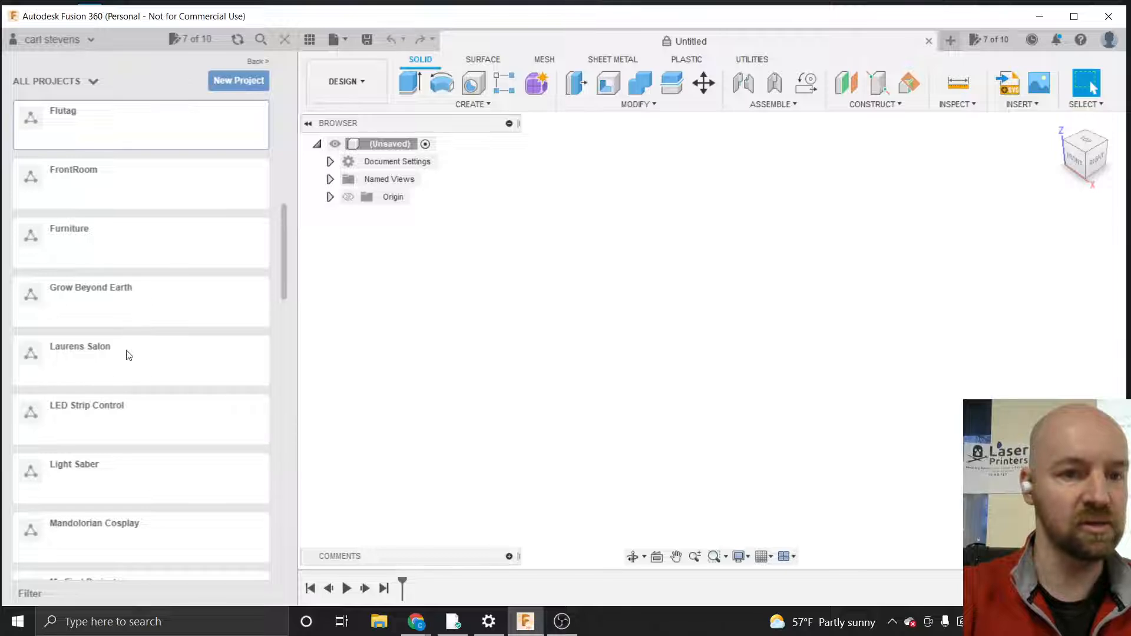
scroll(127, 356, "down", 6)
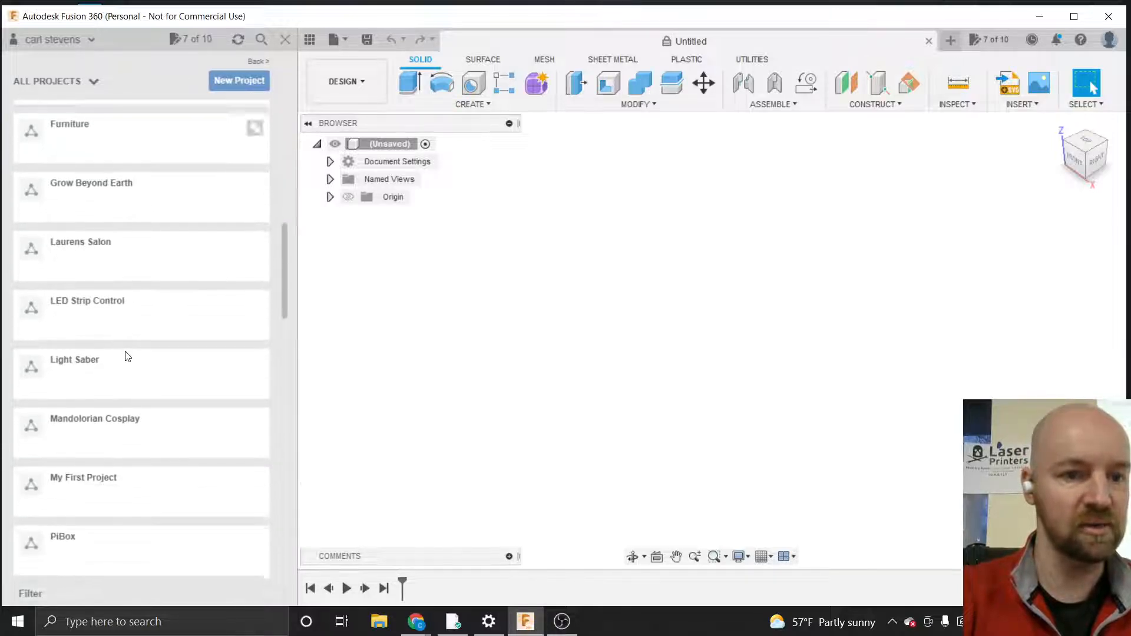
scroll(126, 354, "down", 2)
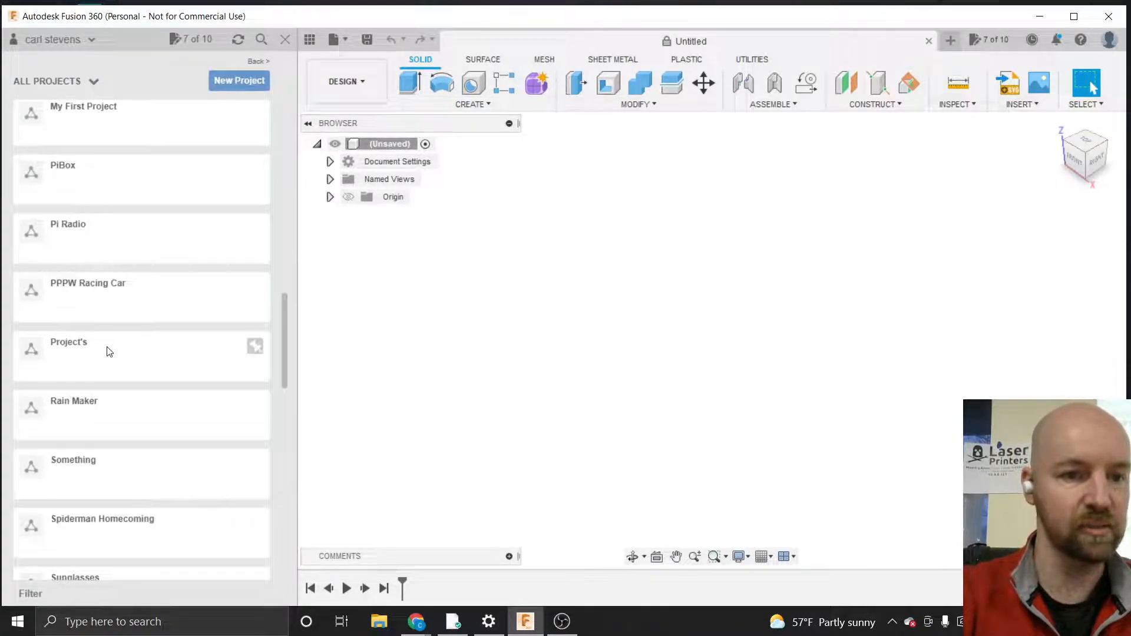
left_click(108, 348)
scroll(141, 345, "down", 11)
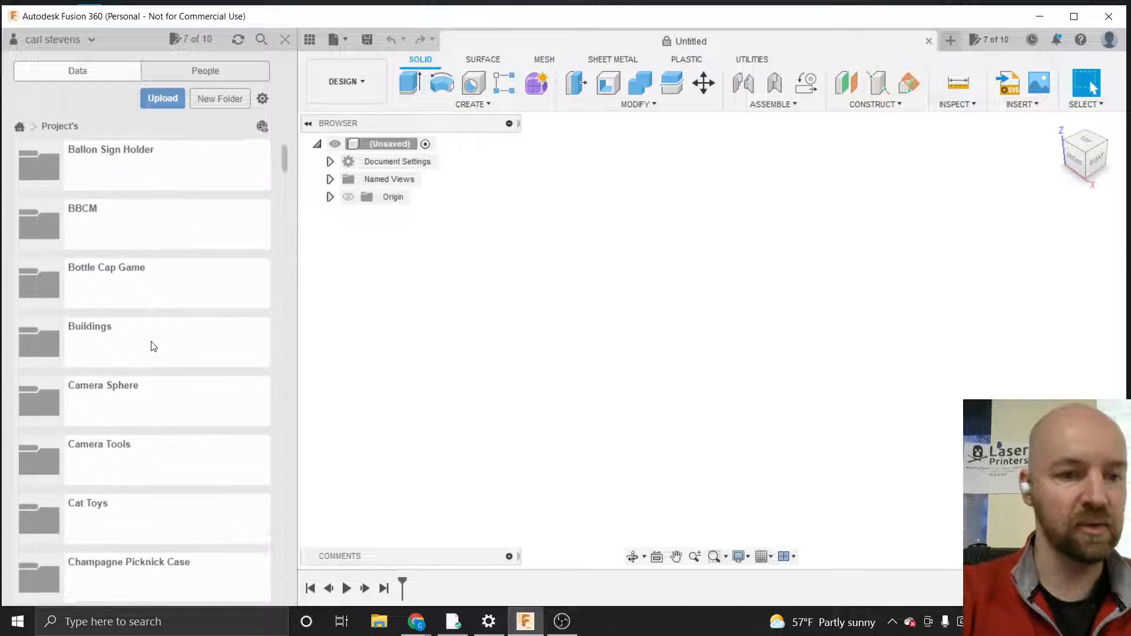
scroll(153, 346, "down", 13)
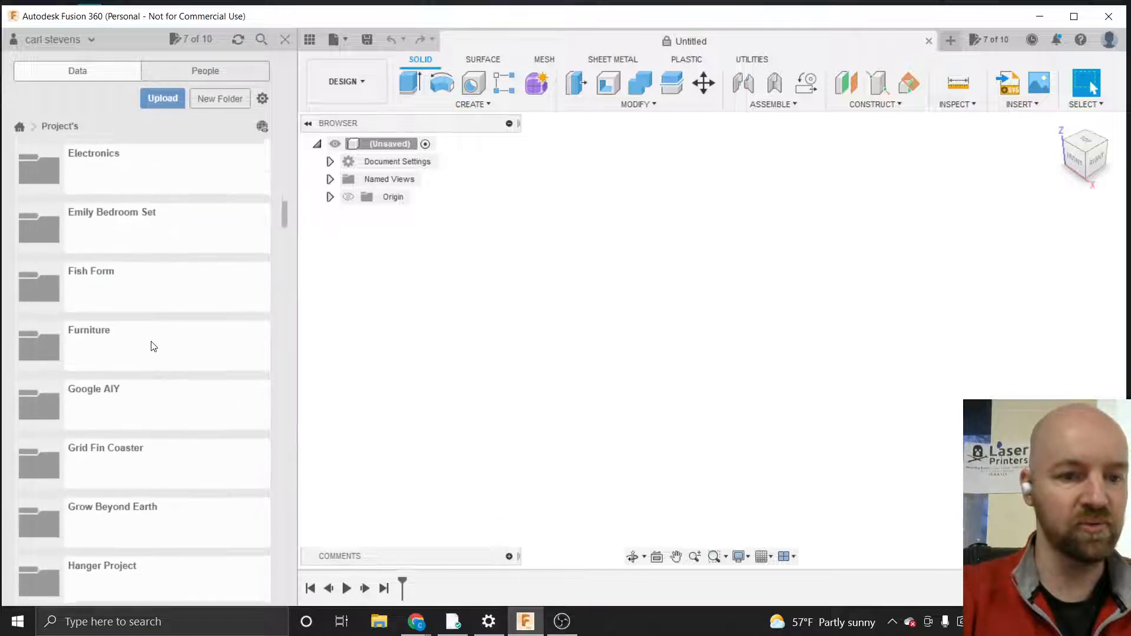
scroll(153, 346, "down", 12)
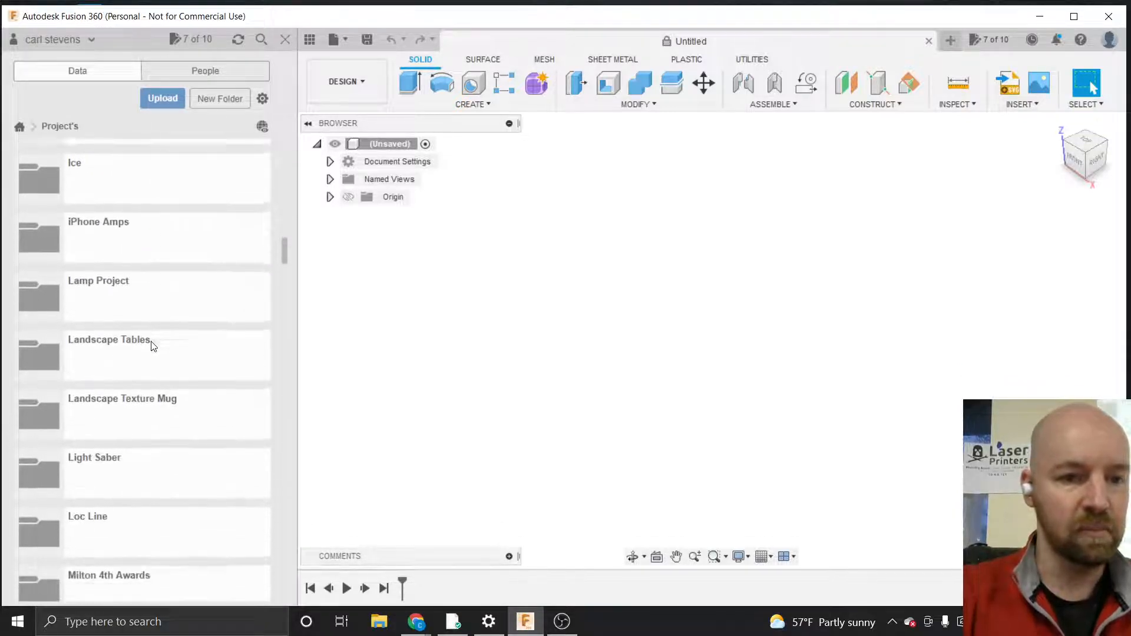
left_click(139, 331)
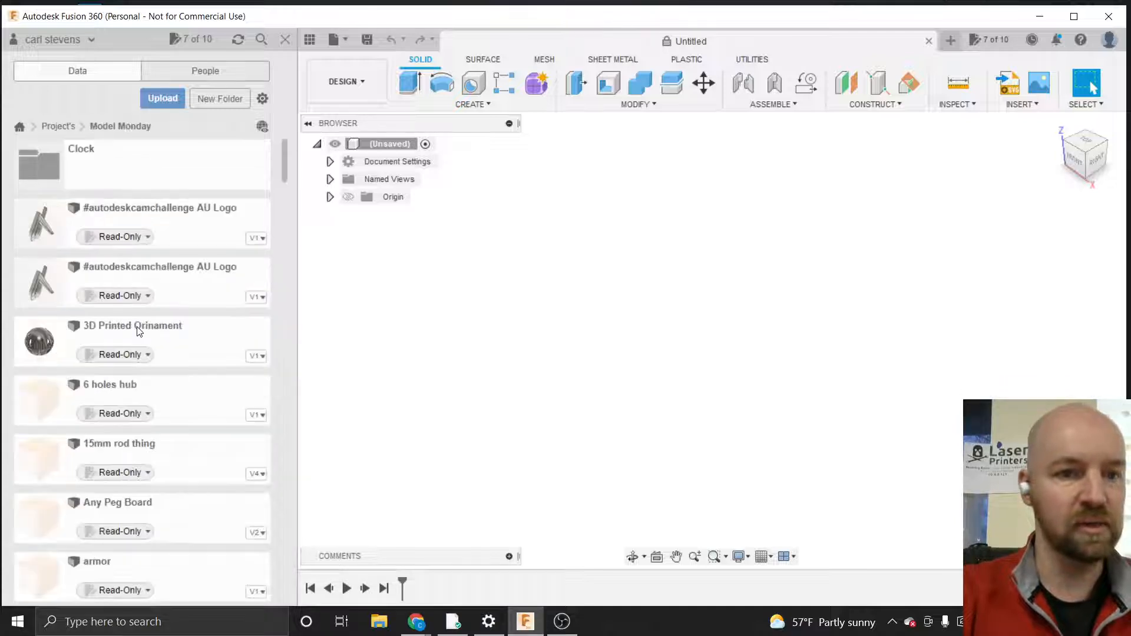
Scroll through the Model Monday folder and open the Model Monday design
scroll(184, 383, "down", 19)
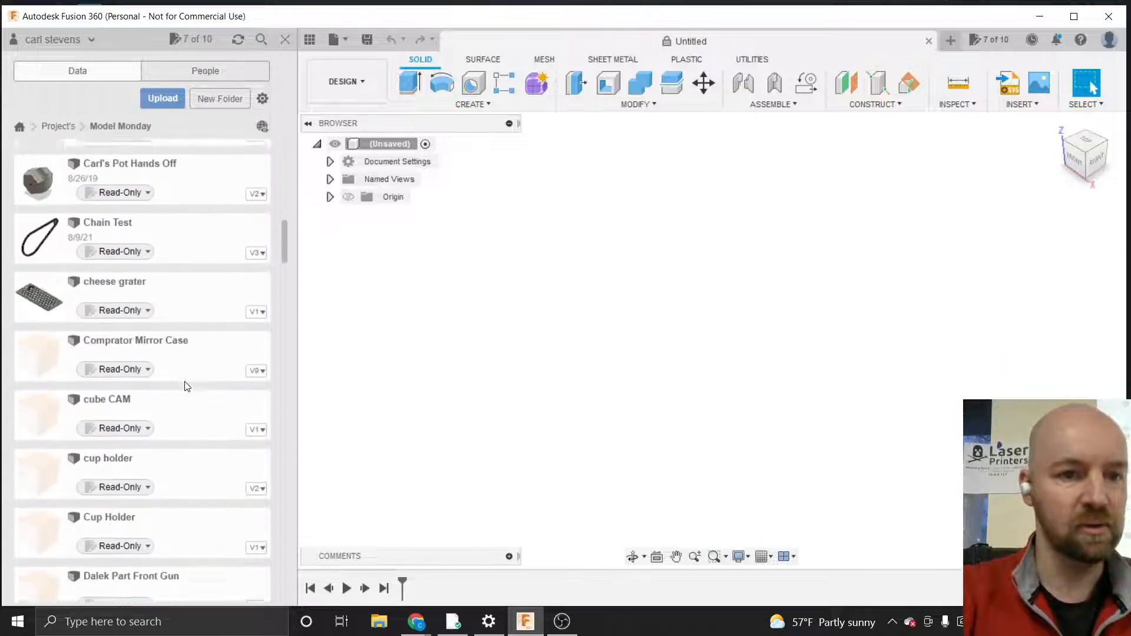
scroll(184, 386, "down", 11)
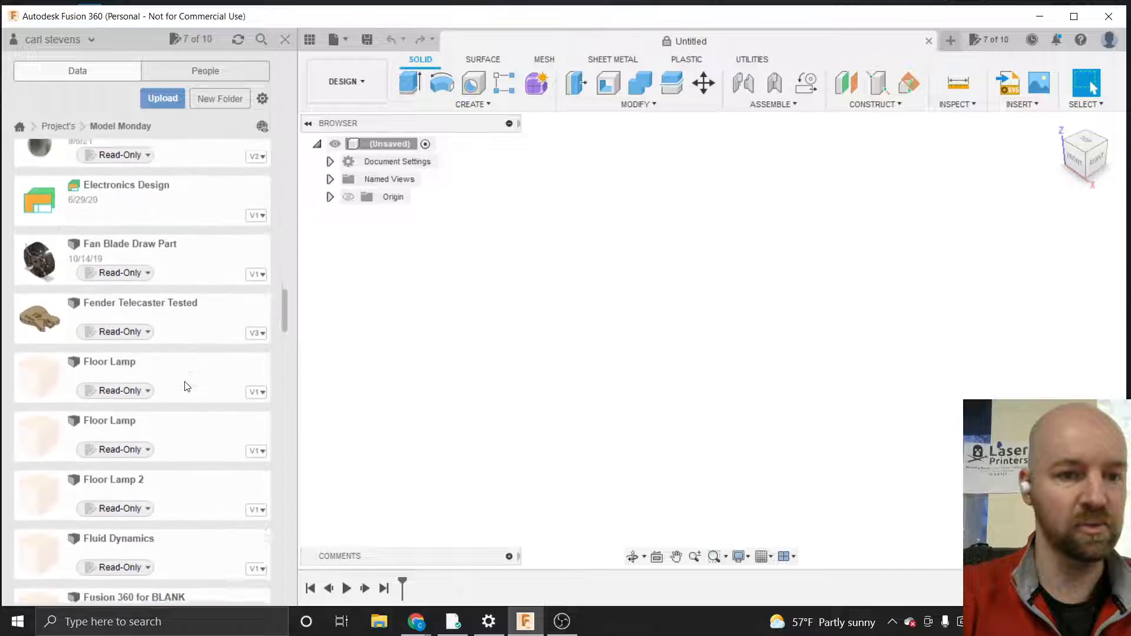
scroll(184, 385, "down", 9)
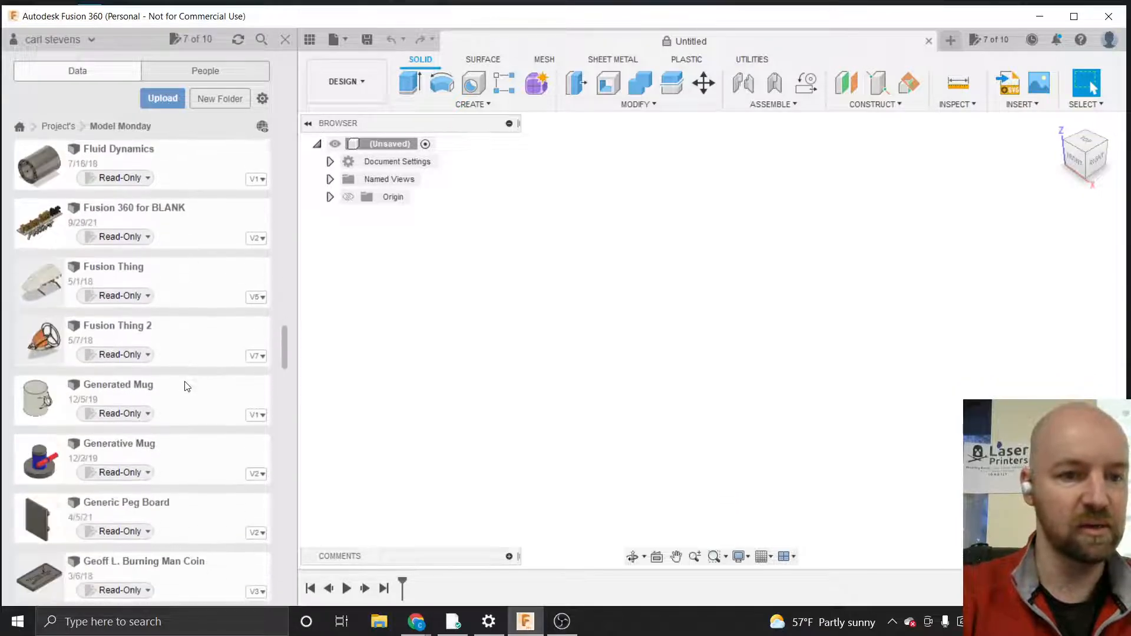
scroll(187, 386, "down", 11)
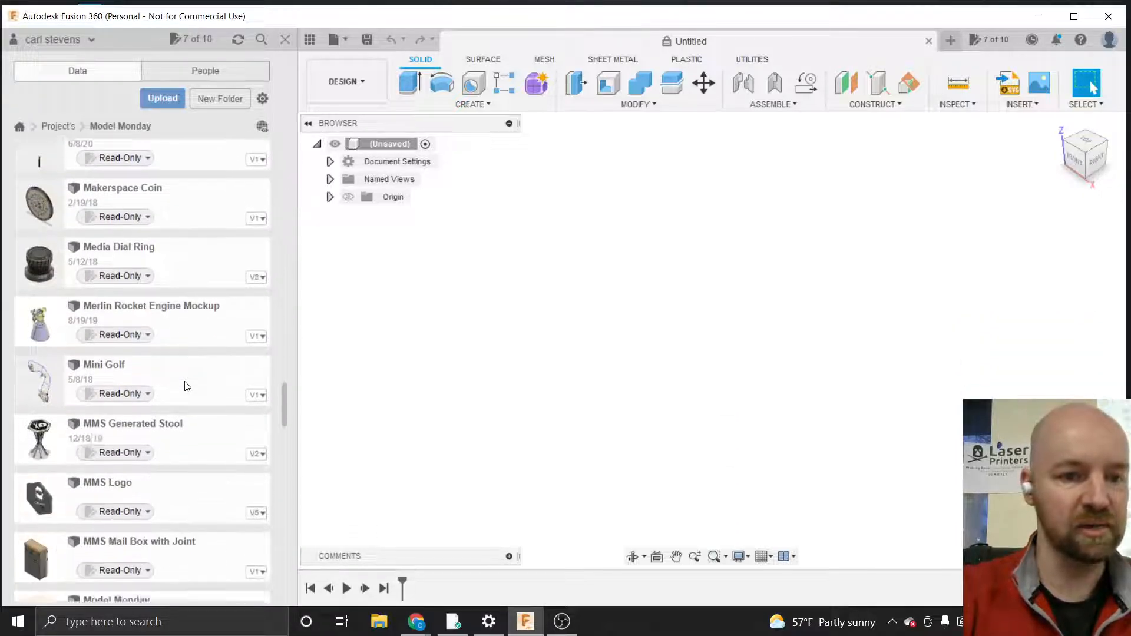
scroll(187, 386, "down", 8)
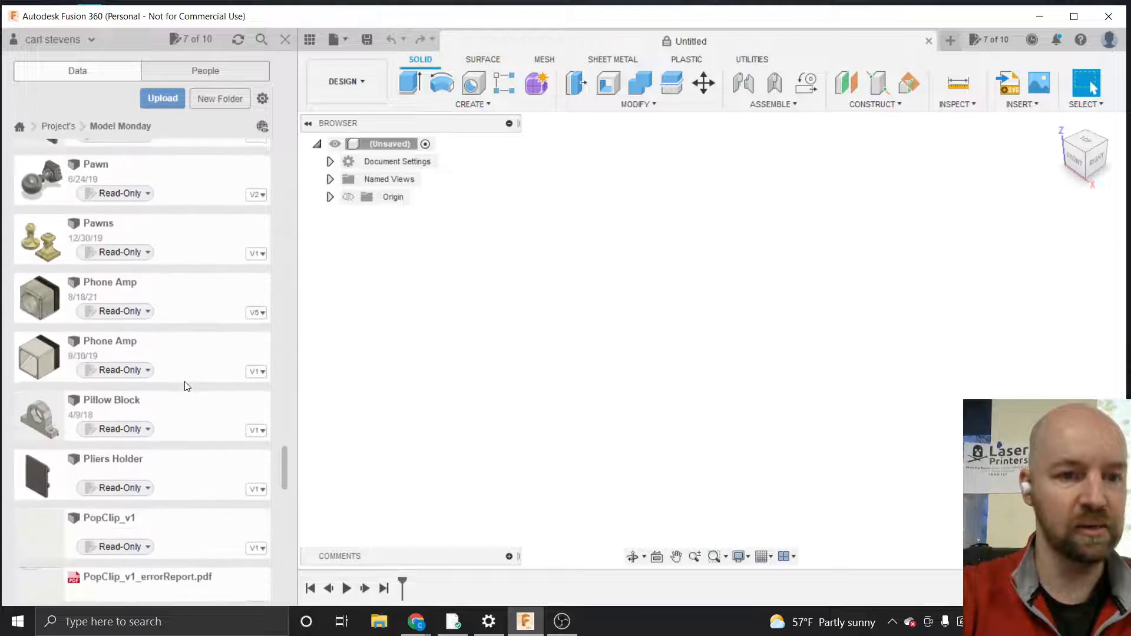
scroll(187, 385, "down", 11)
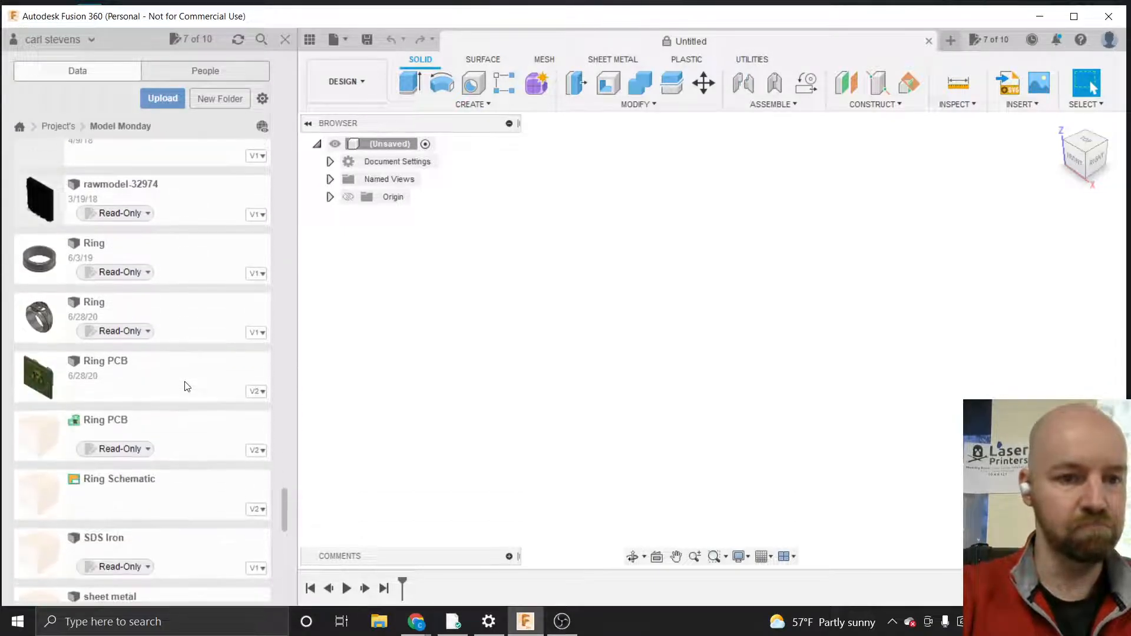
scroll(186, 386, "down", 4)
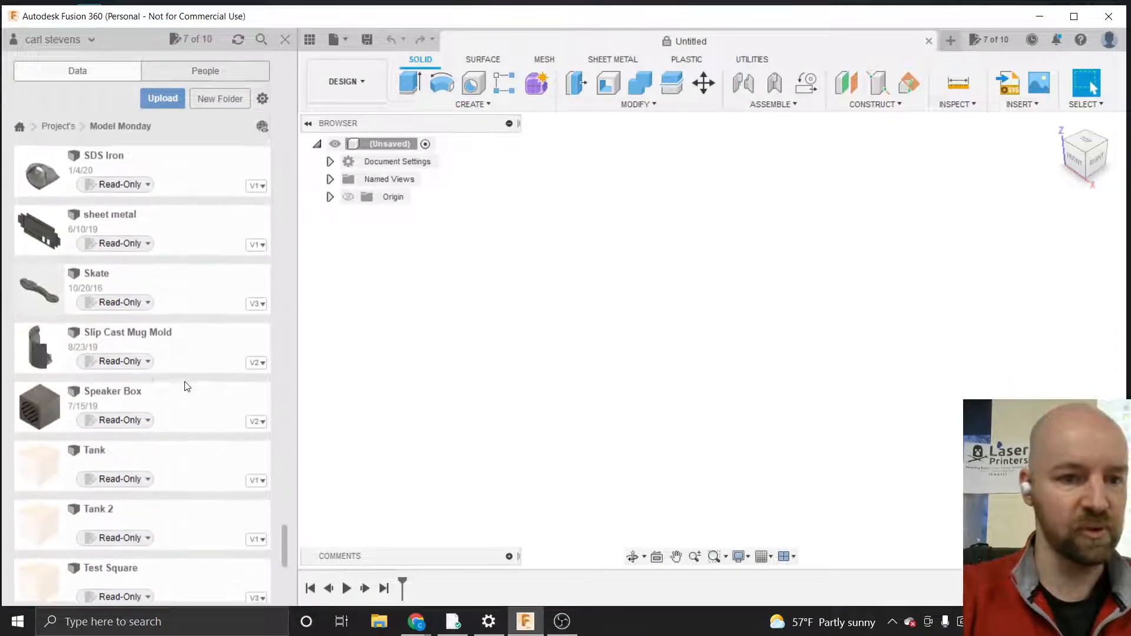
scroll(187, 386, "down", 6)
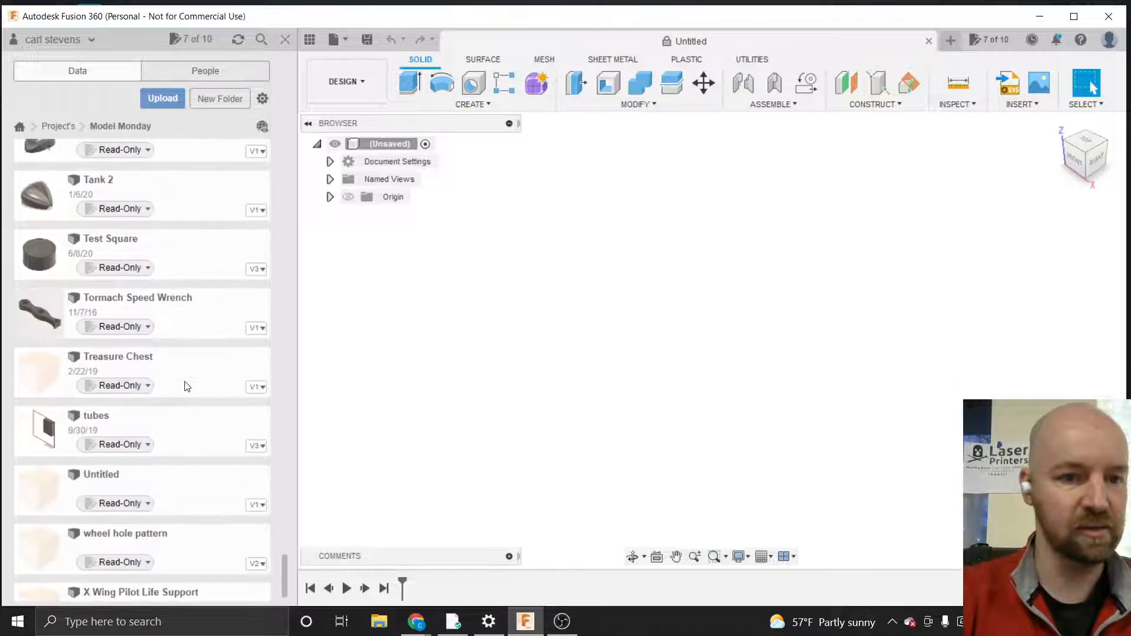
scroll(187, 386, "up", 9)
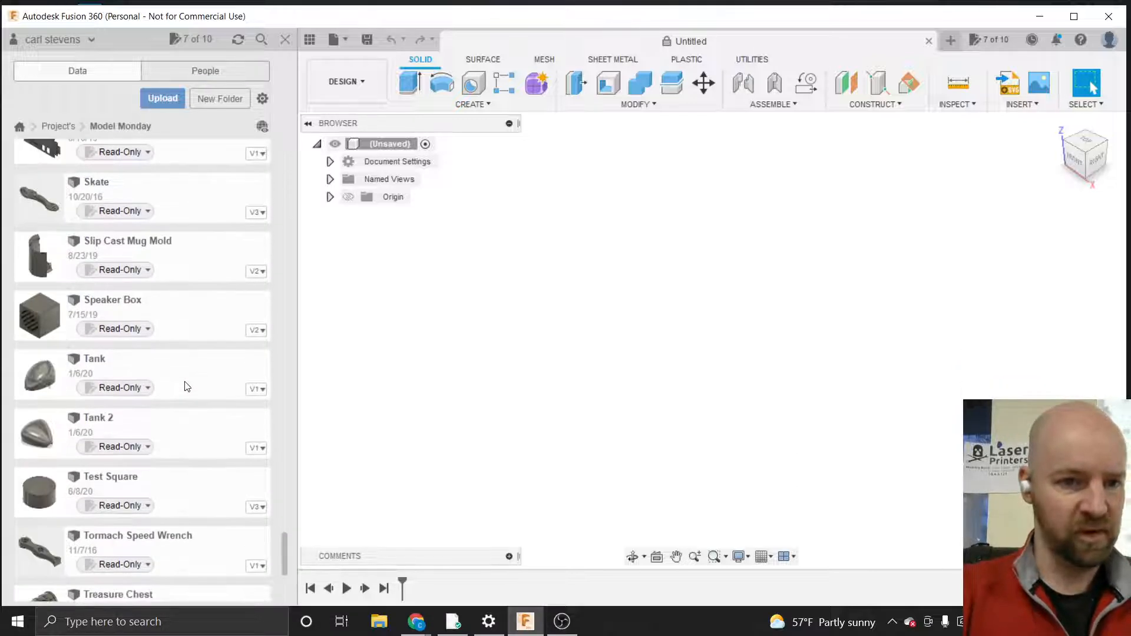
scroll(186, 386, "up", 8)
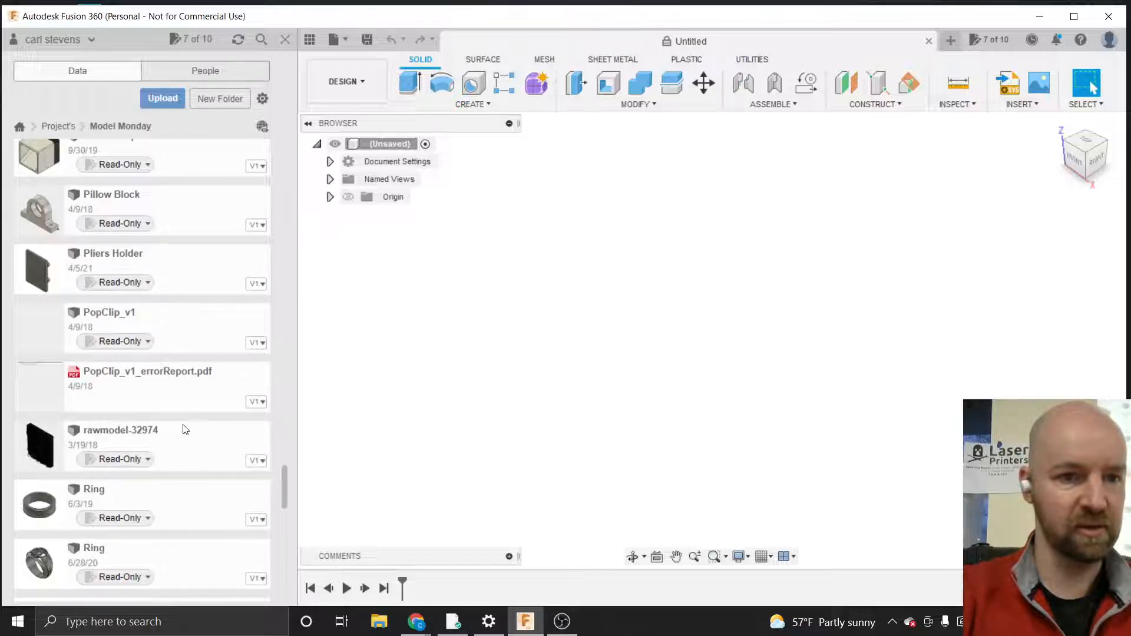
scroll(186, 429, "up", 10)
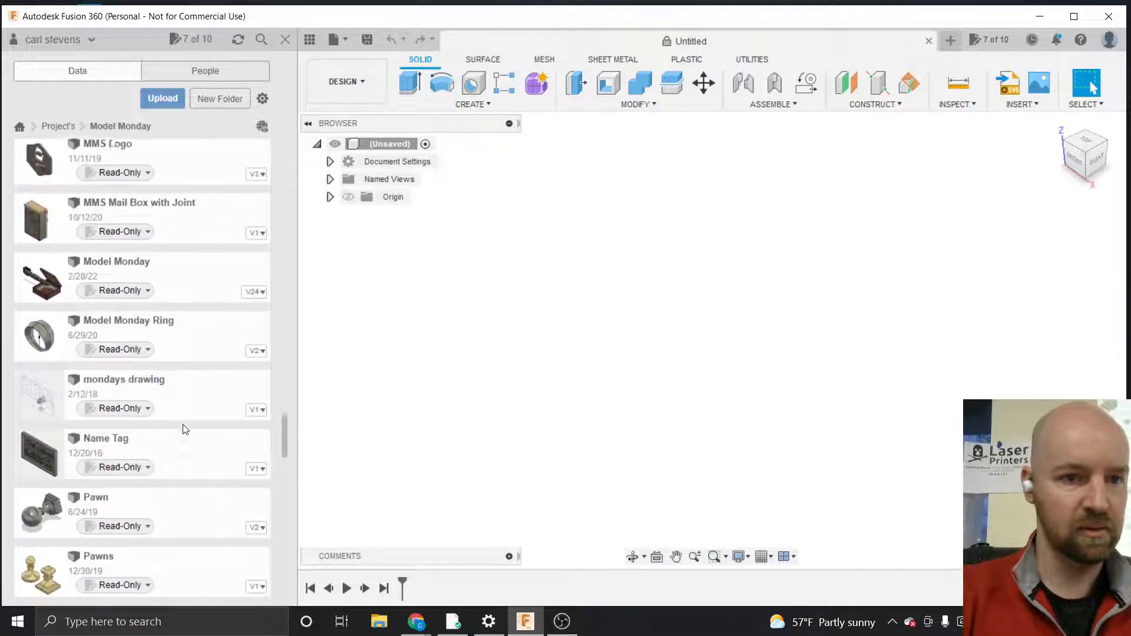
scroll(184, 429, "up", 4)
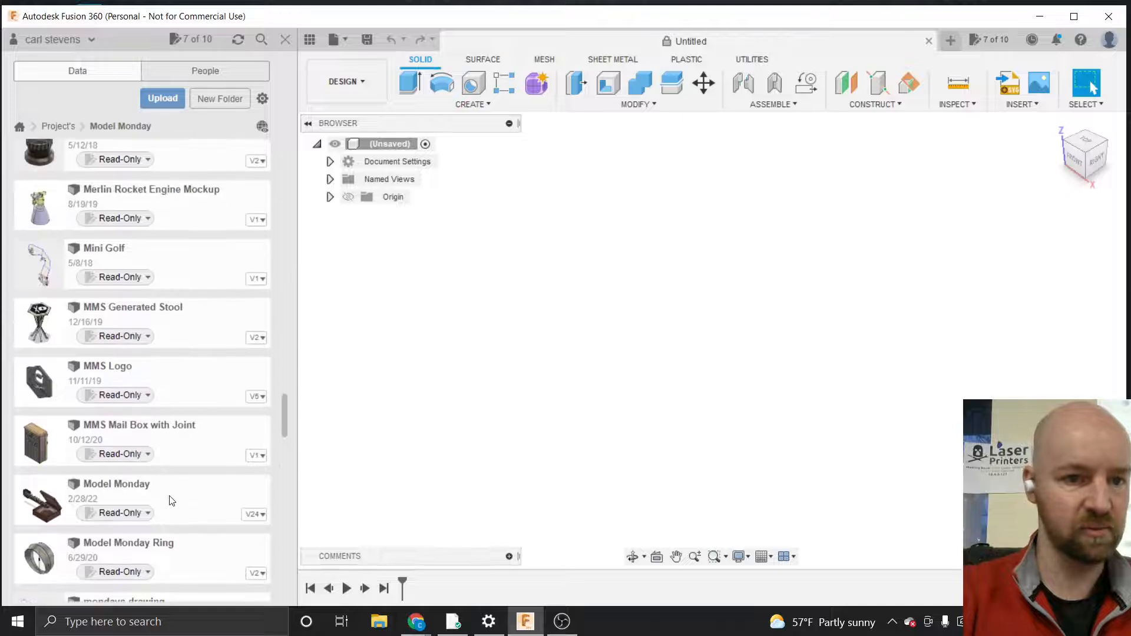
double_click(170, 499)
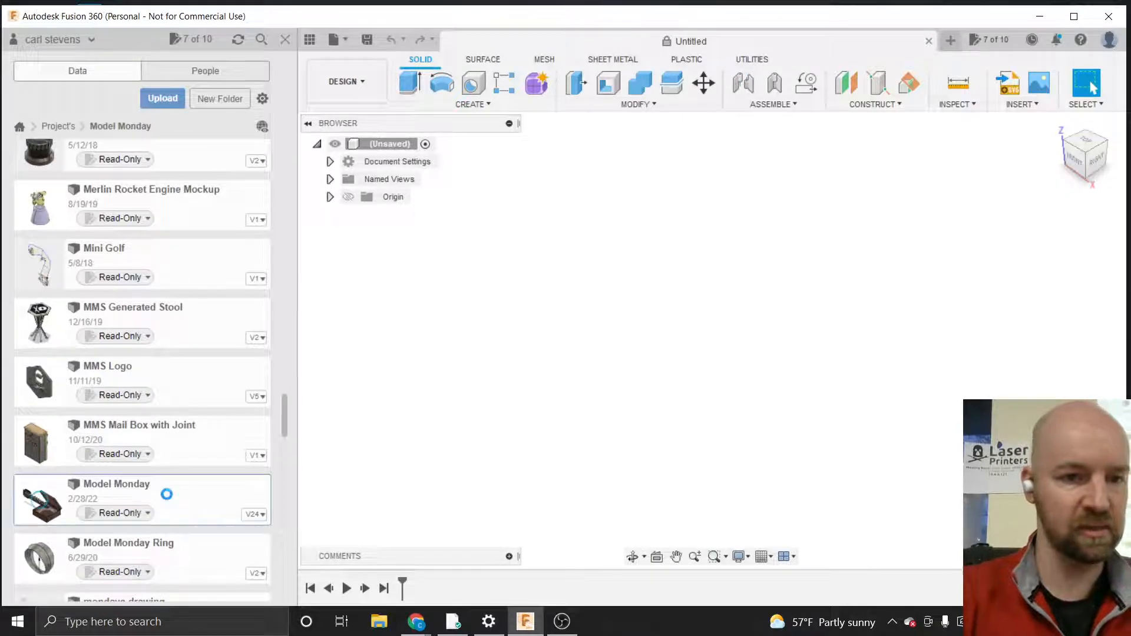
Close the data panel and hide the PiBox Prep component in the design
left_click(285, 40)
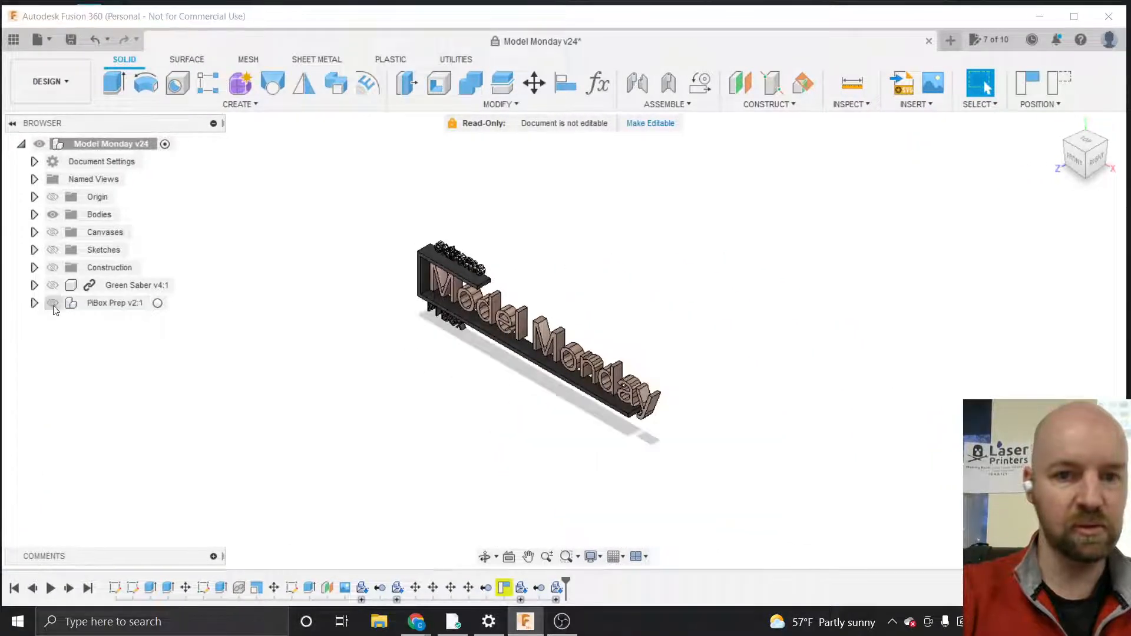
left_click(53, 303)
scroll(527, 336, "down", 2)
scroll(525, 332, "up", 6)
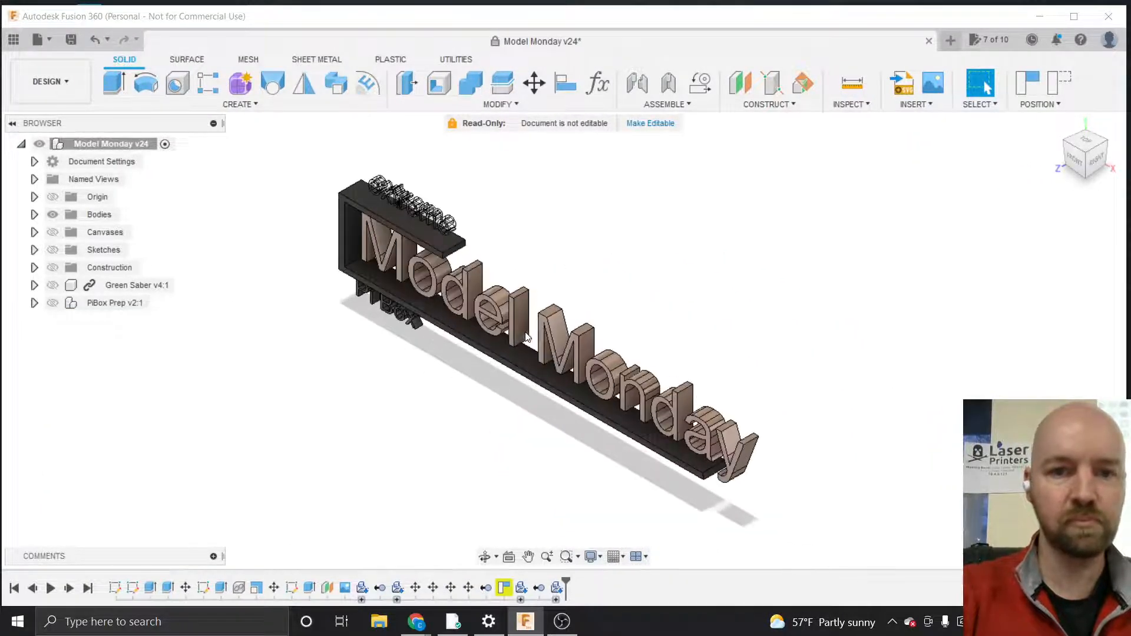
Examine the Model Monday sign from front and angled views, briefly switching to the Untitled document and back
left_click(1079, 161)
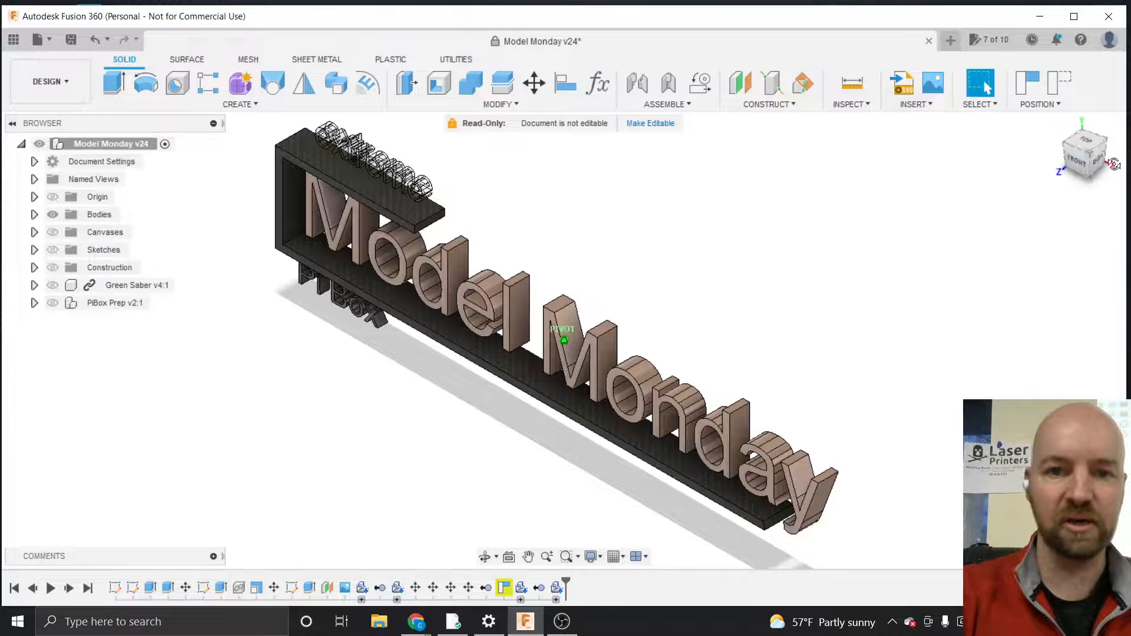
middle_click_drag(564, 339, 581, 344, "shift")
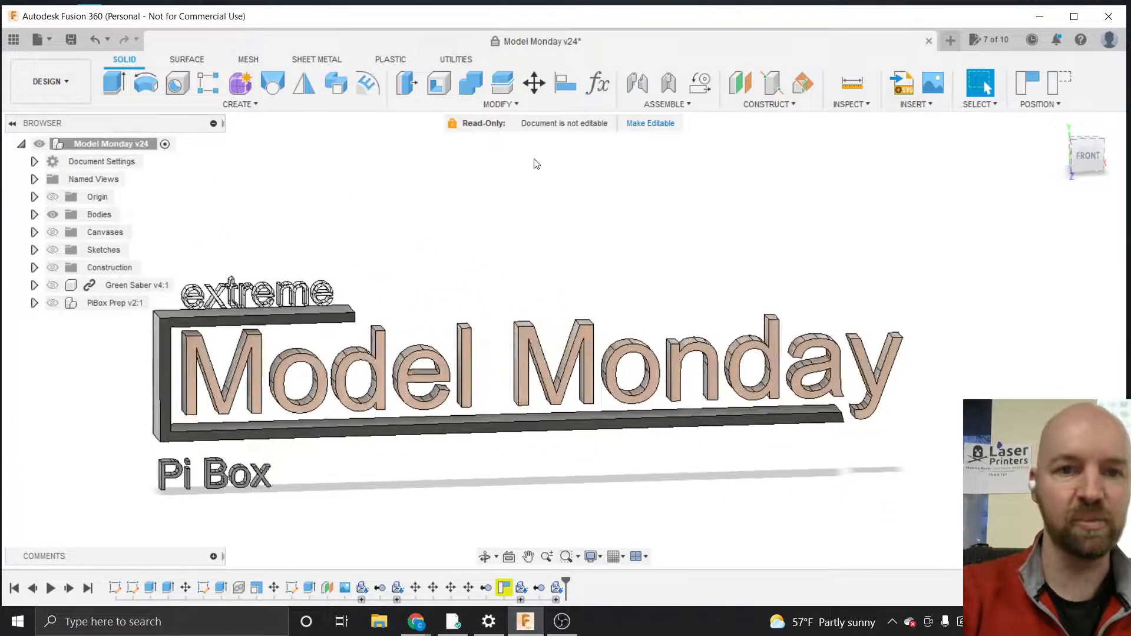
left_click(950, 40)
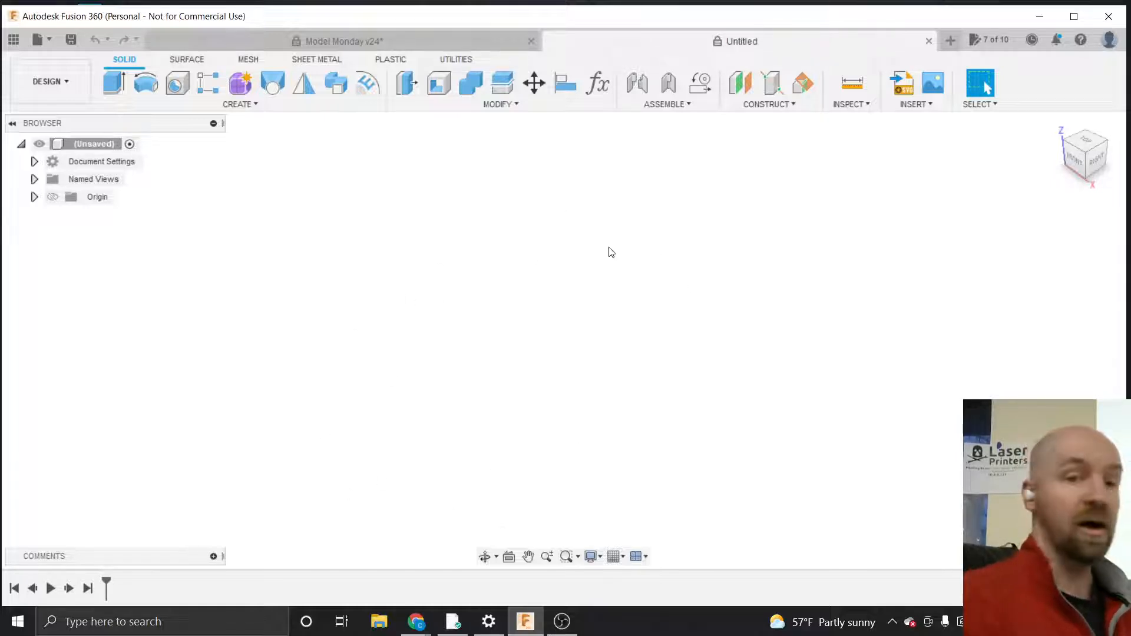
left_click(1075, 157)
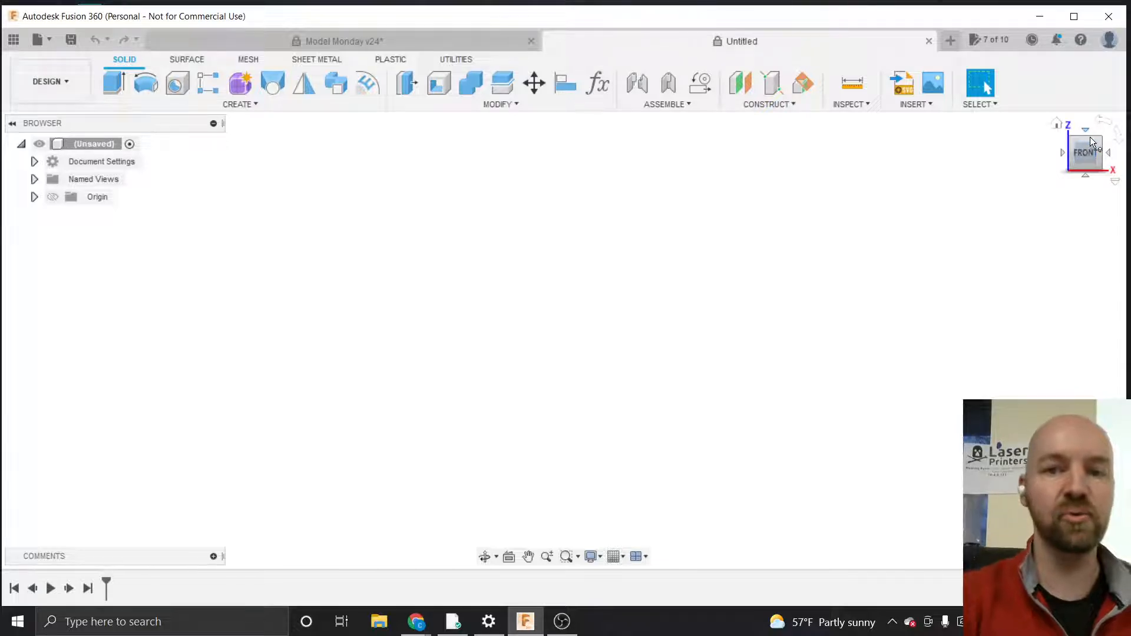
left_click(460, 35)
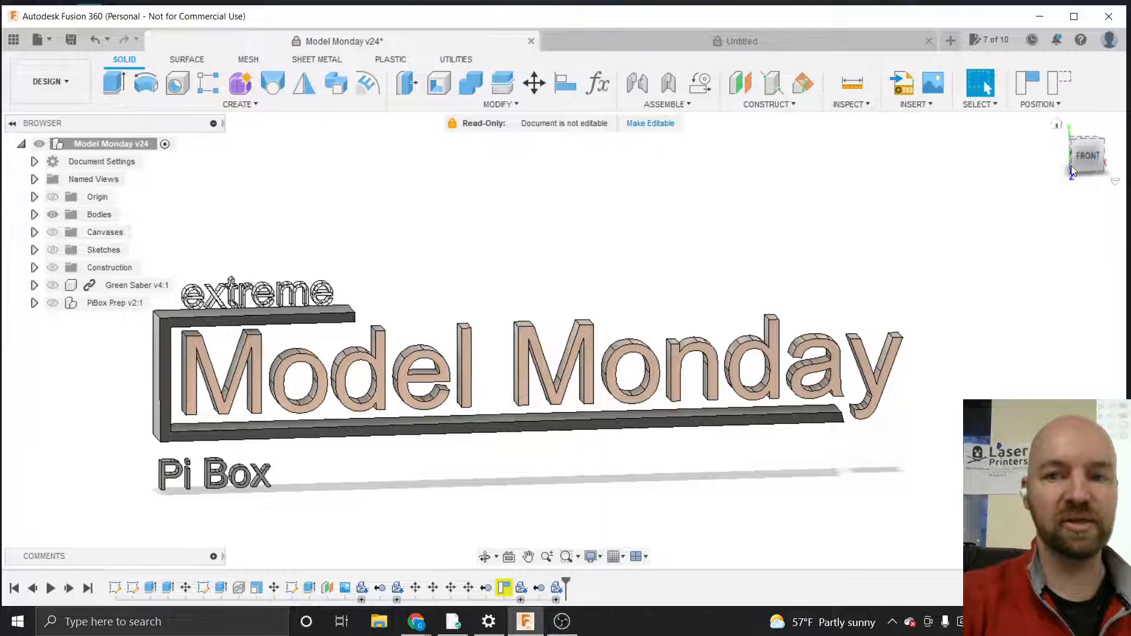
left_click_drag(1087, 161, 1033, 172)
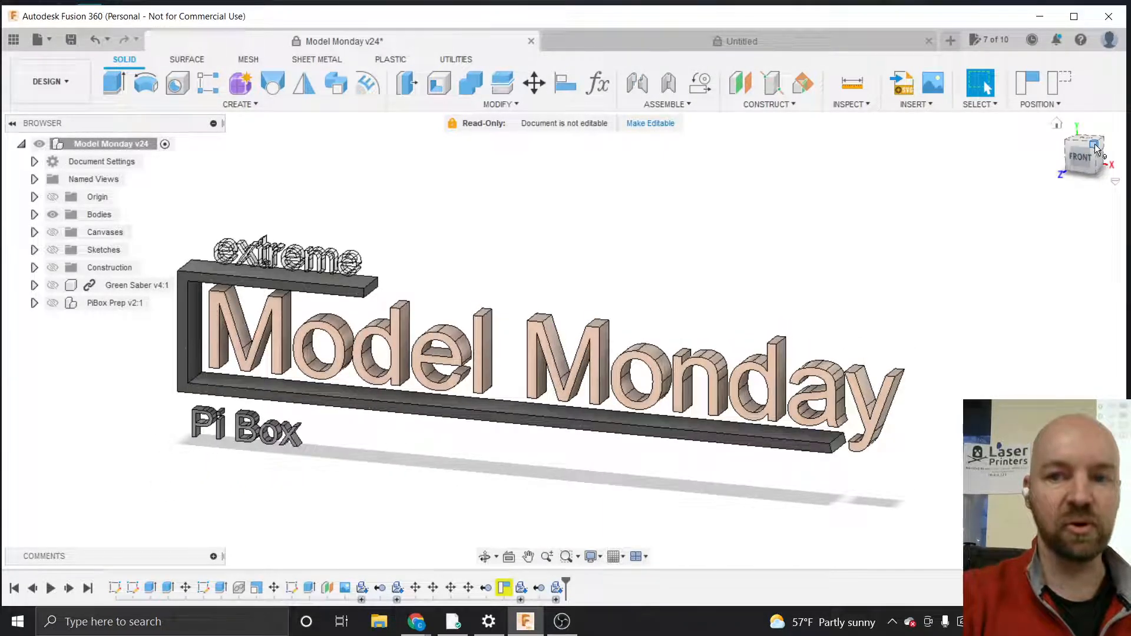
left_click(1094, 147)
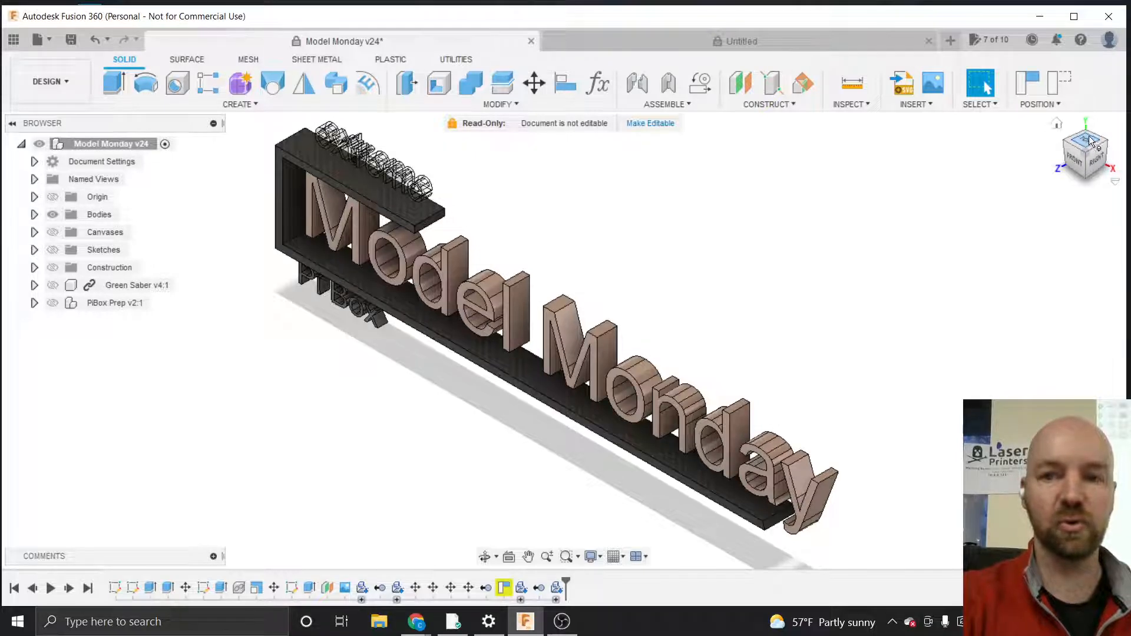
Examine the sign from the top, right, front and angled views using the view cube
left_click(1087, 141)
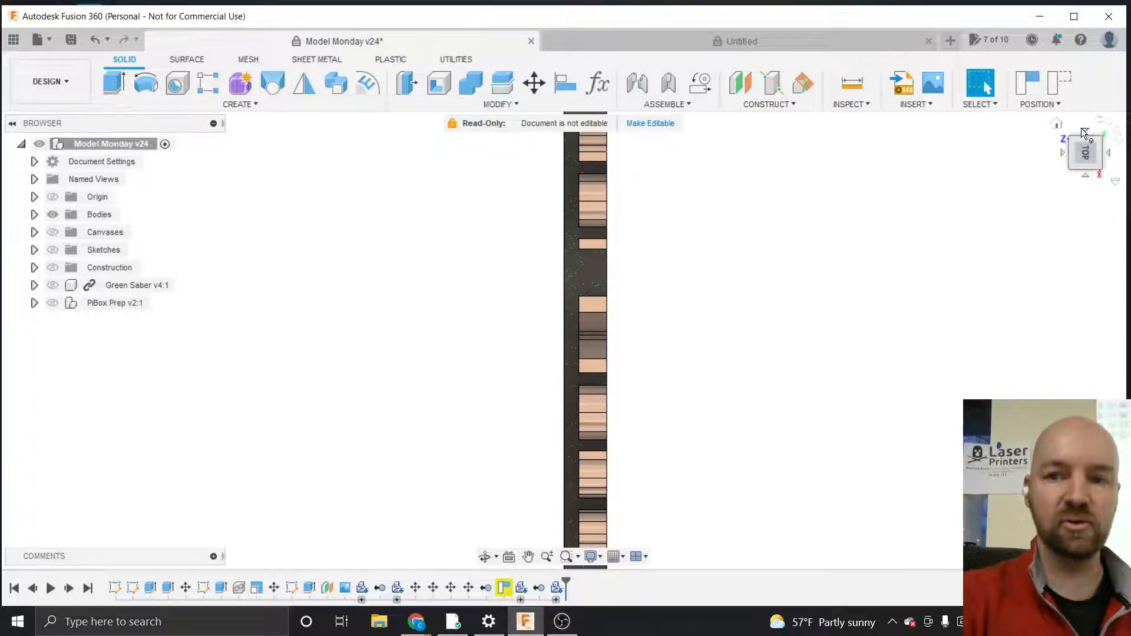
left_click(1086, 180)
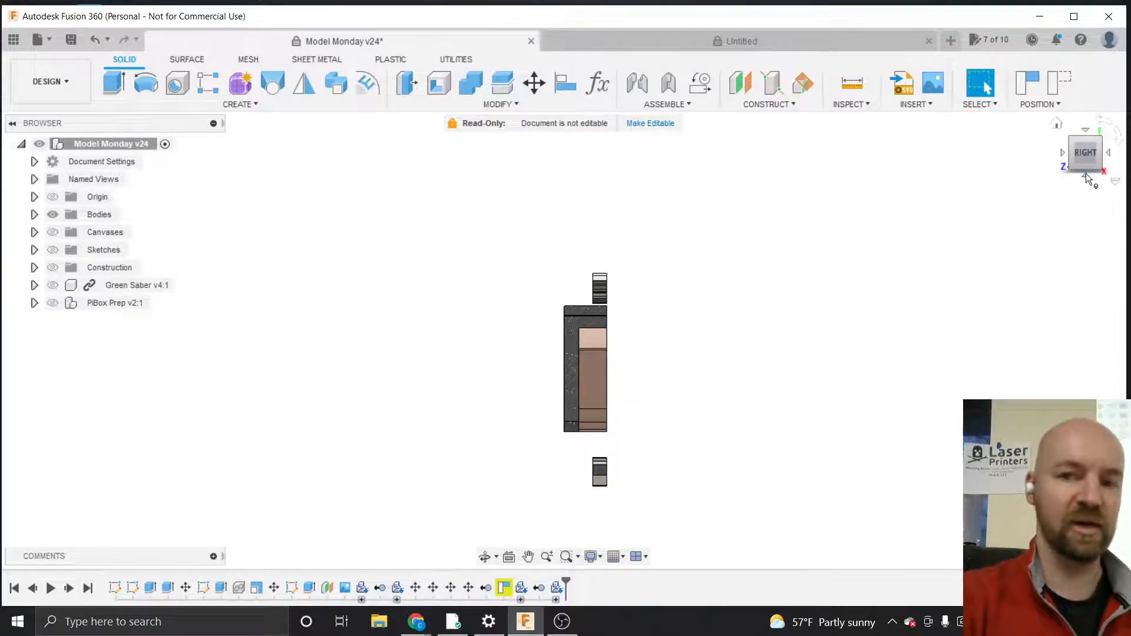
left_click(1064, 156)
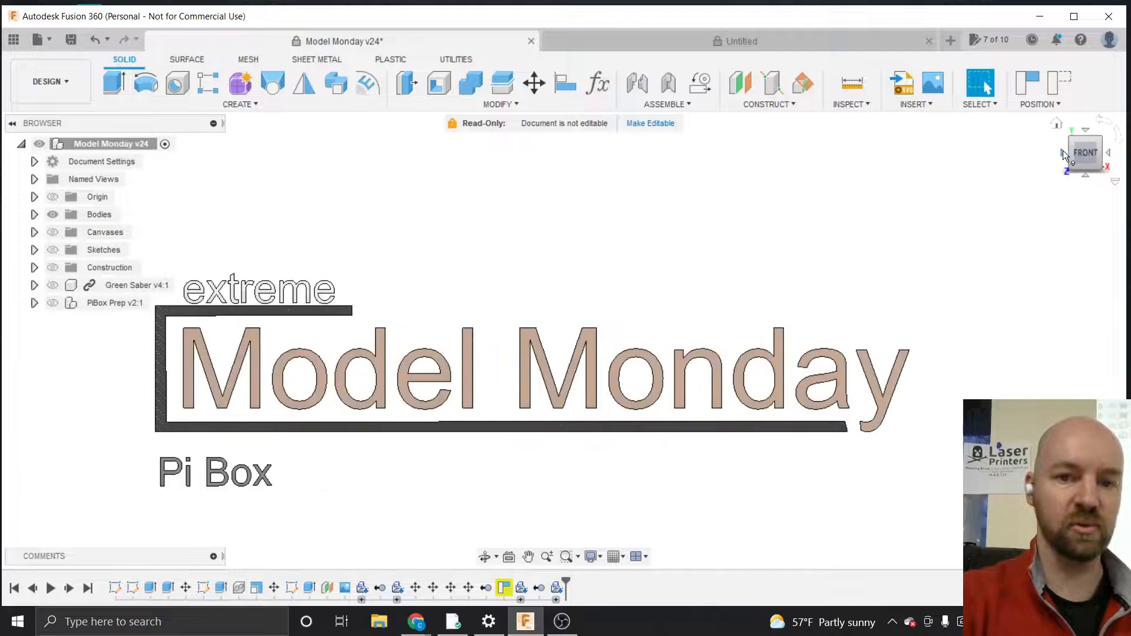
left_click(1106, 123)
left_click(1106, 124)
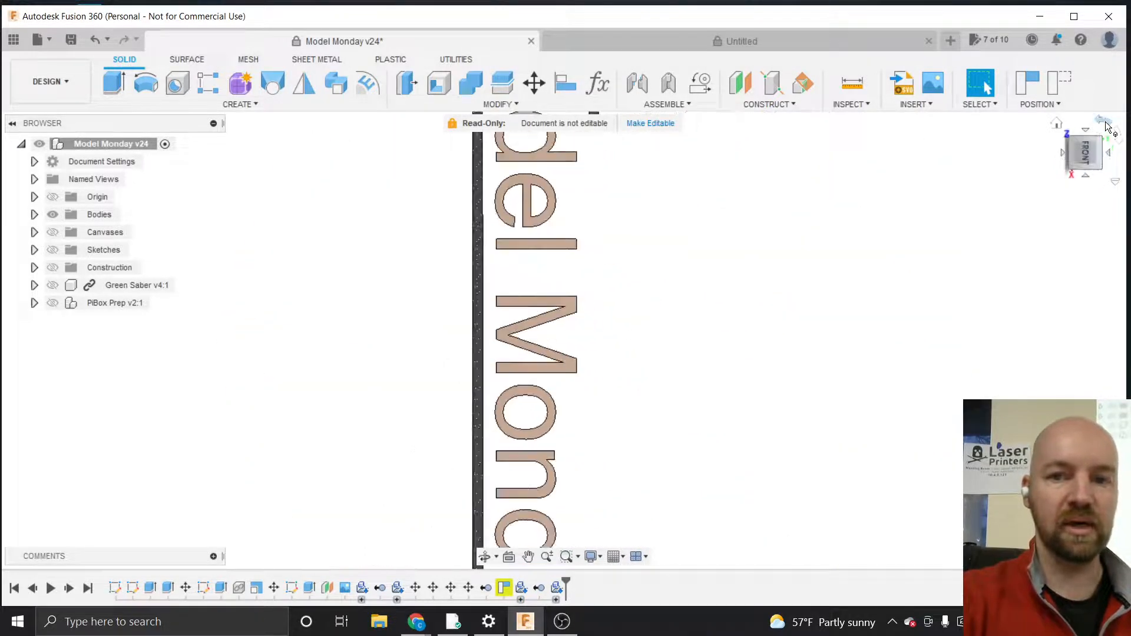
left_click(1105, 123)
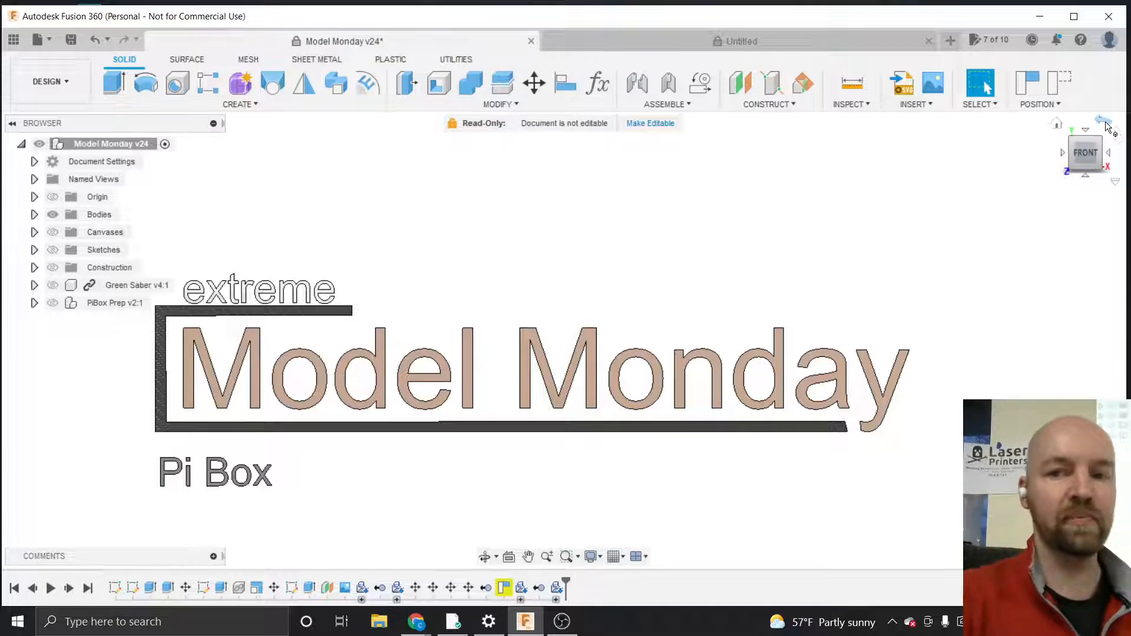
mouse_move(1092, 150)
middle_mouse_down("shift")
mouse_move(1059, 150)
mouse_move(1090, 149)
middle_mouse_up("shift")
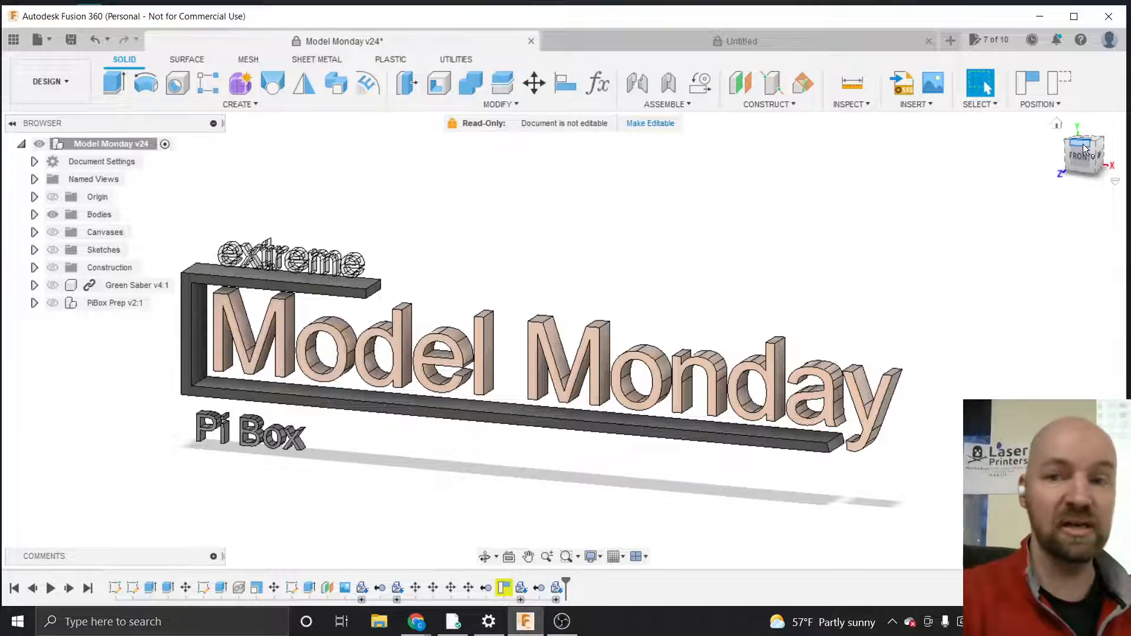
middle_click_drag(1075, 153, 1080, 164, "shift")
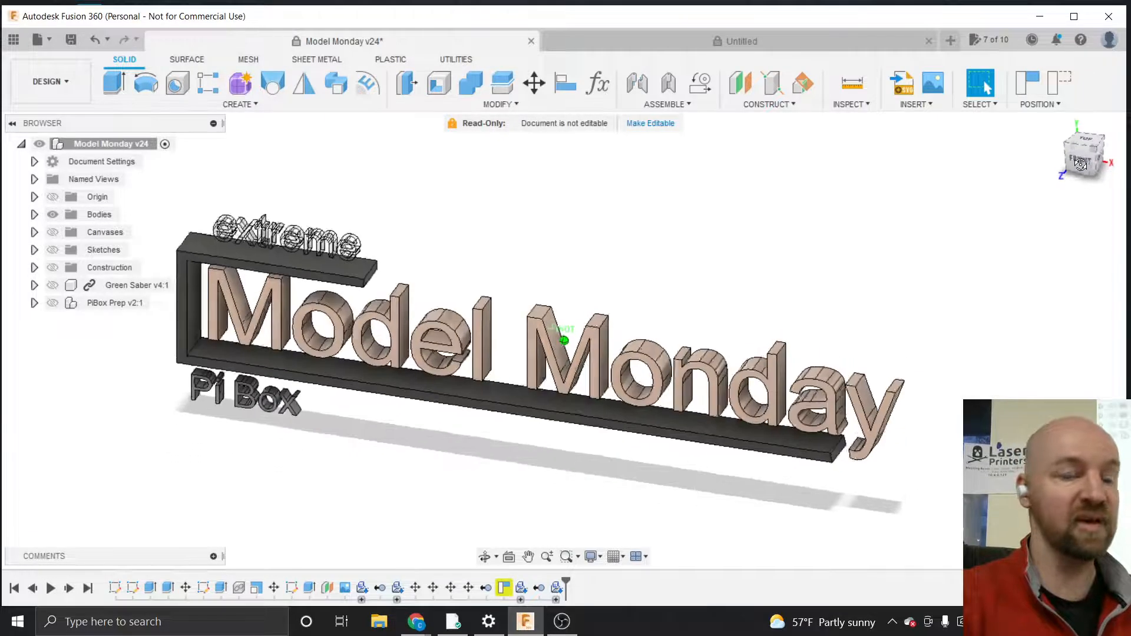
left_click_drag(1080, 164, 1073, 161)
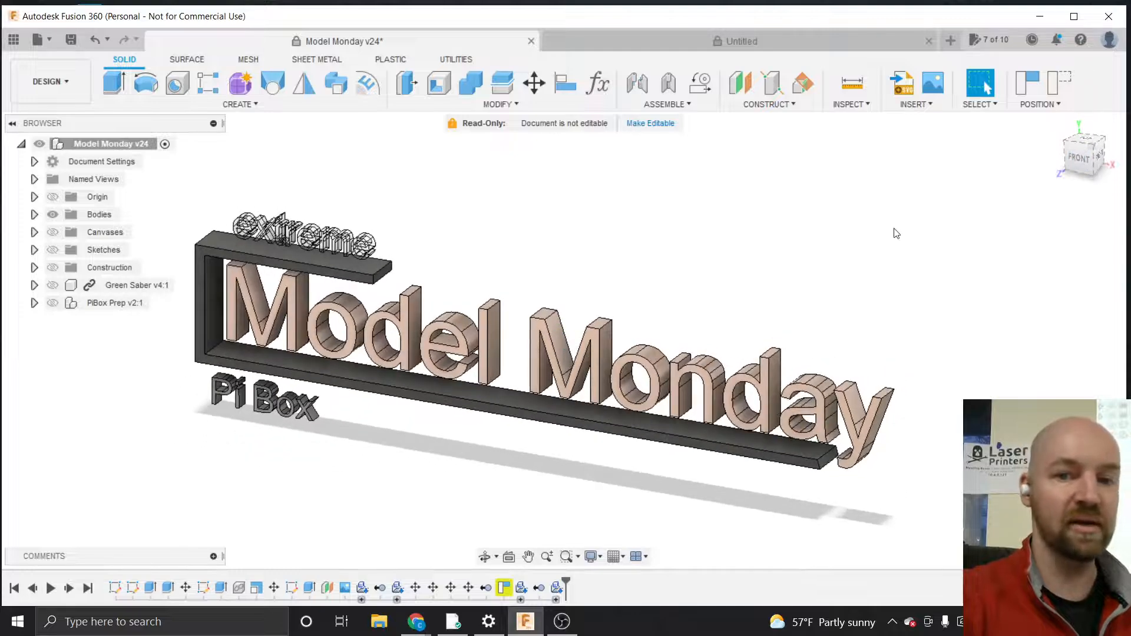
Zoom in and out on the sign's lettering and reorient it to an angled view
scroll(882, 459, "up", 4)
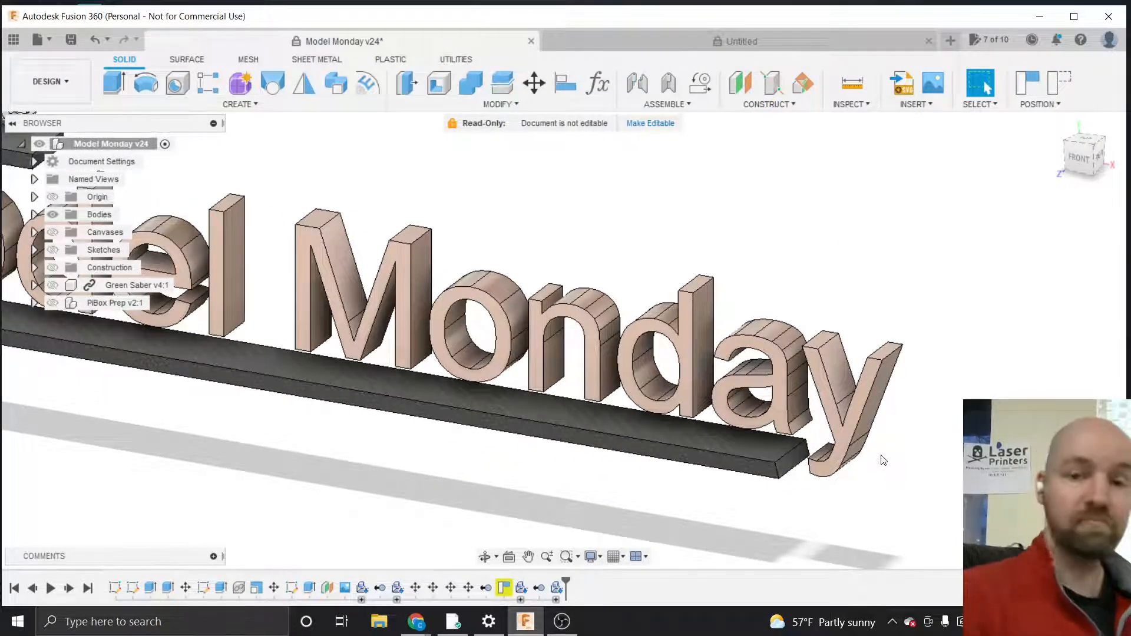
scroll(927, 460, "down", 1)
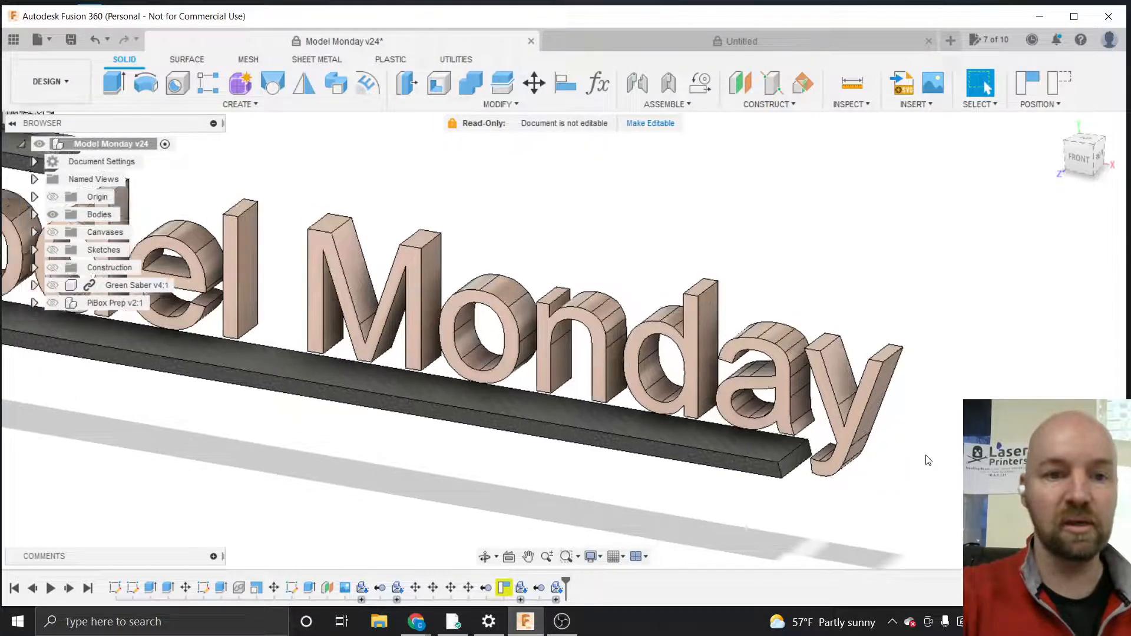
scroll(929, 460, "down", 2)
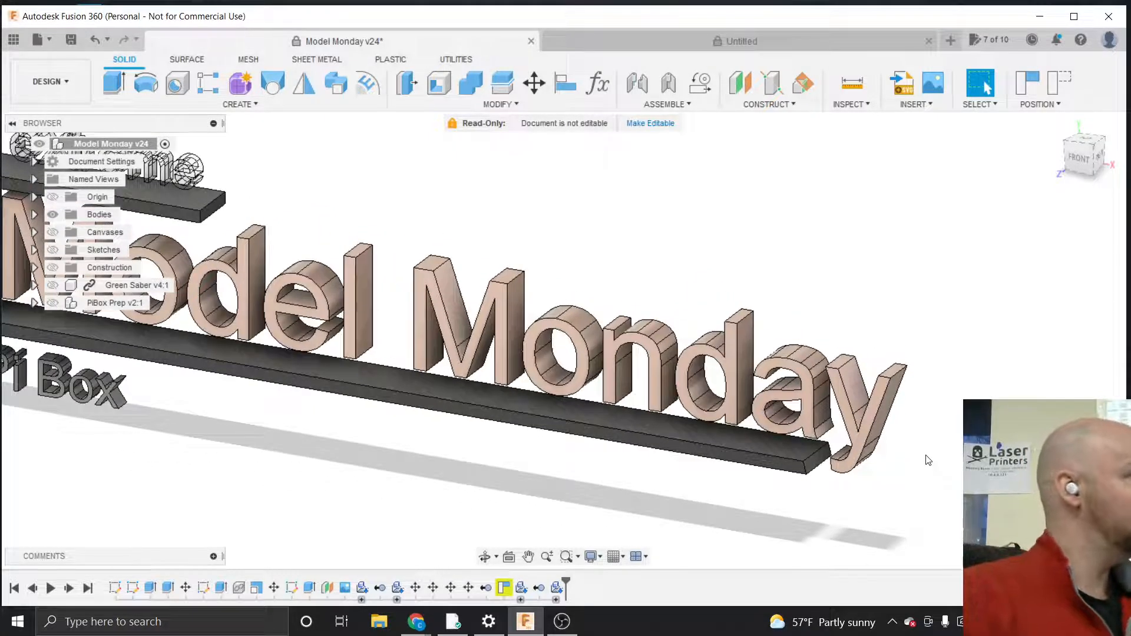
scroll(929, 460, "down", 3)
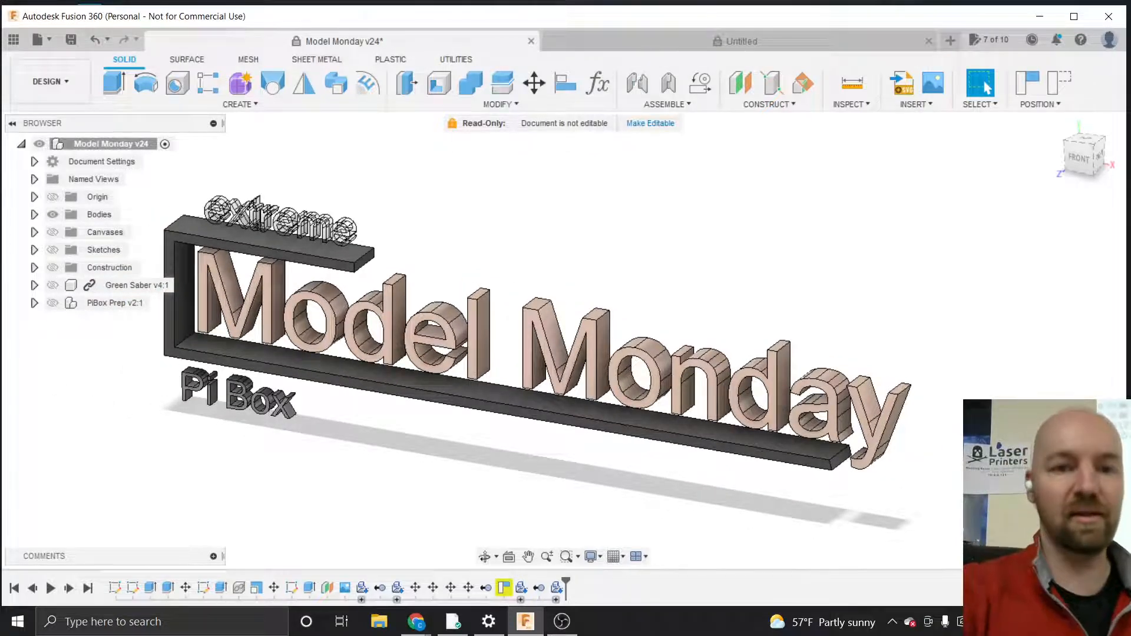
scroll(928, 459, "down", 2)
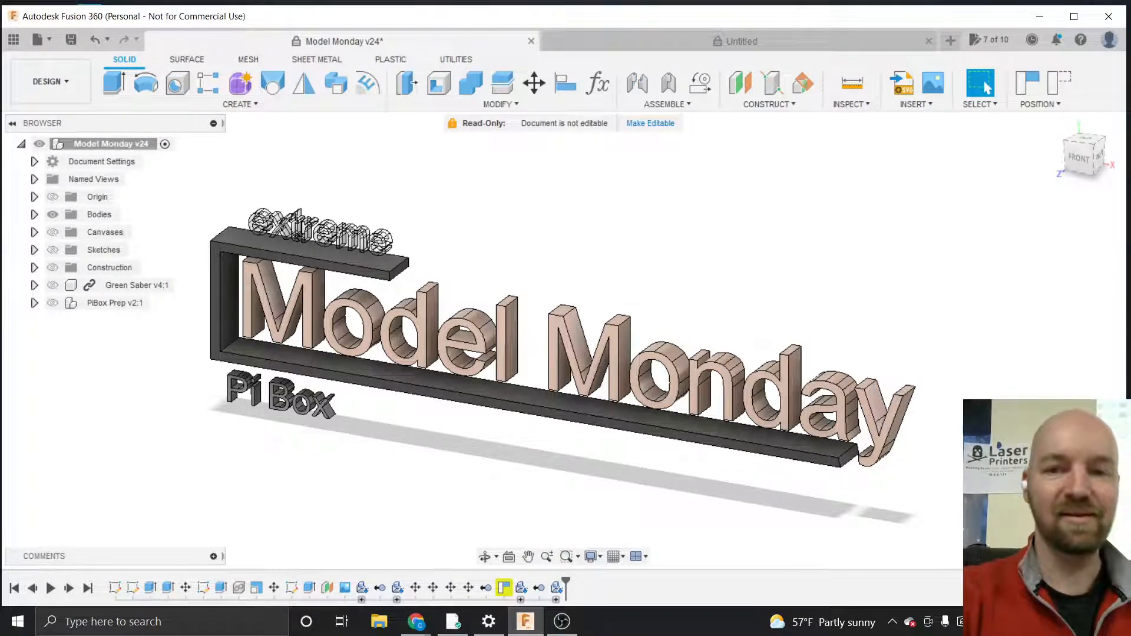
scroll(955, 414, "down", 1)
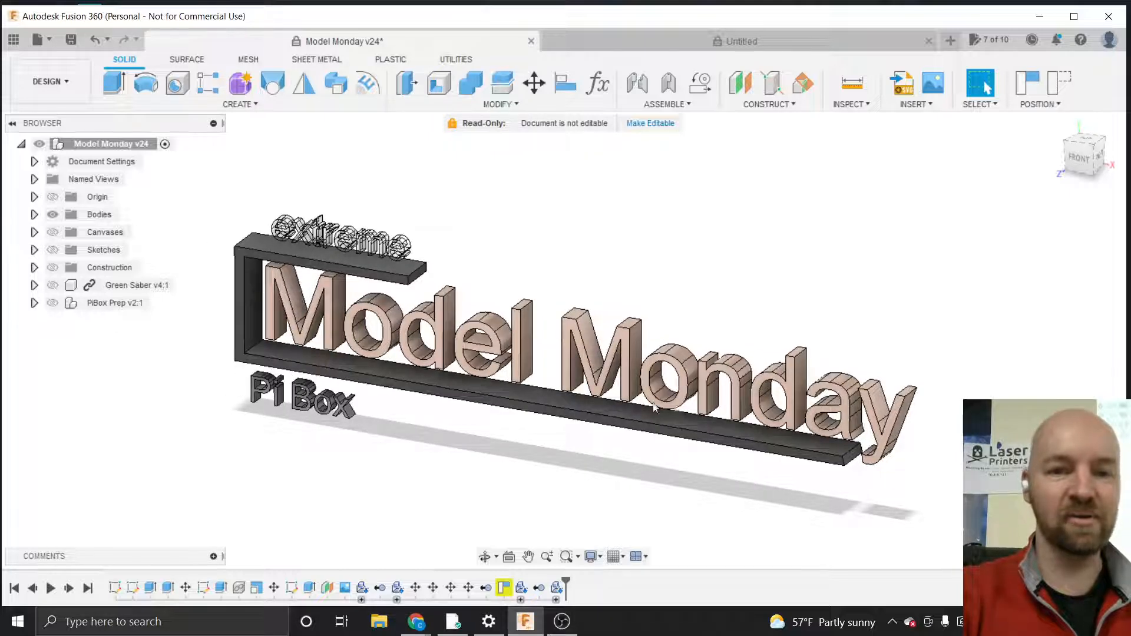
scroll(492, 422, "up", 2)
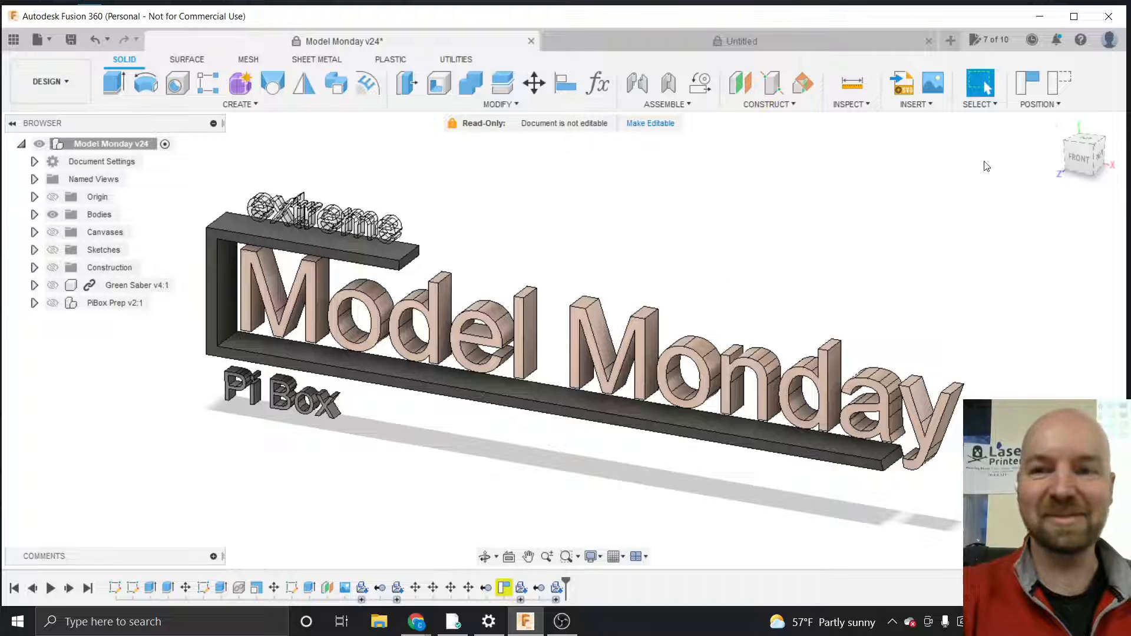
mouse_move(1086, 162)
left_mouse_down()
mouse_move(1077, 166)
mouse_move(1085, 169)
left_mouse_up()
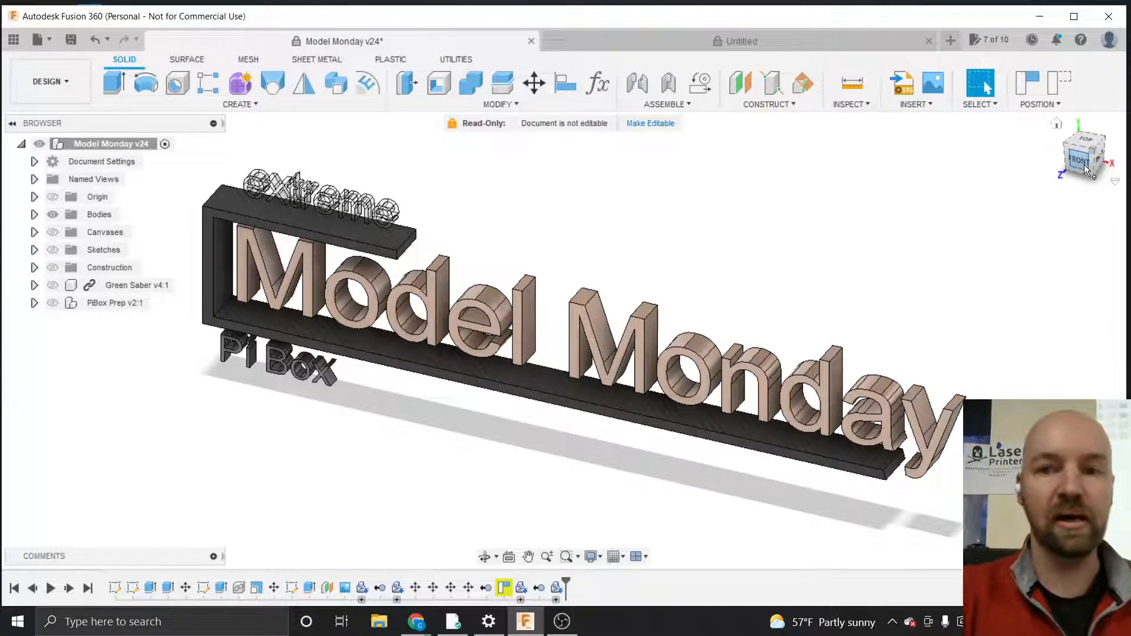
mouse_move(1079, 161)
left_mouse_down()
mouse_move(1068, 161)
mouse_move(1073, 151)
left_mouse_up()
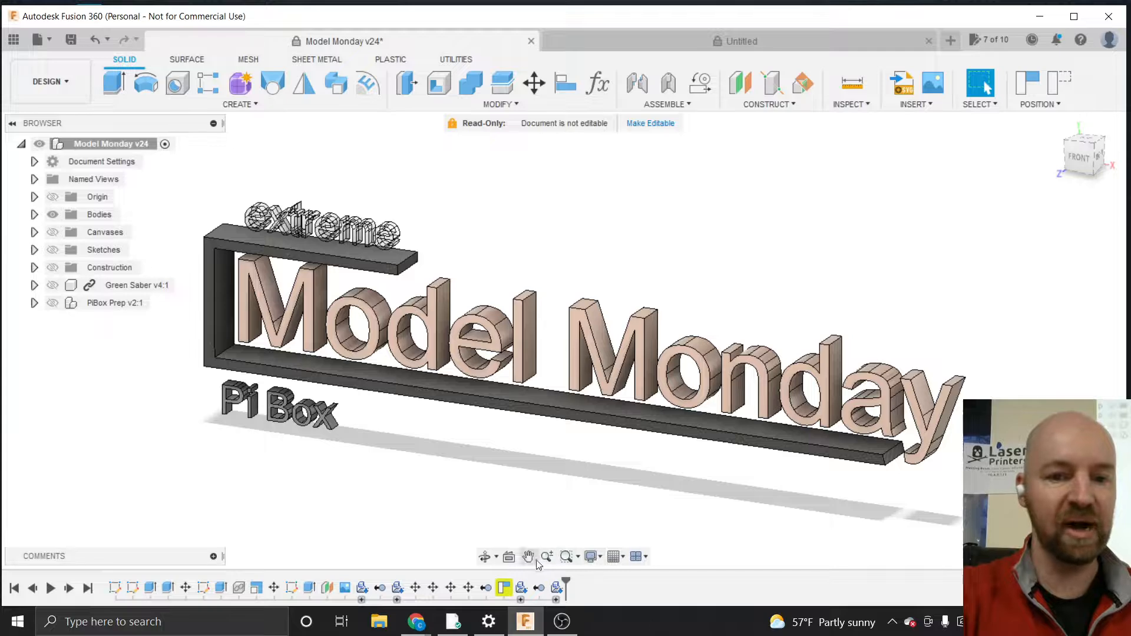
Switch to the Google Meet call window and minimize it to return to the design
mouse_move(416, 621)
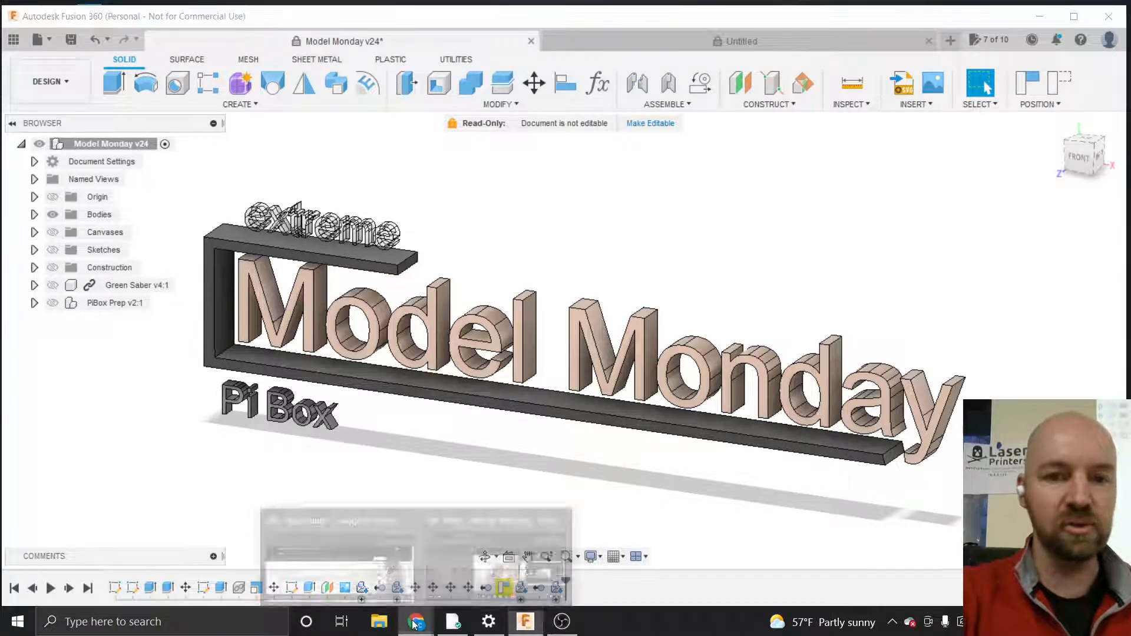
left_click(488, 530)
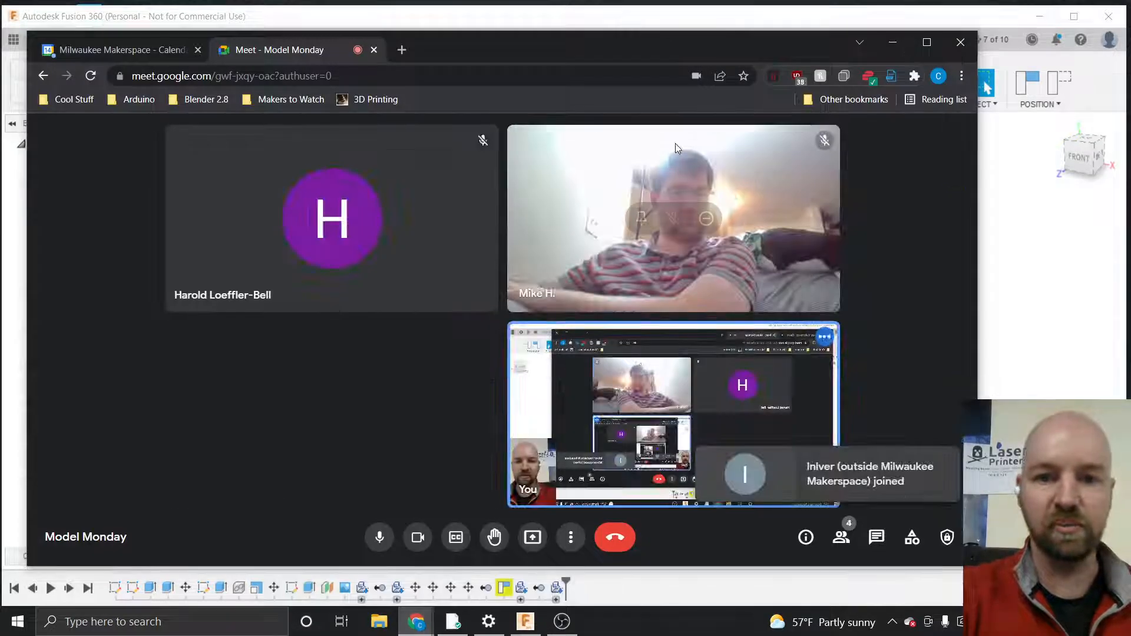
left_click(892, 42)
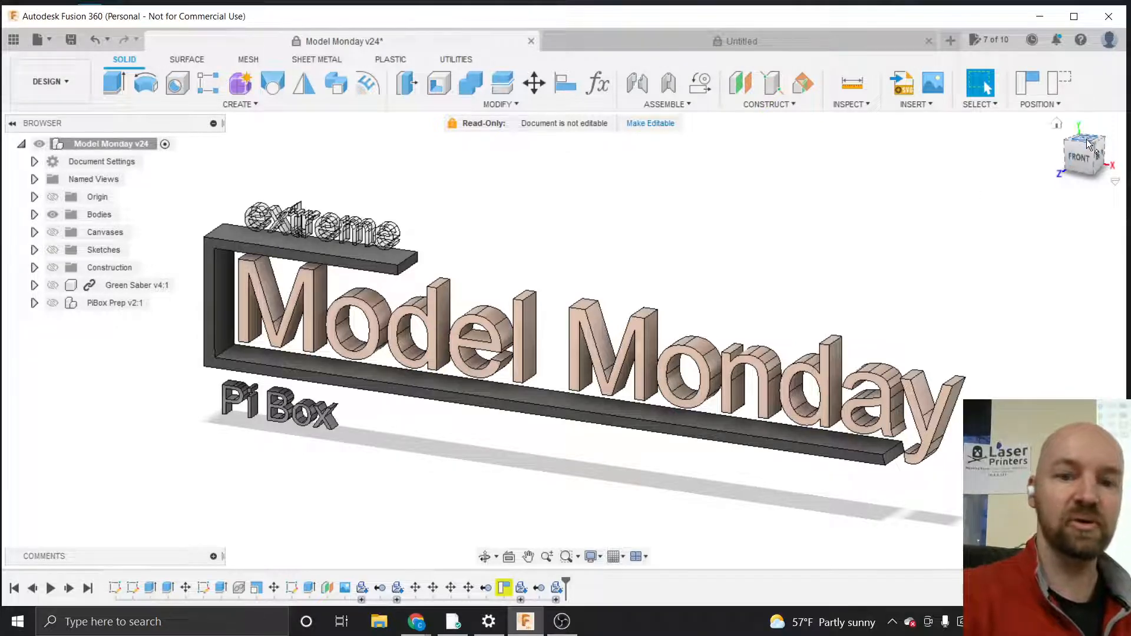
Orbit the sign and inspect it again from front, right and angled views
left_click(485, 556)
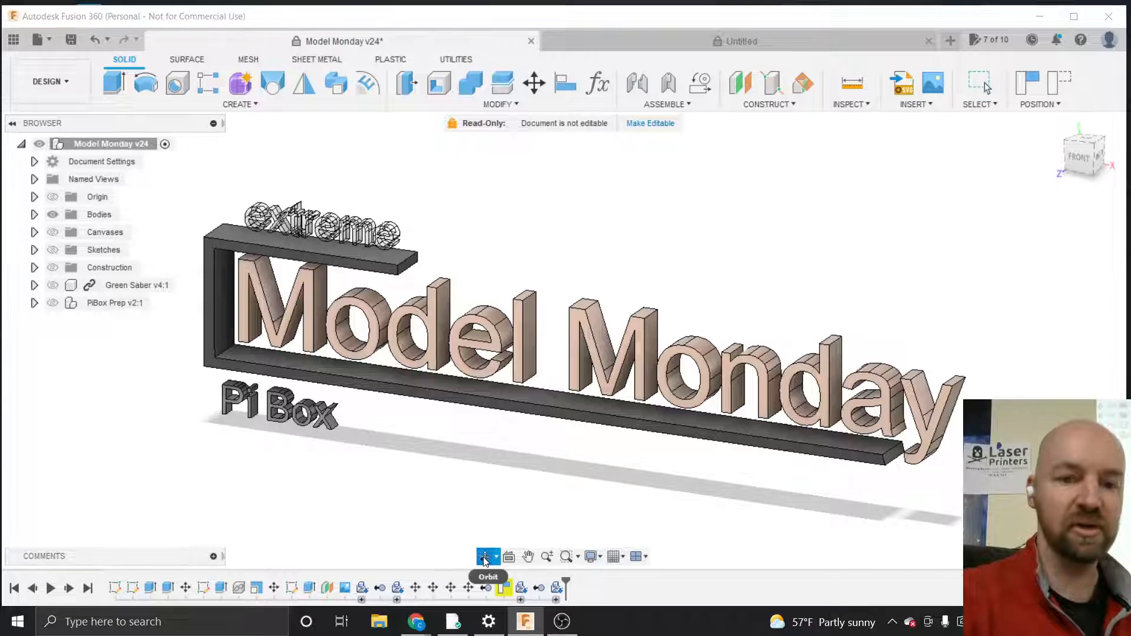
mouse_move(574, 439)
left_mouse_down()
mouse_move(626, 434)
mouse_move(568, 429)
left_mouse_up()
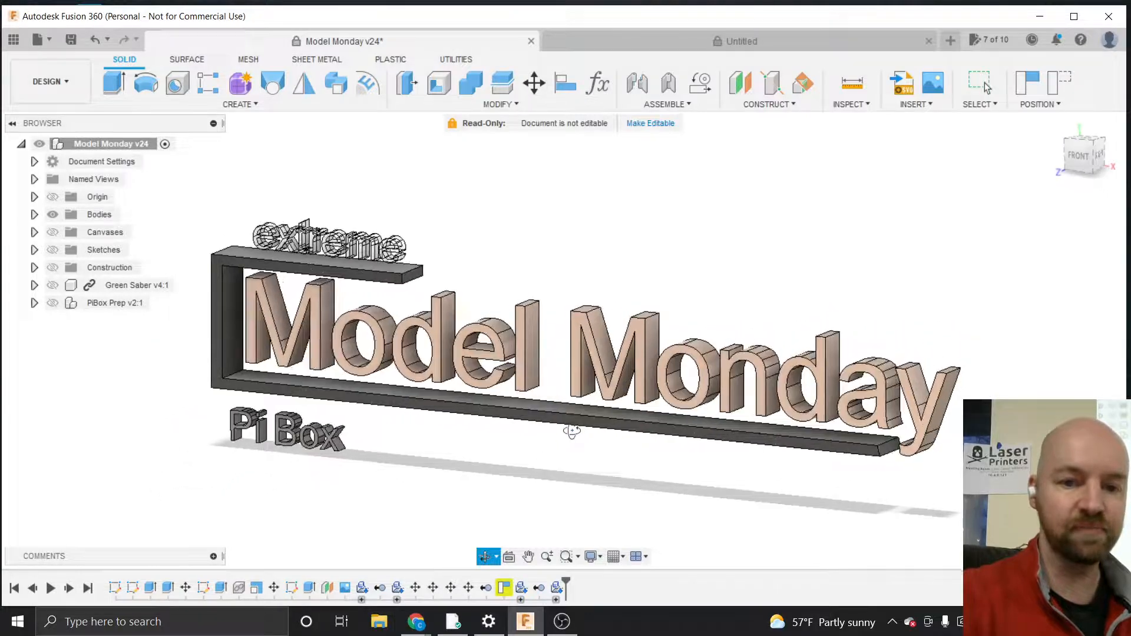
key("Escape")
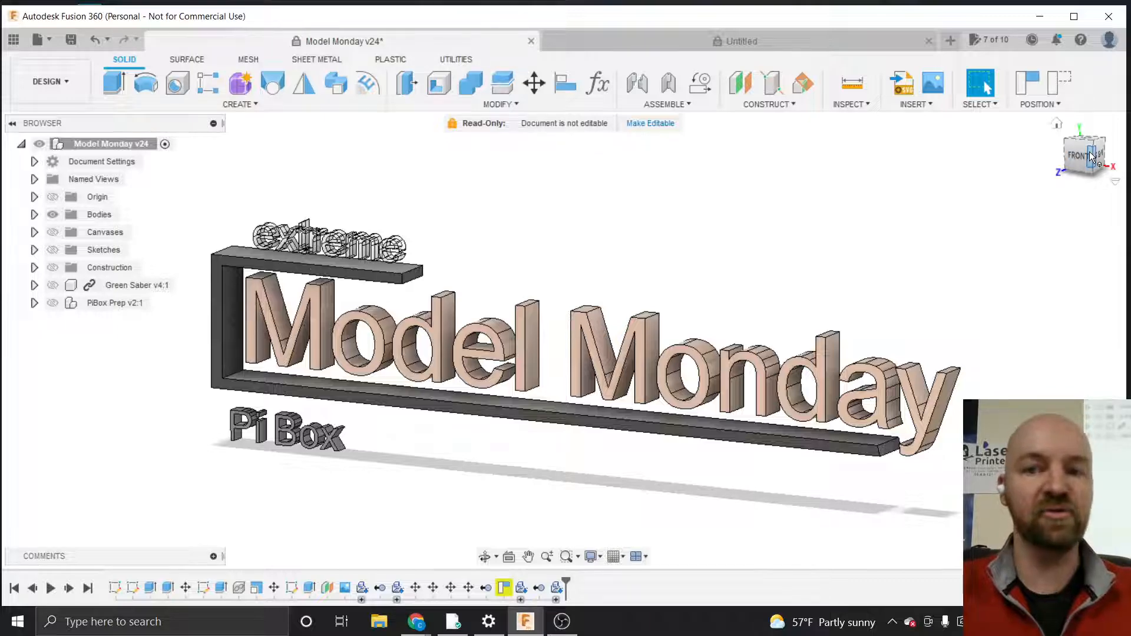
mouse_move(1091, 156)
left_mouse_down()
mouse_move(1084, 165)
mouse_move(1089, 152)
mouse_move(1097, 162)
left_mouse_up()
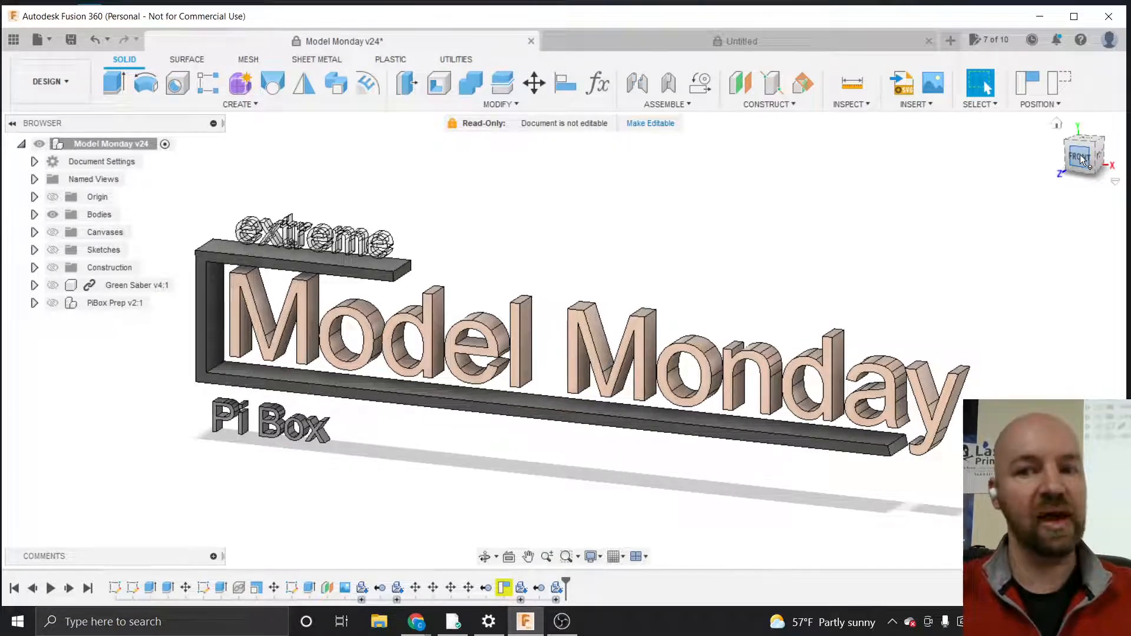
mouse_move(1079, 155)
left_mouse_down()
mouse_move(1039, 176)
mouse_move(1067, 155)
left_mouse_up()
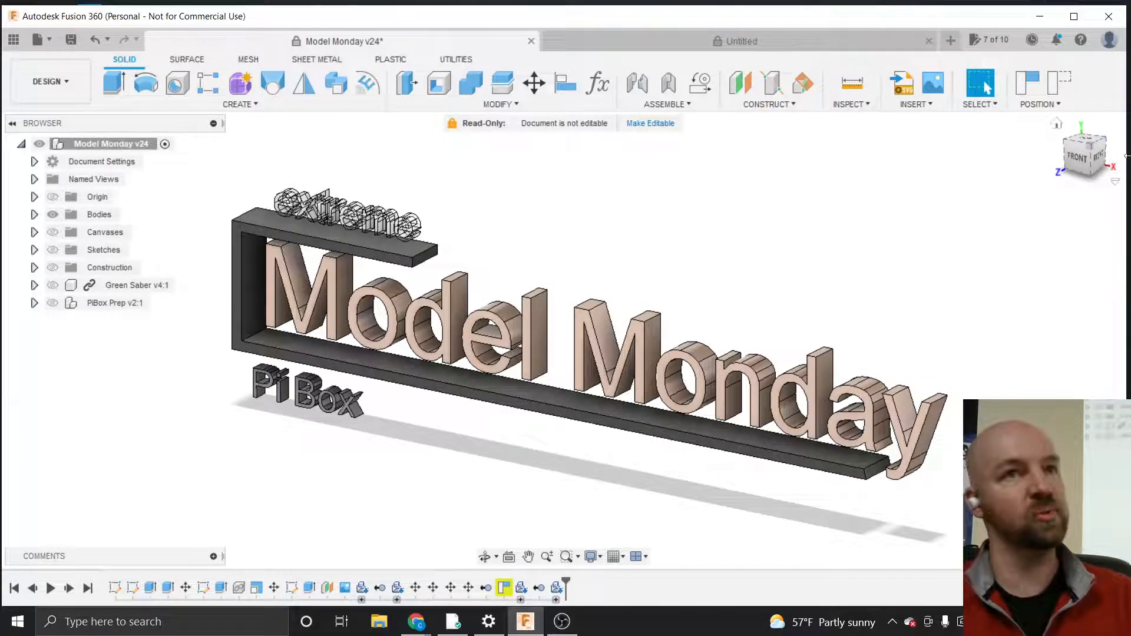
mouse_move(1087, 159)
middle_mouse_down("shift")
mouse_move(10, 163)
mouse_move(136, 88)
mouse_move(195, 35)
mouse_move(254, 194)
mouse_move(259, 253)
mouse_move(174, 345)
middle_mouse_up("shift")
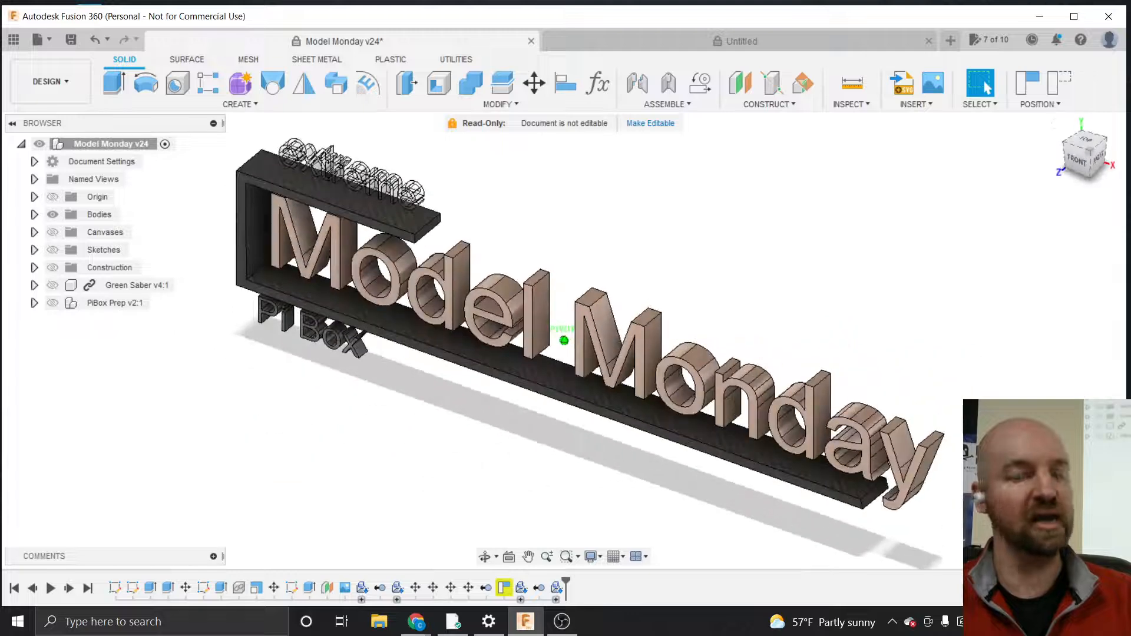
left_click(1092, 170)
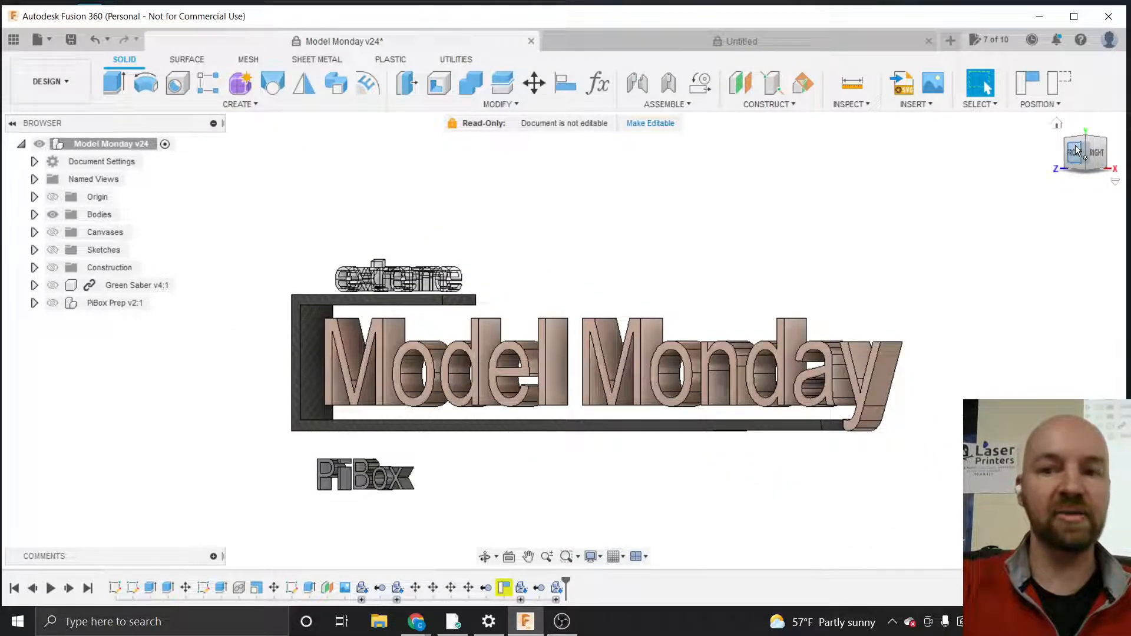
left_click_drag(1075, 145, 1097, 158)
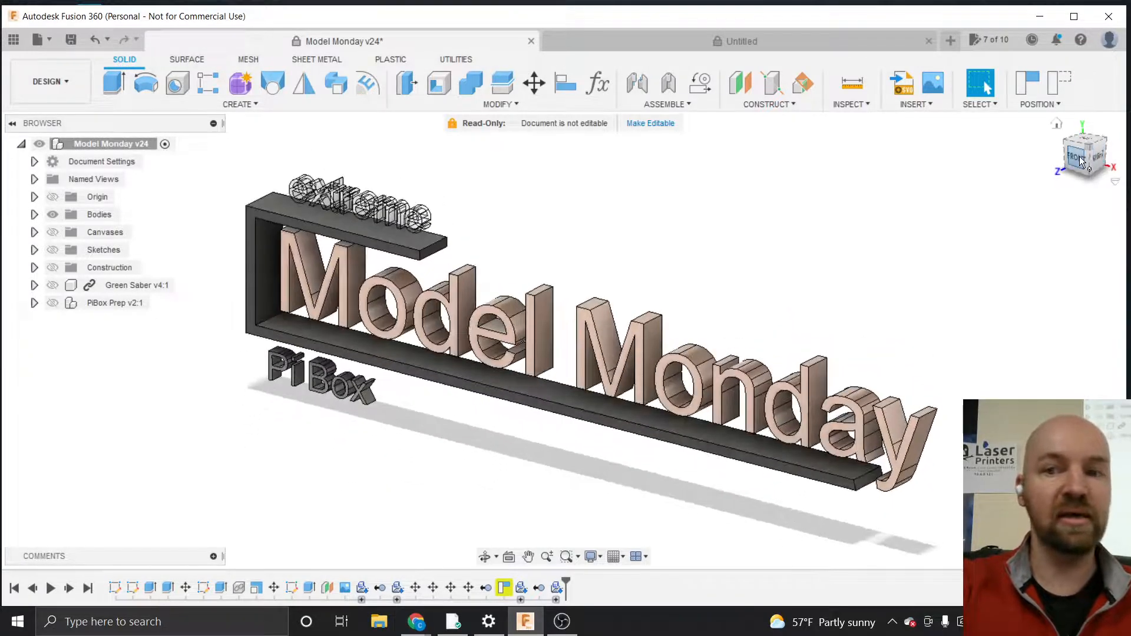
left_click(1079, 155)
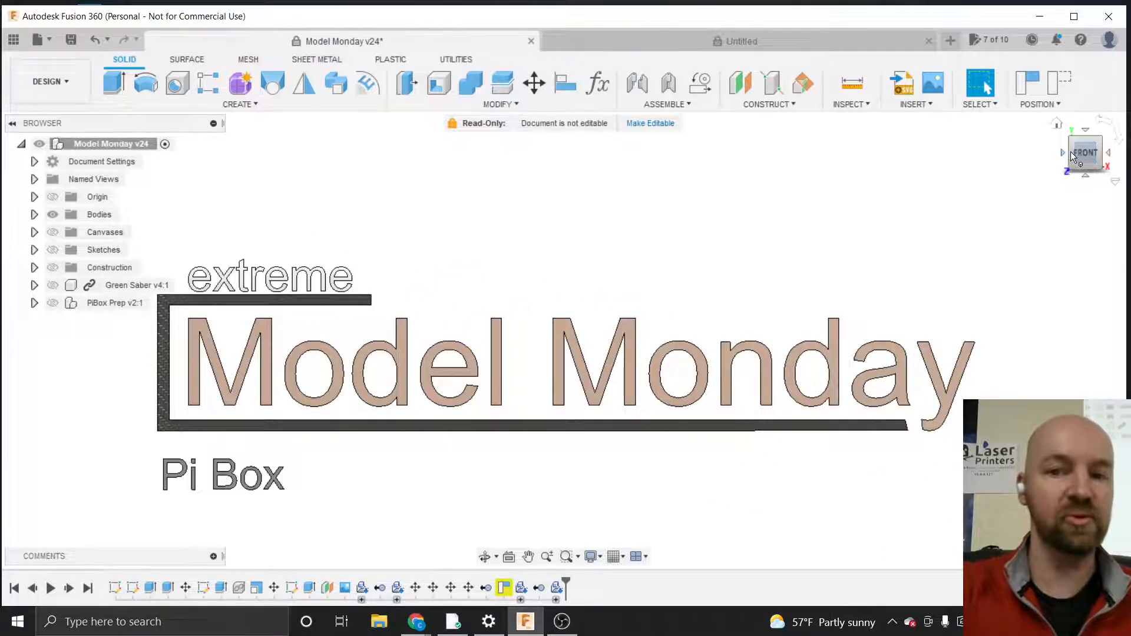
left_click(1073, 152)
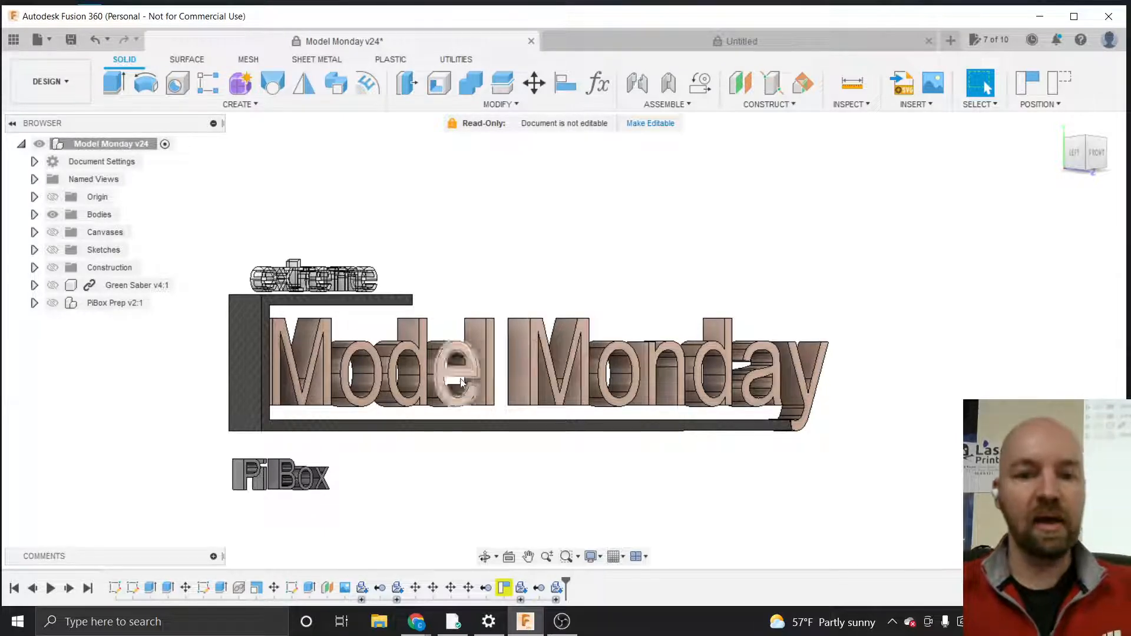
Pan the view to recenter the sign in the left-front view
left_click(529, 556)
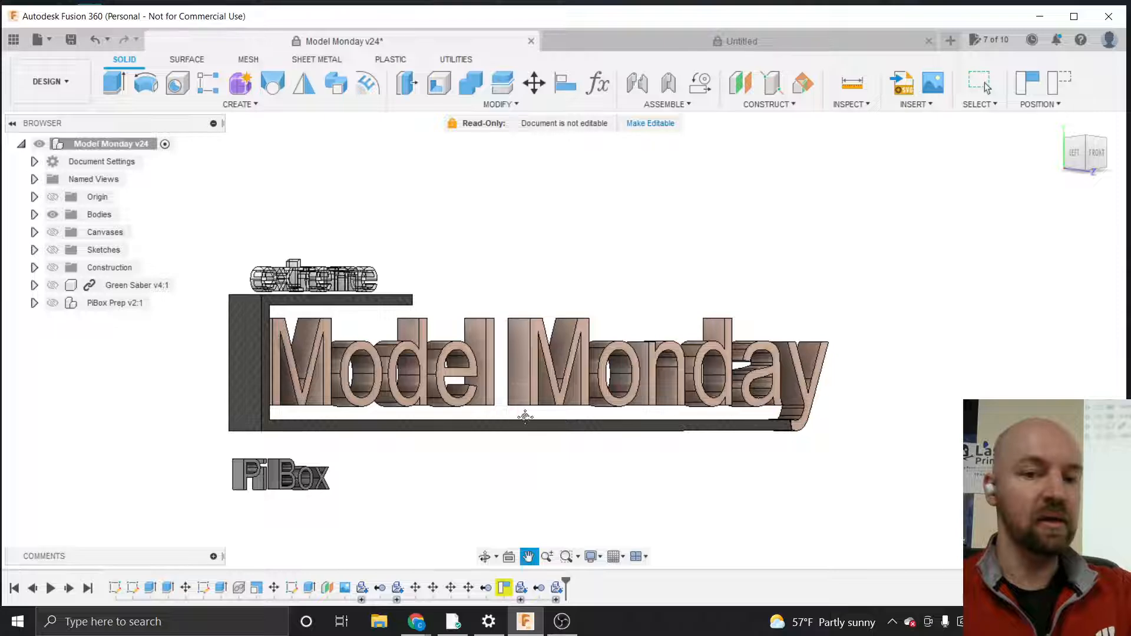
left_click_drag(523, 417, 583, 388)
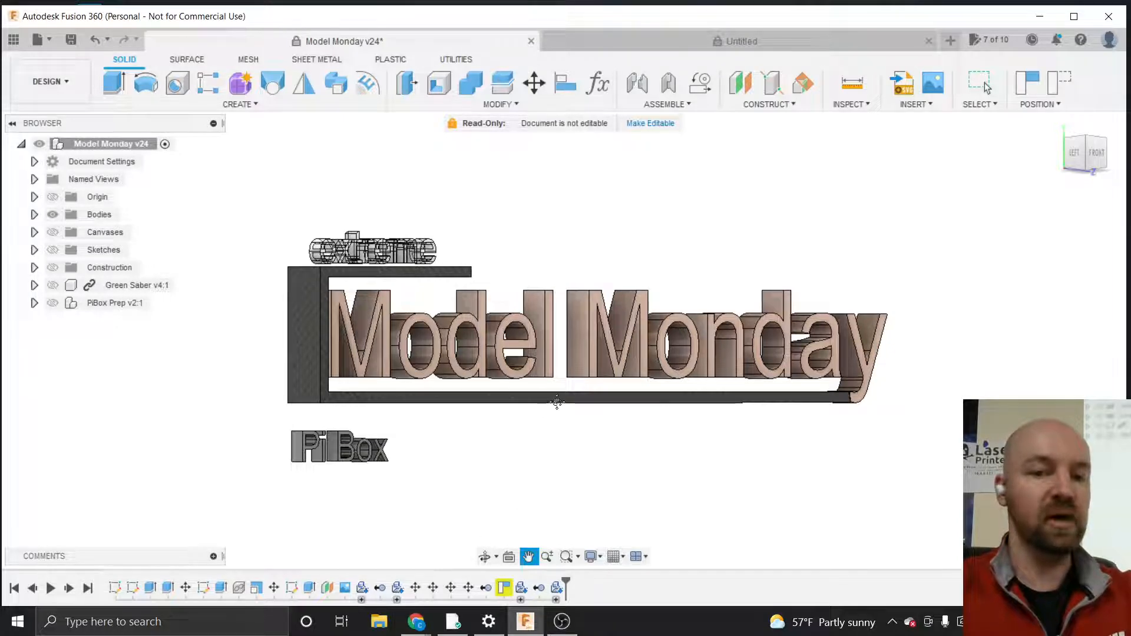
key("Escape")
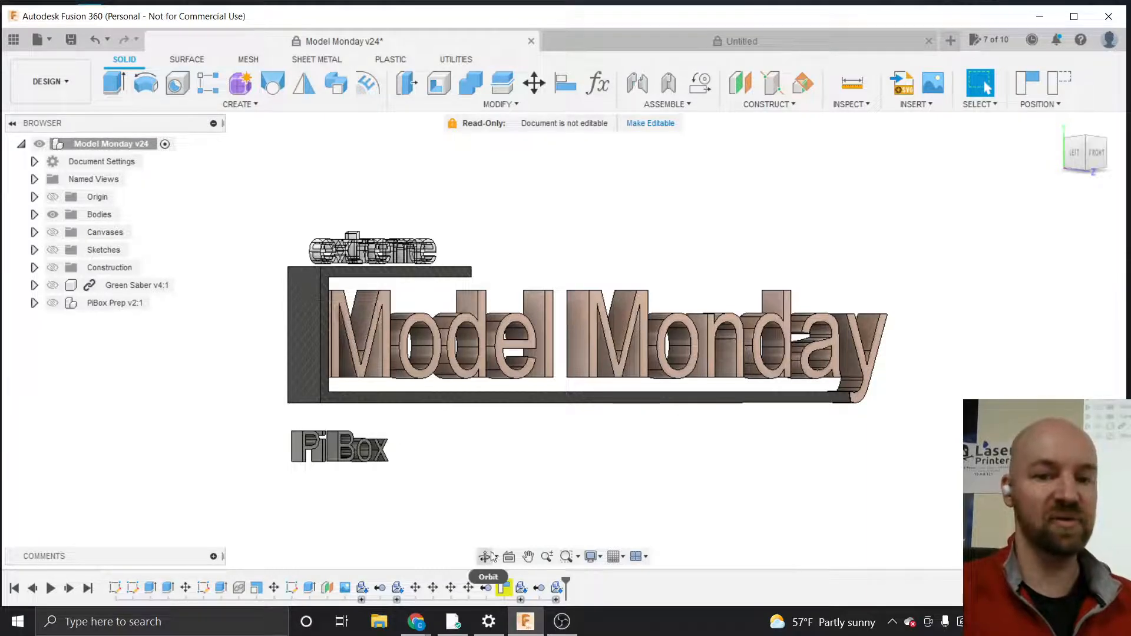
left_click(528, 556)
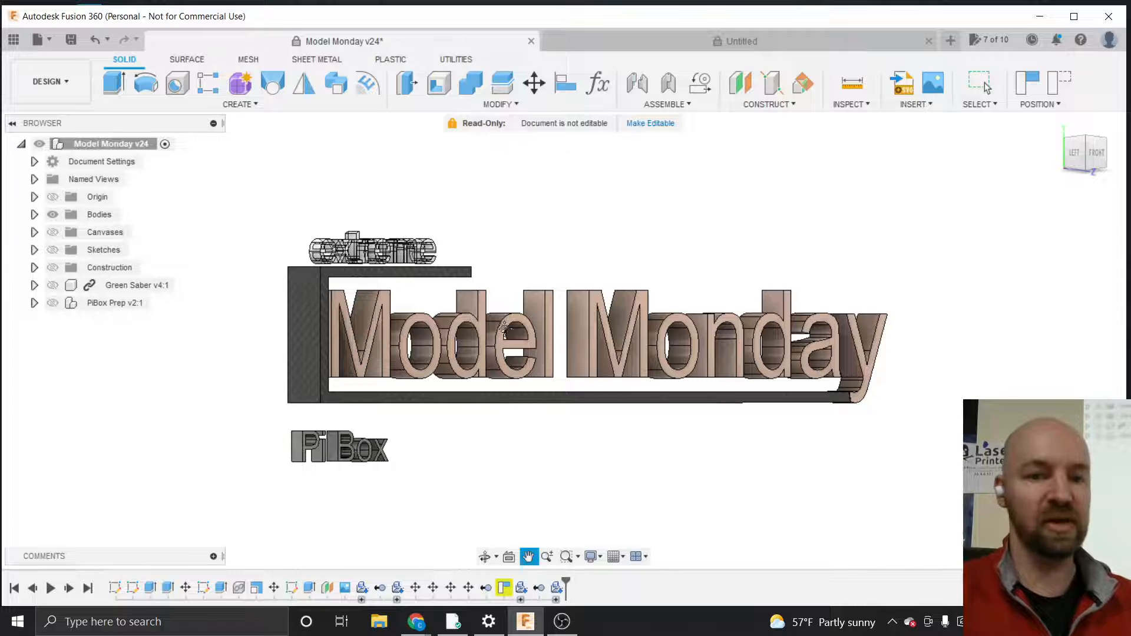
key("Escape")
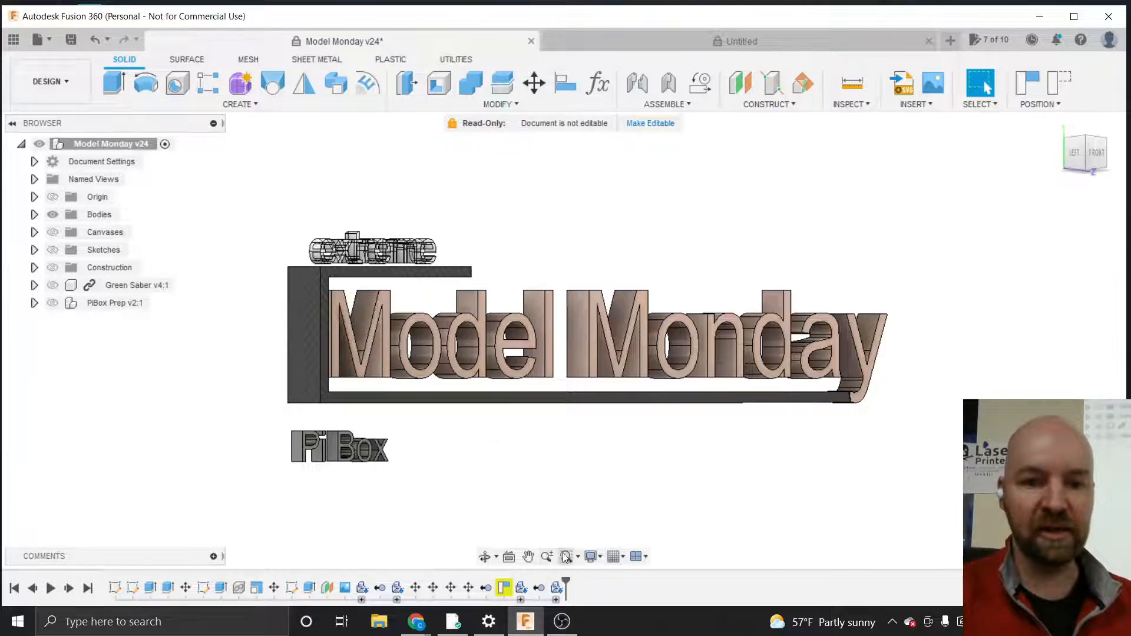
Zoom in and out on the front view of the sign to examine the lettering and frame
scroll(595, 351, "up", 5)
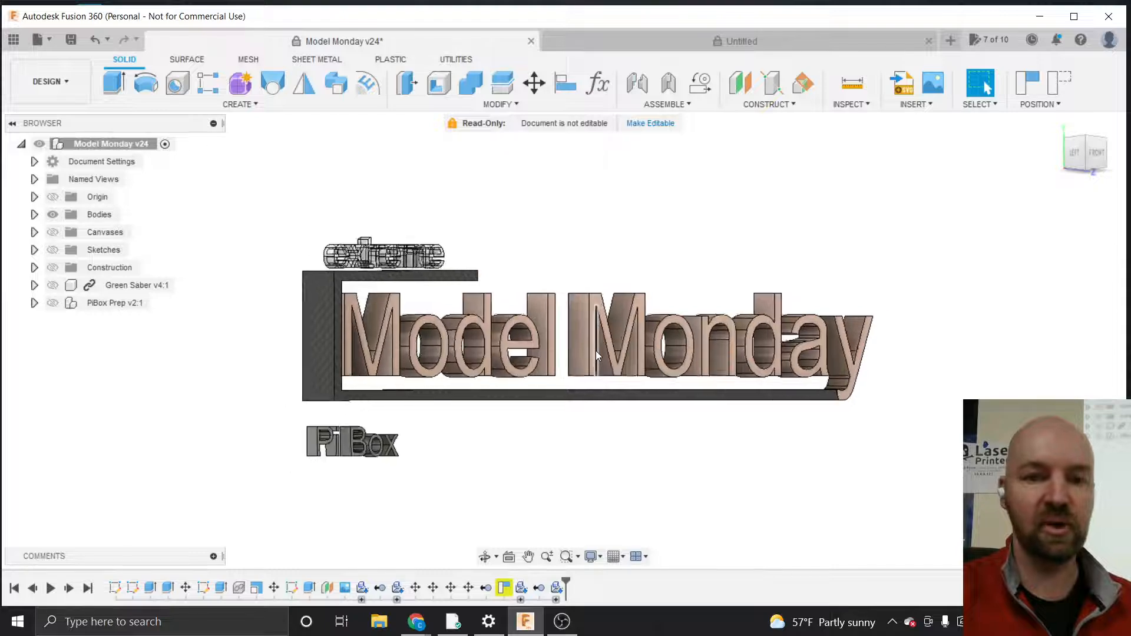
scroll(595, 351, "down", 5)
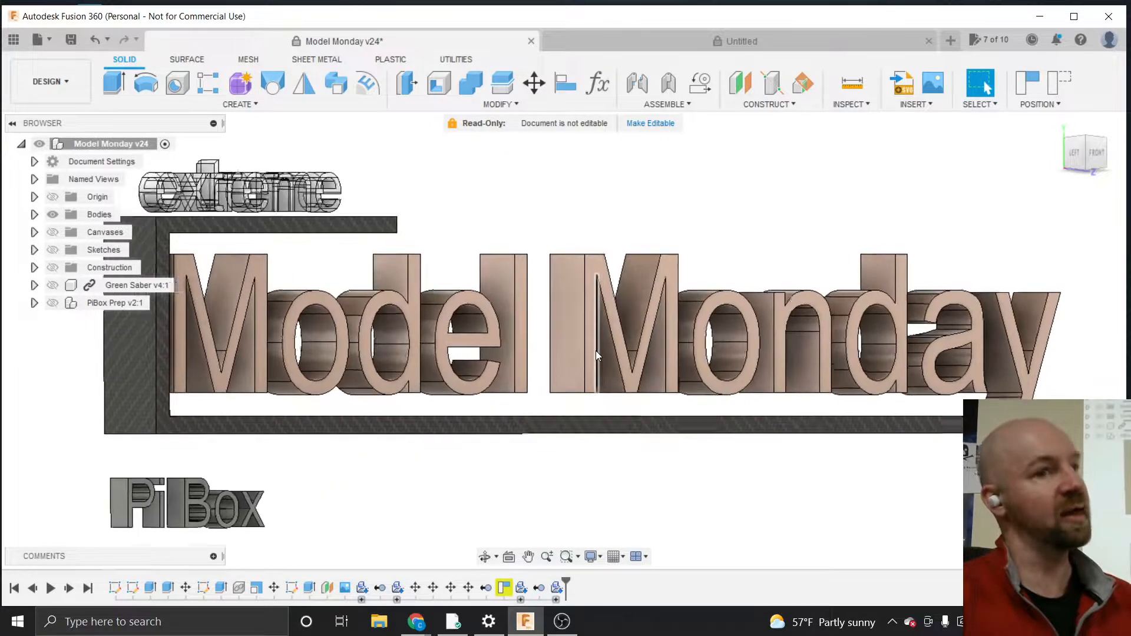
scroll(595, 351, "down", 2)
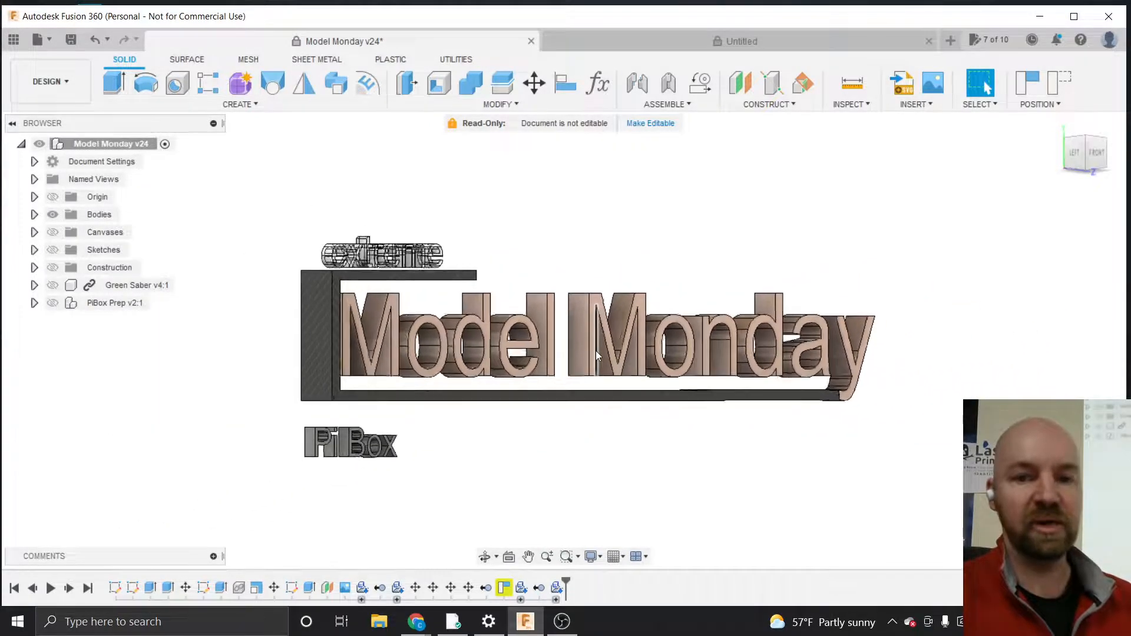
scroll(596, 351, "up", 4)
scroll(595, 351, "up", 2)
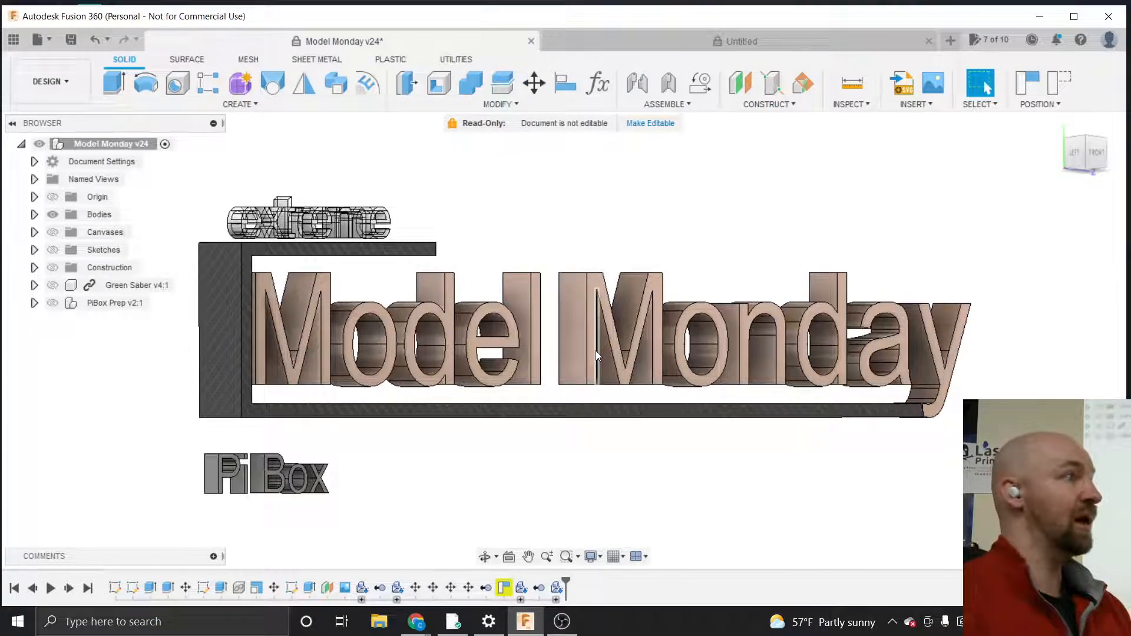
scroll(596, 351, "up", 1)
scroll(595, 351, "down", 3)
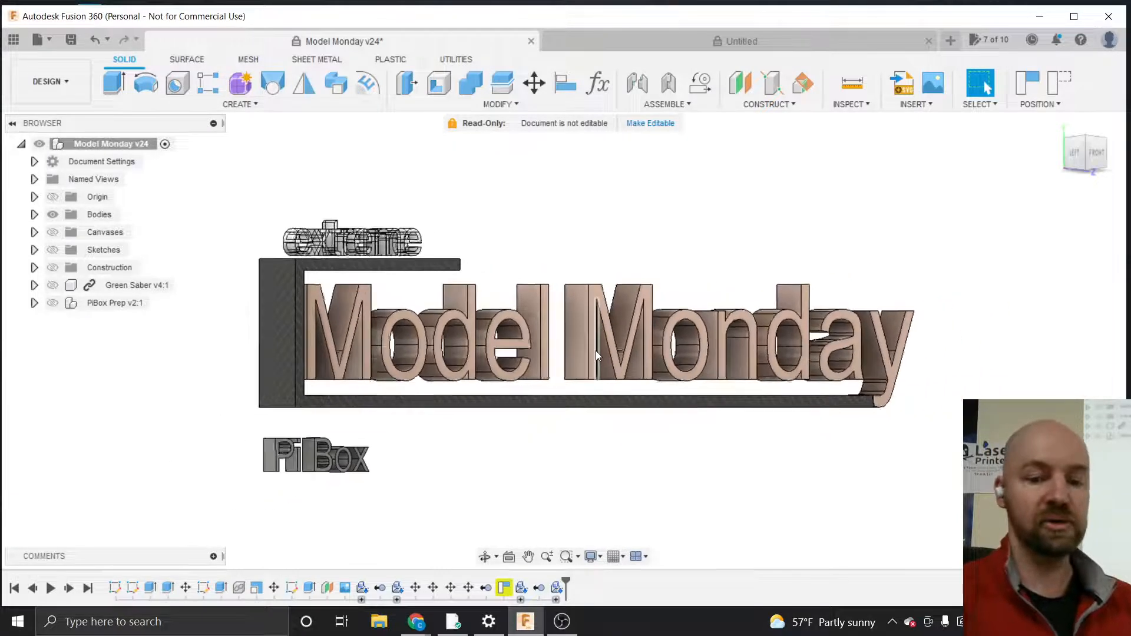
scroll(595, 351, "up", 2)
scroll(595, 351, "down", 1)
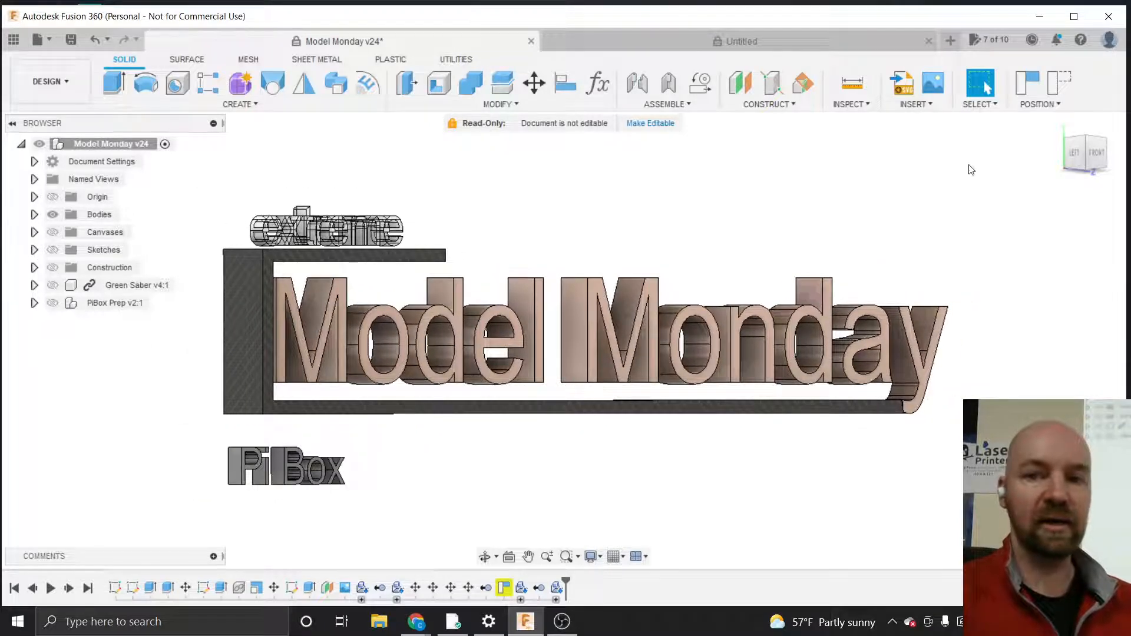
Orbit the sign to angled views and zoom in on the lettering, then reset toward the front-left orientation
middle_click_drag(564, 340, 575, 394, "shift")
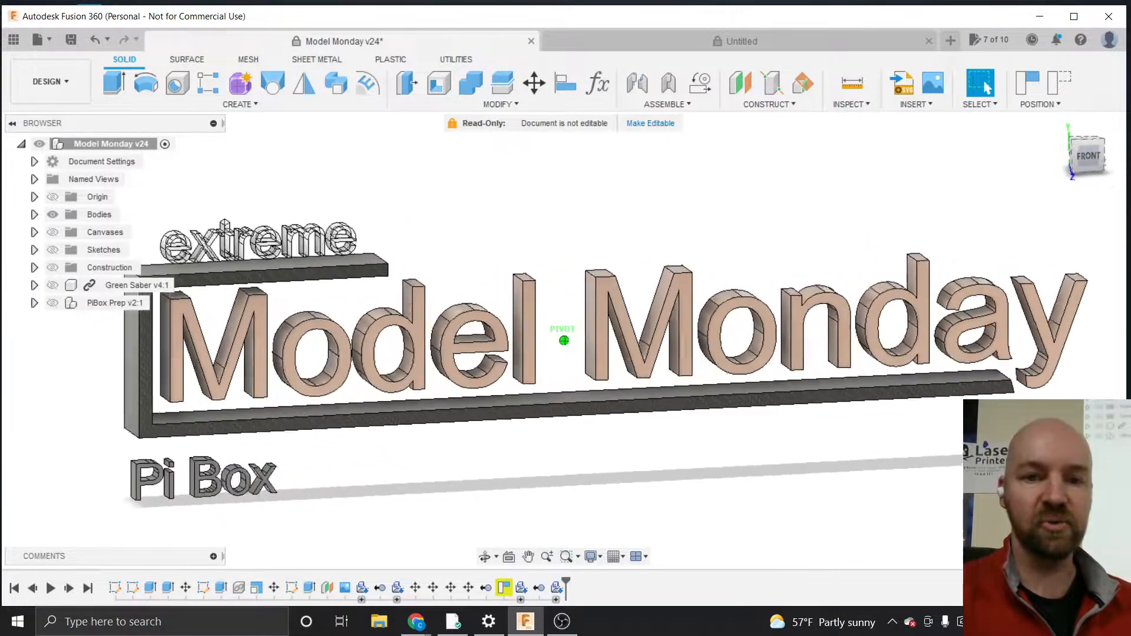
middle_click_drag(942, 186, 855, 182, "shift")
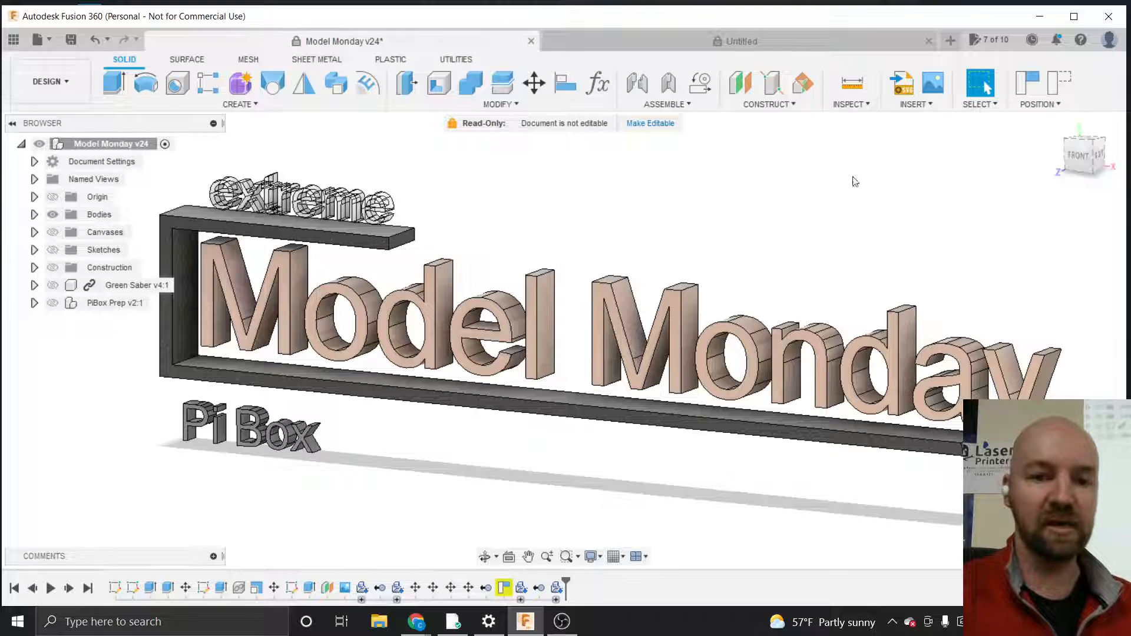
scroll(417, 269, "down", 2)
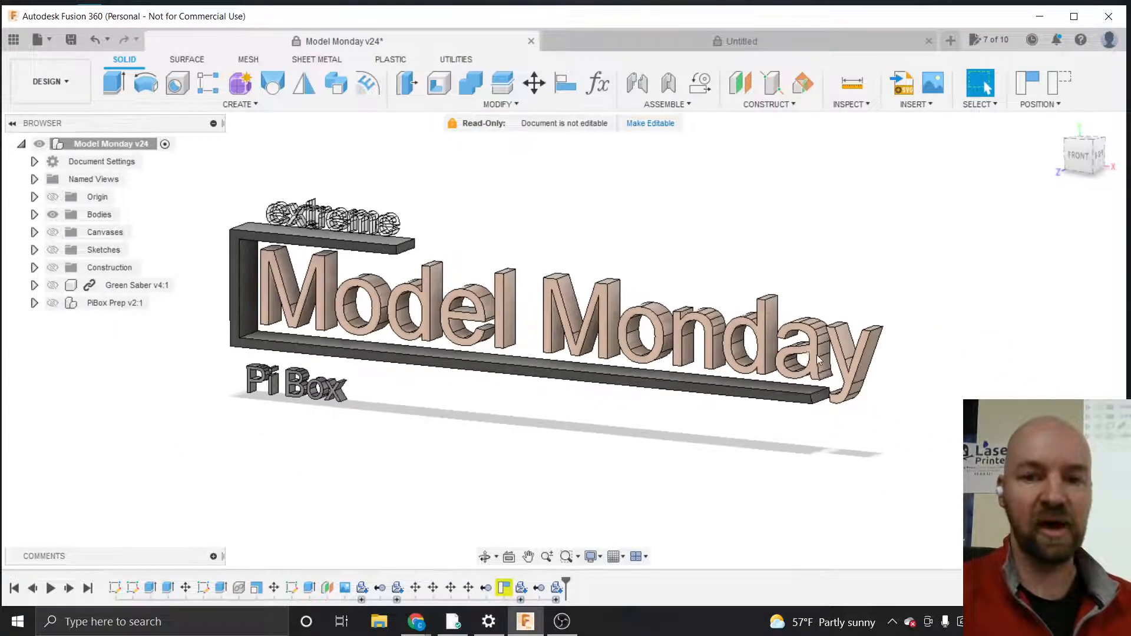
scroll(869, 352, "up", 5)
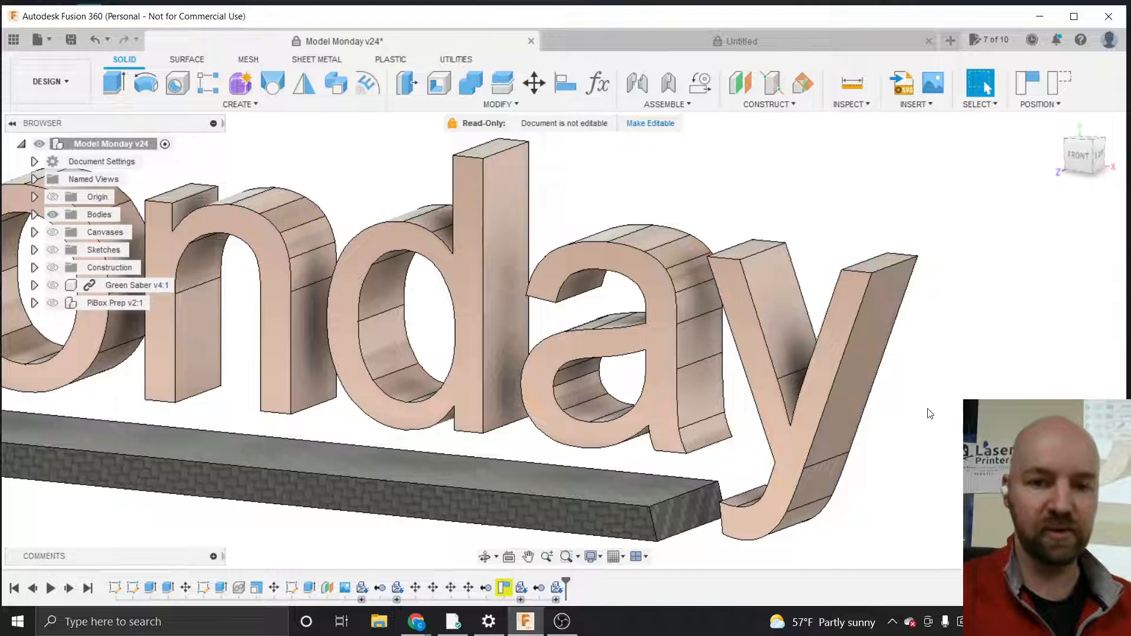
scroll(930, 413, "down", 6)
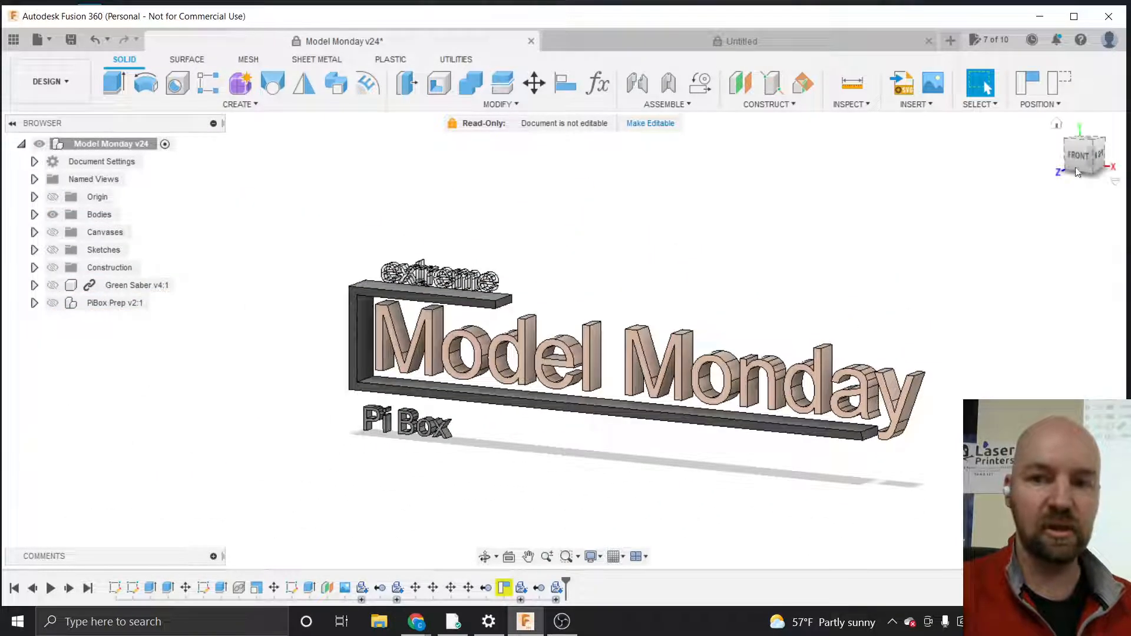
left_click_drag(1078, 160, 1116, 172)
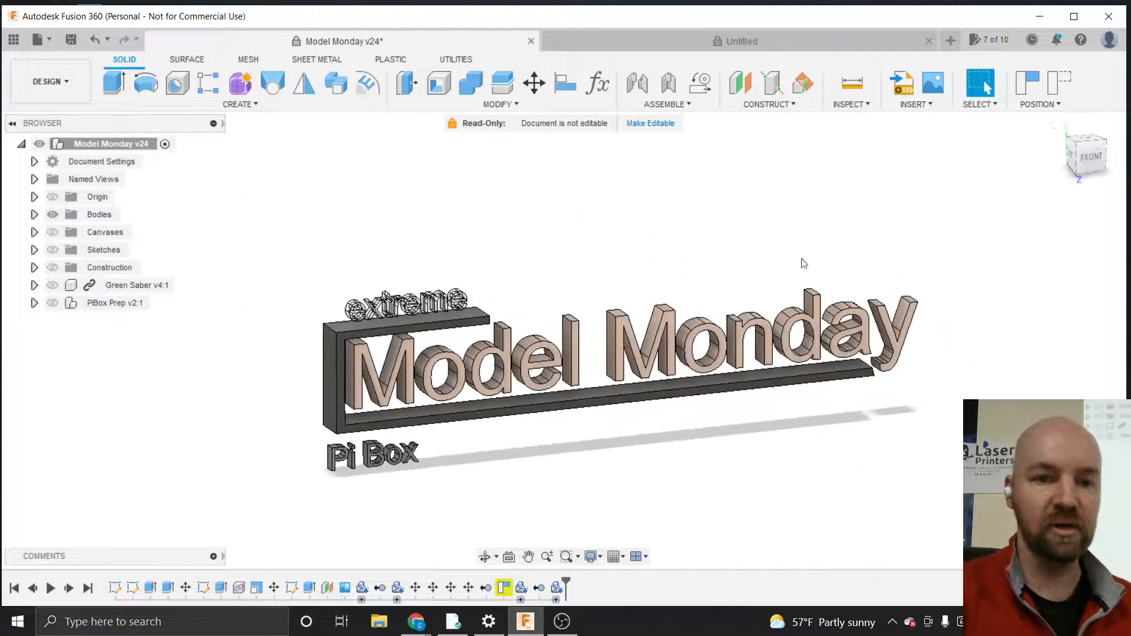
scroll(364, 381, "down", 2)
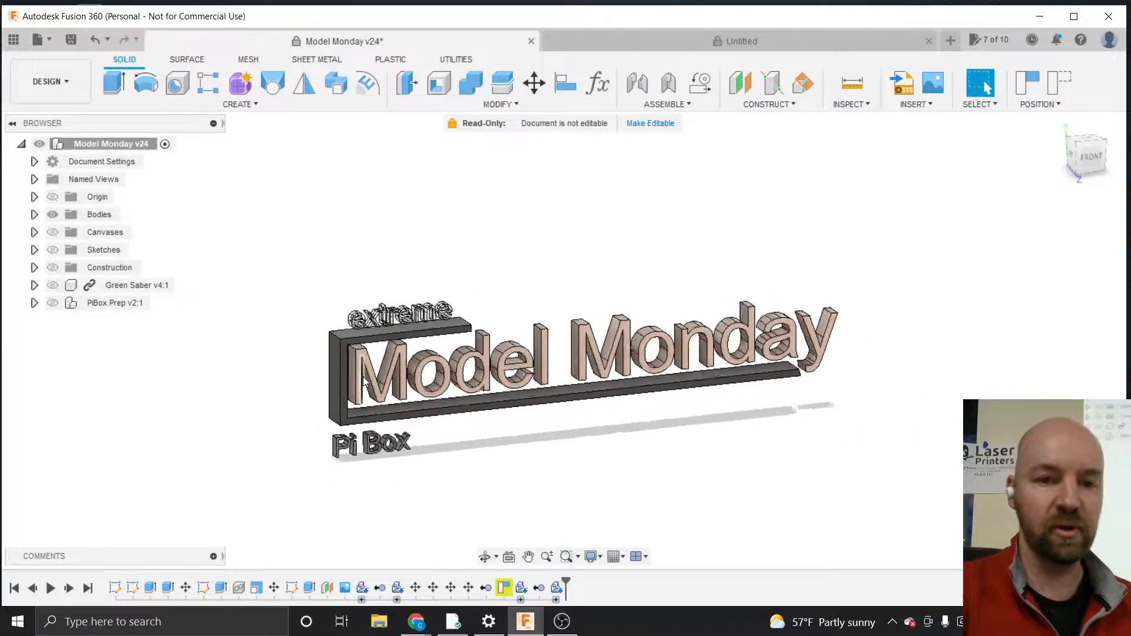
scroll(364, 382, "up", 5)
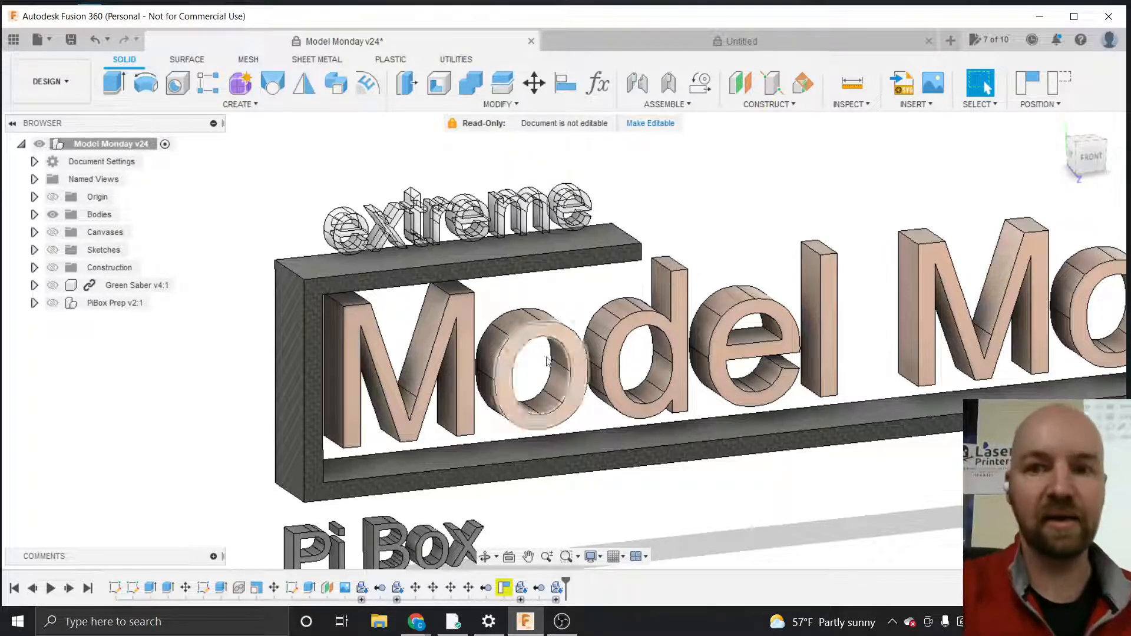
mouse_move(1094, 147)
left_mouse_down()
mouse_move(1065, 151)
mouse_move(1125, 136)
mouse_move(1077, 157)
mouse_move(1097, 142)
mouse_move(1093, 152)
left_mouse_up()
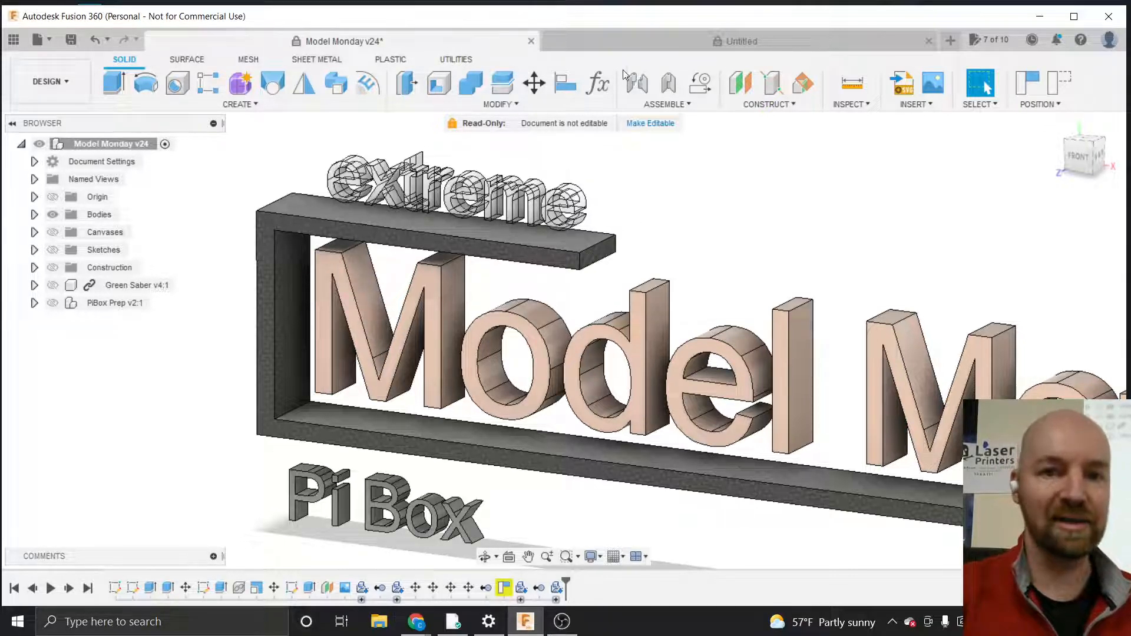
Browse the Create menu in the empty Untitled design, then return to the Model Monday design
left_click(627, 45)
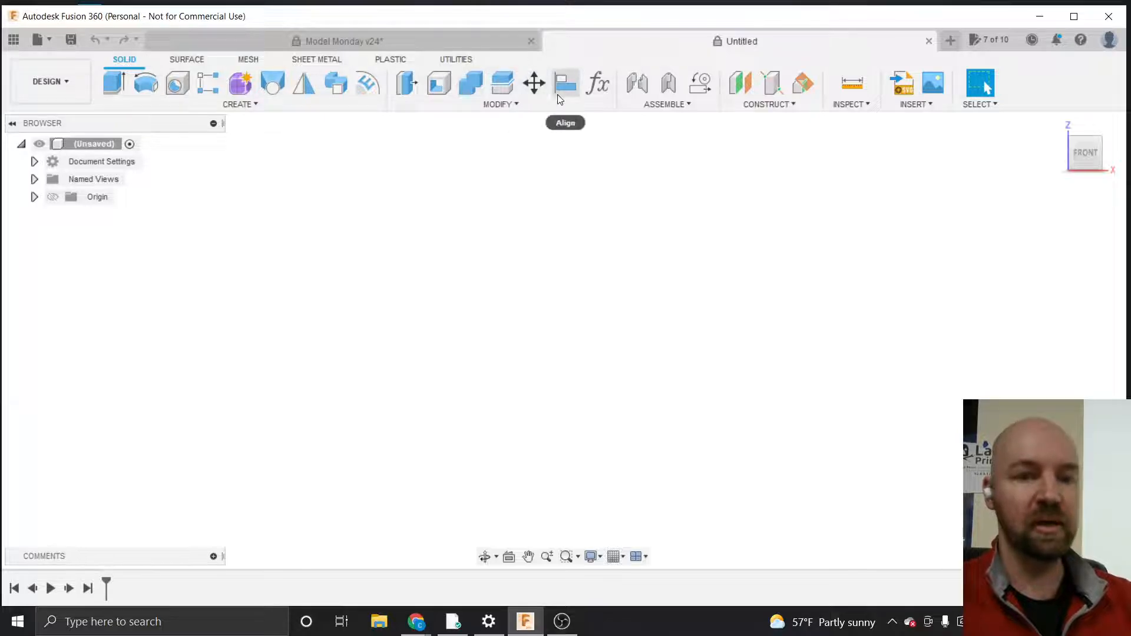
left_click(261, 105)
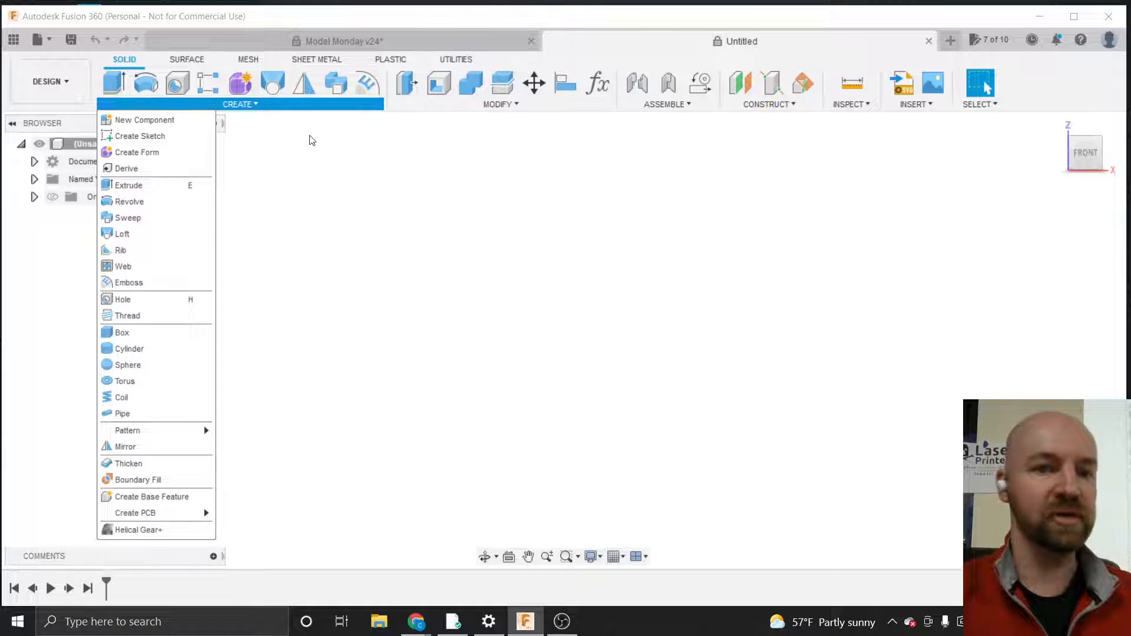
left_click(316, 157)
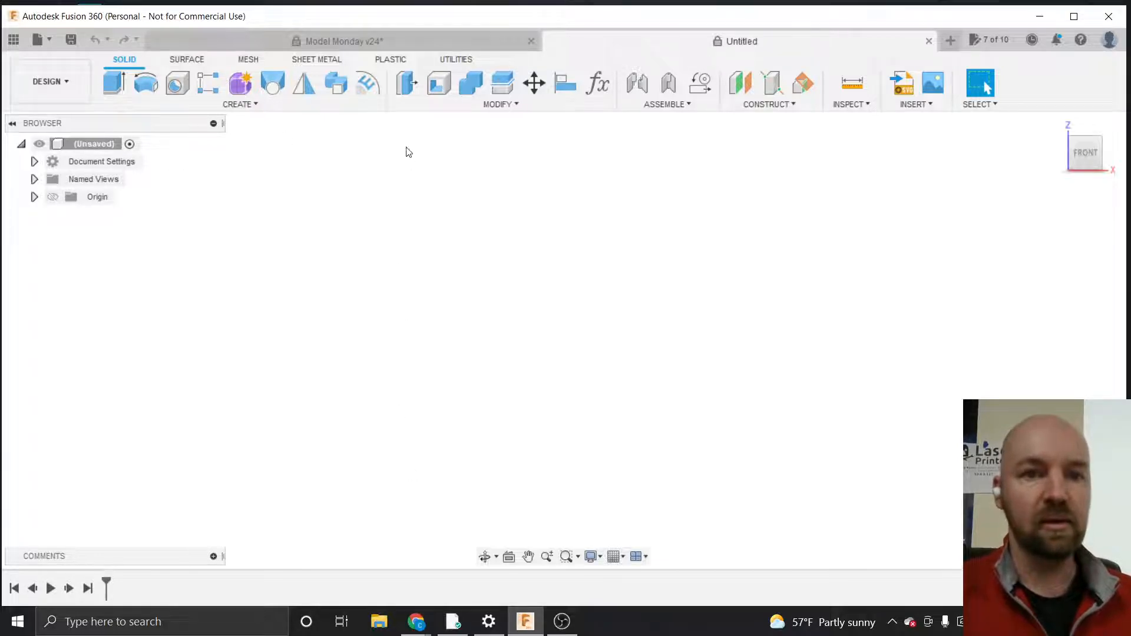
left_click(400, 42)
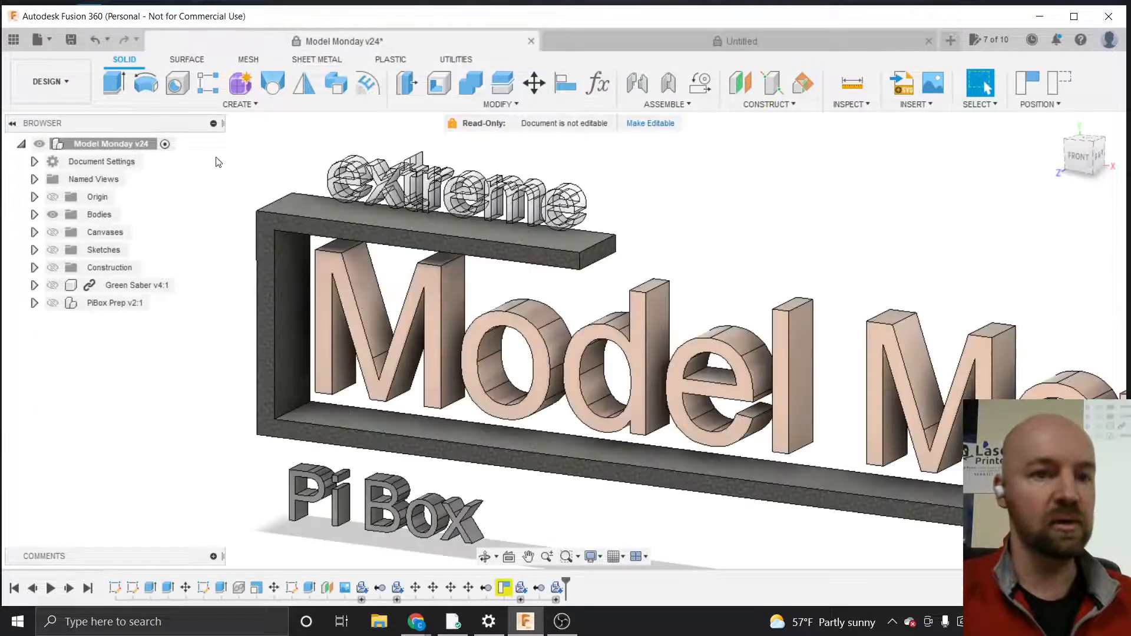
Expand the Sketches folder and select each sketch in turn to locate it in the timeline
left_click(77, 250)
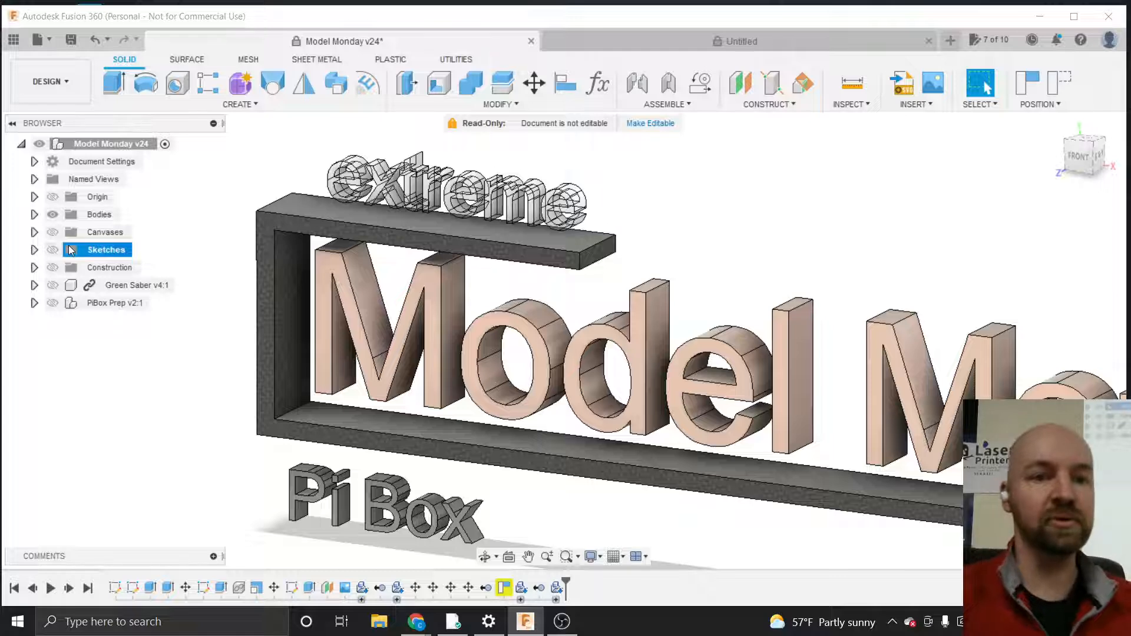
left_click(33, 251)
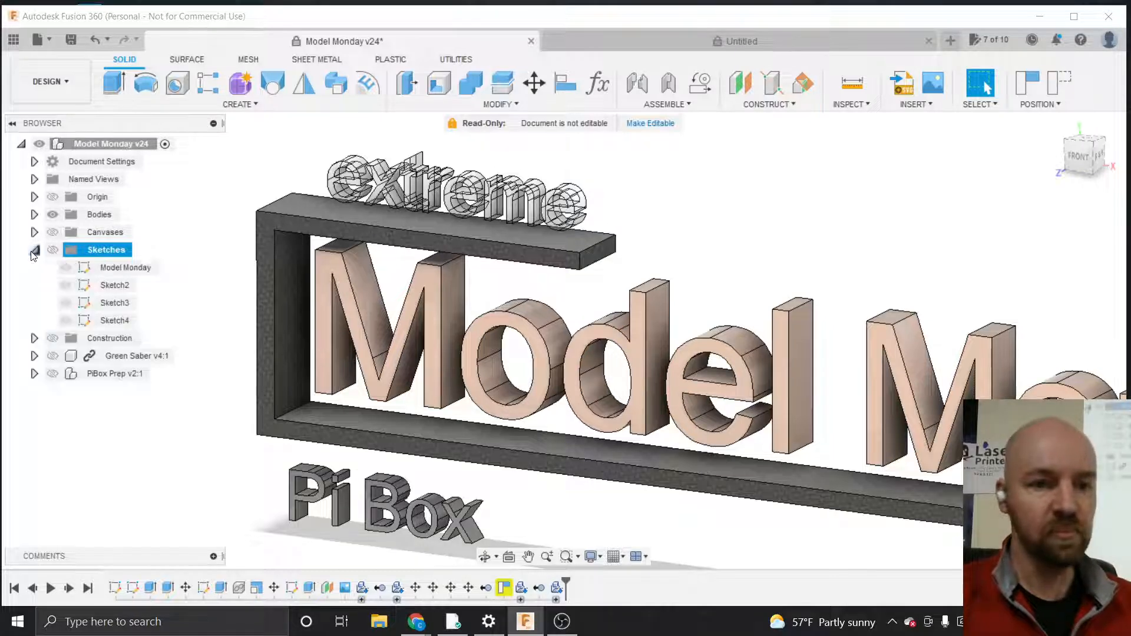
left_click(105, 267)
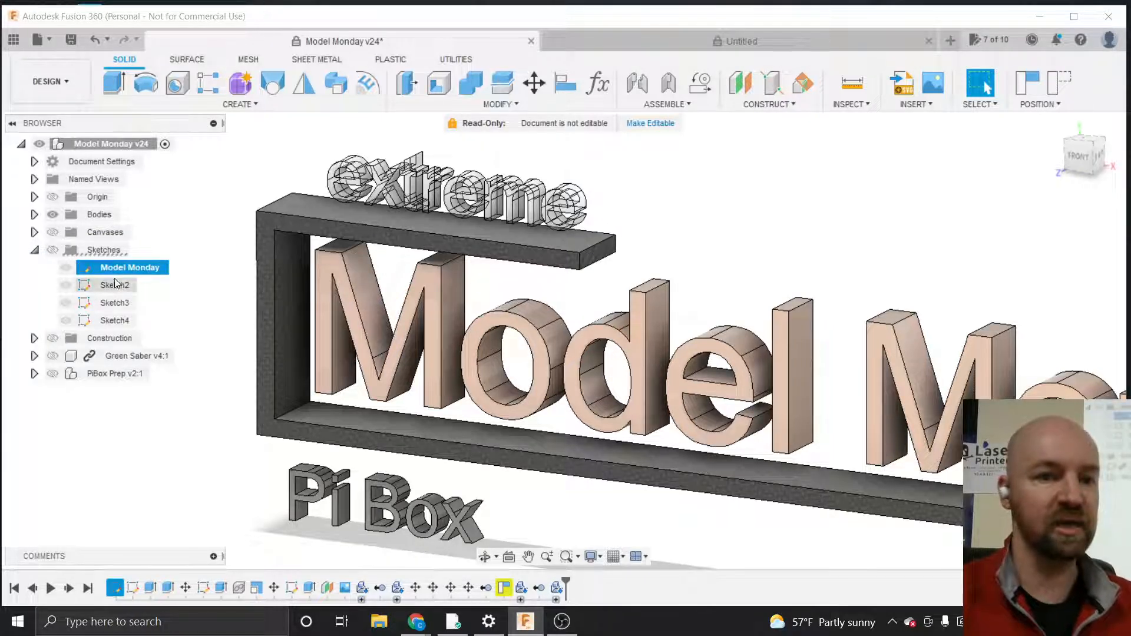
left_click(114, 285)
left_click(114, 302)
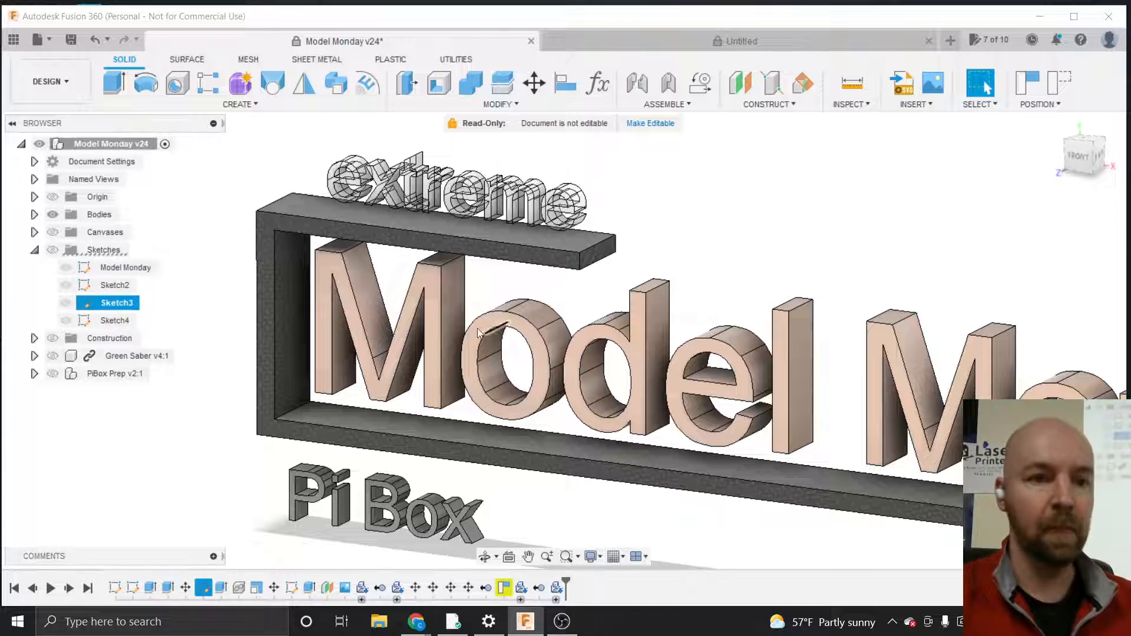
left_click(117, 268)
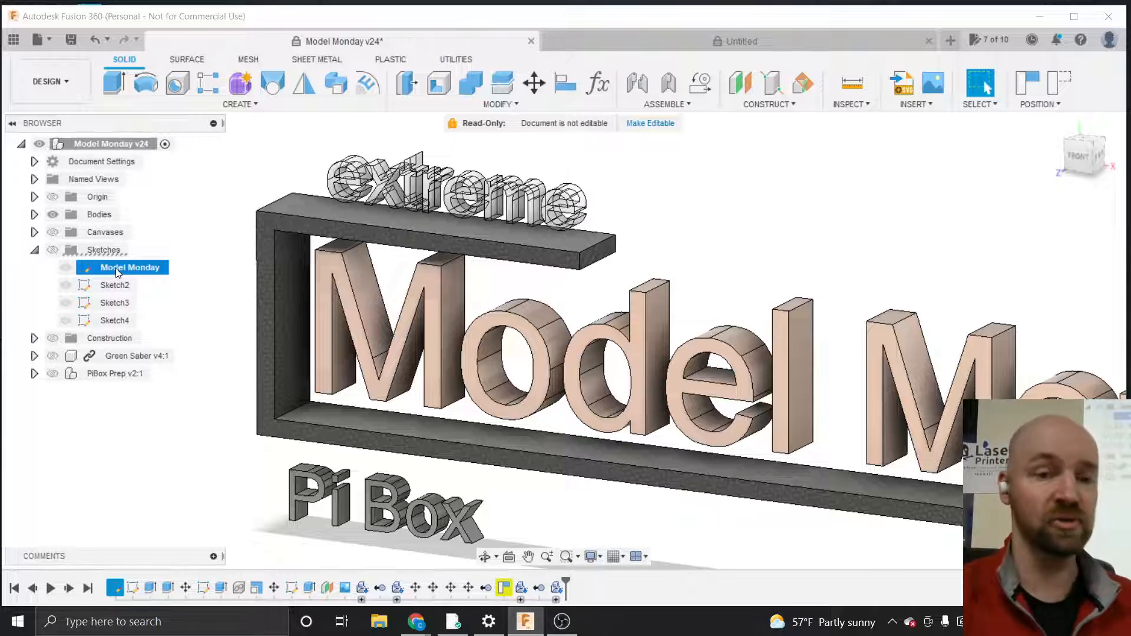
left_click(123, 288)
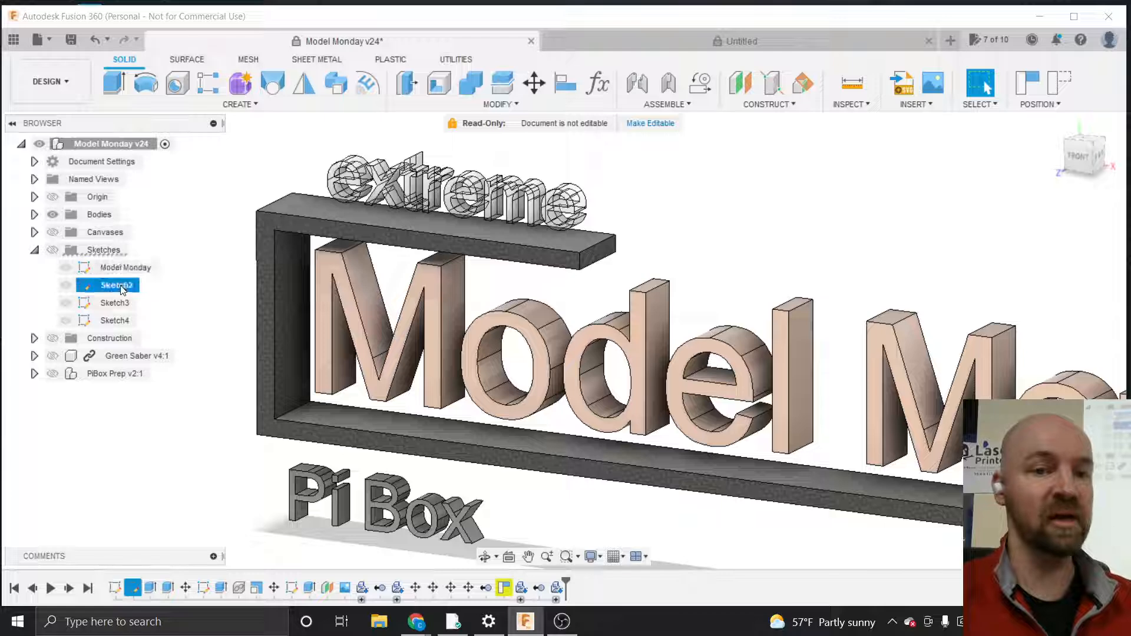
left_click(119, 303)
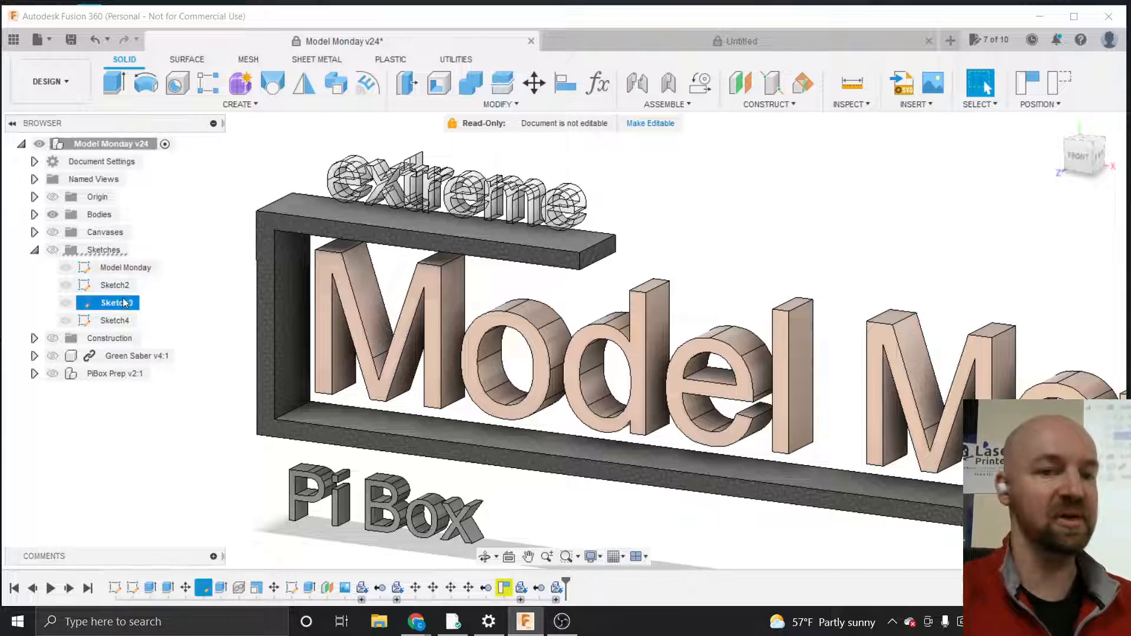
left_click(120, 322)
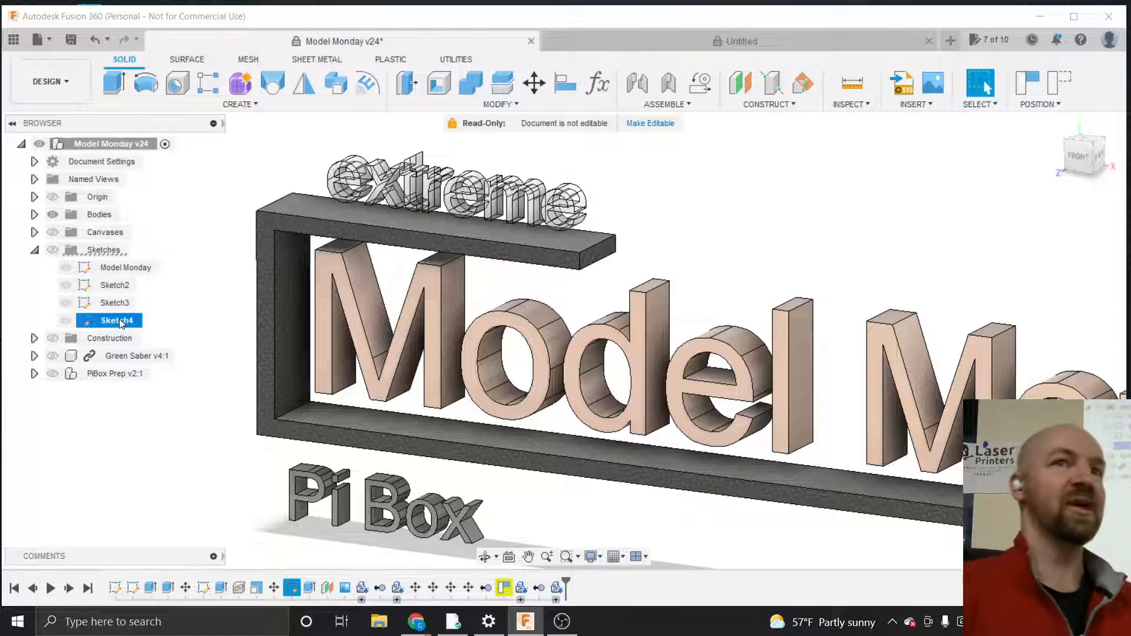
left_click(121, 284)
left_click(120, 270)
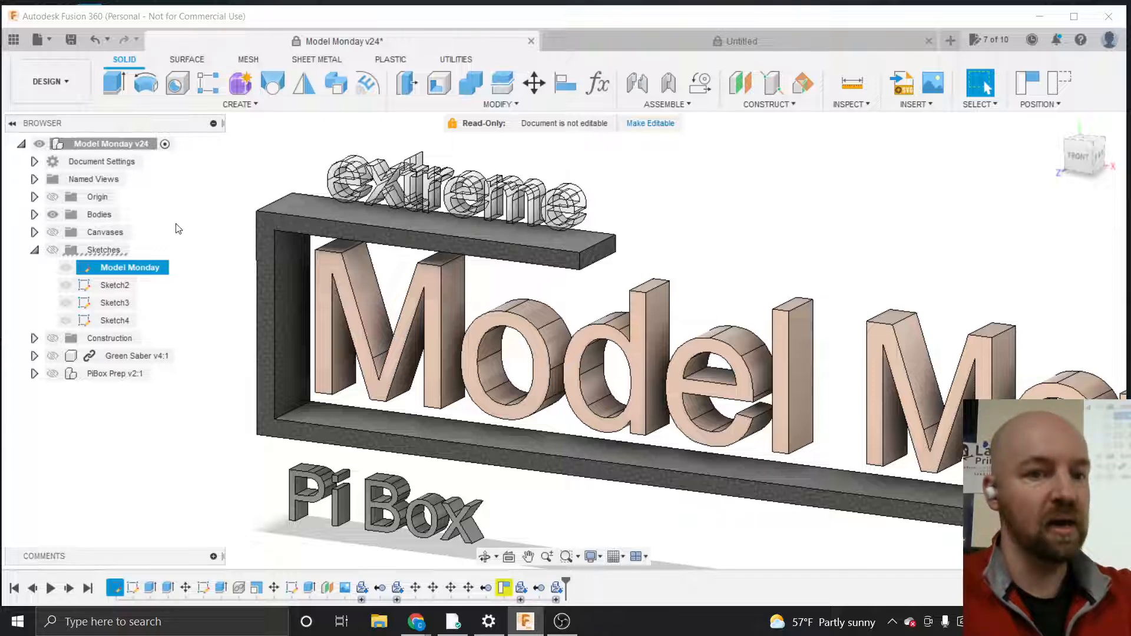
left_click(115, 286)
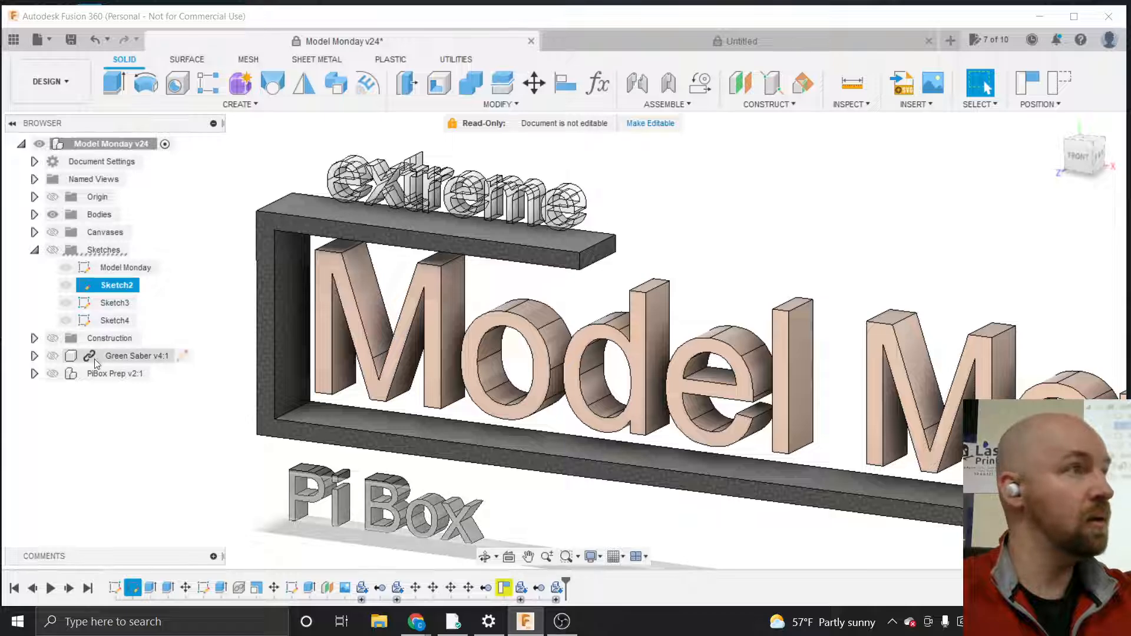
left_click(104, 309)
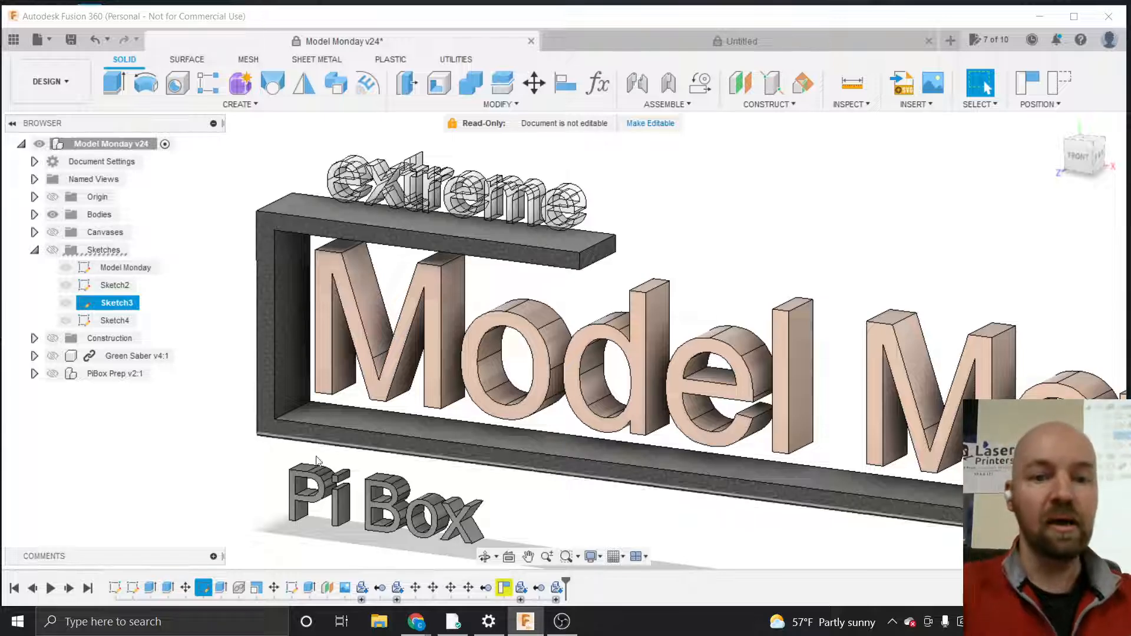
Bring up the Google Meet call window from the taskbar and minimize it again
mouse_move(417, 622)
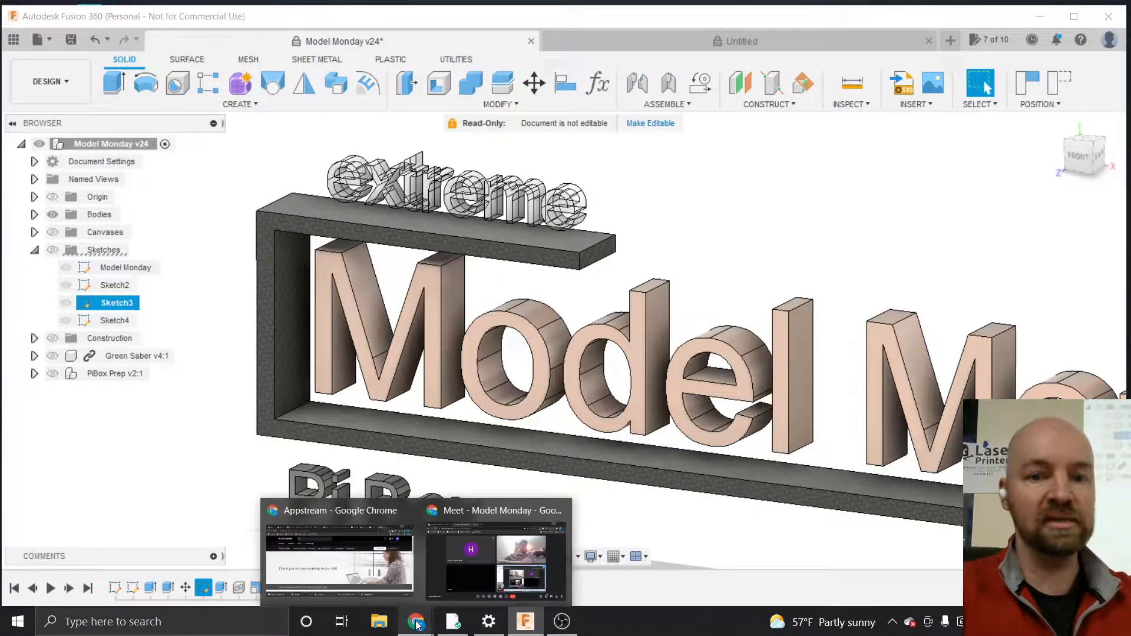
left_click(468, 556)
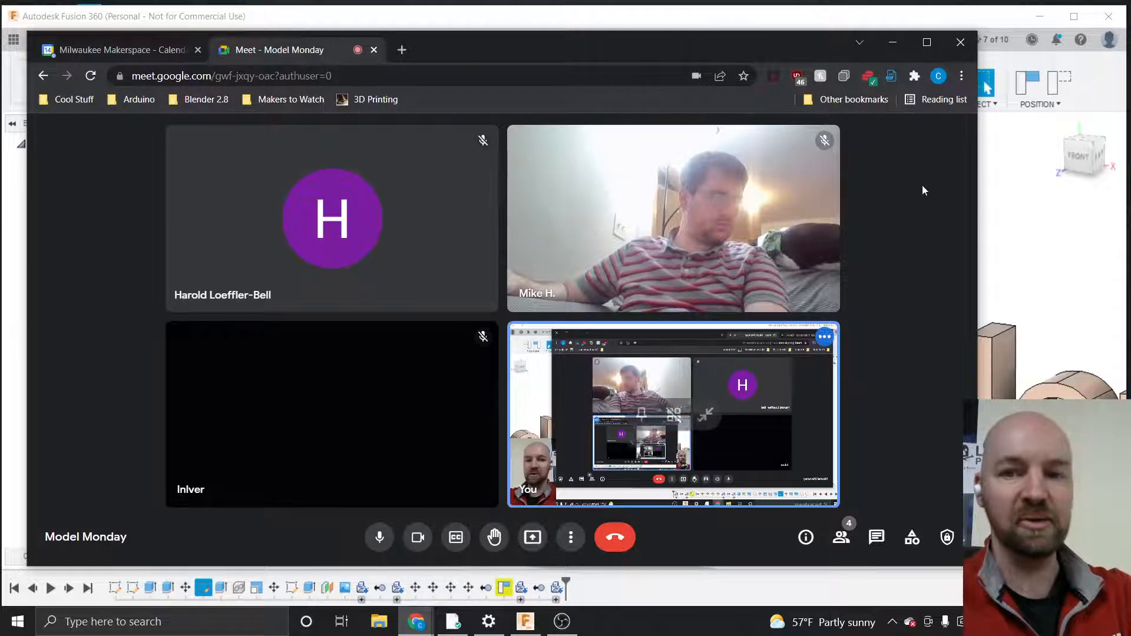
left_click(892, 42)
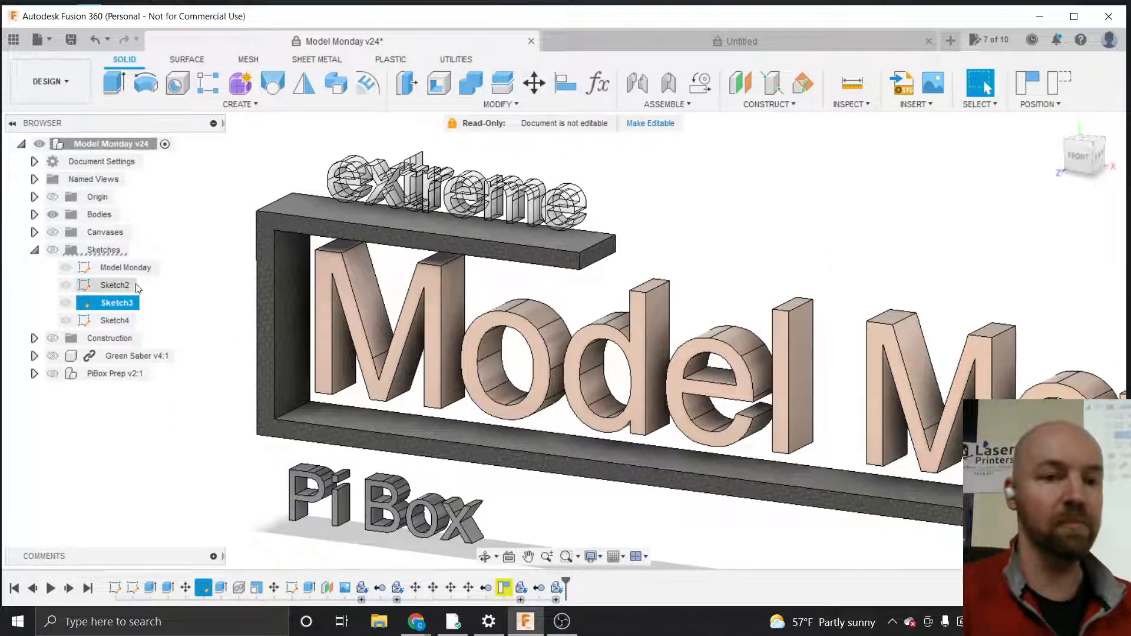
Select and expand the Bodies folder to list the sign's bodies
left_click(87, 214)
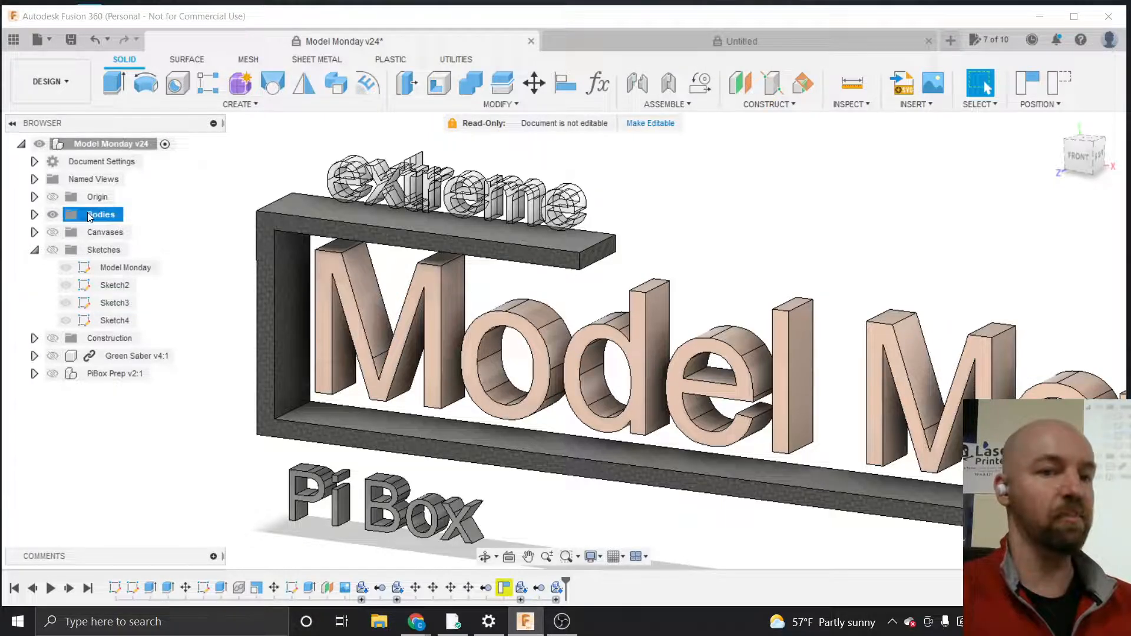
left_click(34, 215)
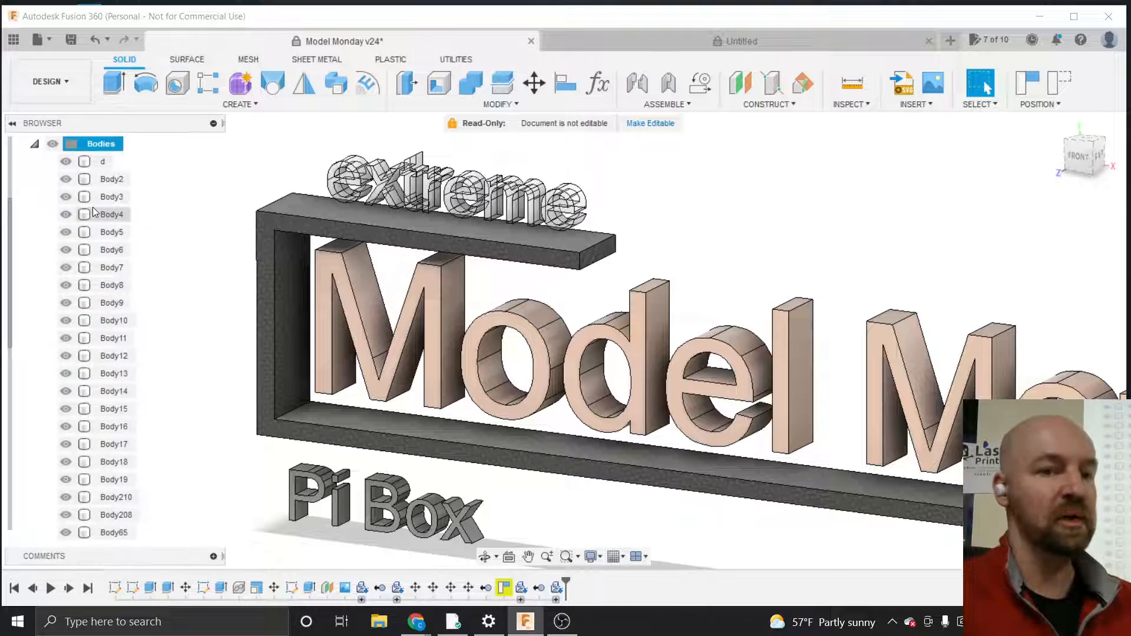
Select Body2, Body3 and Body4 in turn to highlight each in the sign, scrolling through the body list
left_click(104, 180)
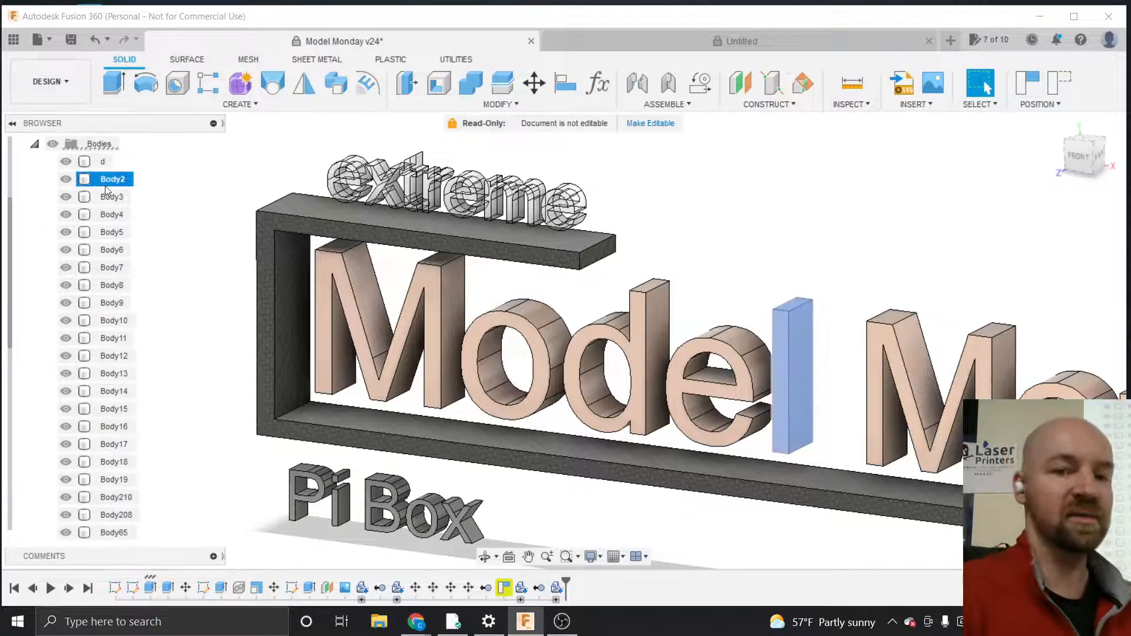
left_click(108, 198)
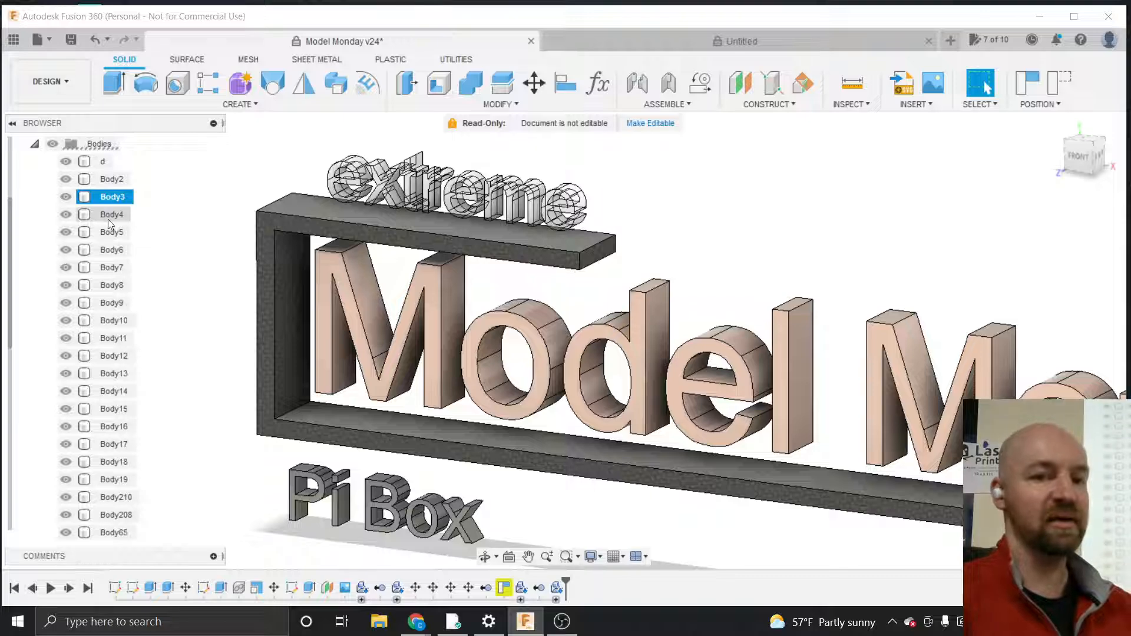
left_click(108, 215)
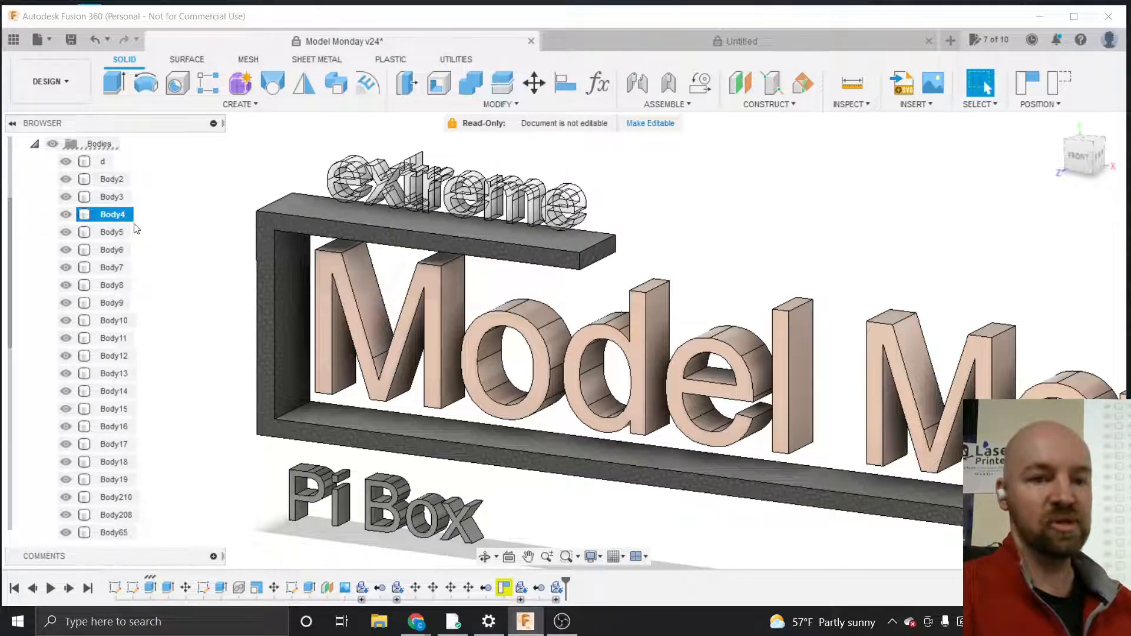
scroll(137, 229, "up", 2)
scroll(197, 257, "up", 2)
scroll(197, 257, "down", 5)
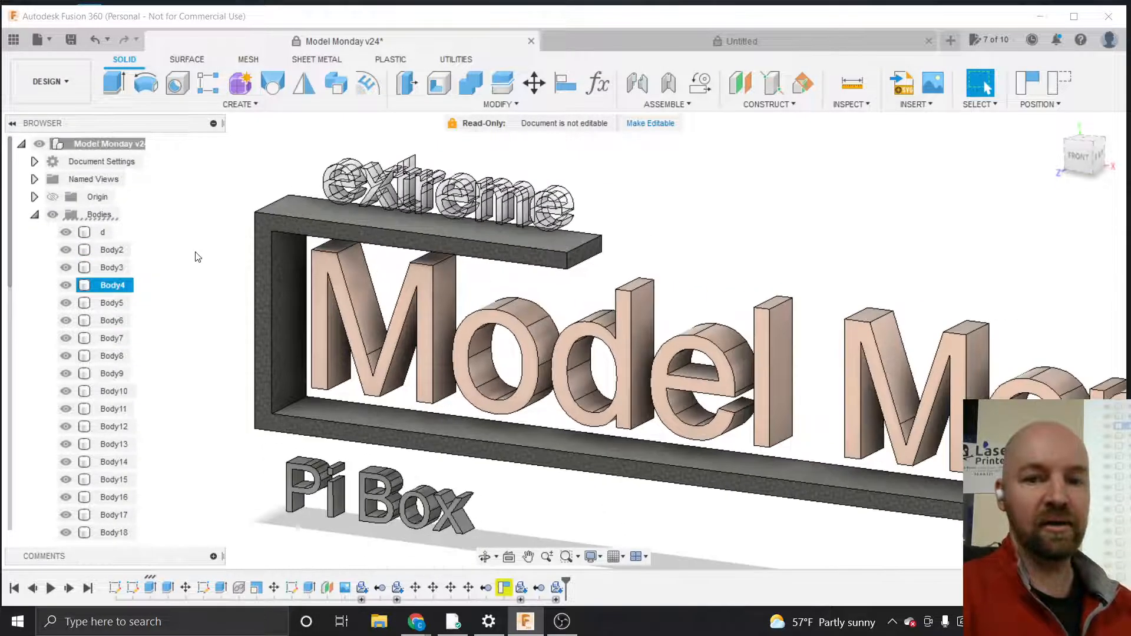
scroll(198, 257, "down", 3)
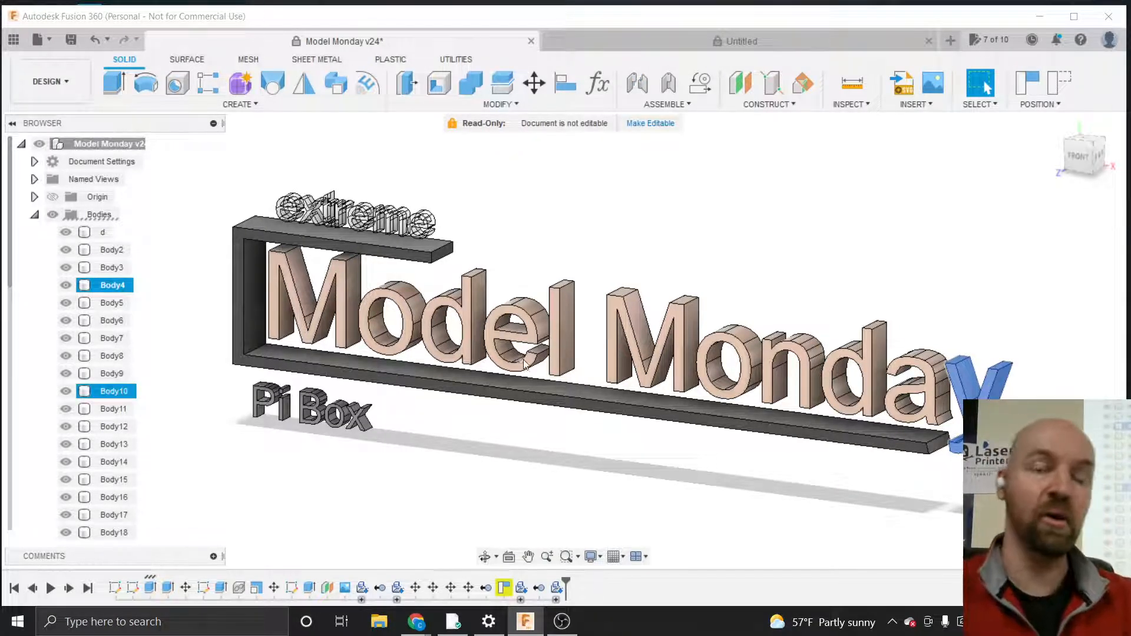
Clear the selection and collapse the Bodies and Sketches folders in the browser
left_click(449, 364)
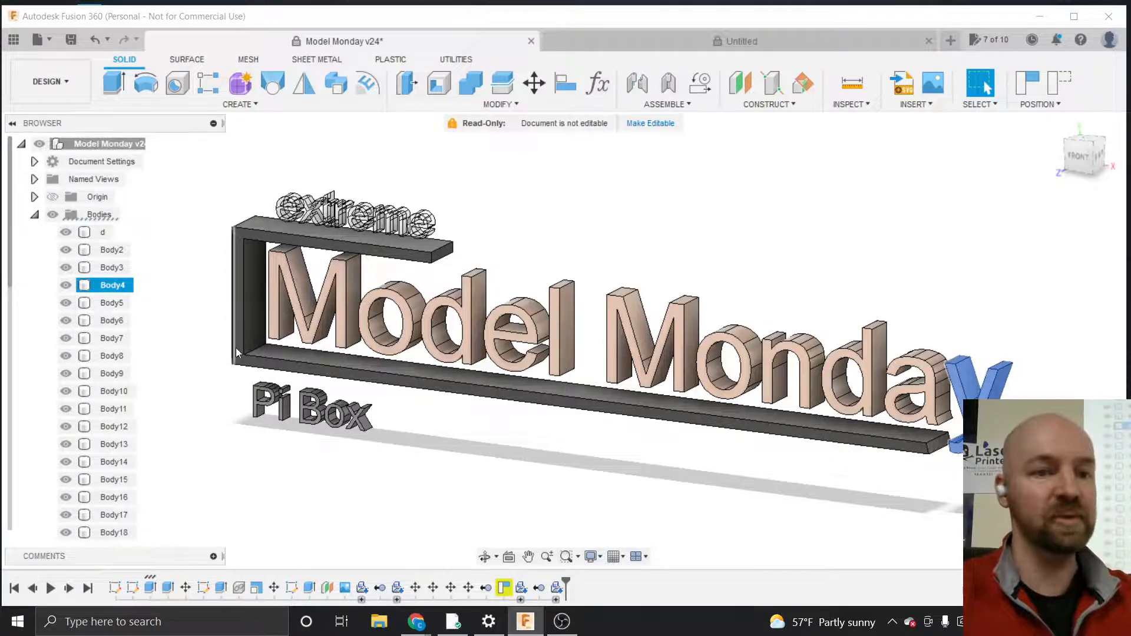
left_click(152, 284)
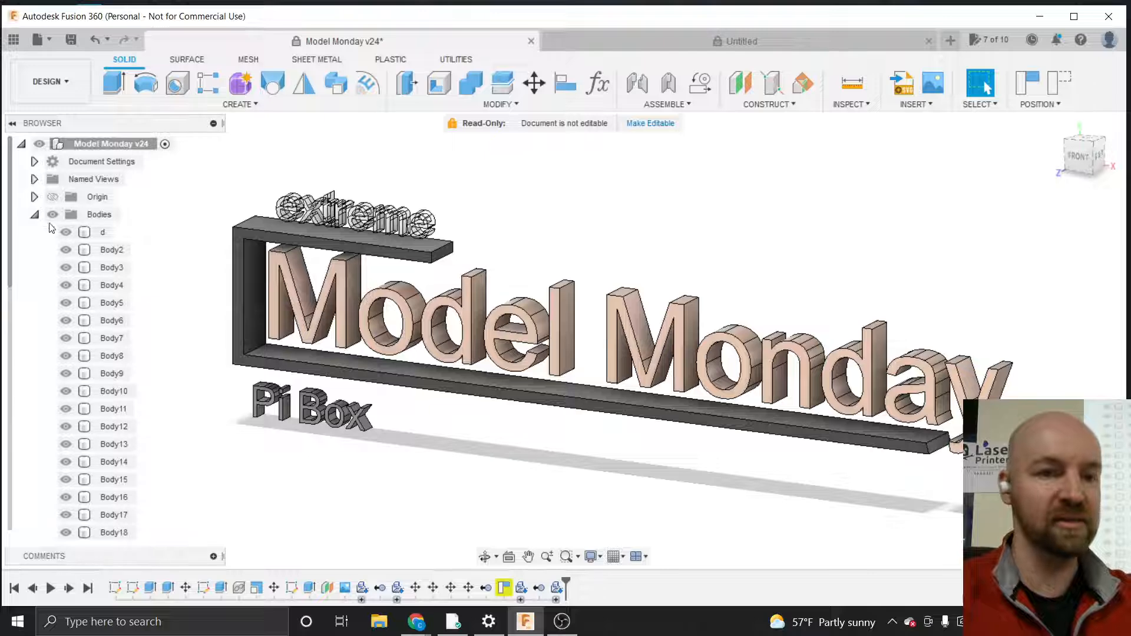
left_click(35, 214)
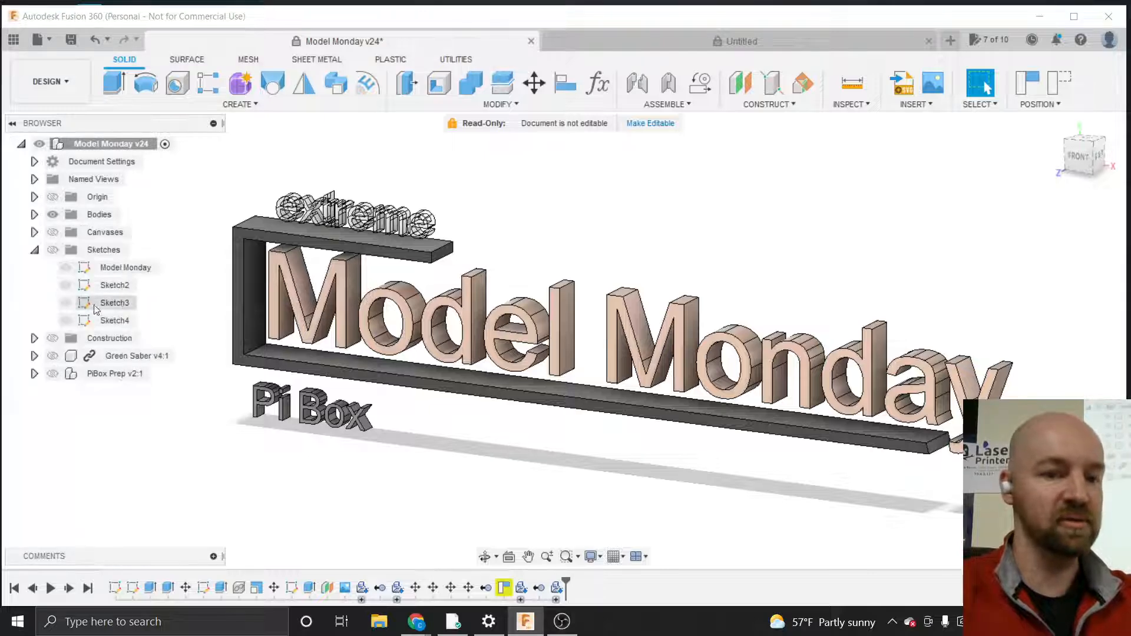
left_click(34, 250)
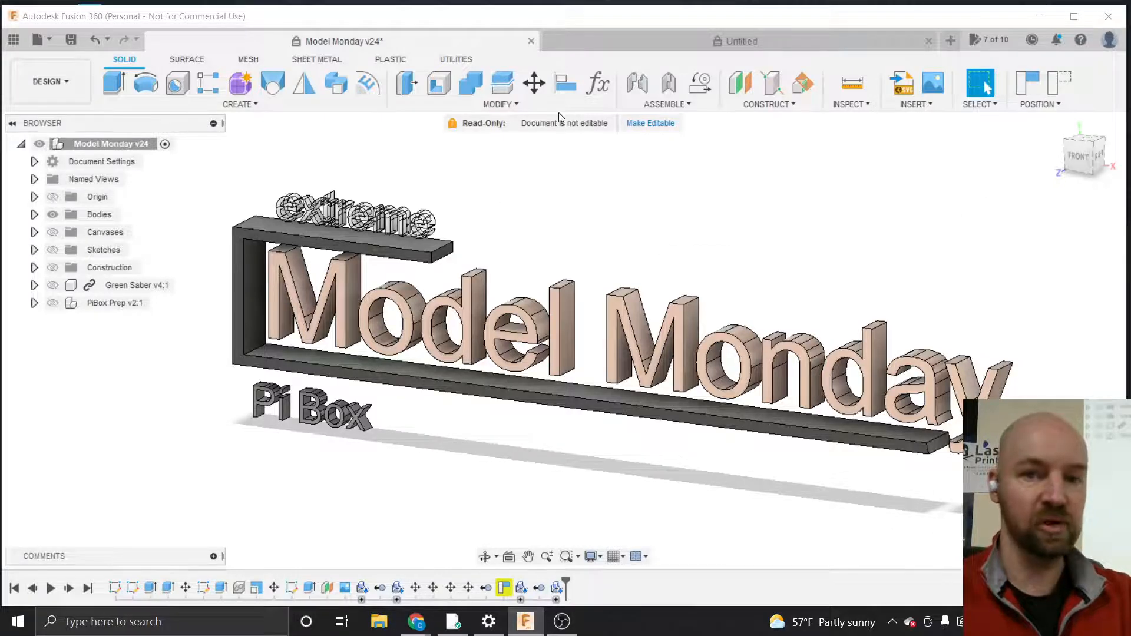
Switch between the Untitled and Model Monday design tabs, ending on the Untitled design
left_click(588, 40)
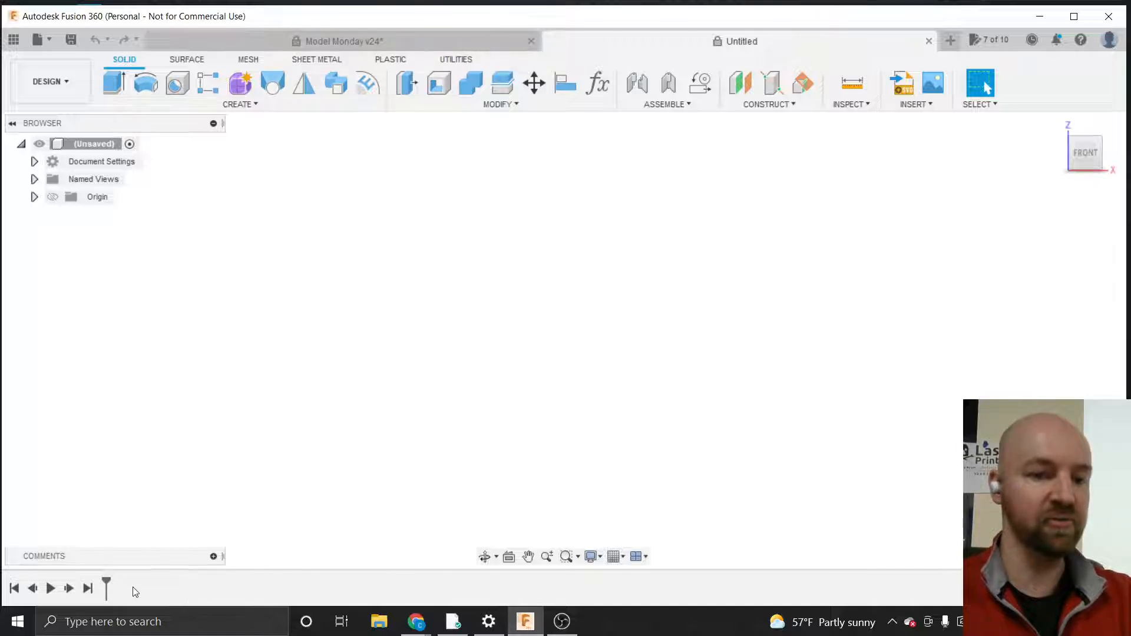
left_click(337, 40)
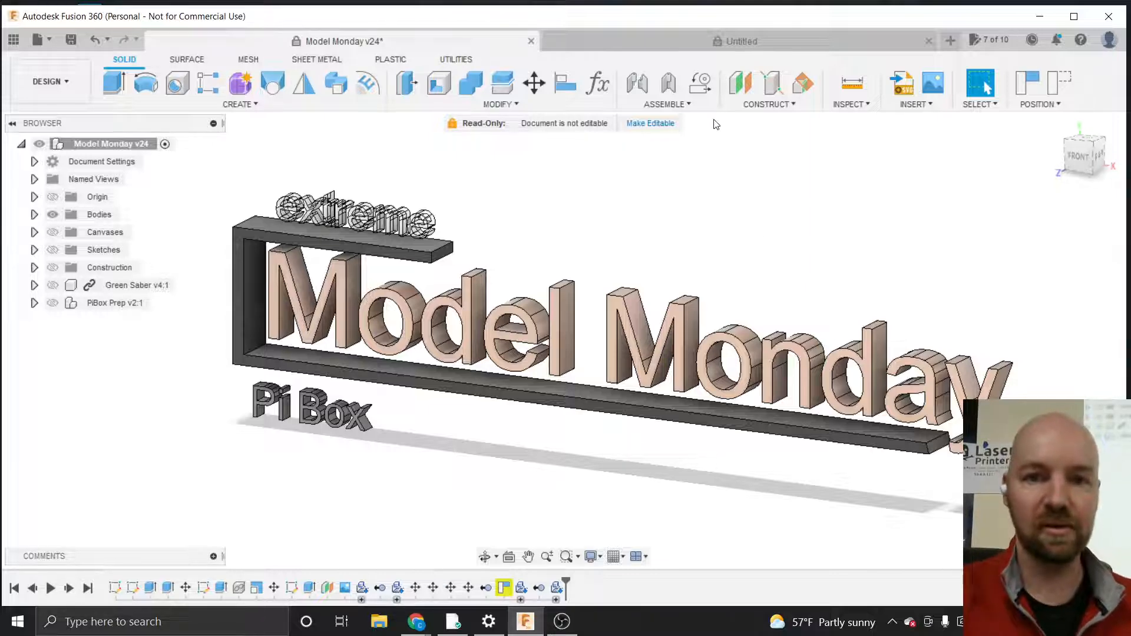
left_click(739, 47)
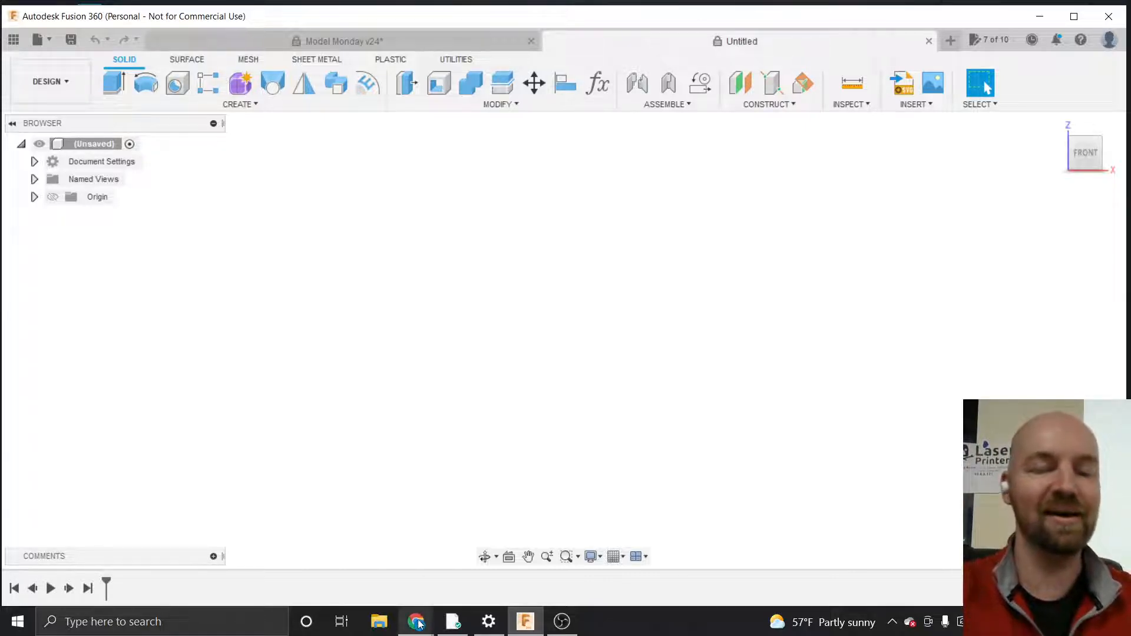
Switch to Chrome, look over the Clark Y airfoil reference tabs, and minimize the browser
mouse_move(417, 625)
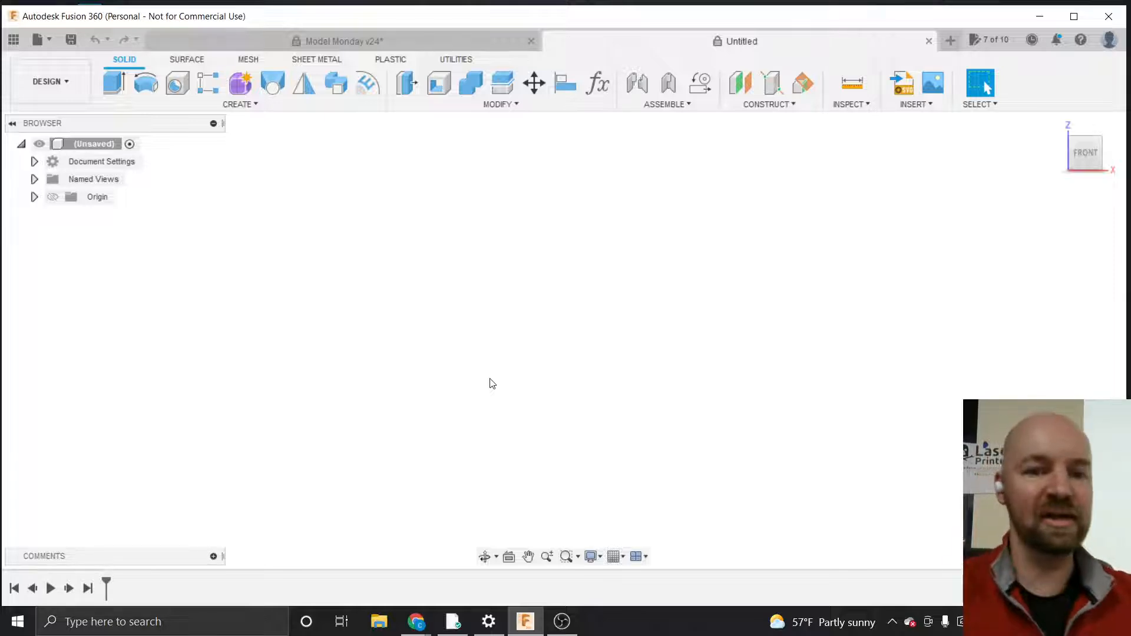
left_click(418, 623)
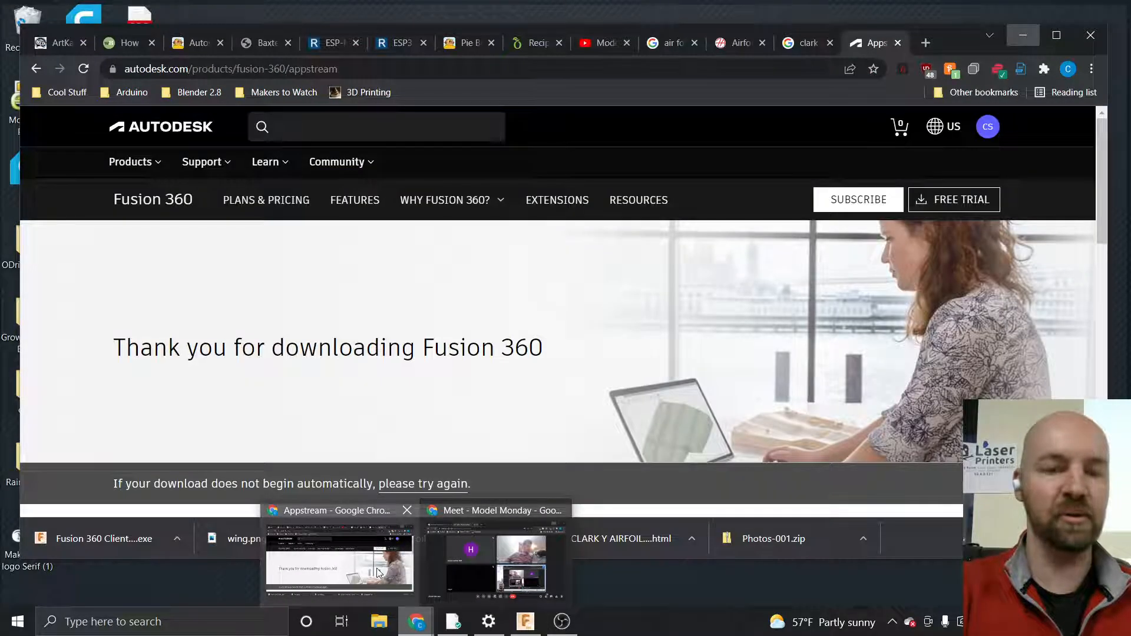
left_click(377, 571)
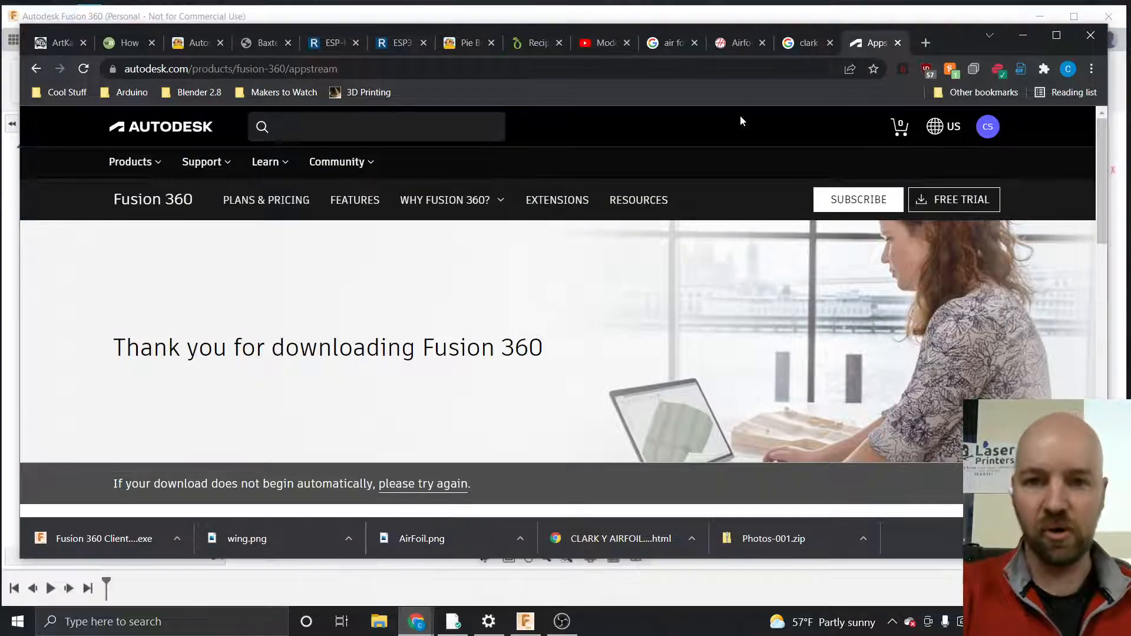
left_click(805, 48)
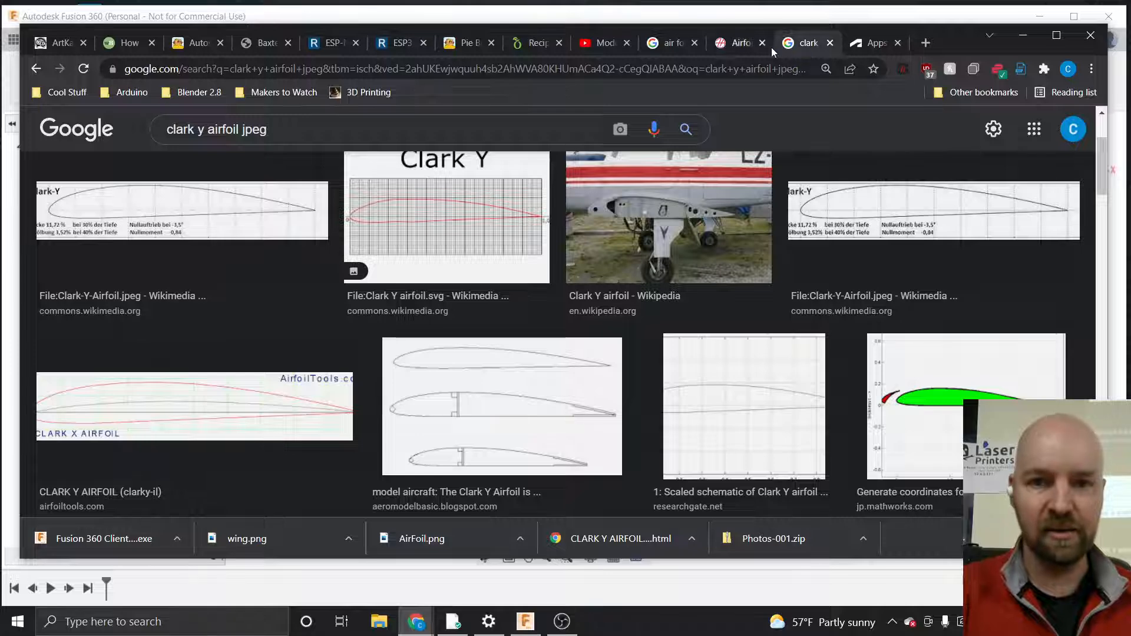
left_click(745, 48)
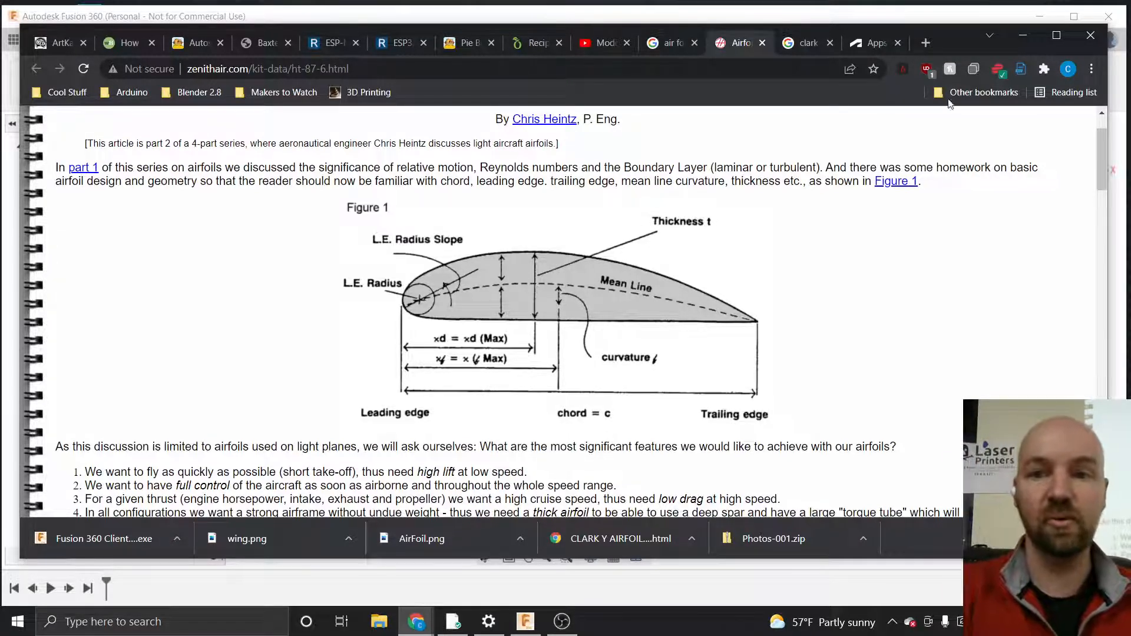
left_click(1022, 35)
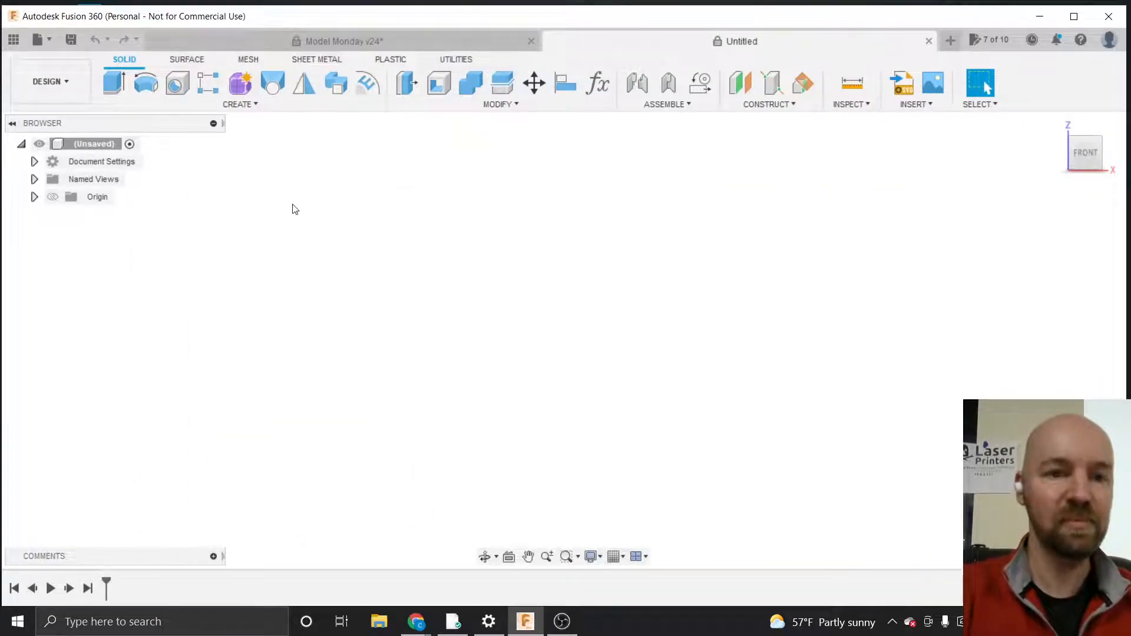
left_click(250, 103)
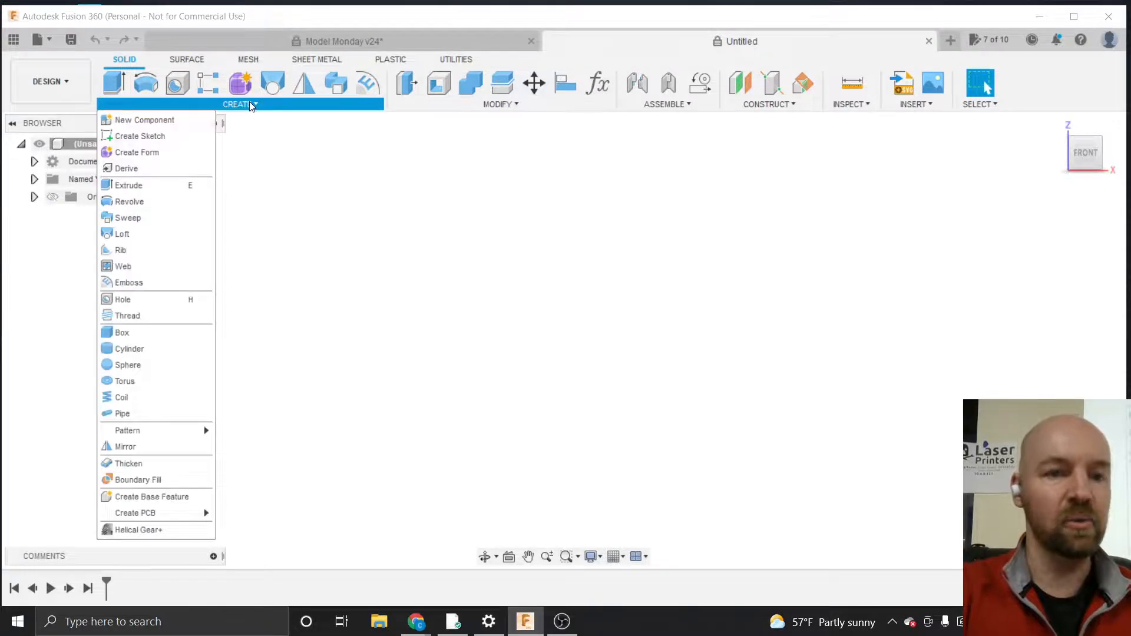
left_click(159, 136)
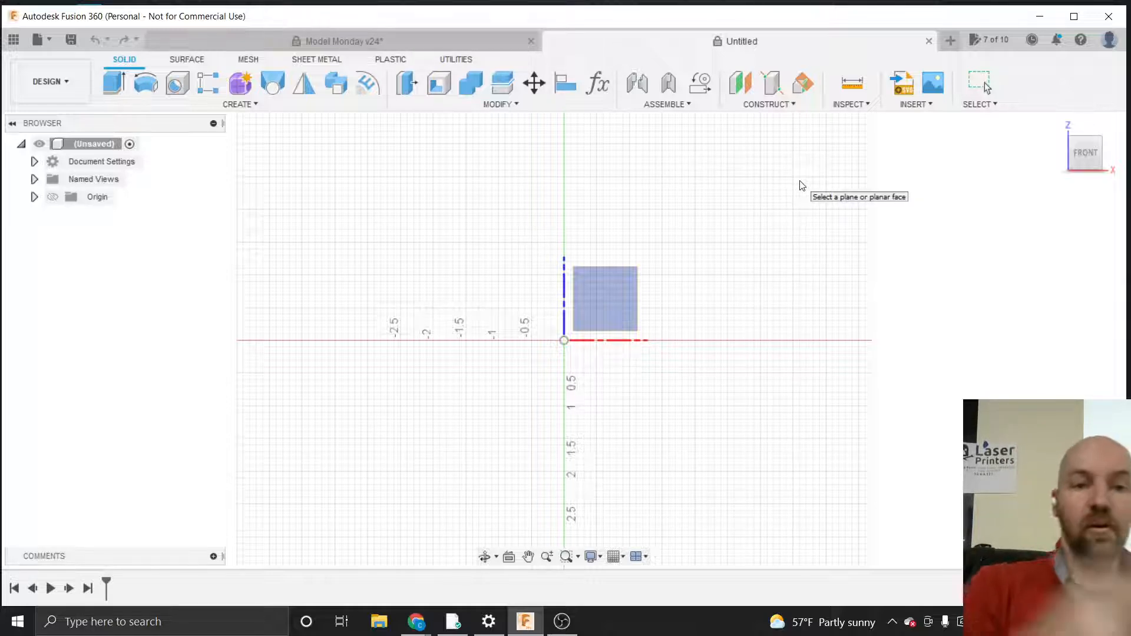
key("Escape")
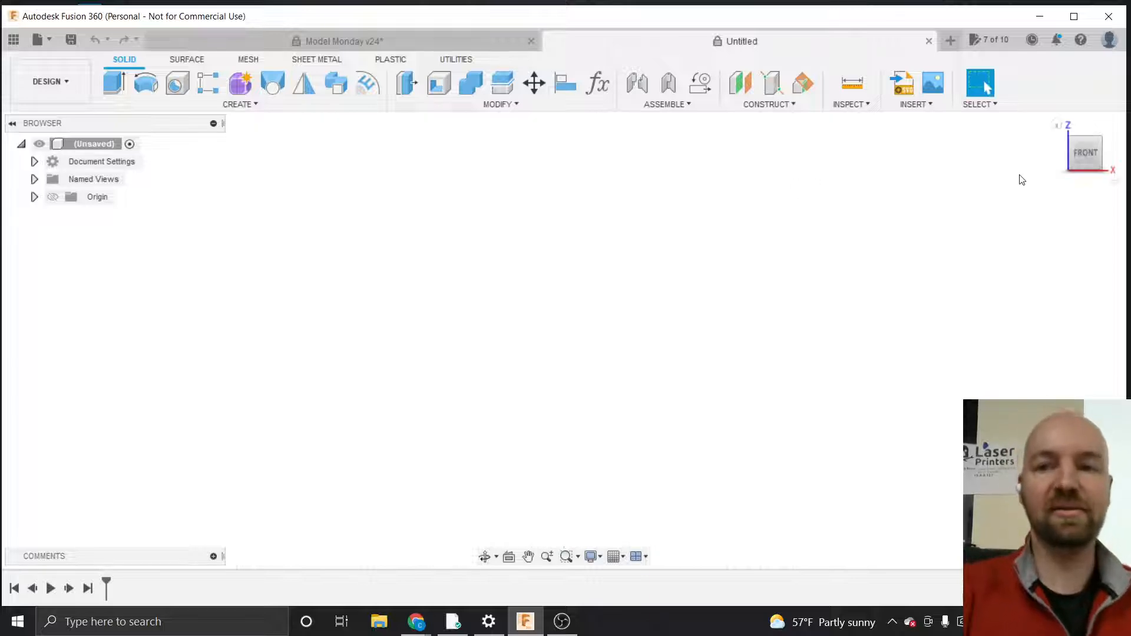
Return to the home view and expand Document Settings to show the design units
left_click(1088, 154)
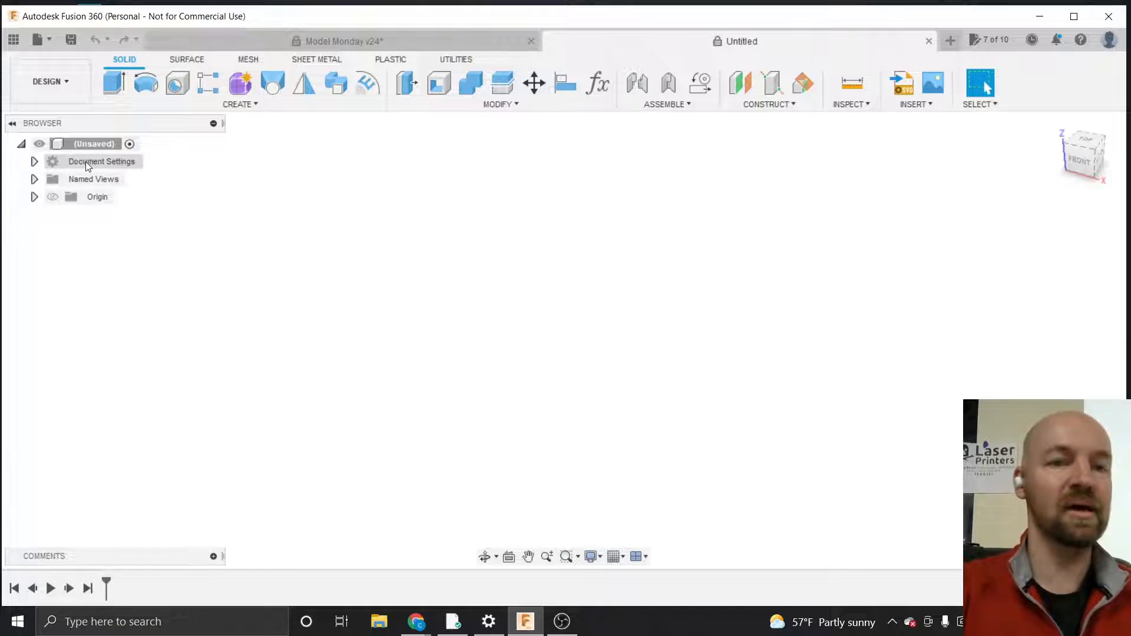
left_click(34, 162)
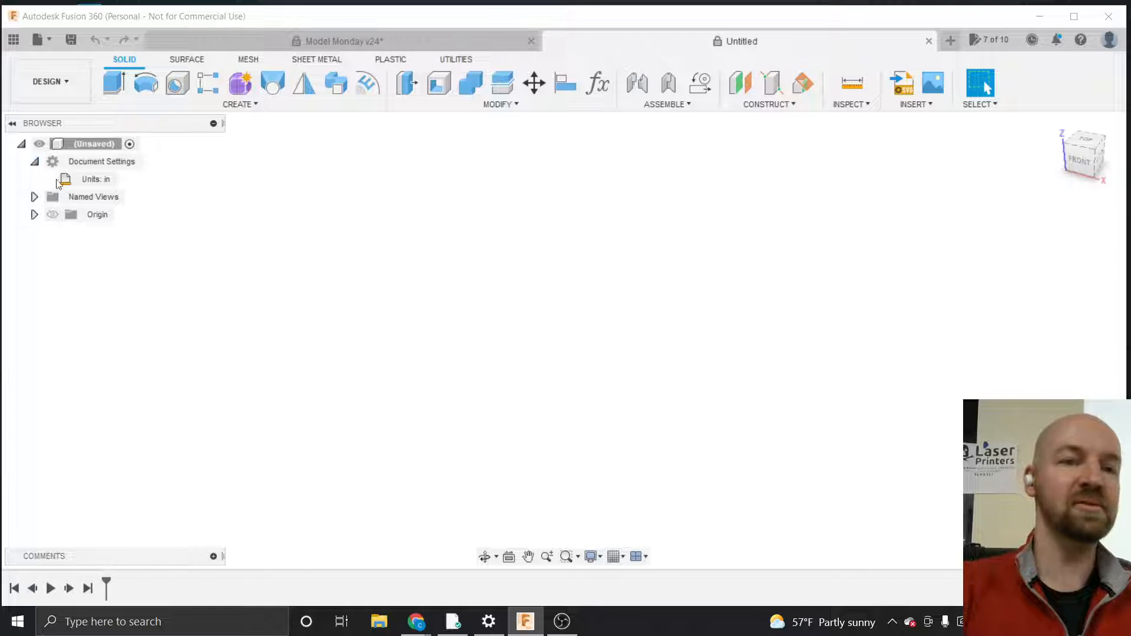
mouse_move(97, 182)
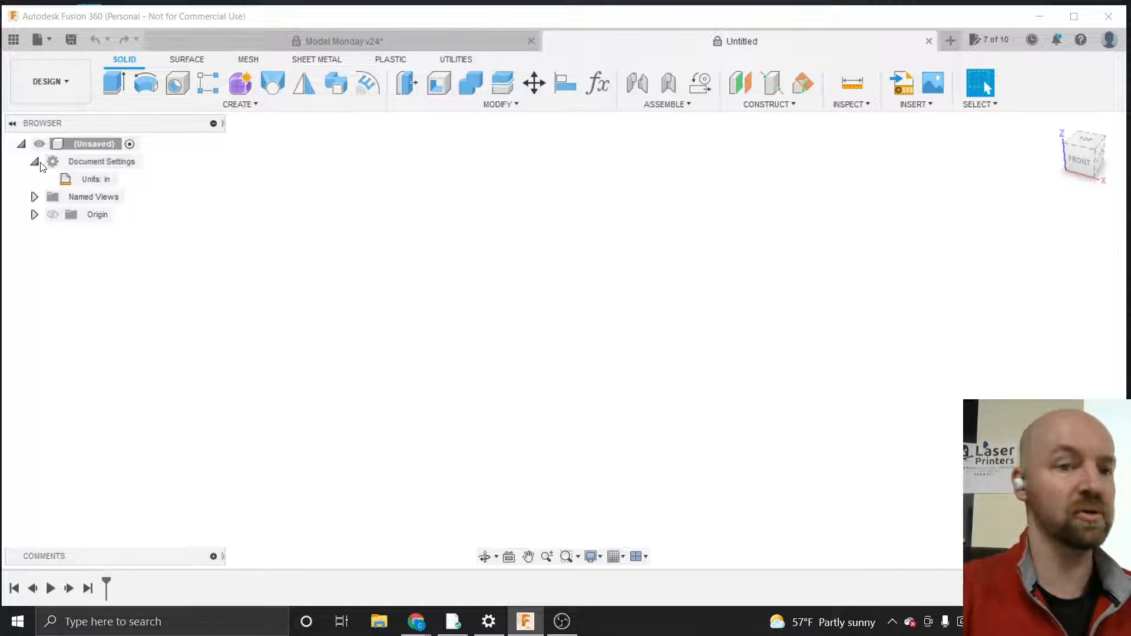
mouse_move(86, 180)
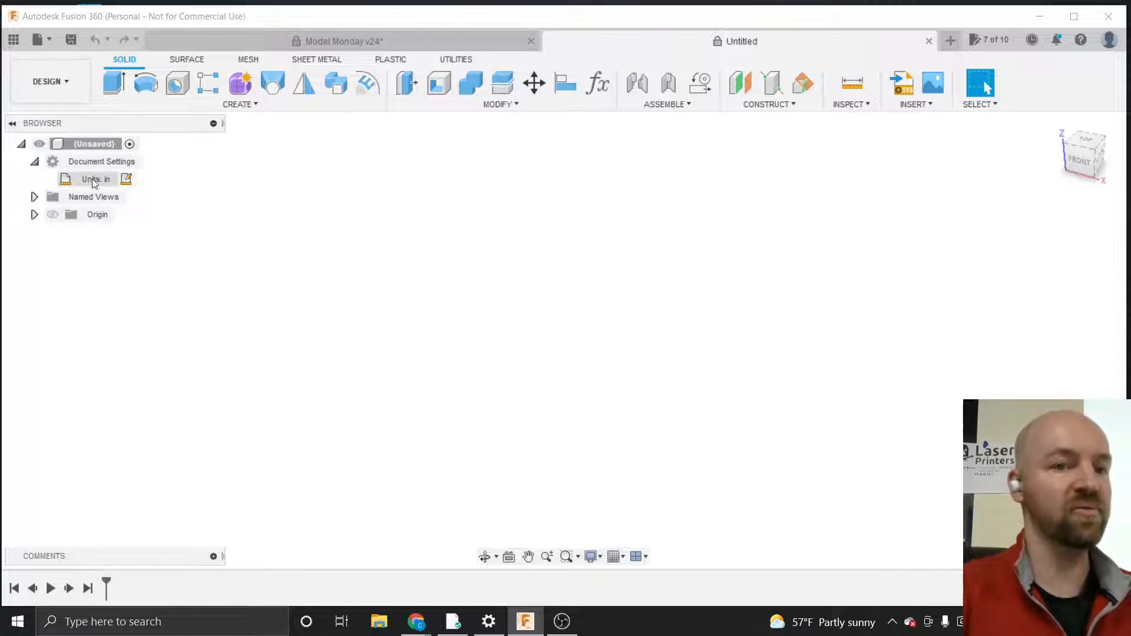
Open Change Active Units, try Millimeter and Inch as the unit type, and cancel the dialog
left_click(126, 180)
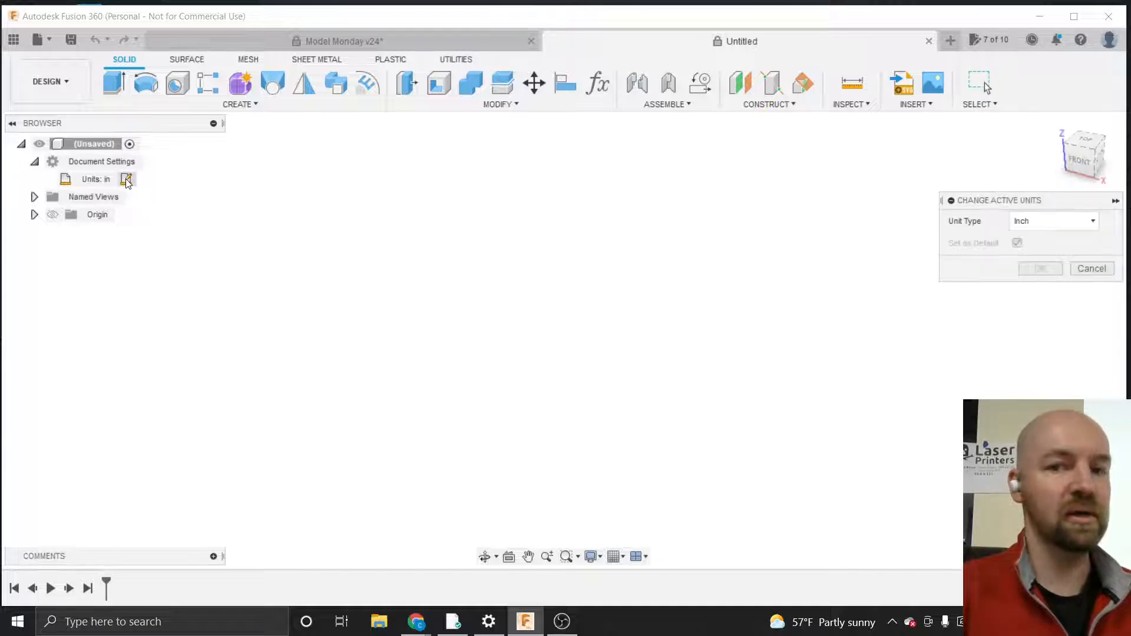
left_click_drag(969, 200, 791, 206)
left_click(883, 229)
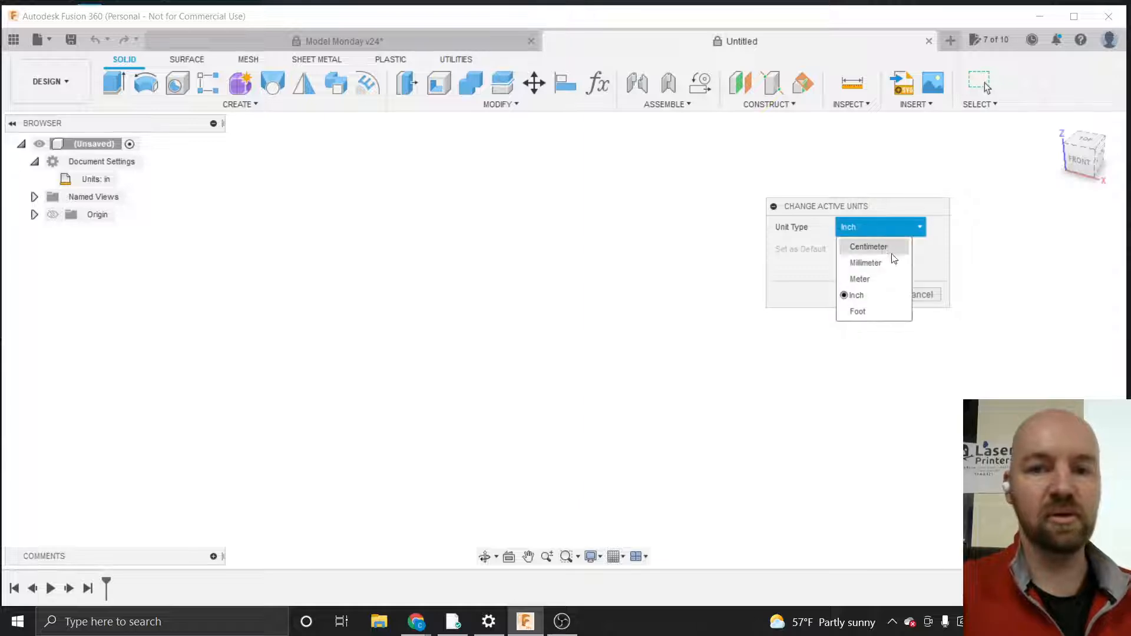
left_click(866, 295)
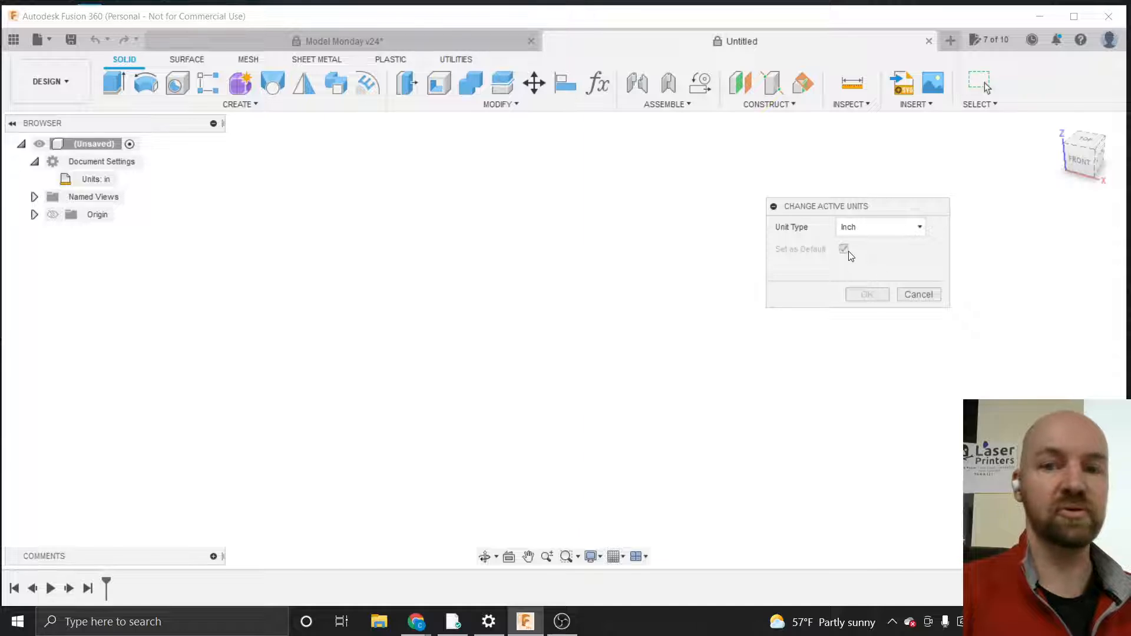
left_click(880, 231)
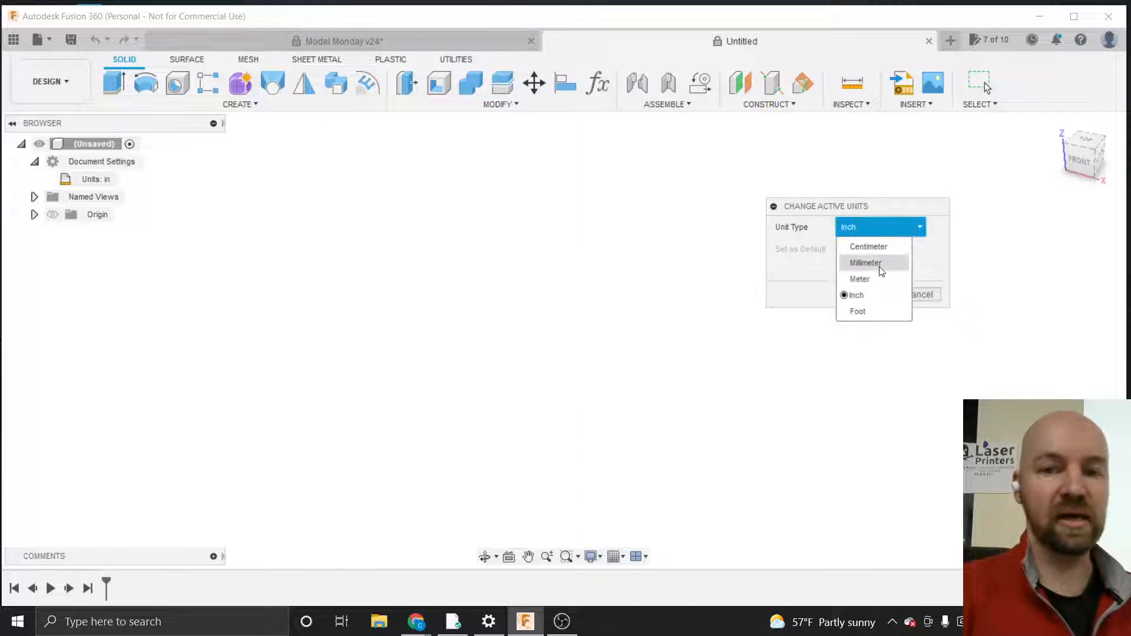
left_click(866, 263)
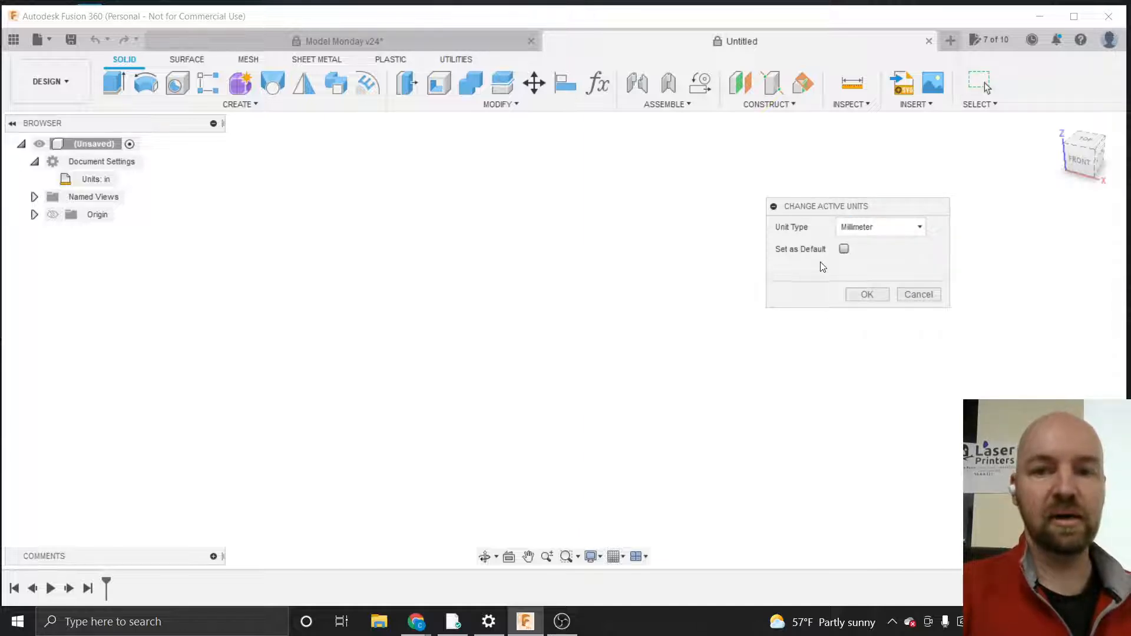
left_click(874, 235)
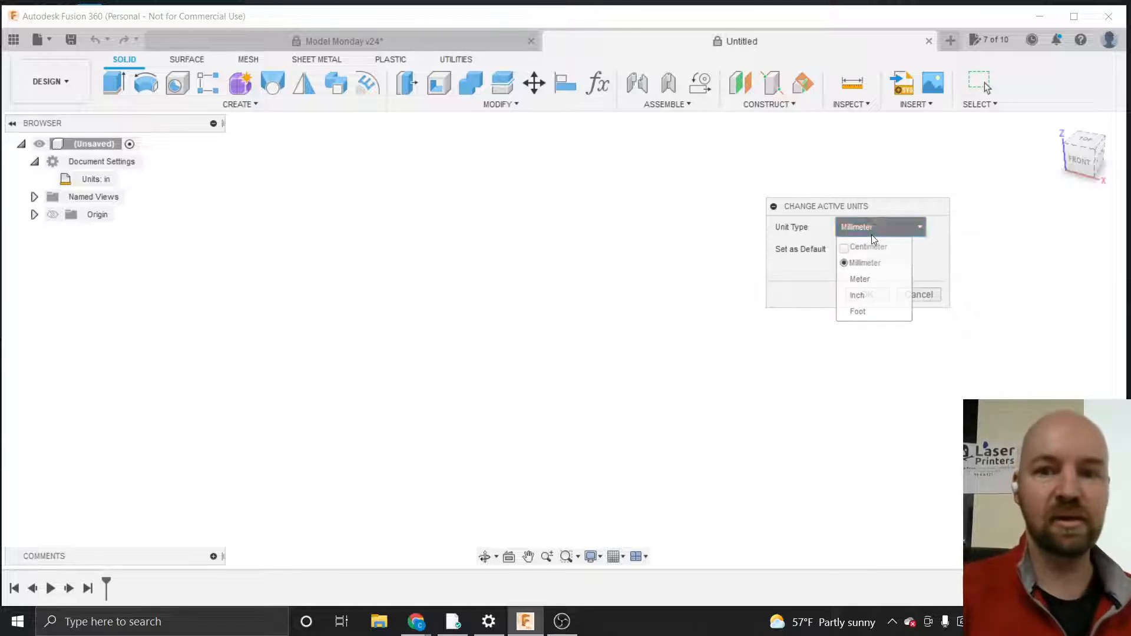
left_click(864, 295)
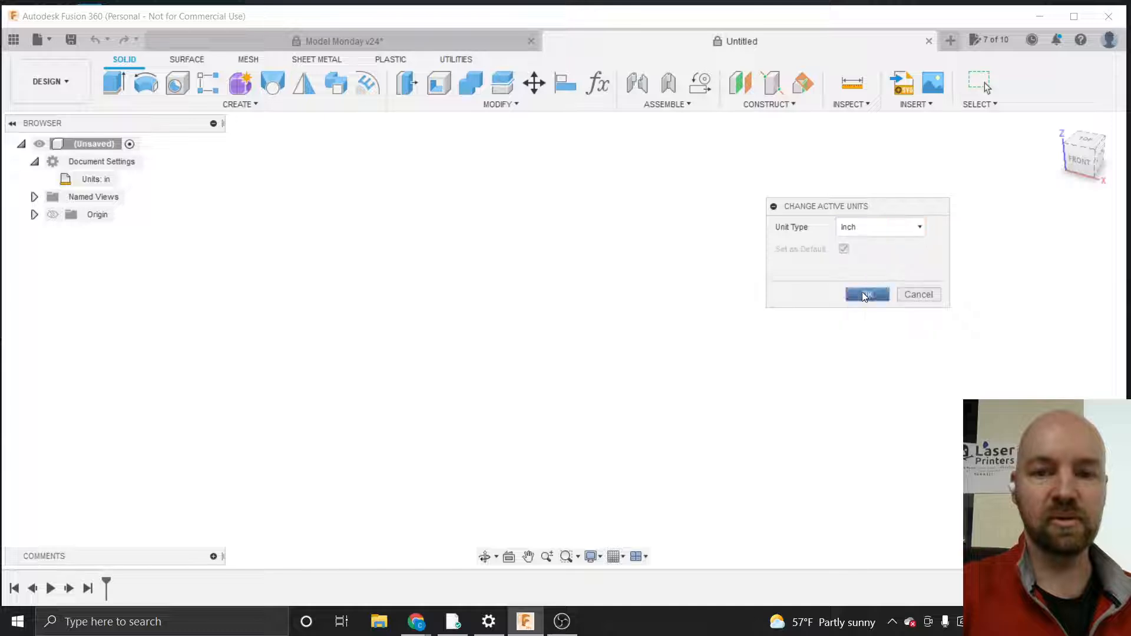
left_click(918, 293)
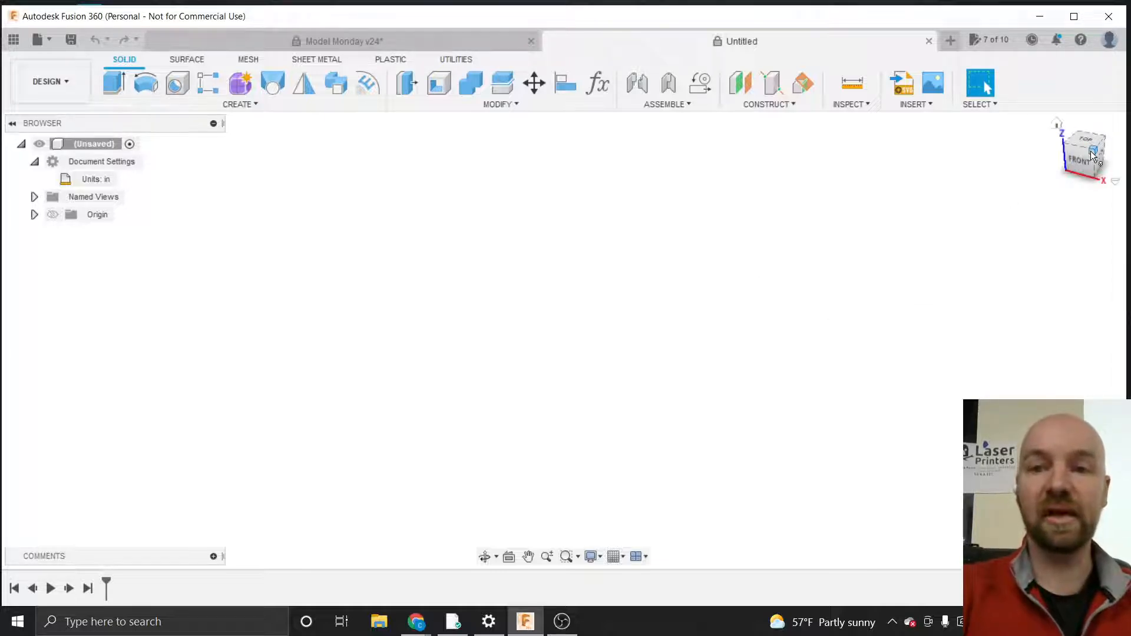
Reorient the view from home and set the current front view as the Top view
left_click_drag(1093, 154, 1067, 156)
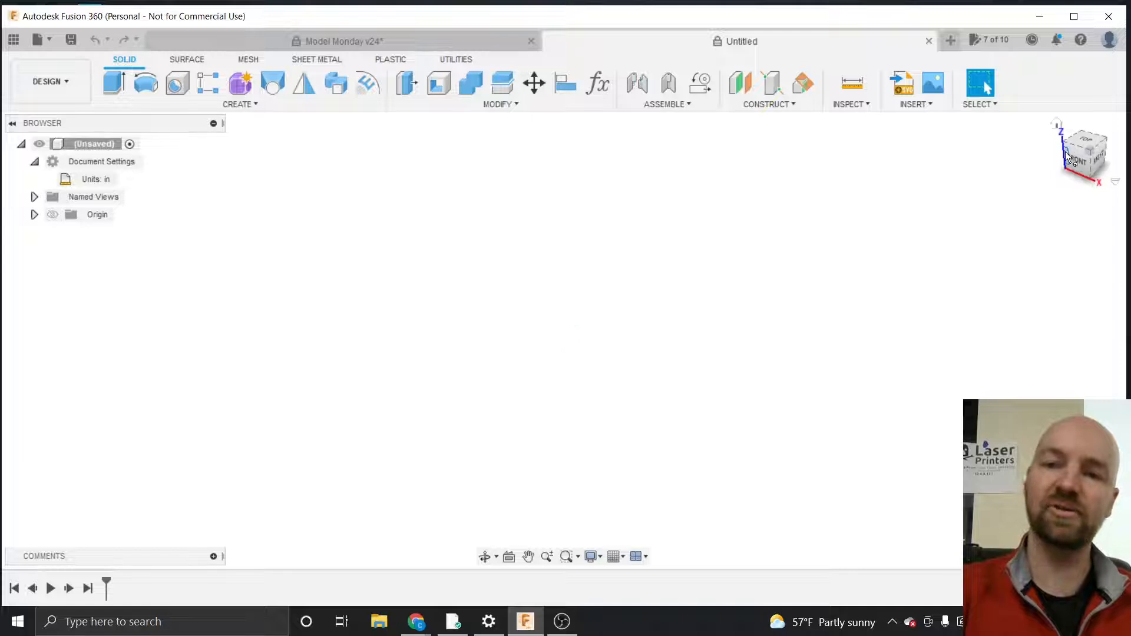
right_click(1057, 122)
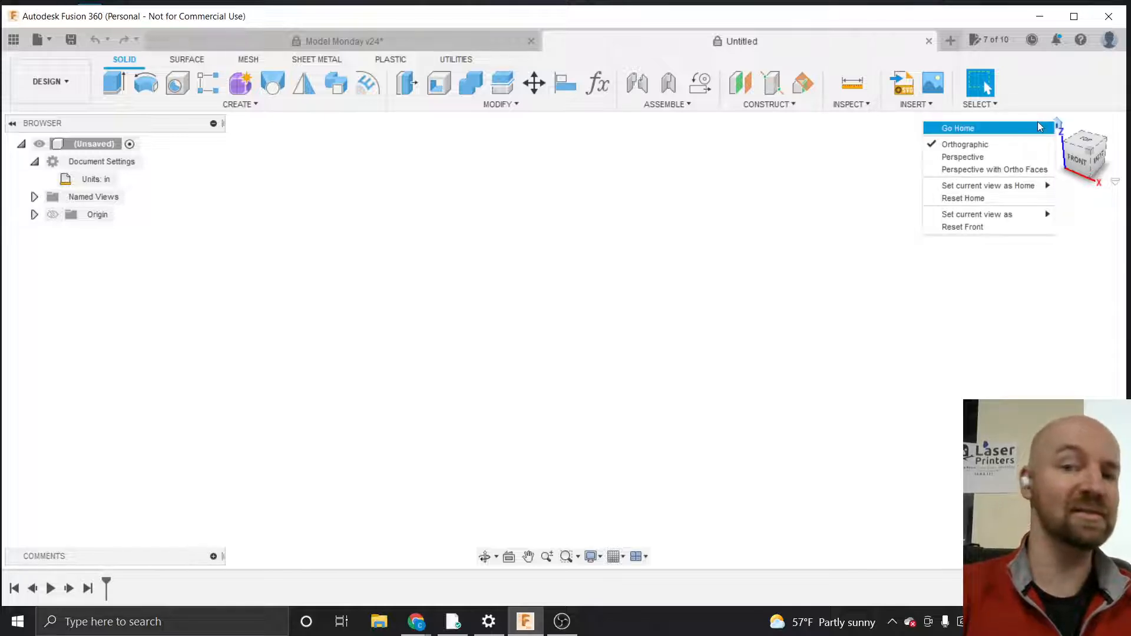
left_click(1024, 129)
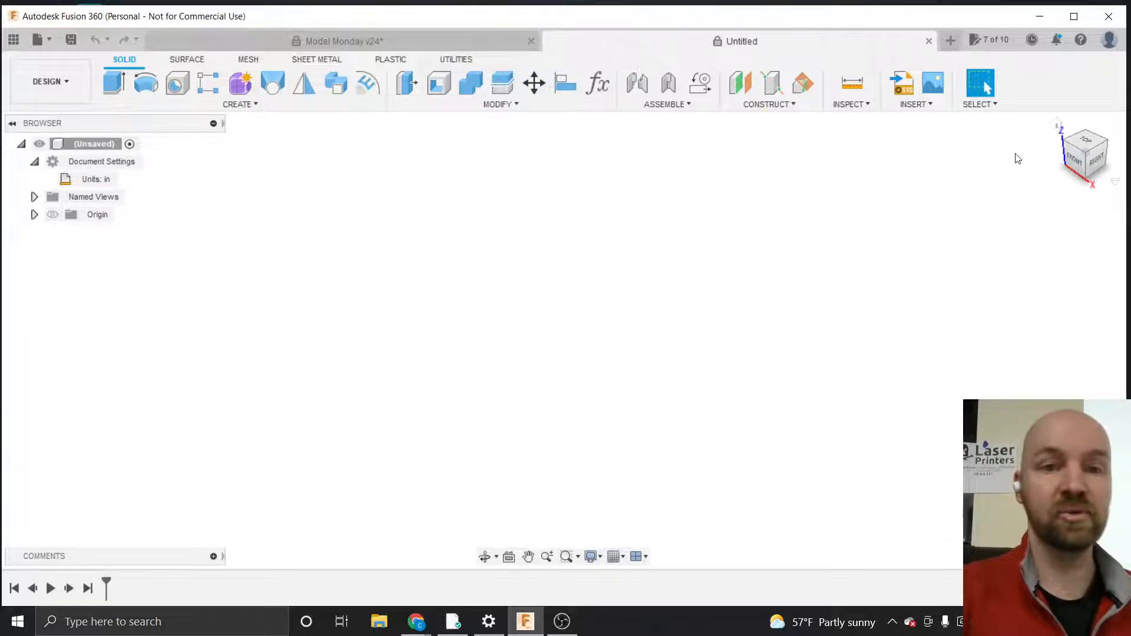
left_click(245, 109)
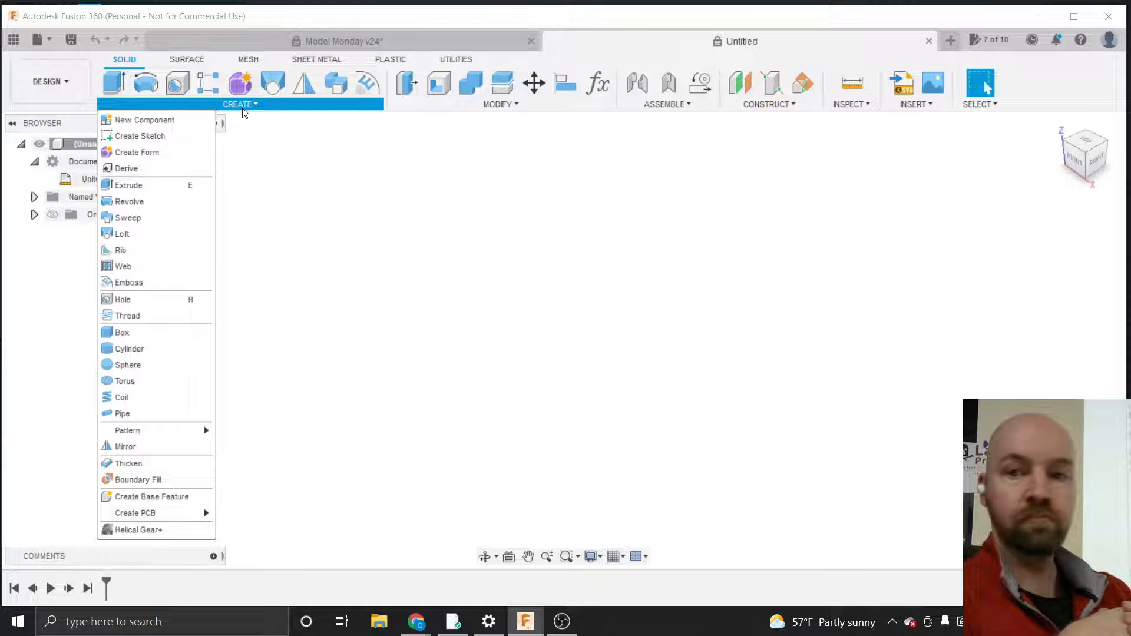
left_click(243, 109)
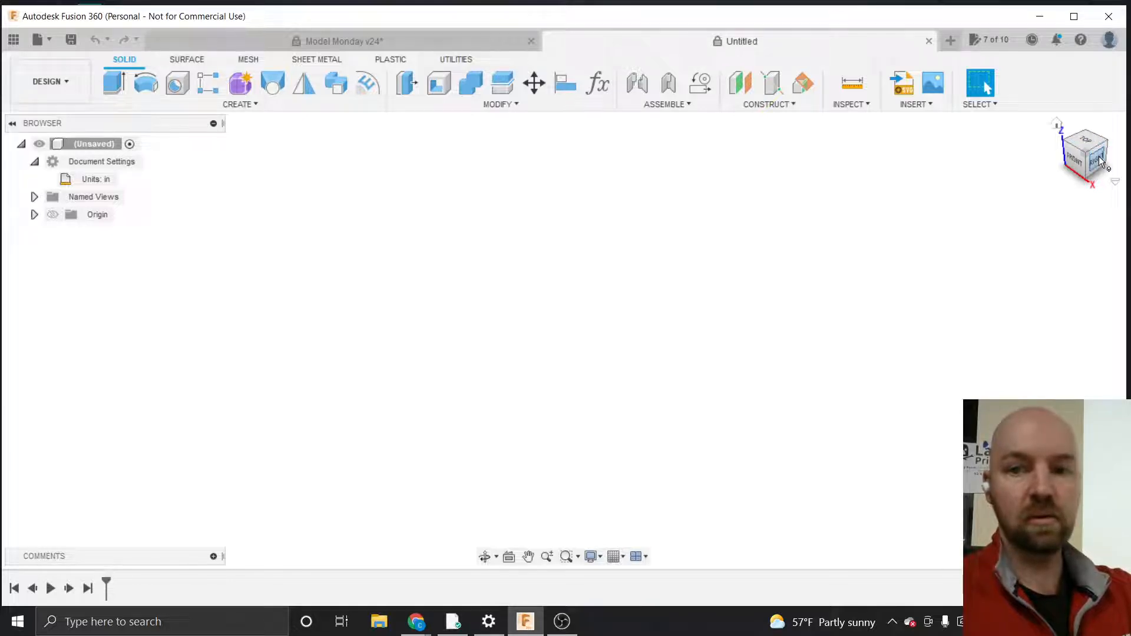
left_click_drag(1100, 160, 1083, 152)
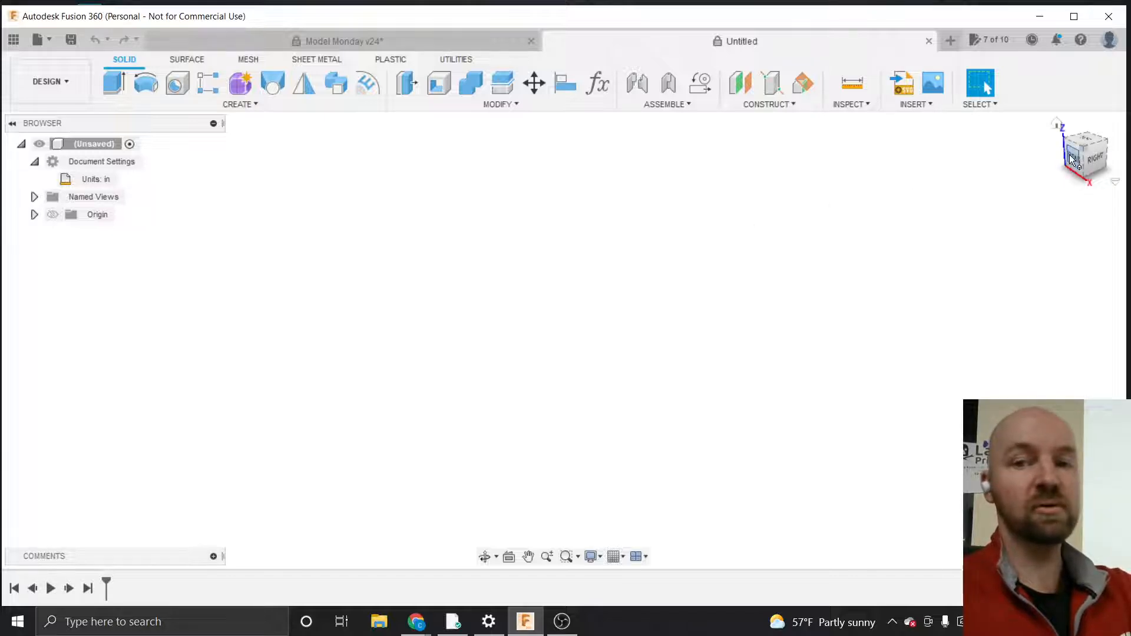
mouse_move(1071, 159)
left_mouse_down()
mouse_move(1100, 167)
mouse_move(1048, 166)
mouse_move(1079, 221)
mouse_move(1113, 221)
mouse_move(1106, 184)
mouse_move(1088, 168)
mouse_move(1047, 176)
left_mouse_up()
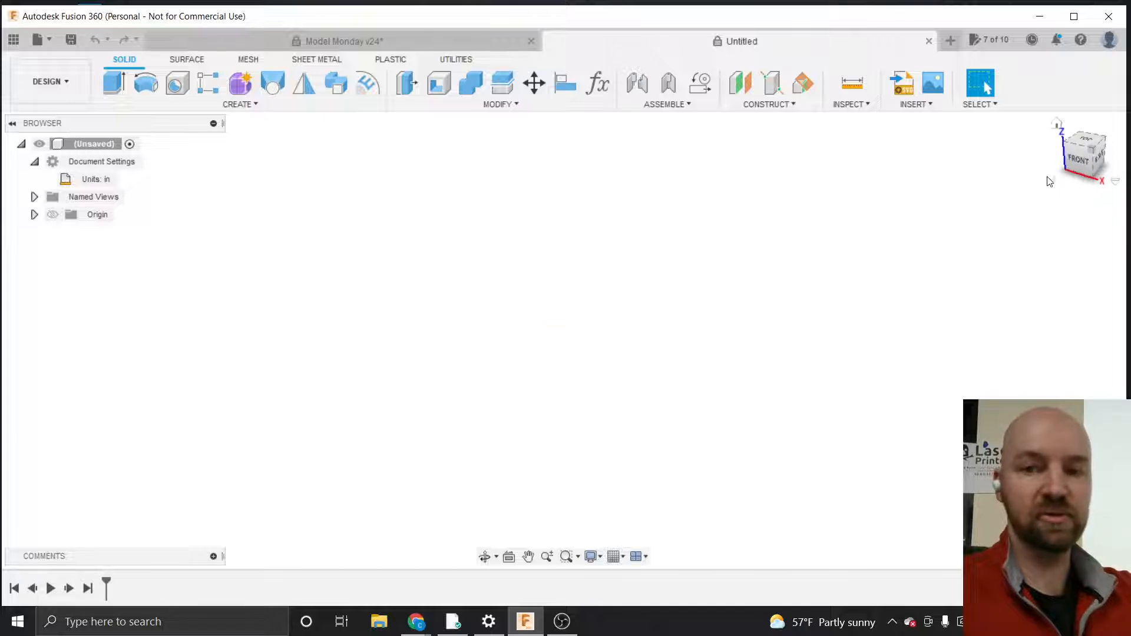
left_click(1079, 155)
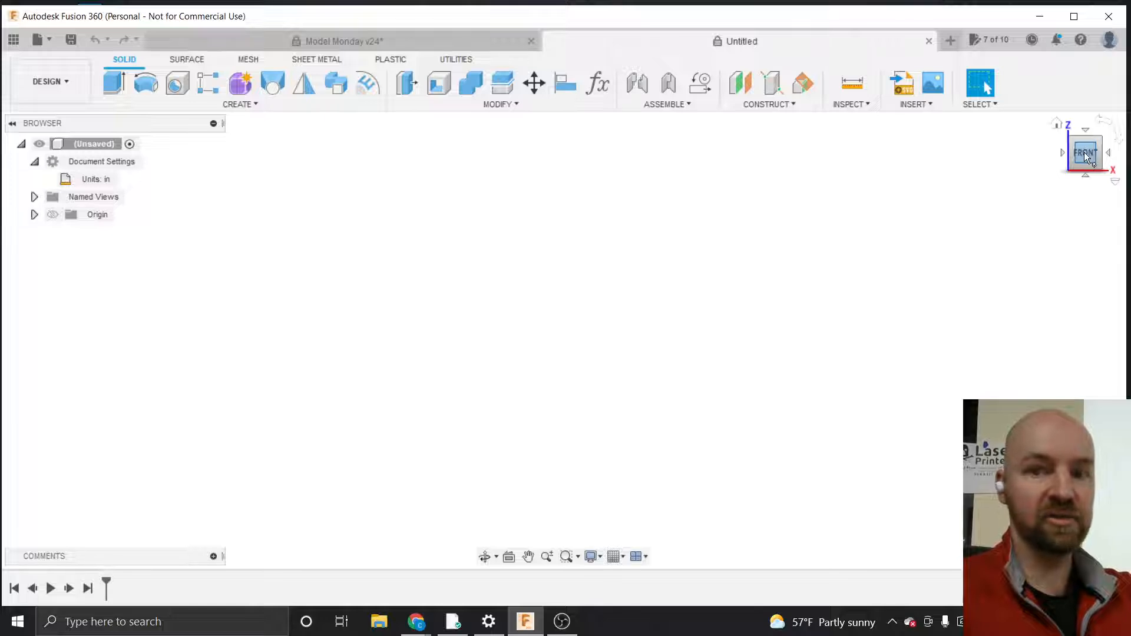
right_click(1087, 155)
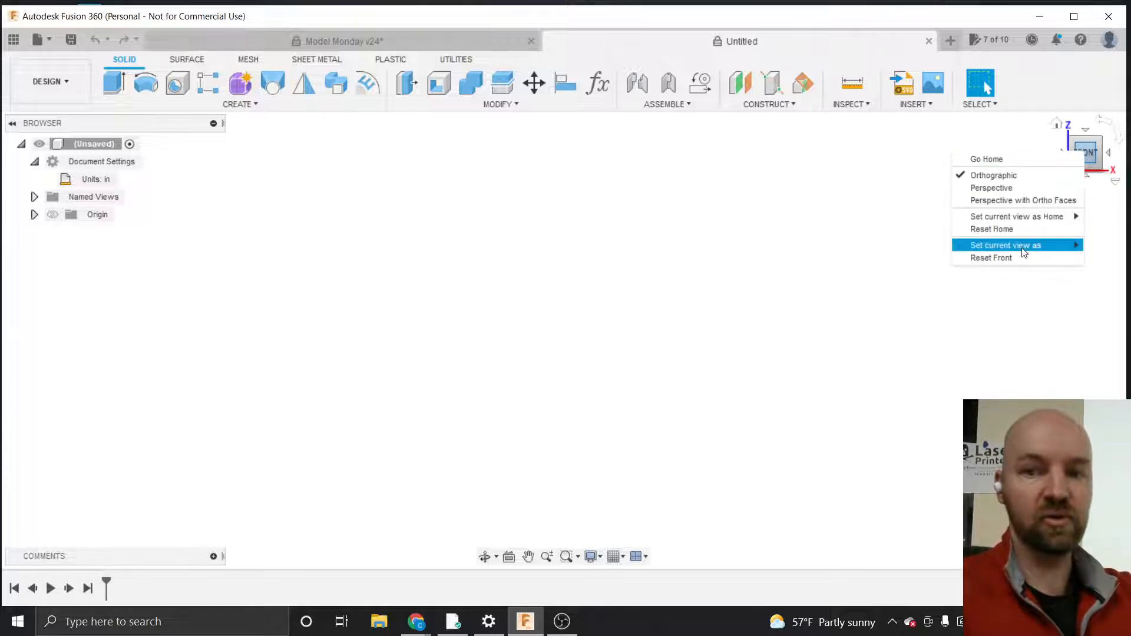
mouse_move(1005, 246)
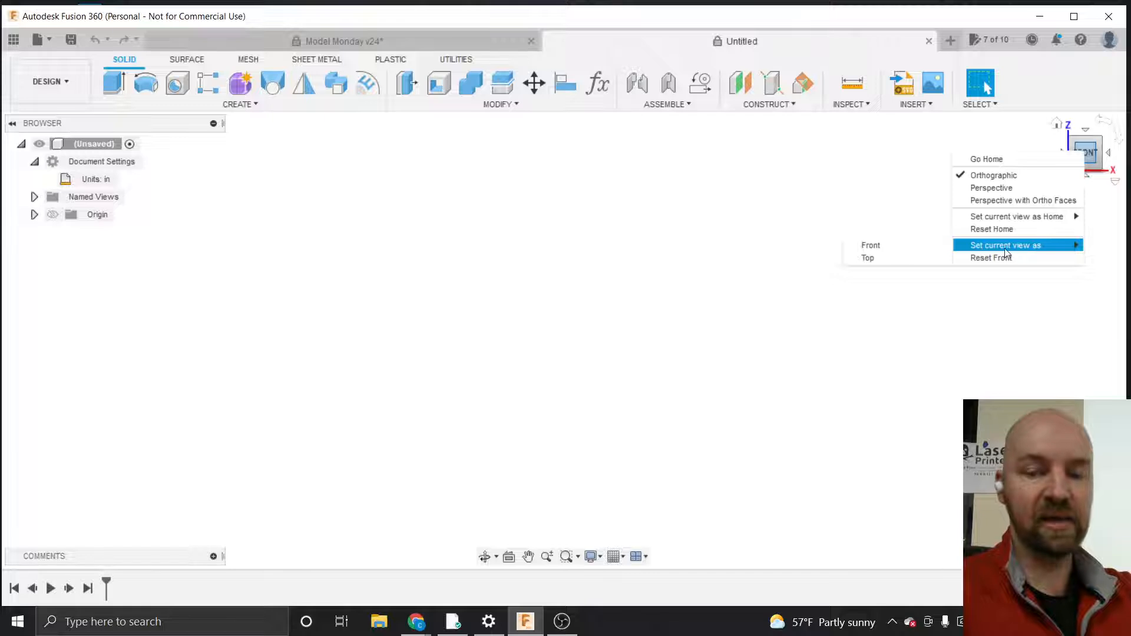
left_click(907, 257)
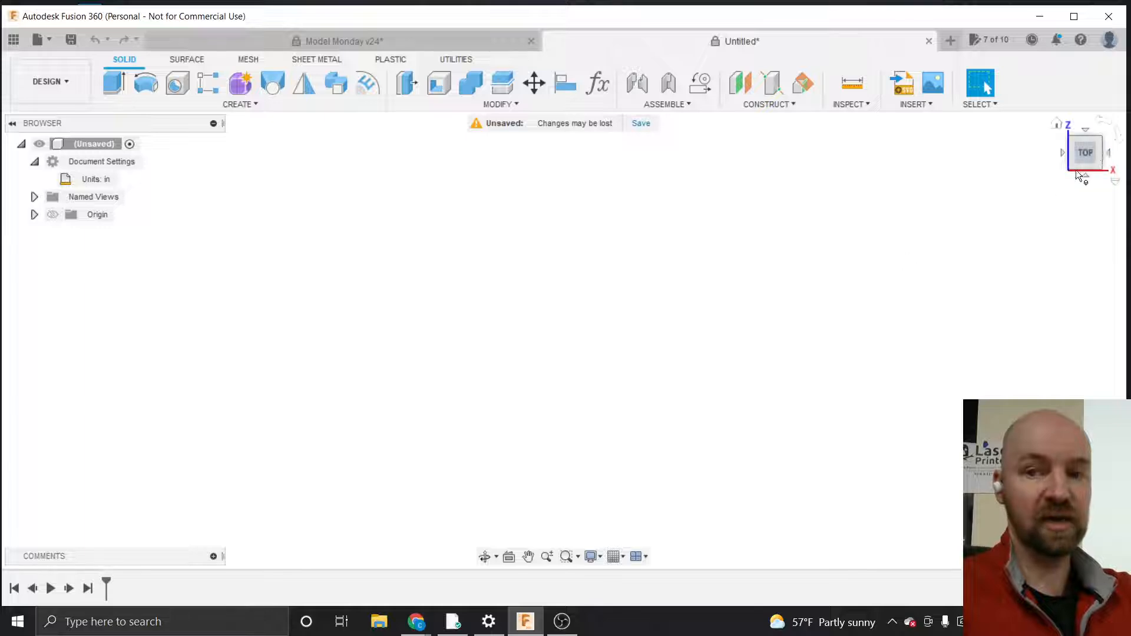
Create a new sketch on the front plane
mouse_move(1090, 150)
left_mouse_down()
mouse_move(1072, 182)
mouse_move(1005, 131)
mouse_move(1009, 121)
mouse_move(1082, 119)
mouse_move(1043, 123)
left_mouse_up()
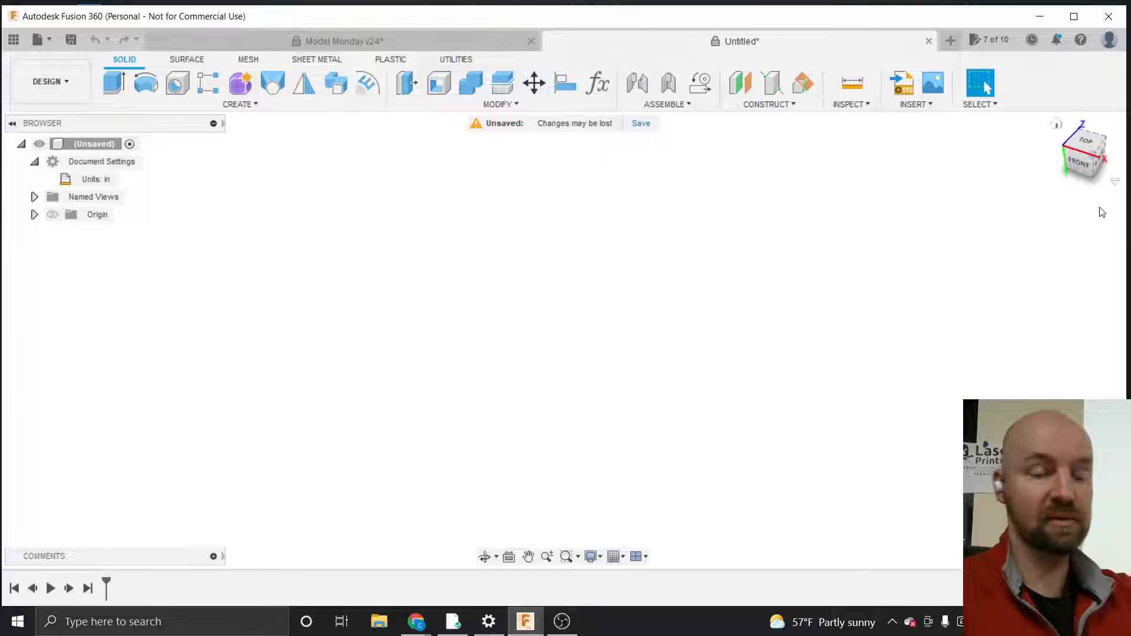
left_click(1082, 164)
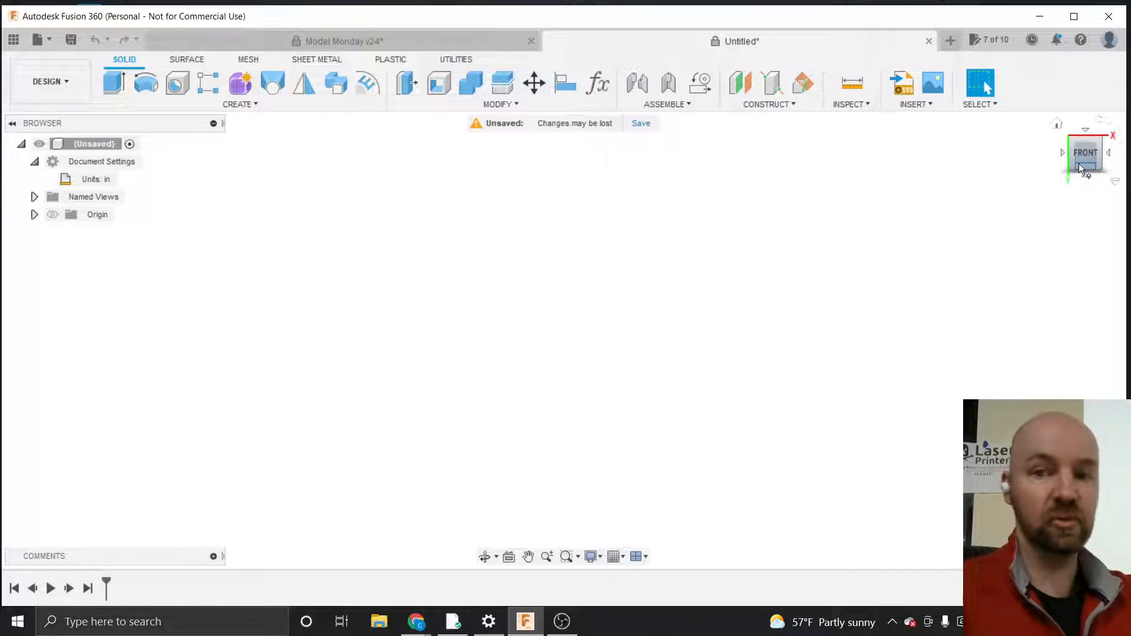
left_click_drag(1085, 151, 1085, 153)
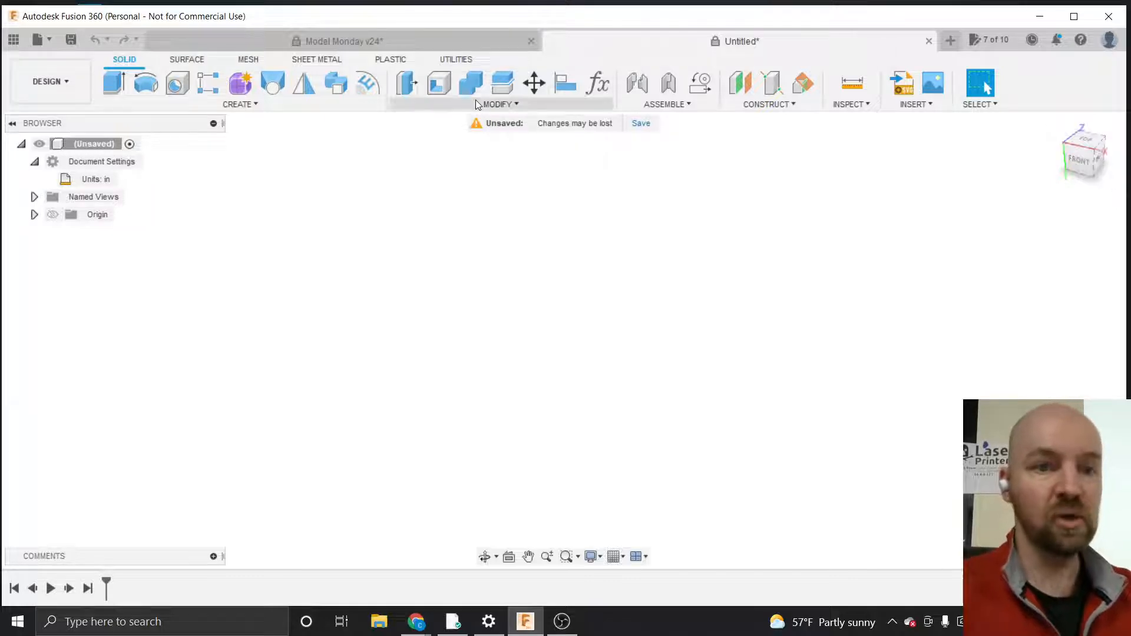
left_click(270, 108)
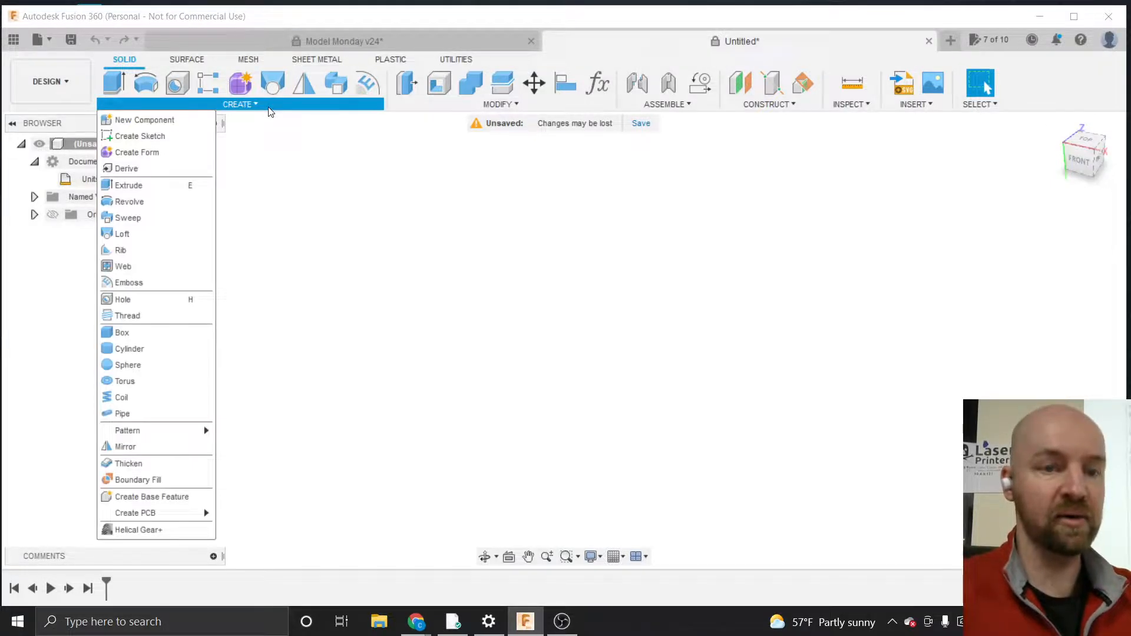
left_click(164, 140)
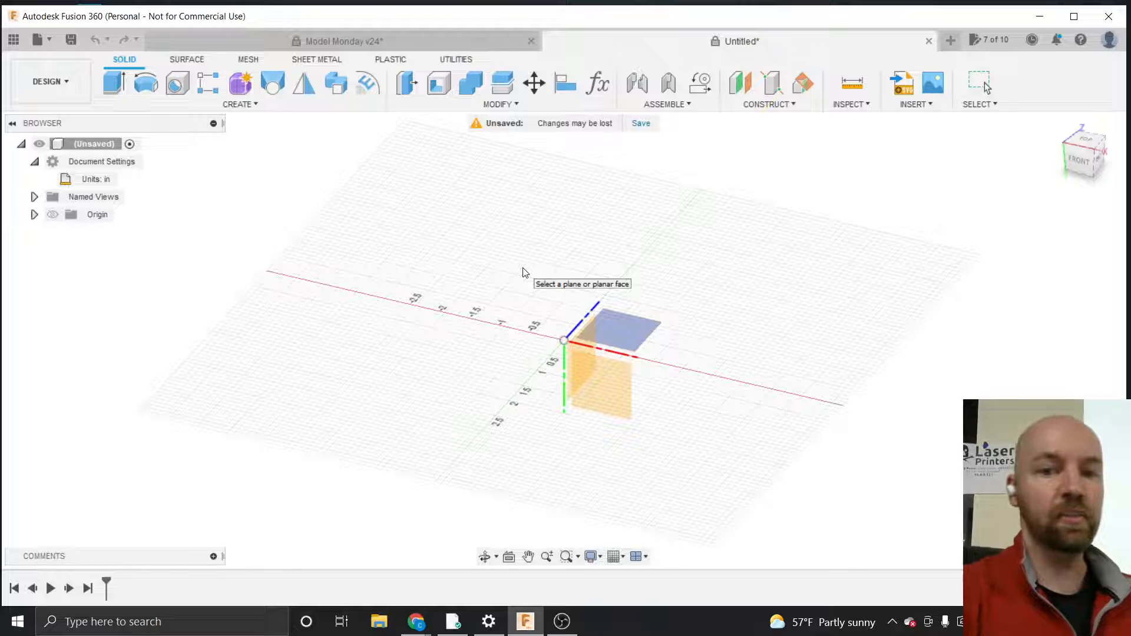
left_click(613, 334)
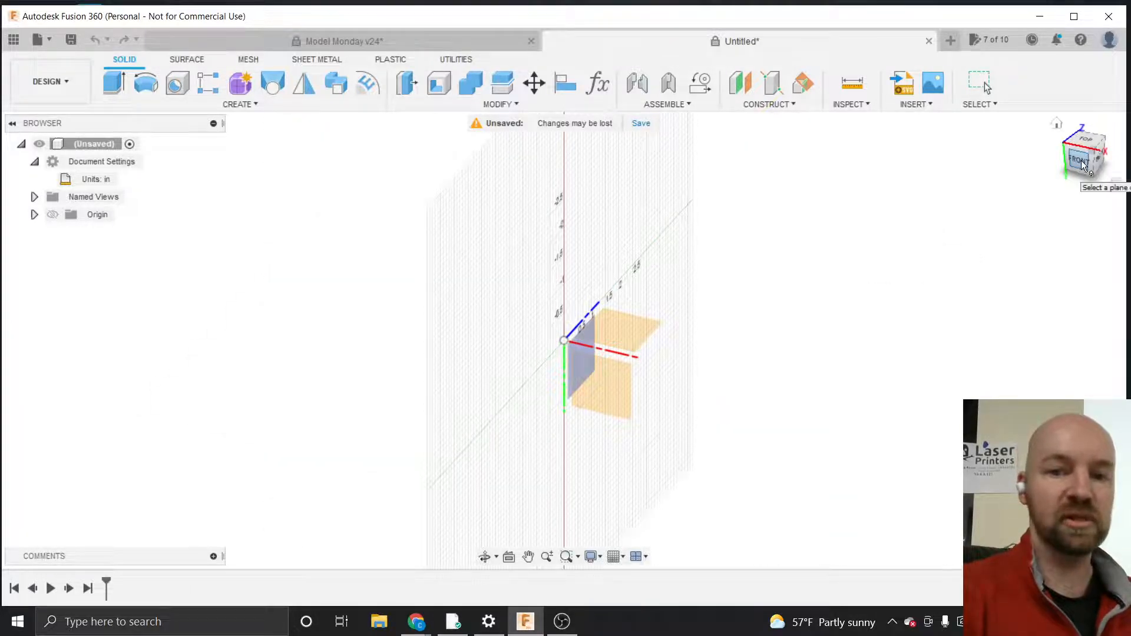
mouse_move(1080, 160)
left_mouse_down()
mouse_move(1028, 144)
mouse_move(1080, 161)
left_mouse_up()
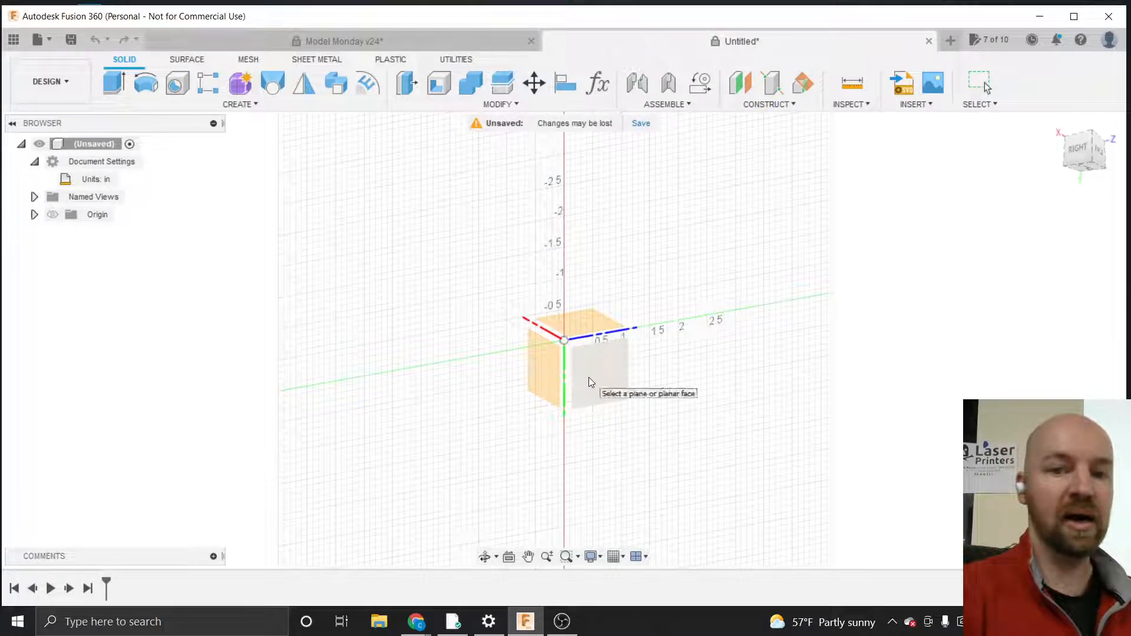
left_click(578, 320)
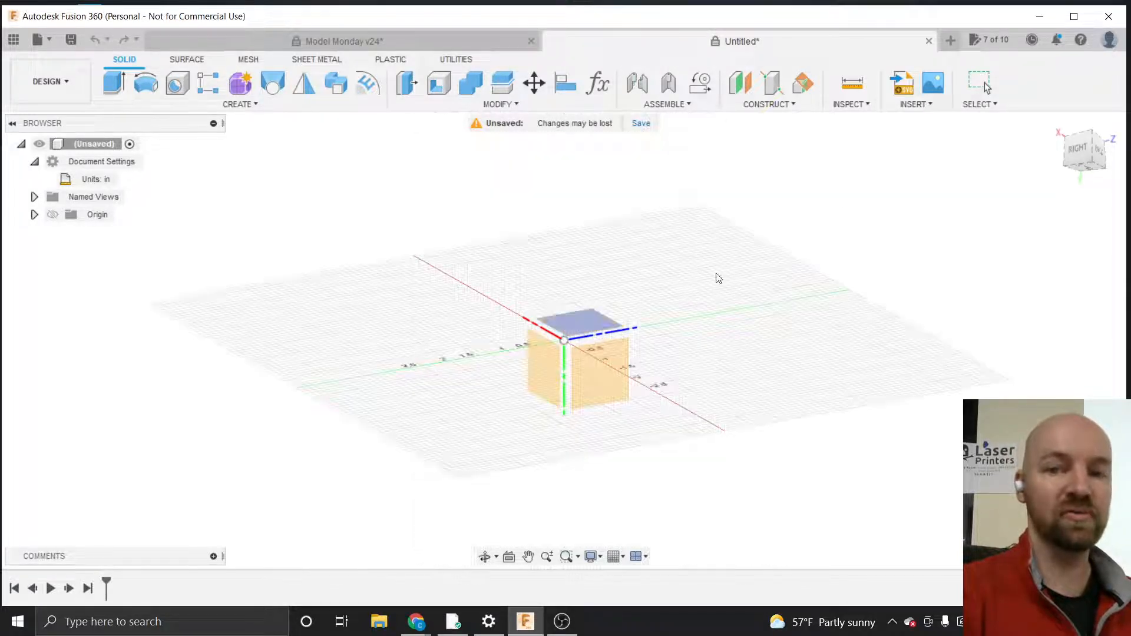
mouse_move(1071, 151)
left_mouse_down()
mouse_move(1056, 163)
mouse_move(1097, 191)
mouse_move(1117, 173)
left_mouse_up()
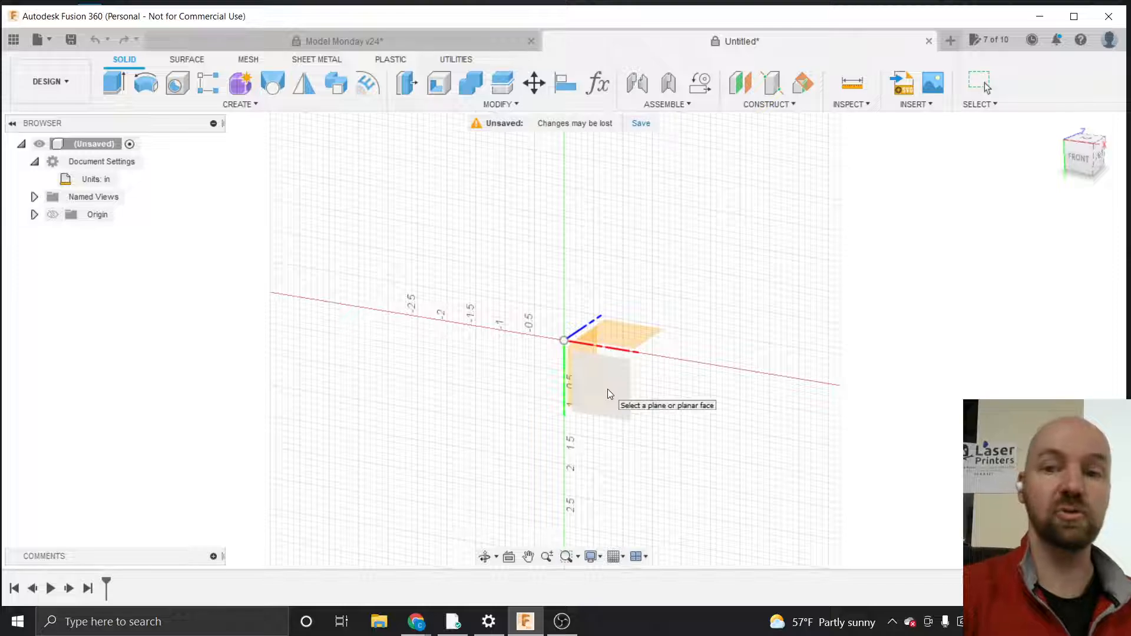
left_click(603, 386)
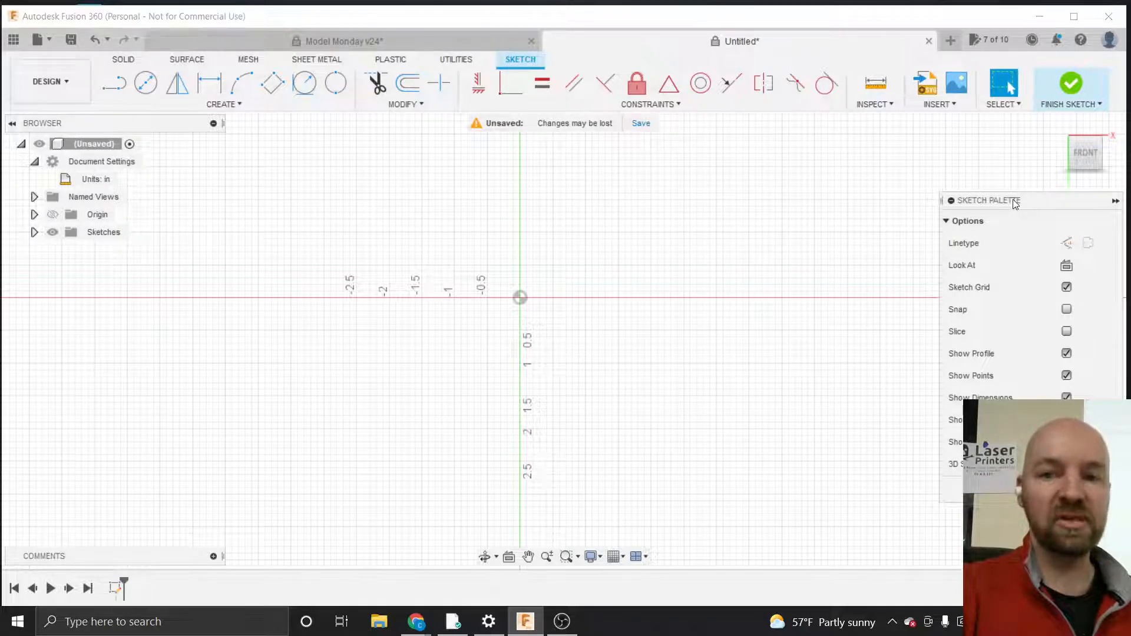
Reposition the Sketch Palette nearer the sketch area
mouse_move(1015, 203)
left_mouse_down()
mouse_move(903, 179)
mouse_move(922, 158)
left_mouse_up()
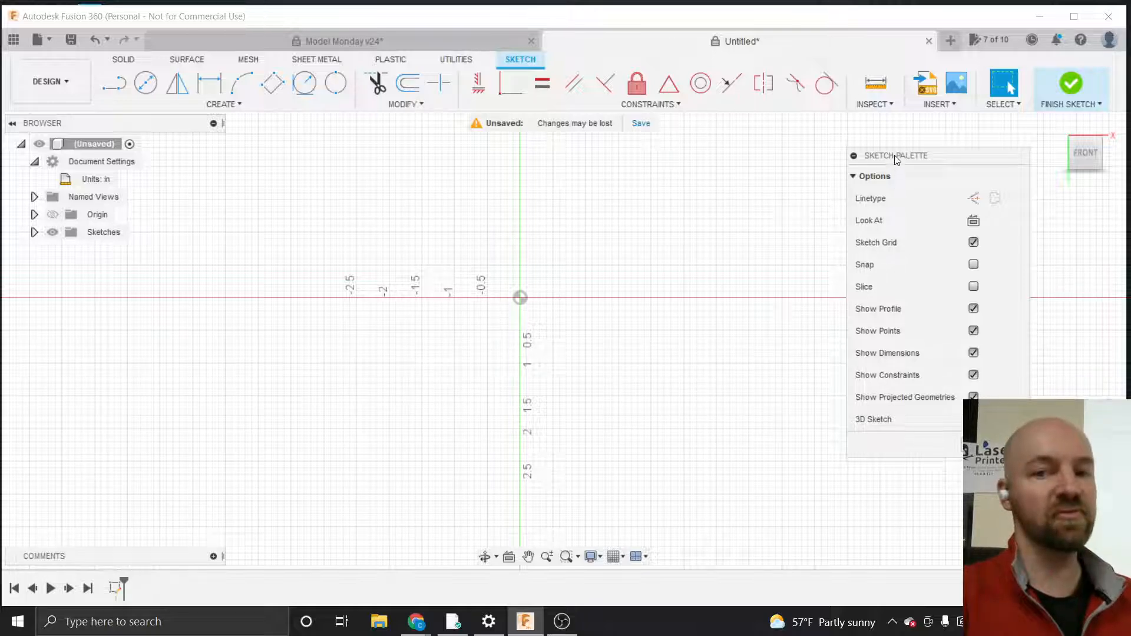
mouse_move(895, 159)
left_mouse_down()
mouse_move(918, 148)
mouse_move(906, 161)
mouse_move(862, 157)
mouse_move(897, 164)
mouse_move(877, 147)
mouse_move(890, 152)
left_mouse_up()
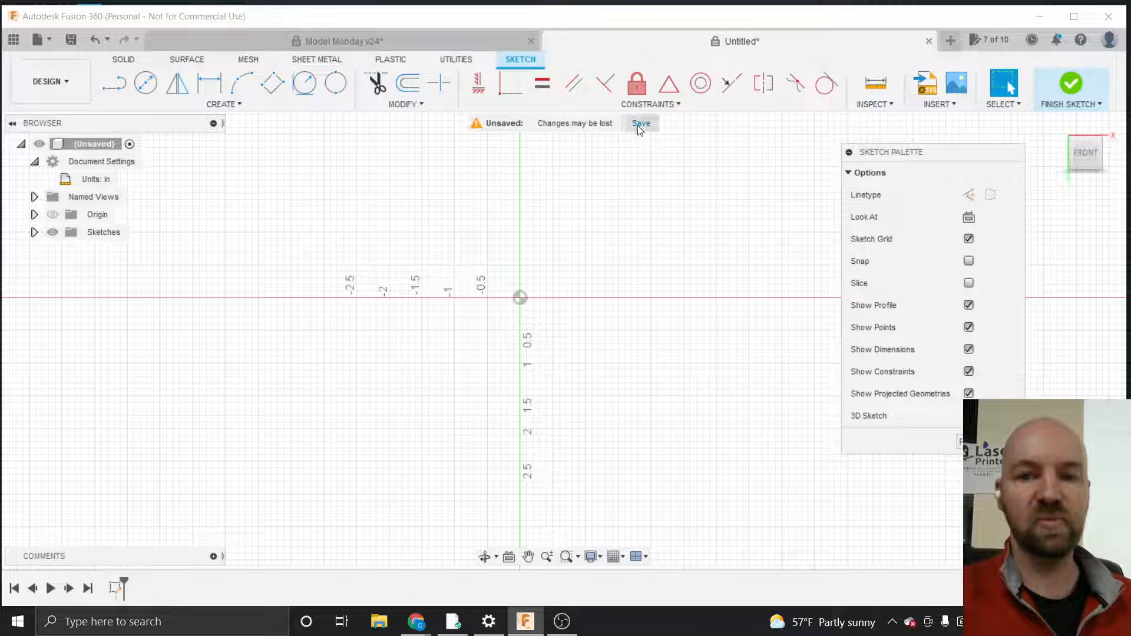
left_click_drag(904, 154, 895, 168)
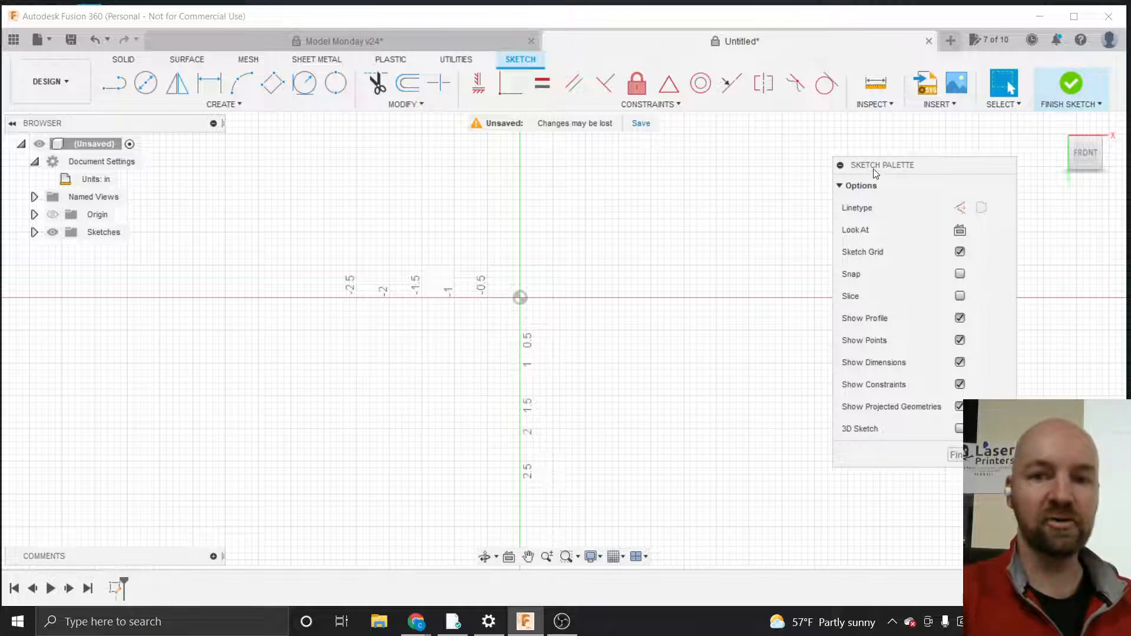
left_click_drag(875, 173, 946, 211)
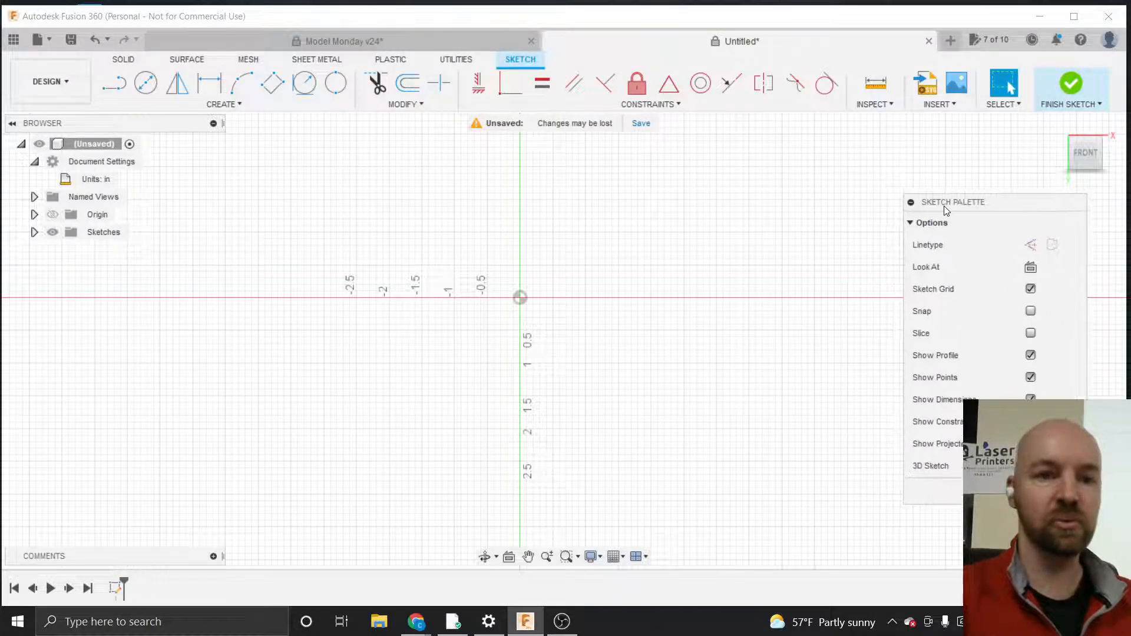
Start a 2-Point Circle at the sketch origin and try diameter entries of 10mm and 2.54cm
left_click(235, 109)
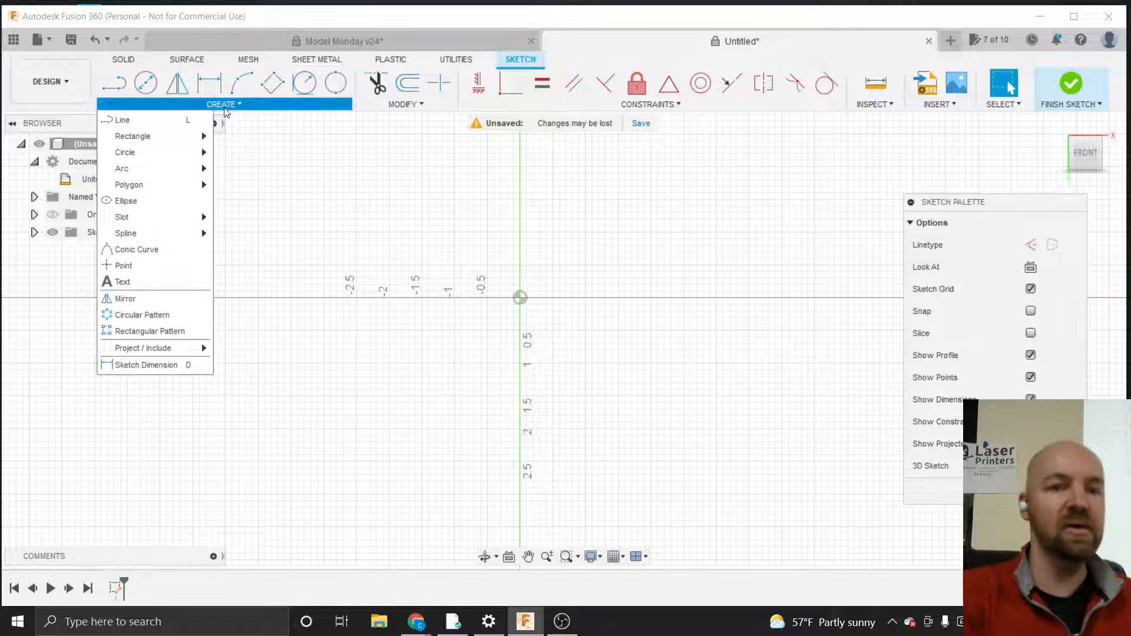
mouse_move(165, 151)
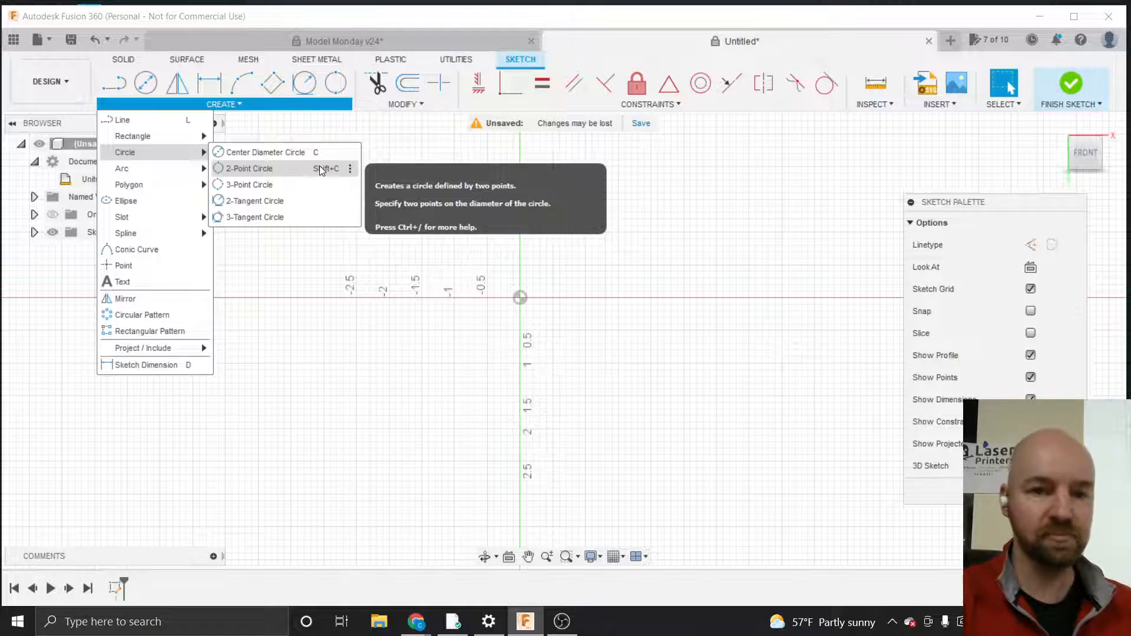
left_click(260, 170)
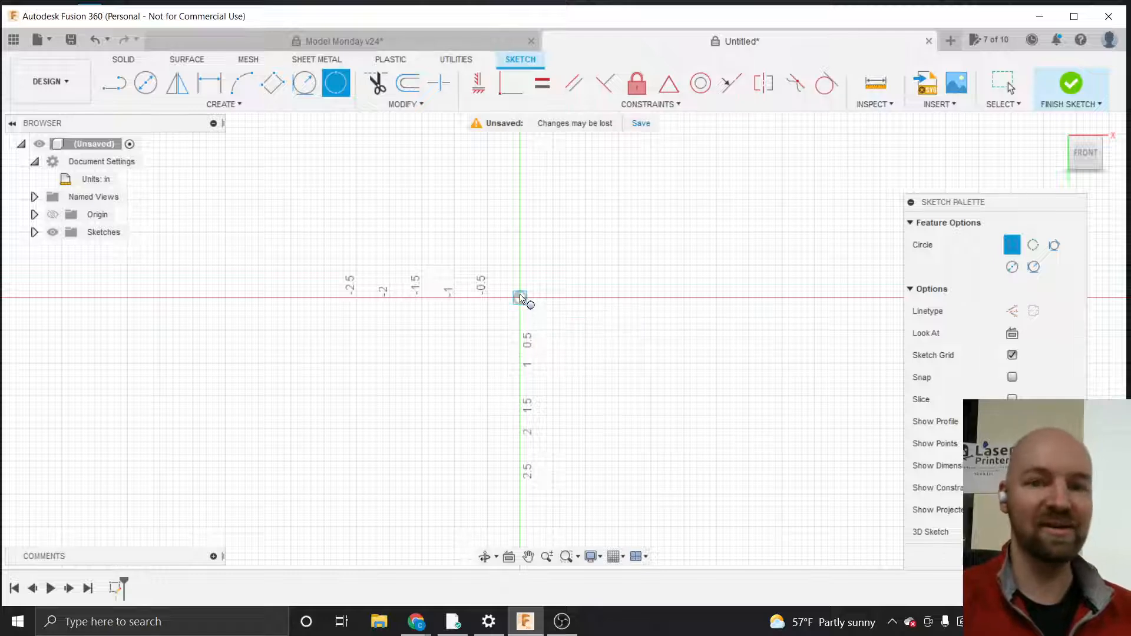
left_click(520, 298)
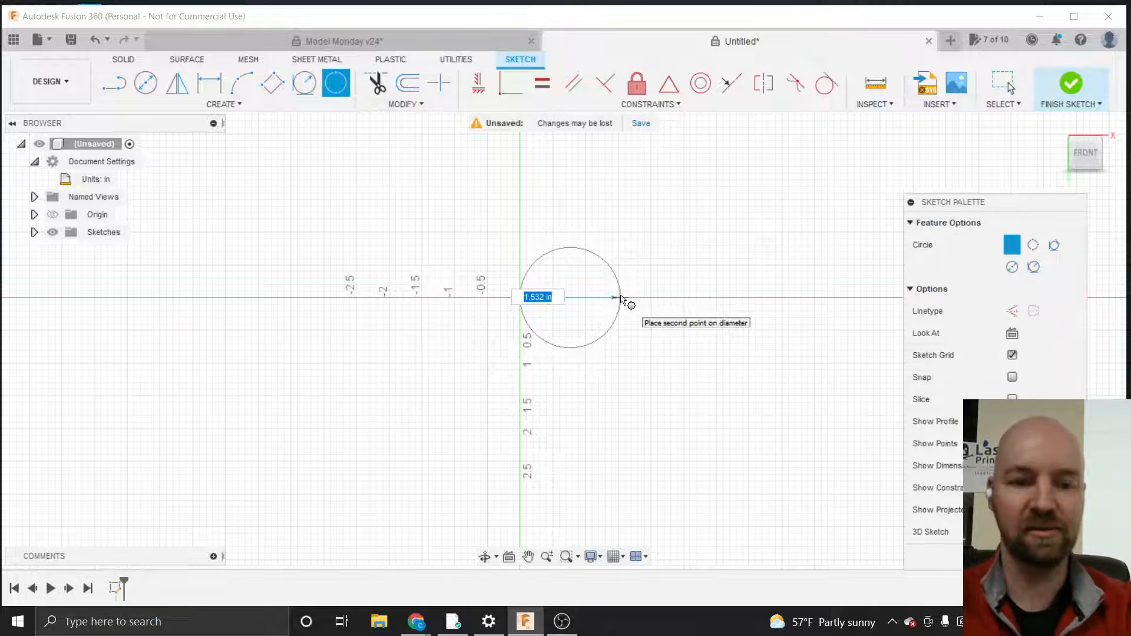
type("1")
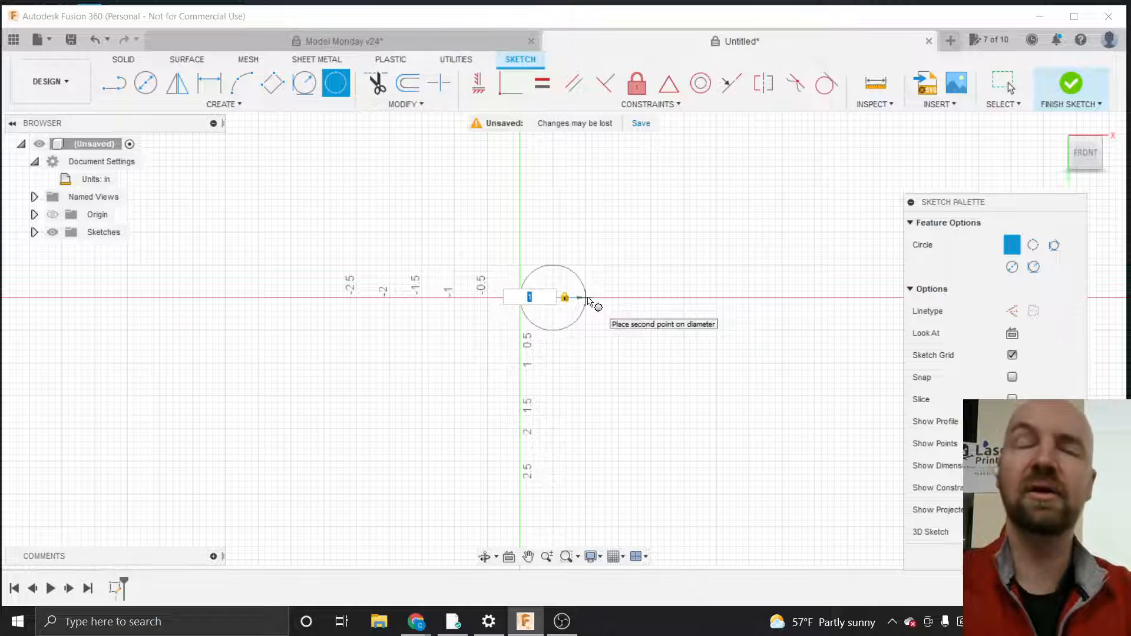
type("10")
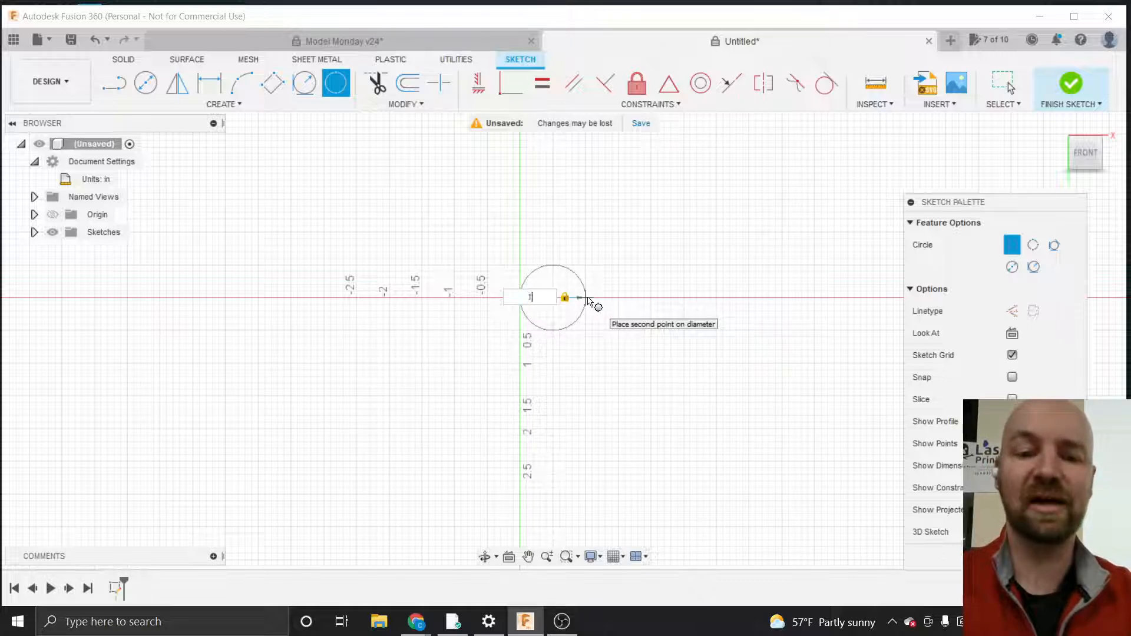
type("mm")
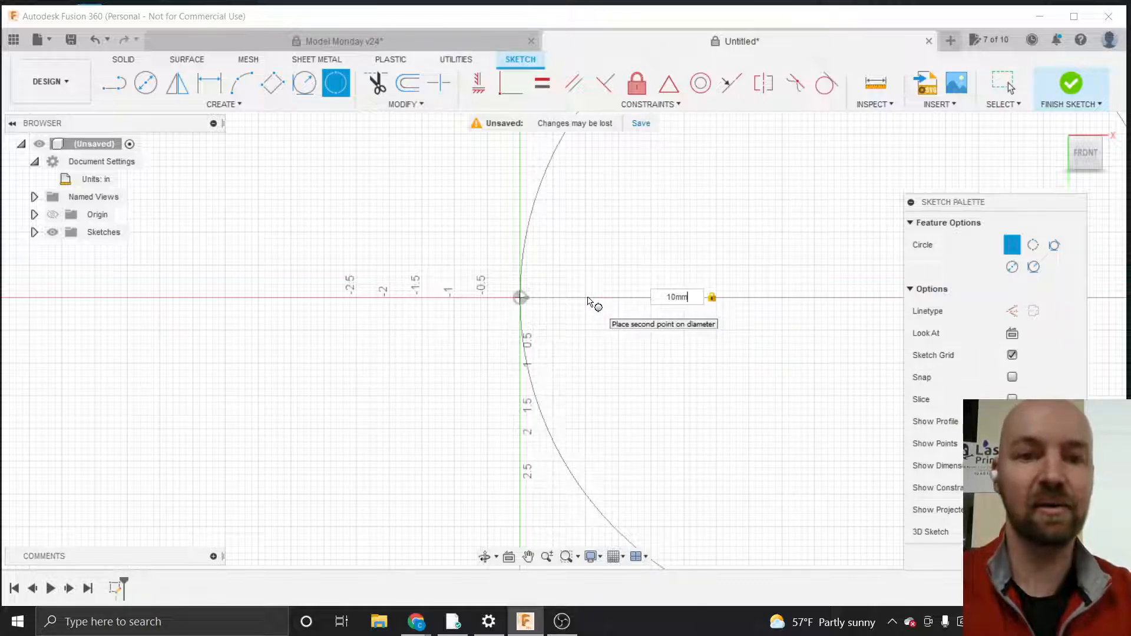
key("BackSpace")
key("BackSpace")
key("BackSpace")
key("BackSpace")
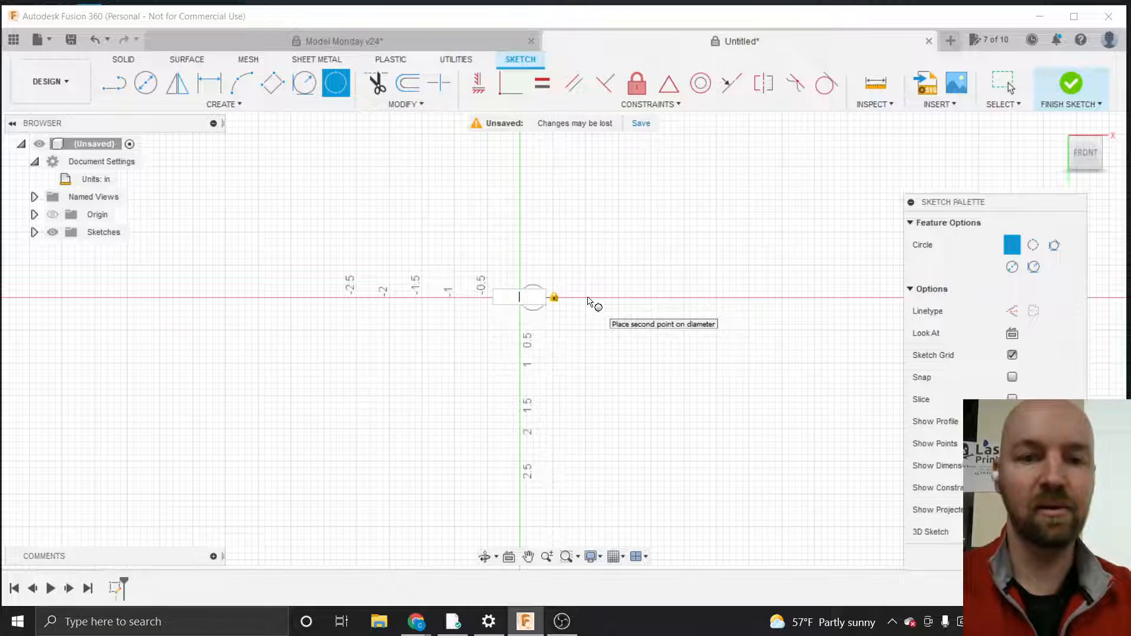
type("2.5")
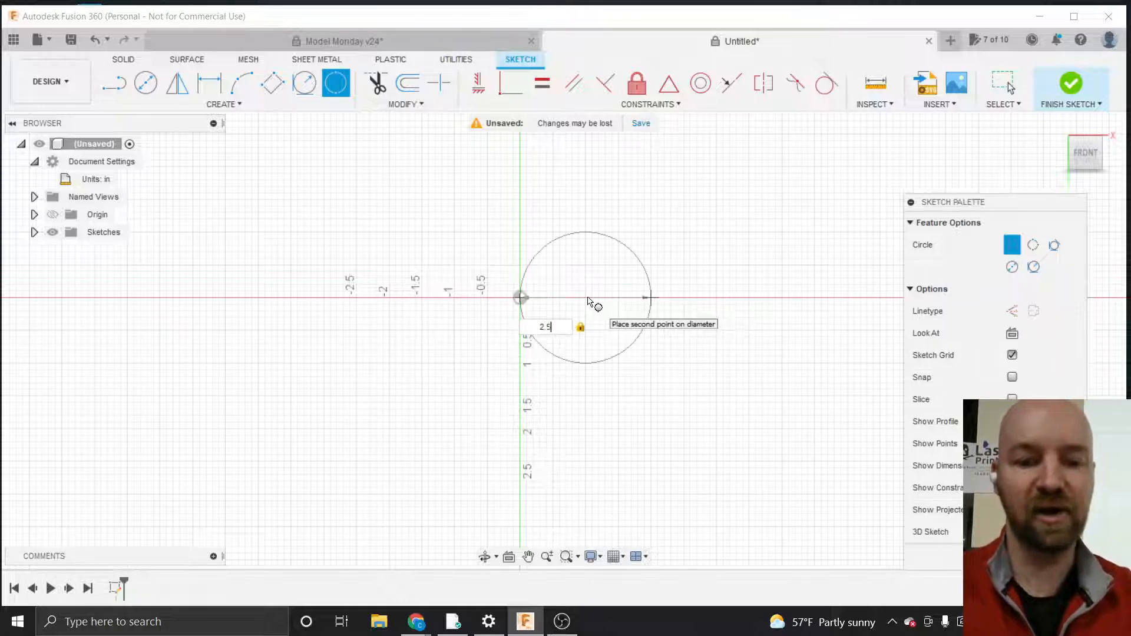
type("4cm")
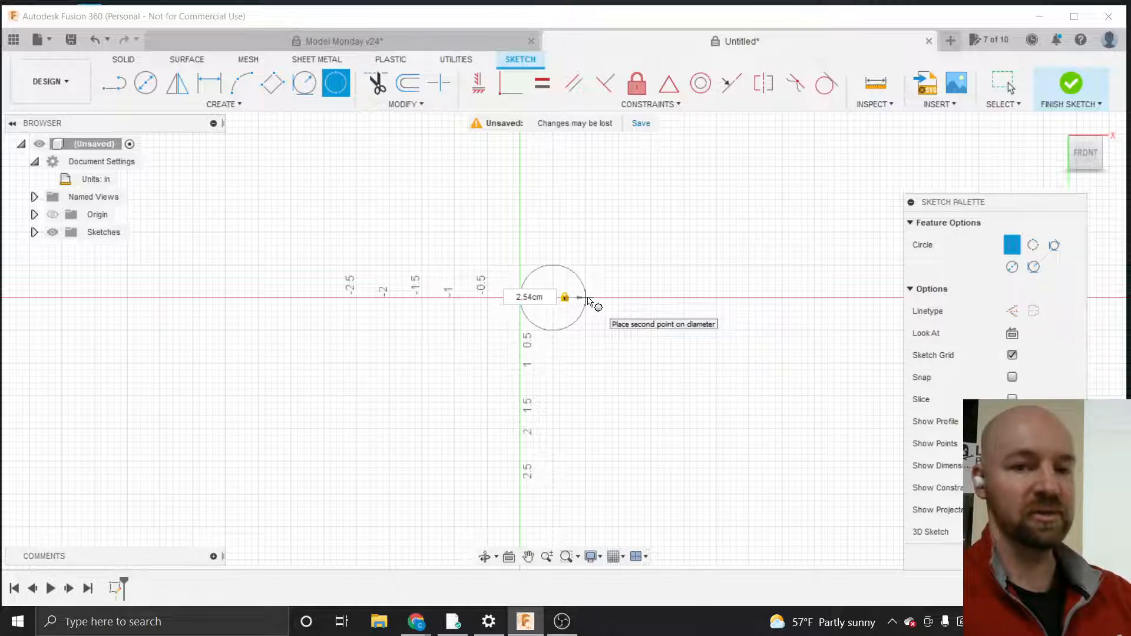
Set the circle's diameter to 1 and finish the circle
key("BackSpace")
key("BackSpace")
key("BackSpace")
key("BackSpace")
key("BackSpace")
key("BackSpace")
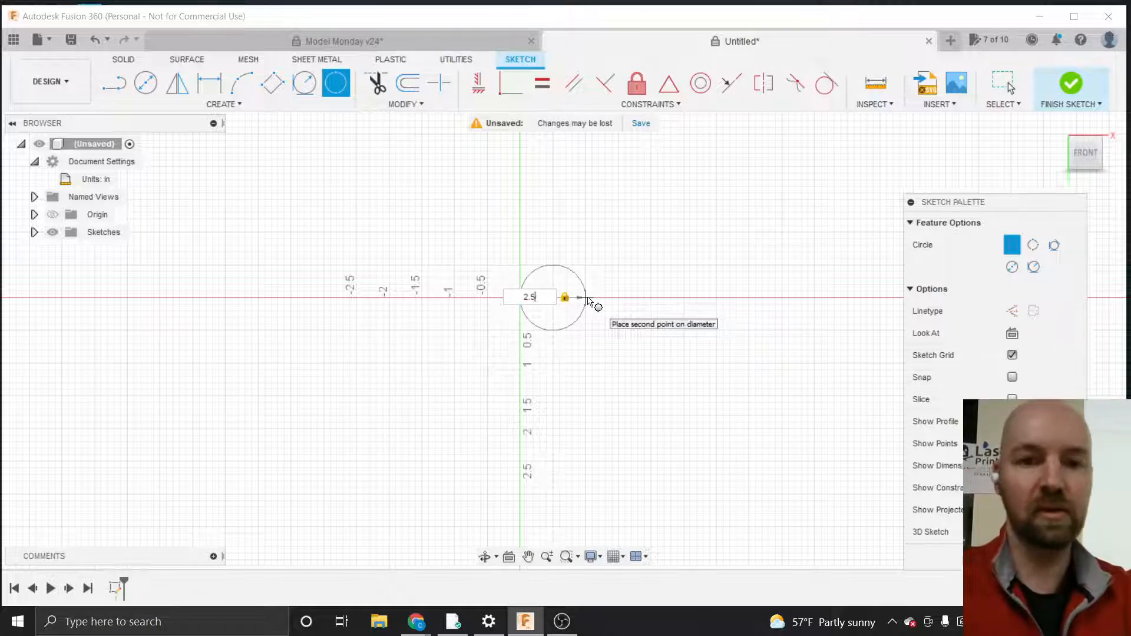
type("1")
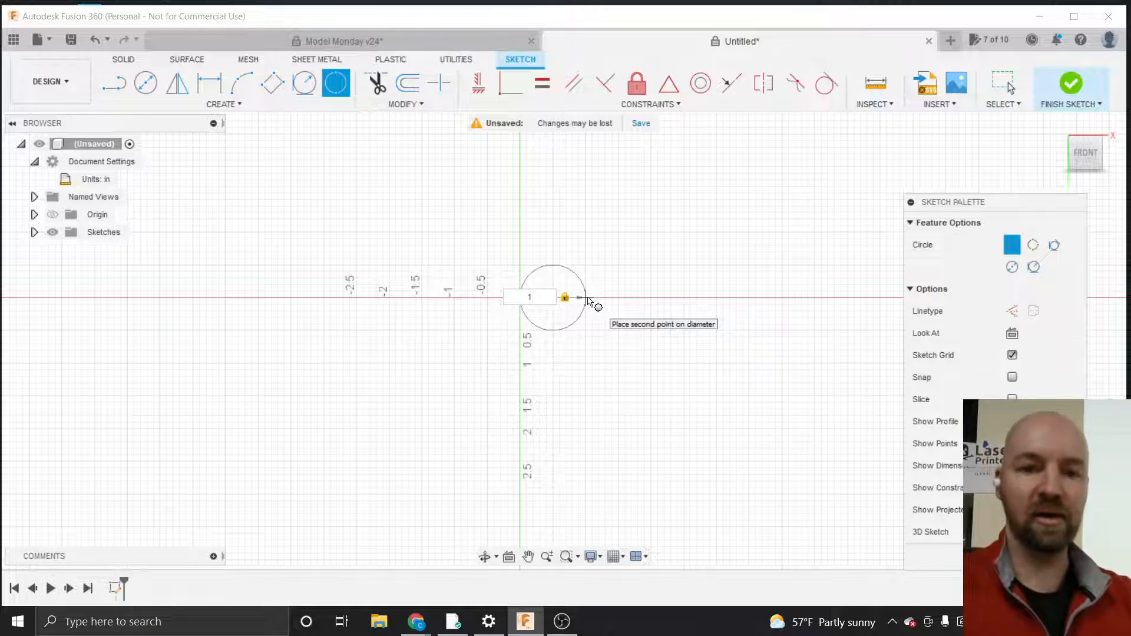
key("Tab")
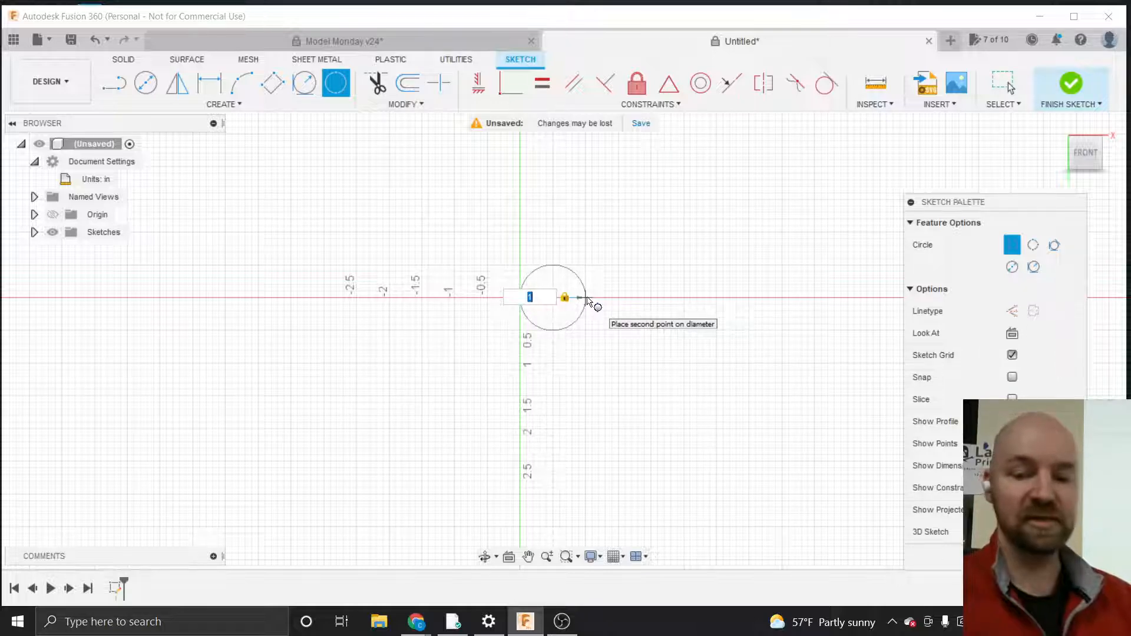
key("Return")
key("Escape")
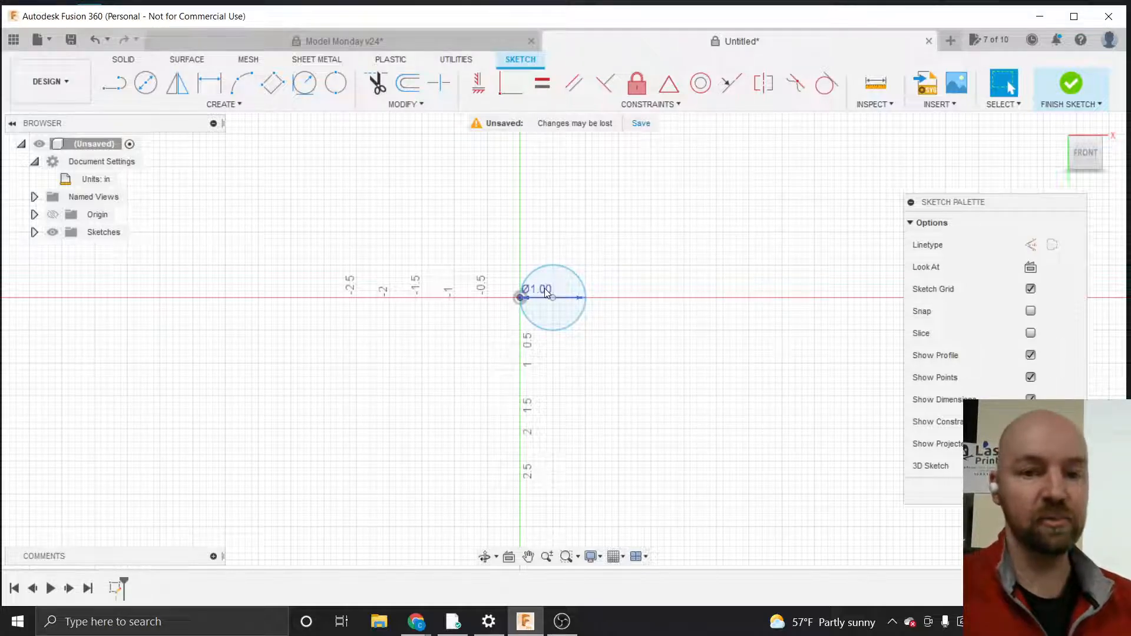
Move the diameter dimension outward and set the diameter to 2
left_click_drag(547, 293, 613, 254)
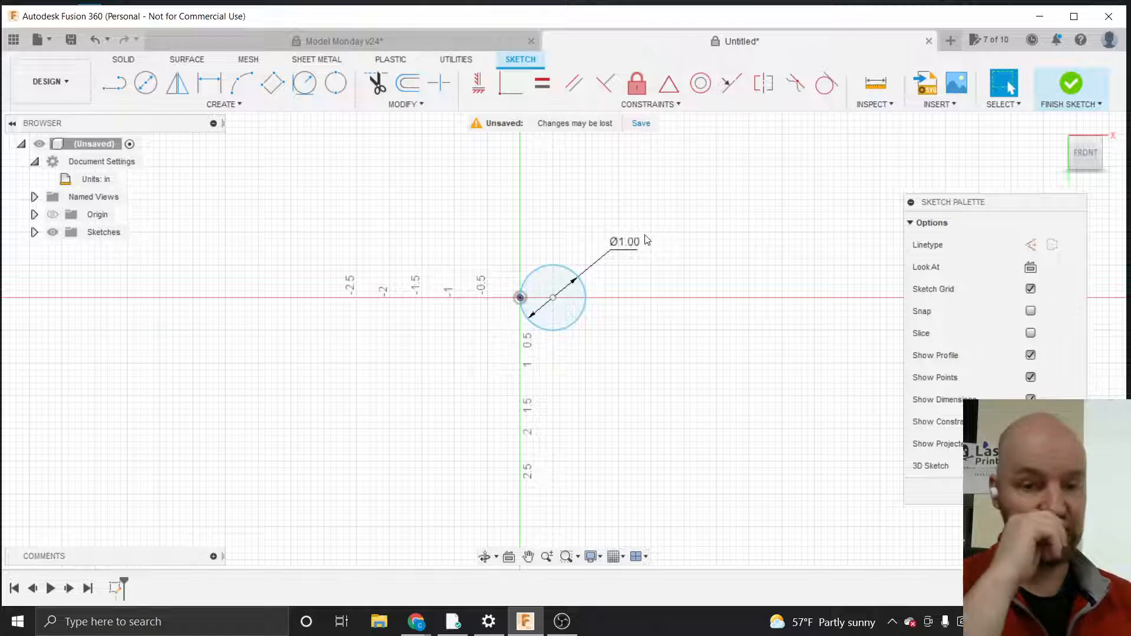
double_click(626, 242)
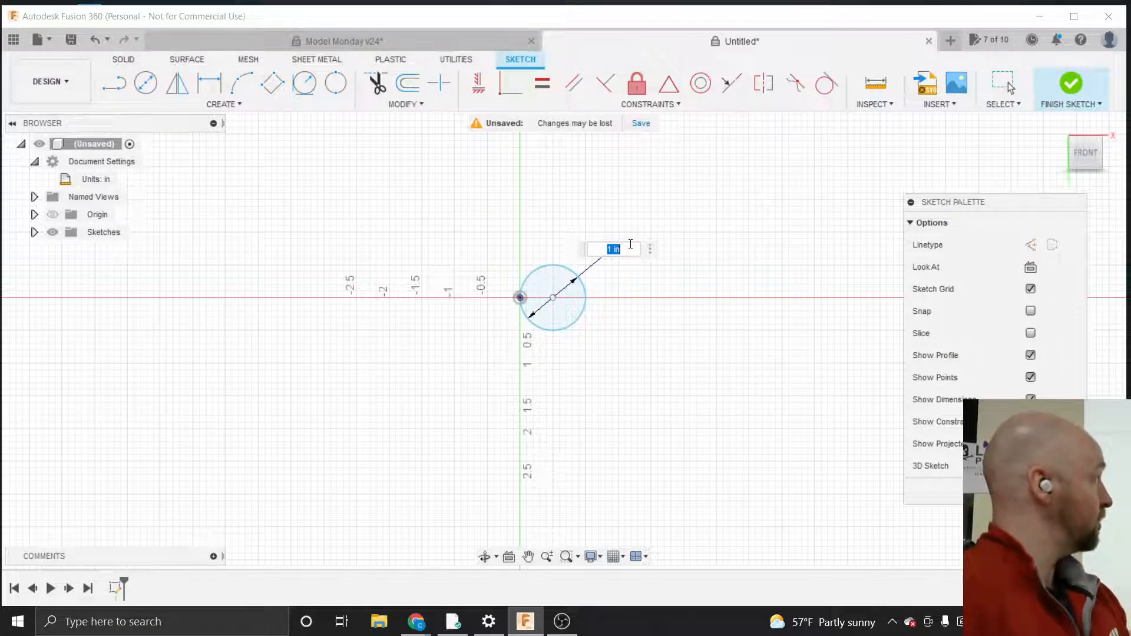
type("2")
key("Return")
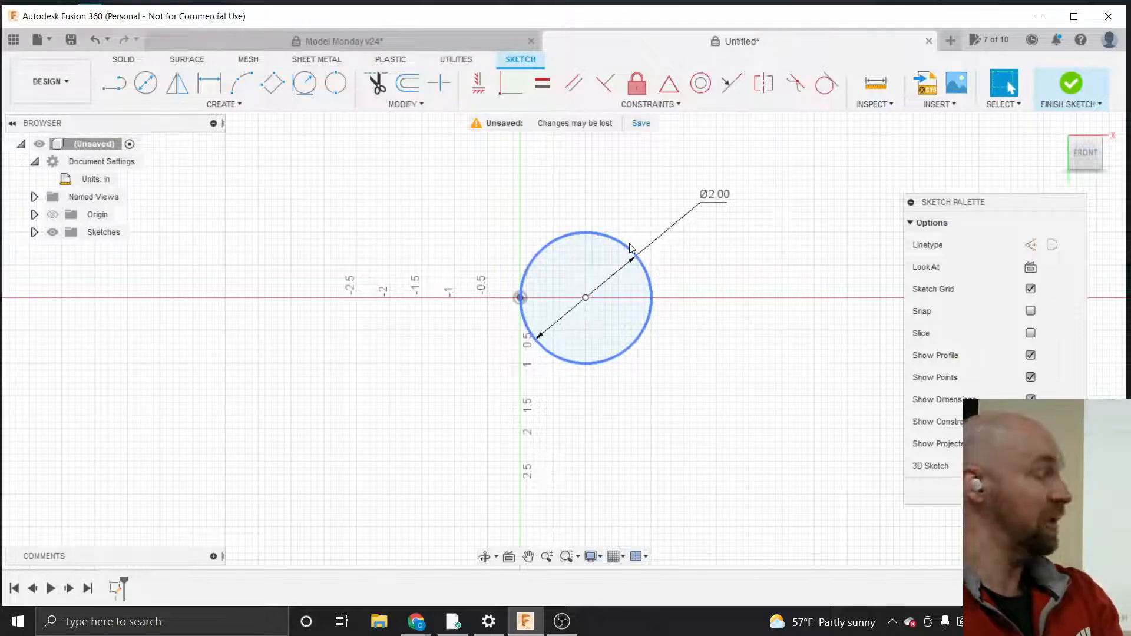
Set the circle's diameter dimension back to 1
double_click(714, 195)
type("1")
key("Return")
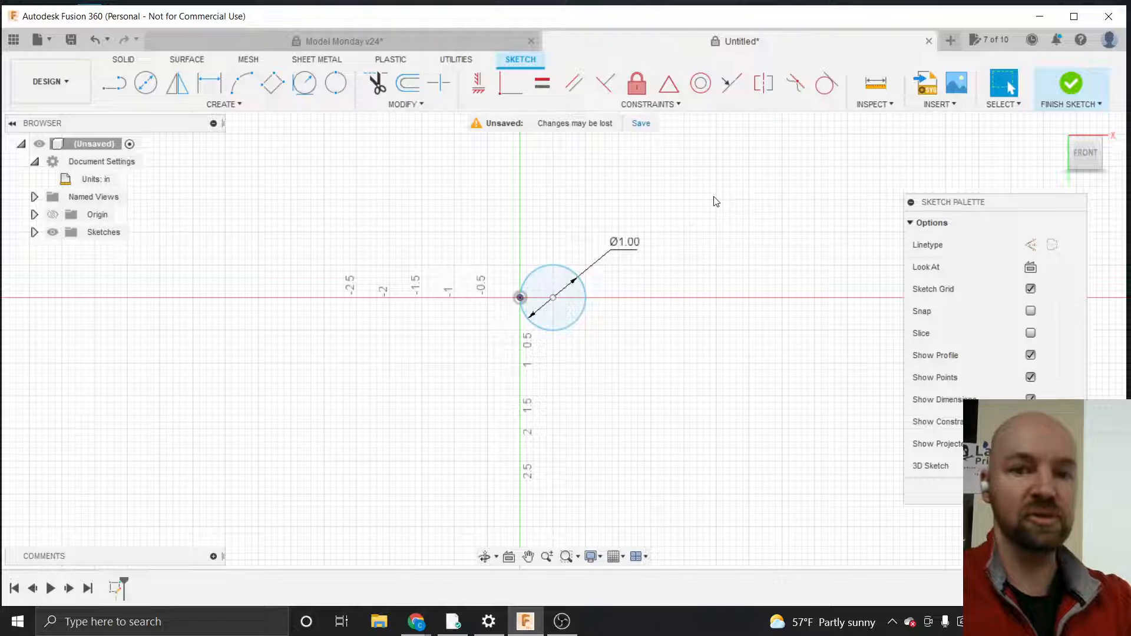
double_click(625, 246)
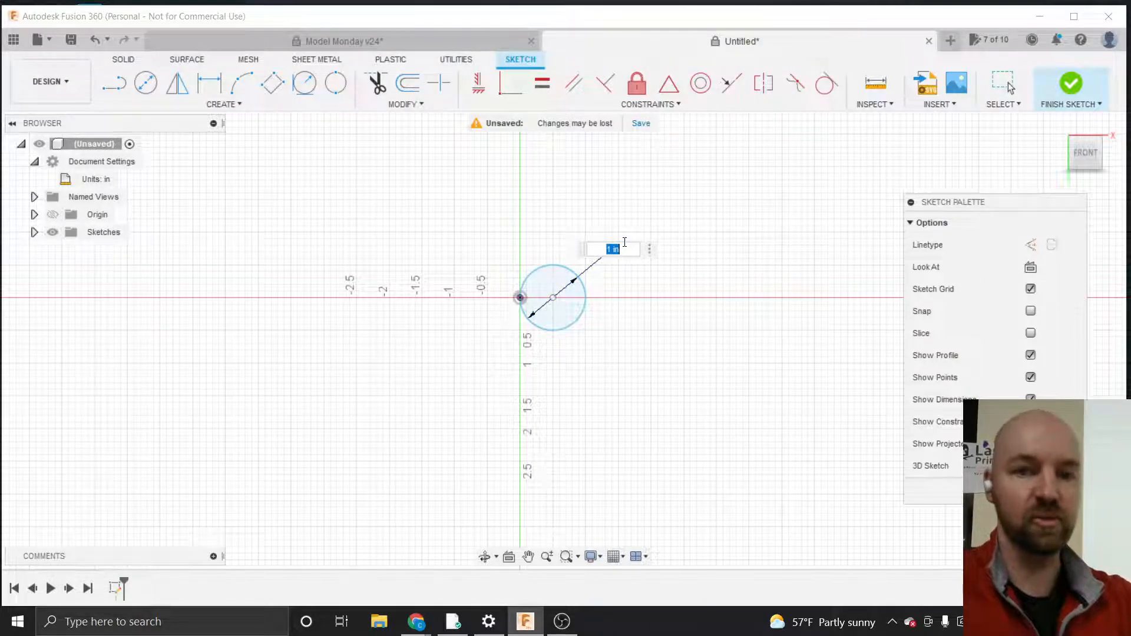
key("Escape")
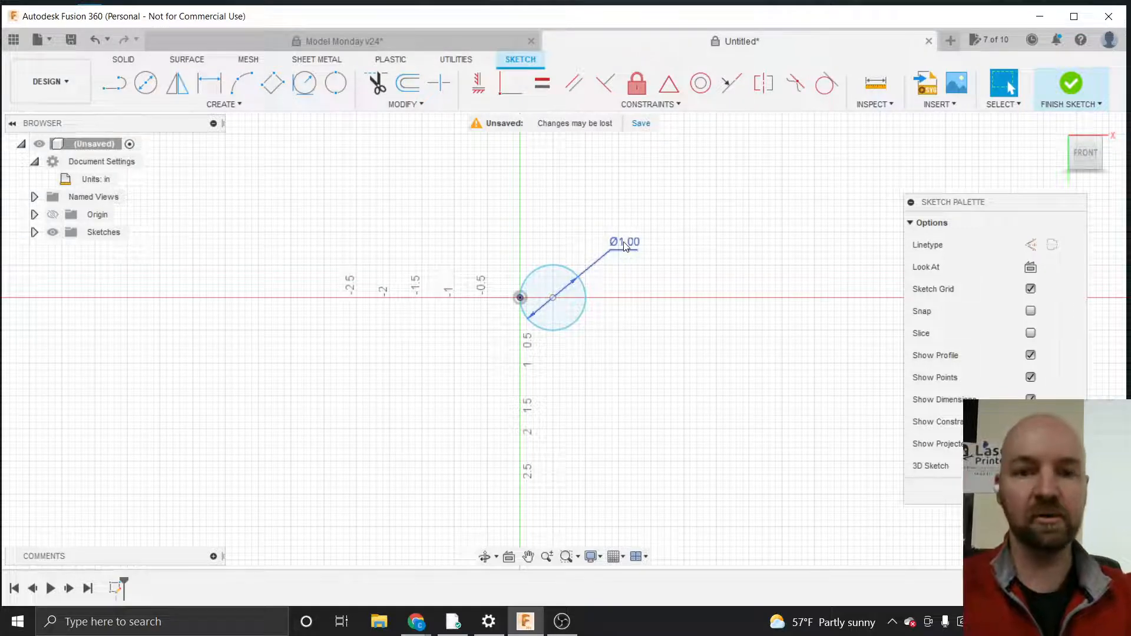
Draw a horizontal line 6 in long starting just below and right of the circle
scroll(395, 362, "down", 3)
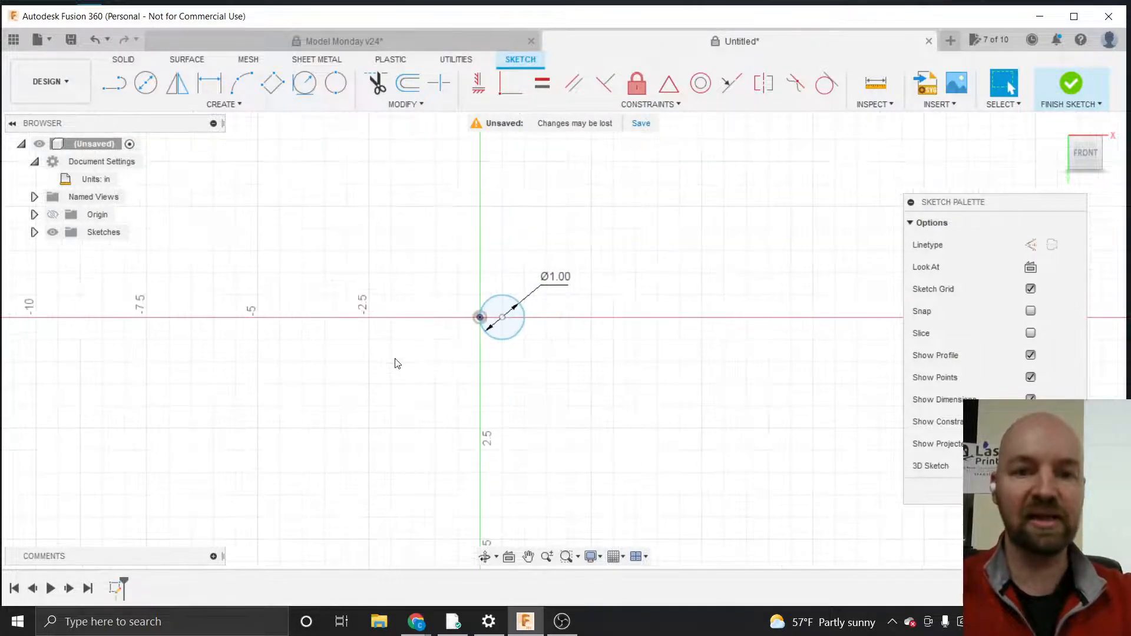
scroll(397, 364, "down", 1)
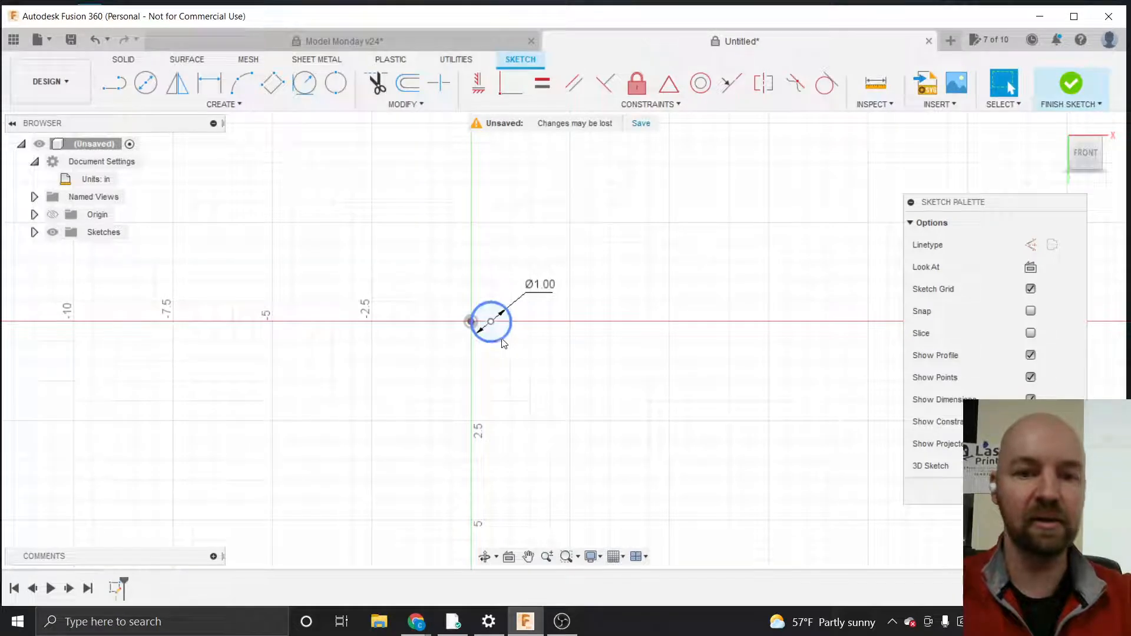
scroll(396, 358, "down", 1)
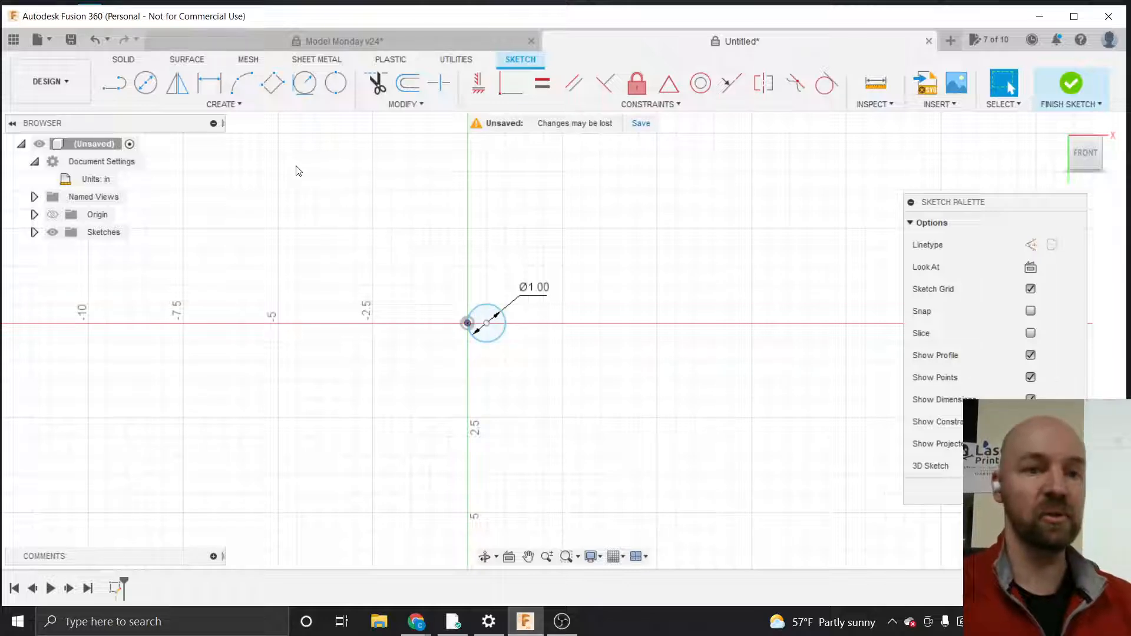
left_click(242, 104)
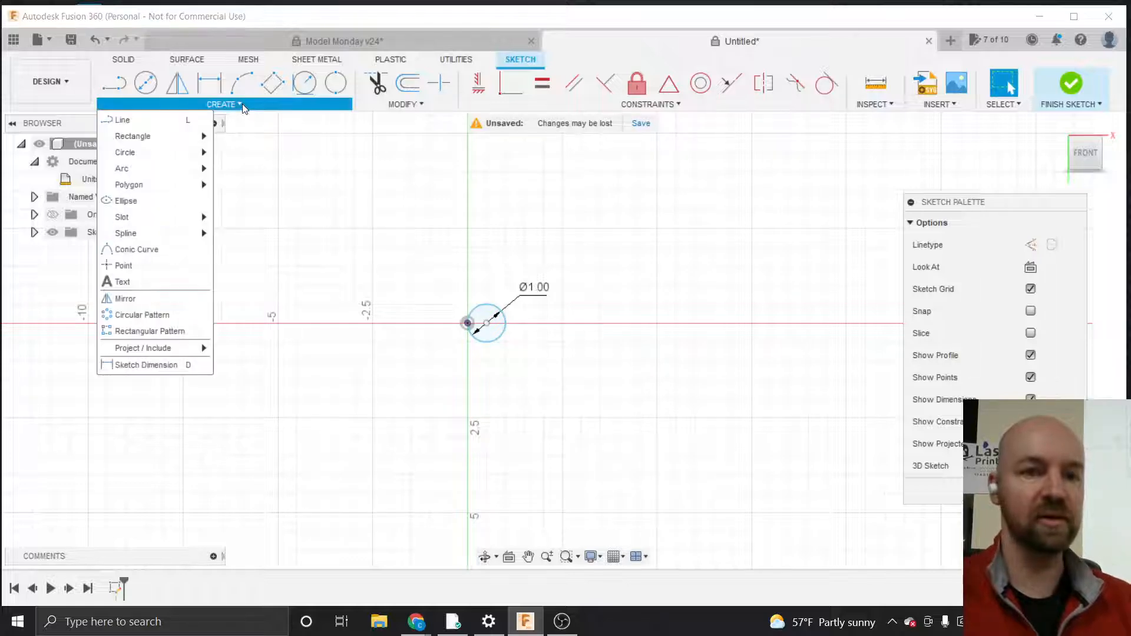
left_click(156, 127)
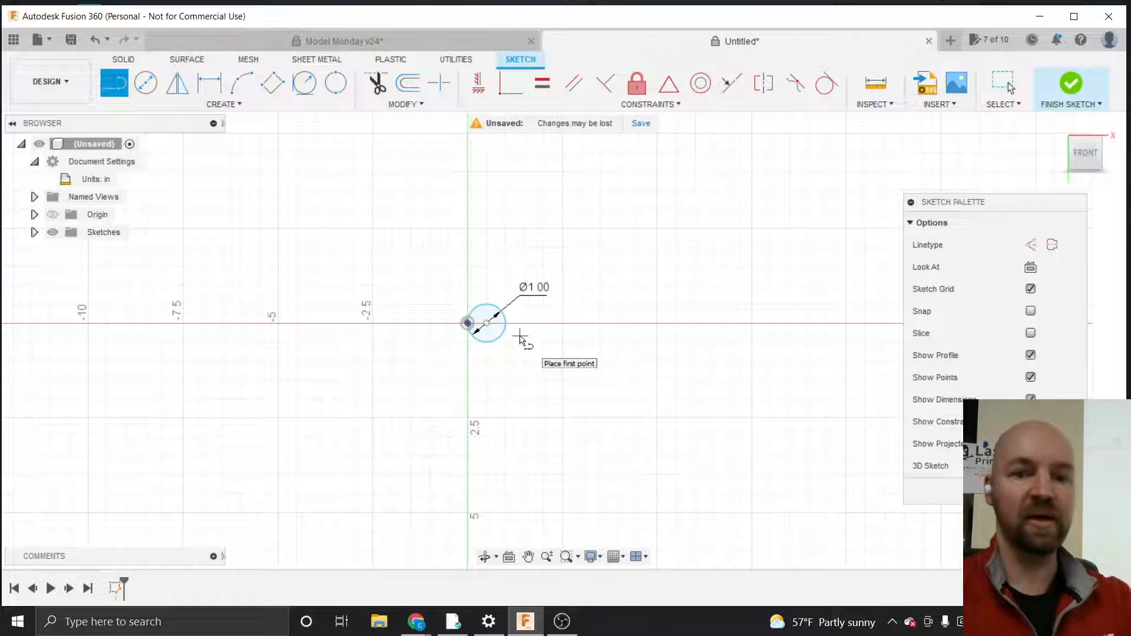
scroll(518, 339, "up", 3)
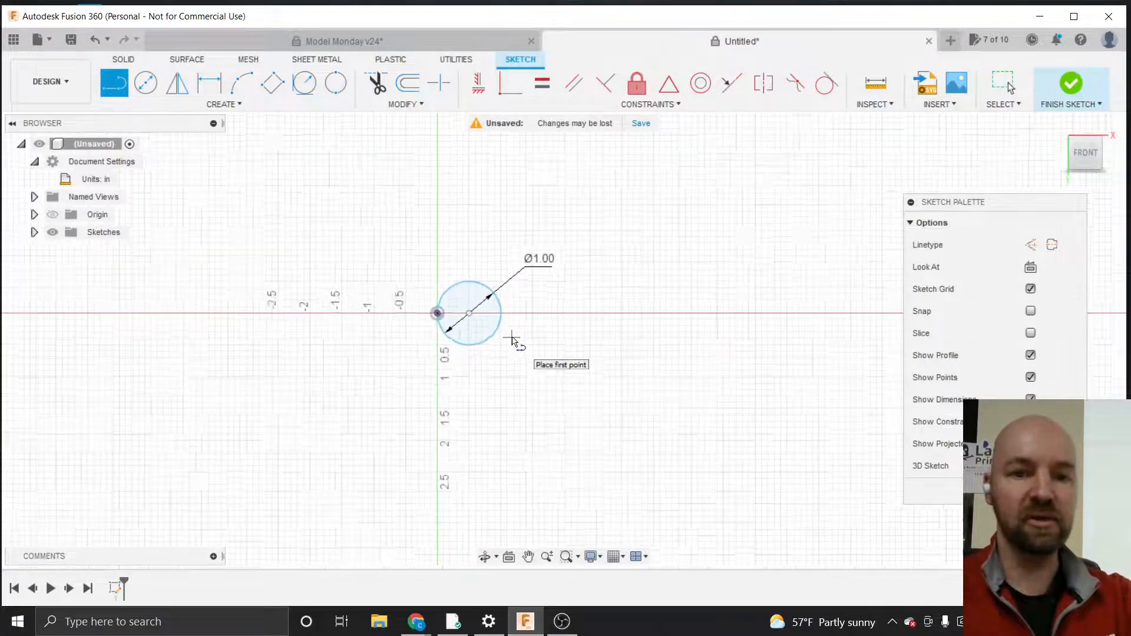
scroll(512, 341, "up", 5)
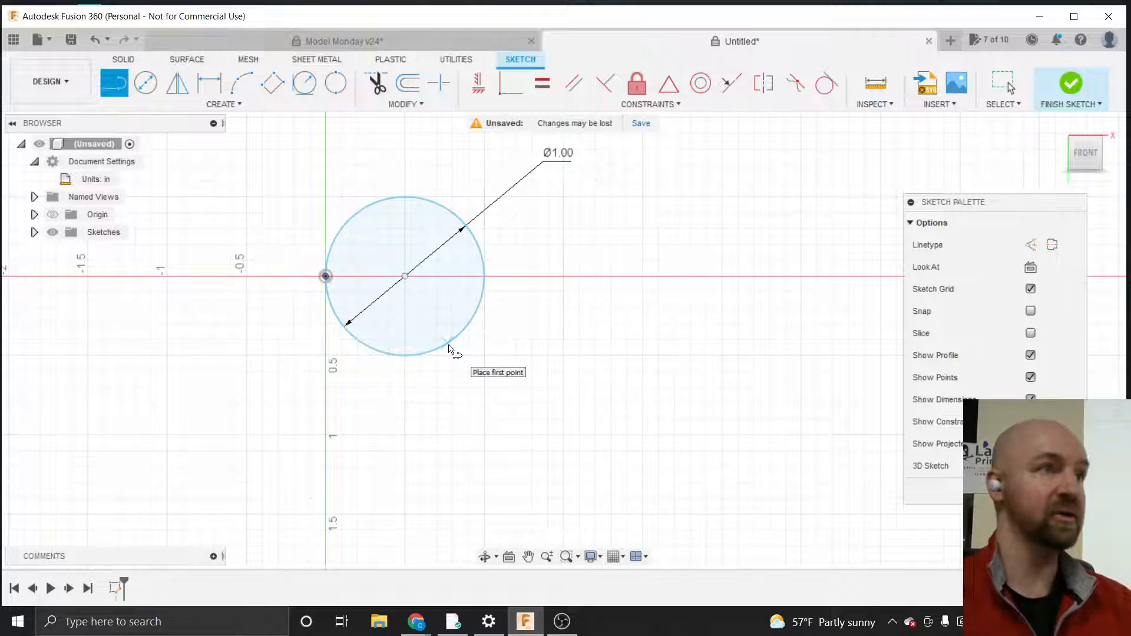
left_click_drag(446, 343, 354, 421)
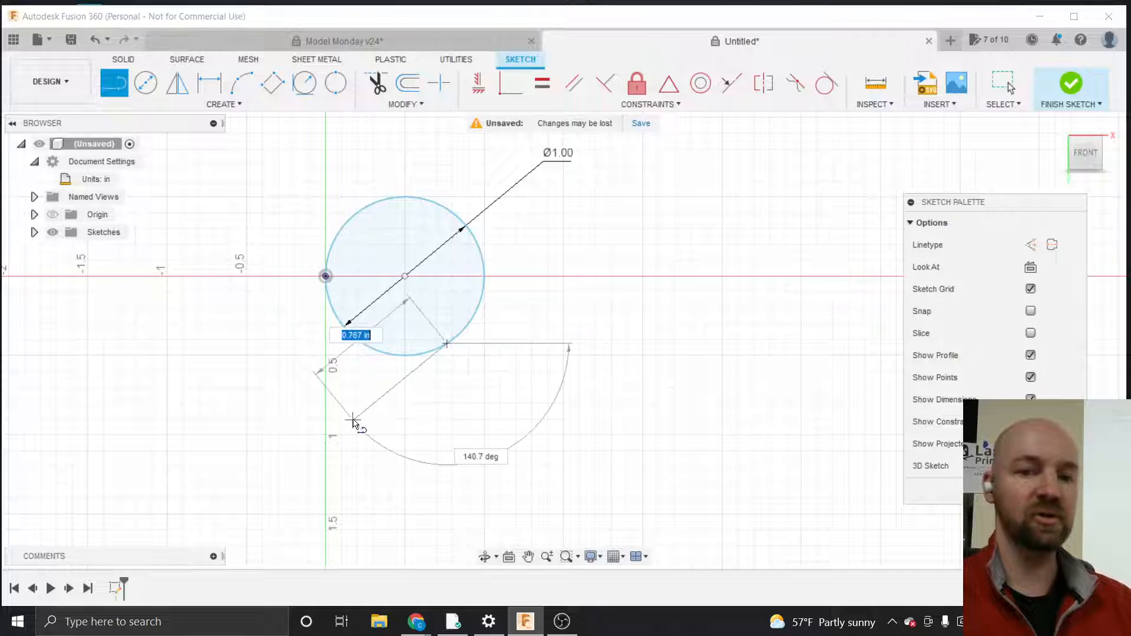
scroll(353, 420, "down", 5)
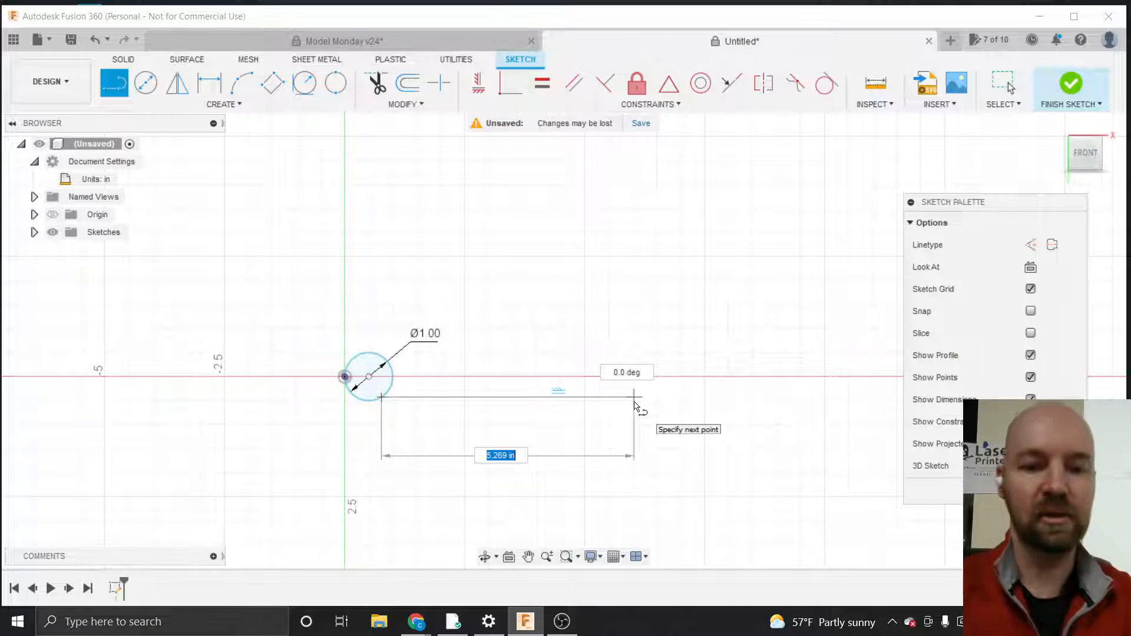
type("6")
key("Tab")
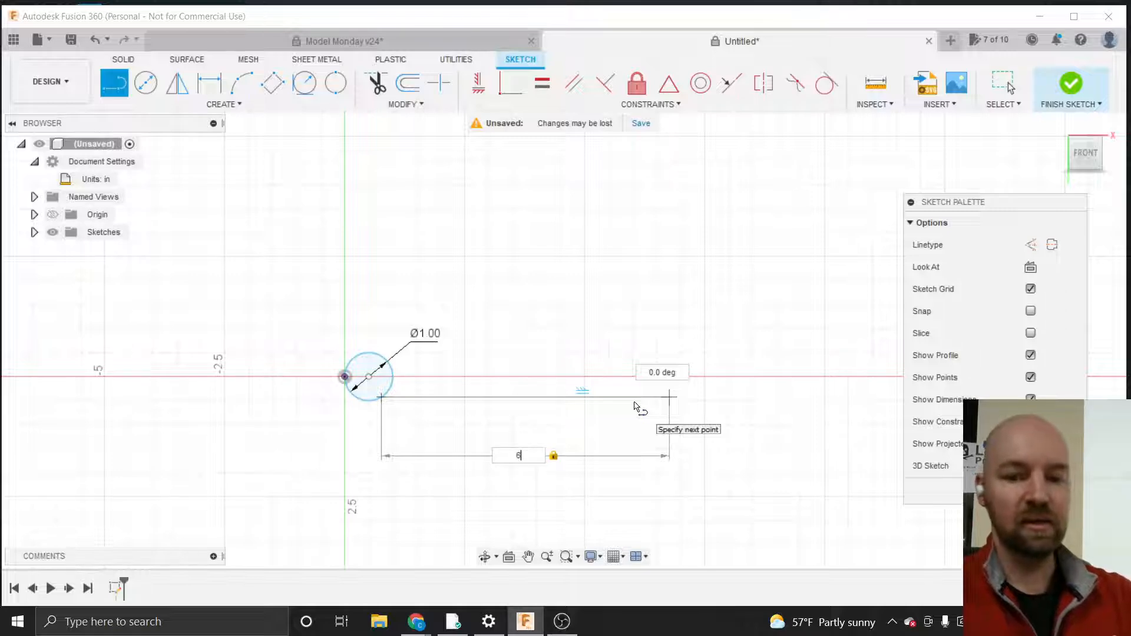
key("Return")
key("Escape")
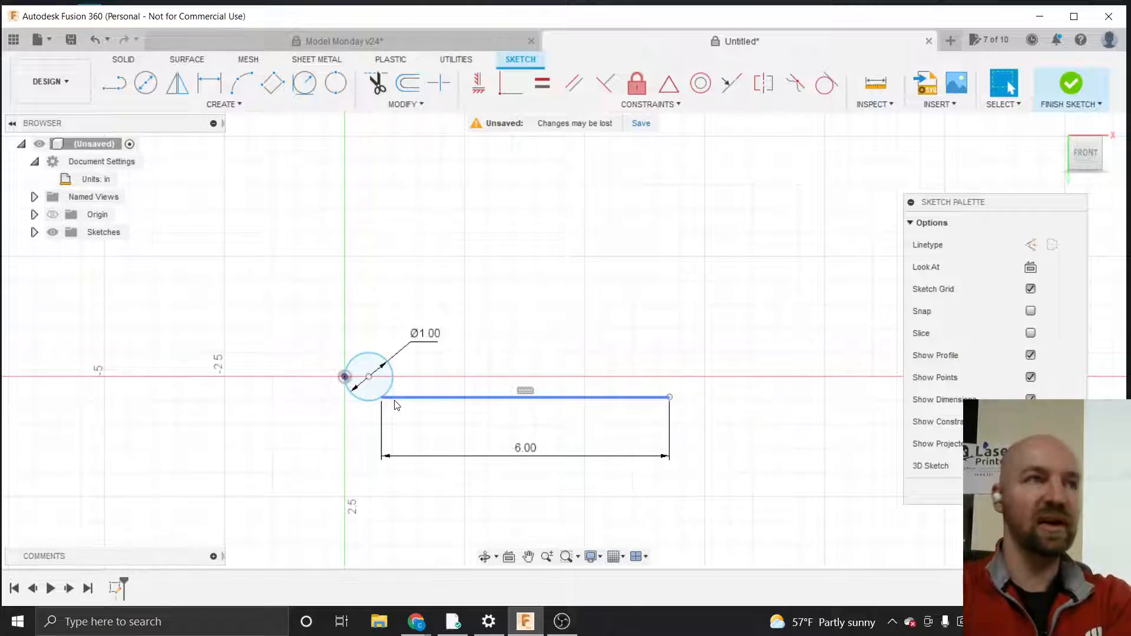
Apply a Tangent constraint between the circle and the horizontal line
left_click(660, 105)
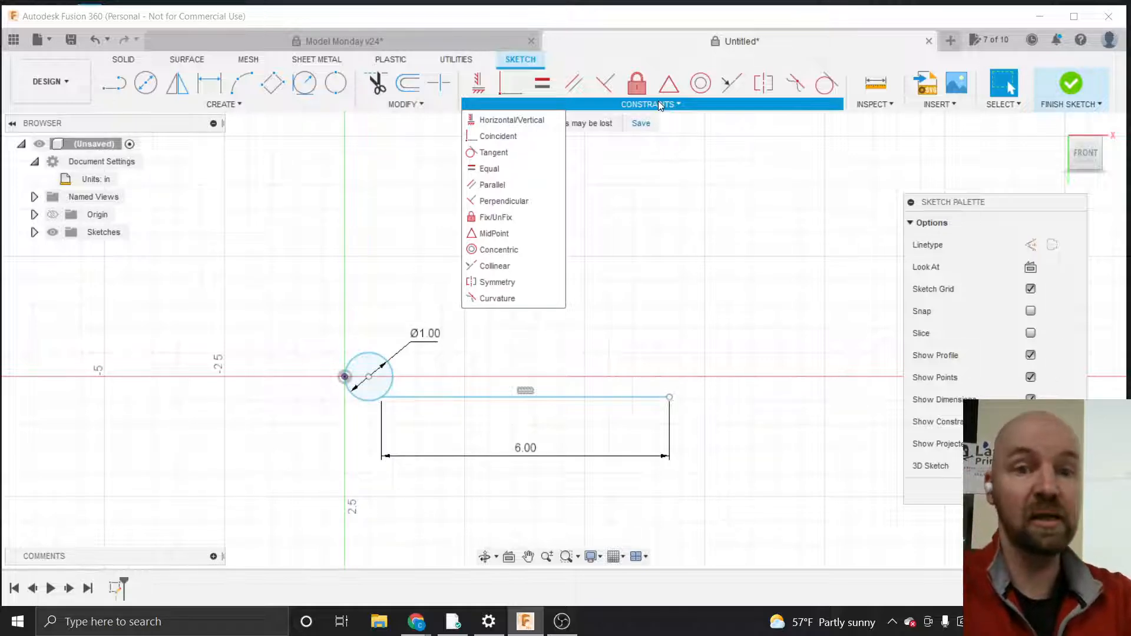
left_click(494, 152)
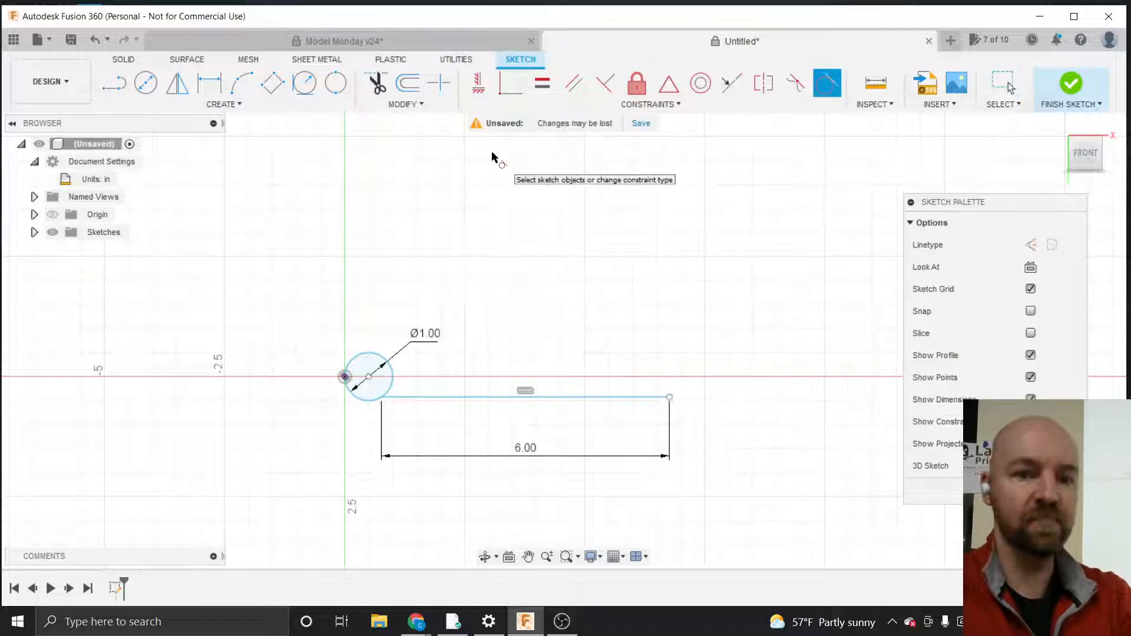
left_click(382, 363)
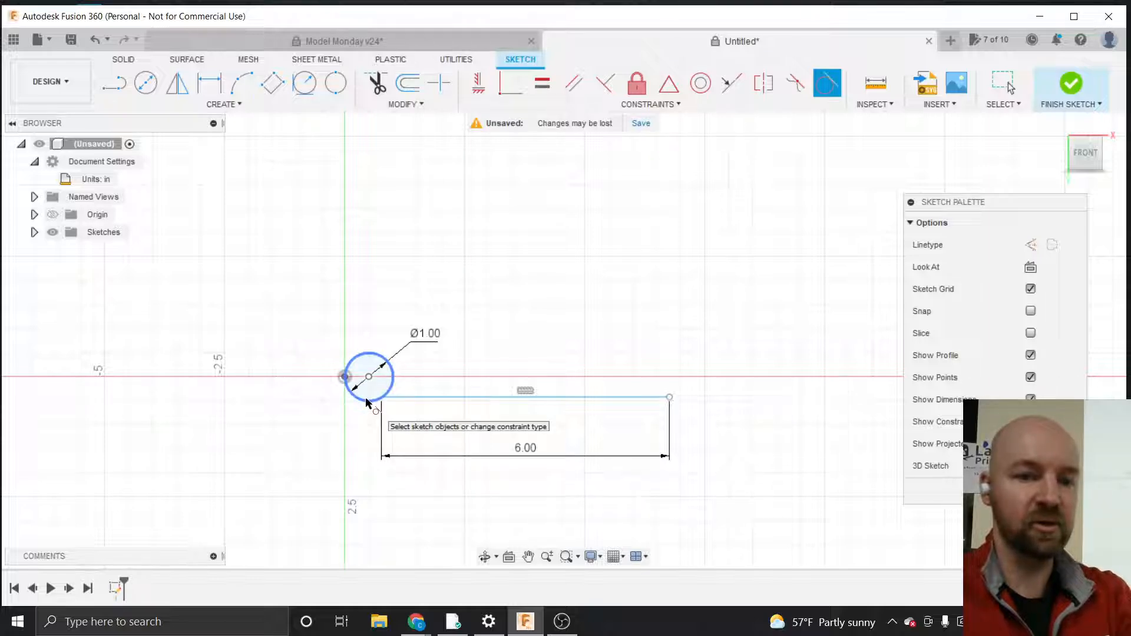
left_click(365, 403)
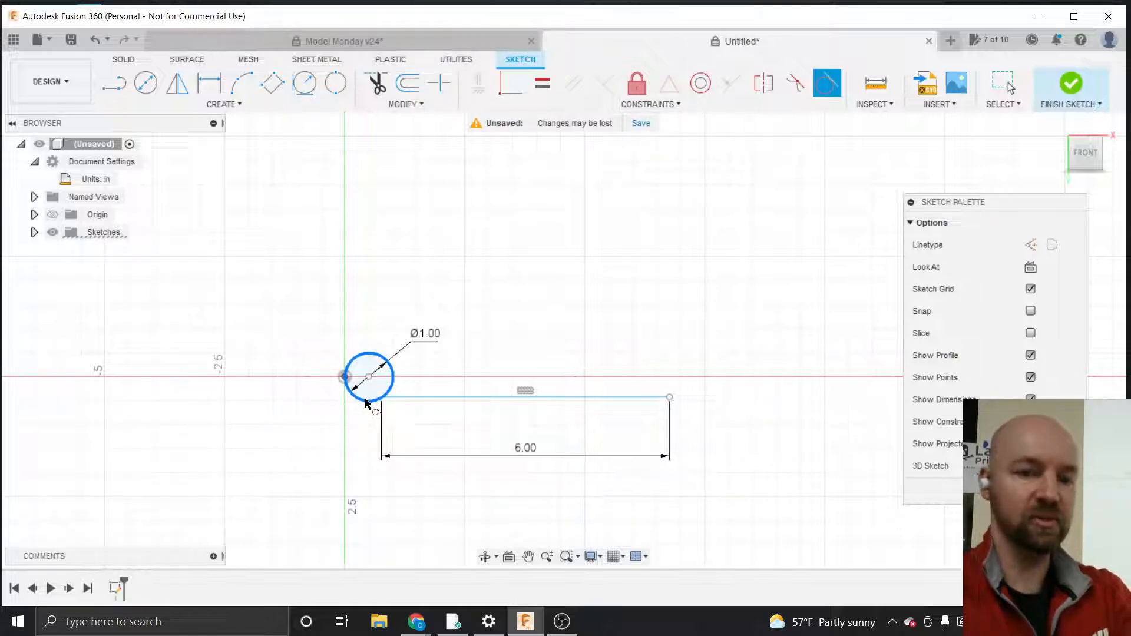
Pick the horizontal line to complete the tangent constraint with the circle and exit the command
left_click(422, 399)
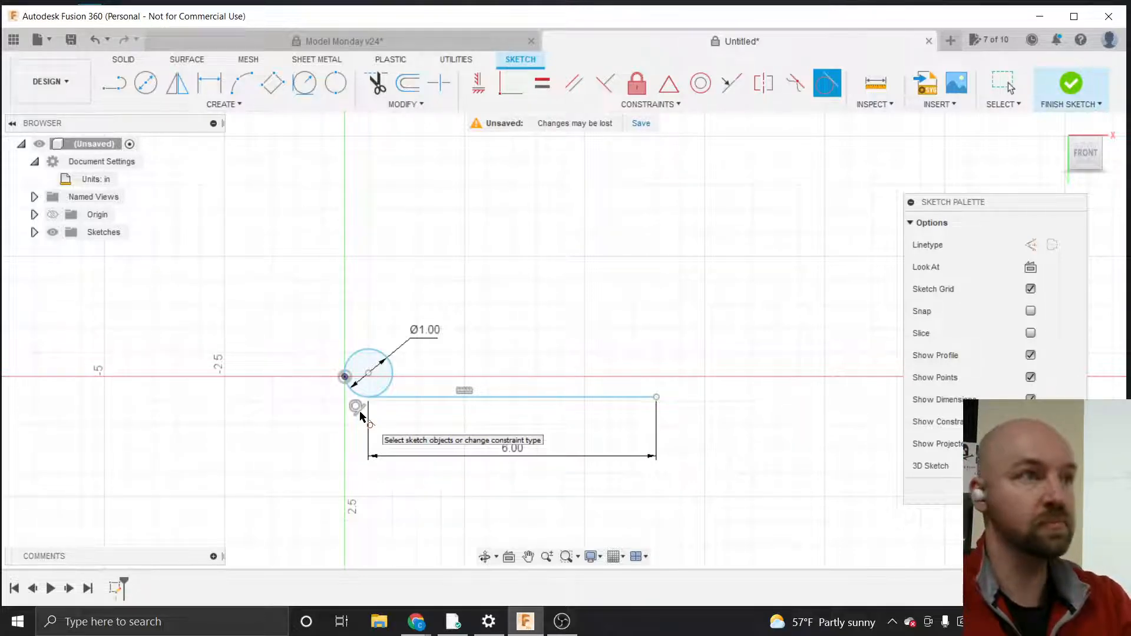
key("Escape")
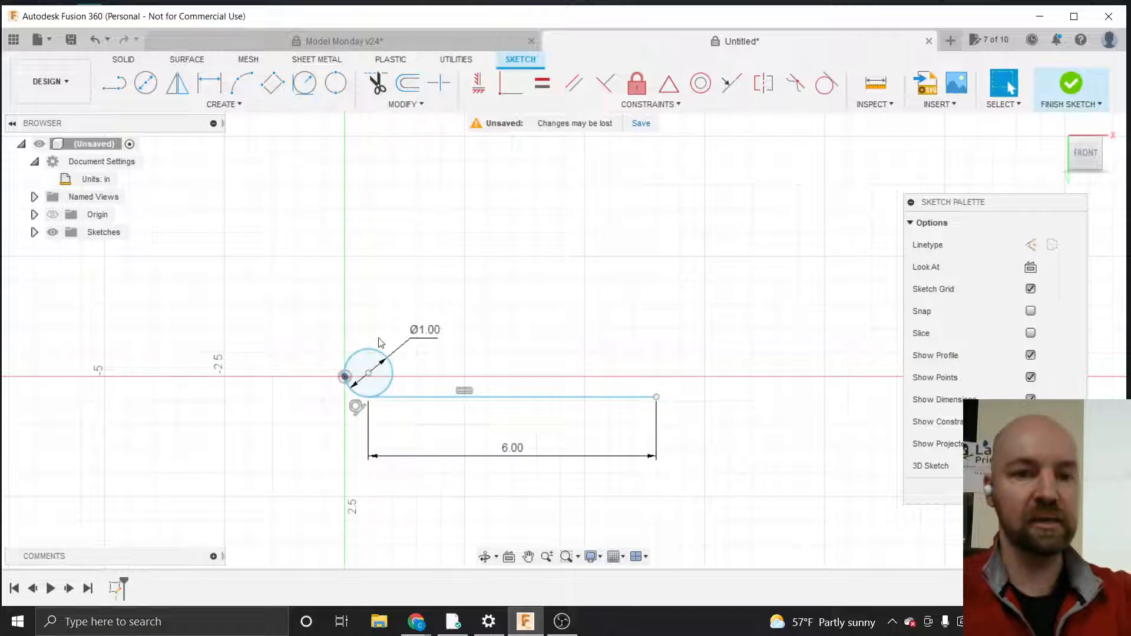
Draw a line from the circle's center to the origin point on the circle's left edge
left_click(238, 105)
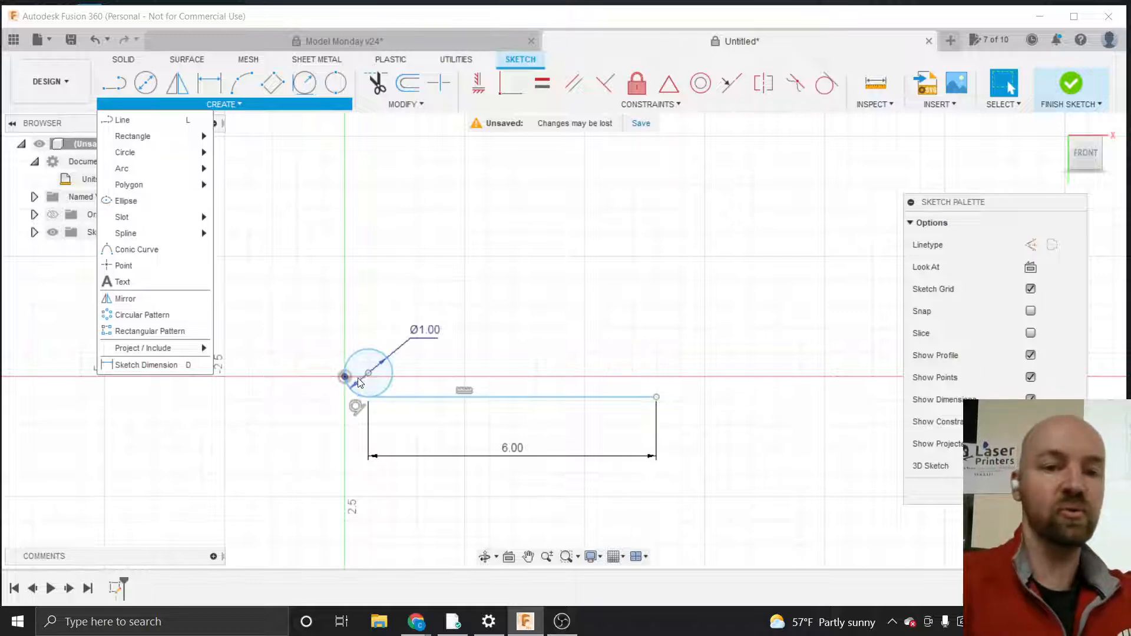
scroll(354, 379, "up", 3)
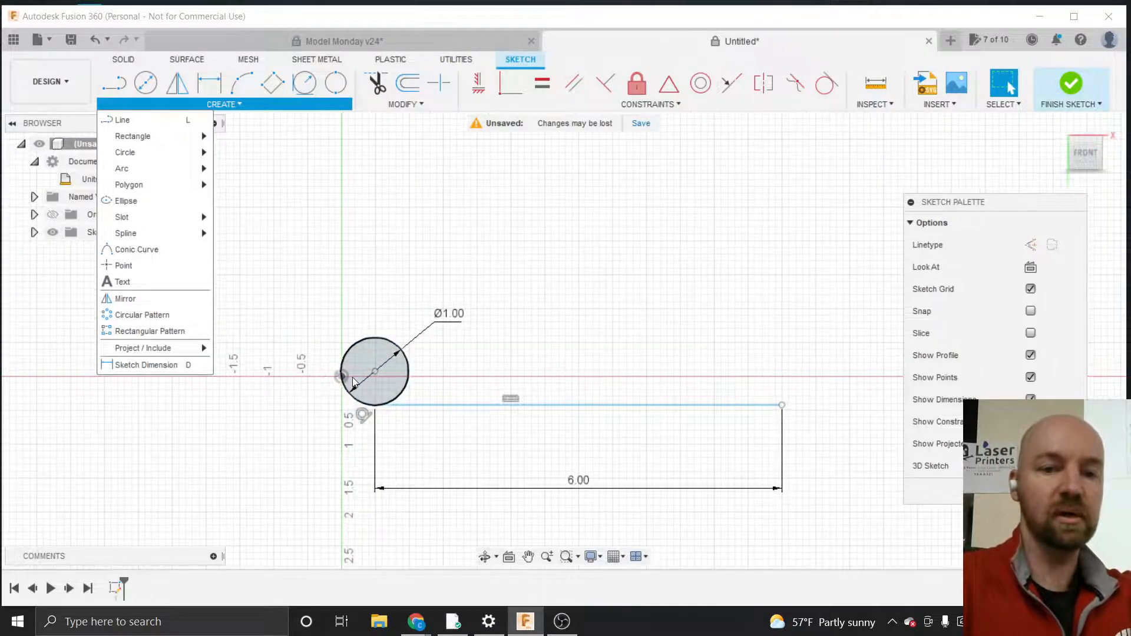
scroll(339, 412, "up", 2)
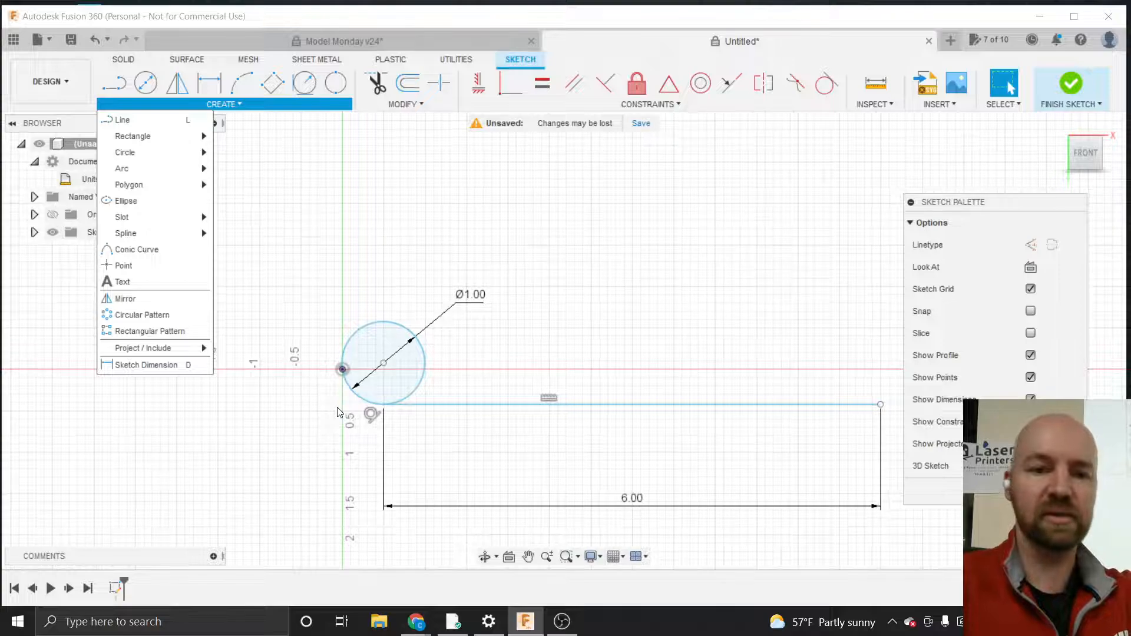
scroll(321, 404, "down", 1)
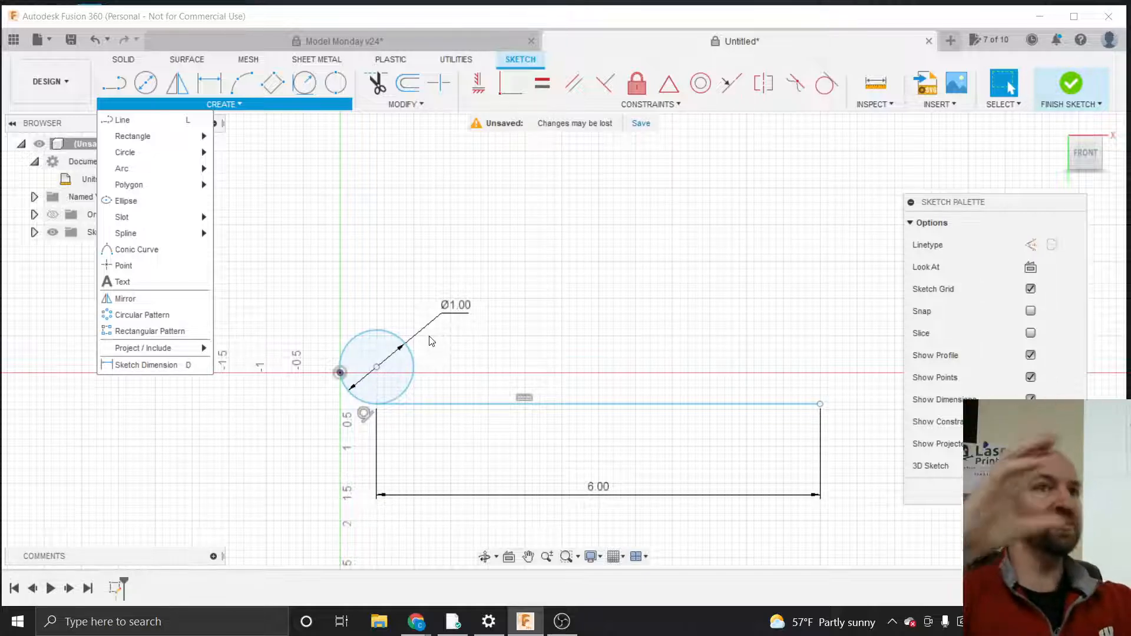
left_click(289, 348)
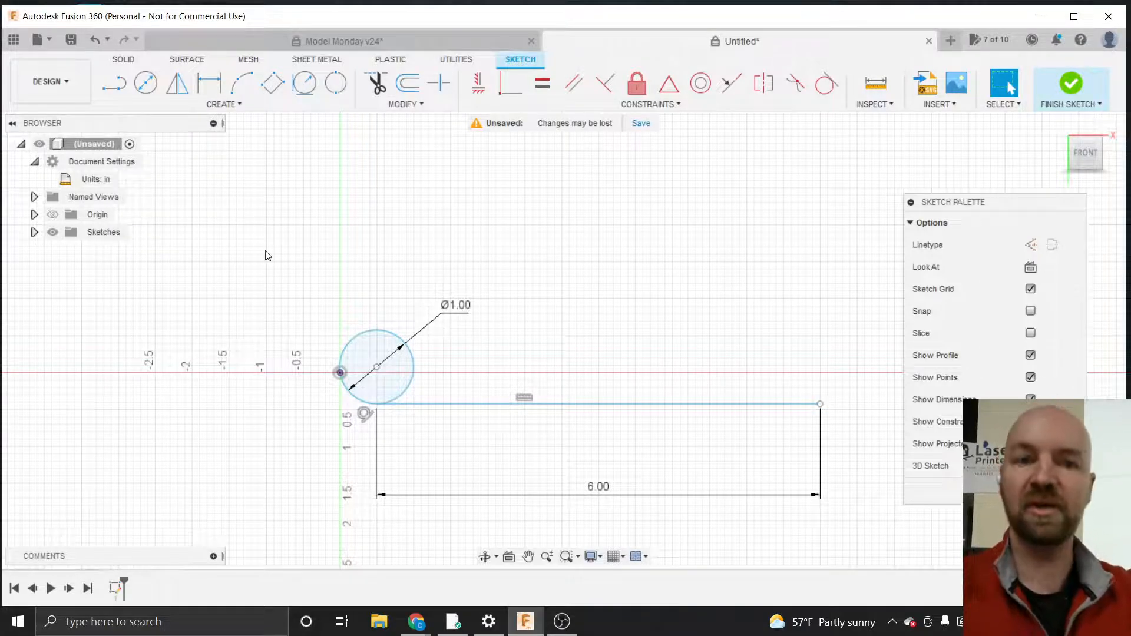
left_click(241, 106)
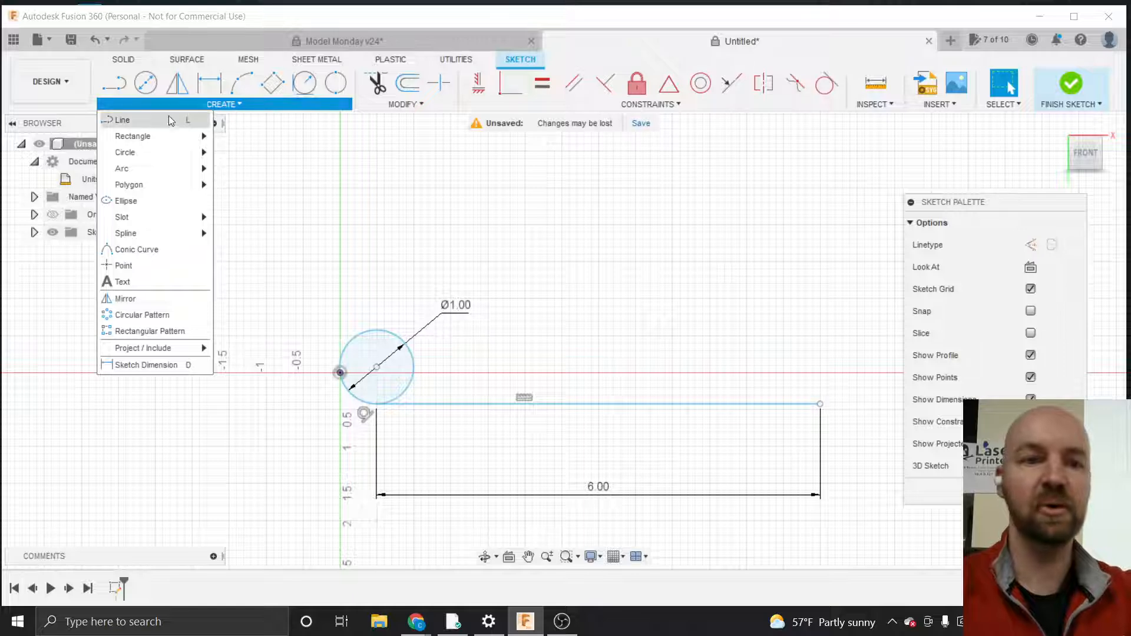
left_click(154, 121)
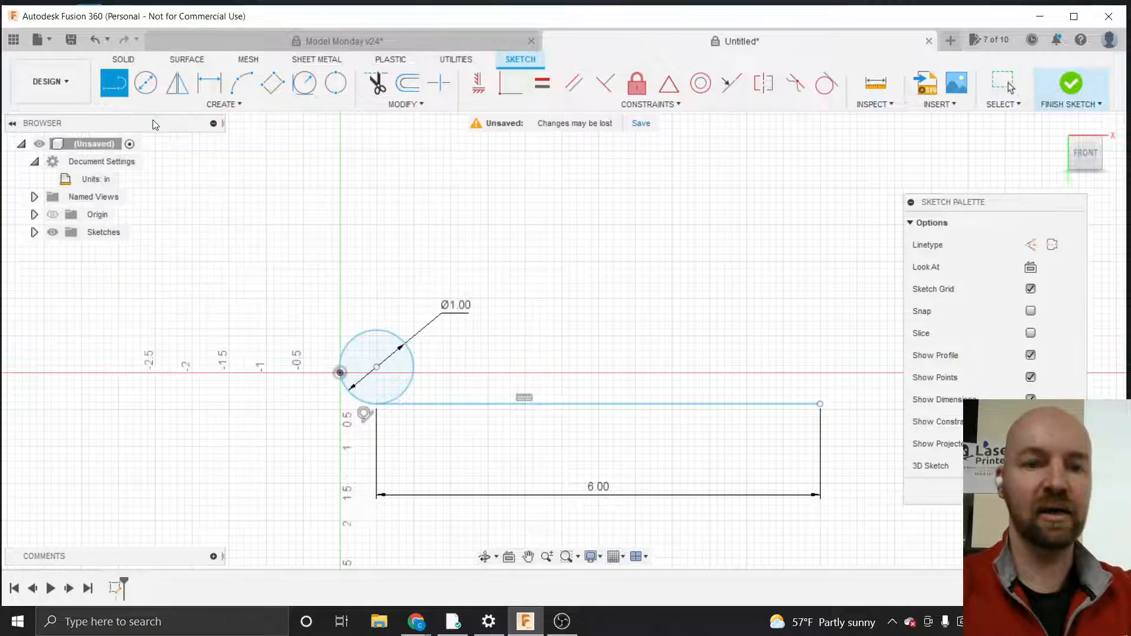
left_click(376, 368)
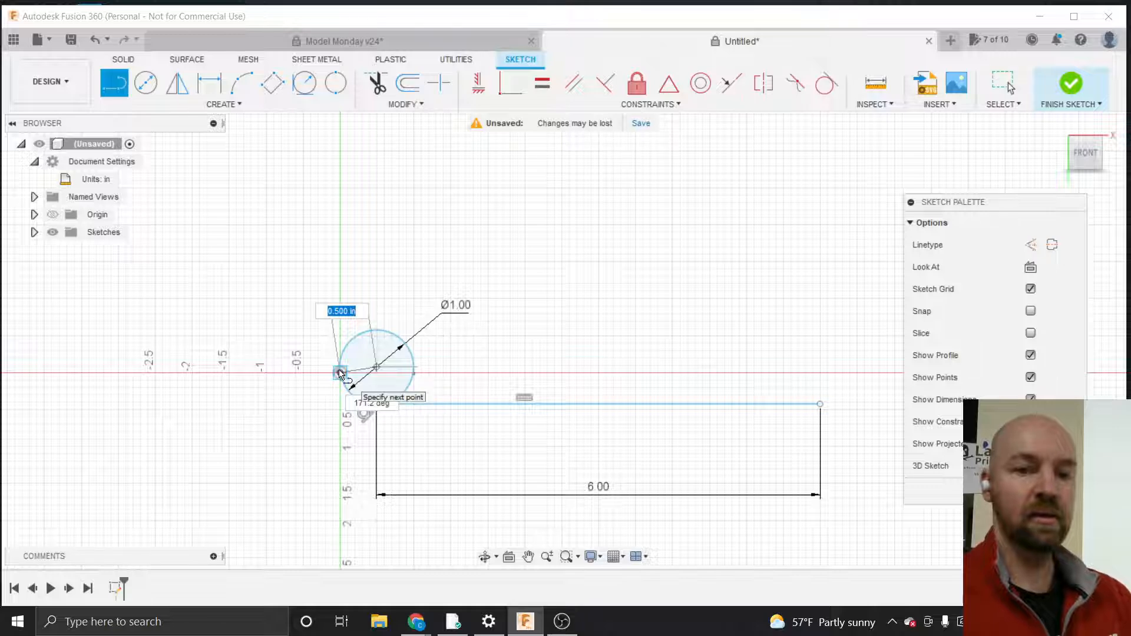
double_click(340, 373)
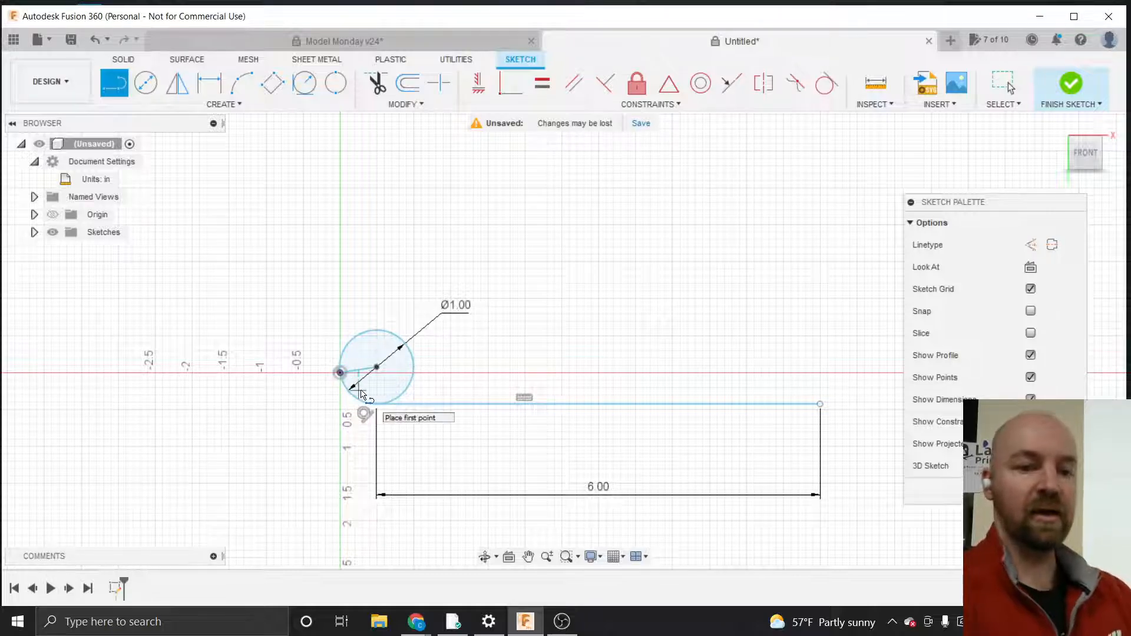
key("Escape")
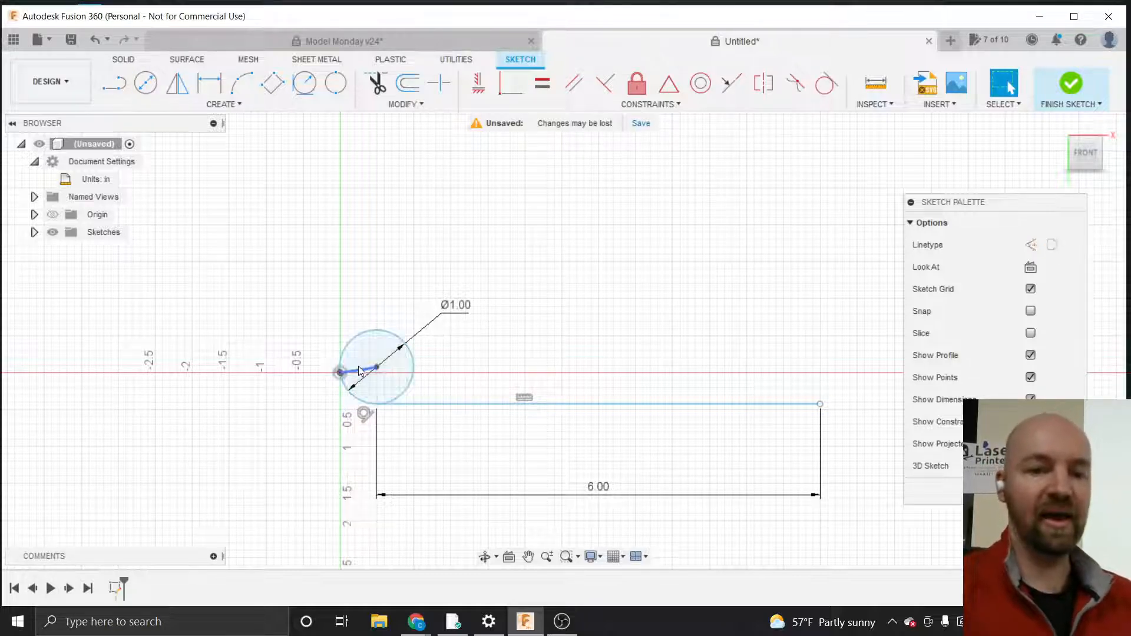
Apply a Parallel constraint between the horizontal line and the center-to-origin line
left_click(360, 370)
scroll(360, 370, "up", 2)
scroll(361, 371, "up", 1)
scroll(274, 386, "down", 3)
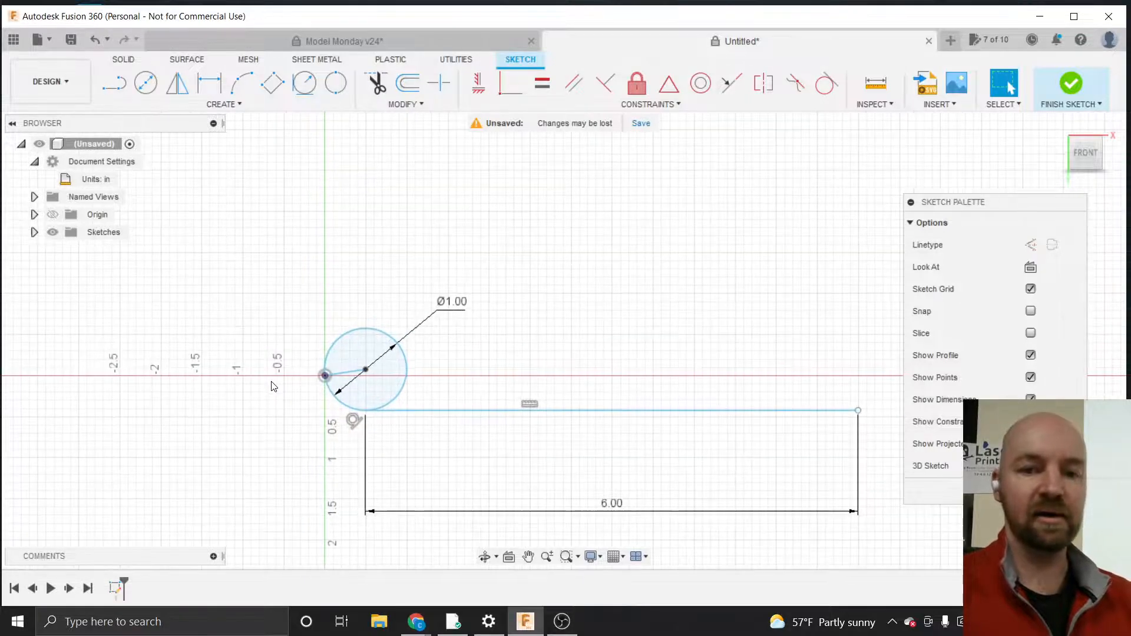
left_click(614, 108)
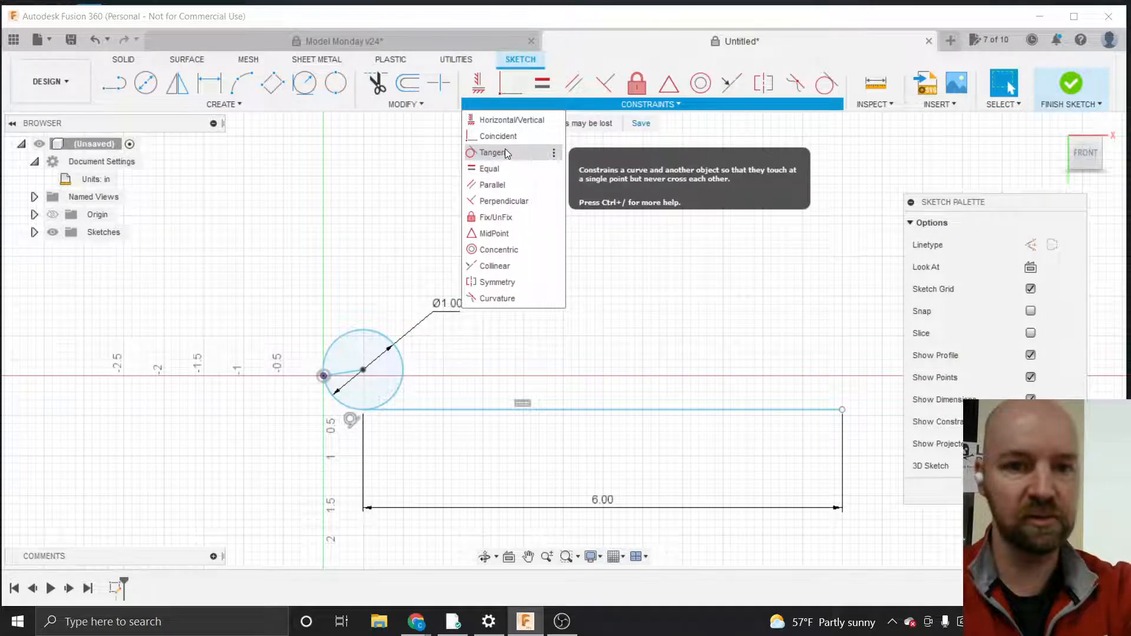
left_click(503, 186)
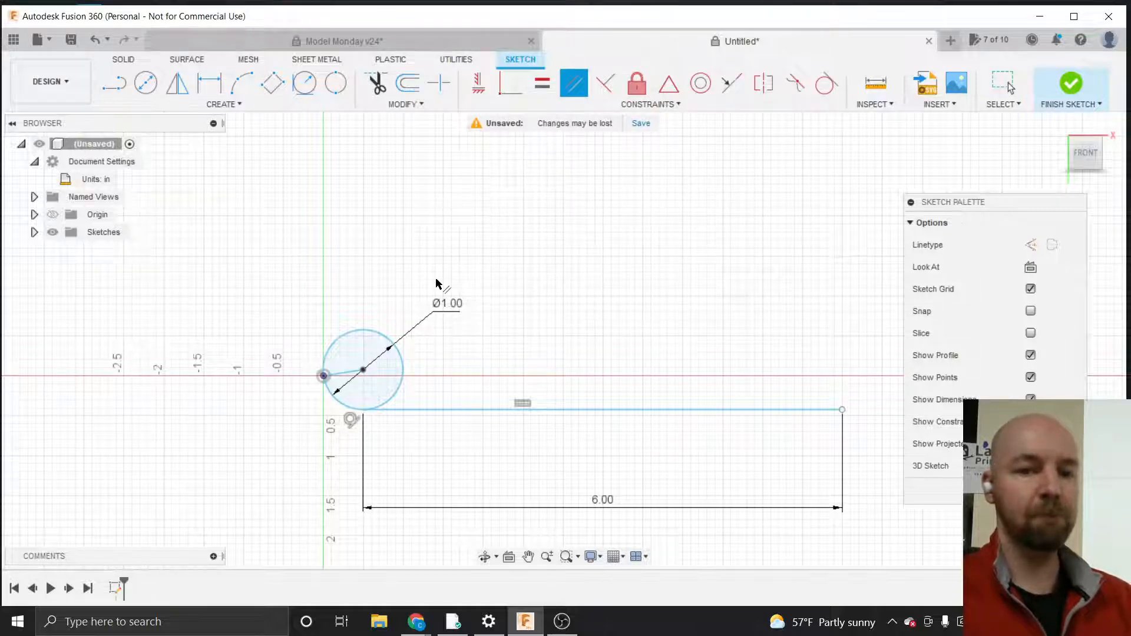
left_click(442, 409)
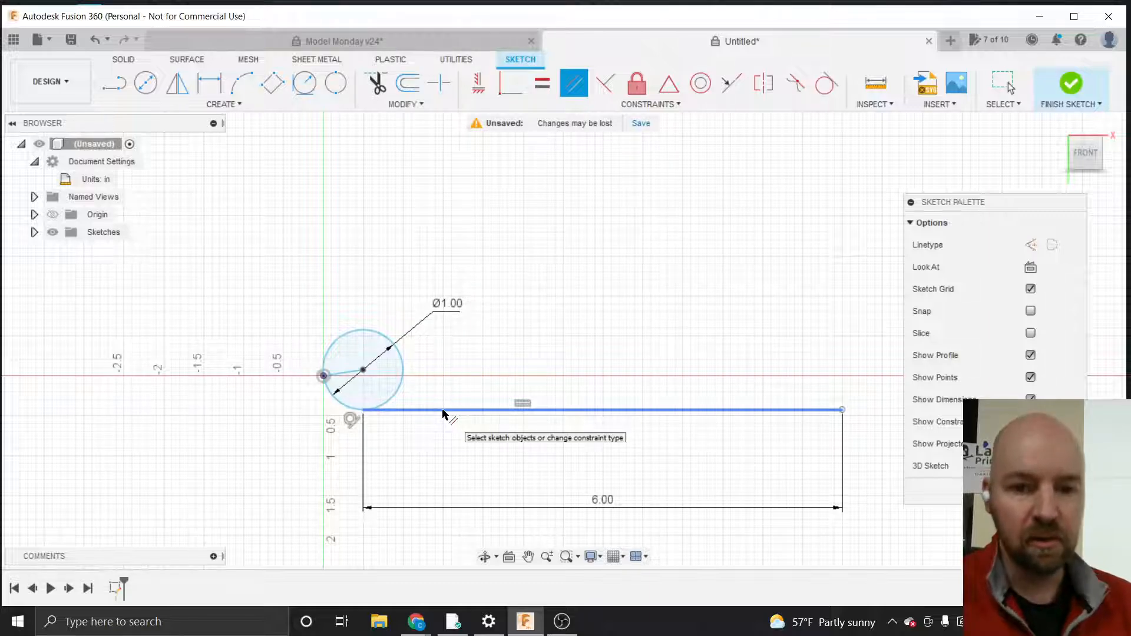
left_click(443, 410)
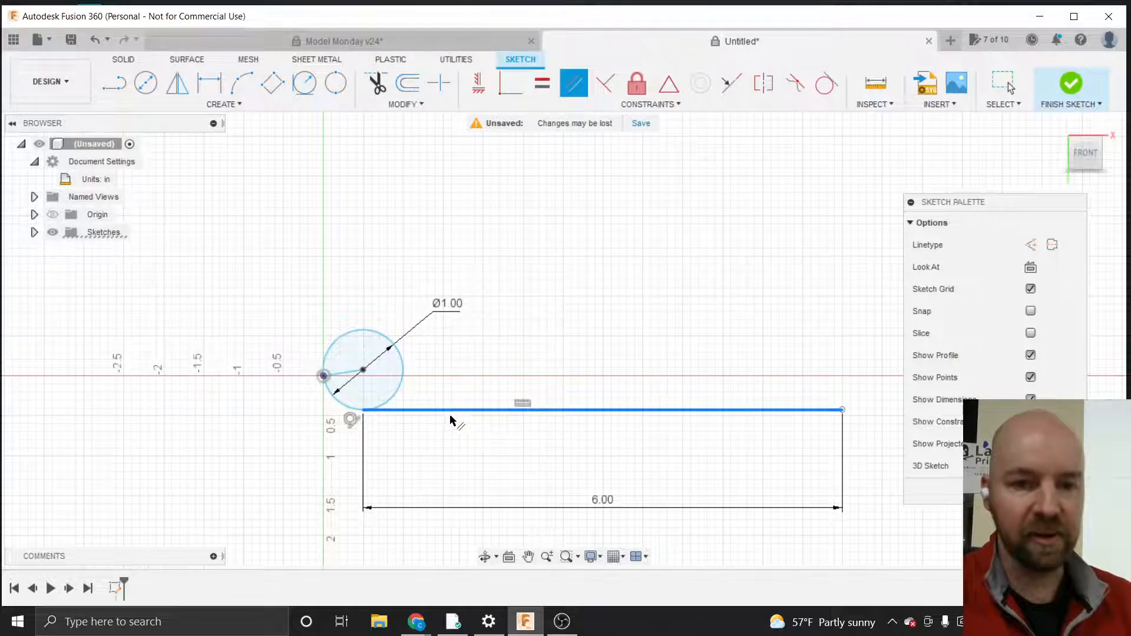
left_click(349, 376)
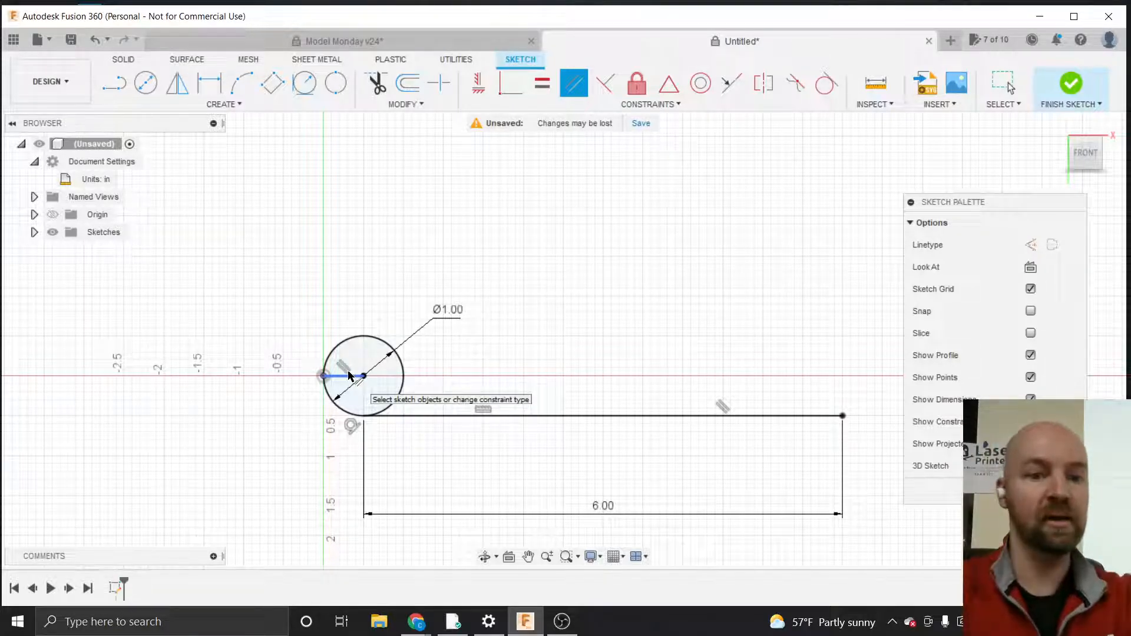
key("Escape")
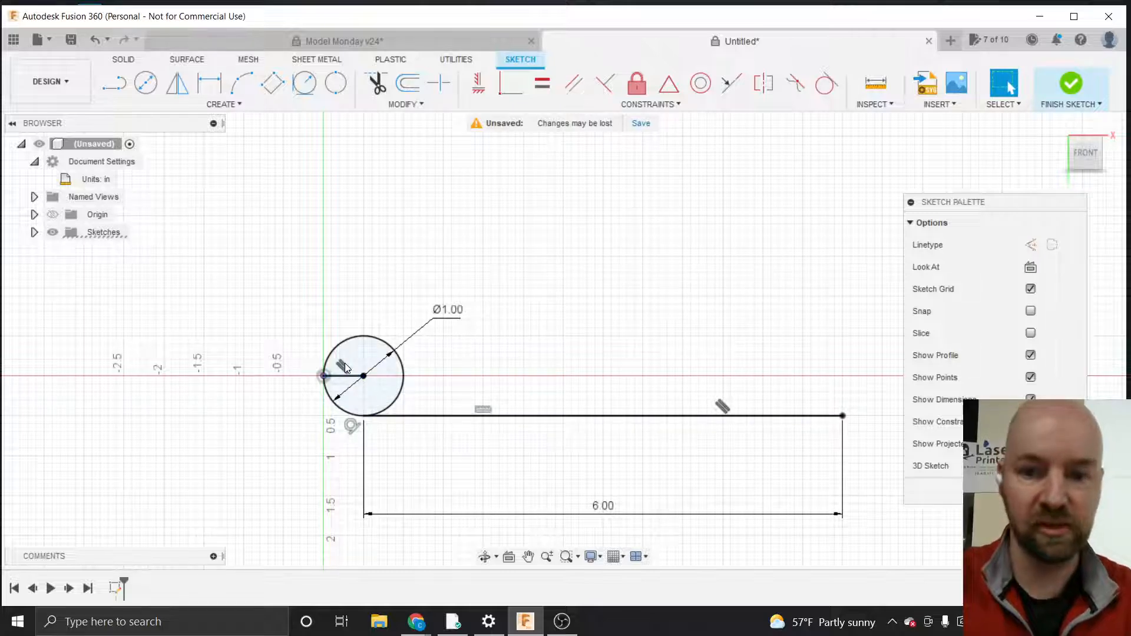
Delete the parallel constraint and drag the circle's center upward
left_click(342, 365)
key("Delete")
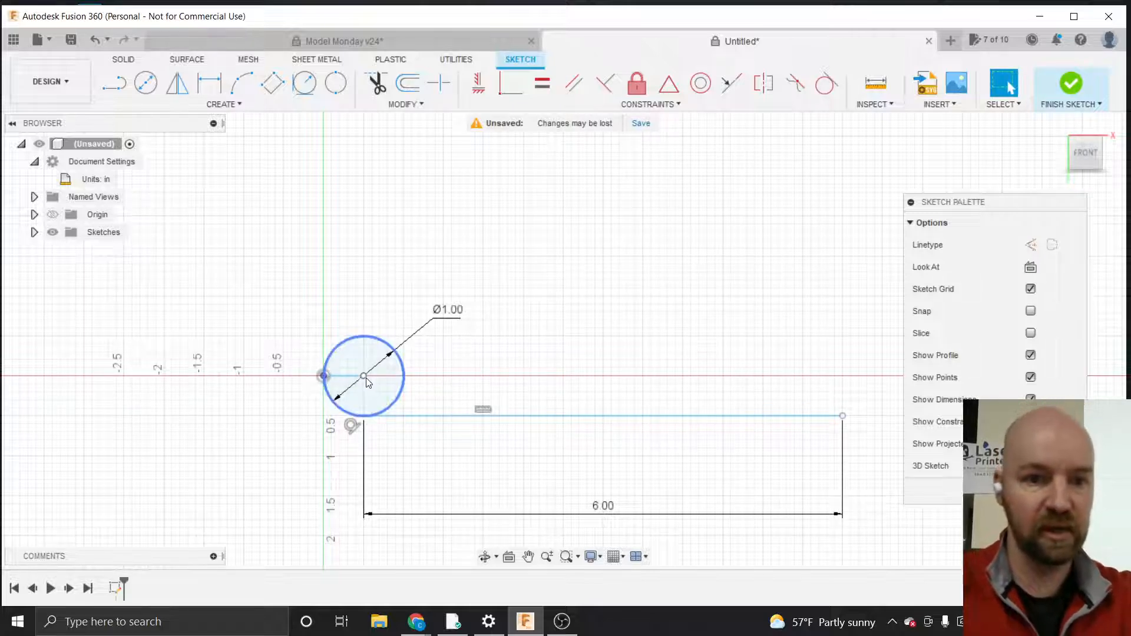
left_click_drag(366, 378, 358, 357)
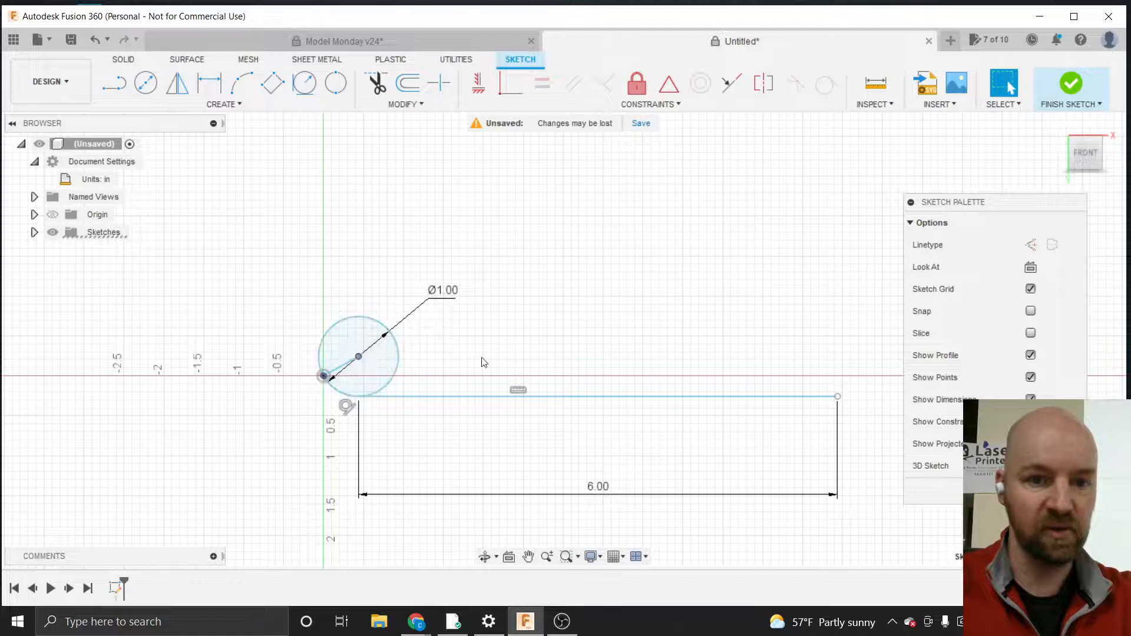
left_click(615, 106)
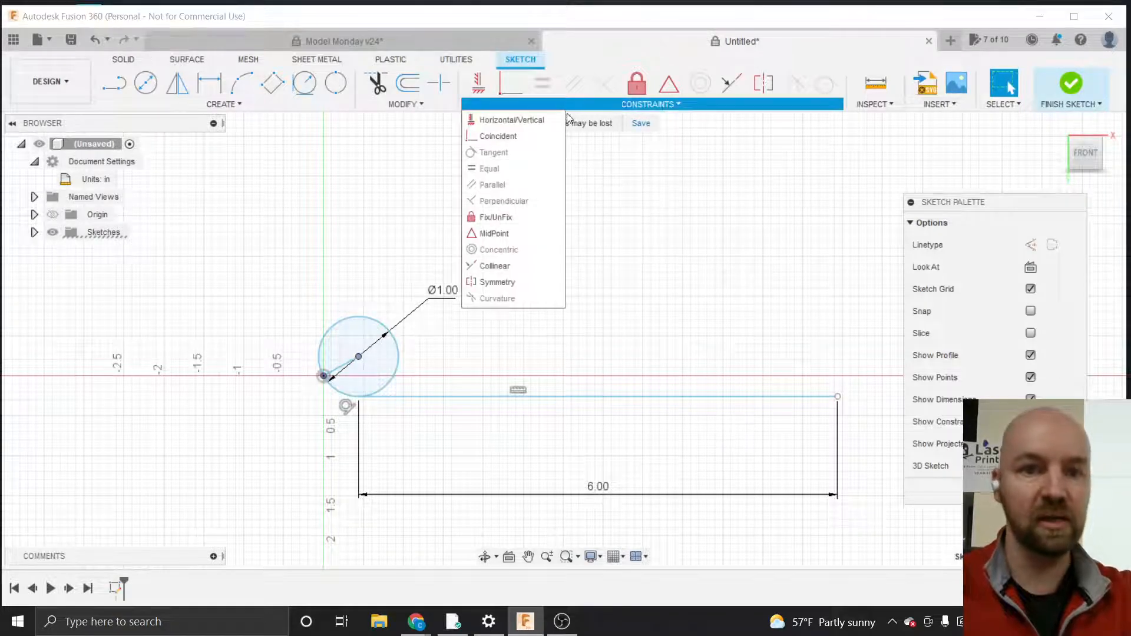
left_click(508, 121)
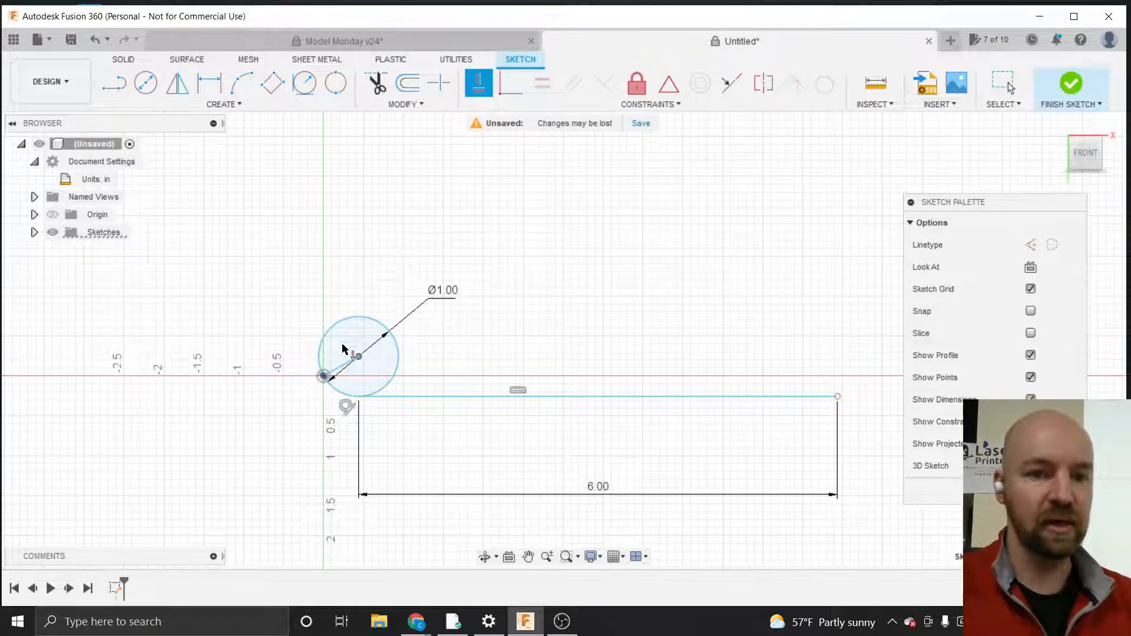
scroll(344, 370, "up", 1)
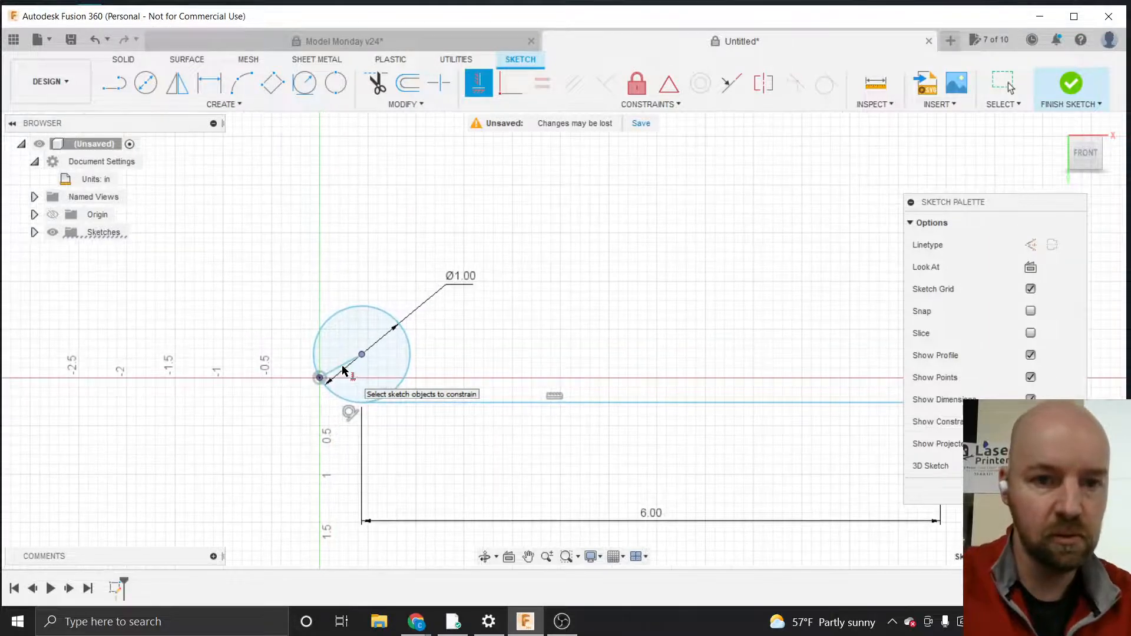
scroll(343, 369, "up", 1)
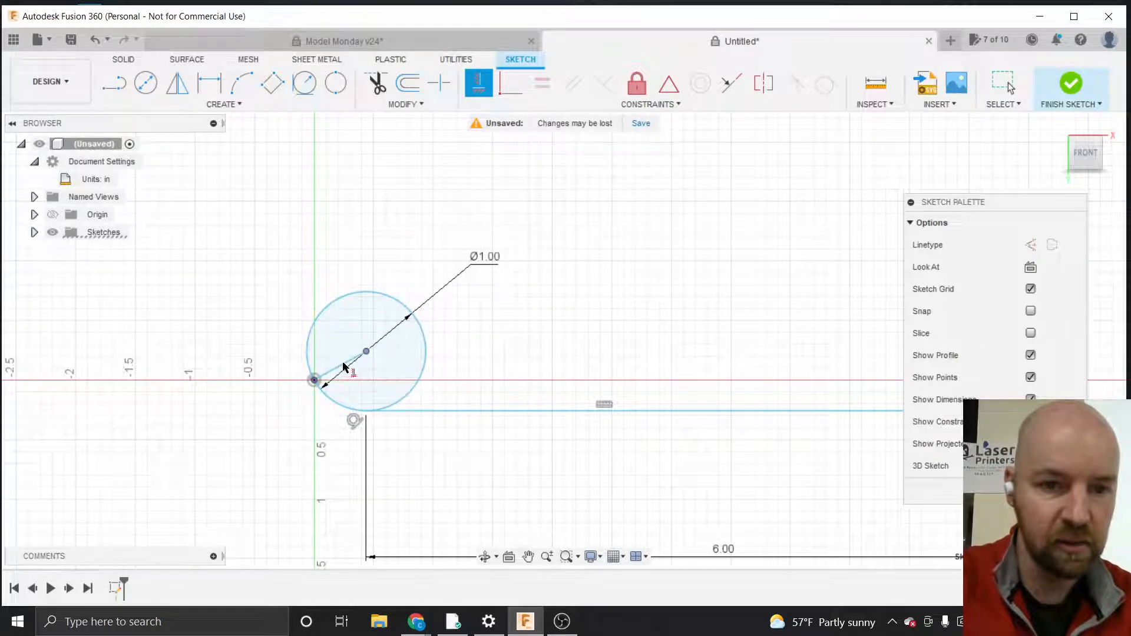
key("Escape")
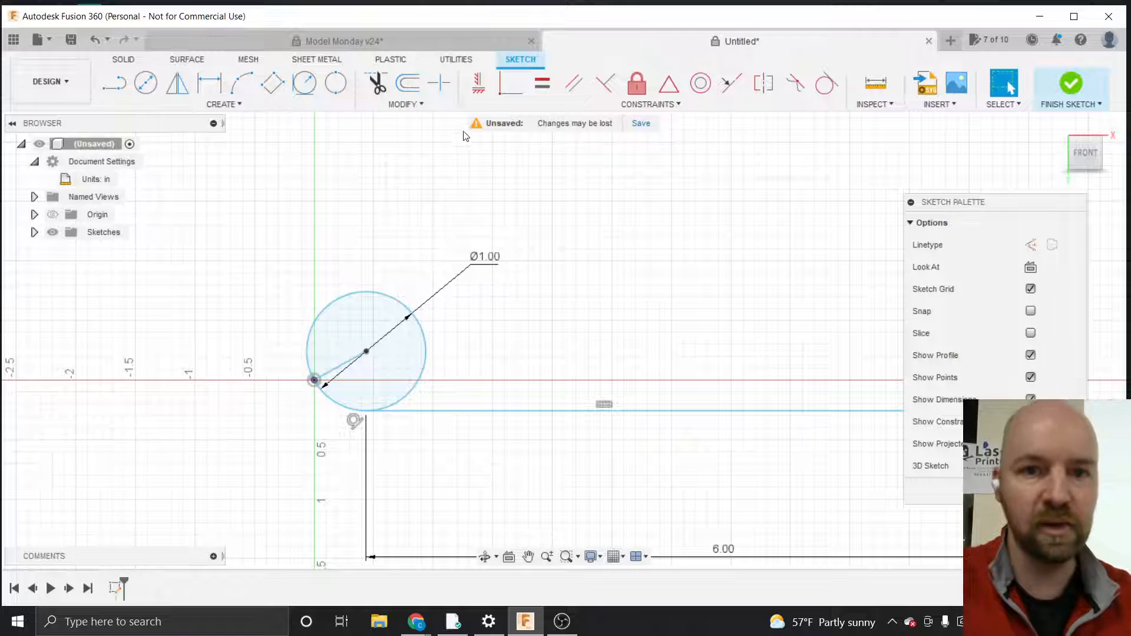
Apply a Horizontal/Vertical constraint to the line from the circle's center to the origin
left_click(605, 100)
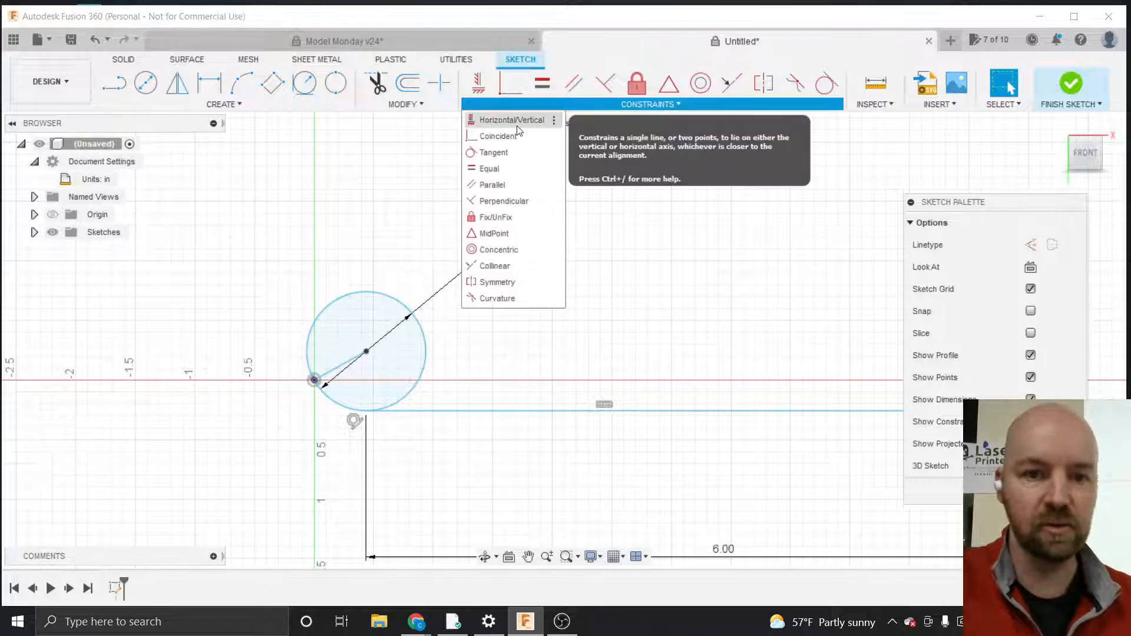
left_click(517, 125)
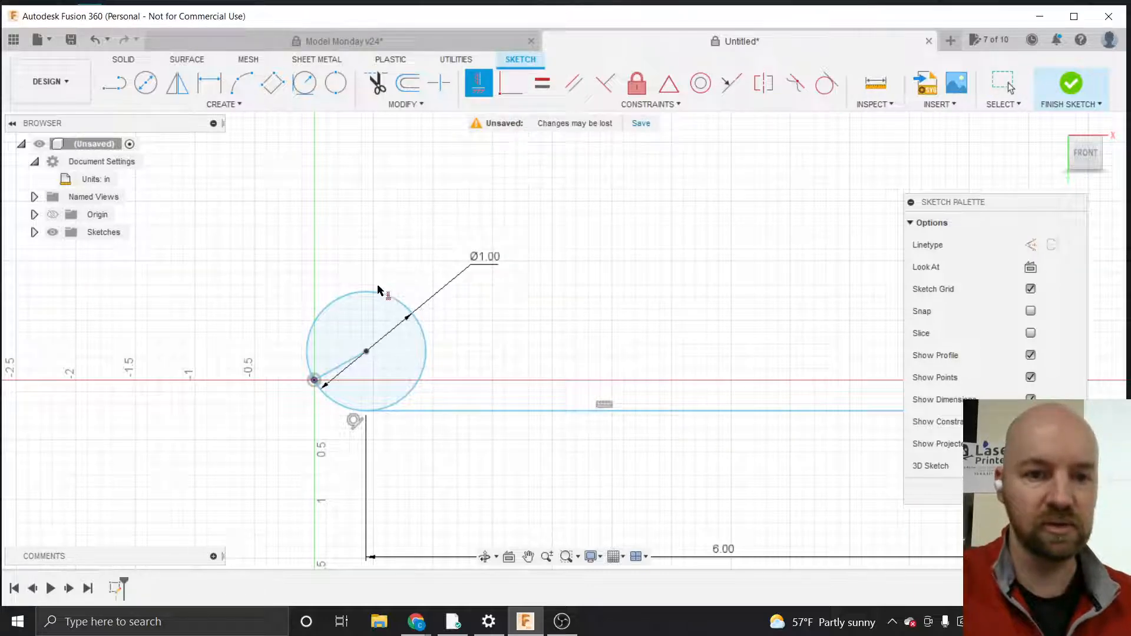
left_click(340, 369)
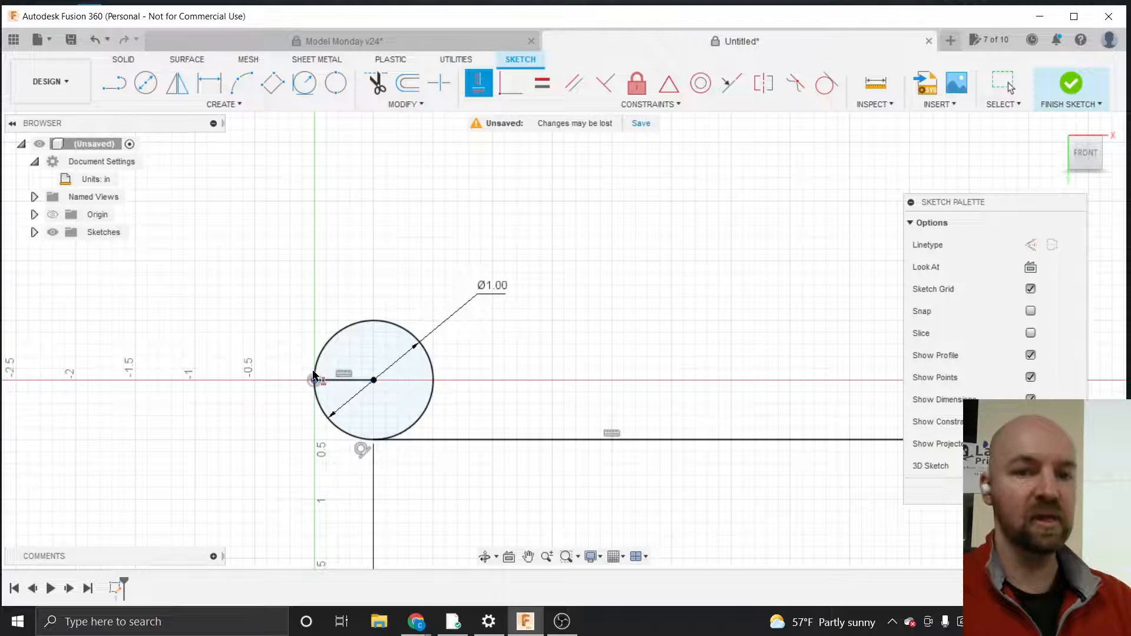
scroll(268, 384, "down", 3)
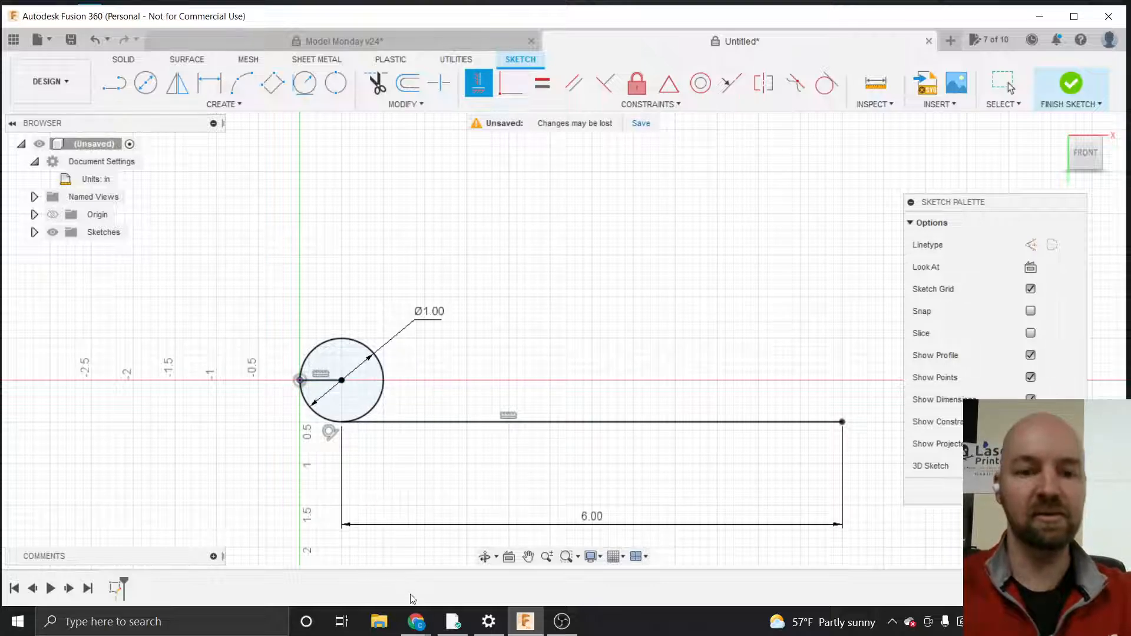
mouse_move(416, 620)
left_click(457, 575)
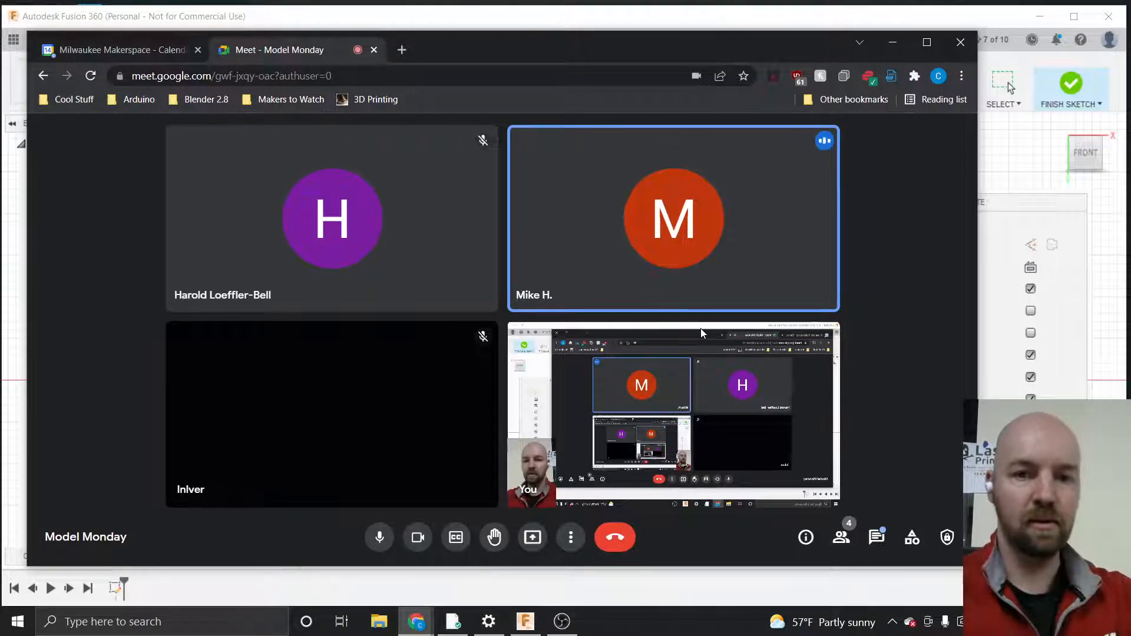
left_click(522, 21)
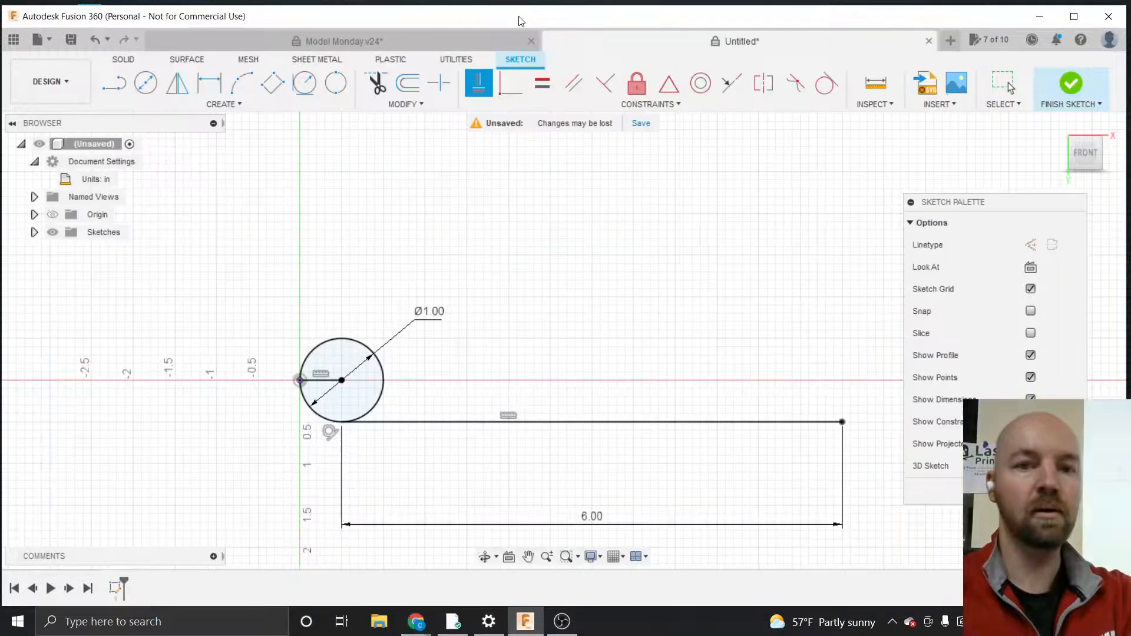
scroll(316, 386, "up", 3)
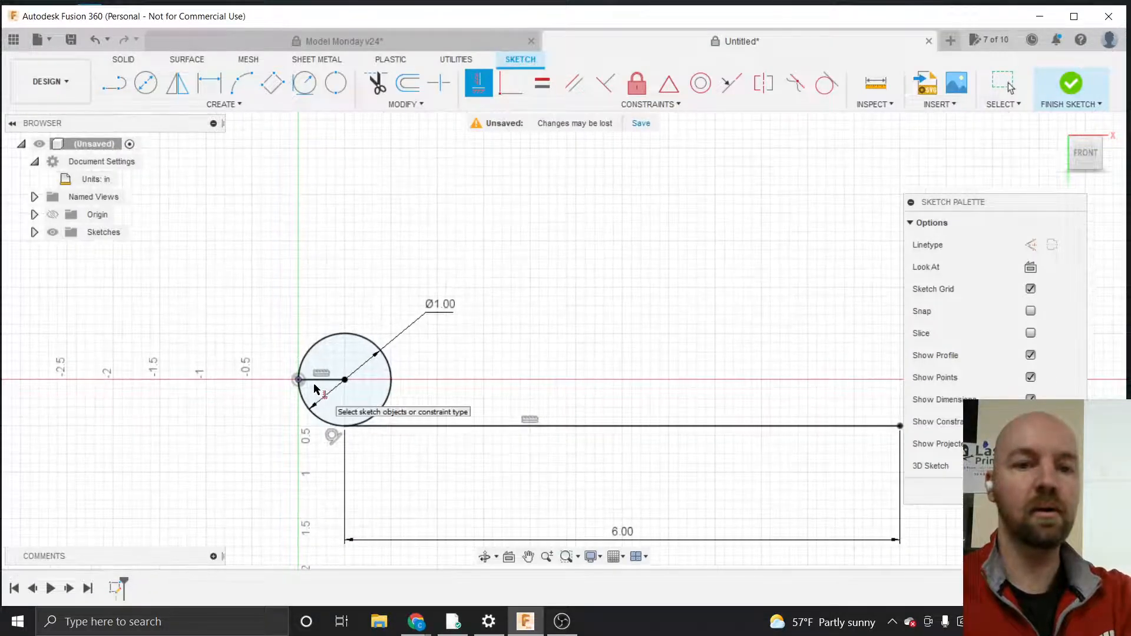
scroll(317, 389, "up", 2)
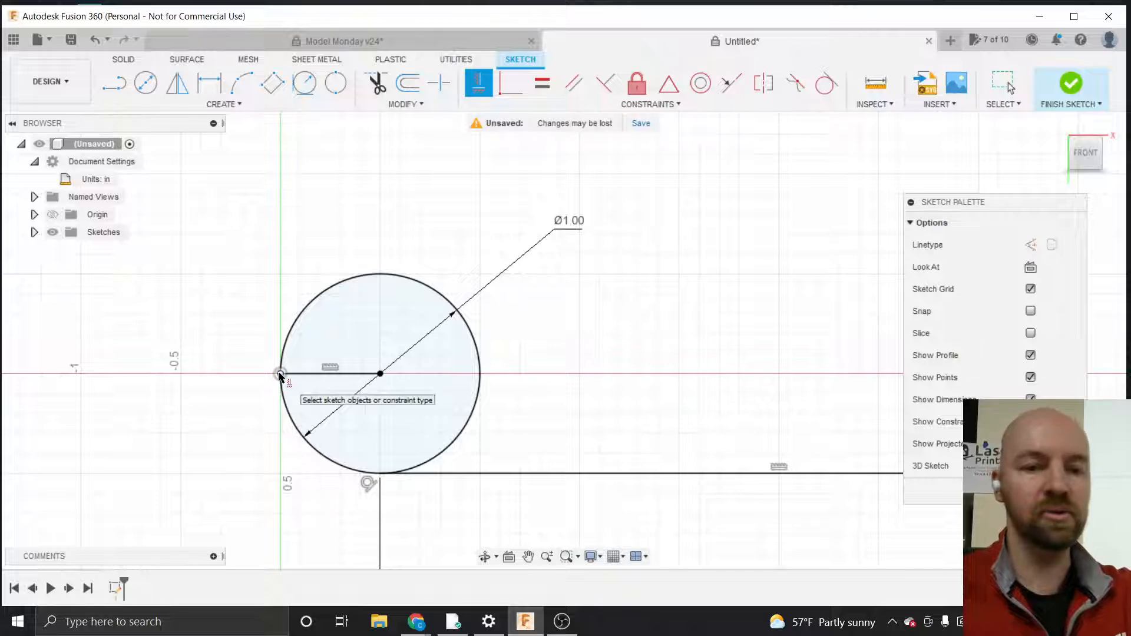
scroll(279, 374, "up", 3)
scroll(281, 374, "up", 3)
scroll(291, 348, "down", 4)
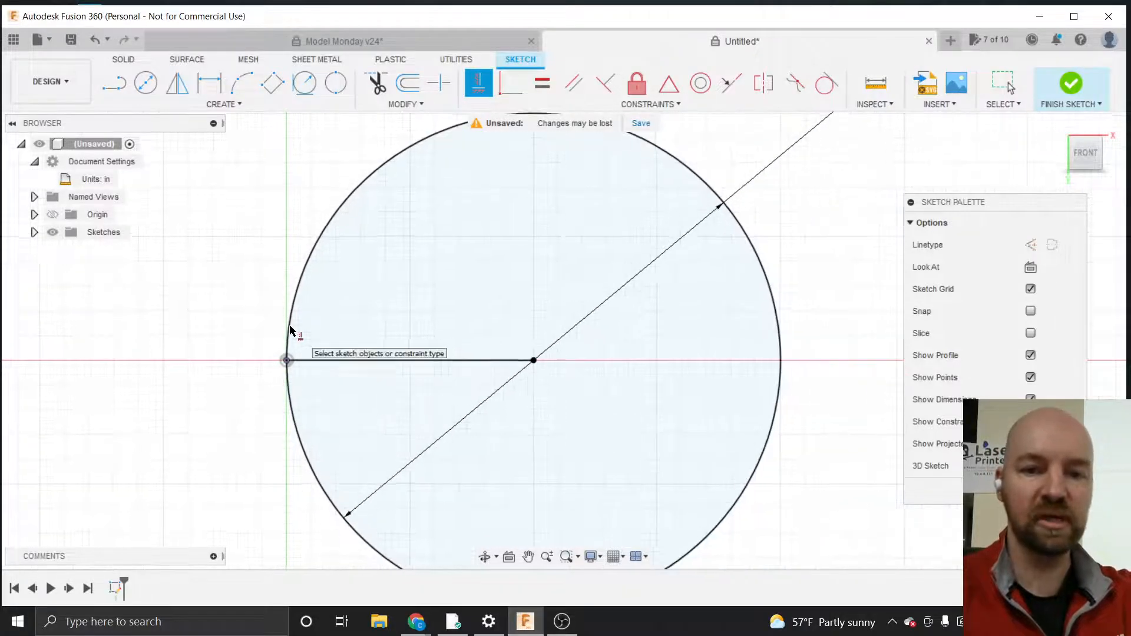
Examine closely where the circle's bottom meets the horizontal tangent line and the vertical line
scroll(318, 368, "down", 1)
scroll(425, 492, "up", 5)
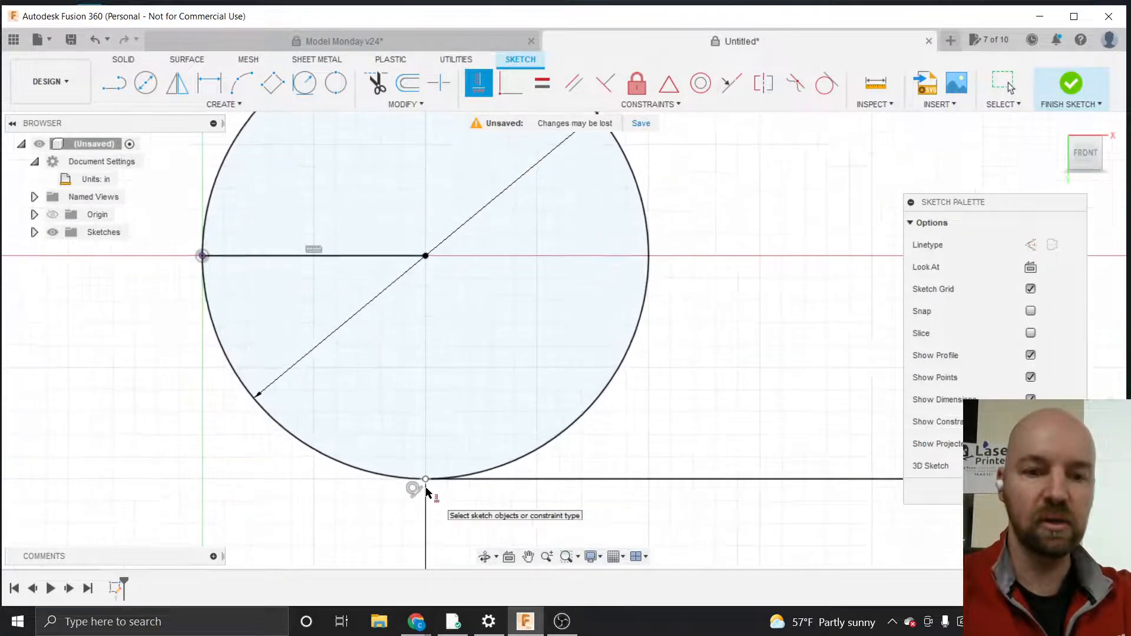
scroll(426, 492, "up", 2)
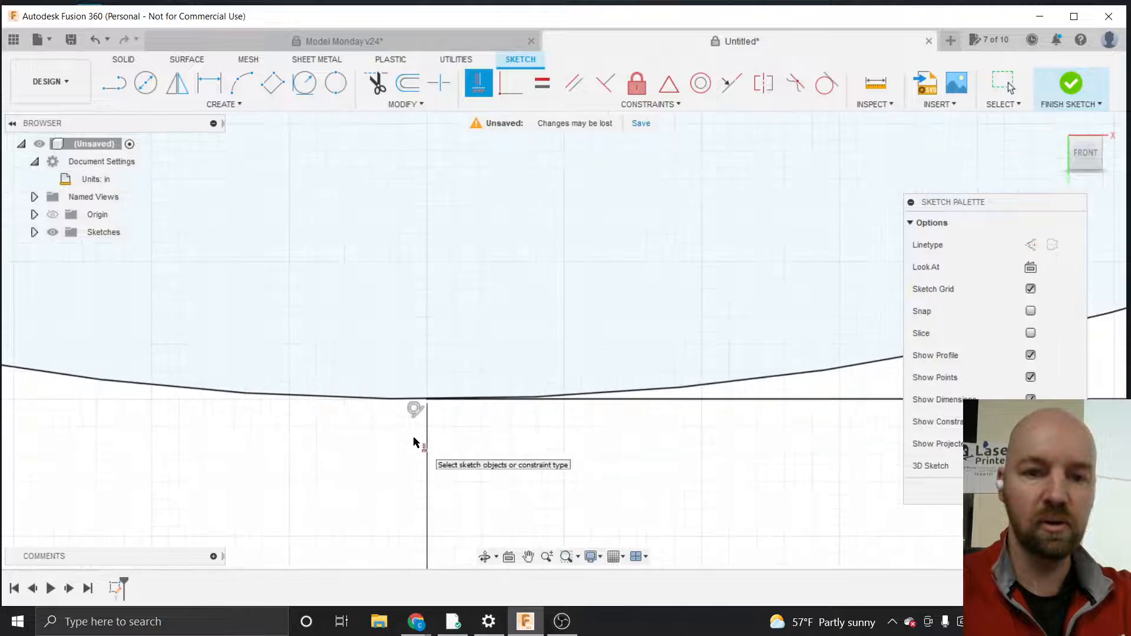
scroll(414, 442, "up", 3)
scroll(448, 328, "up", 5)
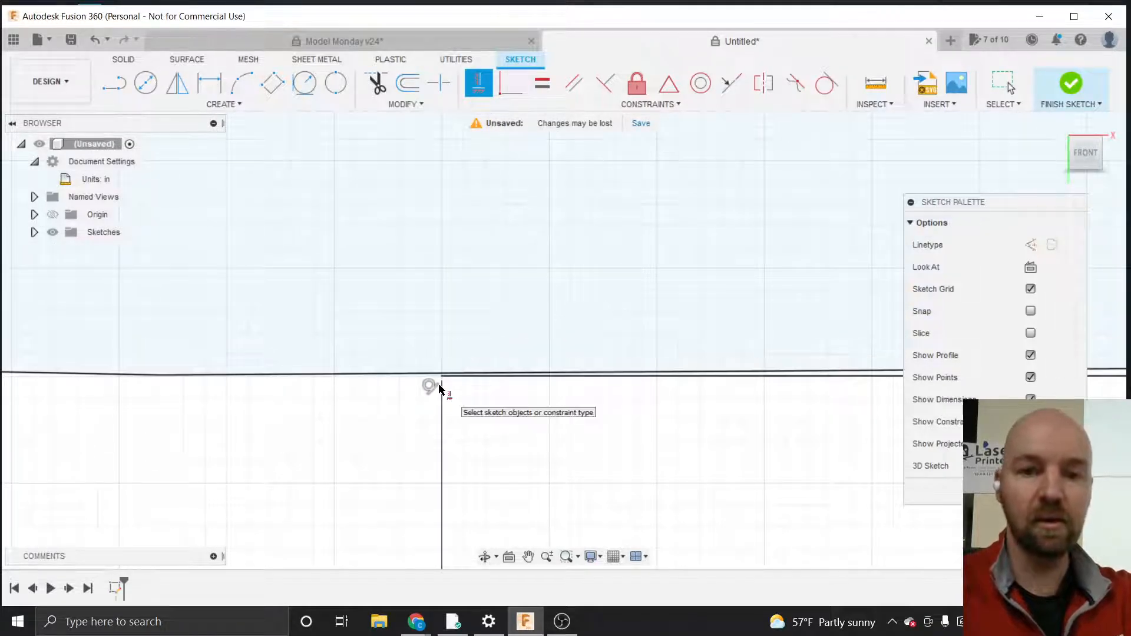
scroll(446, 387, "up", 3)
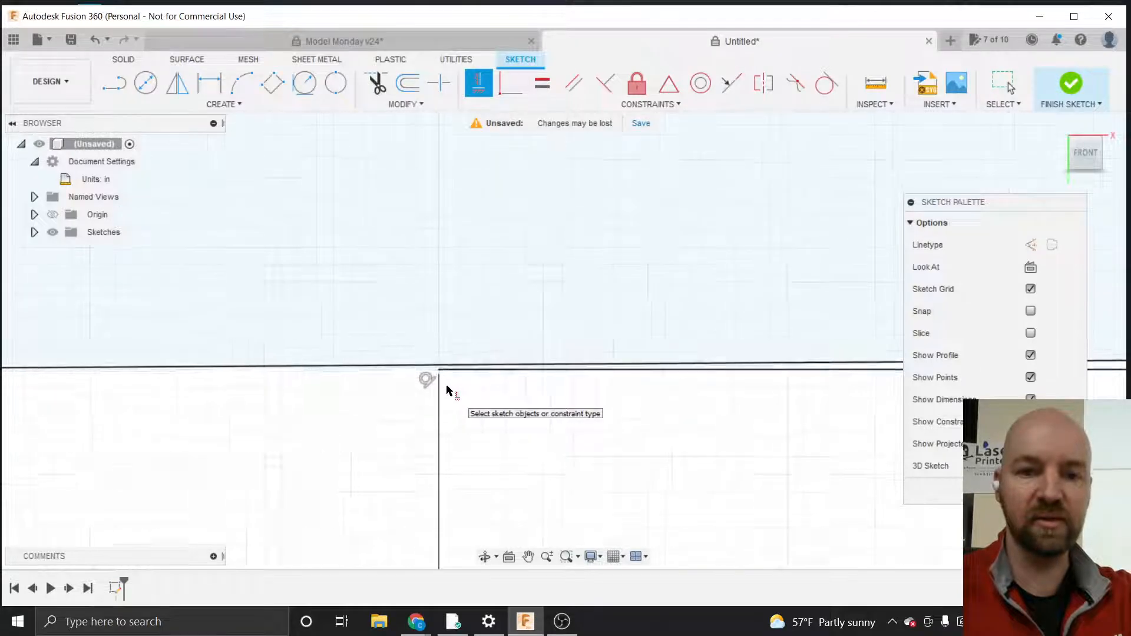
scroll(448, 389, "down", 5)
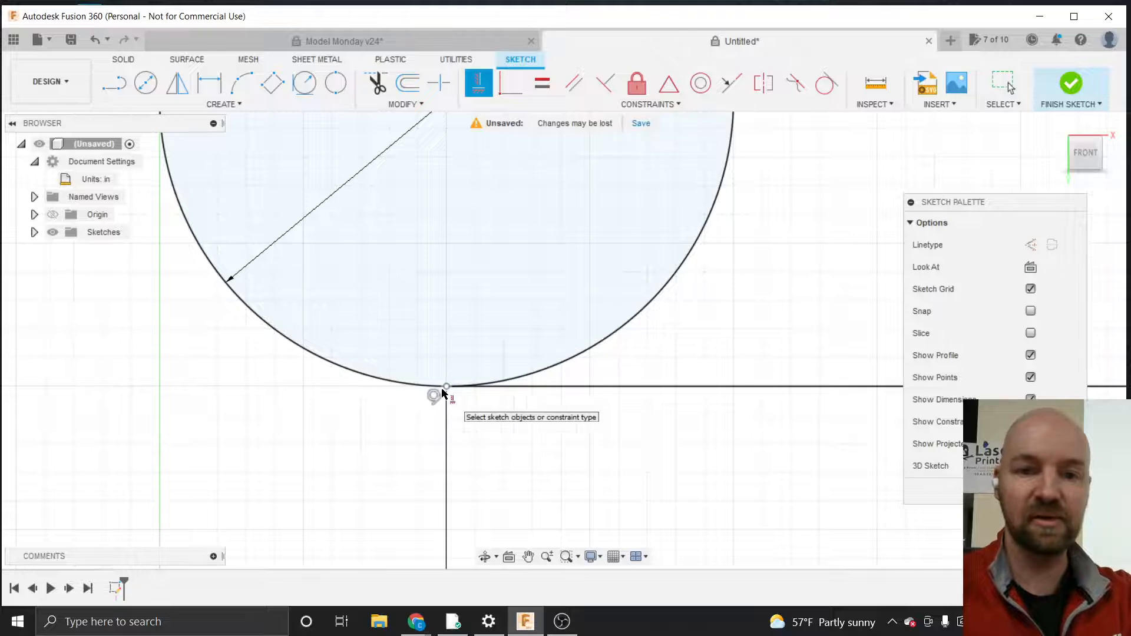
scroll(443, 392, "up", 10)
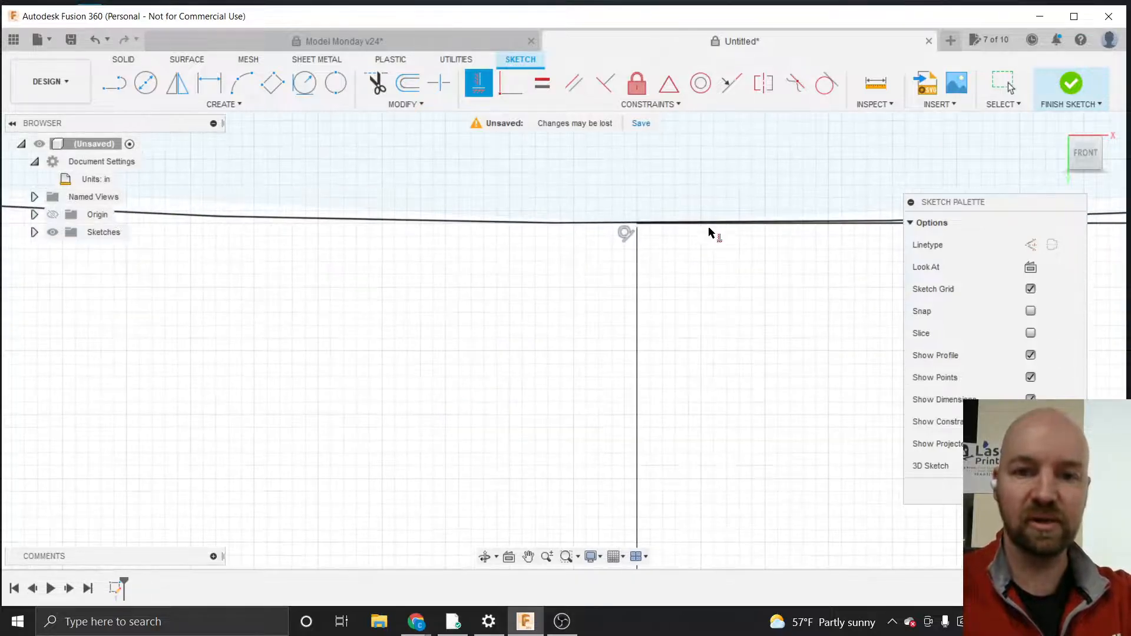
scroll(709, 202, "up", 5)
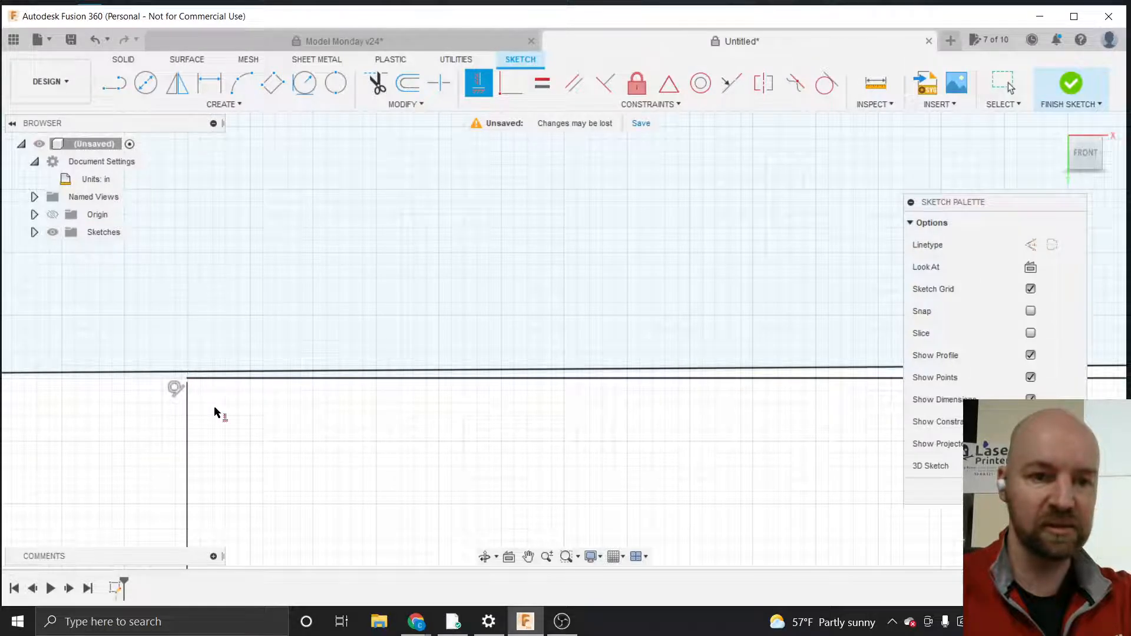
scroll(216, 412, "down", 5)
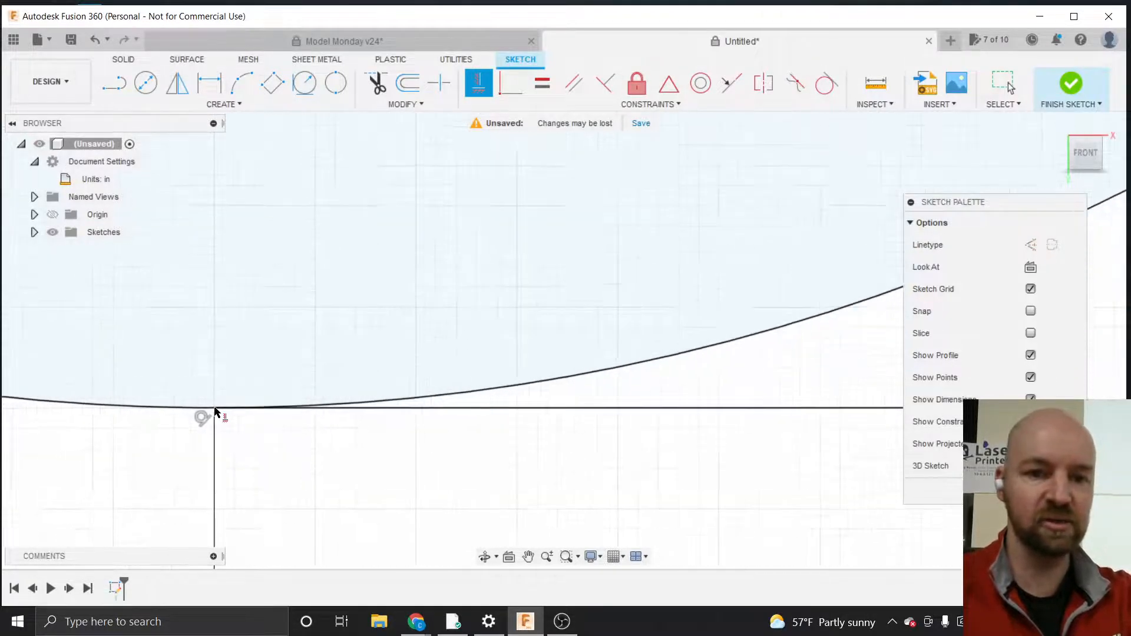
scroll(216, 413, "down", 6)
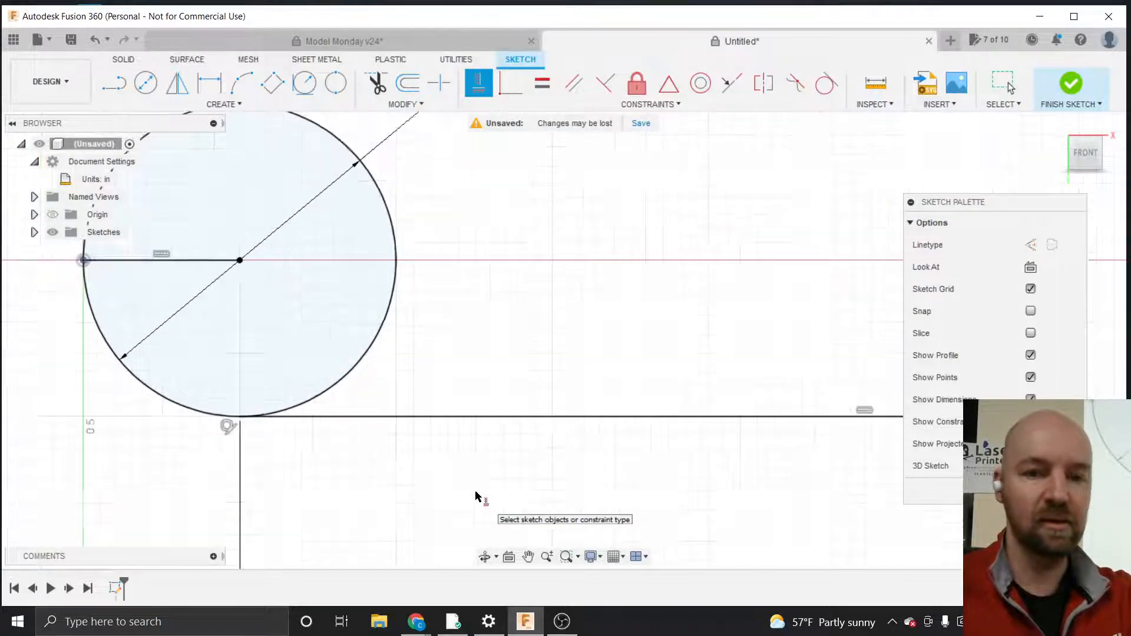
scroll(476, 497, "down", 3)
scroll(255, 287, "down", 3)
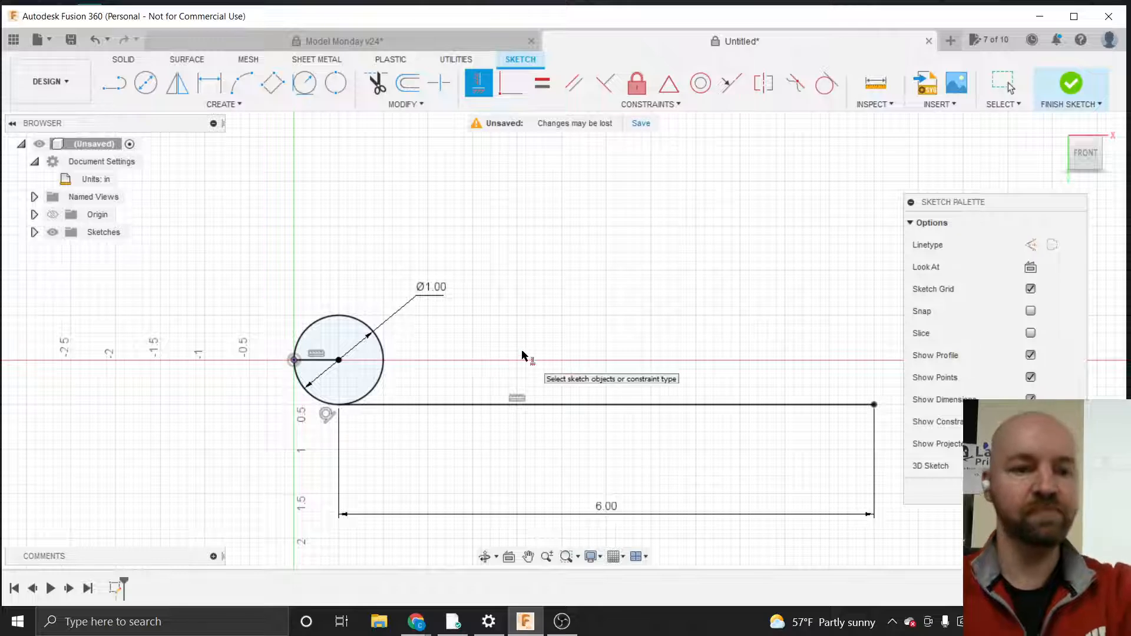
key("Escape")
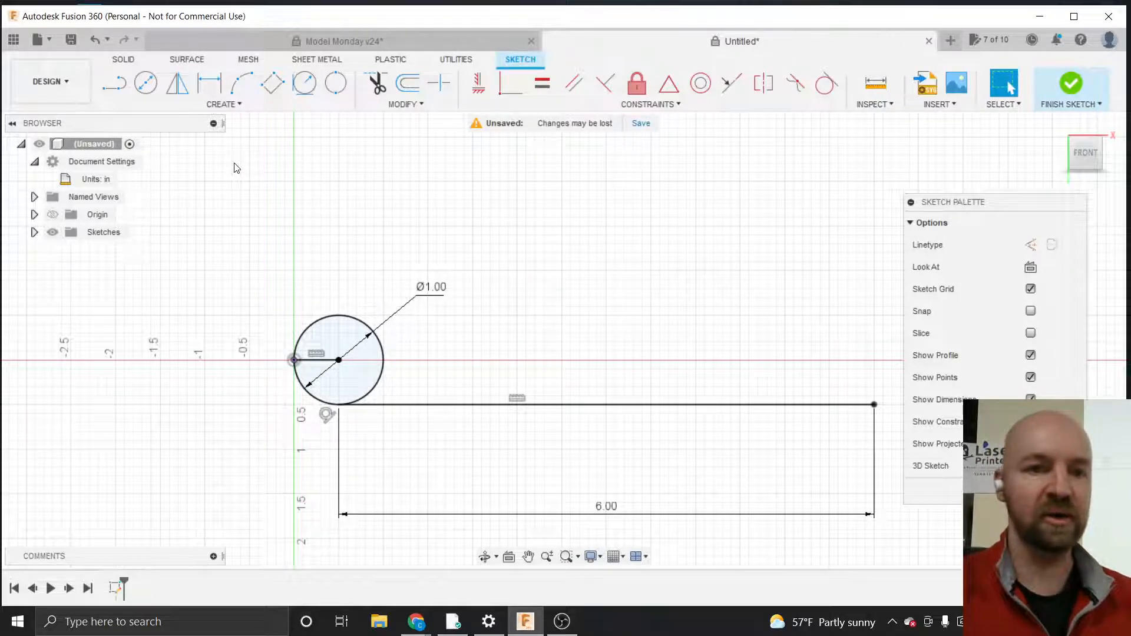
Start a Fit Point Spline from a point on the circle's upper-left edge to a point above and right of the circle
left_click(234, 106)
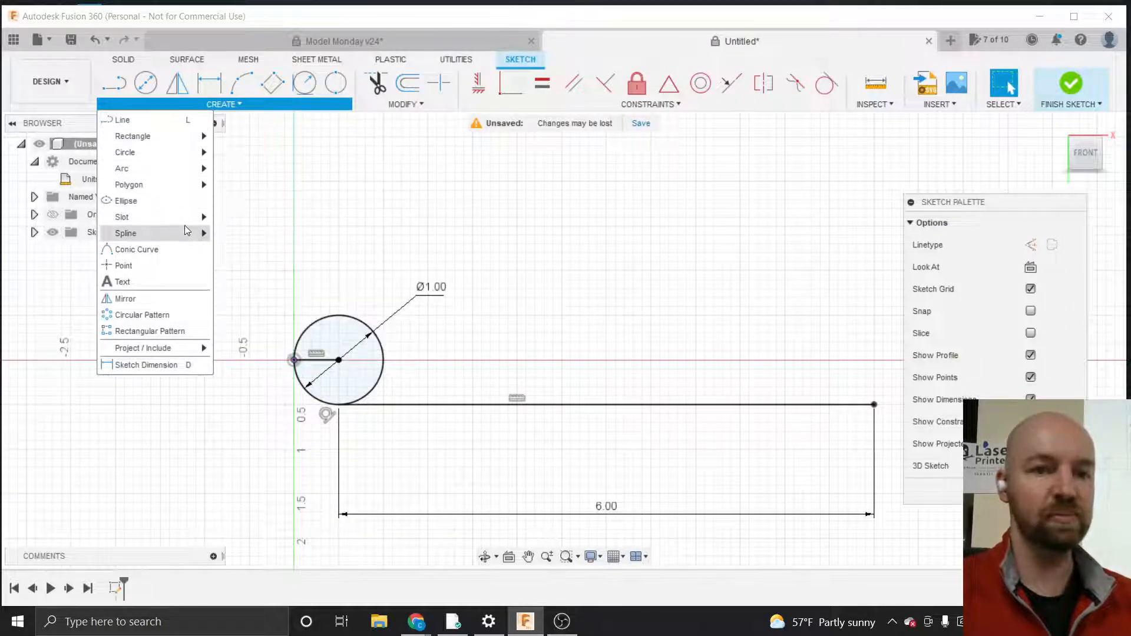
mouse_move(186, 231)
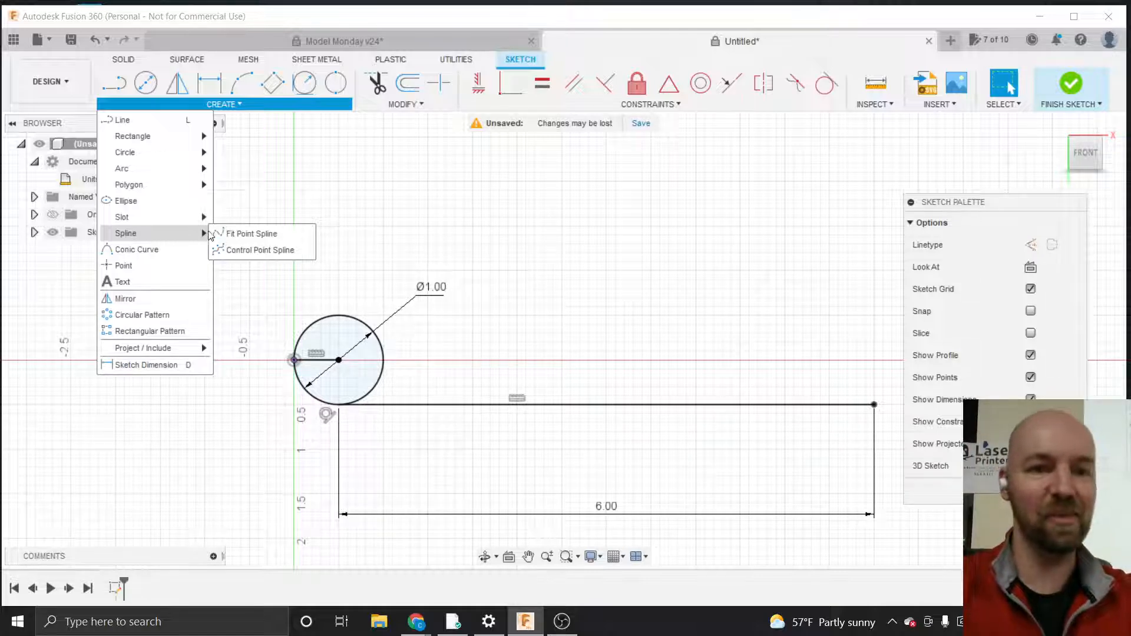
left_click(246, 236)
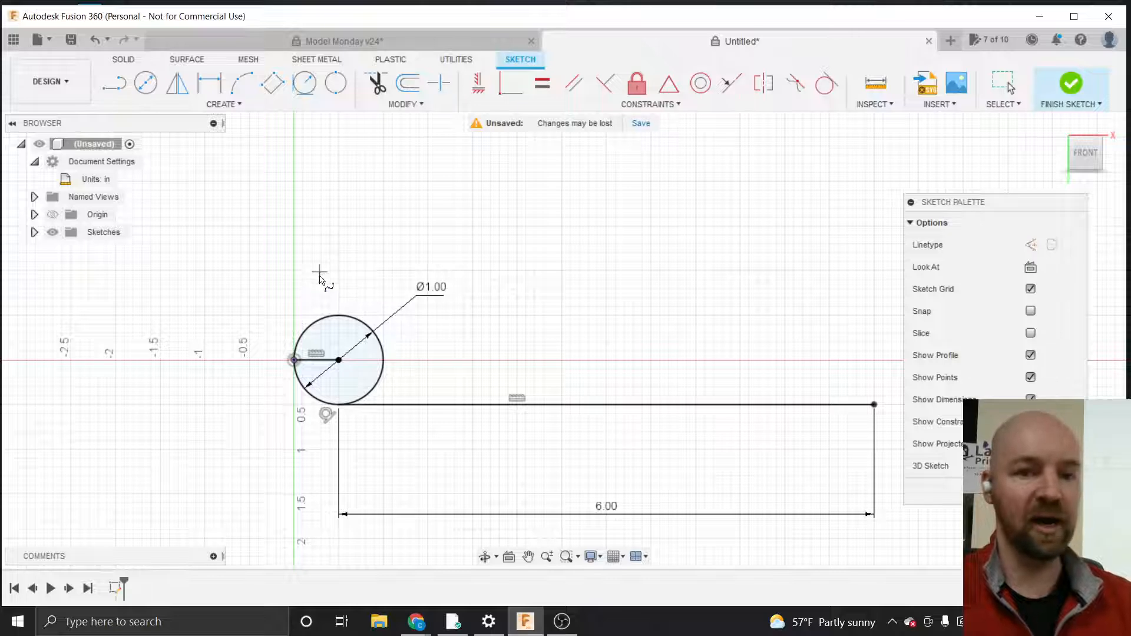
left_click(320, 320)
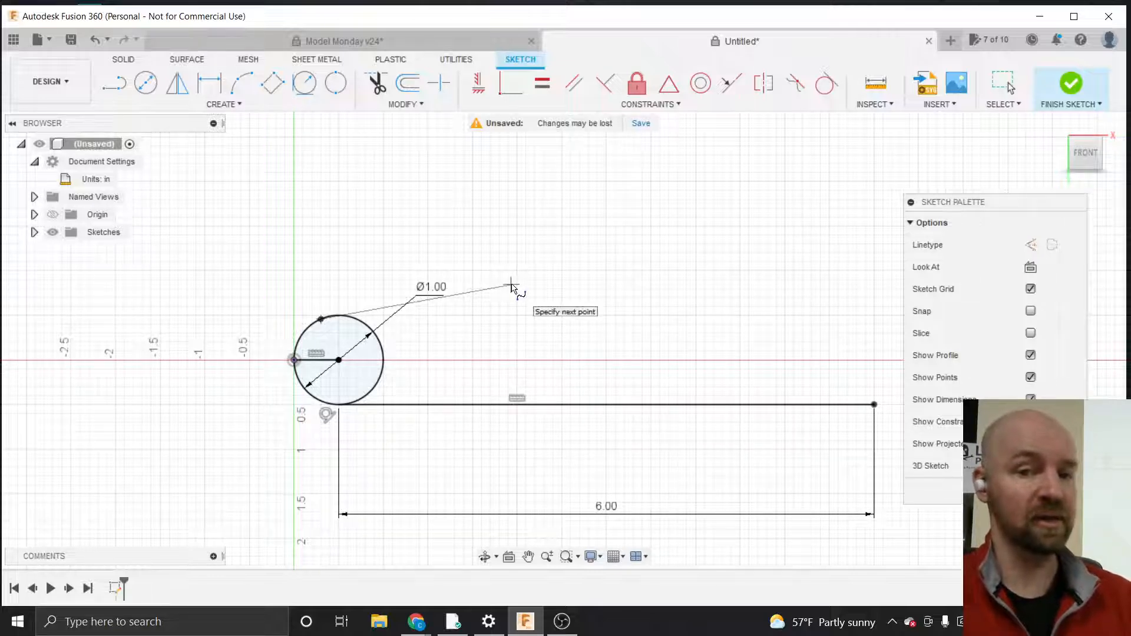
left_click(511, 285)
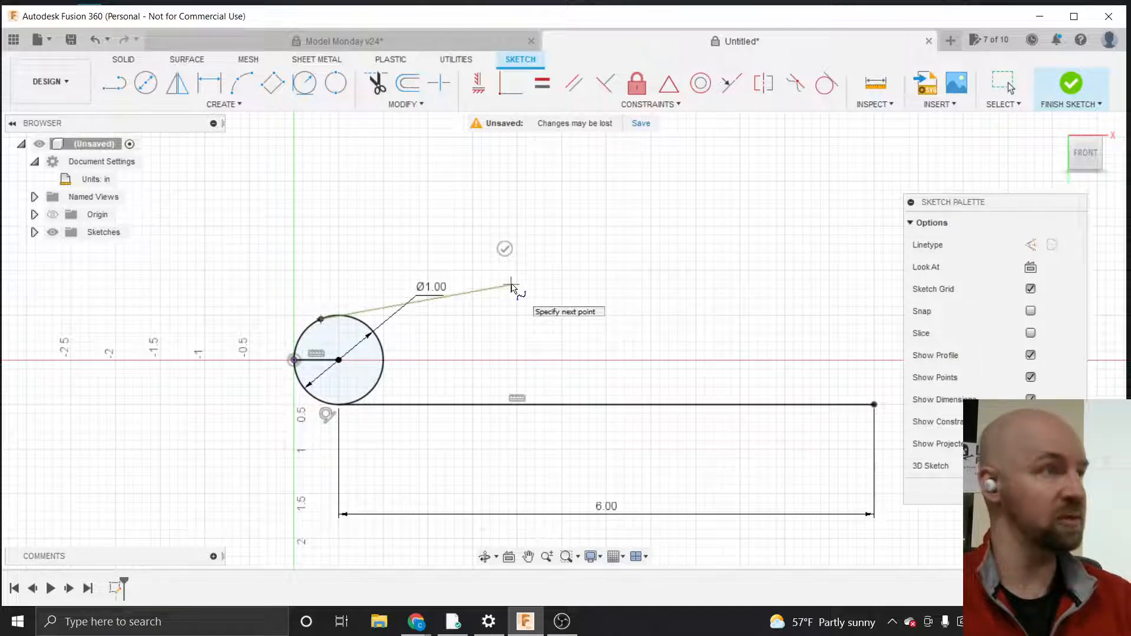
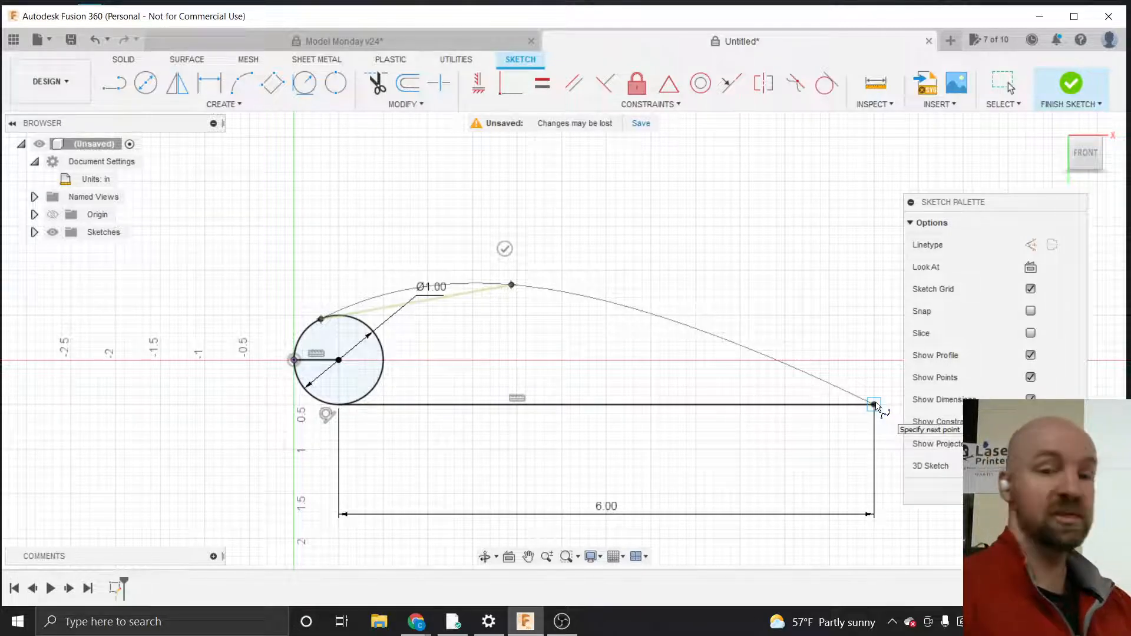
Place the spline's last fit point at the right end of the horizontal tangent line and finish the spline
left_click(874, 405)
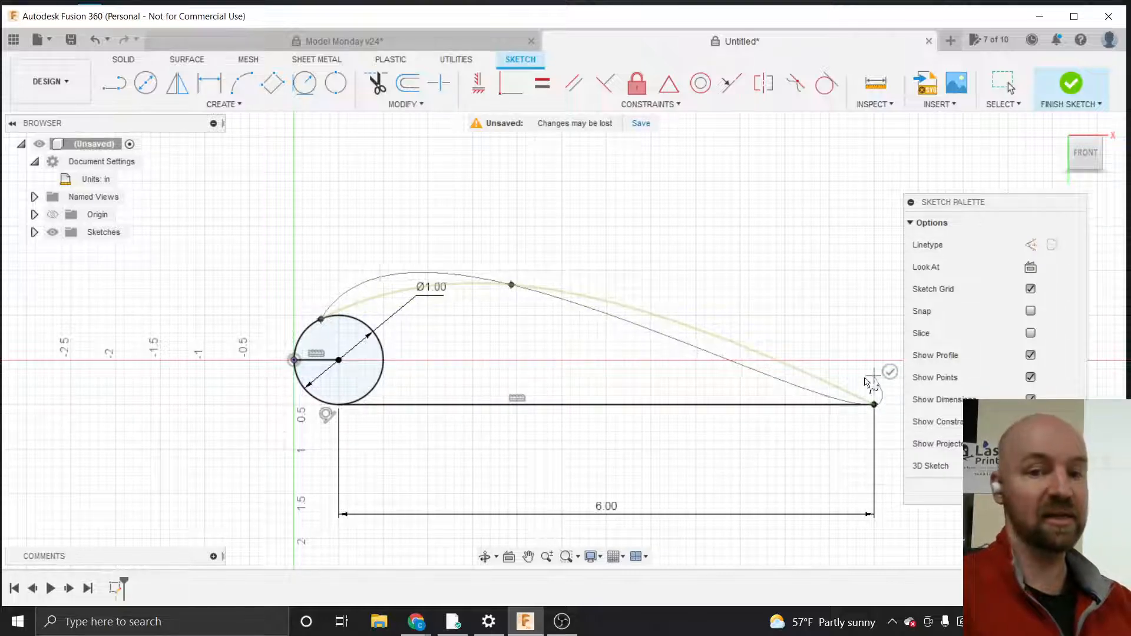
scroll(359, 421, "down", 3)
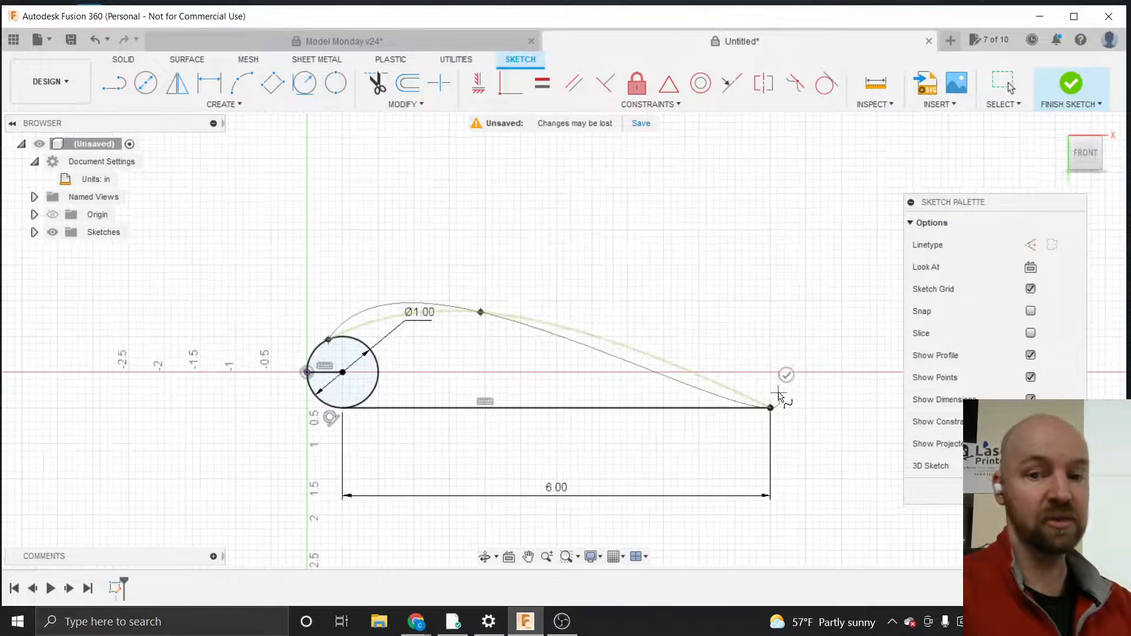
scroll(780, 396, "up", 3)
scroll(778, 394, "up", 1)
scroll(779, 394, "down", 1)
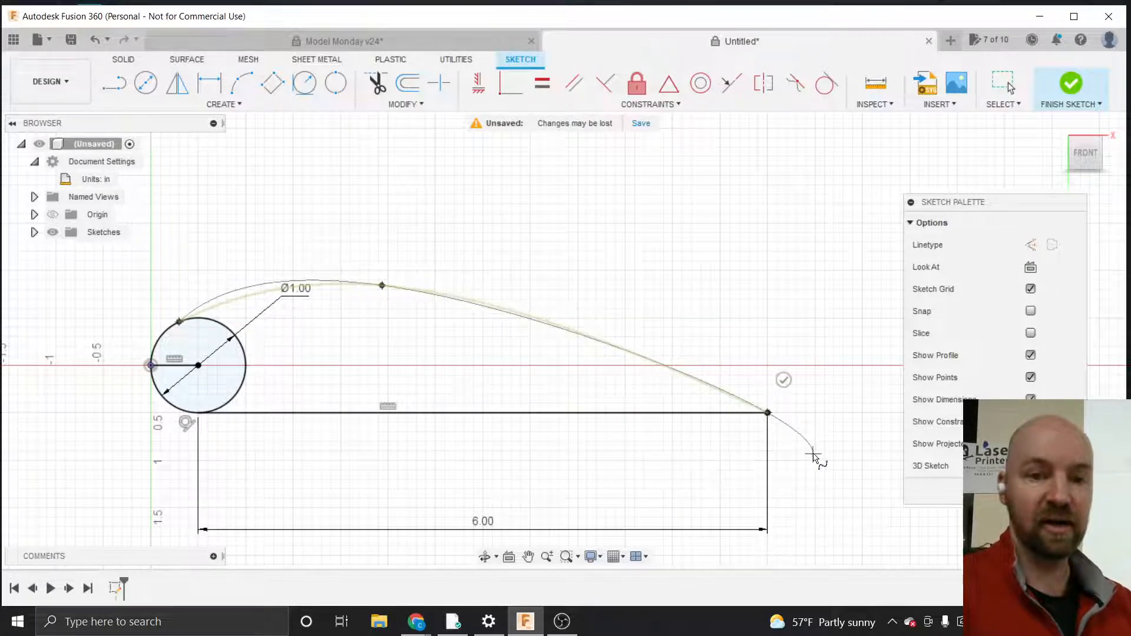
left_click(783, 378)
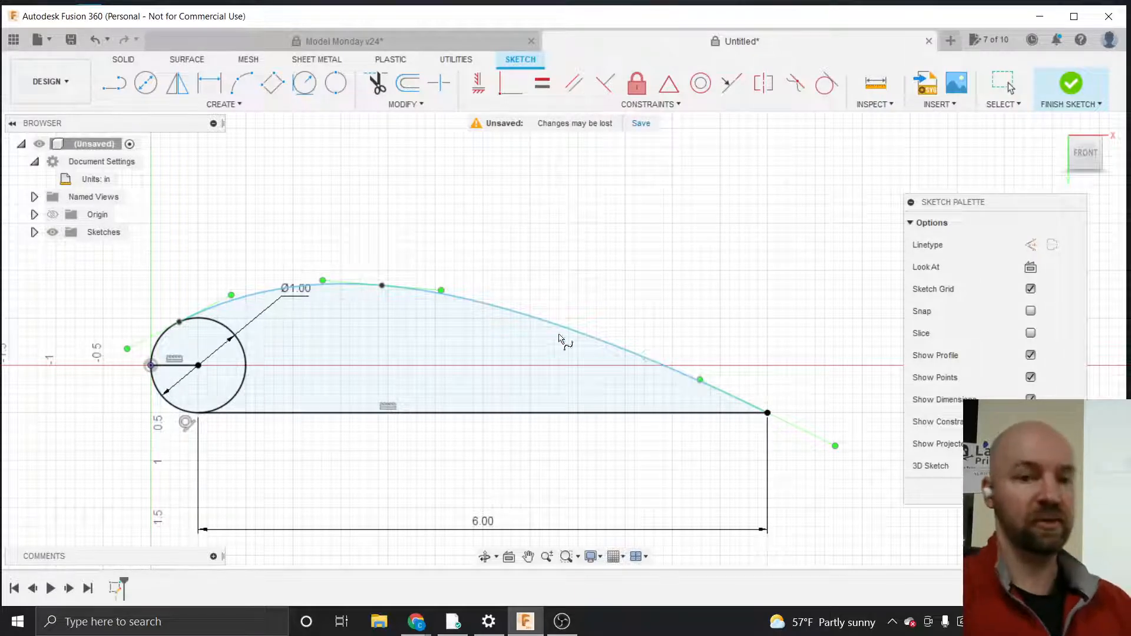
Apply a Curvature constraint between the circle and the start of the spline
left_click(381, 285)
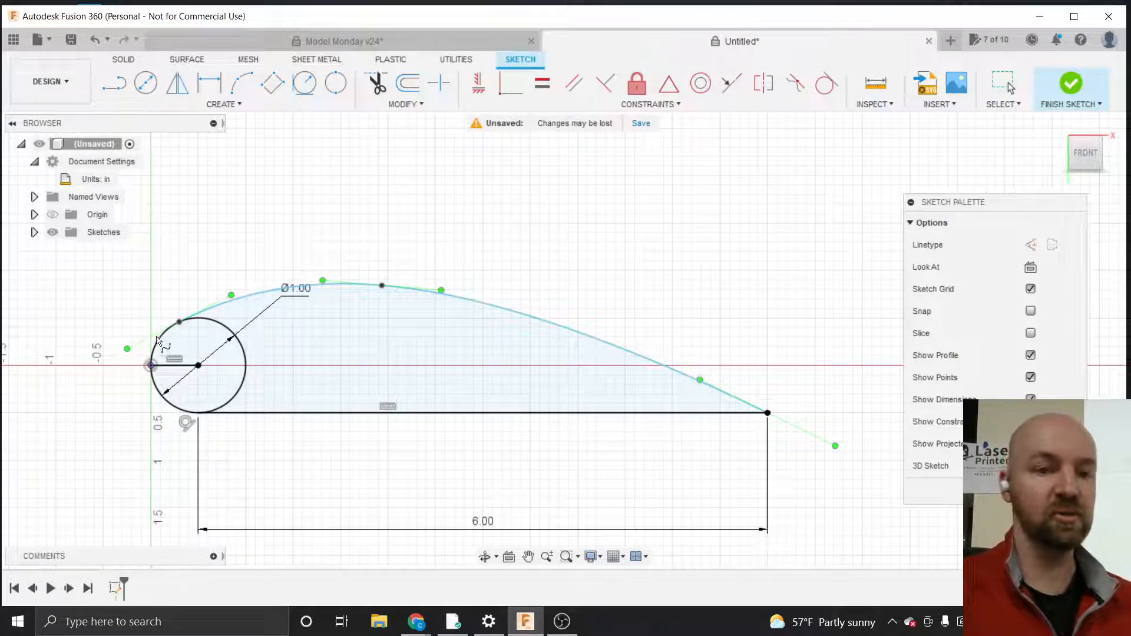
scroll(131, 352, "up", 2)
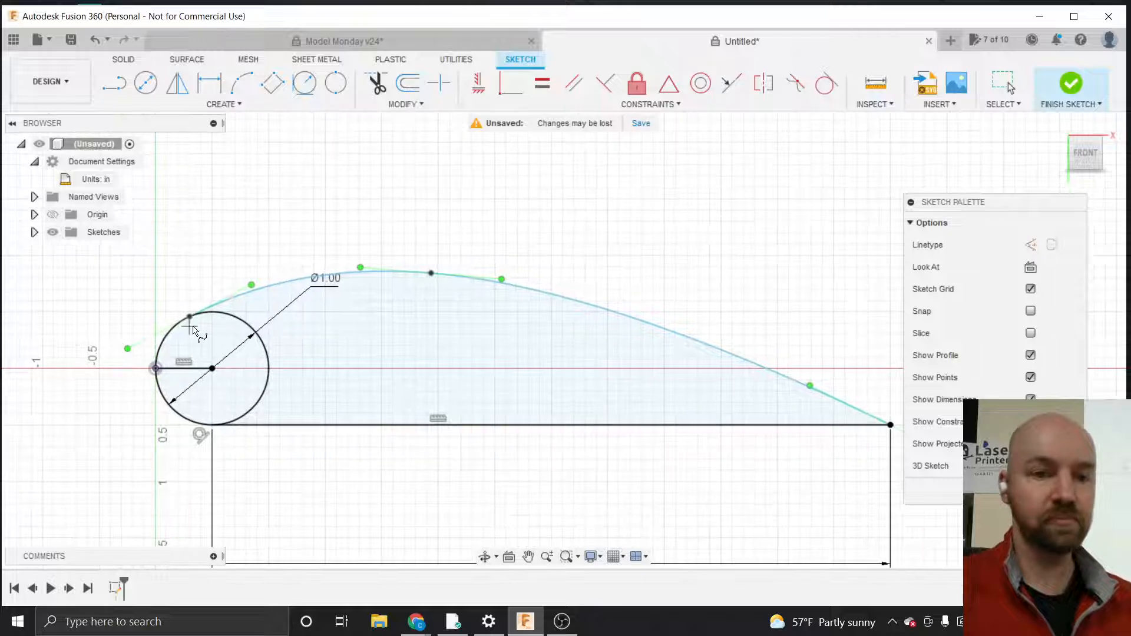
left_click(222, 303)
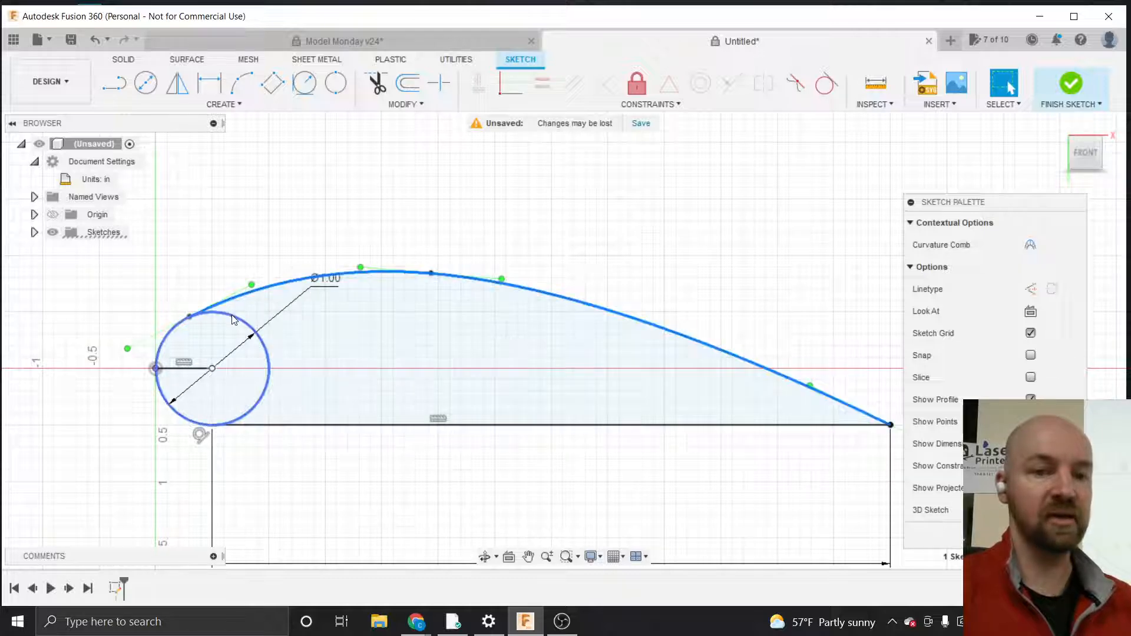
left_click(232, 315)
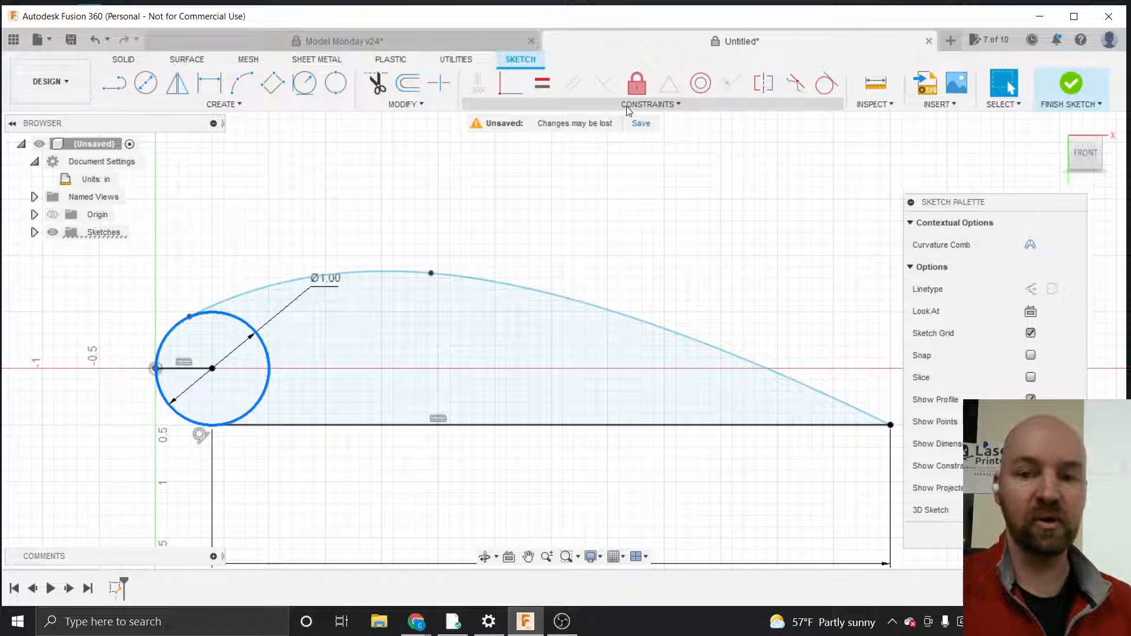
left_click(627, 106)
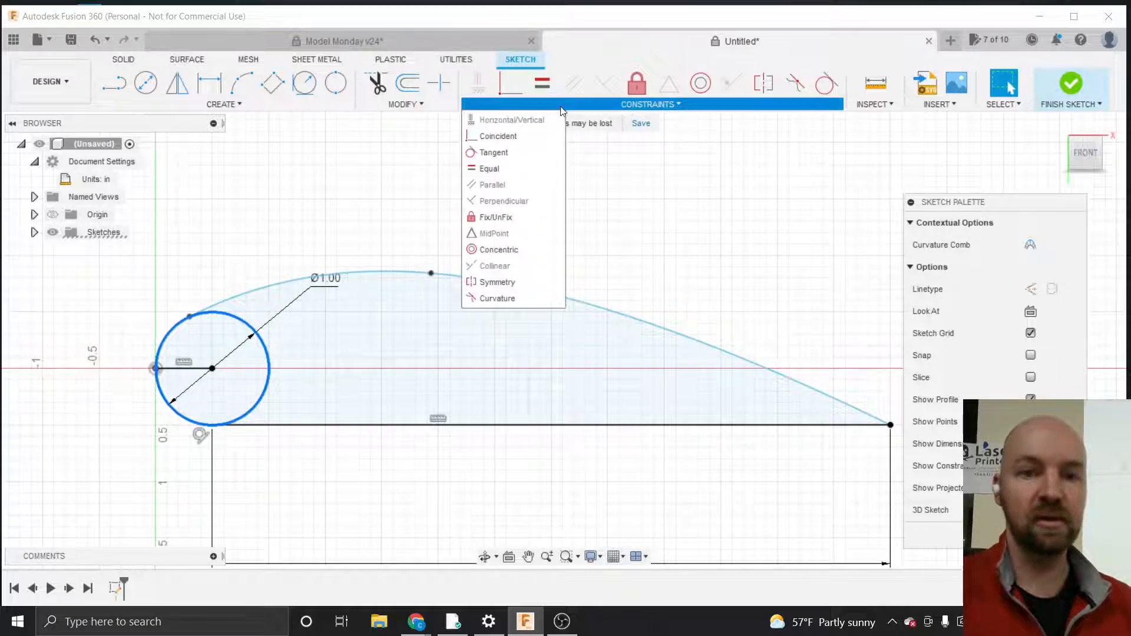
left_click(498, 153)
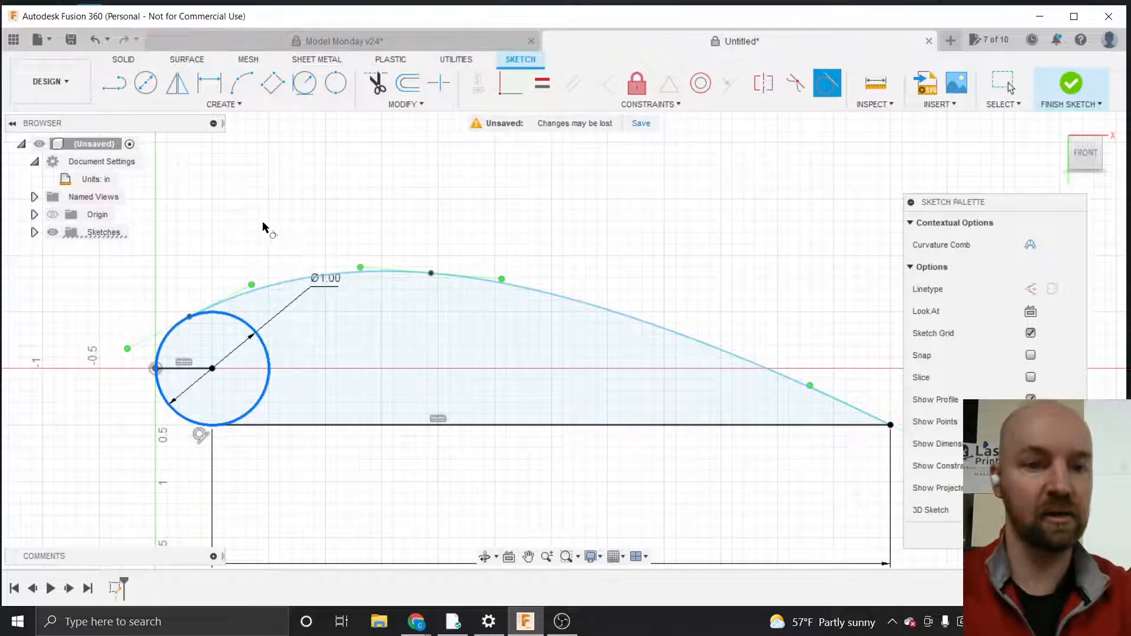
key("Escape")
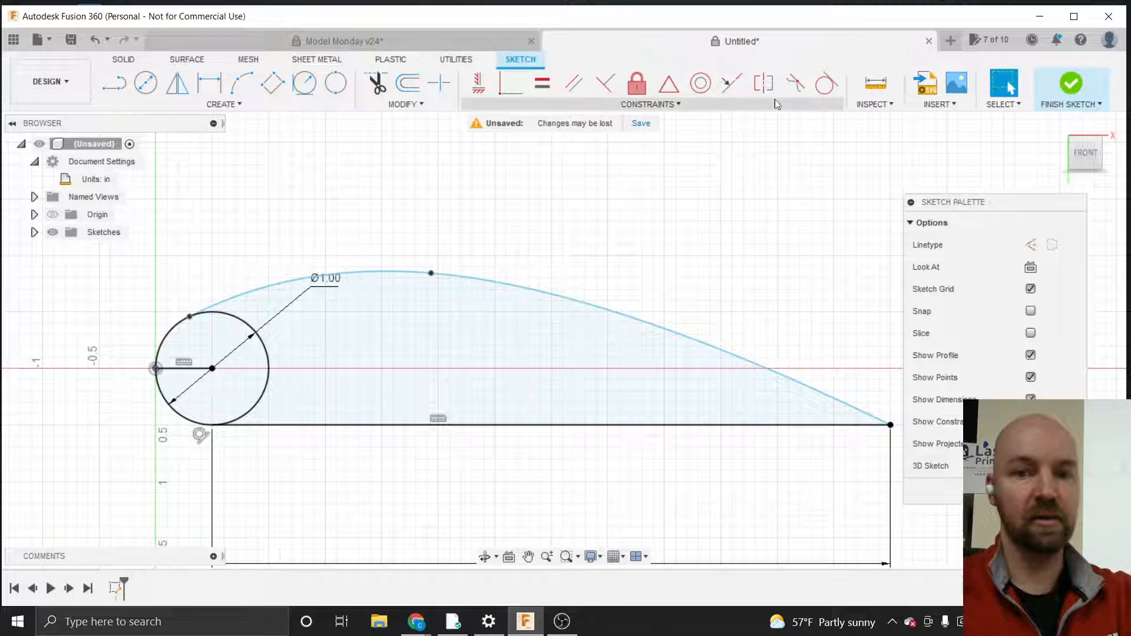
left_click(827, 85)
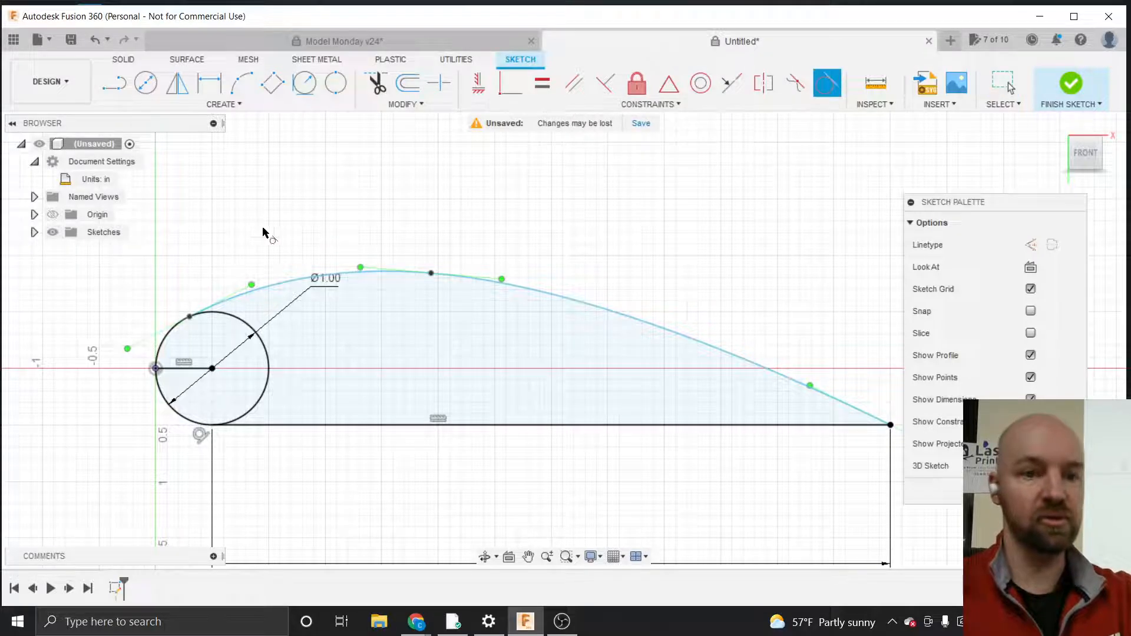
left_click(242, 322)
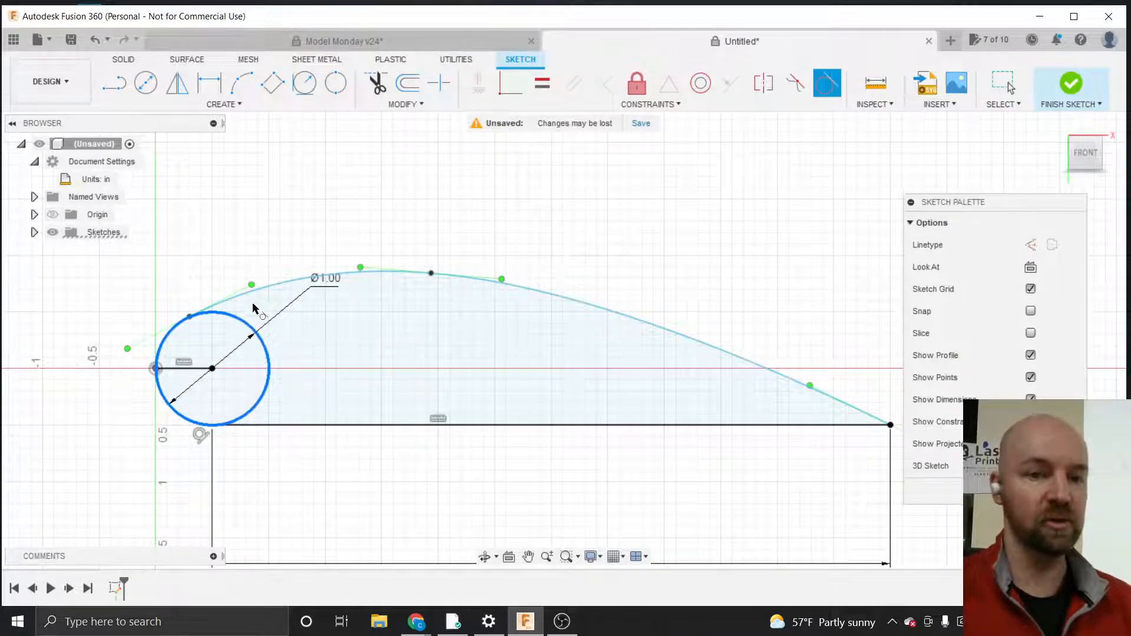
left_click(257, 296)
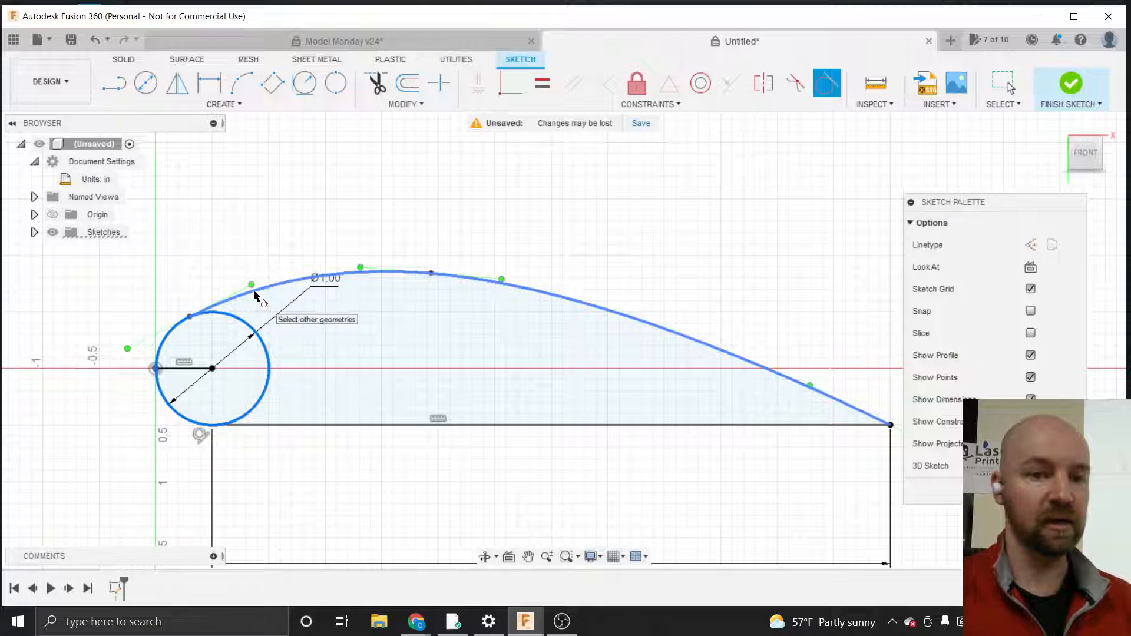
left_click(255, 295)
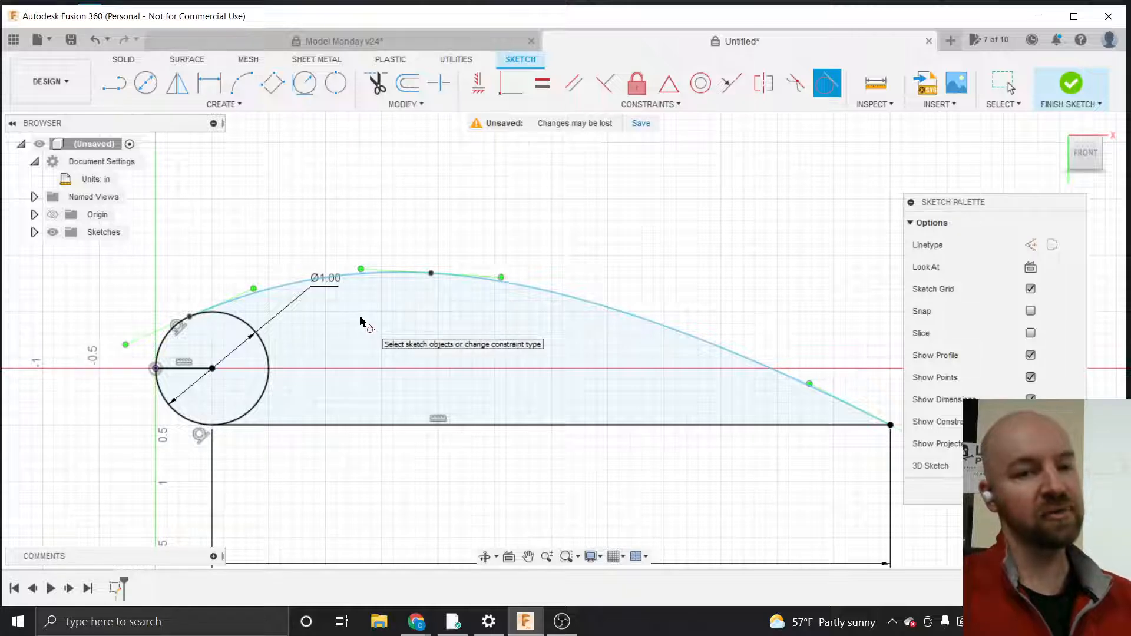
Dimension the length of the spline's tangent handle at the circle, try setting it to 1, and undo that change
left_click(241, 299)
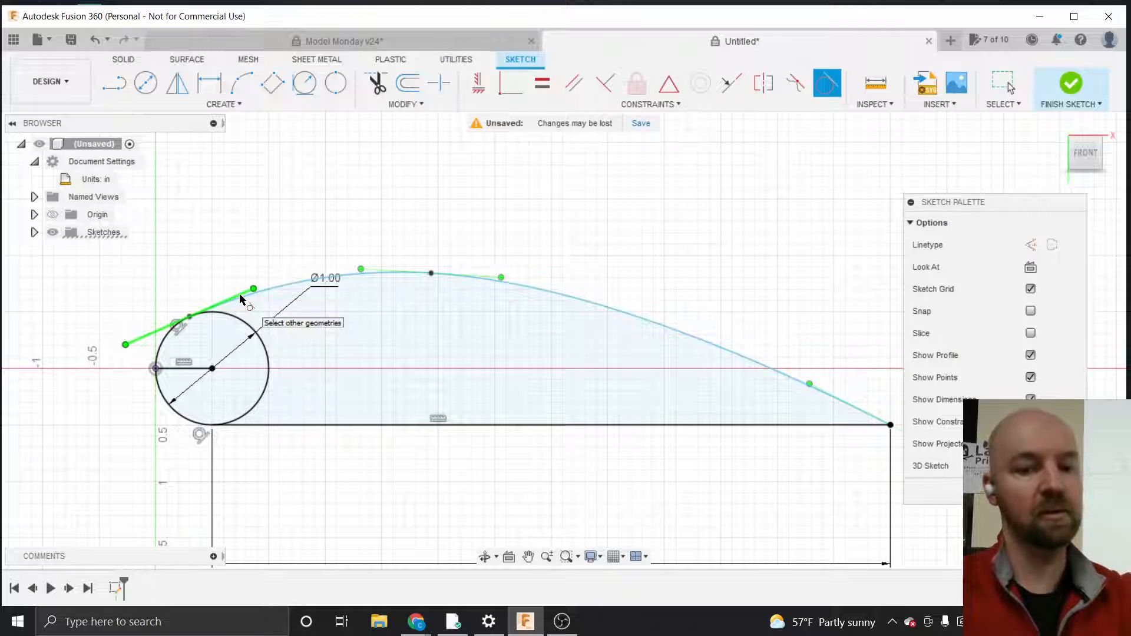
key("d")
left_click(238, 294)
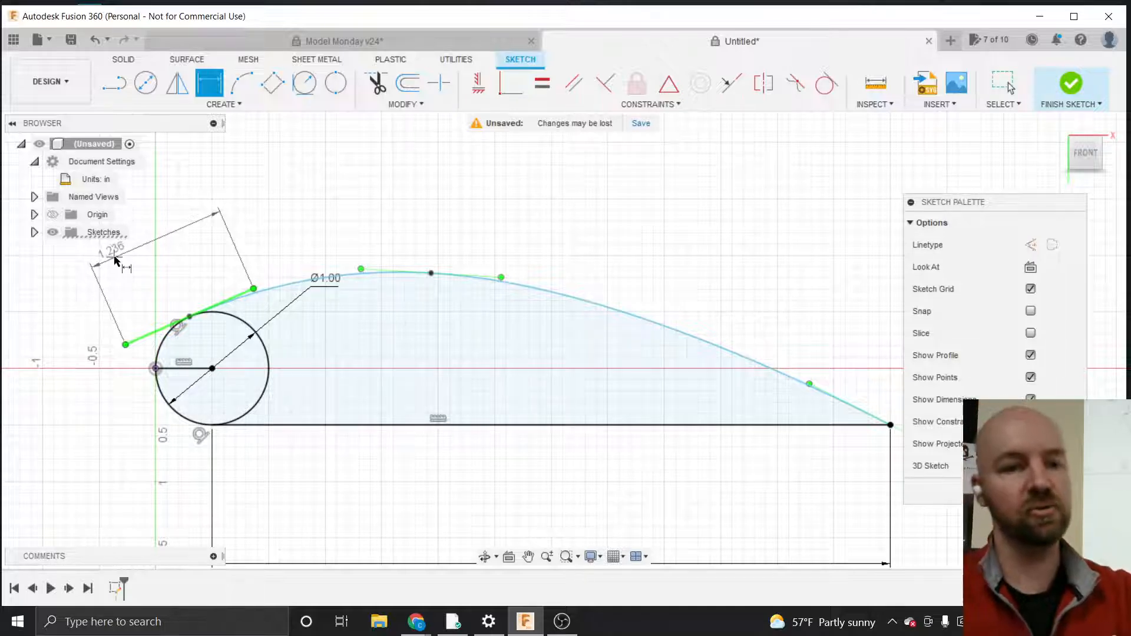
left_click(116, 259)
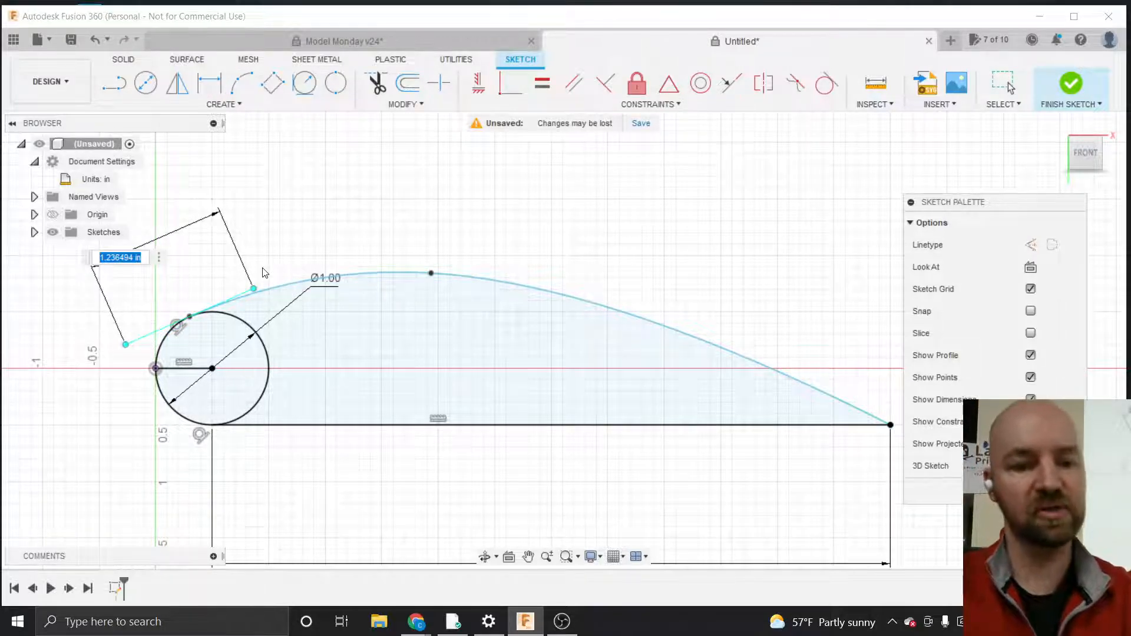
type("12")
key("Return")
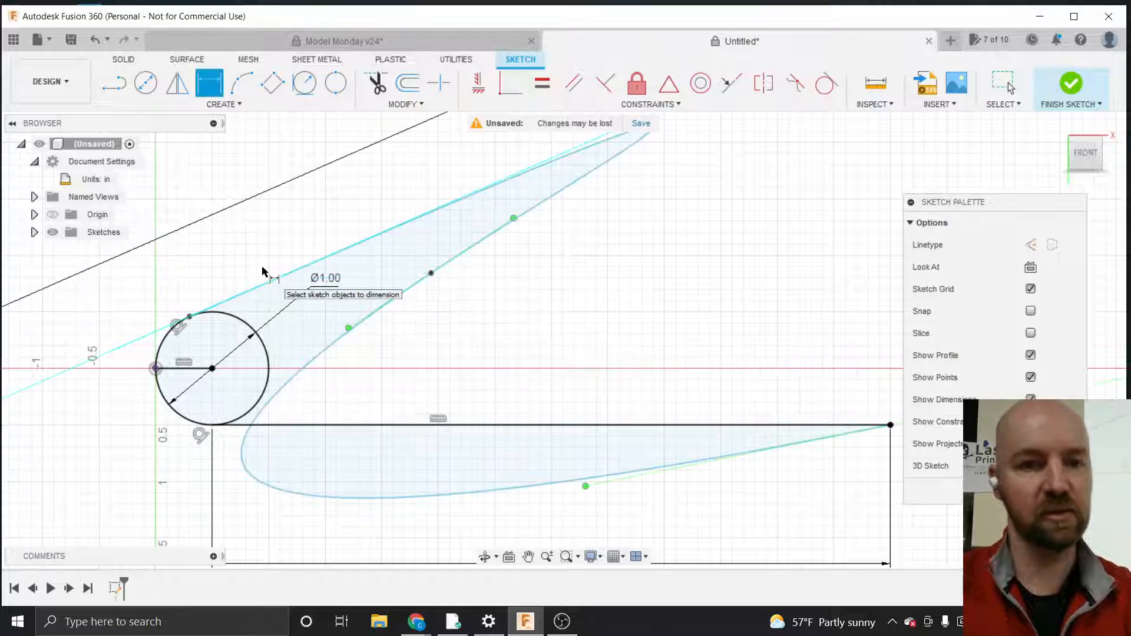
key("Escape")
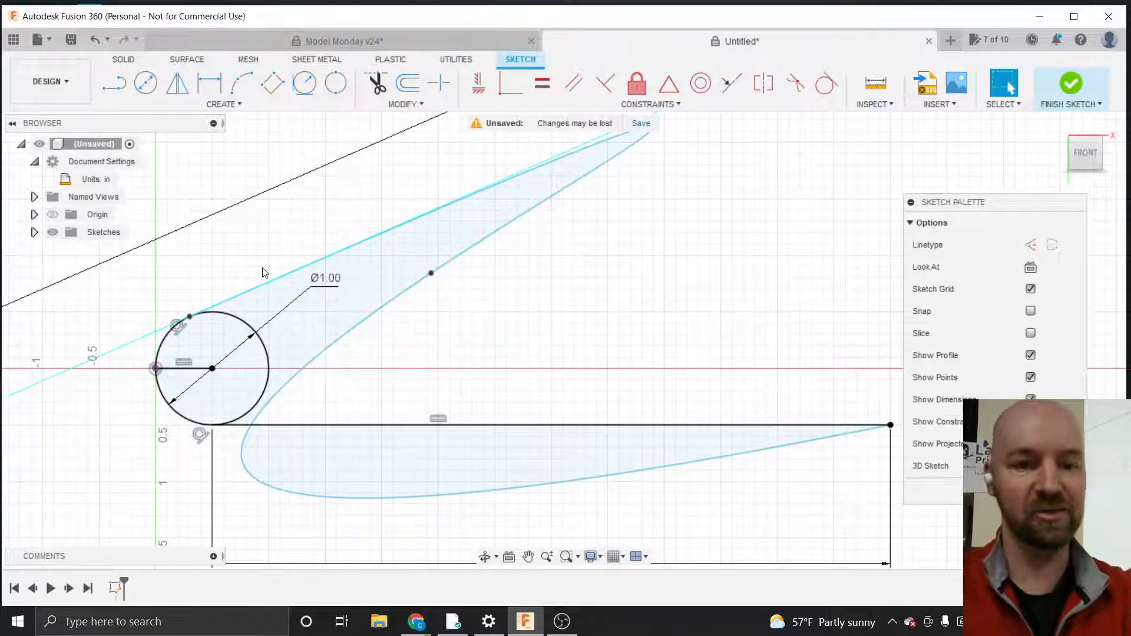
key("ctrl+z")
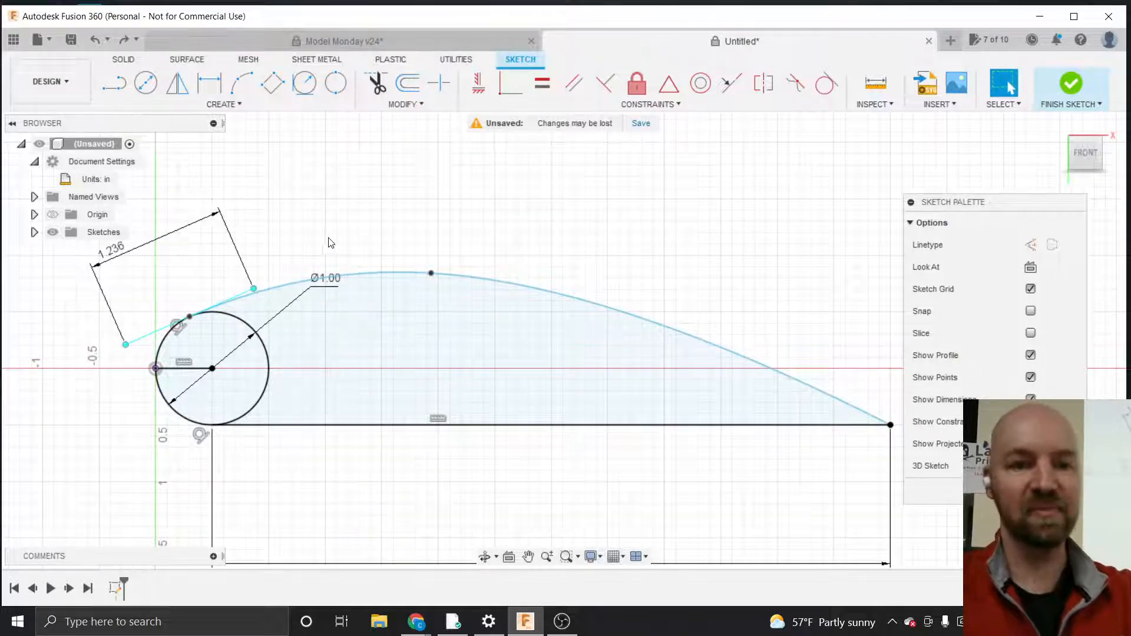
Select the spline's top fit point and nudge it slightly to the right
scroll(302, 231, "down", 4)
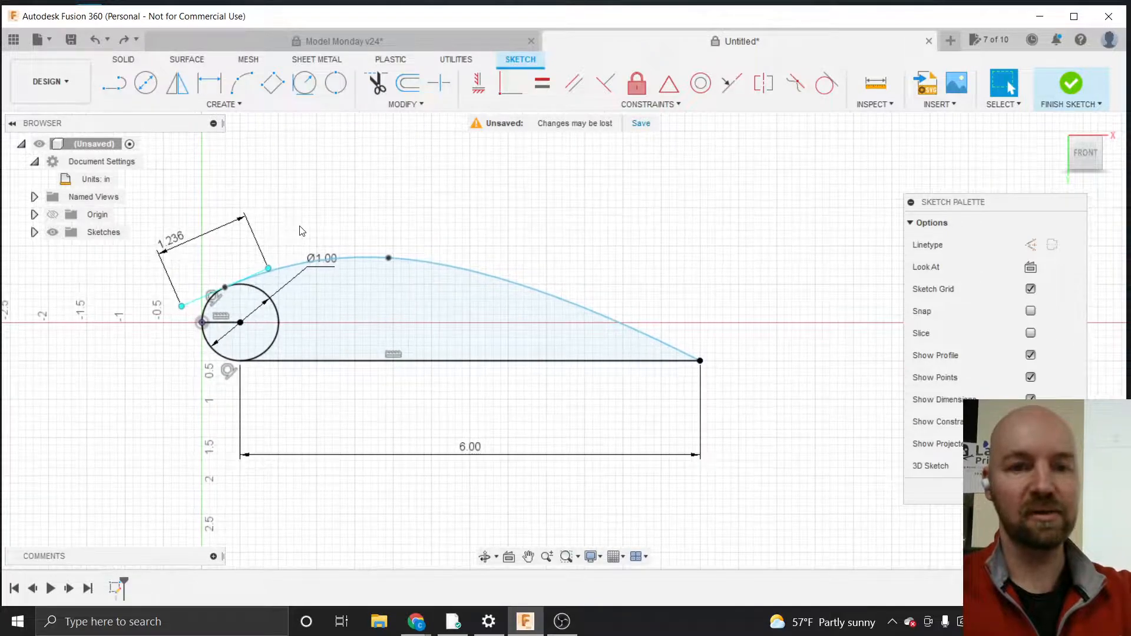
left_click(388, 258)
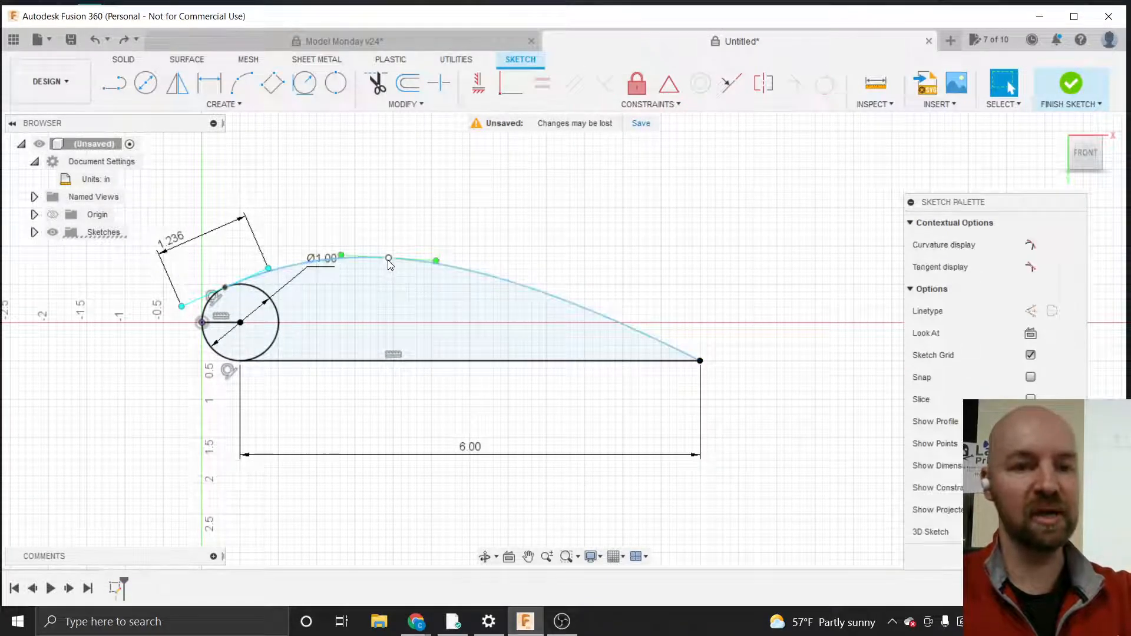
left_click(396, 235)
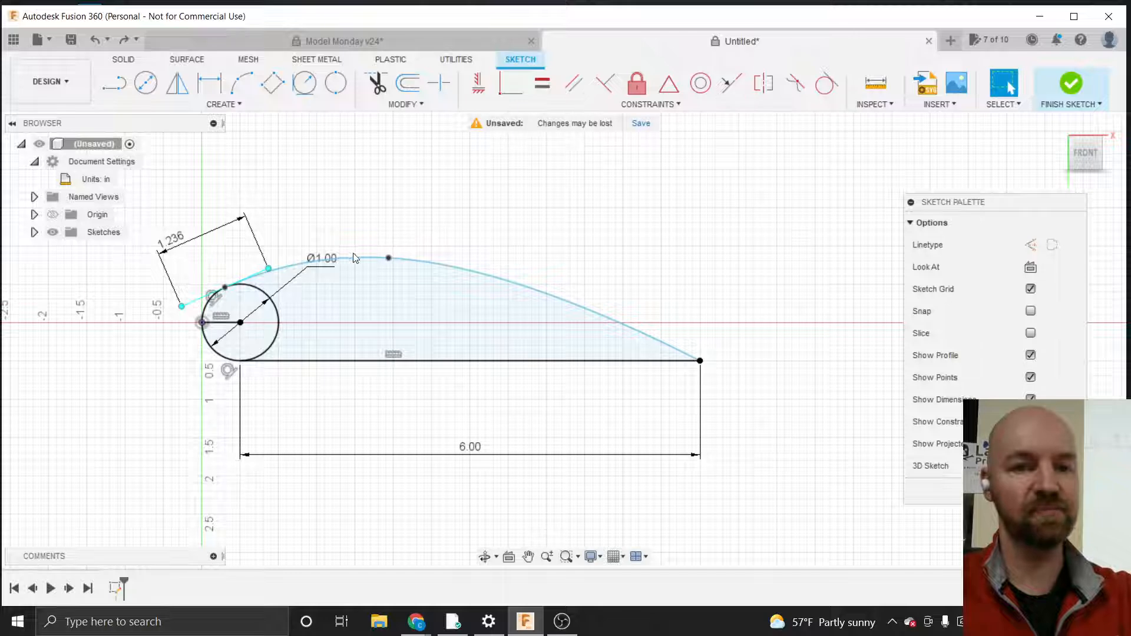
left_click(262, 230)
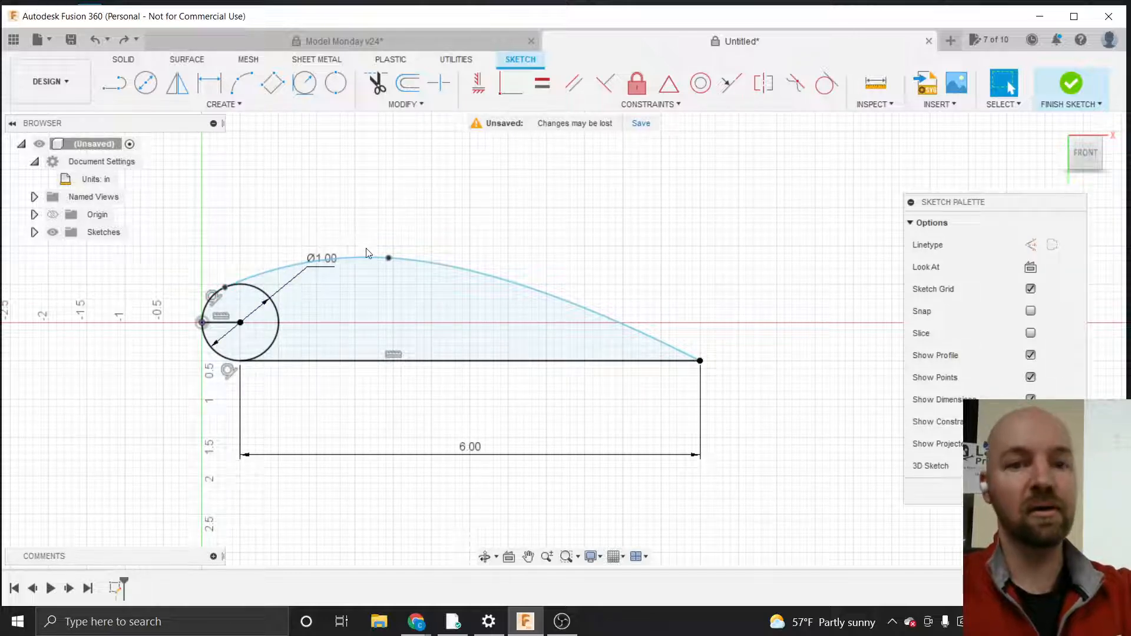
mouse_move(389, 260)
left_mouse_down()
mouse_move(389, 232)
mouse_move(390, 270)
mouse_move(392, 246)
mouse_move(392, 259)
left_mouse_up()
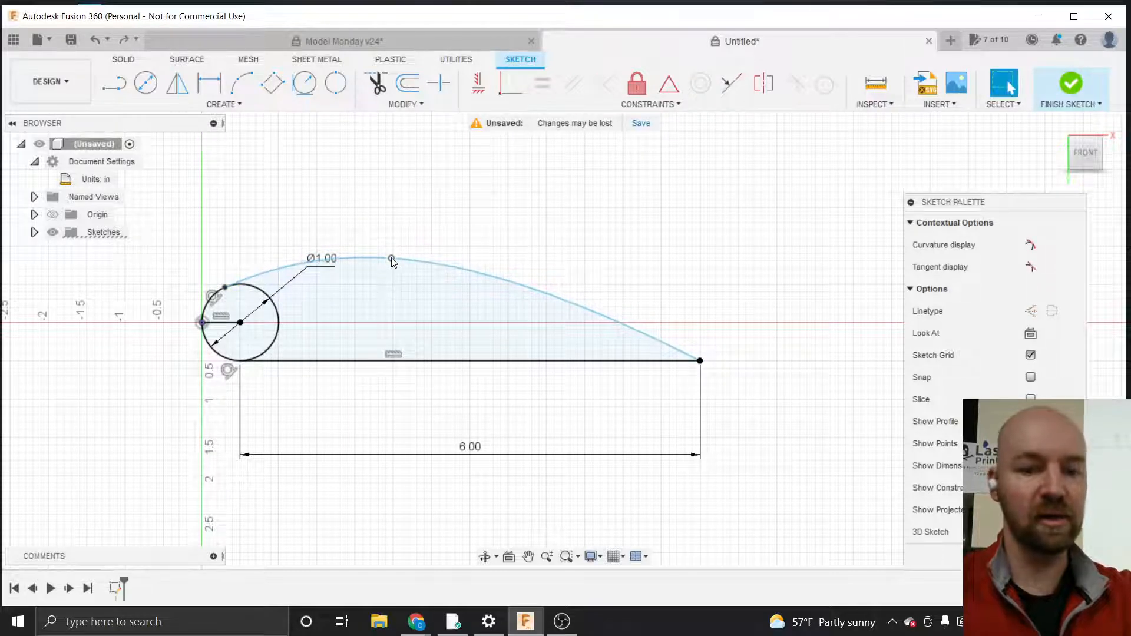
Draw a vertical line from the spline's top point down to the horizontal line, dimension it 1.35, then delete it
key("l")
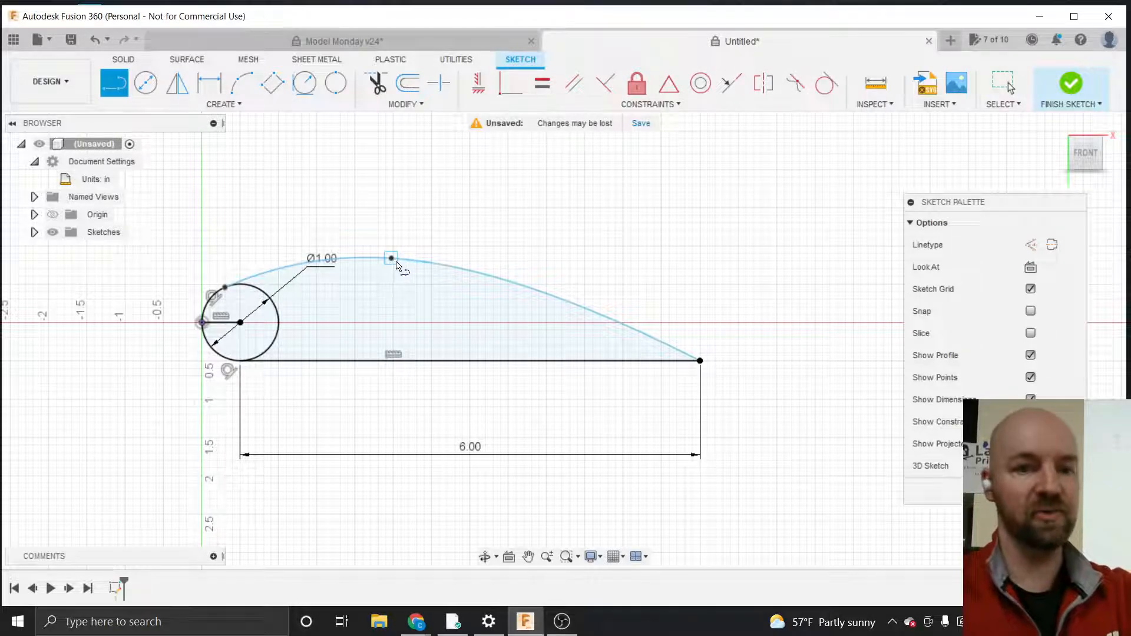
left_click(391, 257)
left_click(391, 360)
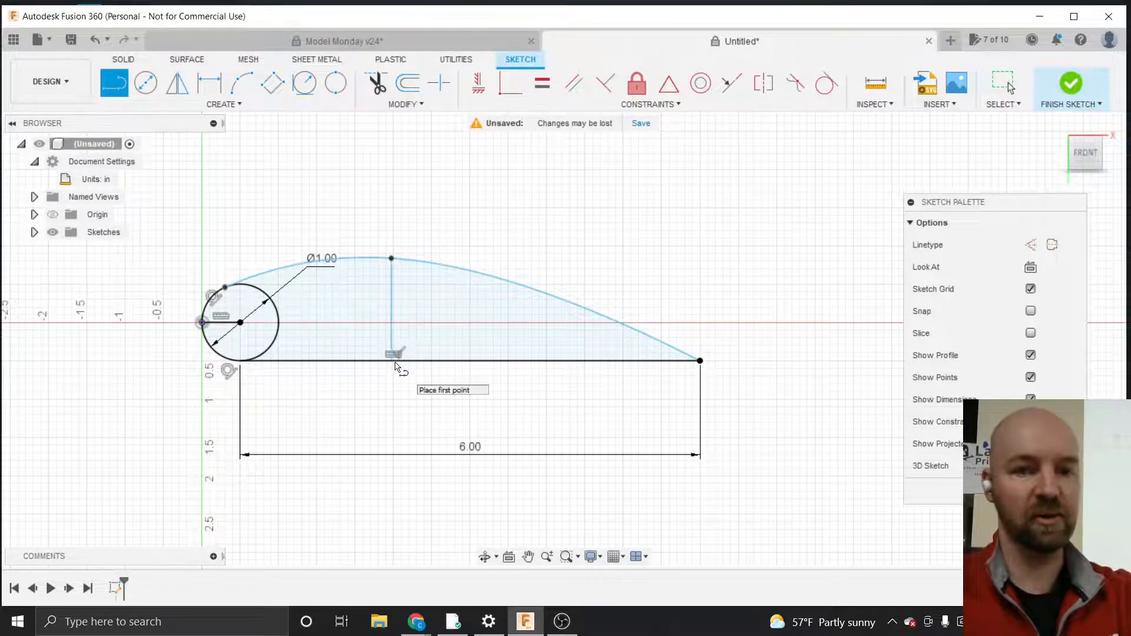
key("d")
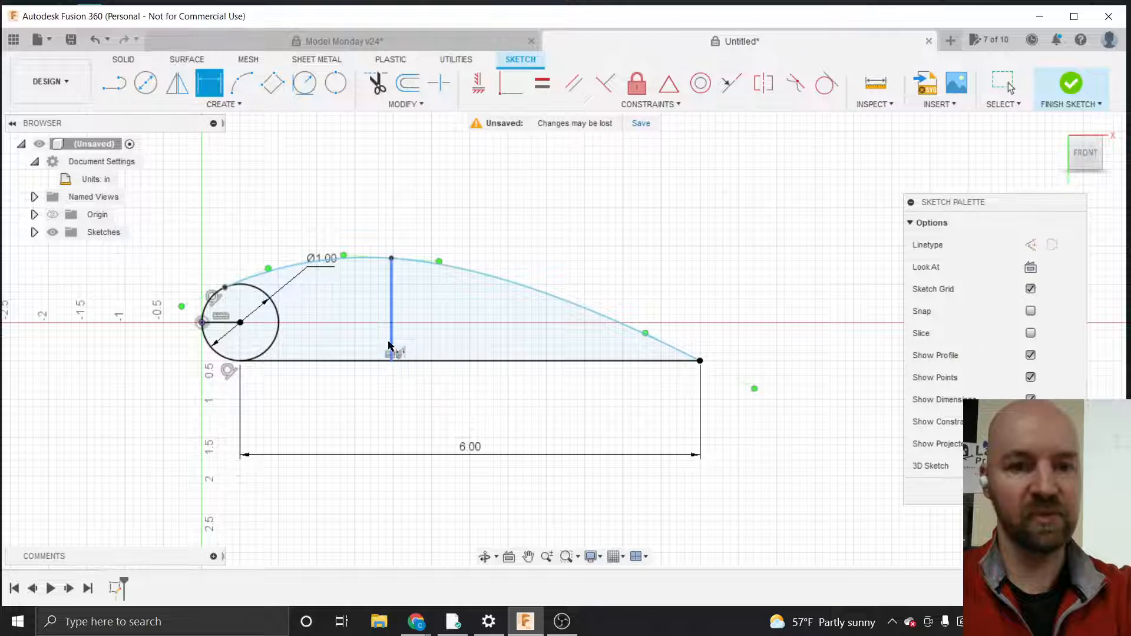
left_click(391, 330)
left_click(446, 321)
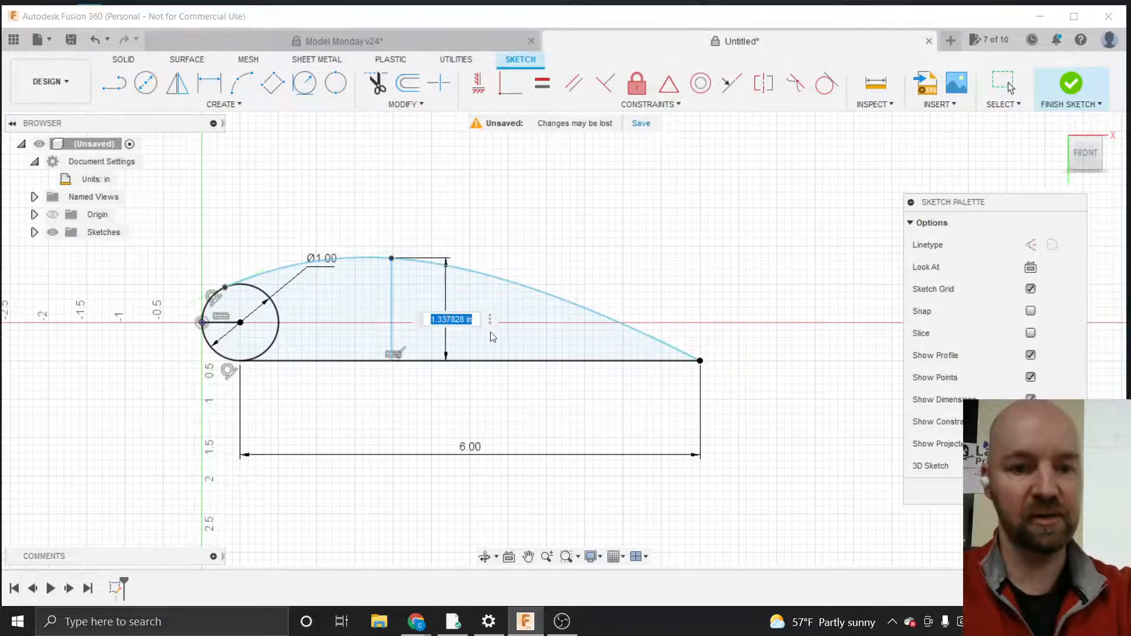
type("1")
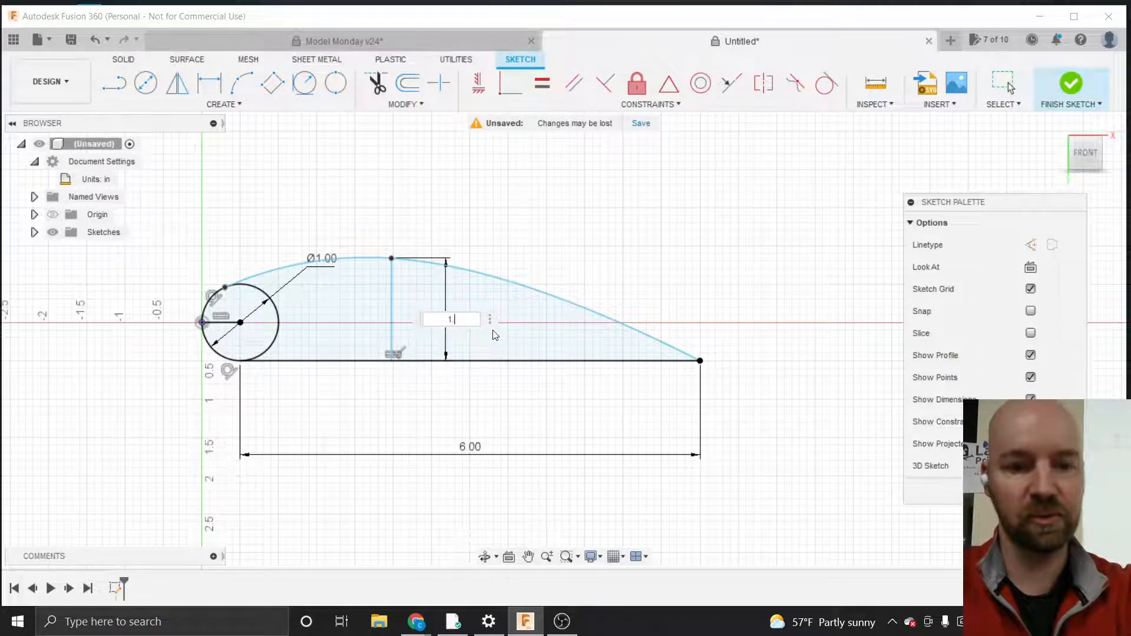
type(".35")
key("Return")
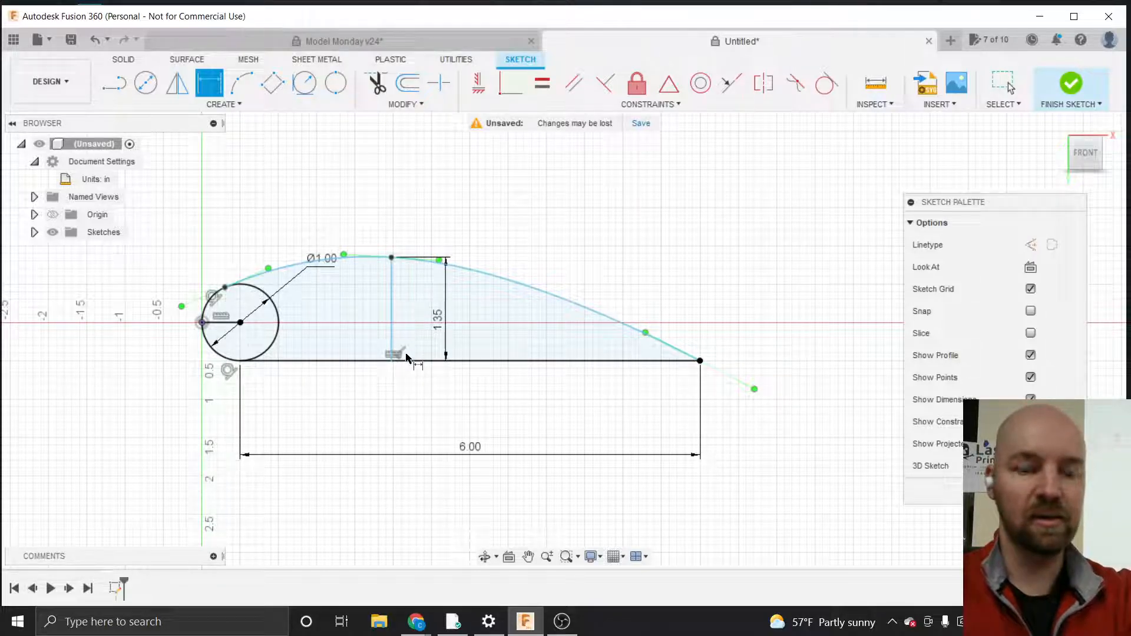
key("Escape")
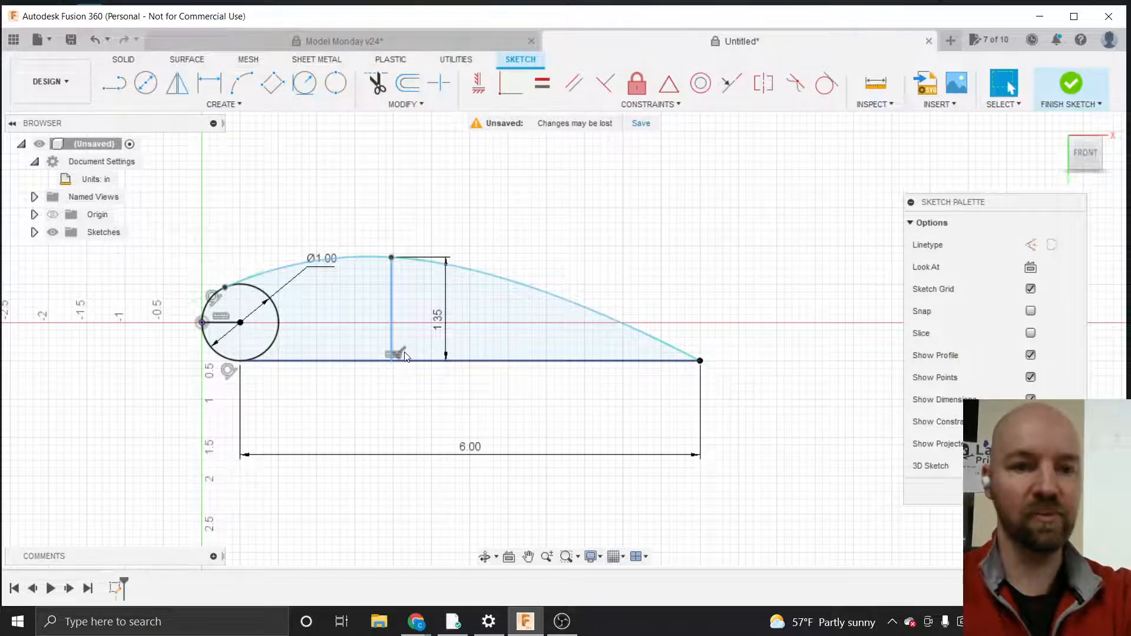
key("Delete")
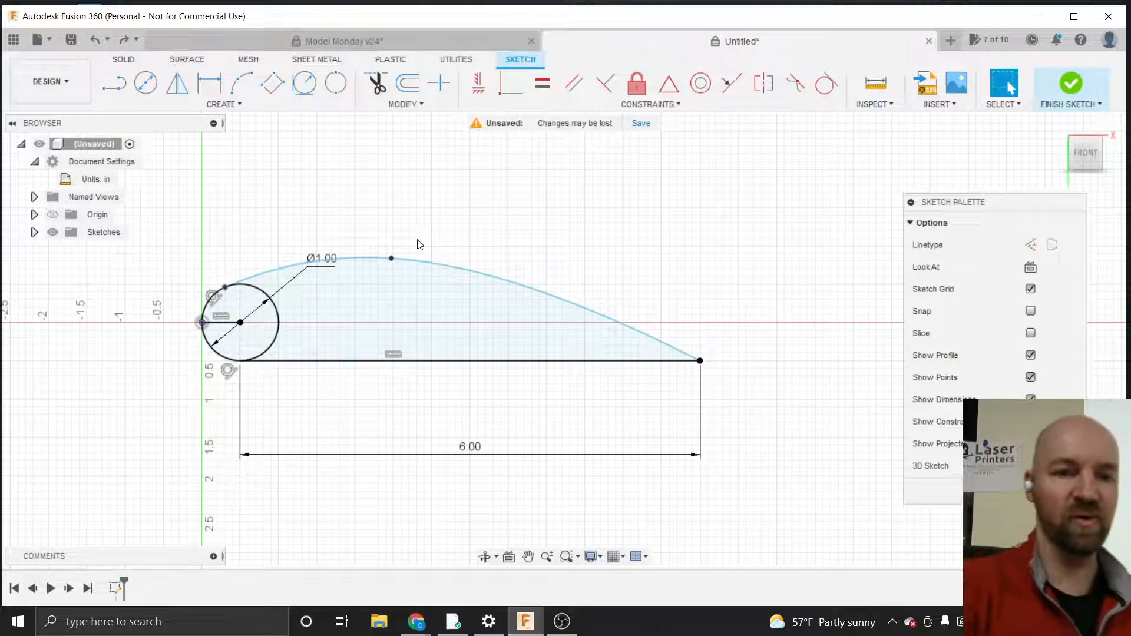
Move the circle's diameter dimension label closer to the circle
left_click_drag(321, 266, 289, 298)
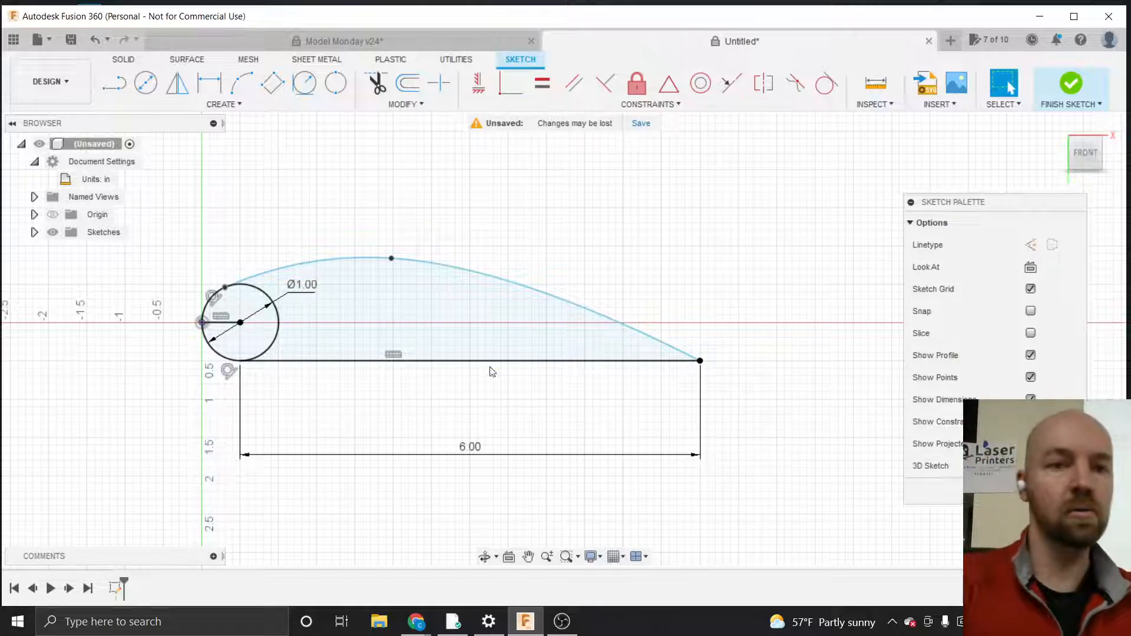
left_click(227, 105)
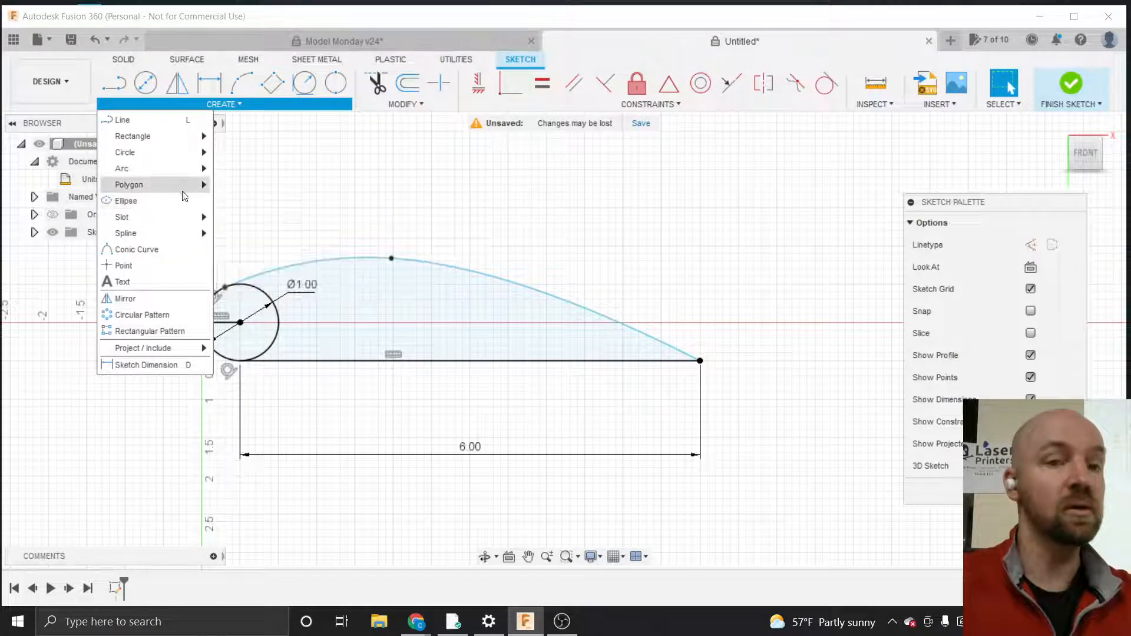
mouse_move(183, 189)
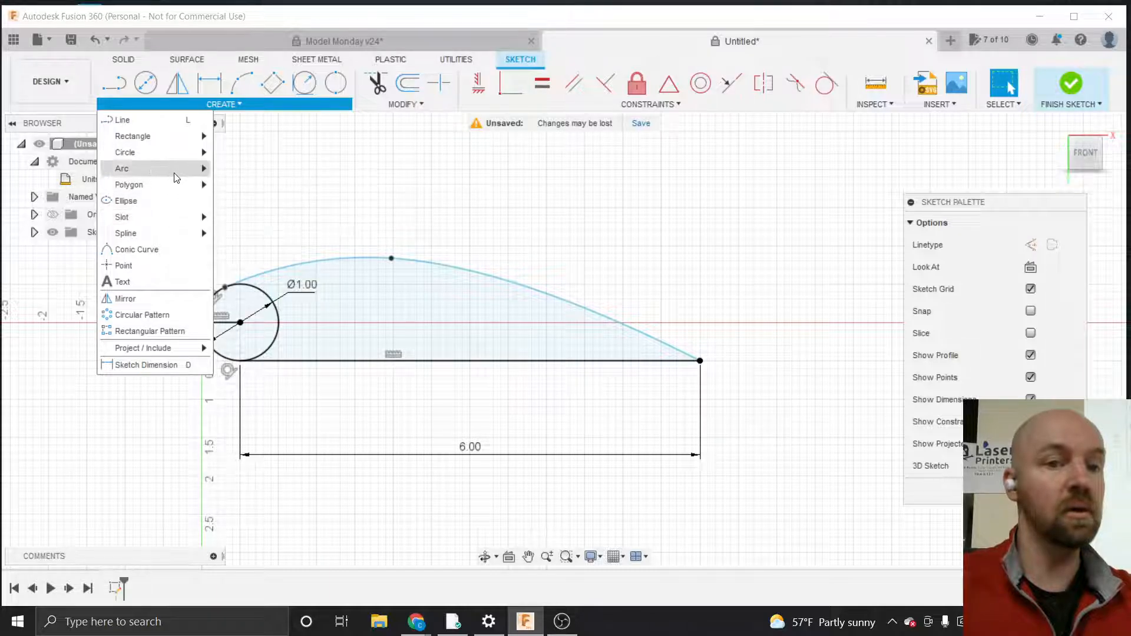
mouse_move(174, 157)
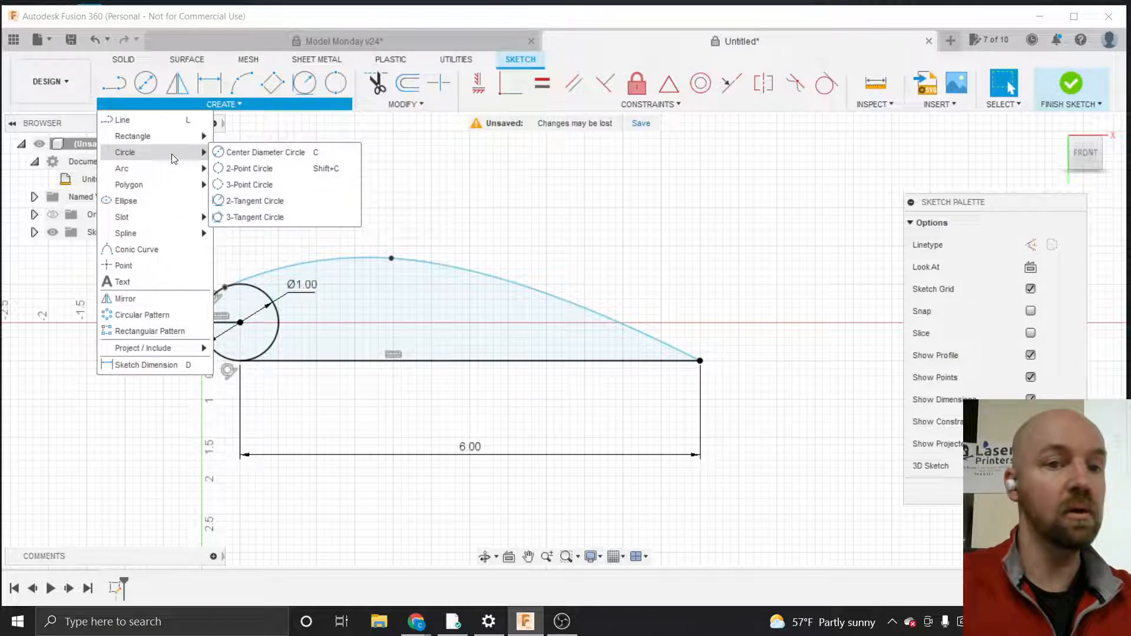
left_click(168, 202)
Draw a 2-point rectangle 2 in wide and 0.25 in tall starting on the horizontal axis right of the profile
scroll(154, 348, "down", 3)
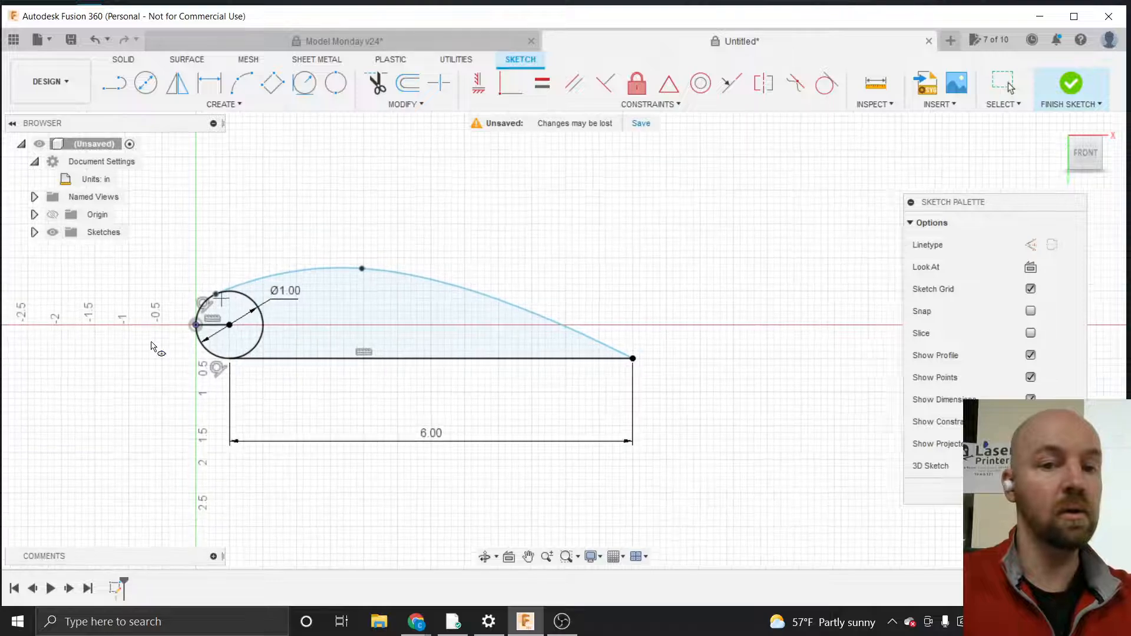
scroll(151, 347, "down", 2)
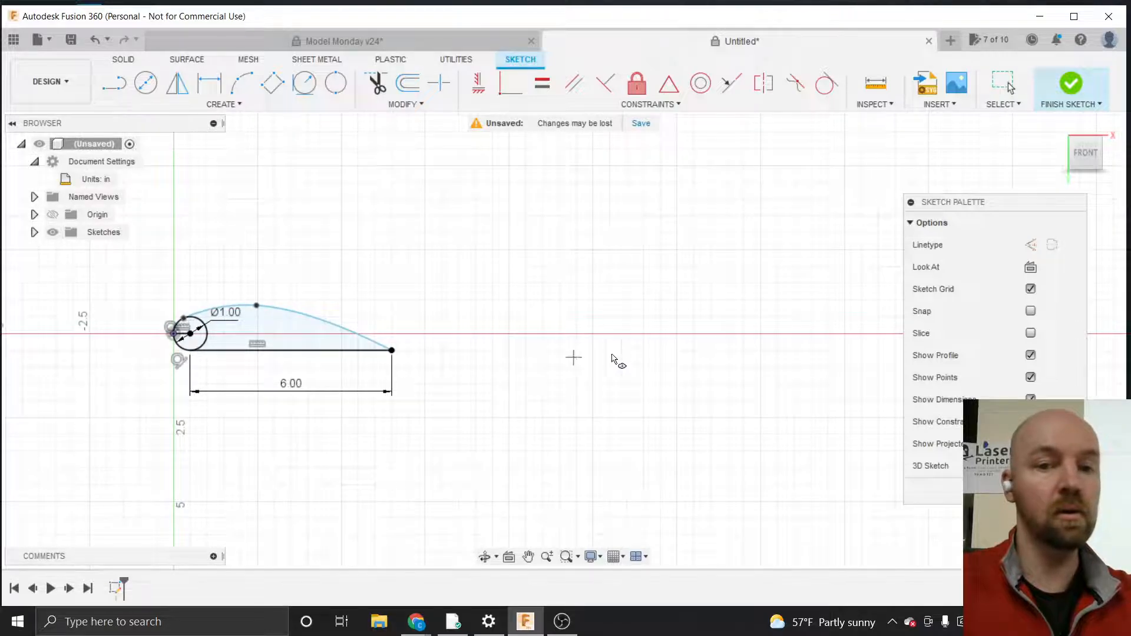
left_click(236, 105)
mouse_move(200, 136)
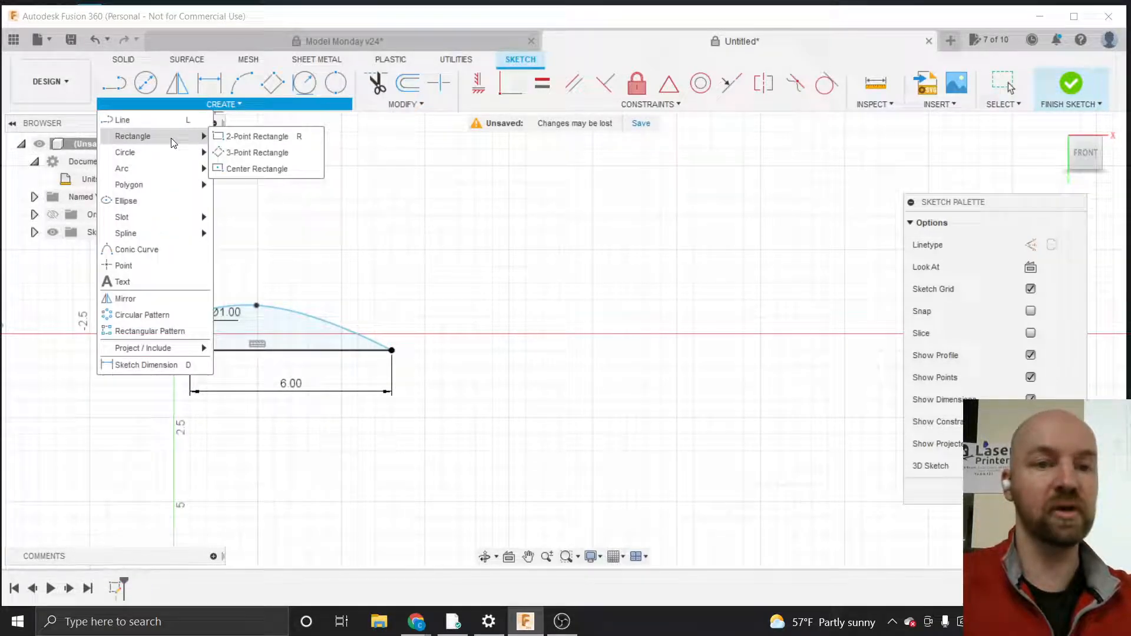
left_click(266, 140)
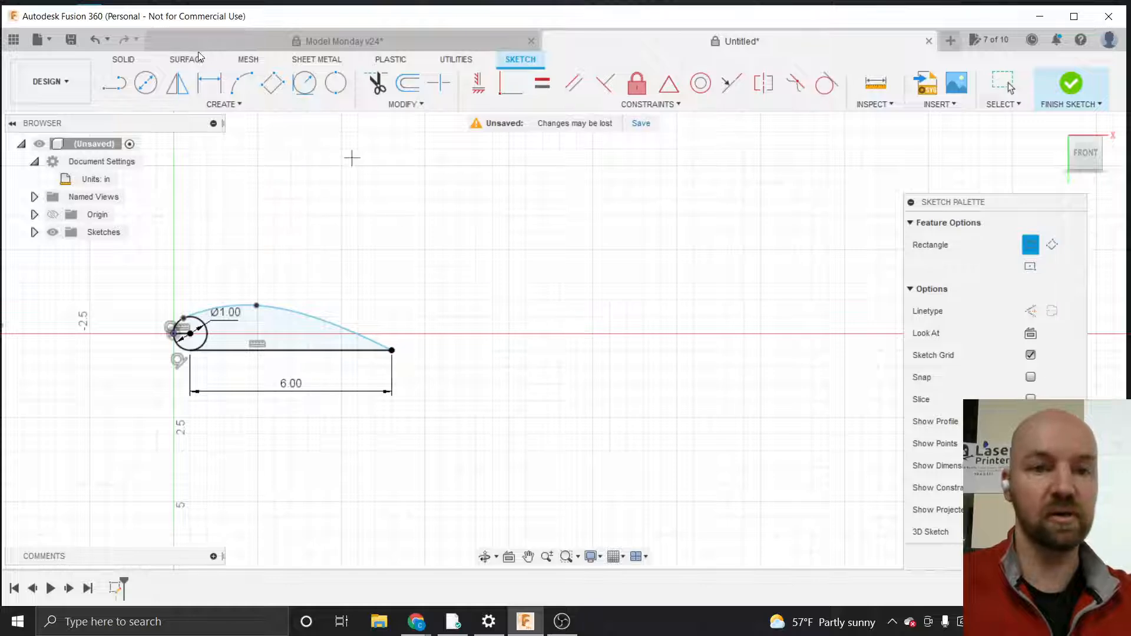
left_click(224, 105)
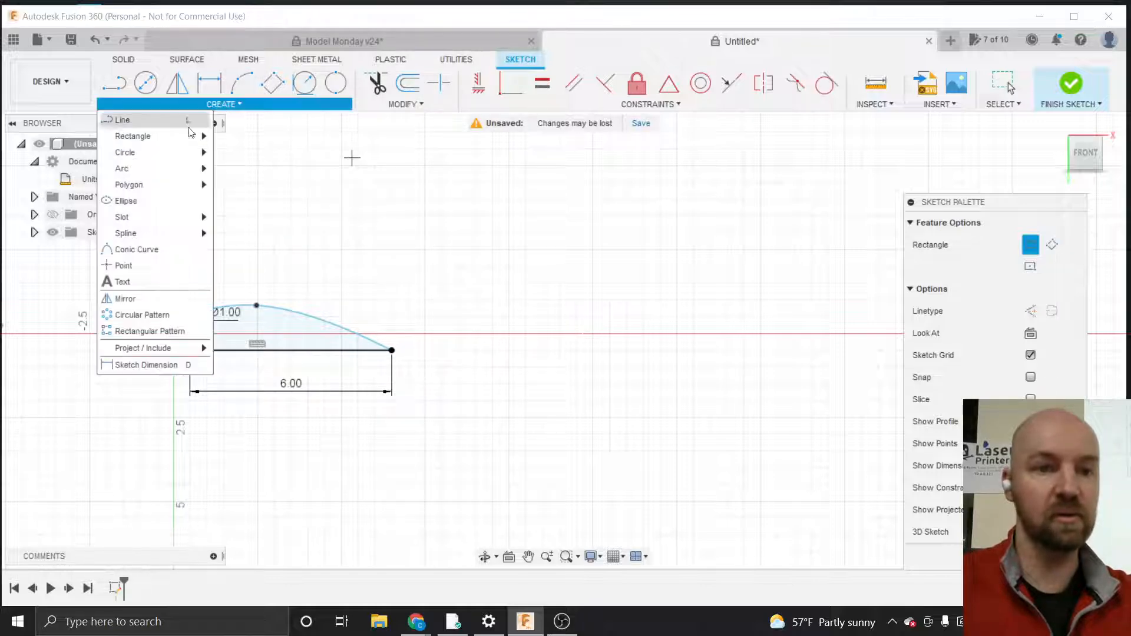
mouse_move(183, 138)
left_click(245, 144)
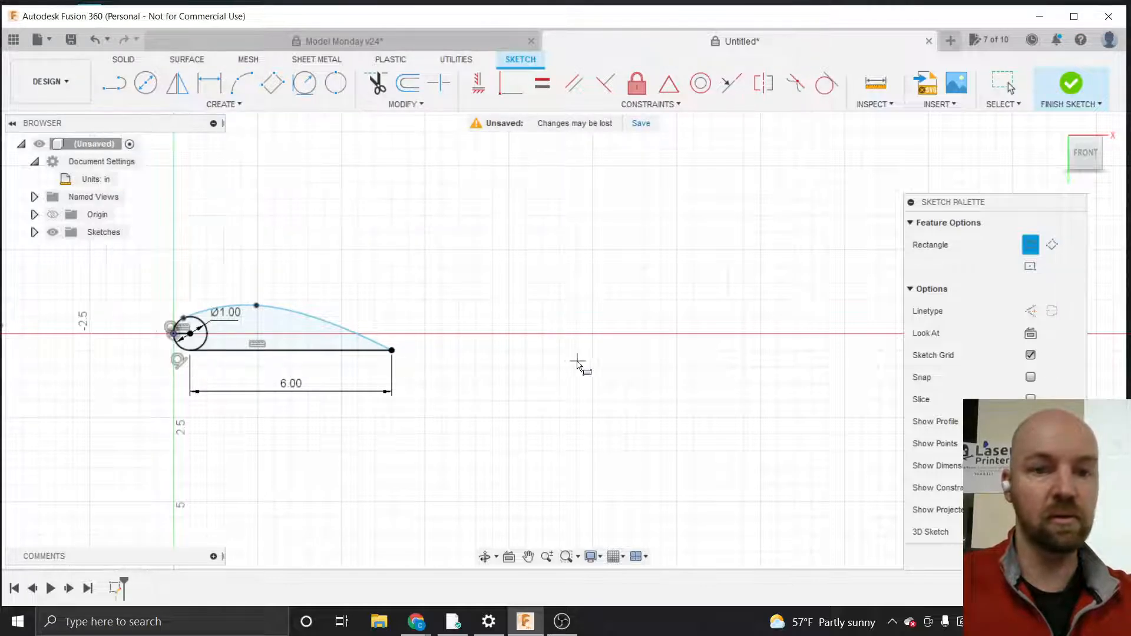
left_click(508, 334)
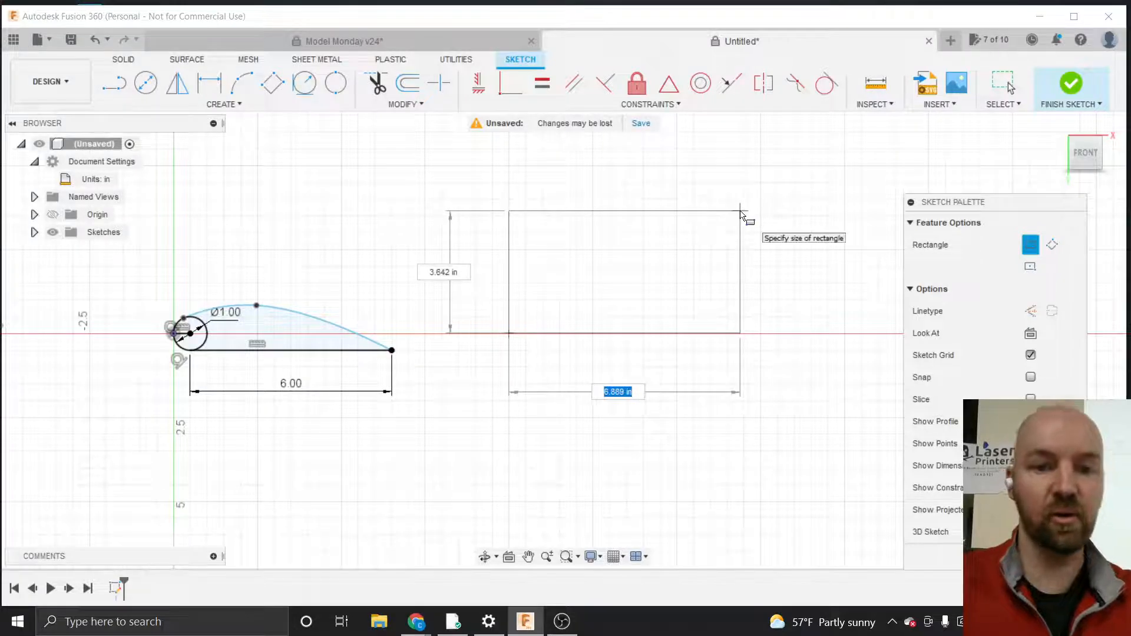
type(".2")
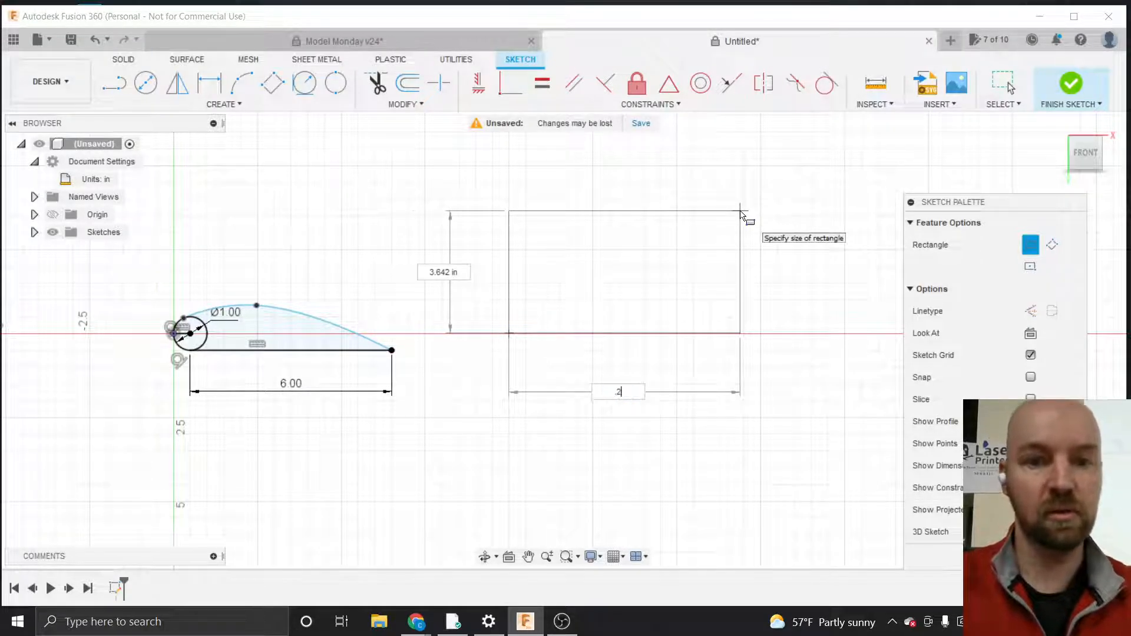
key("BackSpace")
key("BackSpace")
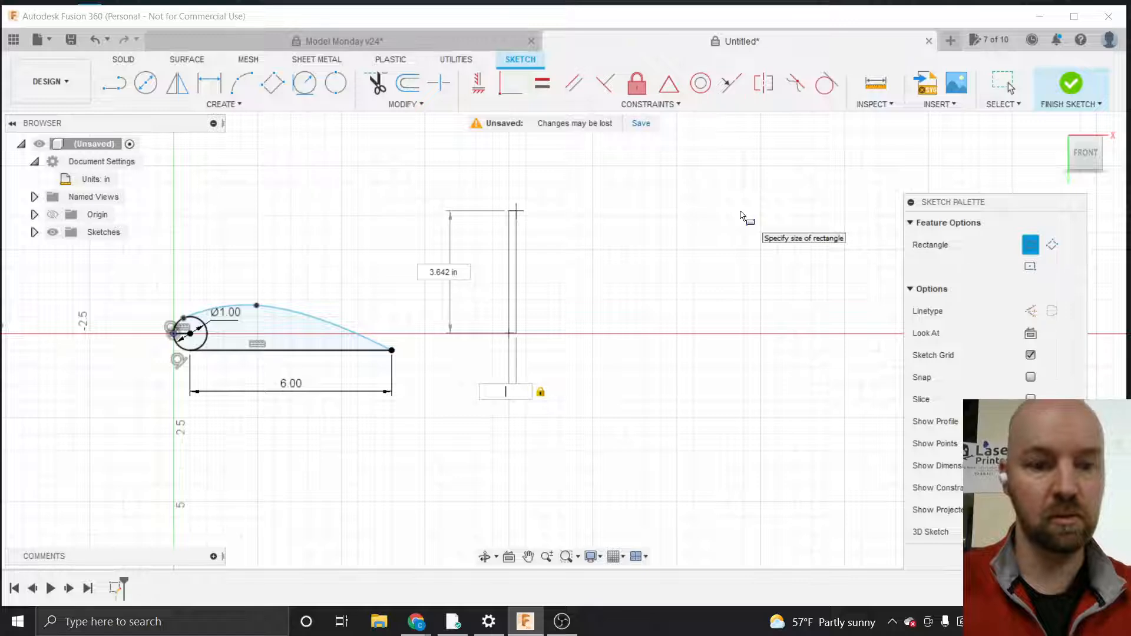
key("Tab")
key("BackSpace")
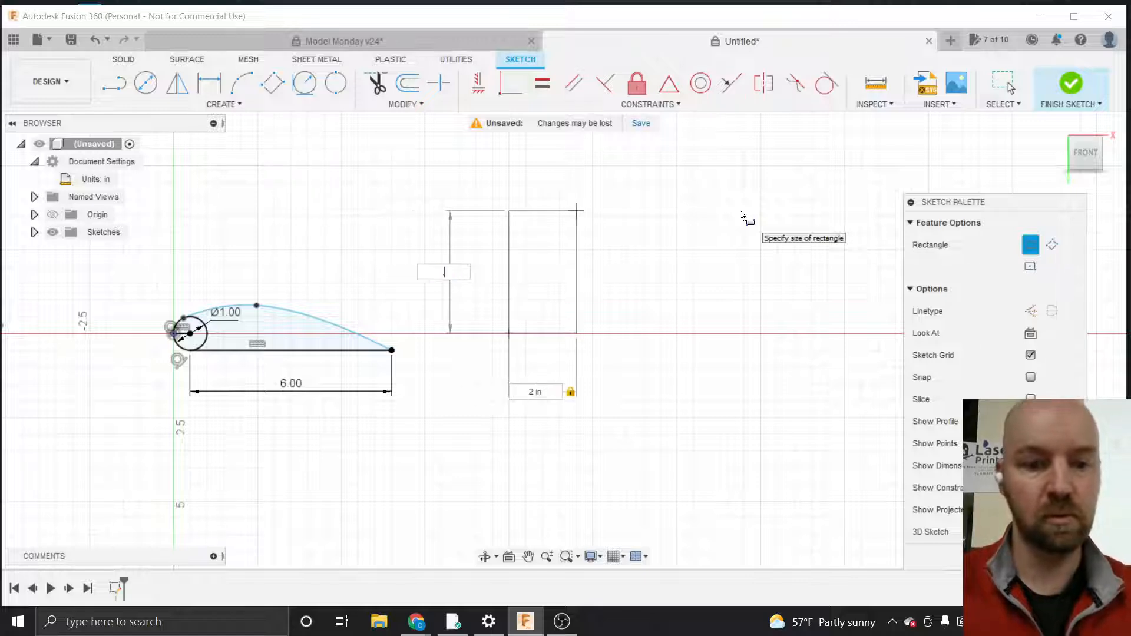
type(".25")
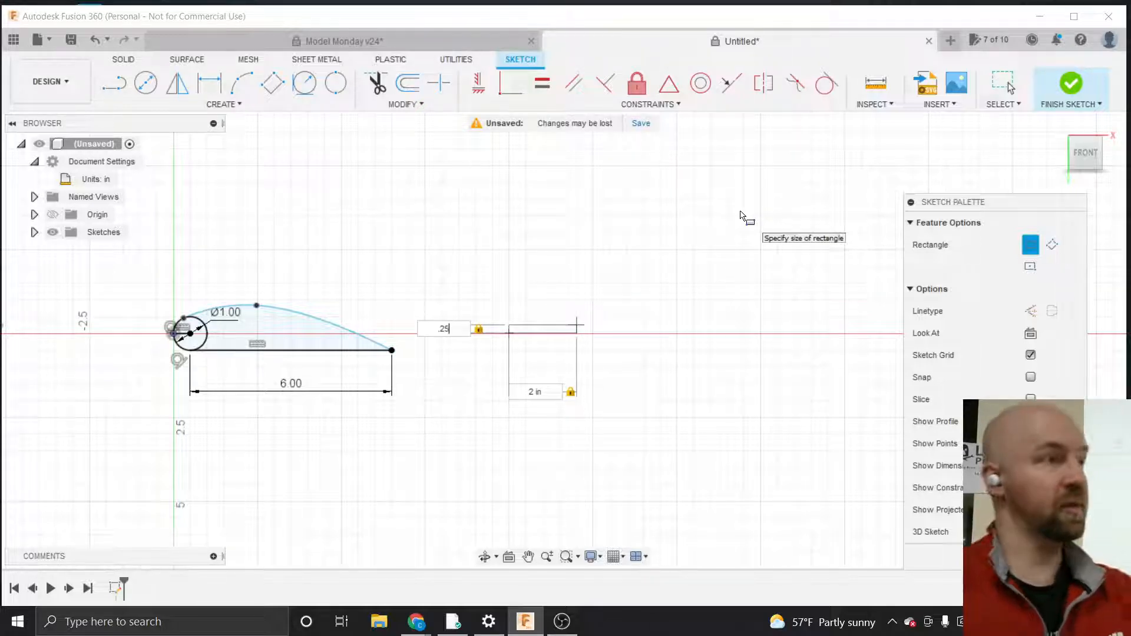
key("Return")
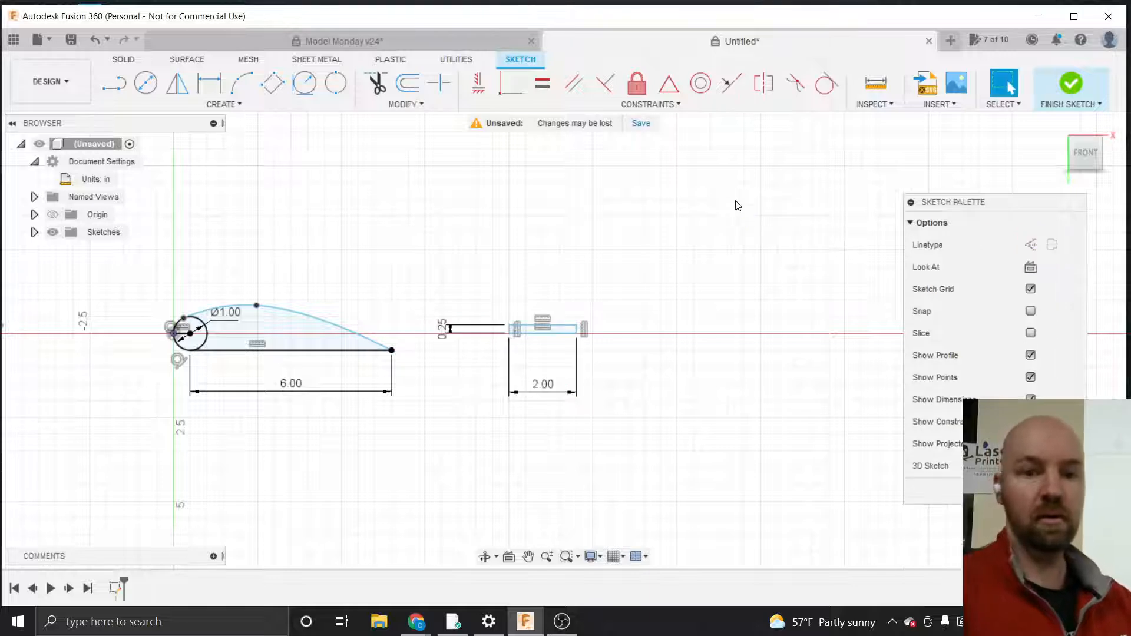
Move the rectangle's 2.00 width and 0.25 height dimension labels closer to the rectangle
scroll(507, 328, "up", 5)
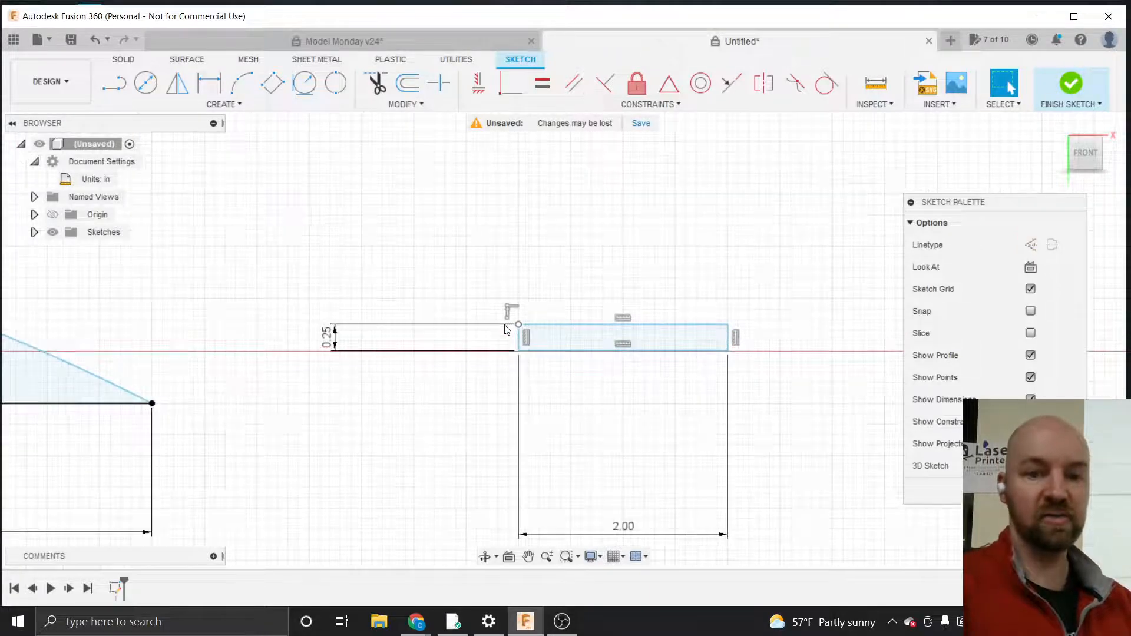
left_click_drag(623, 526, 621, 404)
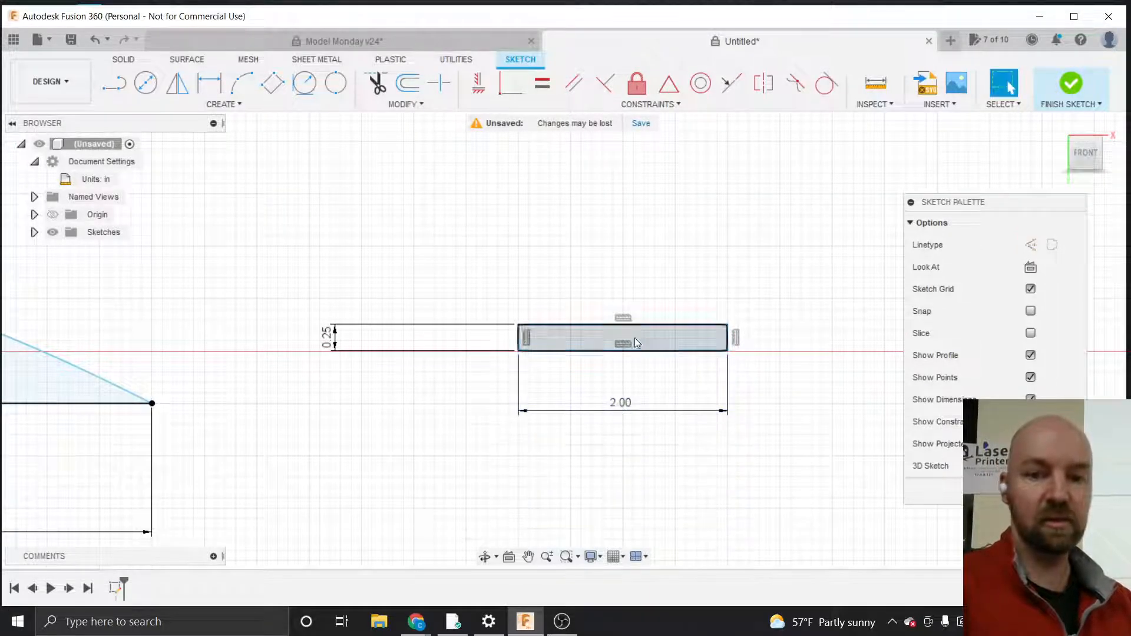
scroll(634, 338, "up", 3)
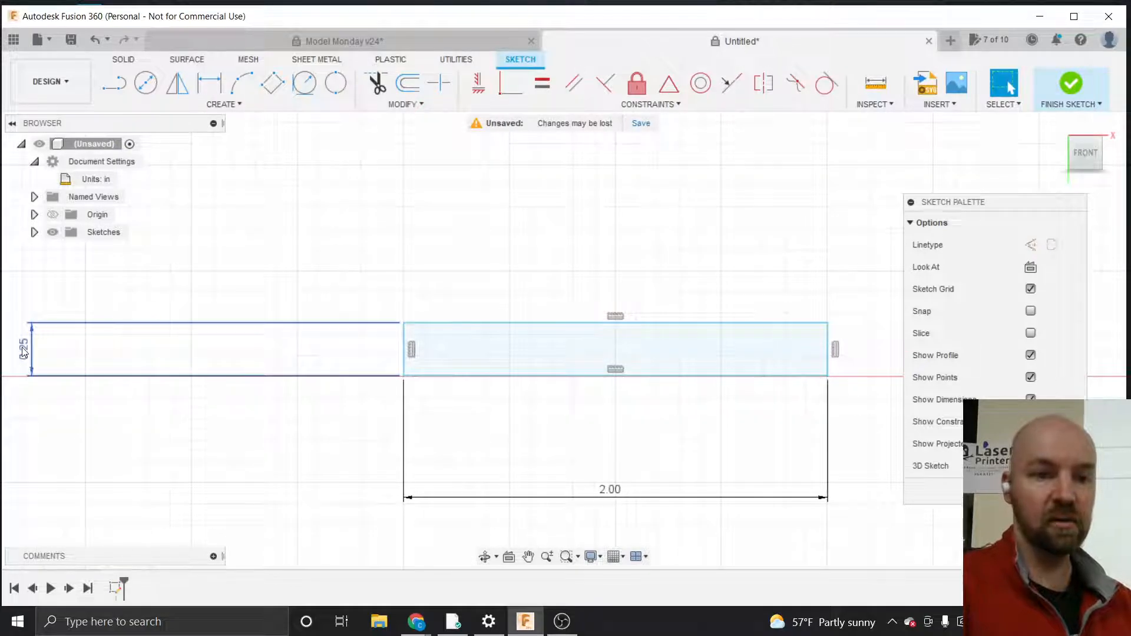
left_click_drag(23, 351, 272, 344)
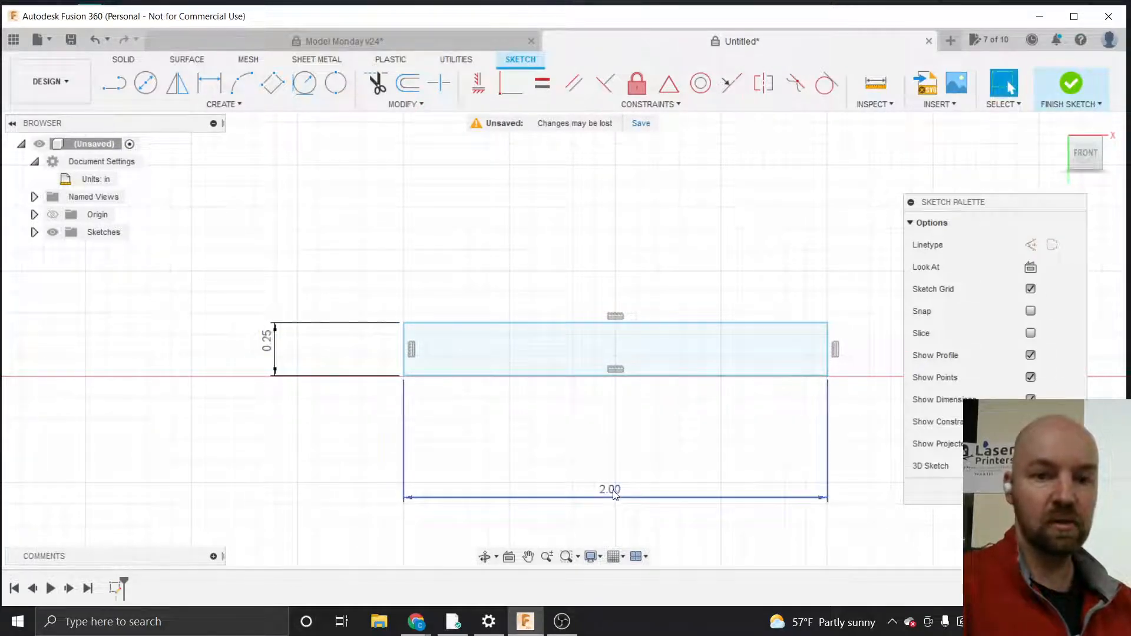
left_click_drag(613, 494, 613, 448)
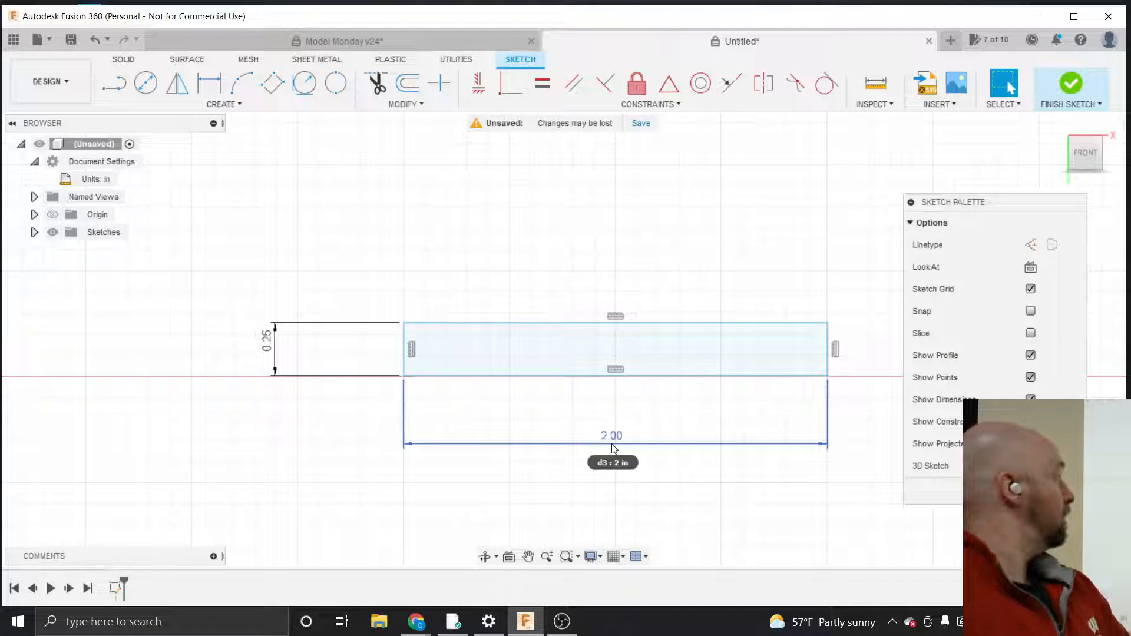
Draw a 0.25 in by 0.125 in rectangle from the large rectangle's bottom-left corner, extending to its left
key("r")
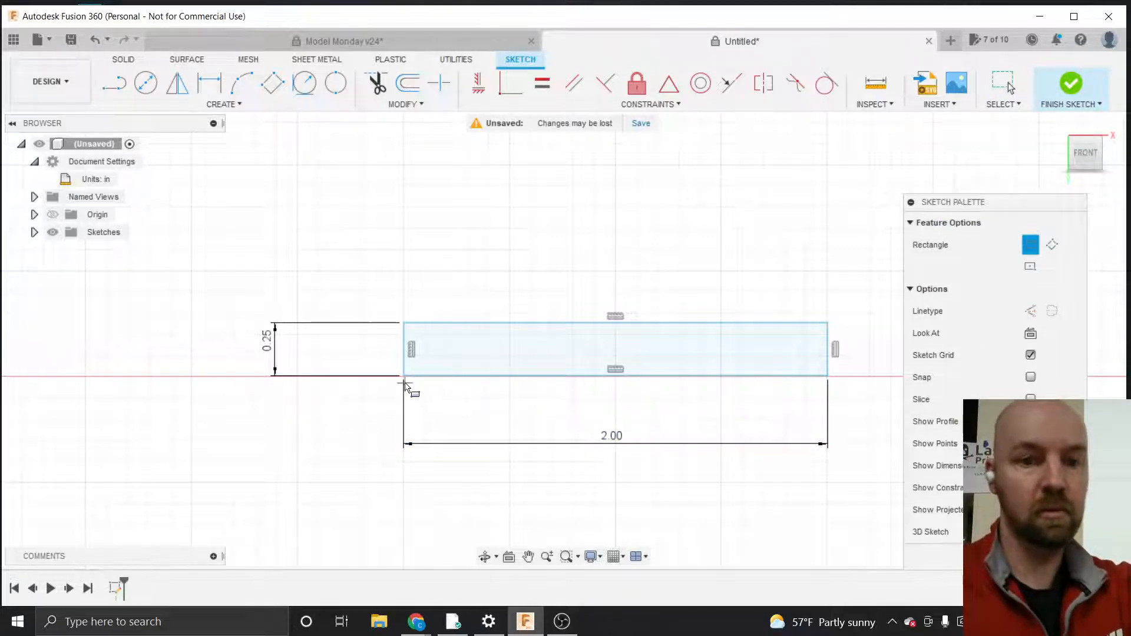
left_click(404, 376)
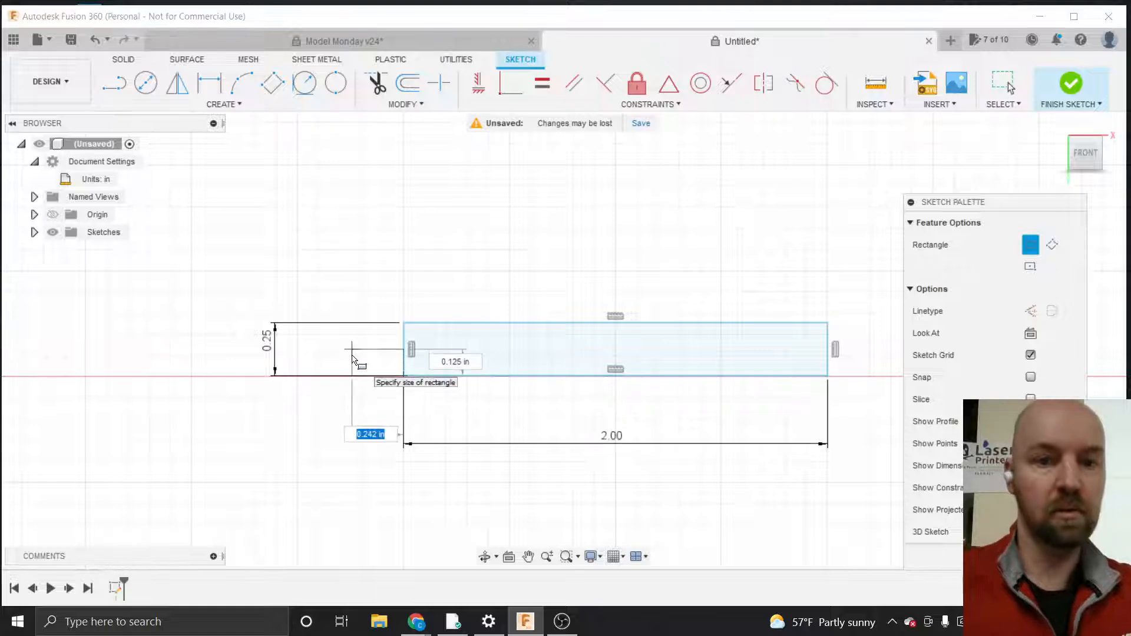
type(".2")
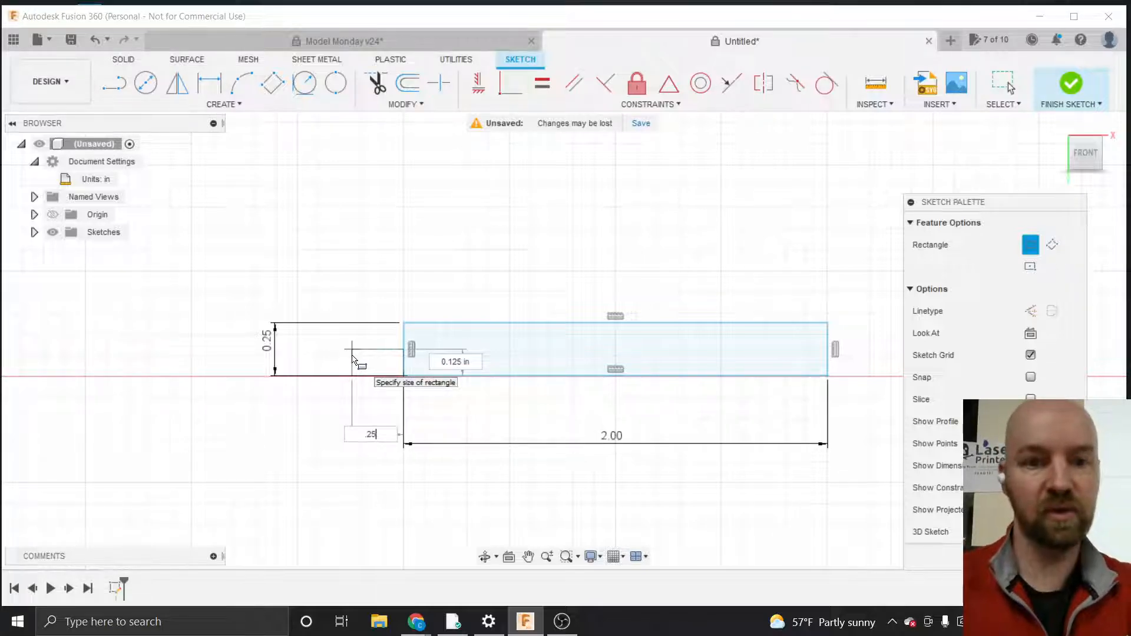
type("5")
key("Tab")
key("BackSpace")
type(".12")
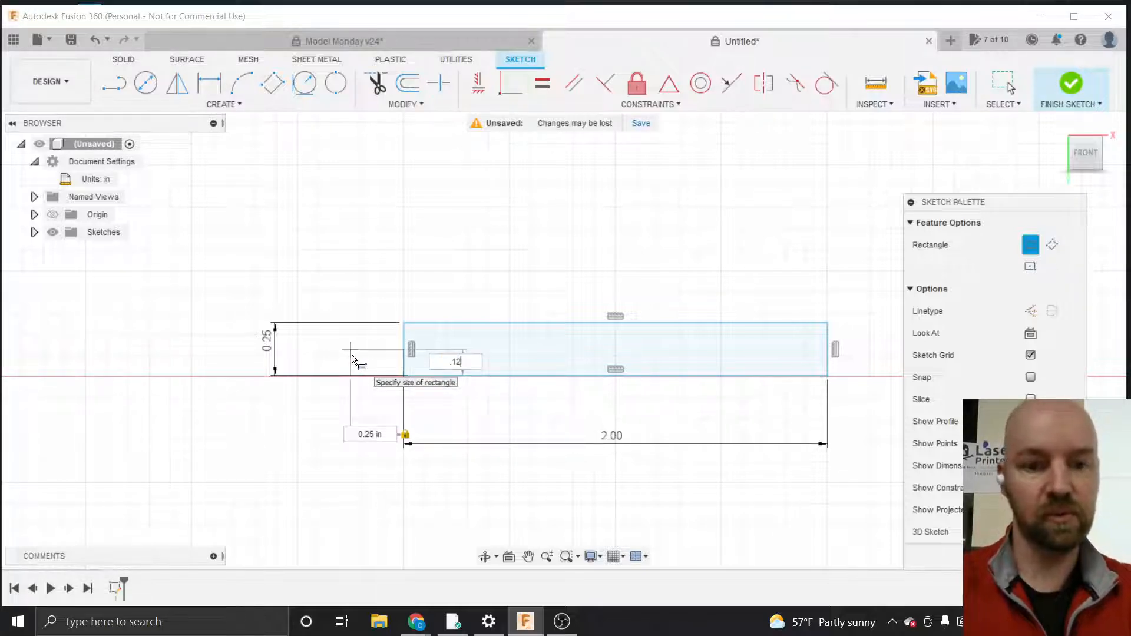
type("5")
key("Return")
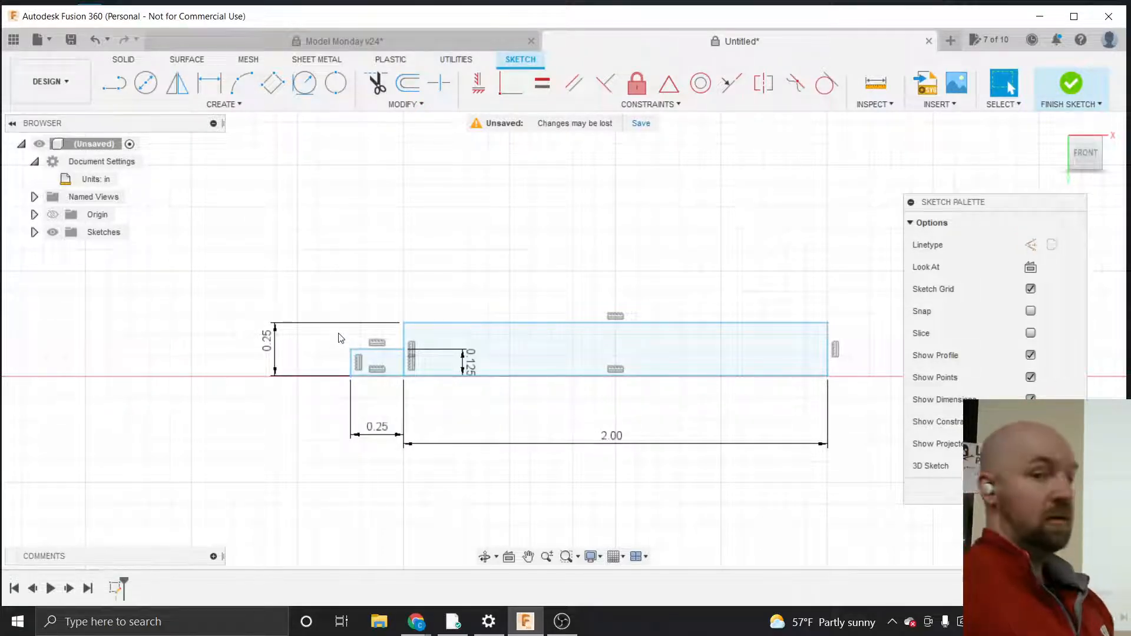
Draw an ellipse centred on the large rectangle's left edge, axis reaching the small rectangle's left end, passing through the top edge
left_click(214, 110)
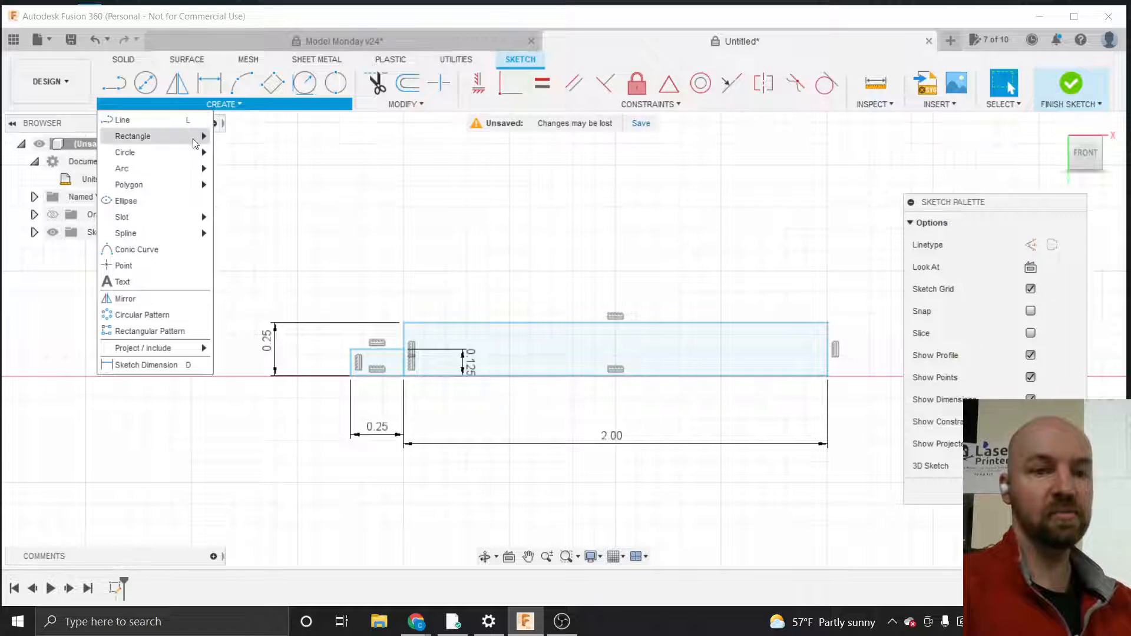
left_click(173, 205)
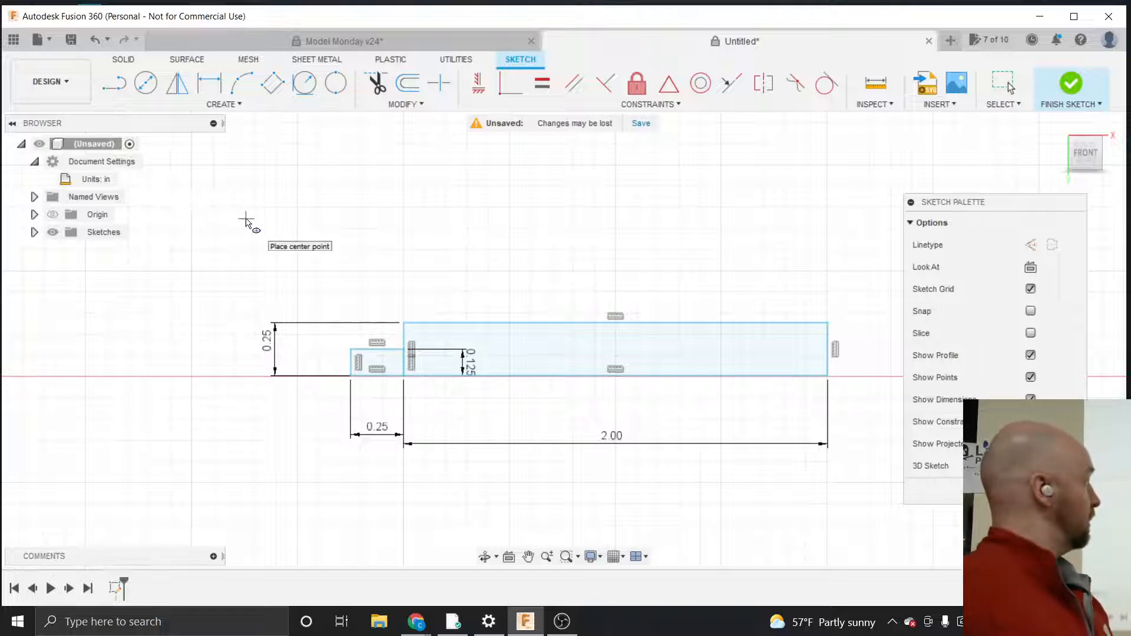
left_click(410, 350)
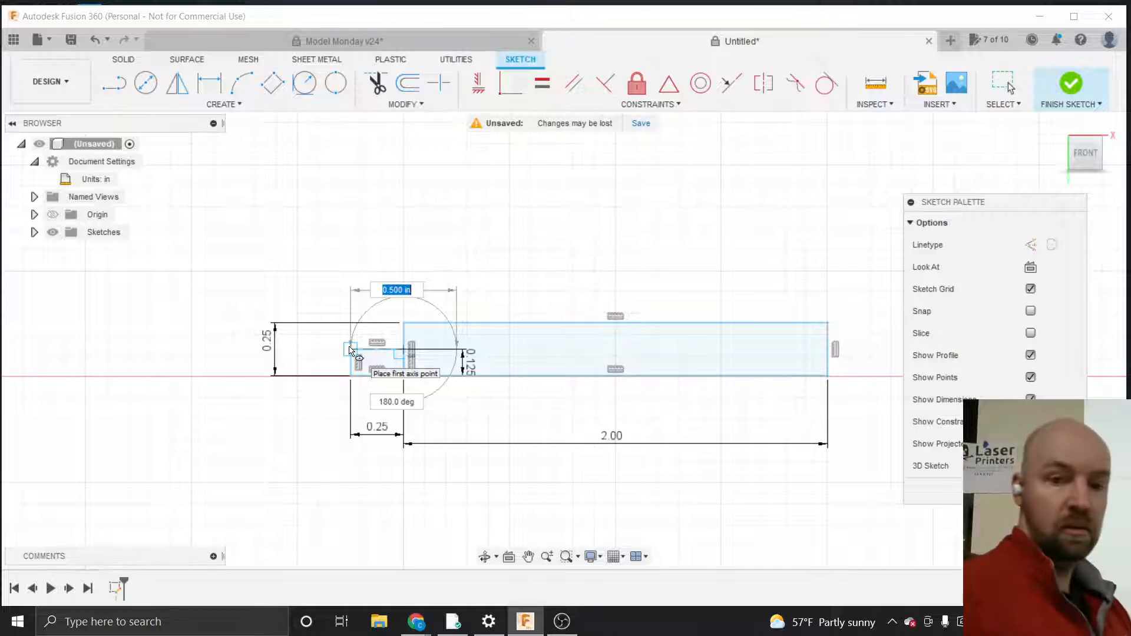
left_click(349, 350)
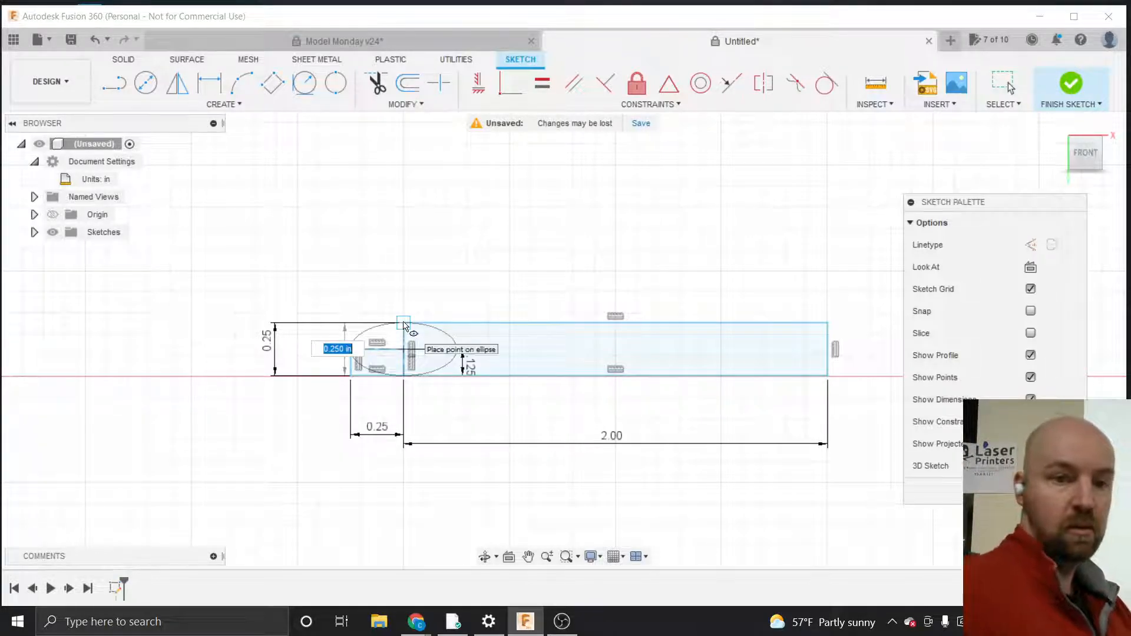
left_click(403, 324)
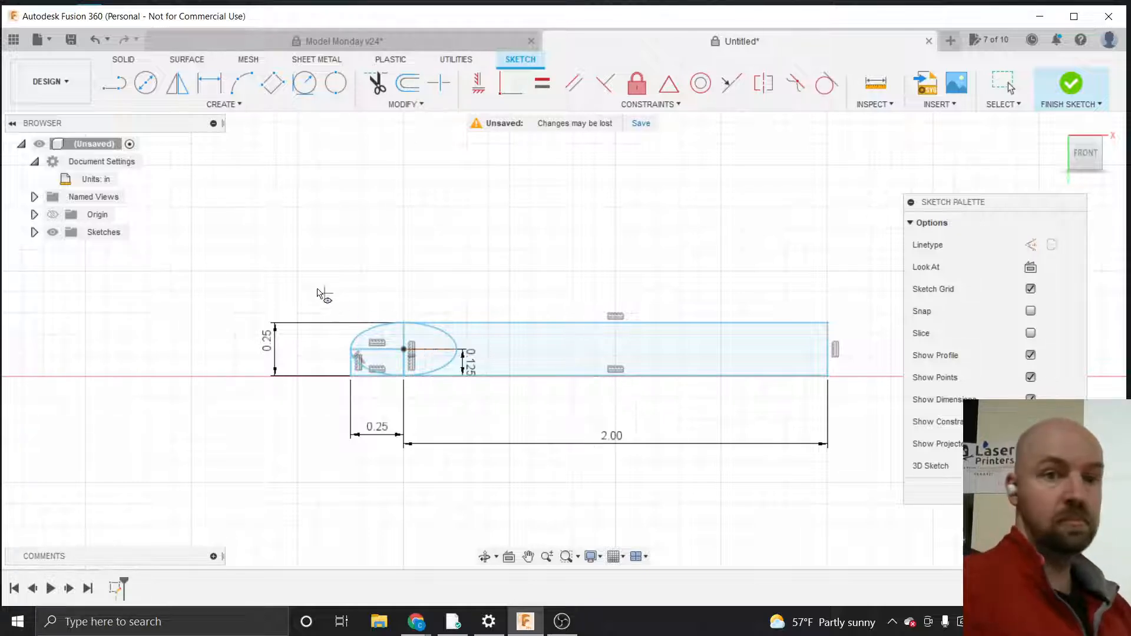
Draw an ellipse centred at the large rectangle's bottom-left corner, axis to its bottom-right corner, passing through its top edge
left_click(225, 104)
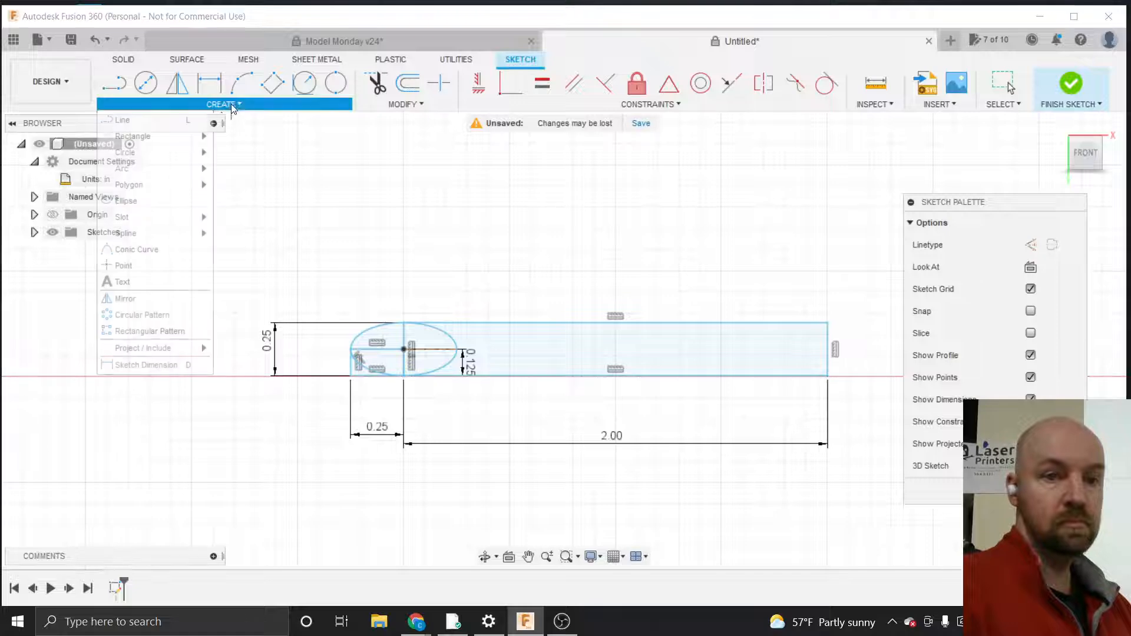
left_click(164, 205)
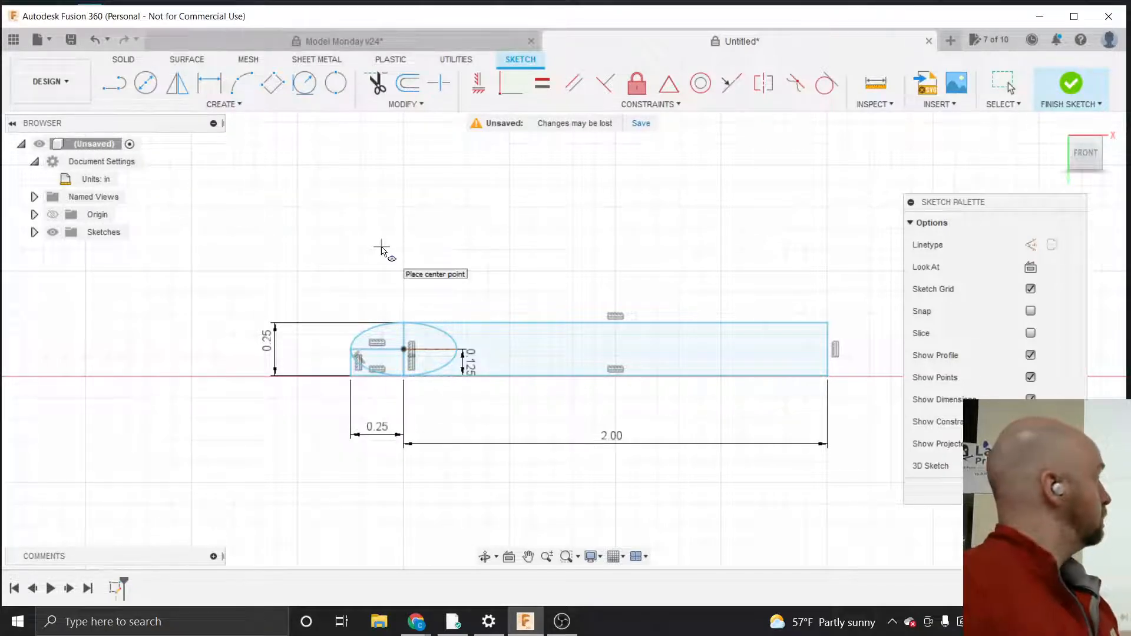
left_click(404, 377)
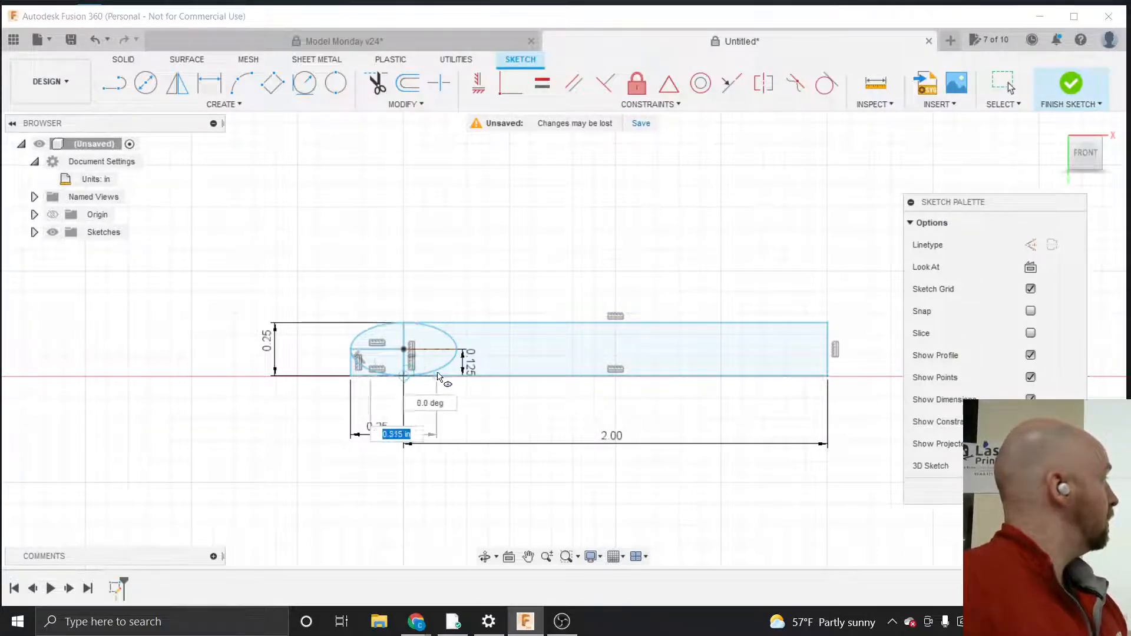
key("Escape")
left_click(825, 376)
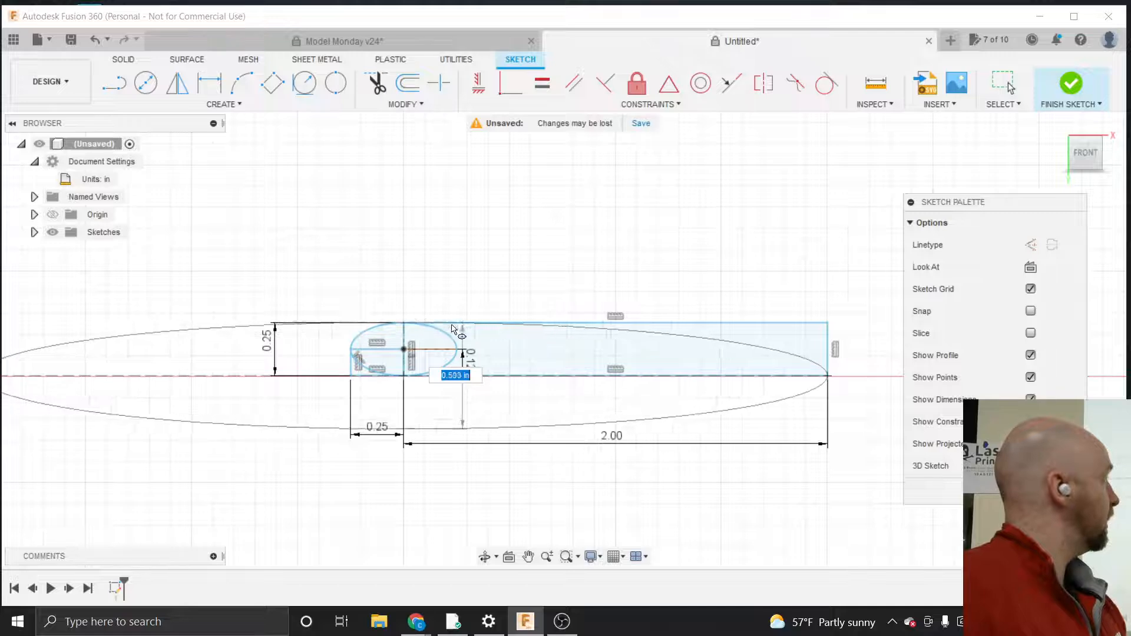
left_click(403, 324)
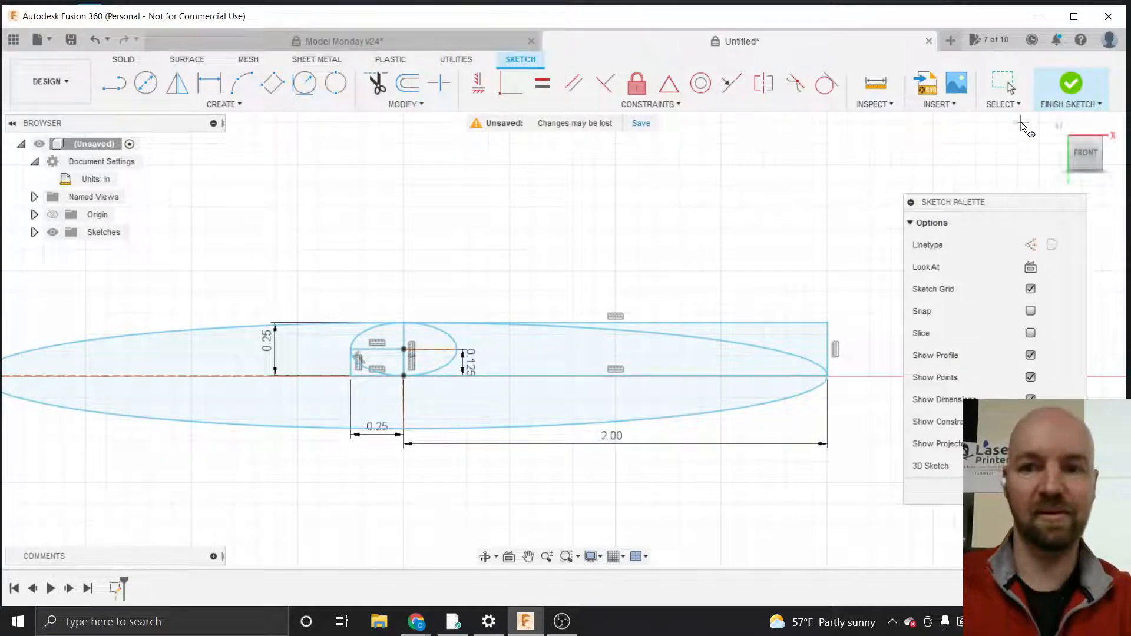
Finish the sketch
left_click(1069, 89)
scroll(909, 367, "down", 2)
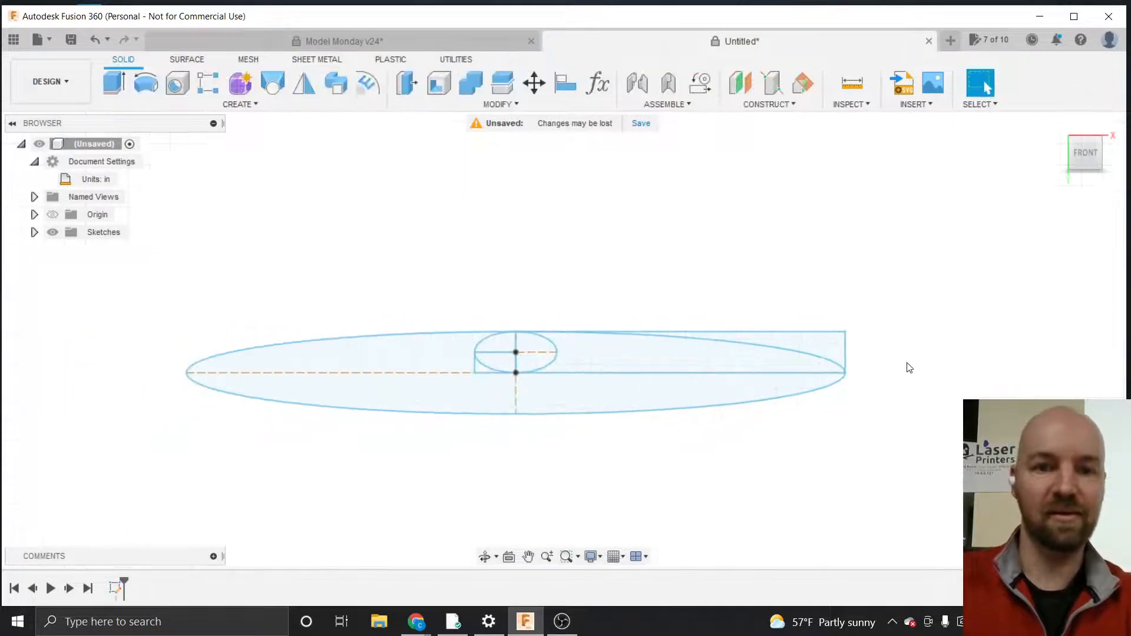
scroll(908, 368, "down", 1)
right_click(909, 367)
left_click(853, 341)
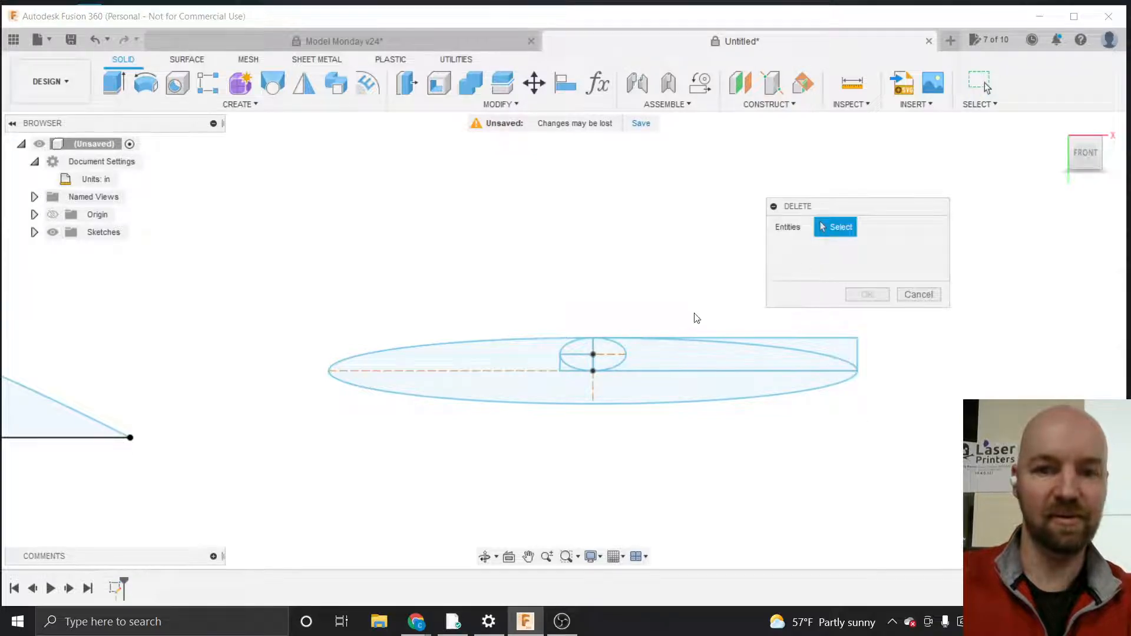
left_click(918, 294)
left_click(648, 348)
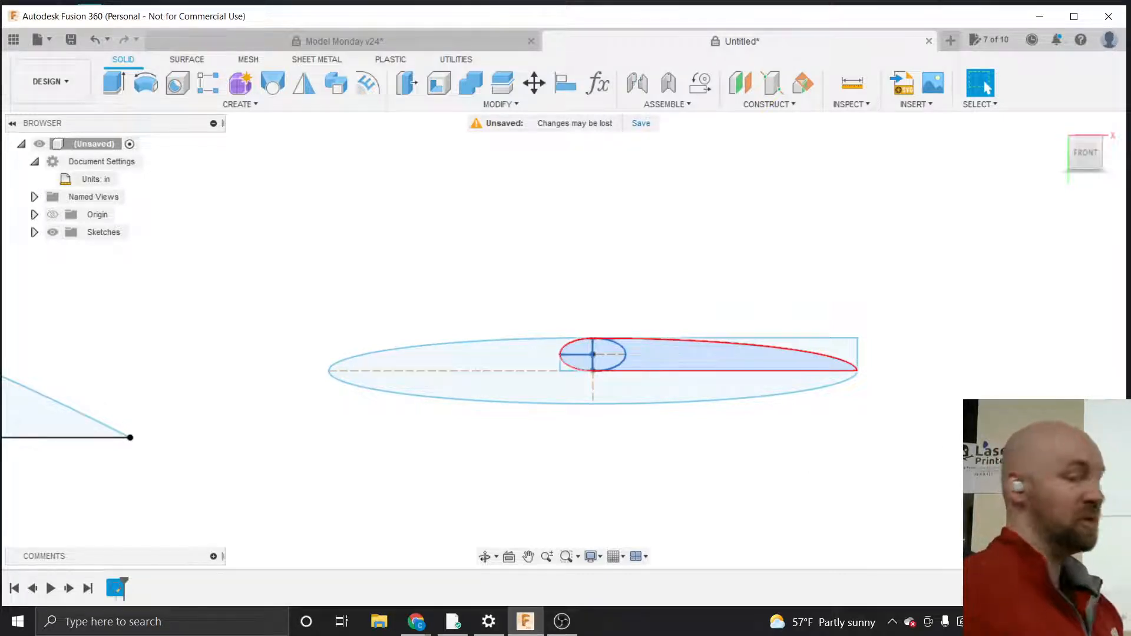
scroll(1026, 384, "down", 5)
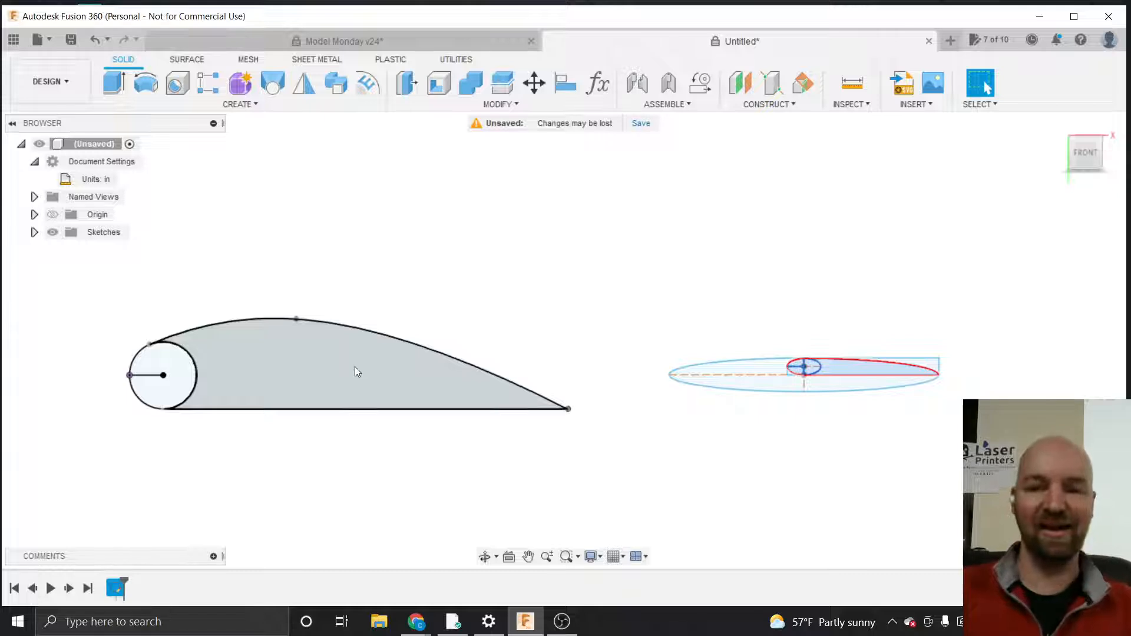
left_click_drag(642, 302, 947, 419)
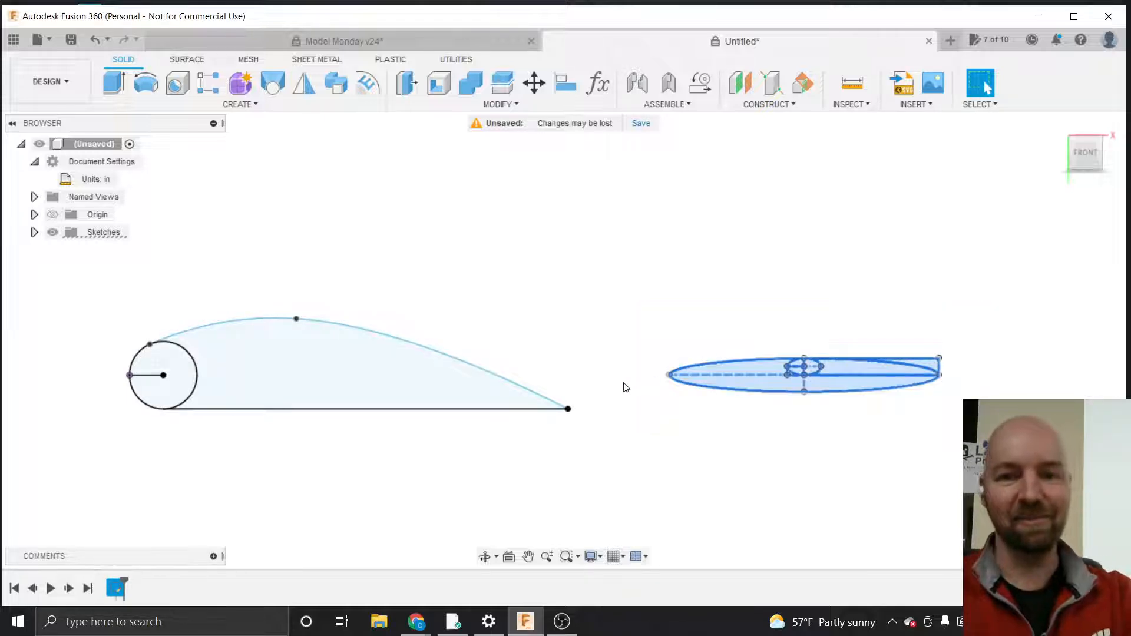
key("Escape")
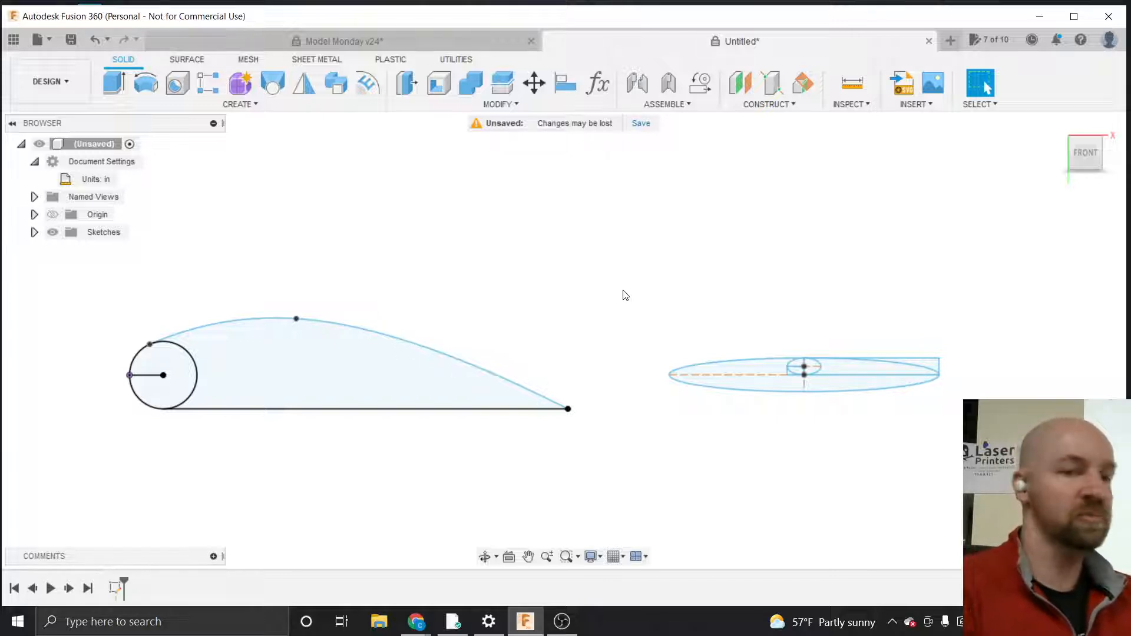
left_click(254, 103)
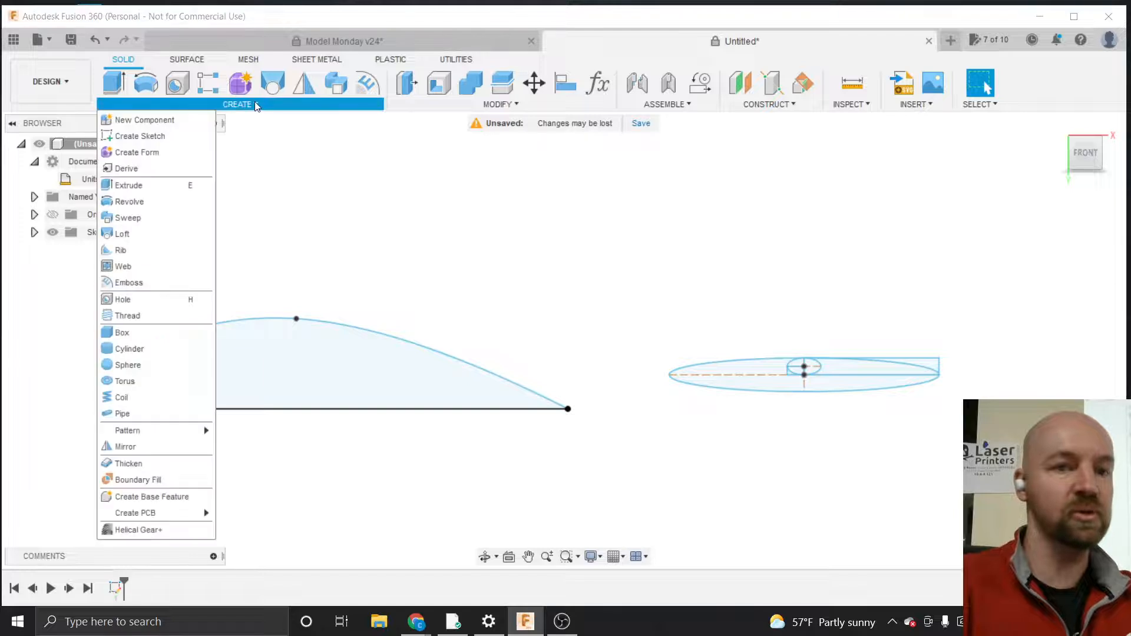
left_click(374, 187)
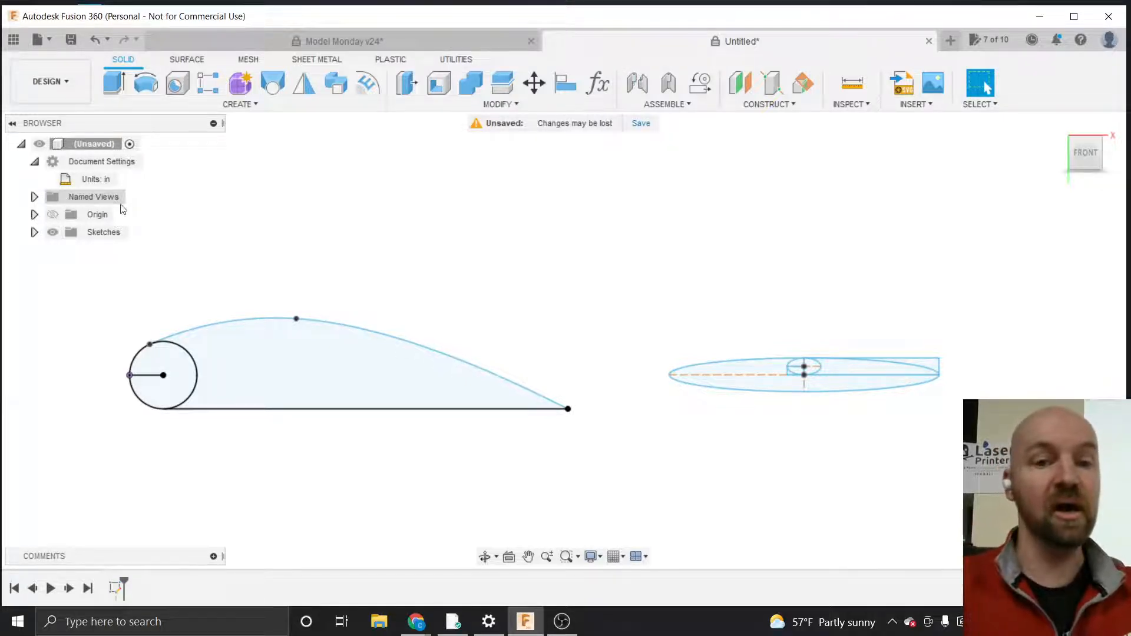
Rename Sketch1 in the browser to Mikes Super Cool Airfoil
left_click(34, 233)
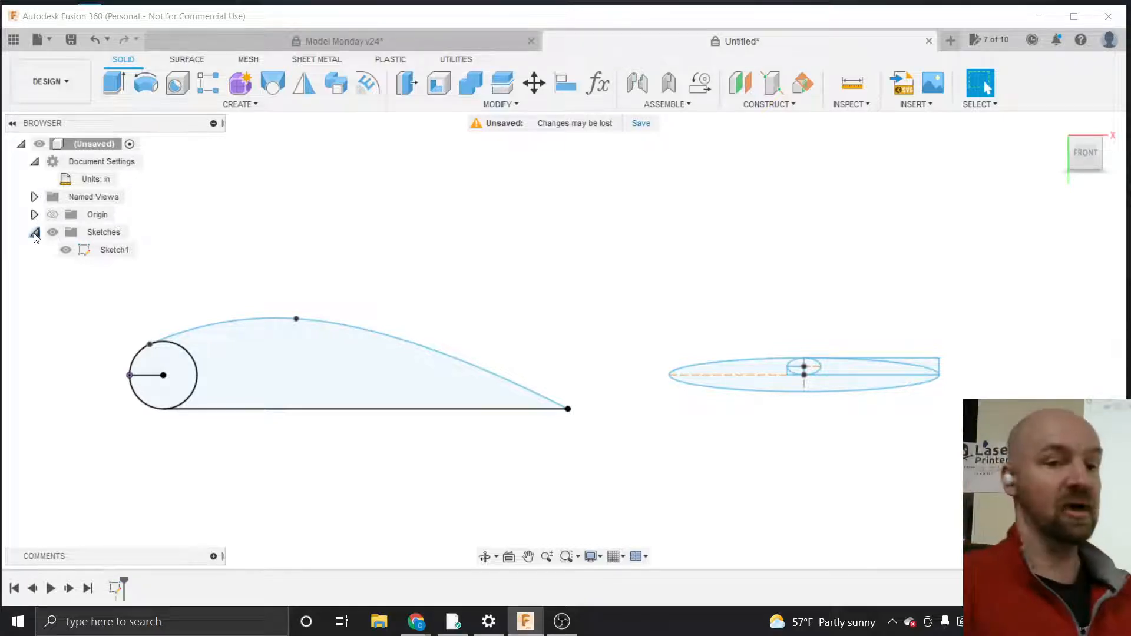
left_click(109, 253)
left_click(112, 251)
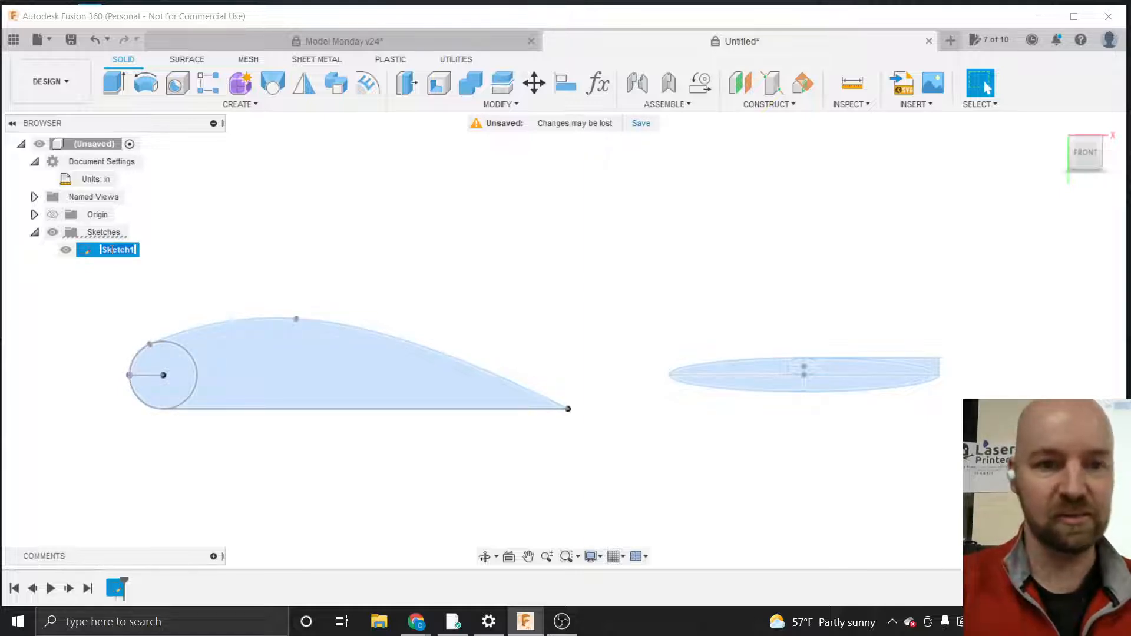
type("Mikes")
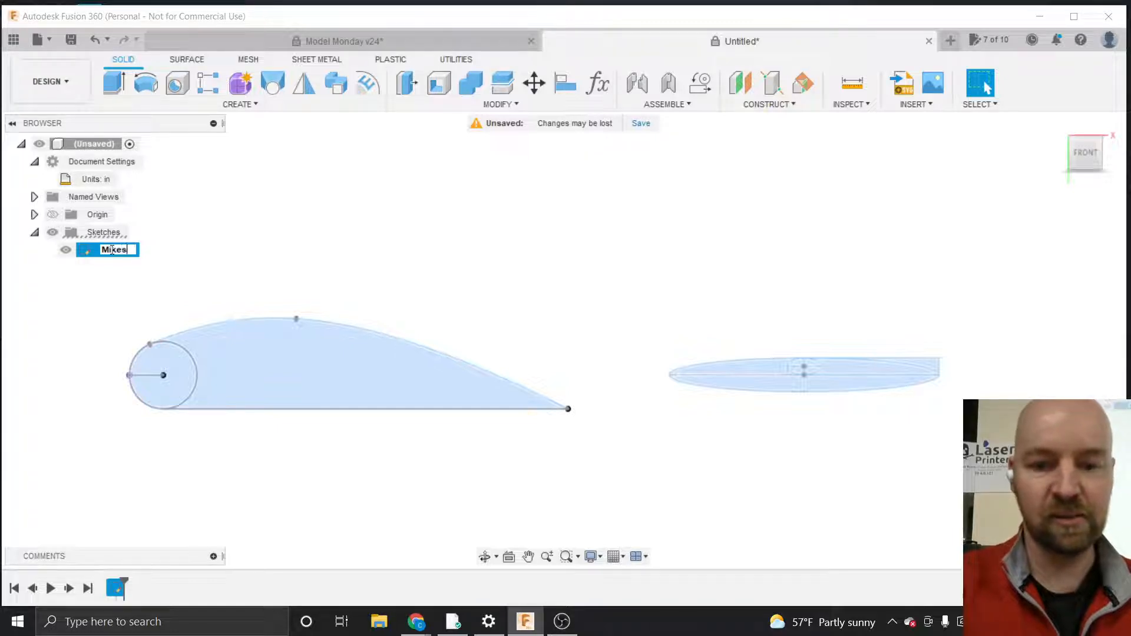
type(" Super")
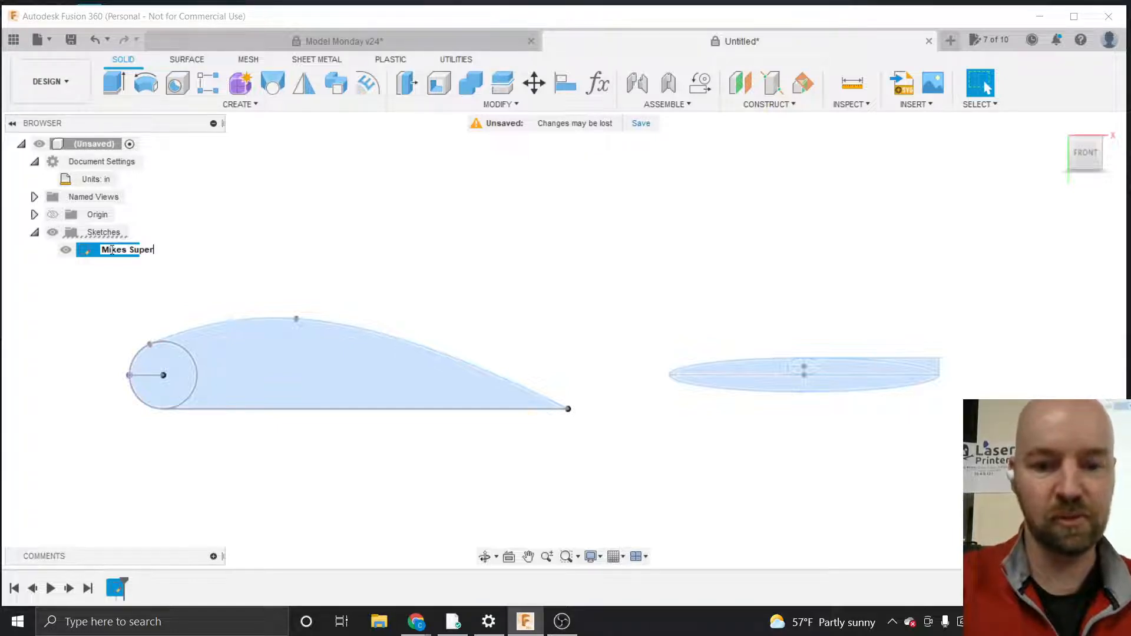
type(" Cool ")
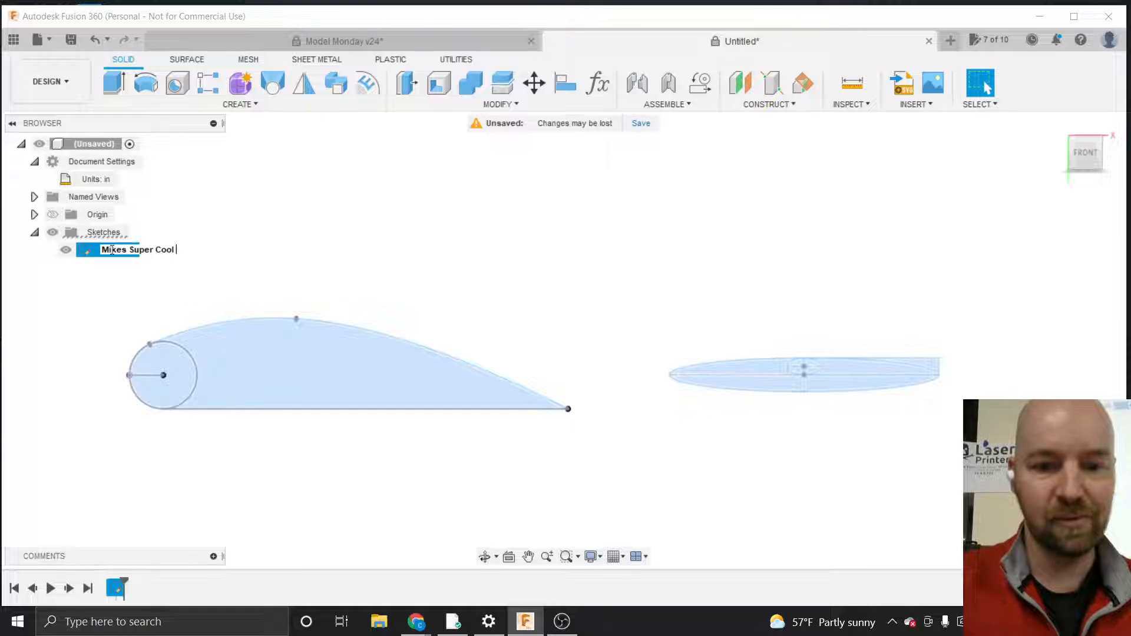
type("Airfoil")
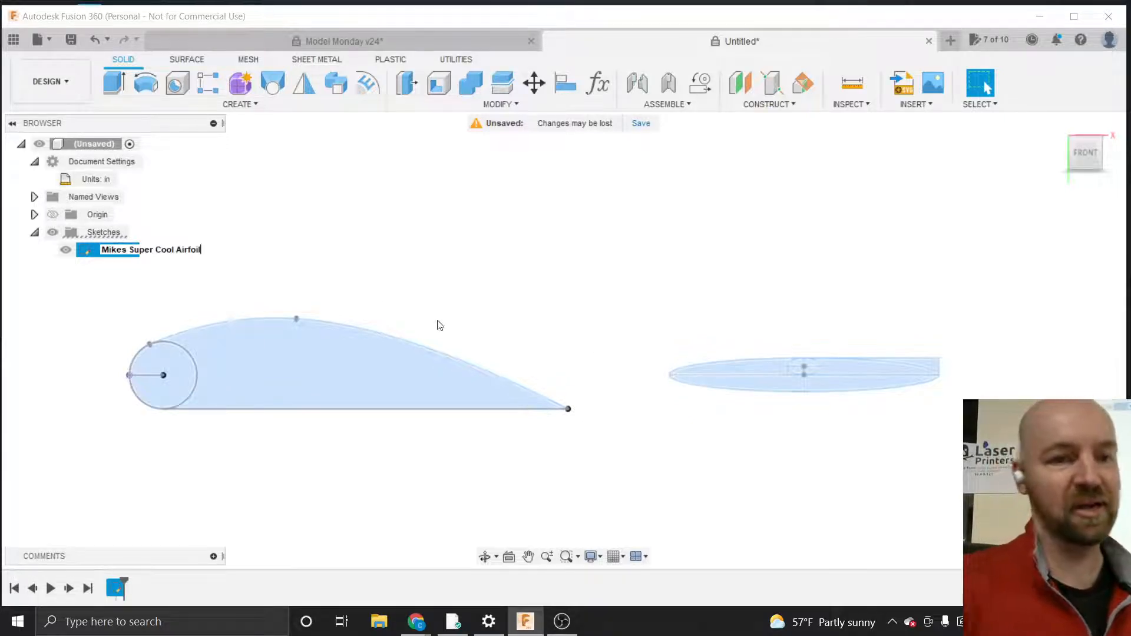
left_click(121, 277)
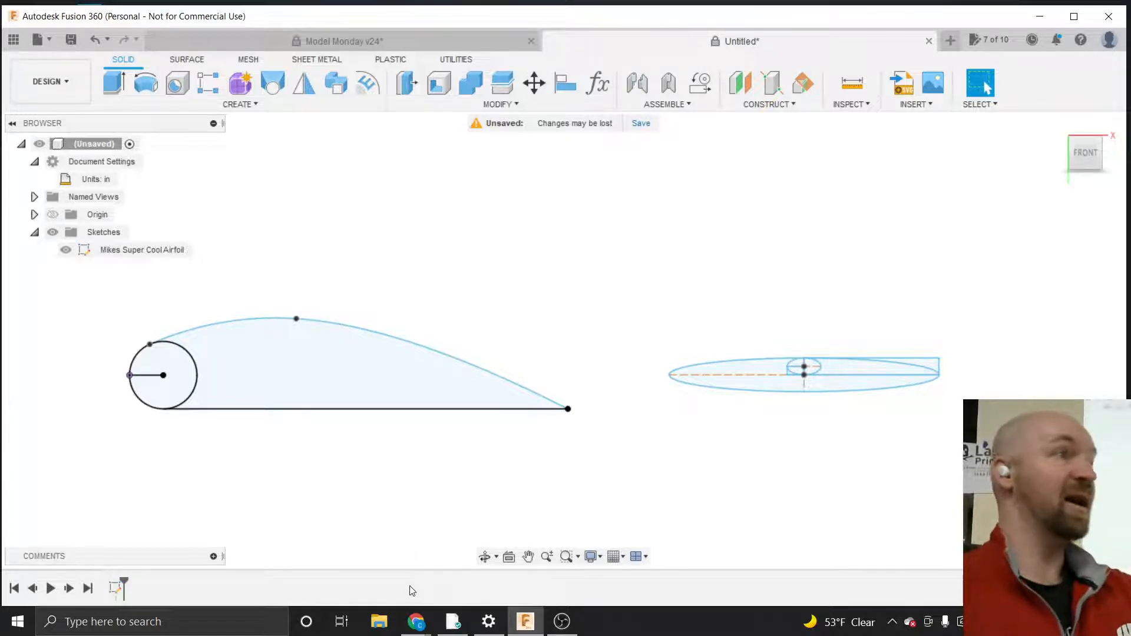
Switch to Chrome and examine the Clark Y airfoil image search results
left_click(416, 622)
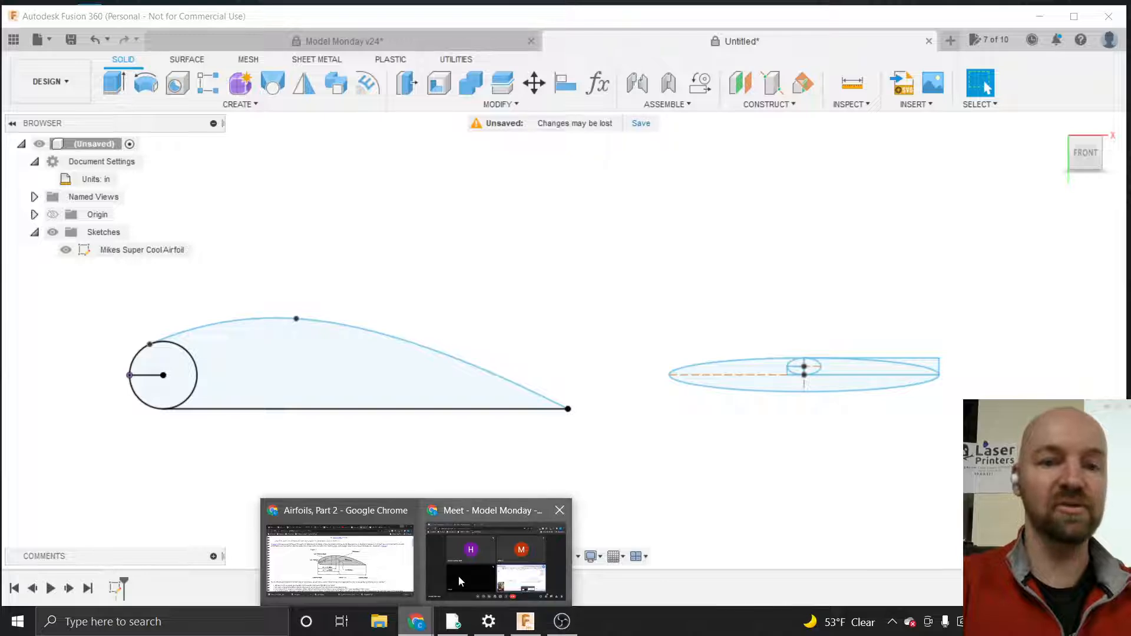
left_click(340, 559)
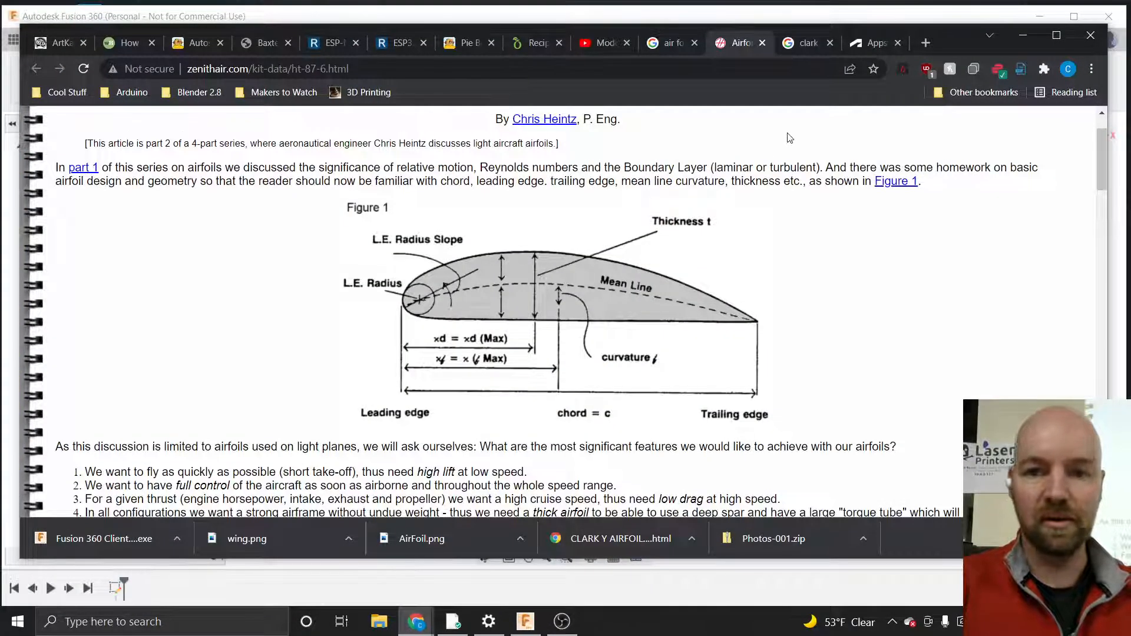
left_click(804, 44)
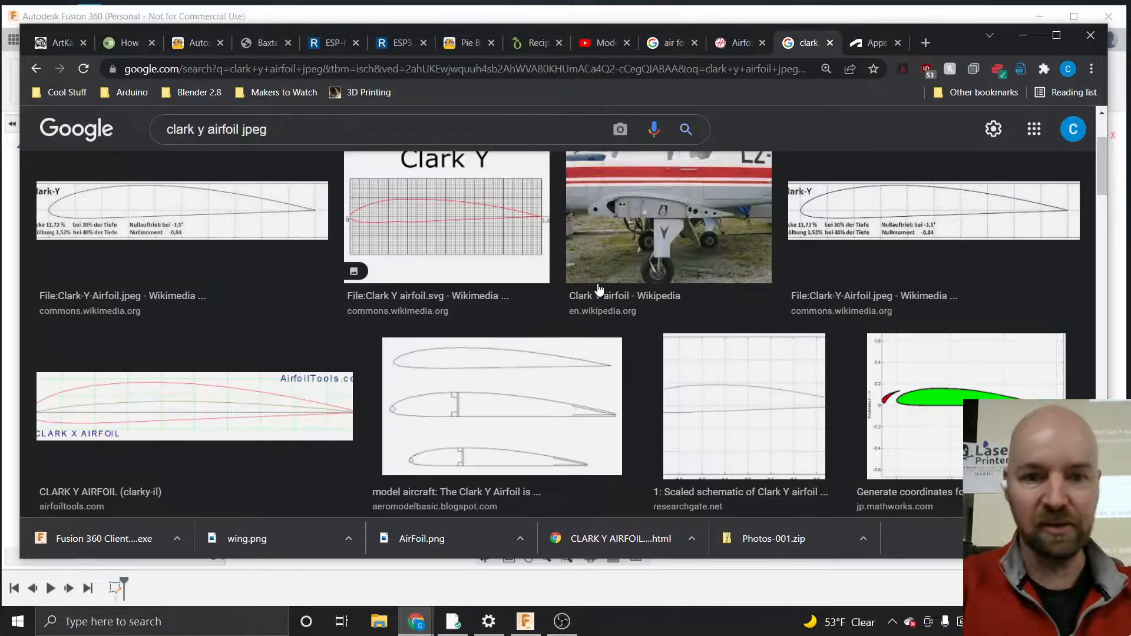
scroll(606, 312, "up", 3)
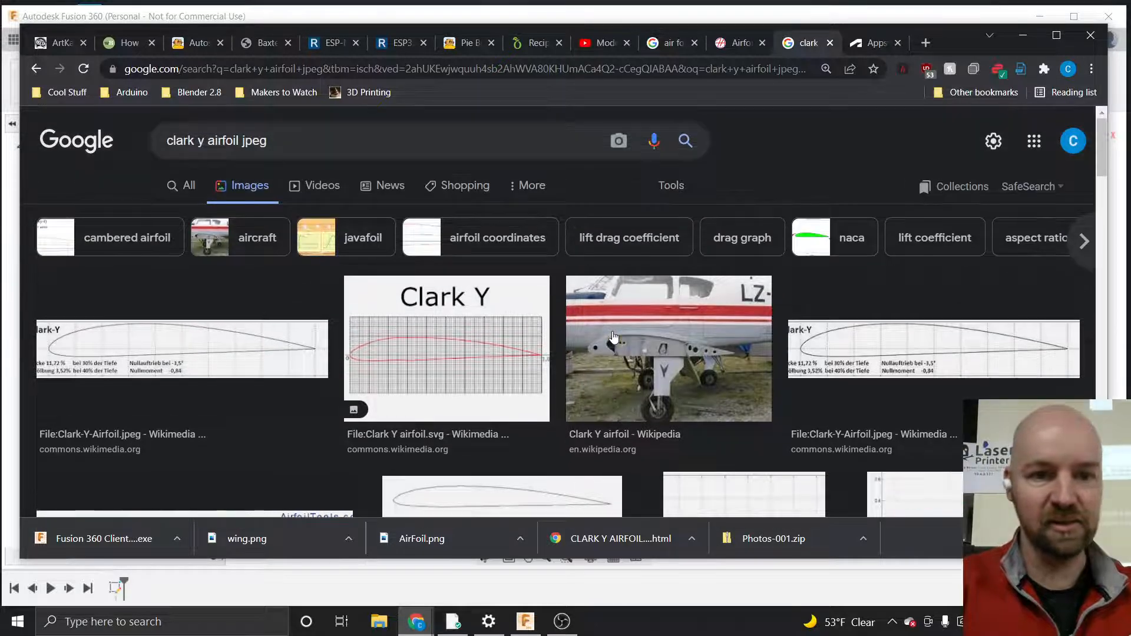
scroll(612, 337, "down", 1)
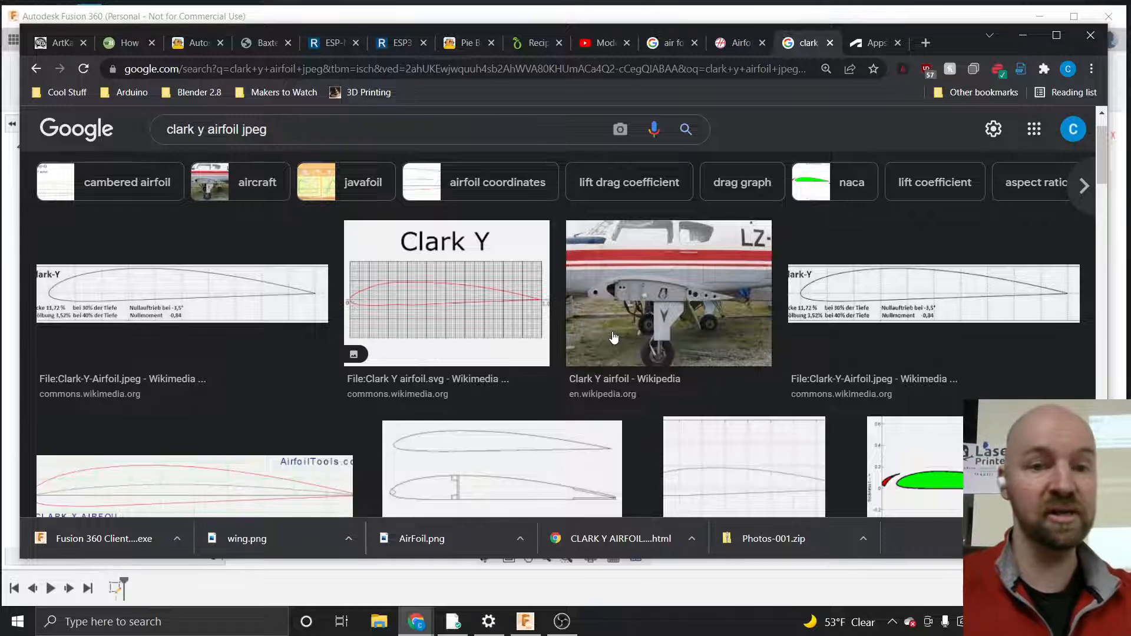
left_click(294, 129)
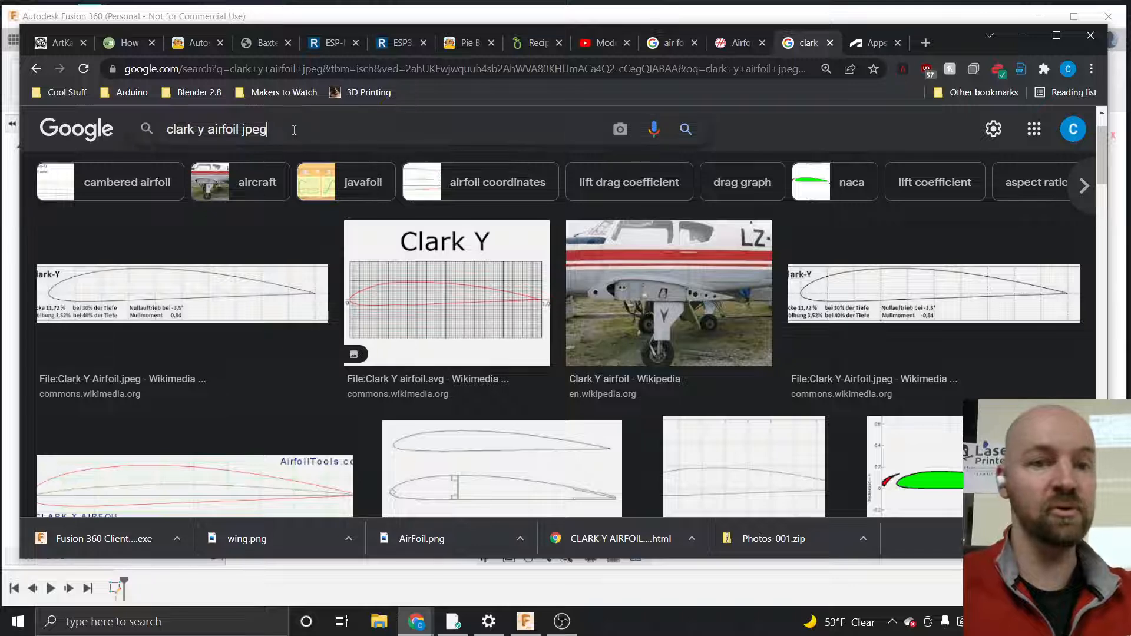
left_click_drag(293, 129, 163, 130)
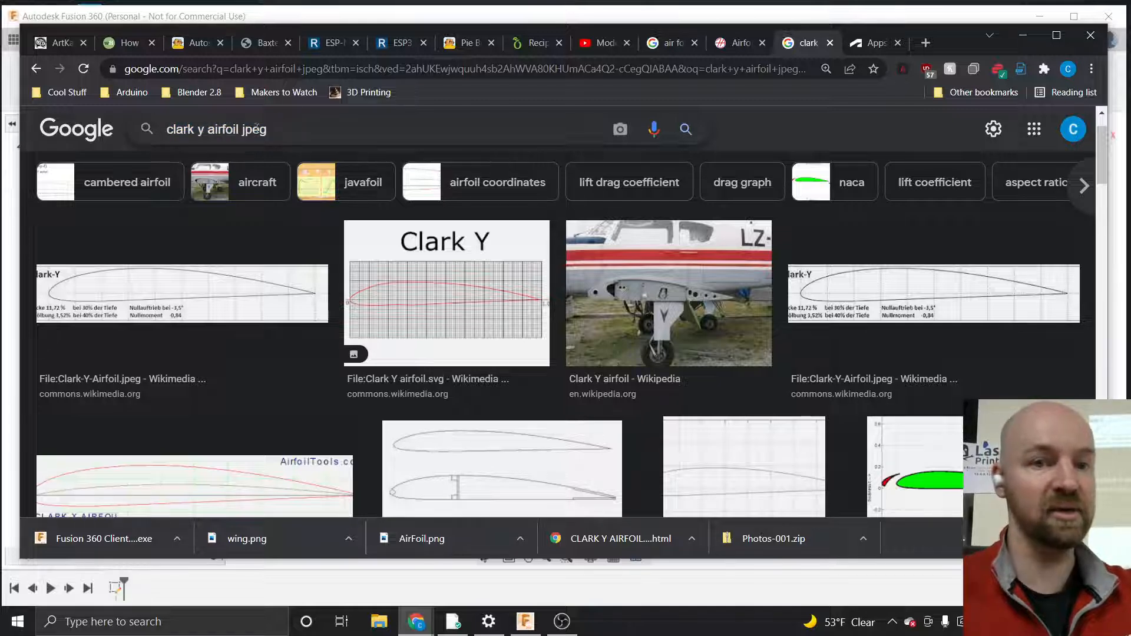
left_click_drag(240, 129, 267, 131)
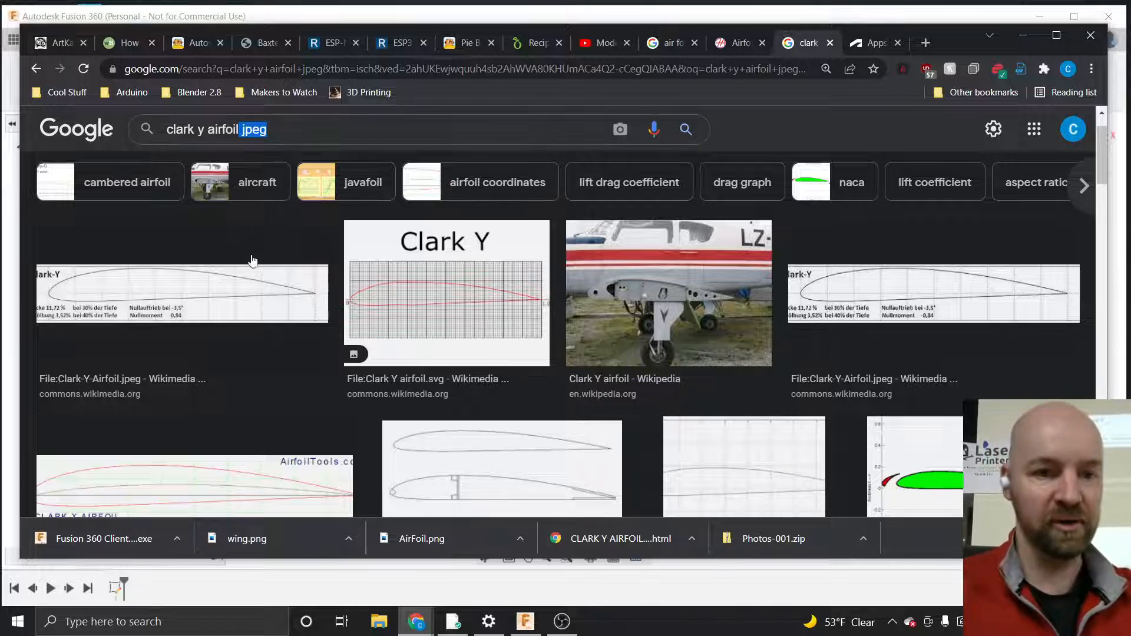
Save the first Clark-Y airfoil result image to the Grow Beyond Earth folder as Airfoil
right_click(224, 286)
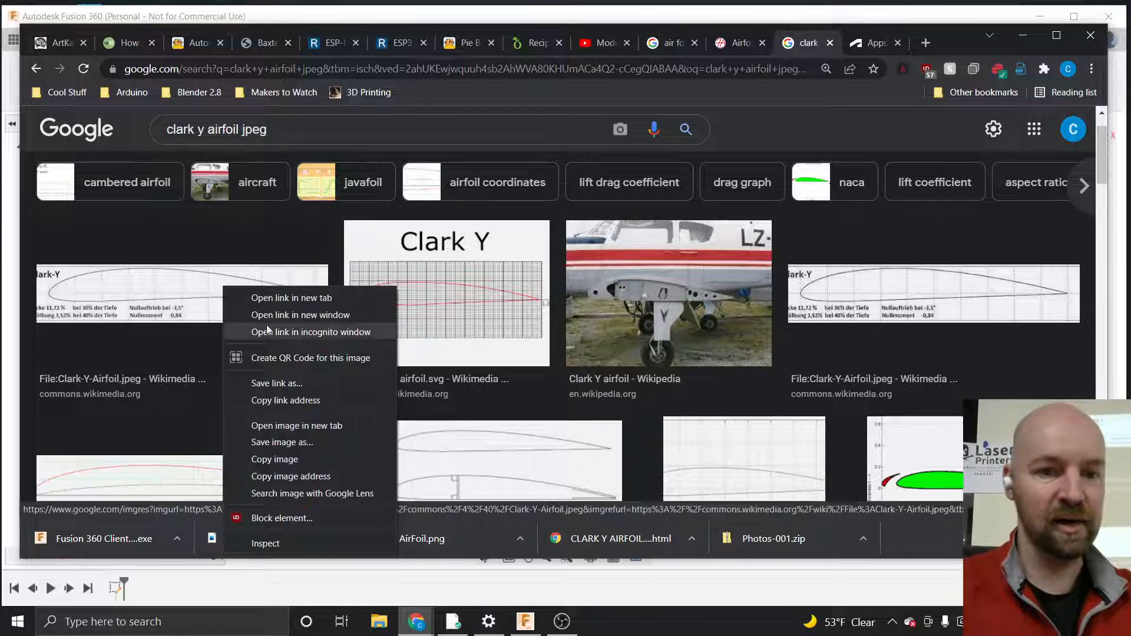
left_click(285, 442)
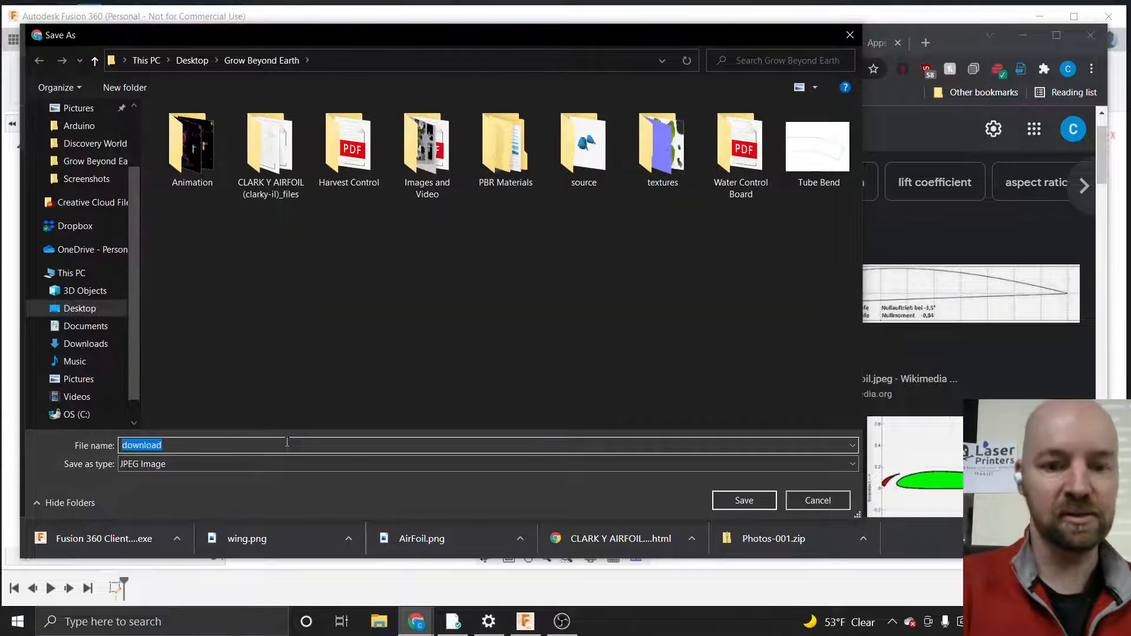
type("A")
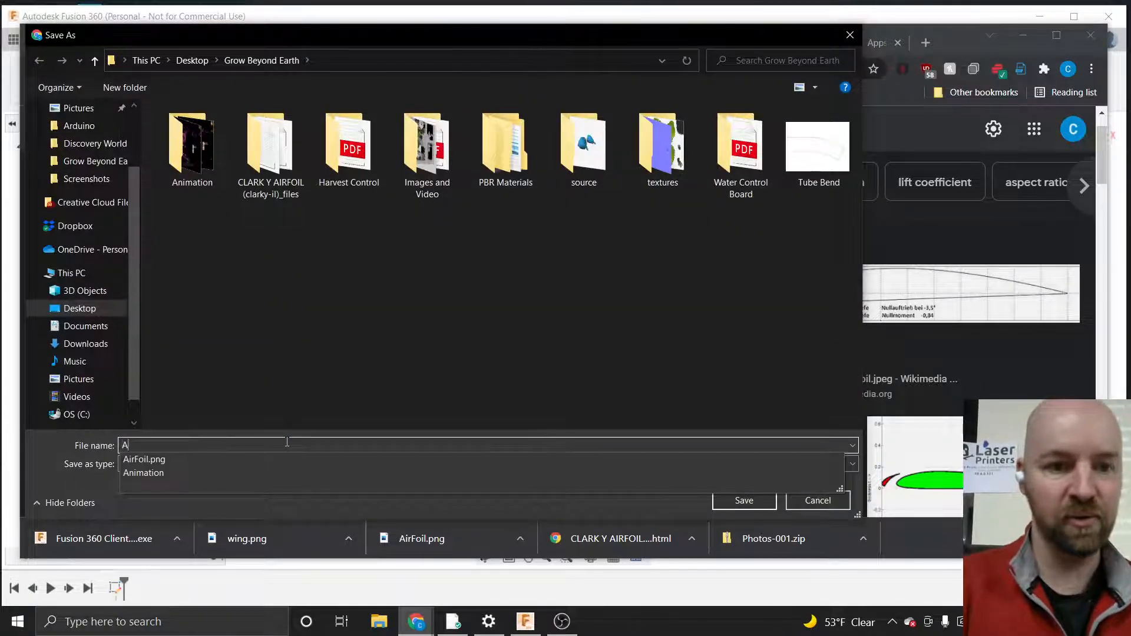
type("foil")
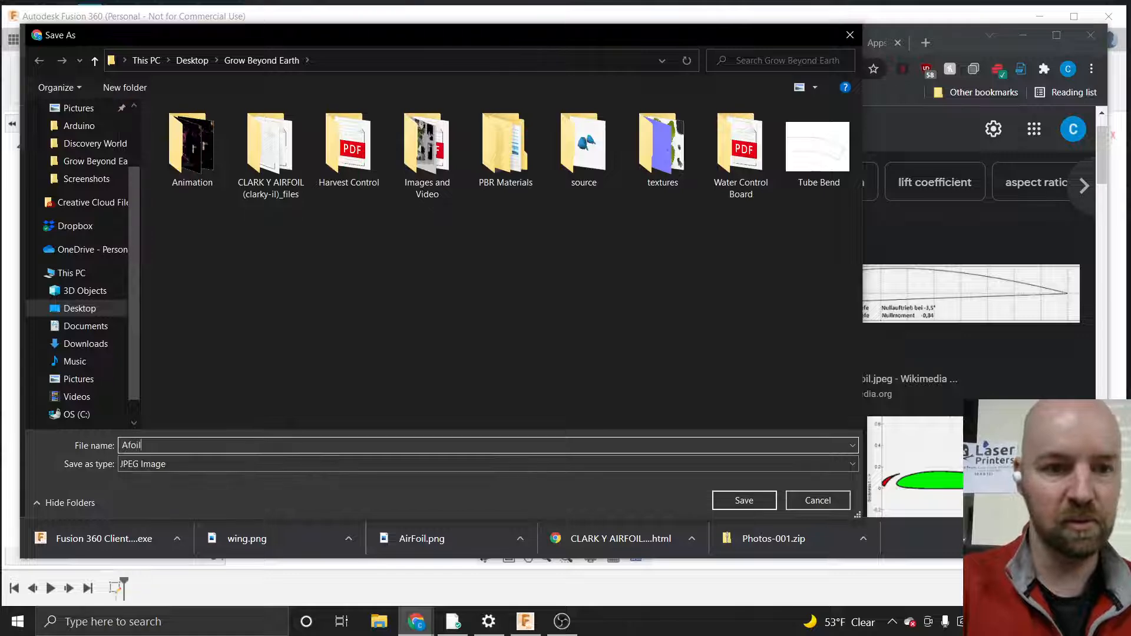
key("Left")
key("Left")
key("Left")
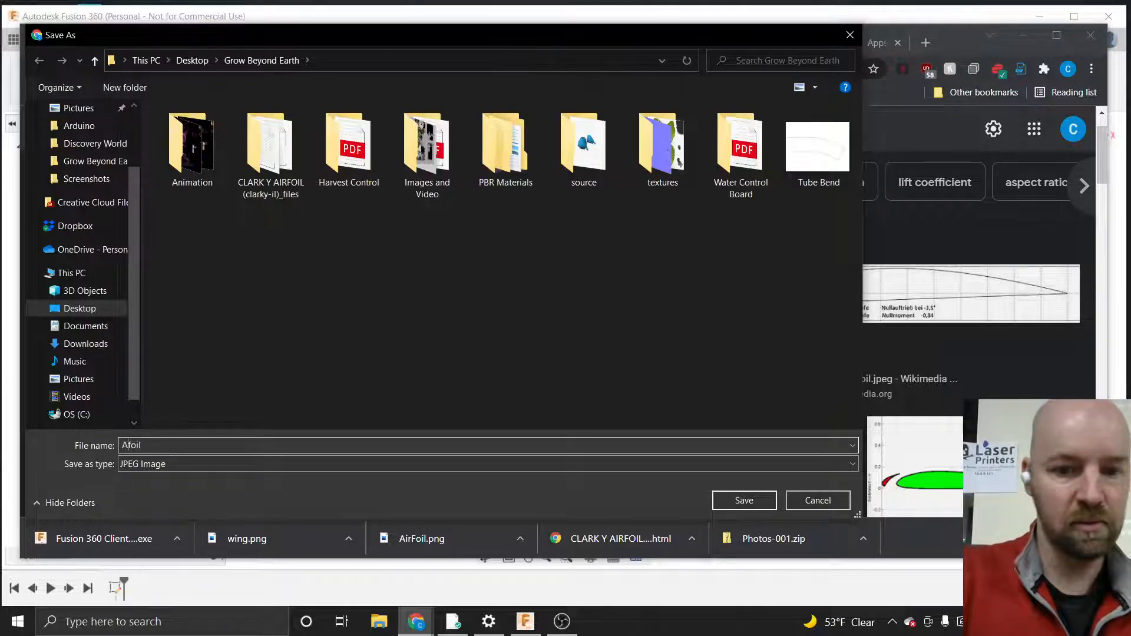
type("ir")
key("Return")
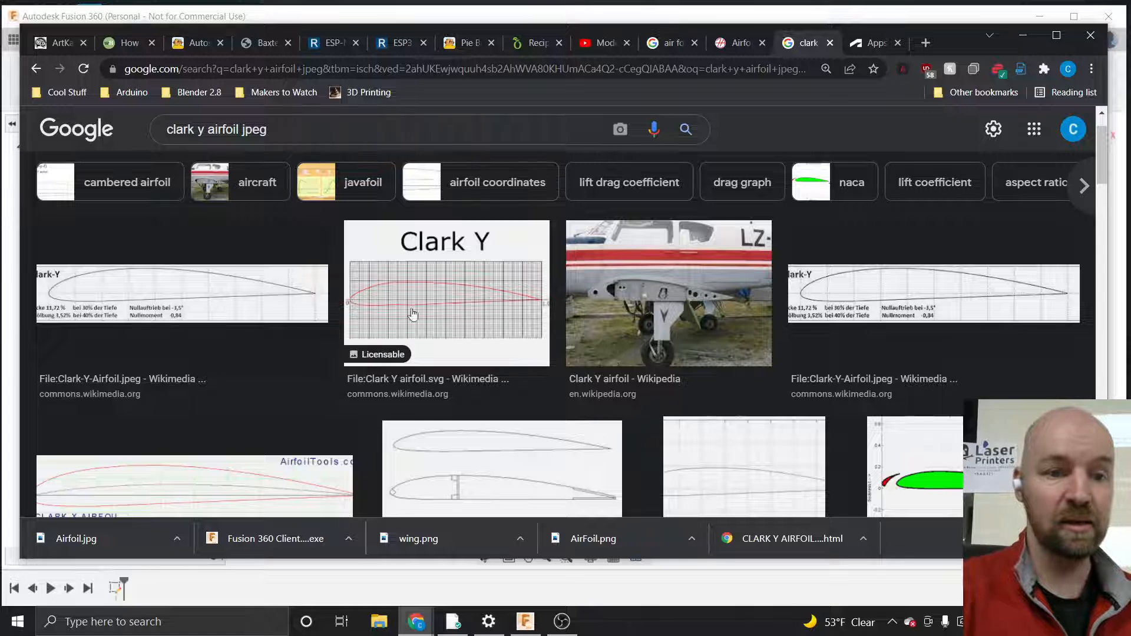
Return to Fusion 360 and hide the Mikes Super Cool Airfoil sketch
left_click(1026, 36)
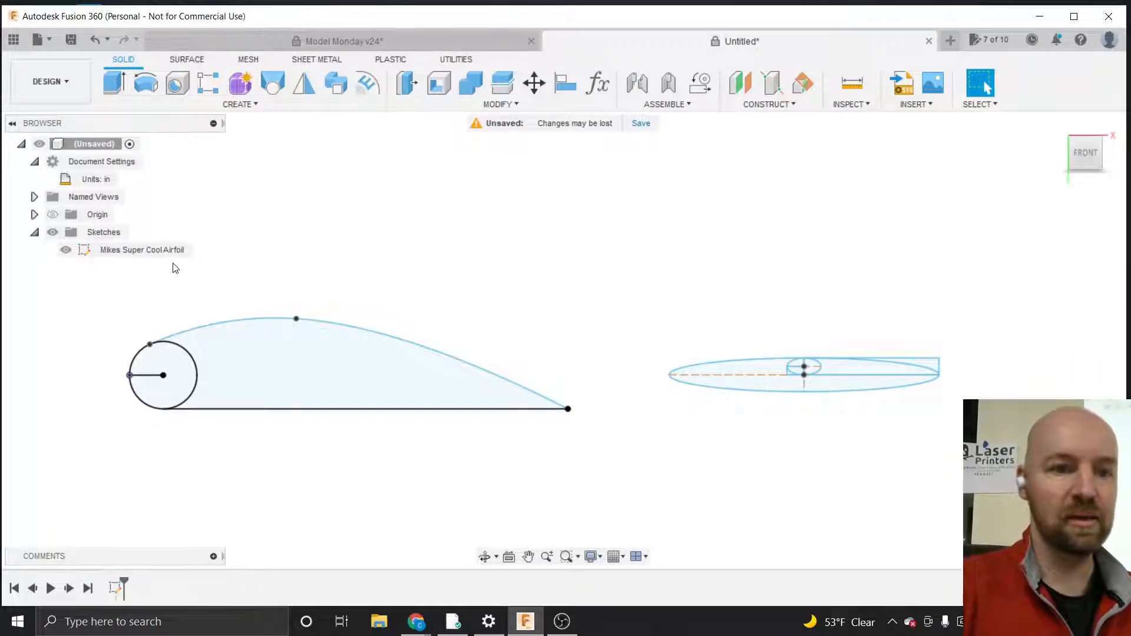
left_click(65, 250)
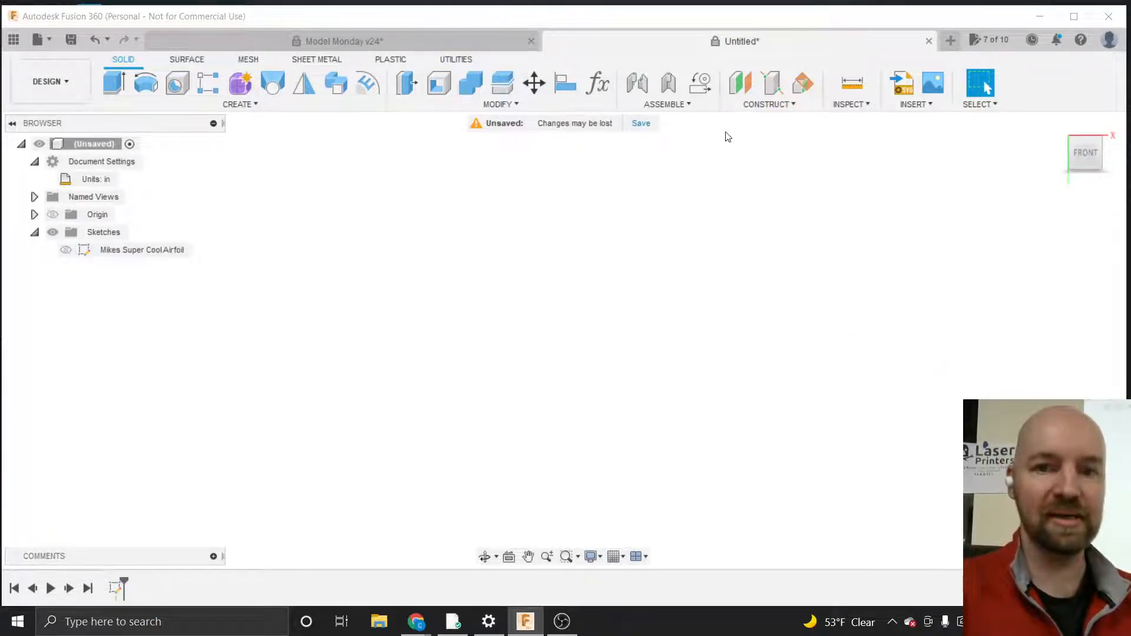
Try to insert a canvas image from the computer, browsing the Documents and Desktop folders
left_click(920, 105)
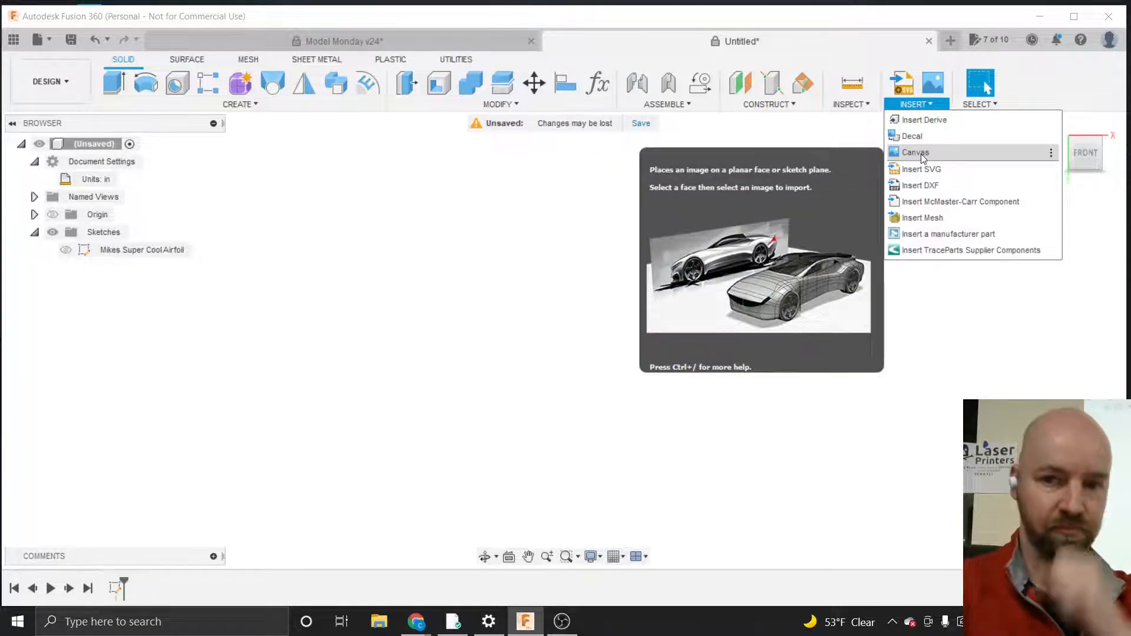
left_click(919, 153)
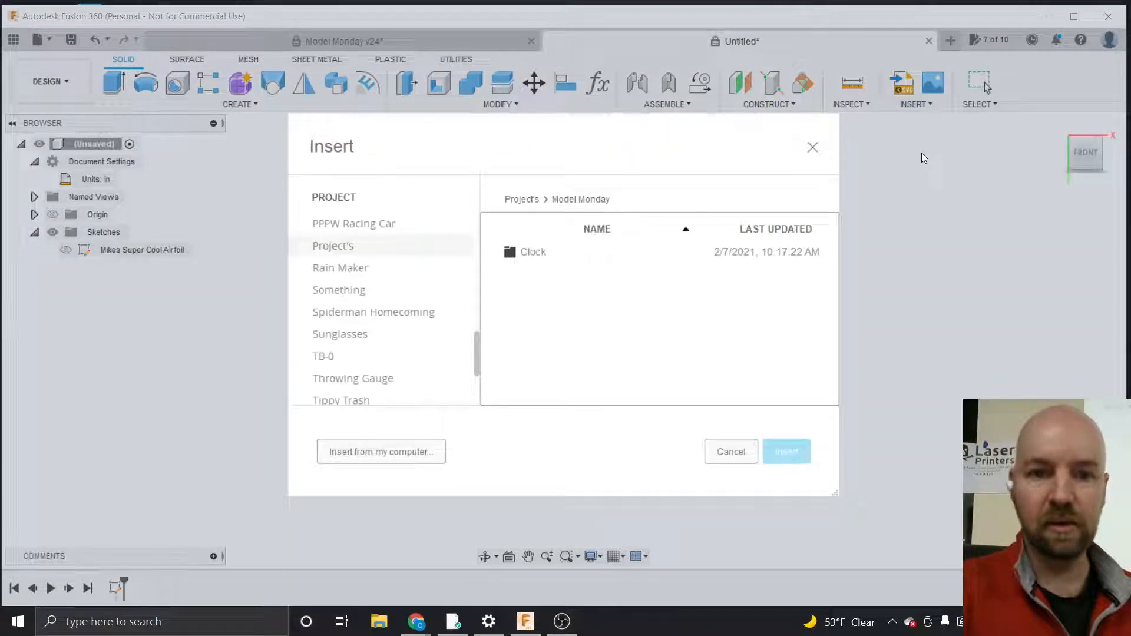
left_click(379, 454)
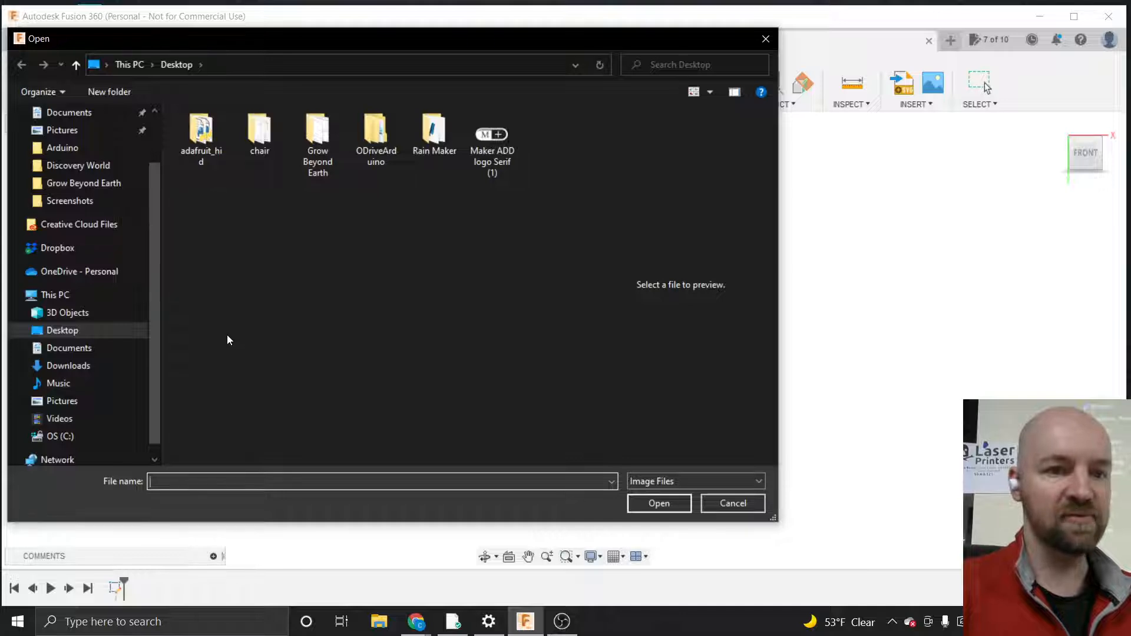
left_click(108, 348)
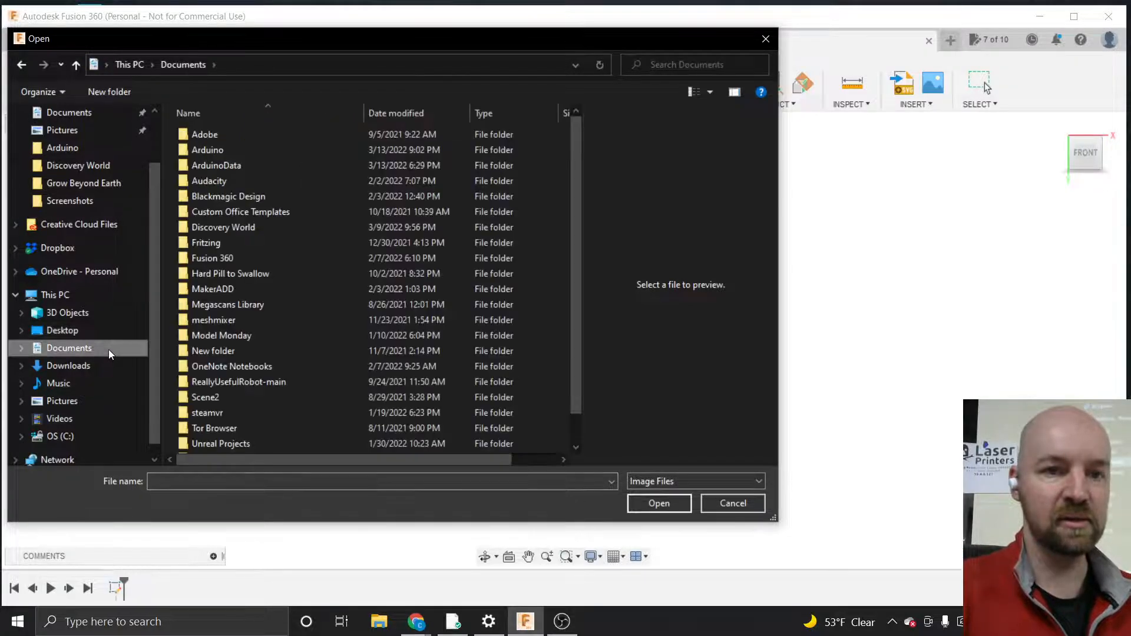
left_click(91, 328)
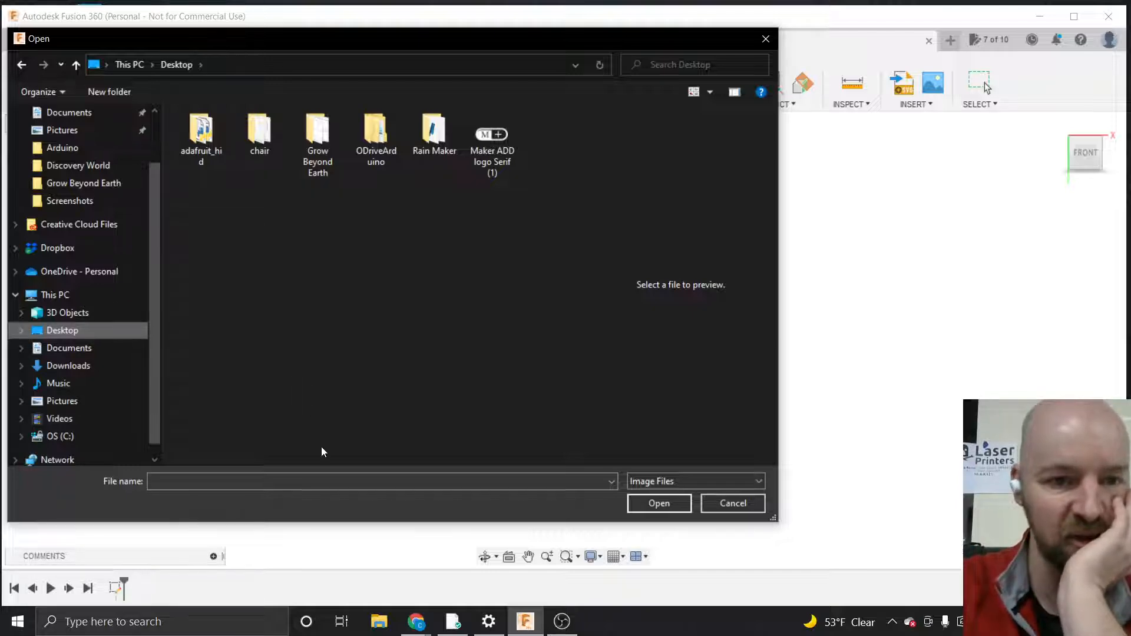
Switch to Chrome and save the first Clark-Y airfoil image to the Desktop as download
left_click(414, 623)
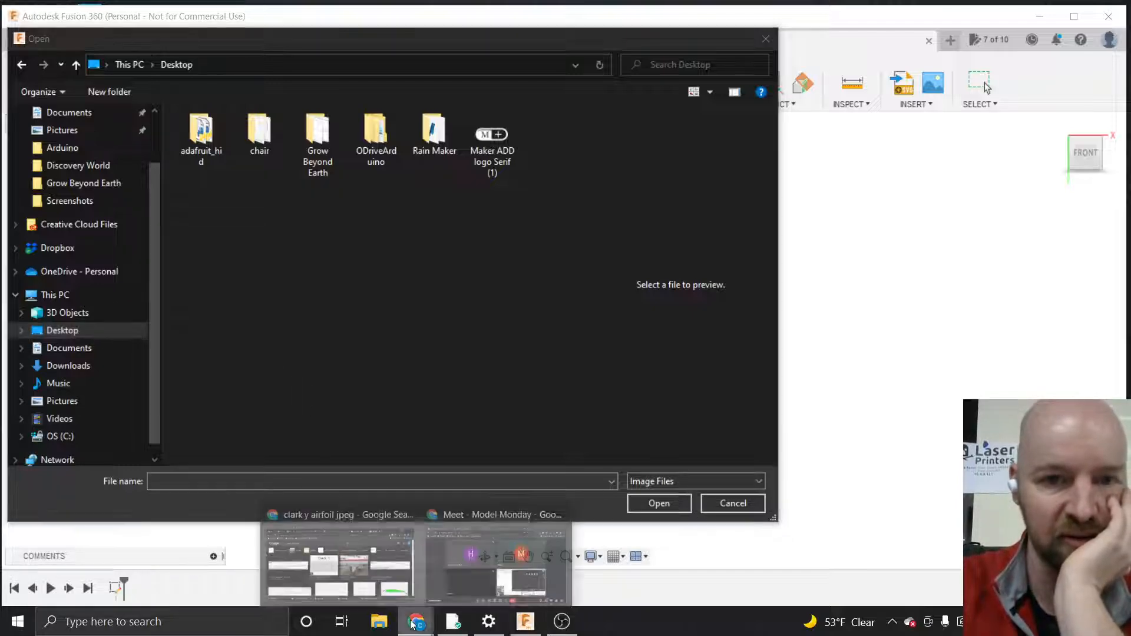
left_click(383, 570)
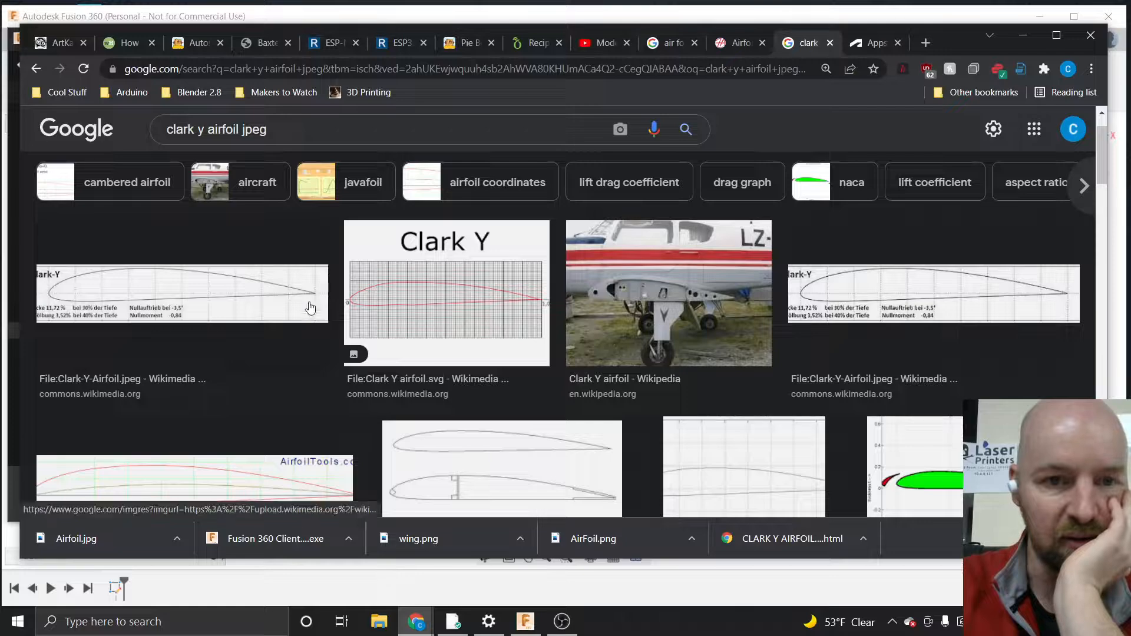
right_click(261, 287)
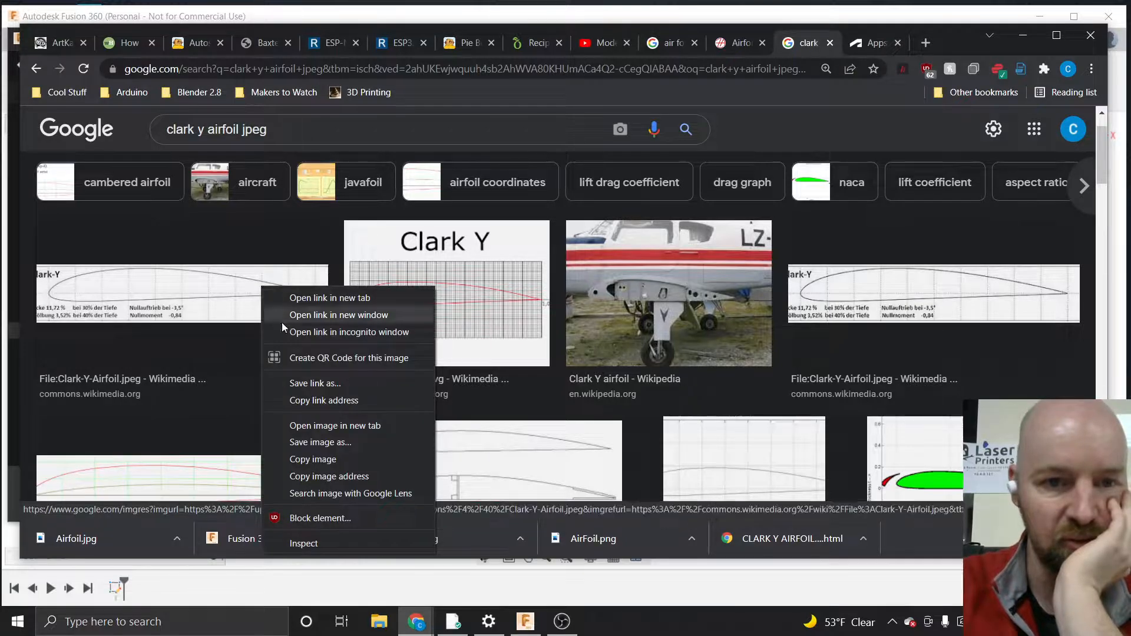
left_click(324, 441)
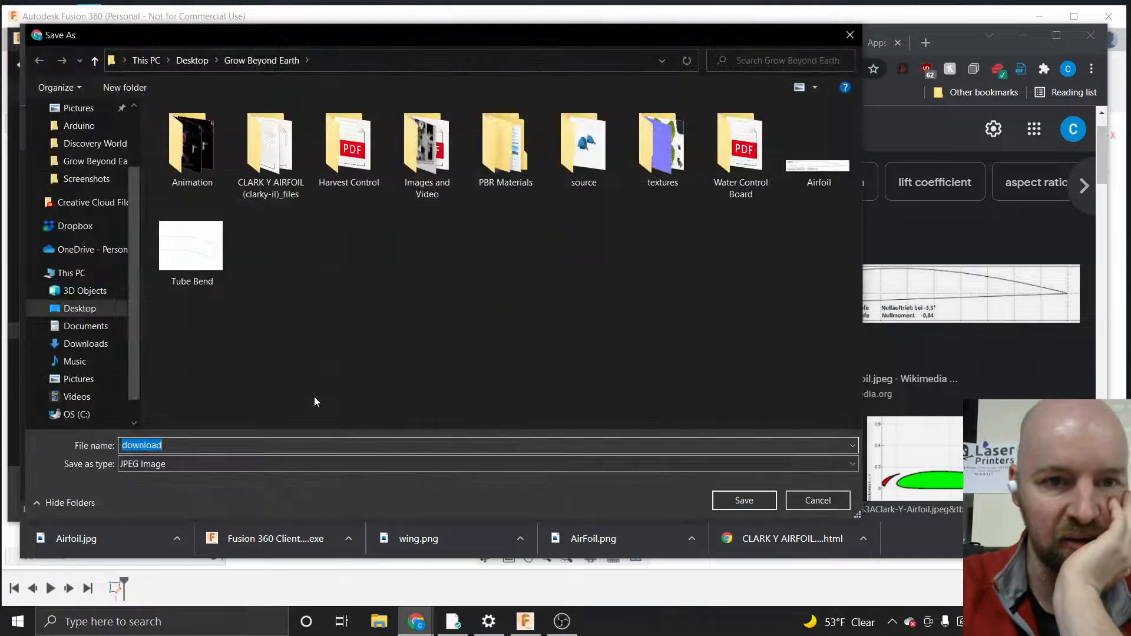
left_click(82, 308)
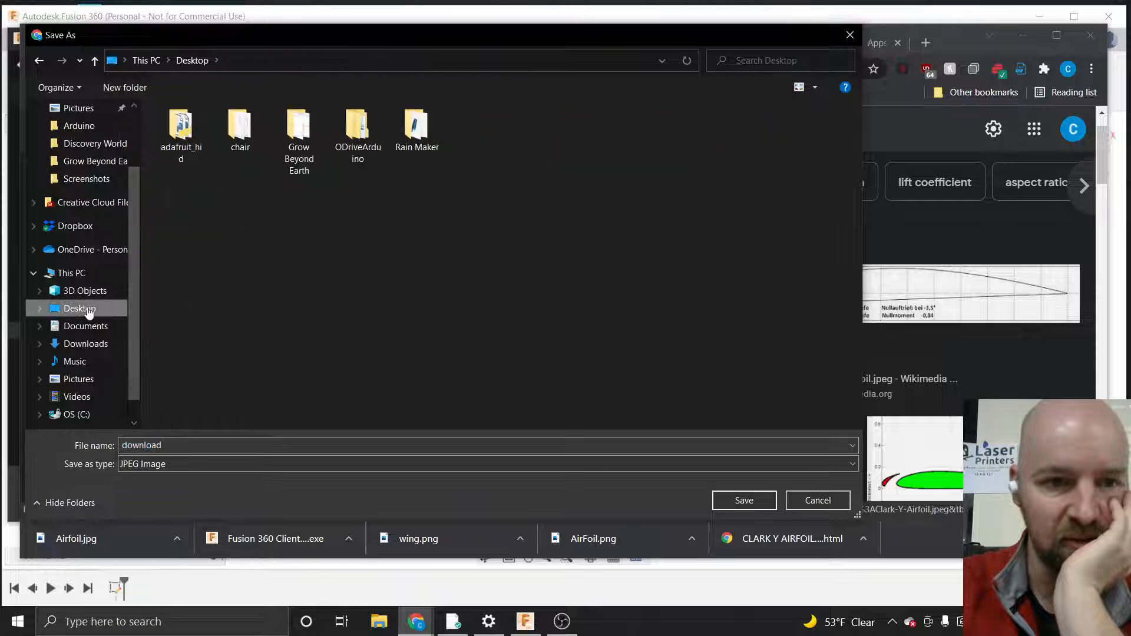
left_click(751, 500)
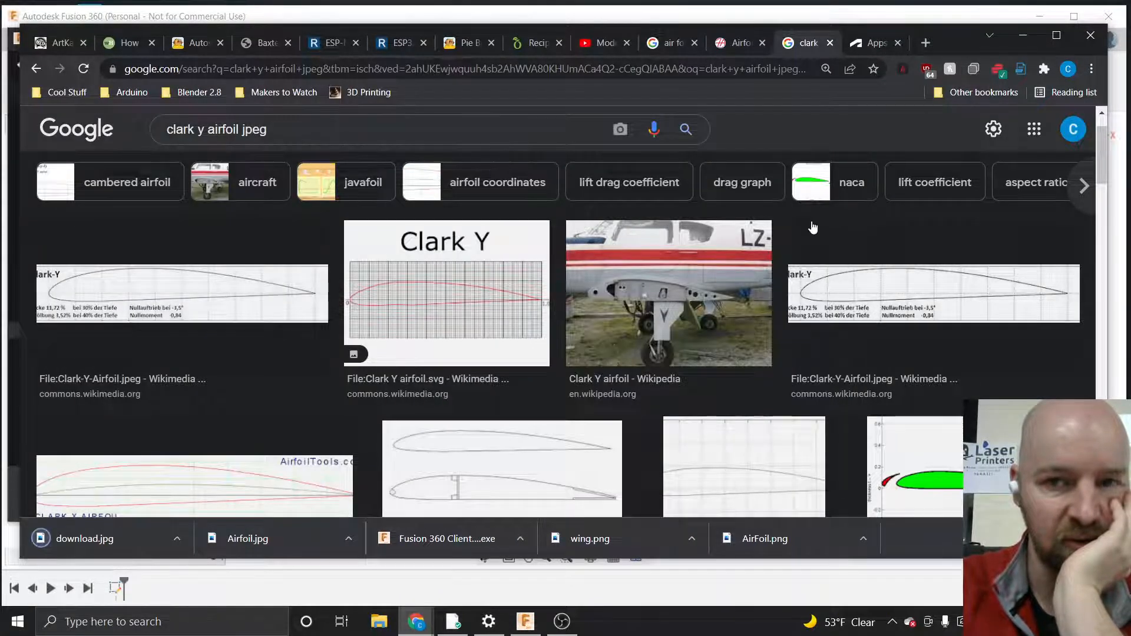
Return to Fusion 360 and open the download image for the canvas
left_click(1032, 32)
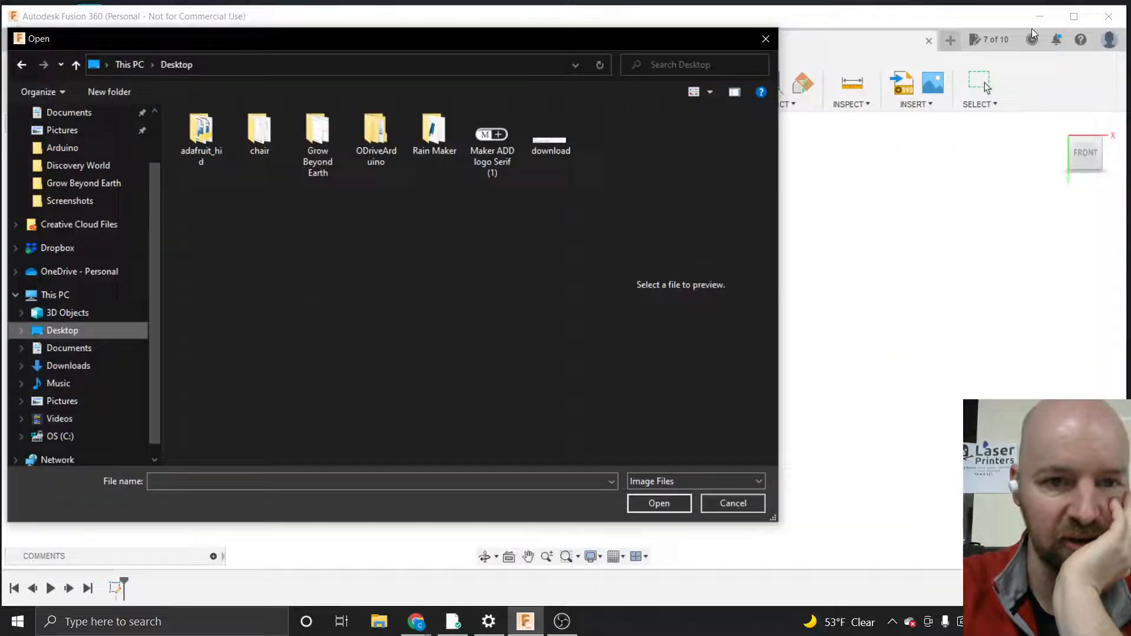
left_click(551, 151)
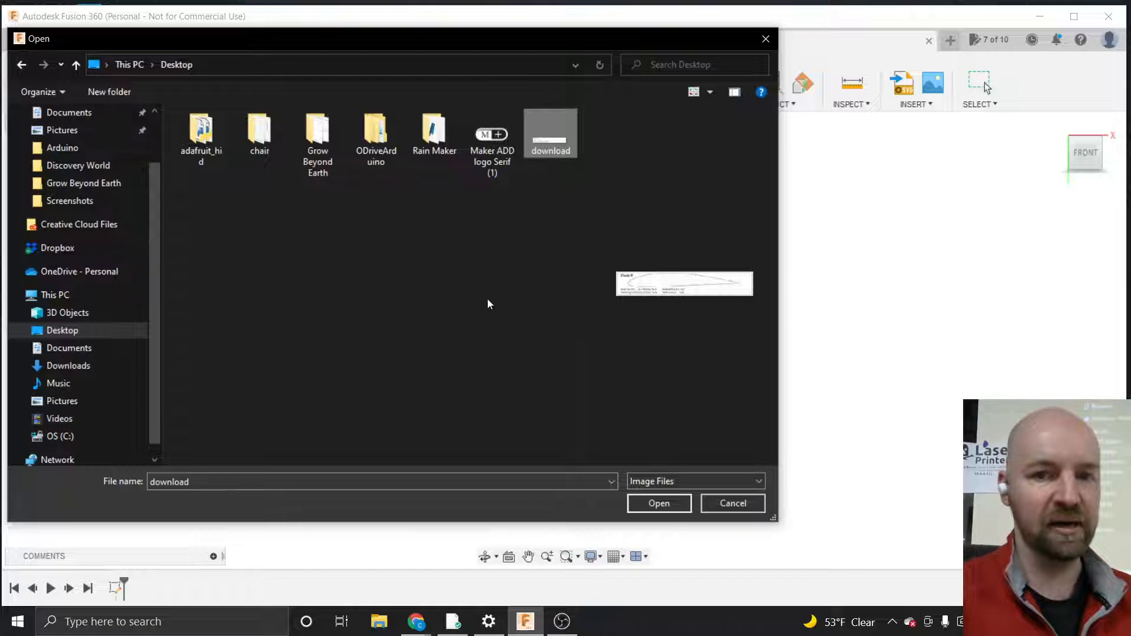
left_click(657, 503)
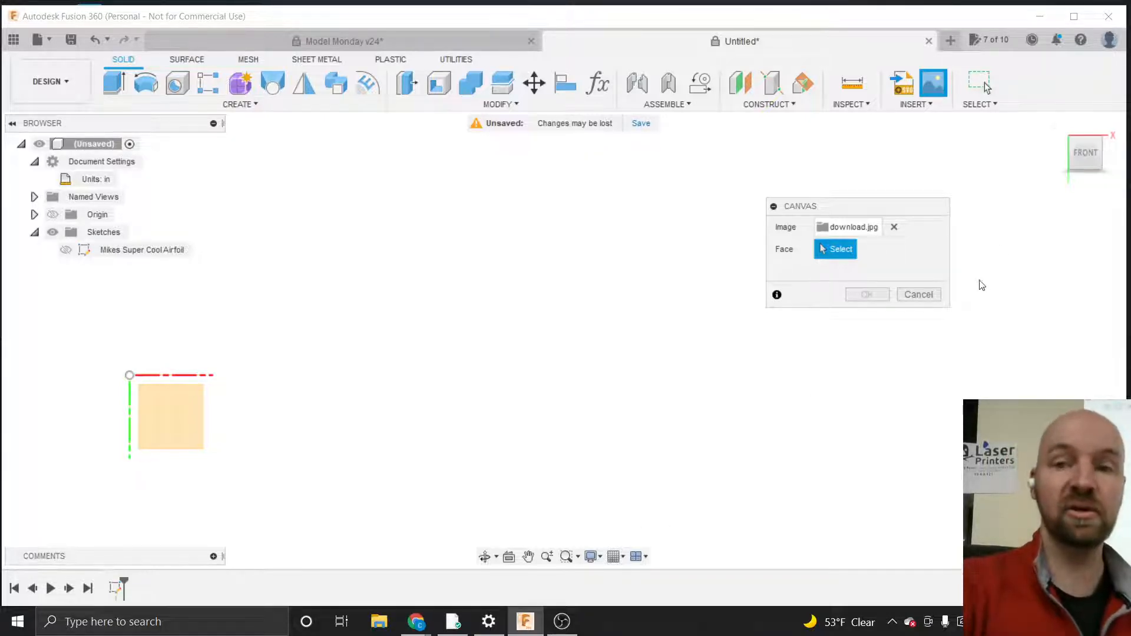
Try placing the image on the front plane and scaling it to about 4.355, then cancel the canvas
left_click(1069, 161)
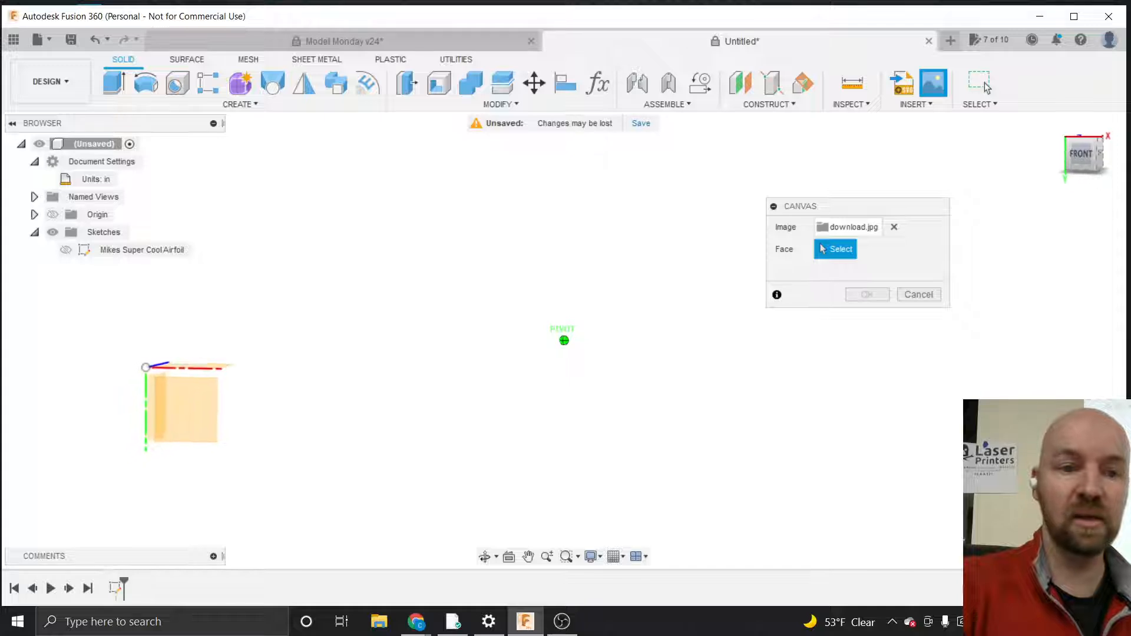
middle_click_drag(270, 351, 769, 391)
middle_click_drag(428, 381, 389, 329)
left_click(390, 328)
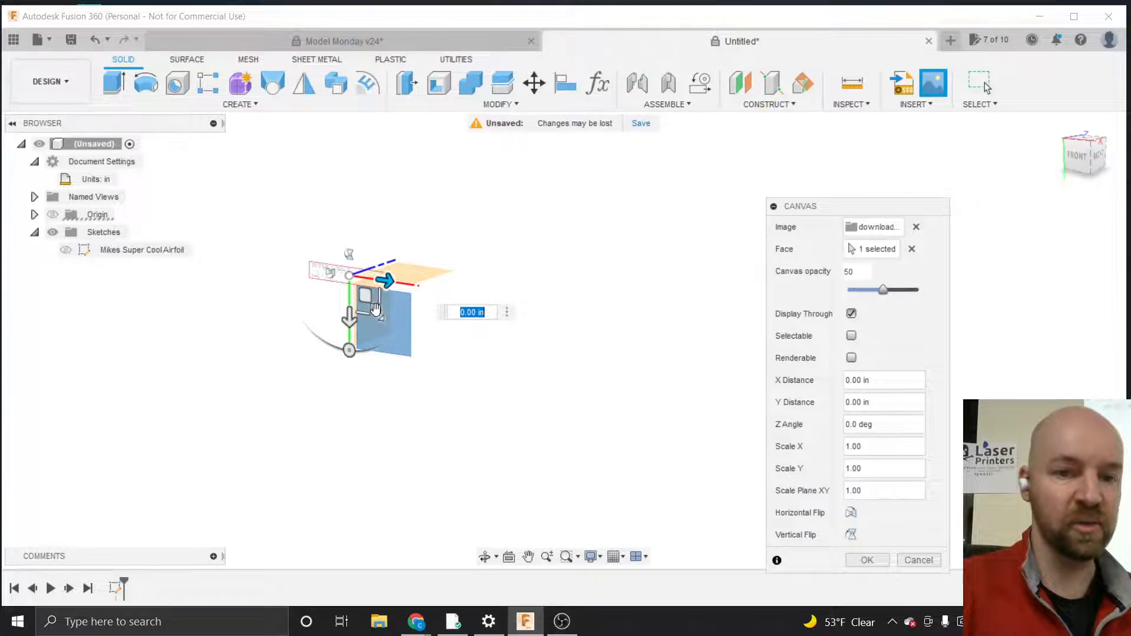
left_click_drag(379, 315, 484, 412)
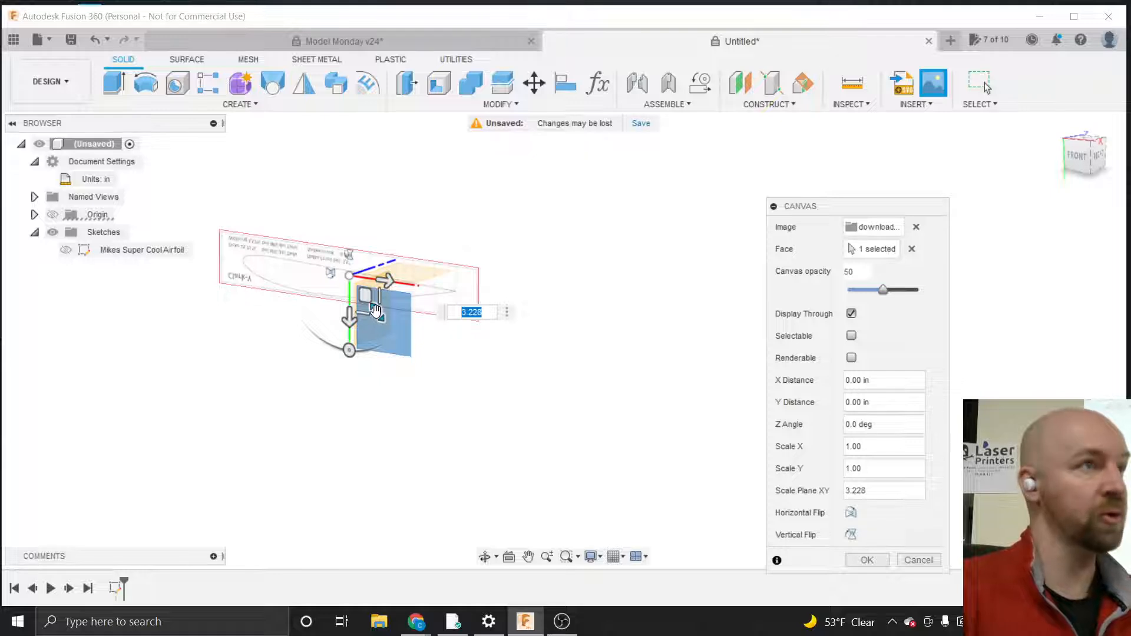
left_click_drag(375, 310, 383, 318)
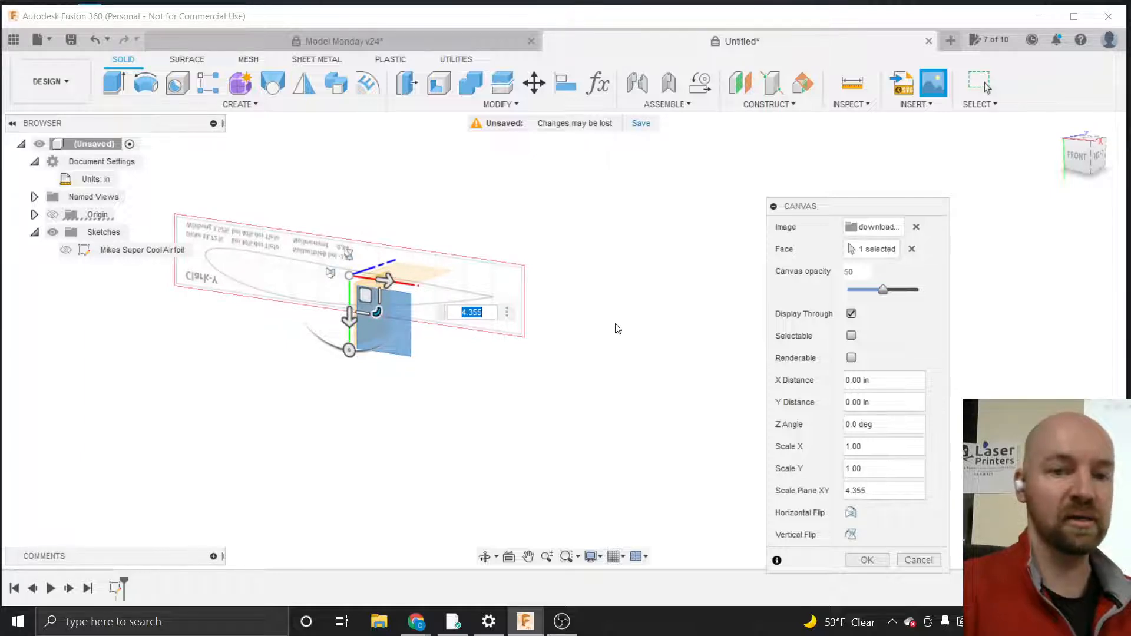
scroll(613, 326, "down", 2)
scroll(354, 252, "up", 3)
scroll(354, 252, "up", 3)
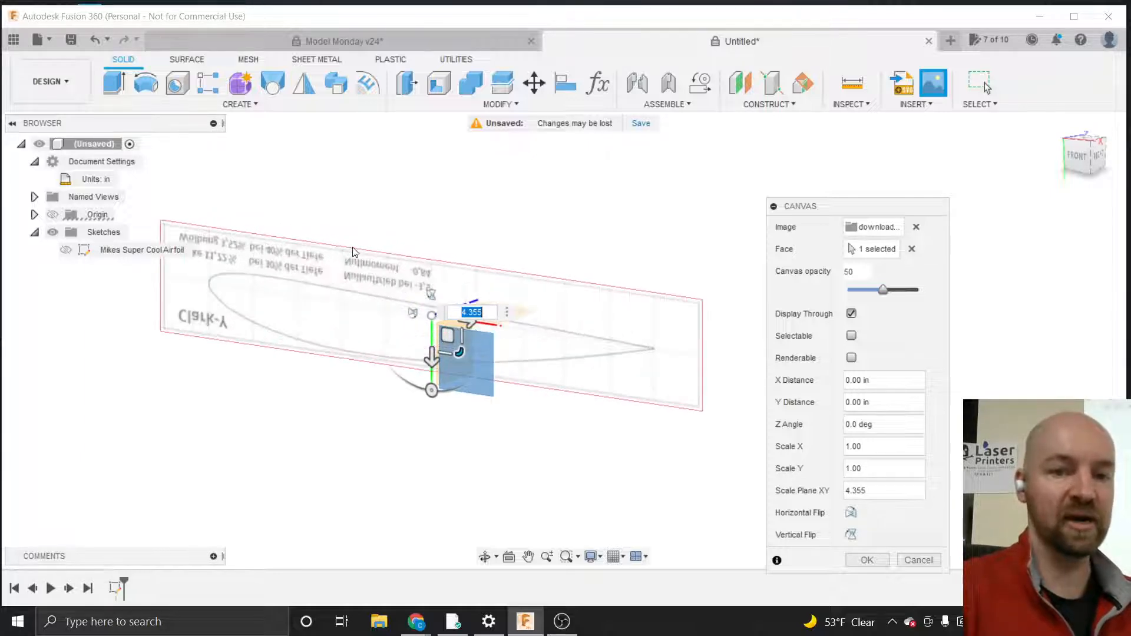
scroll(453, 563, "down", 4)
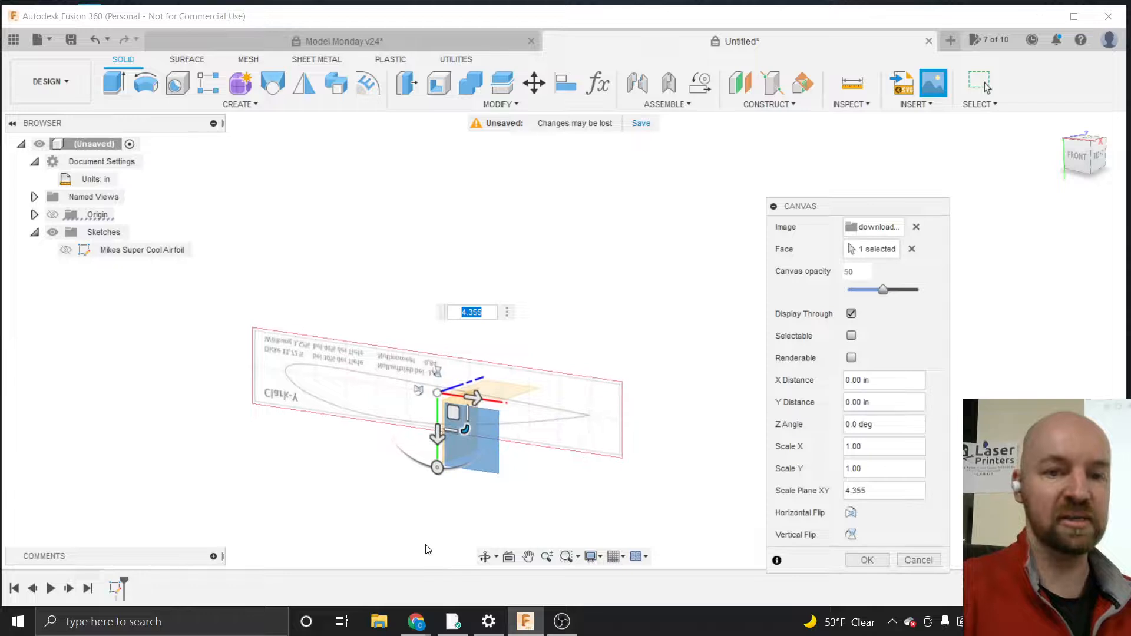
scroll(412, 445, "up", 1)
scroll(411, 445, "up", 2)
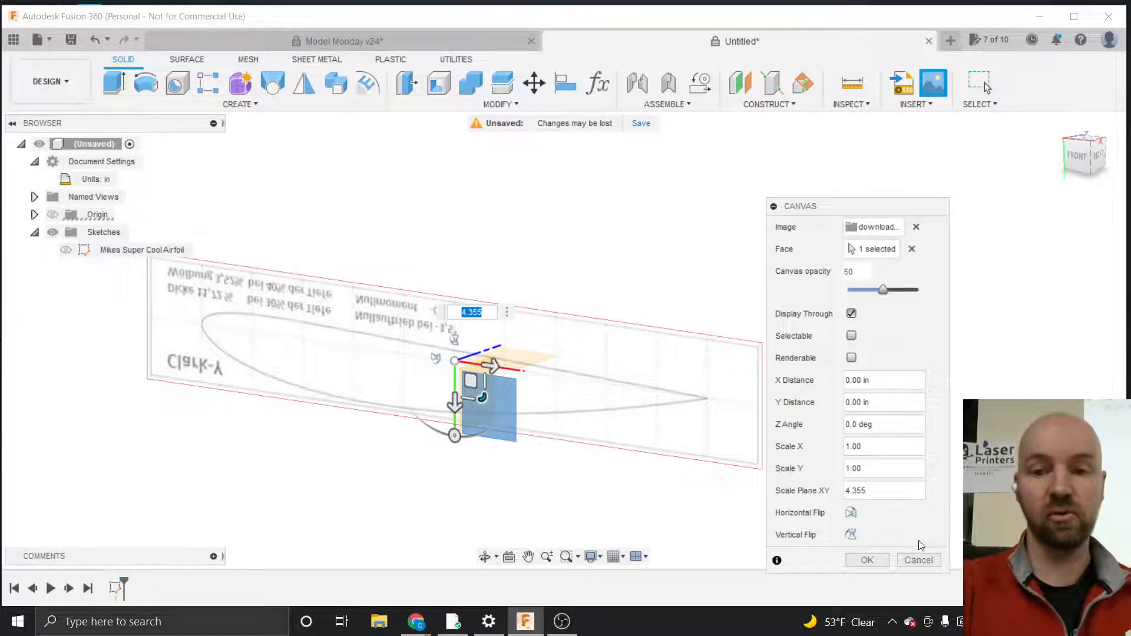
left_click(918, 560)
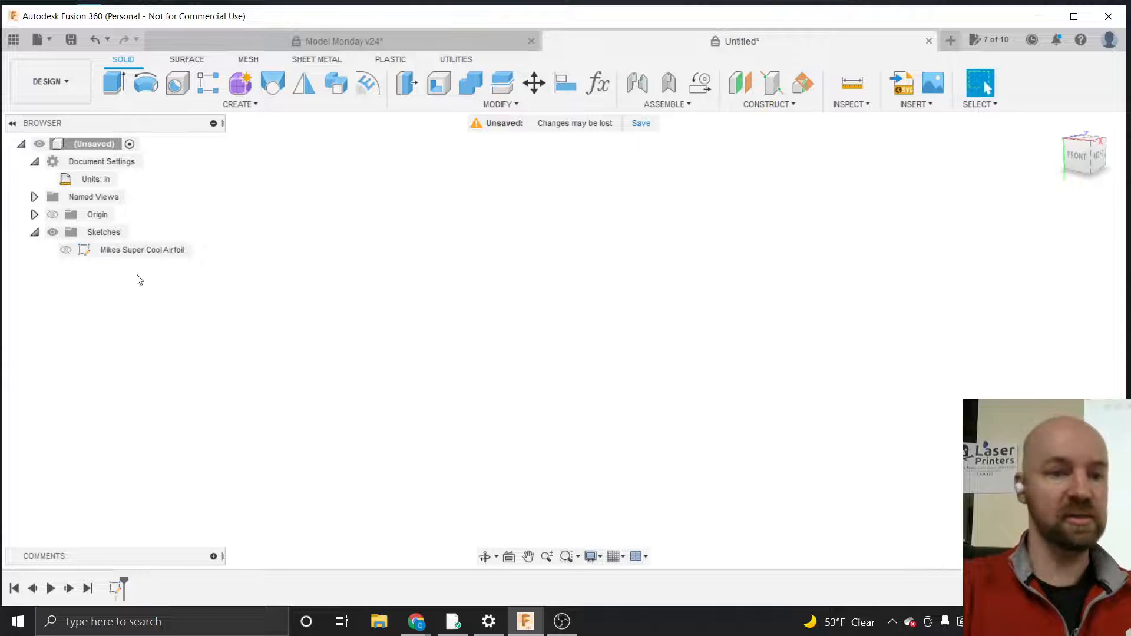
Start a new canvas and open the download image from the Desktop
left_click(917, 106)
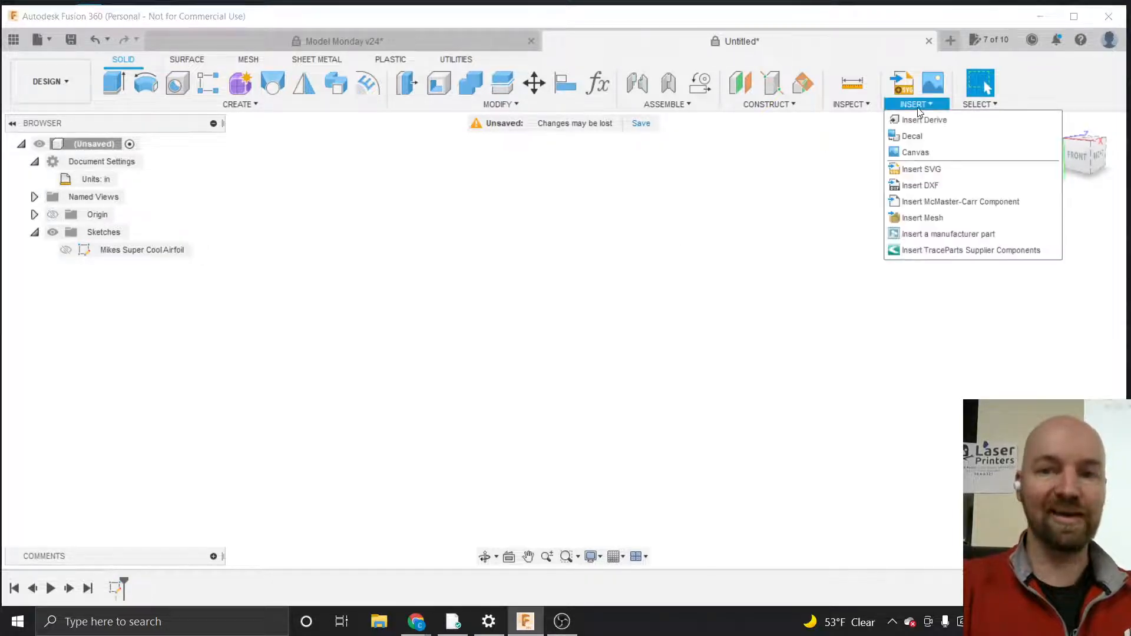
left_click(926, 154)
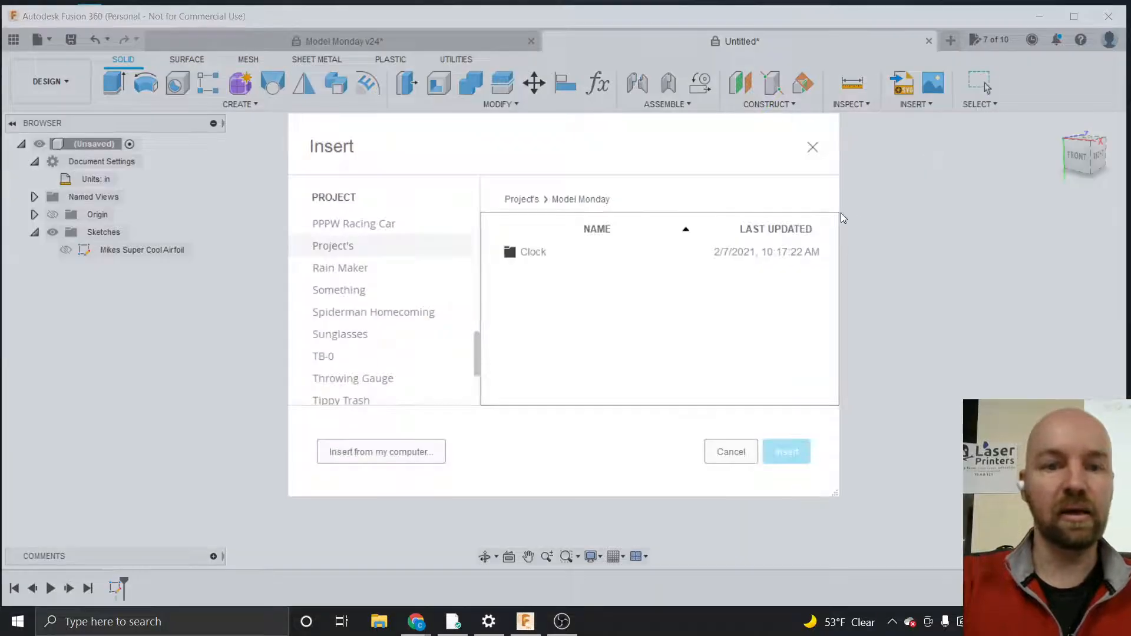
left_click(373, 452)
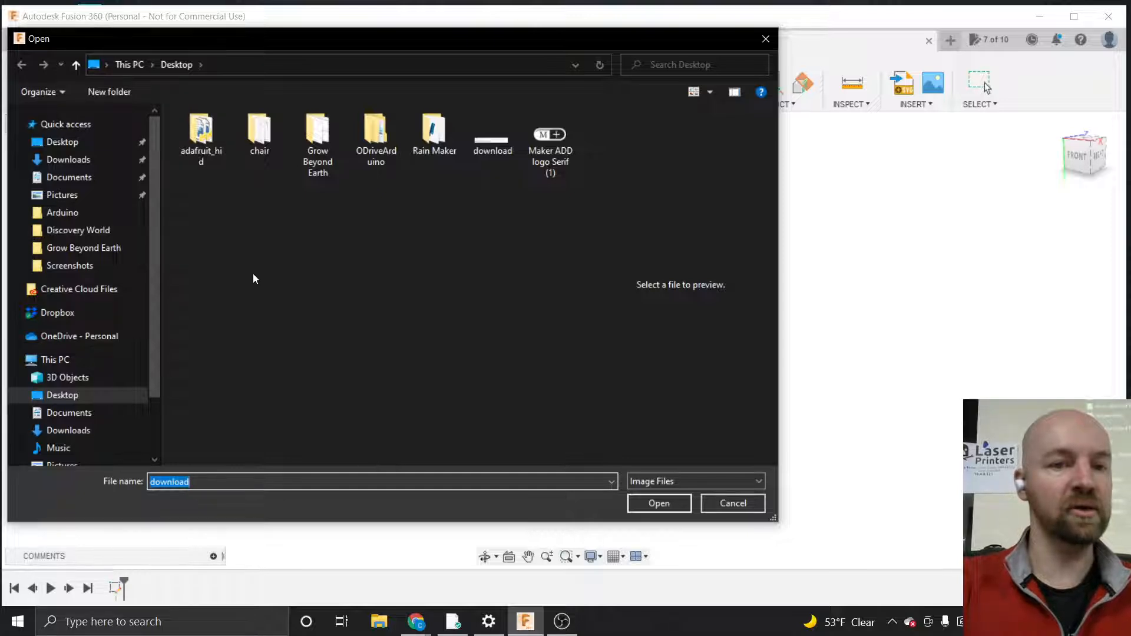
left_click(494, 147)
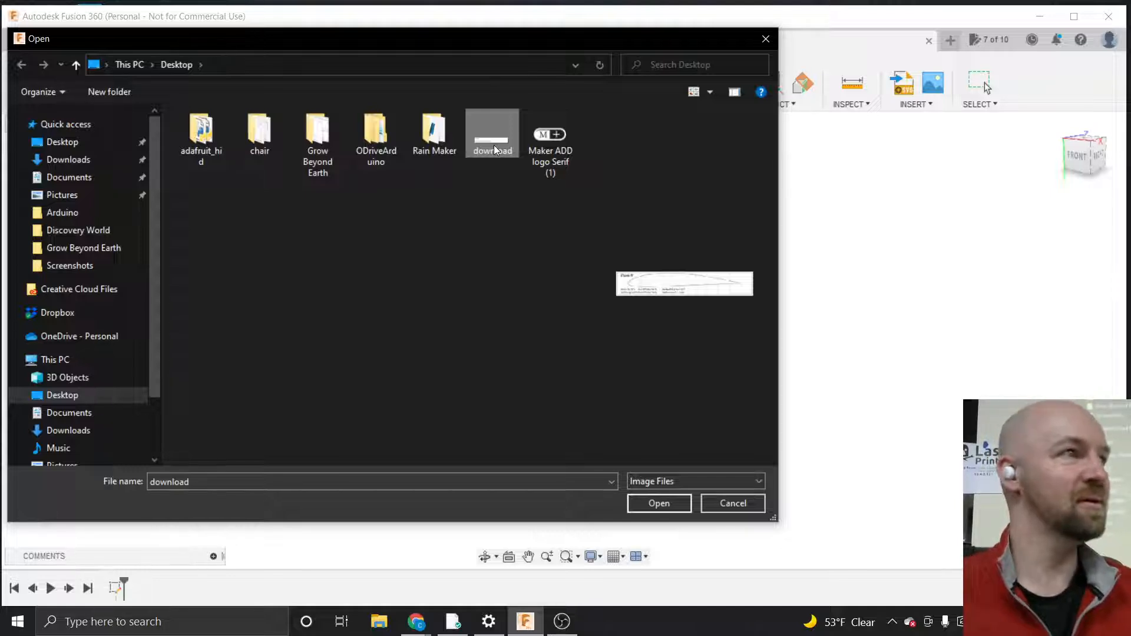
left_click(647, 504)
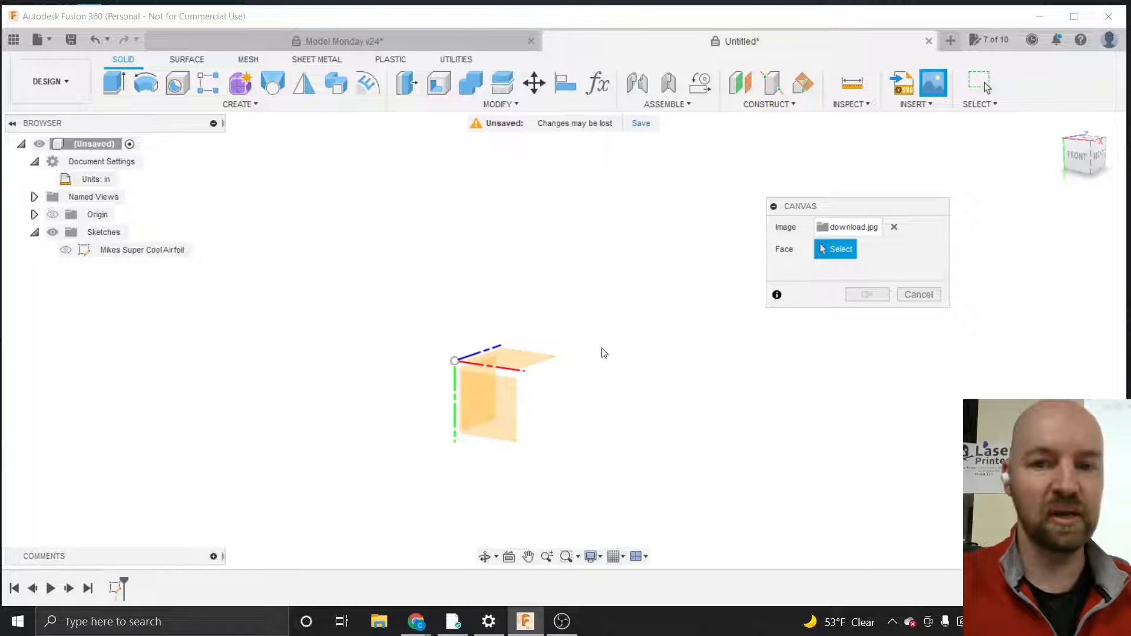
Place the image on the XY plane, scale it to about 2.313, and confirm the canvas
left_click_drag(807, 210, 675, 212)
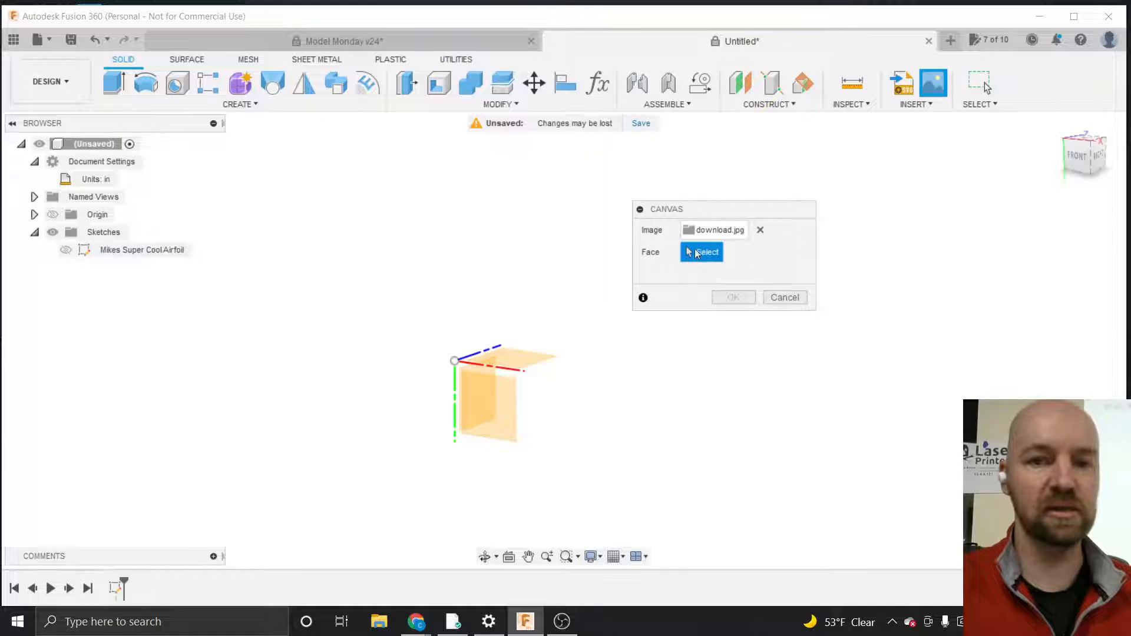
left_click(486, 398)
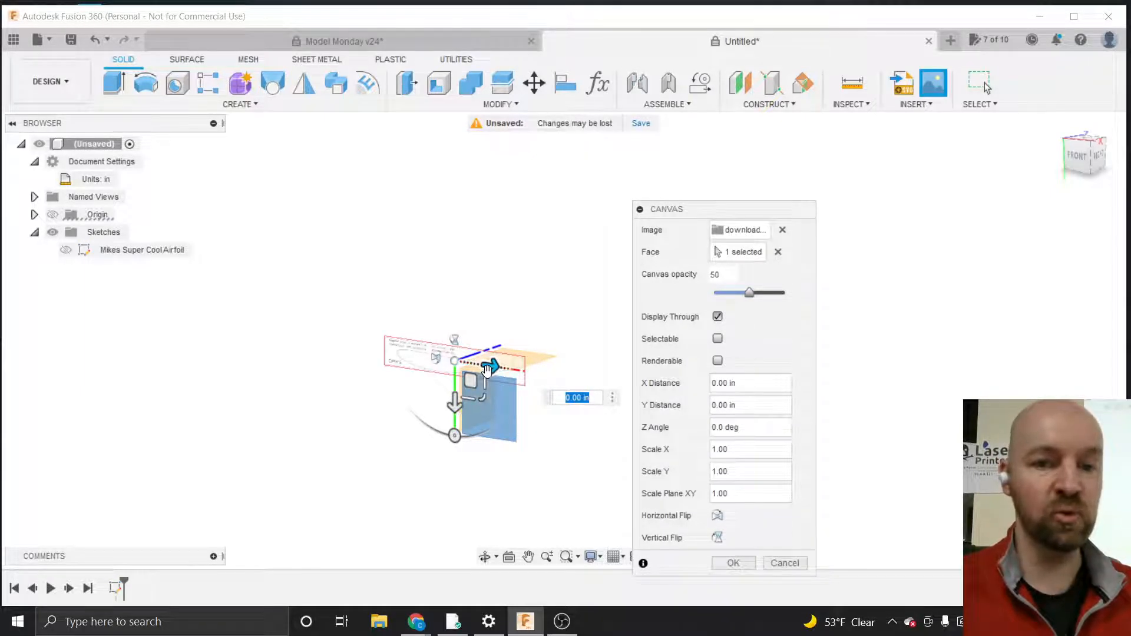
mouse_move(490, 365)
left_mouse_down()
mouse_move(575, 361)
mouse_move(445, 361)
mouse_move(574, 366)
mouse_move(510, 357)
left_mouse_up()
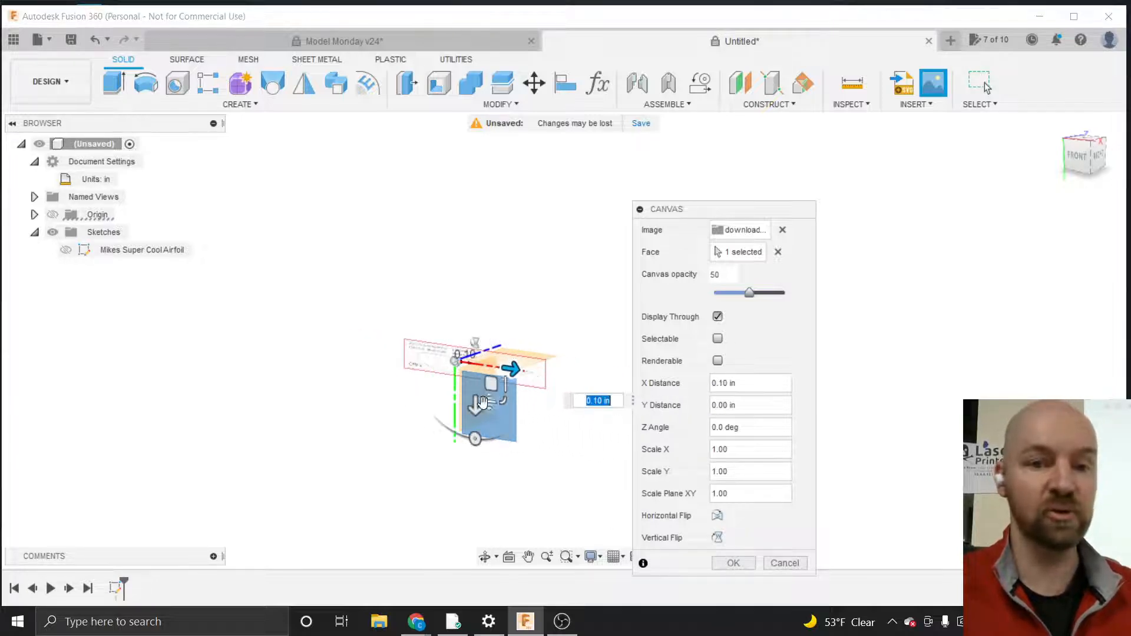
left_click_drag(471, 401, 471, 424)
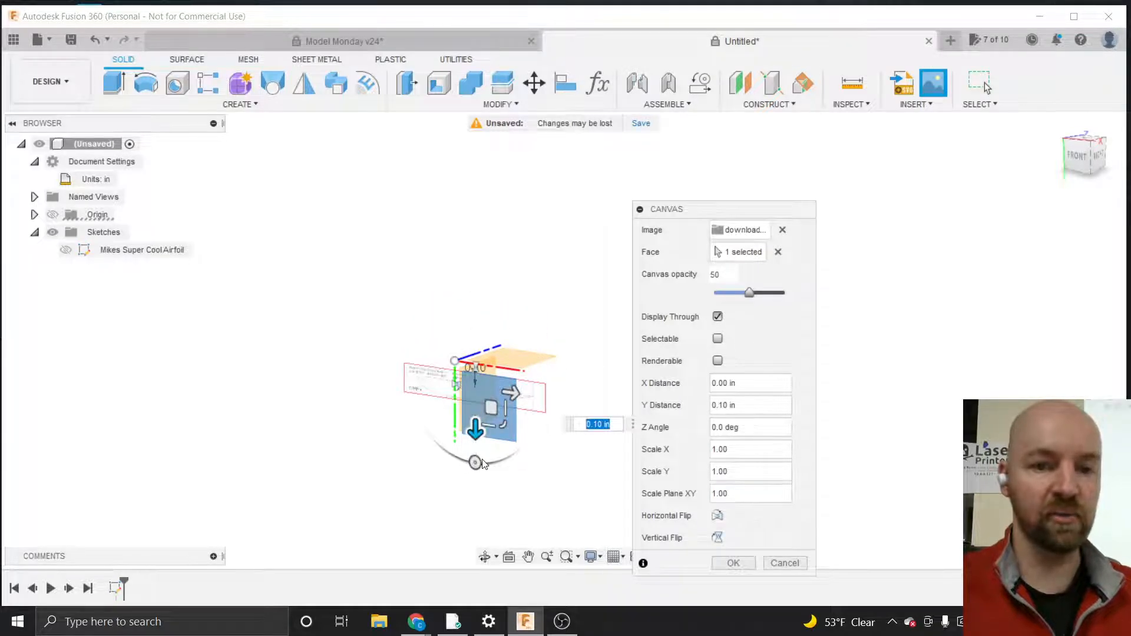
left_click_drag(475, 462, 564, 466)
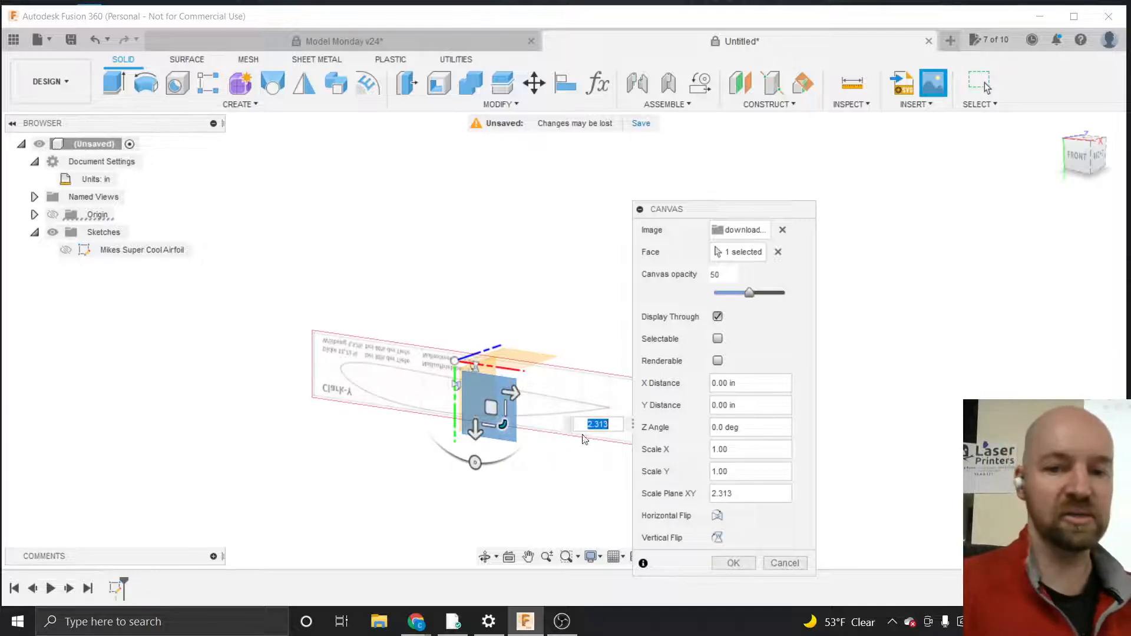
left_click(732, 563)
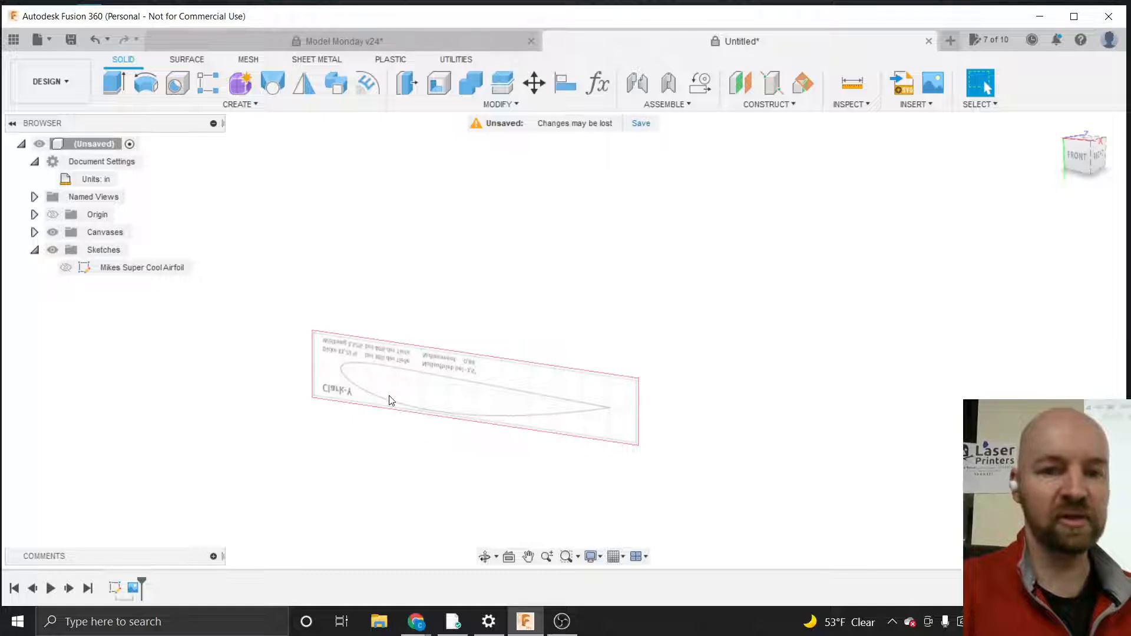
Expand the Canvases folder in the browser
scroll(390, 399, "up", 5)
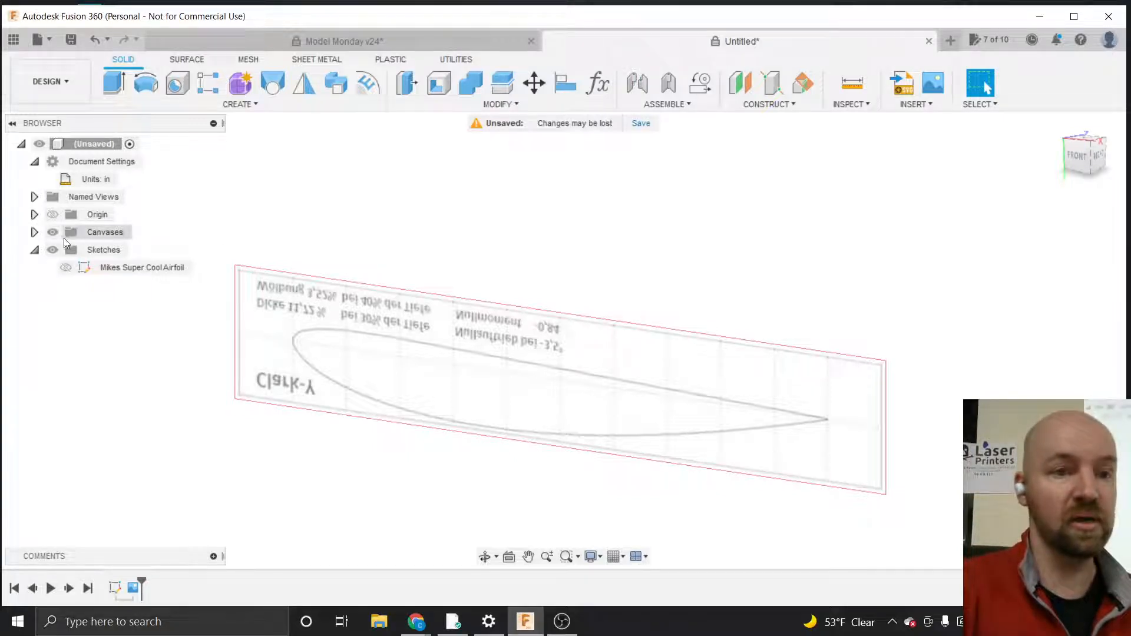
left_click(34, 233)
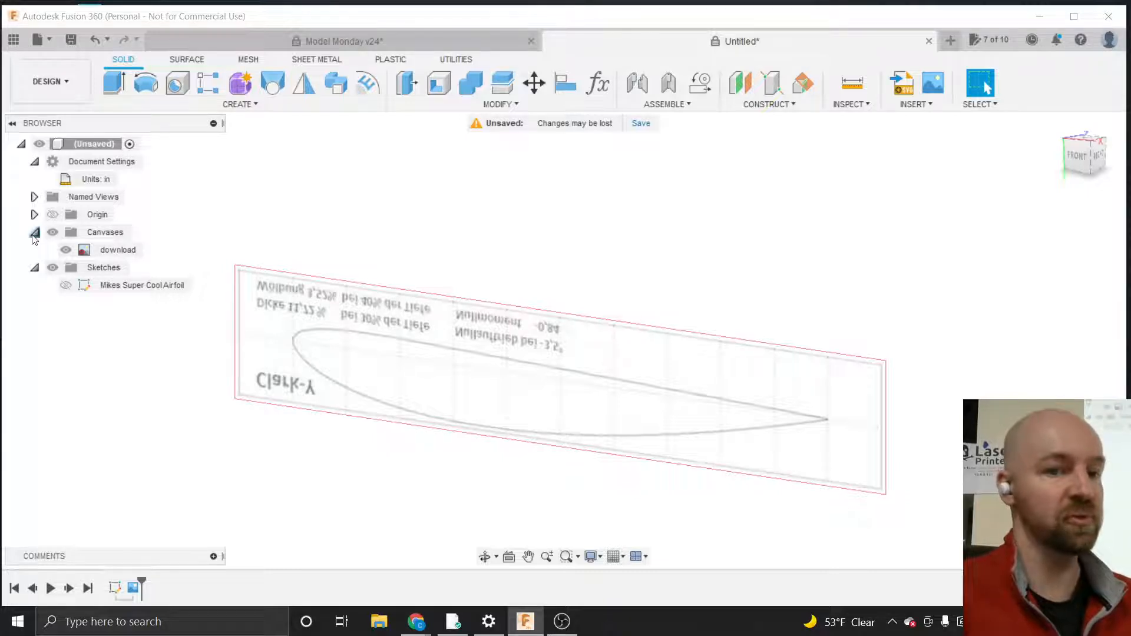
Rename the canvas as airfoil
left_click(112, 251)
left_click(116, 251)
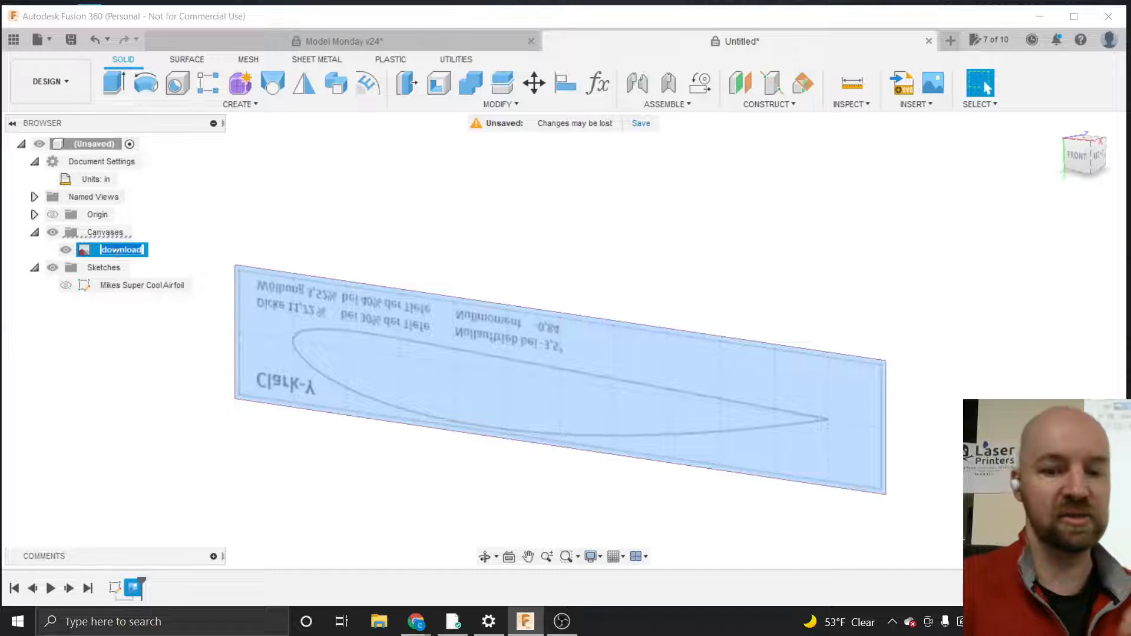
type("air")
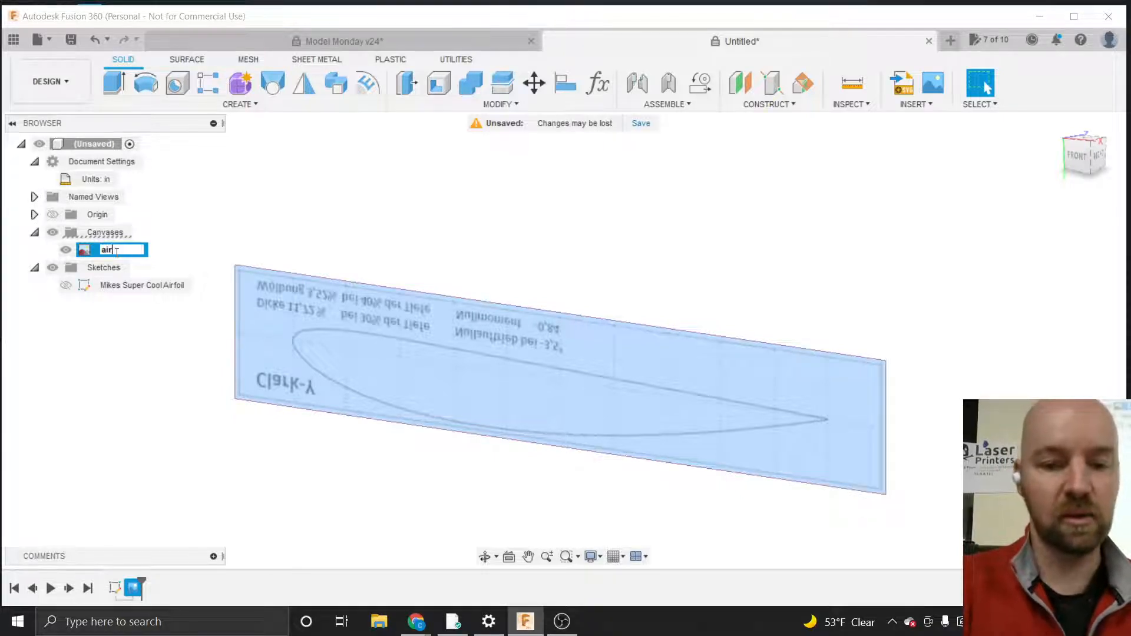
type("foil")
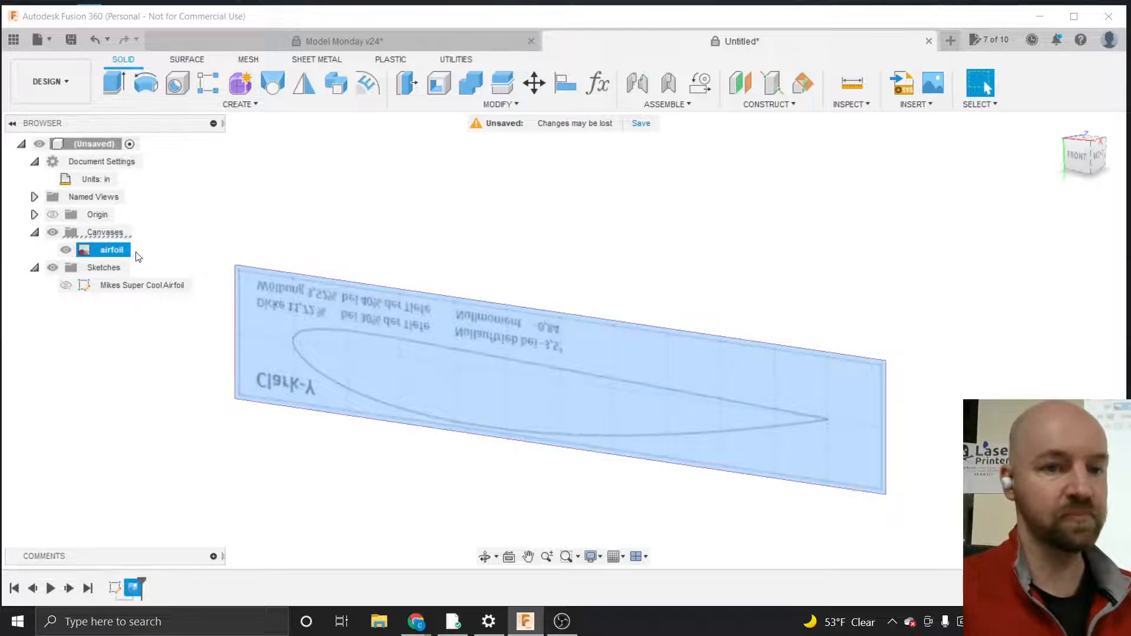
left_click(136, 252)
left_click(113, 252)
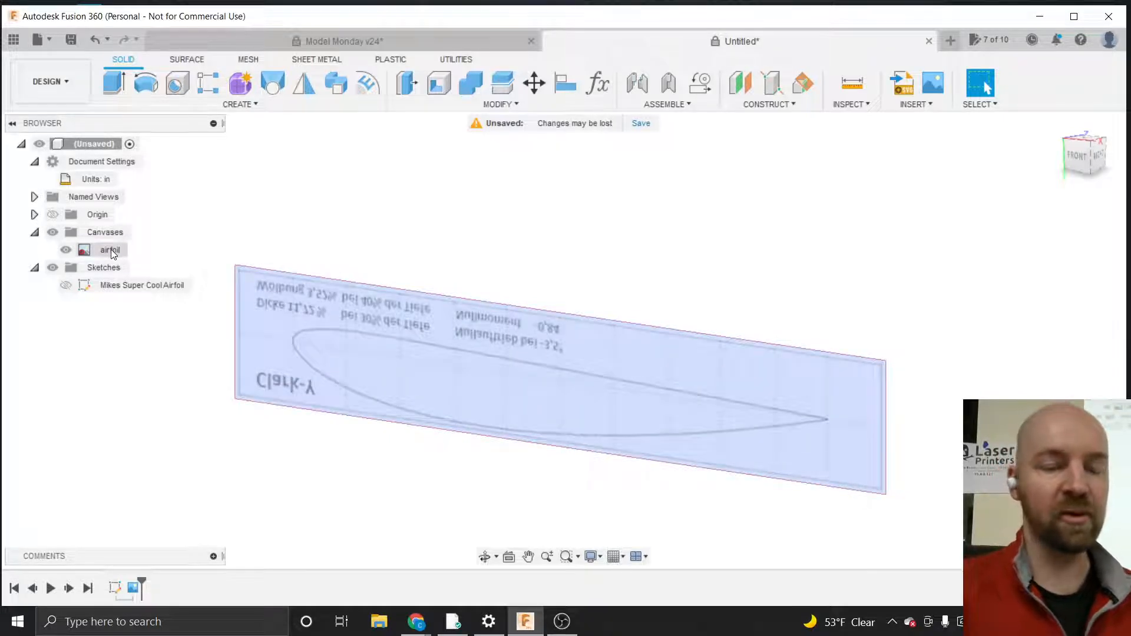
Calibrate the airfoil canvas in front view, setting the distance from leading edge to trailing edge to 4
right_click(113, 254)
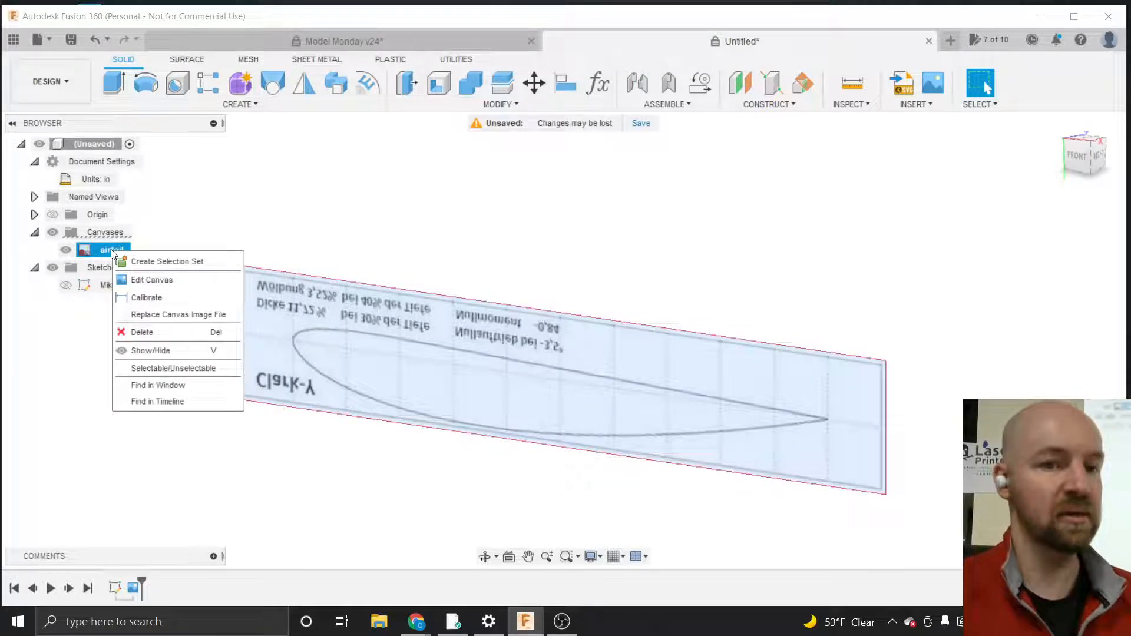
left_click(163, 299)
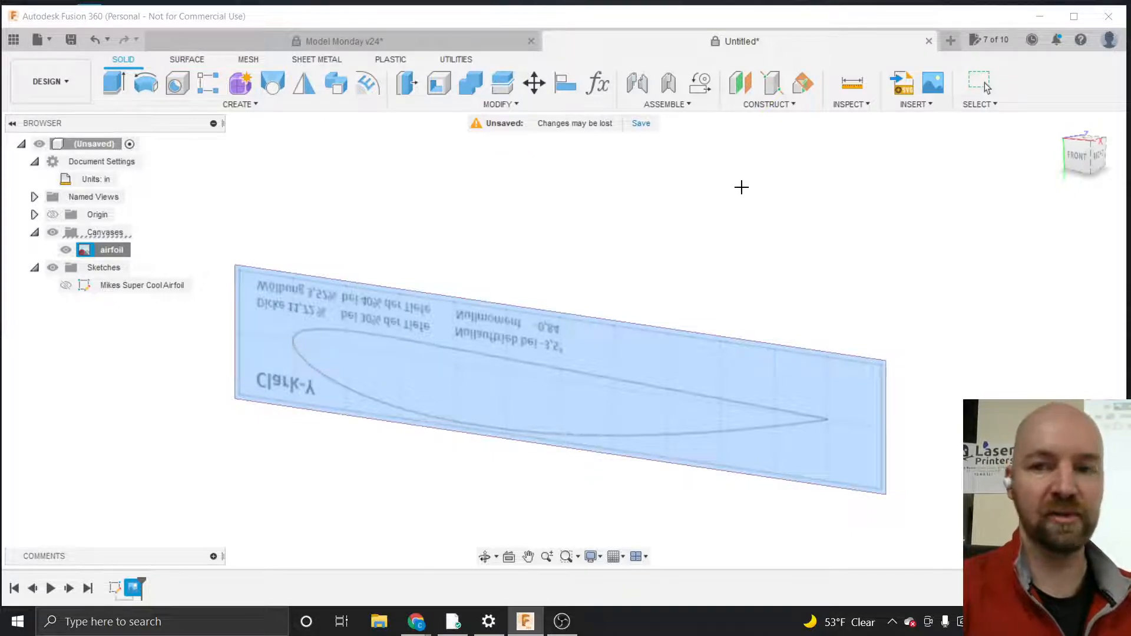
left_click(1079, 163)
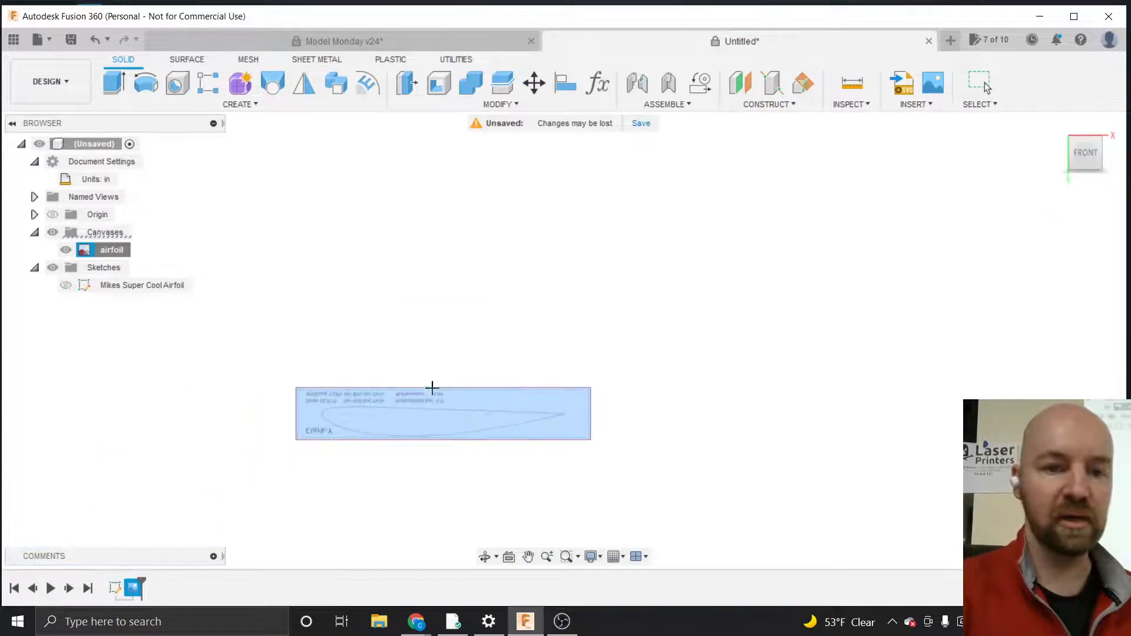
scroll(348, 441, "up", 4)
scroll(348, 441, "up", 3)
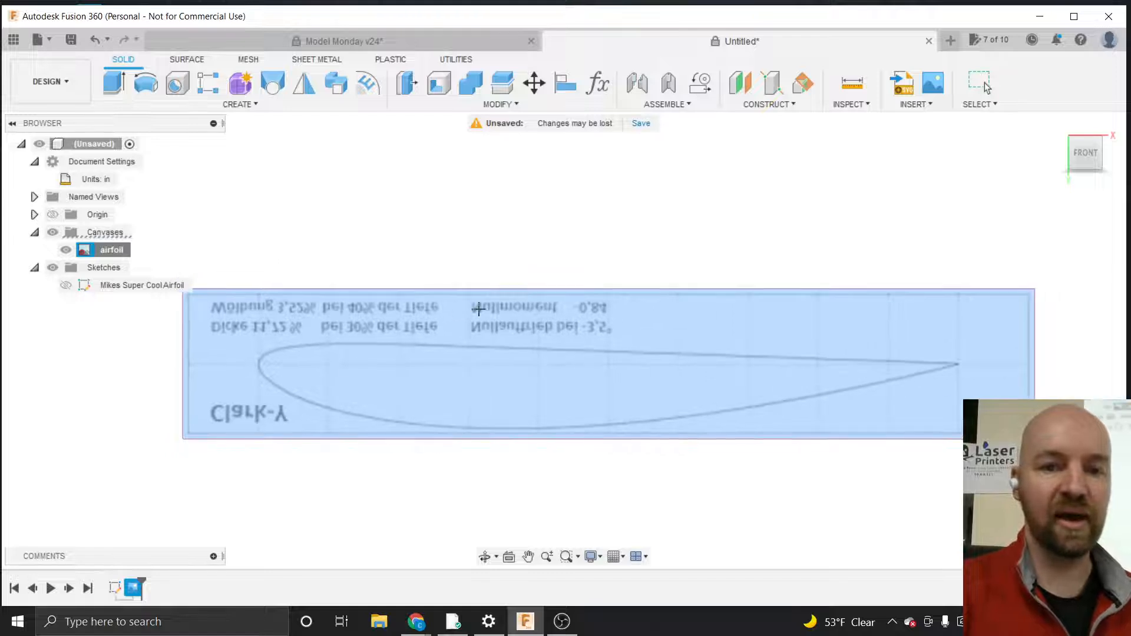
scroll(592, 335, "up", 2)
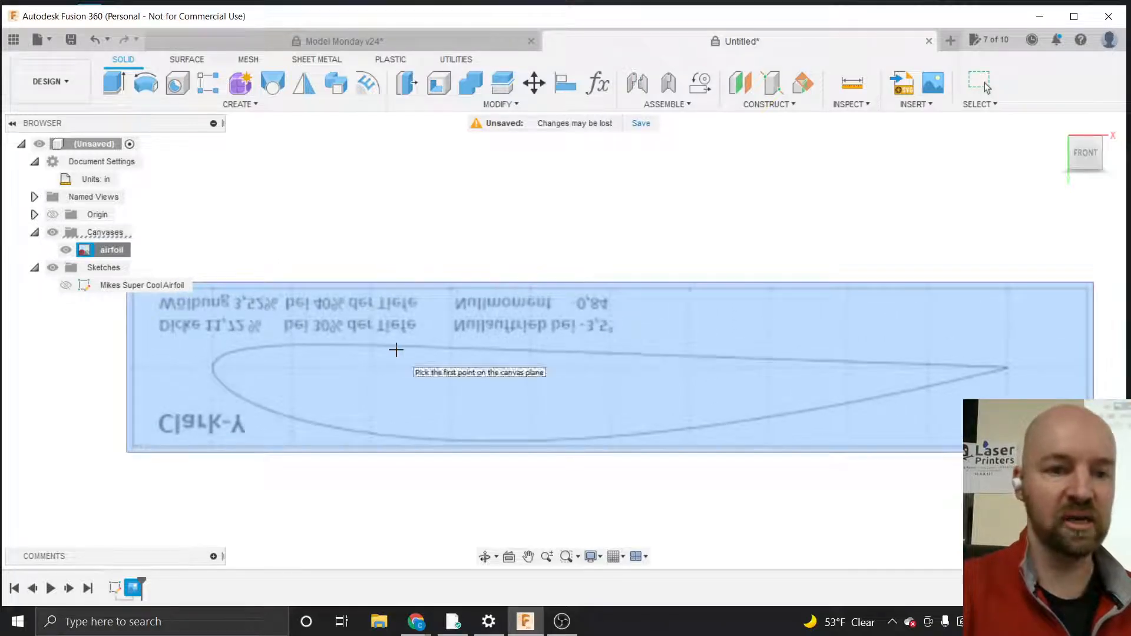
left_click(212, 365)
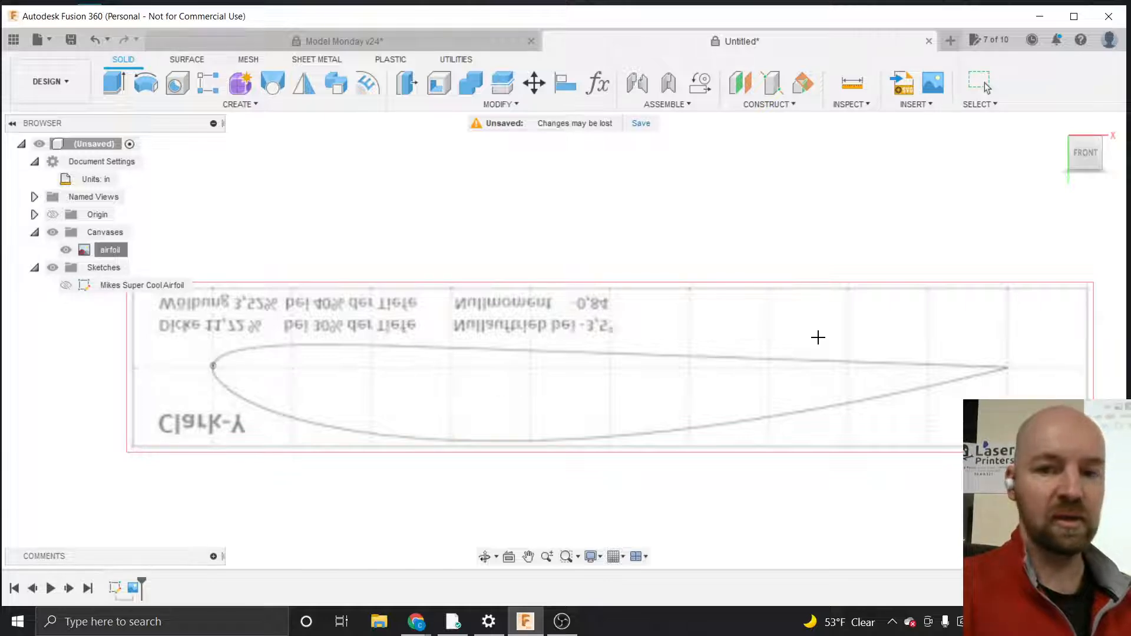
left_click(1007, 368)
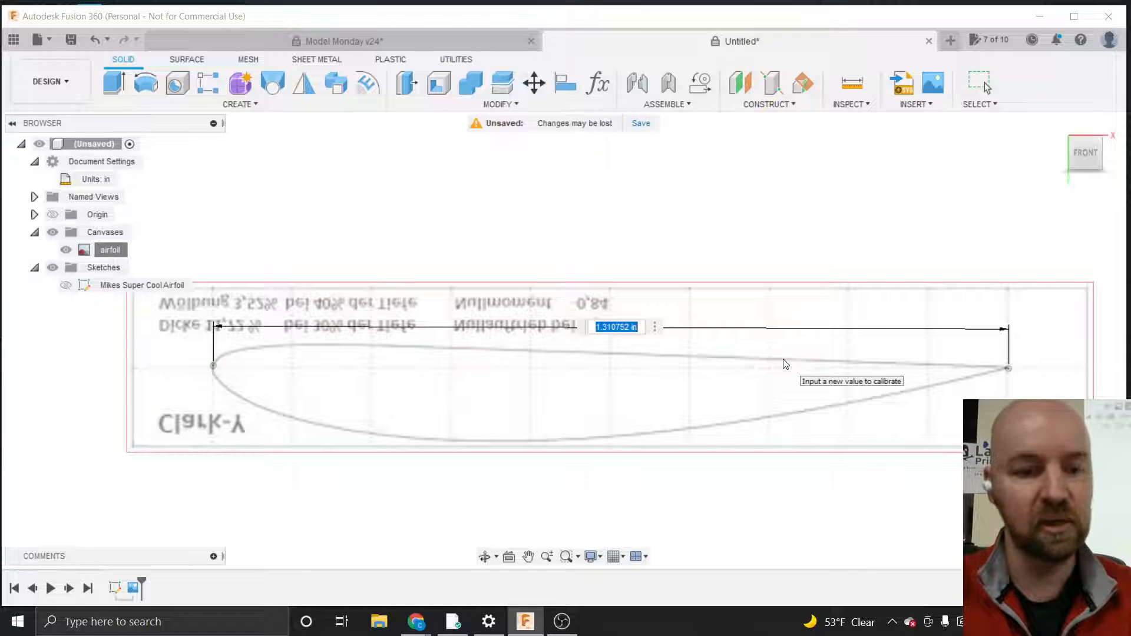
type("4")
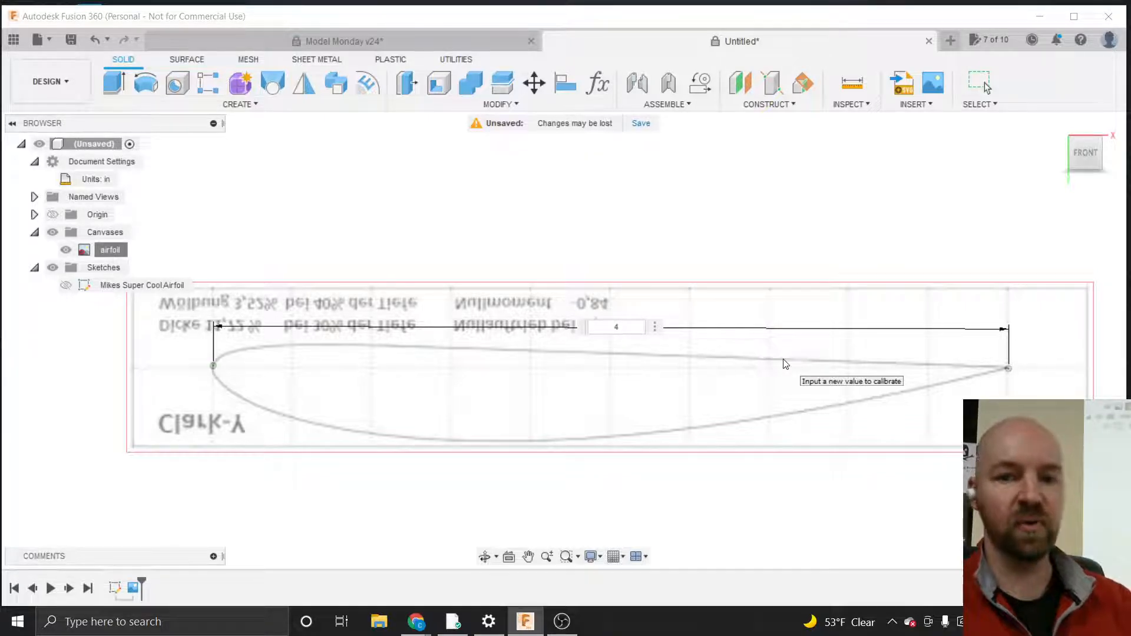
key("Return")
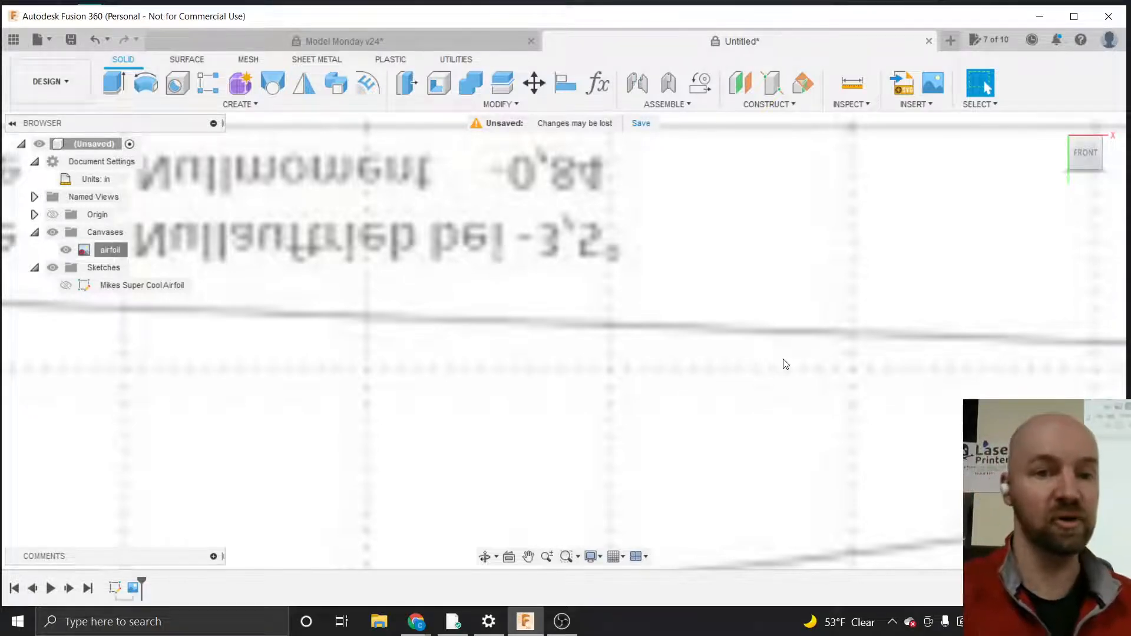
Create a new sketch on the front plane over the airfoil canvas
scroll(517, 308, "down", 5)
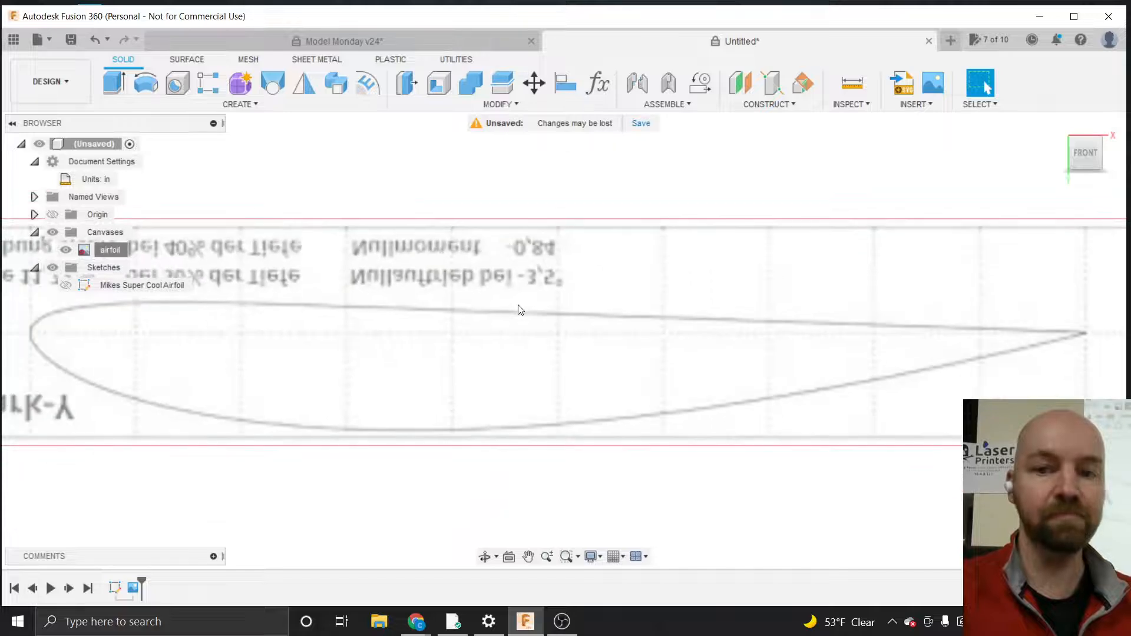
scroll(518, 308, "down", 1)
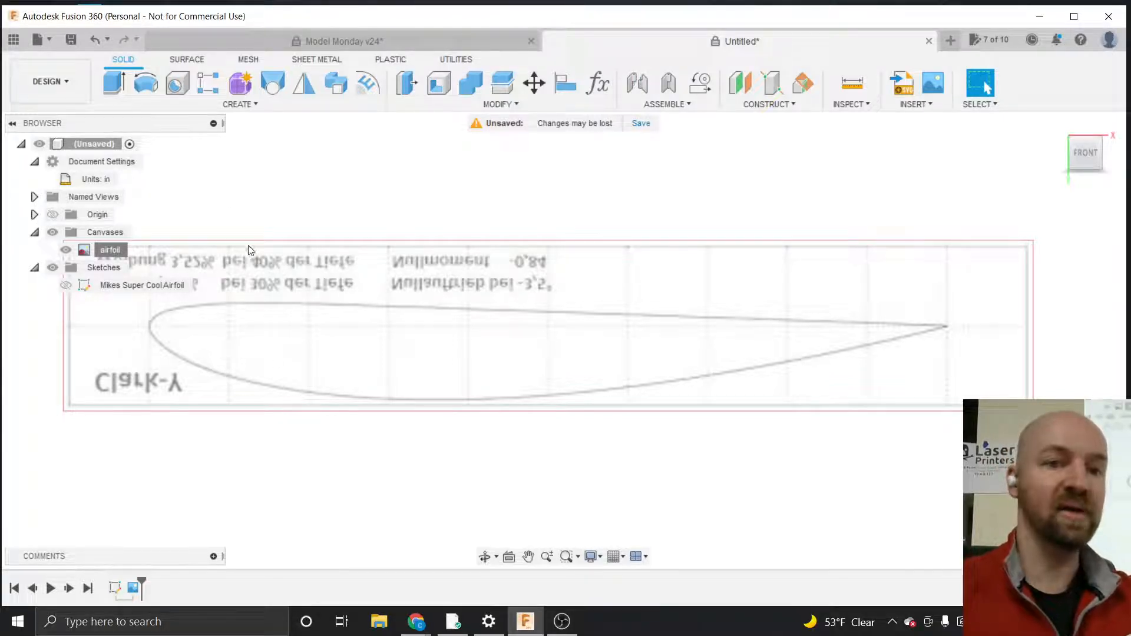
left_click(238, 106)
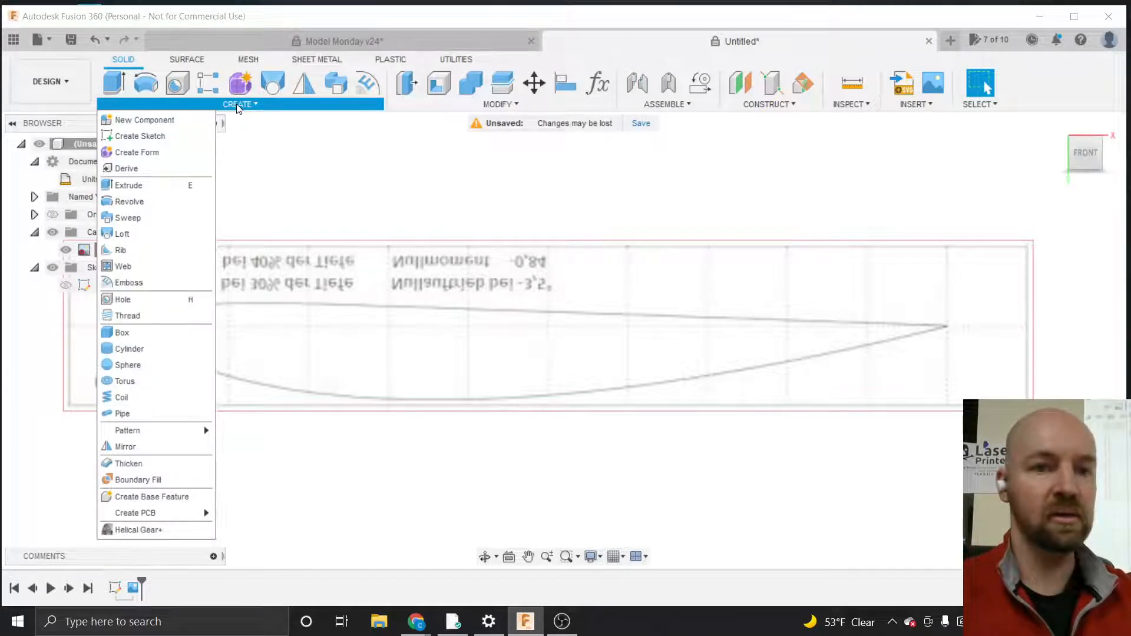
left_click(157, 136)
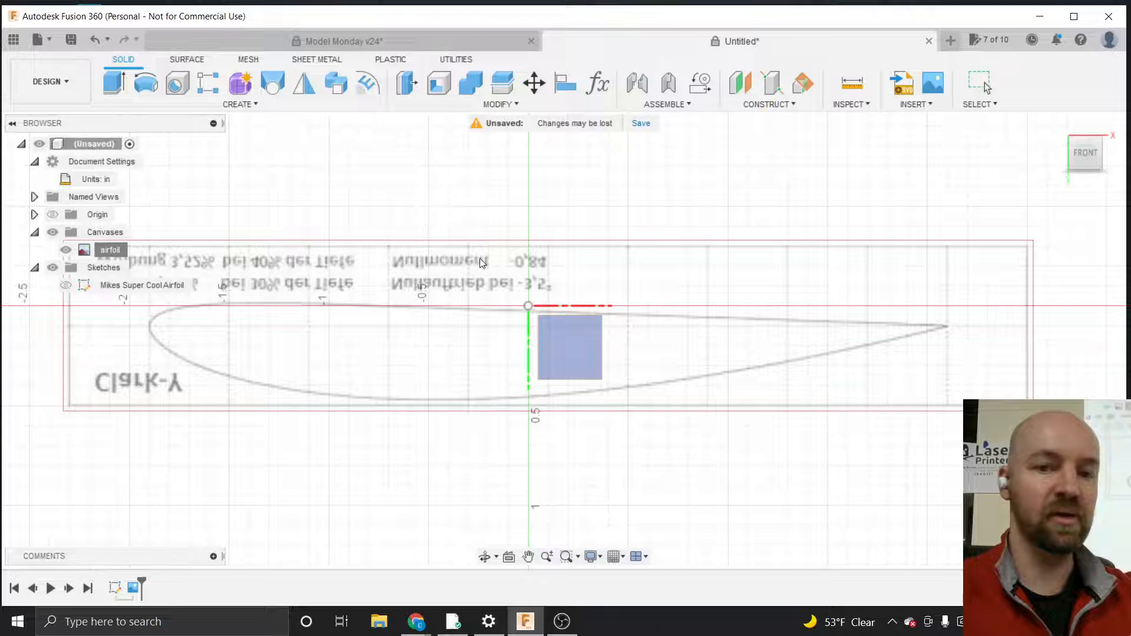
left_click(571, 343)
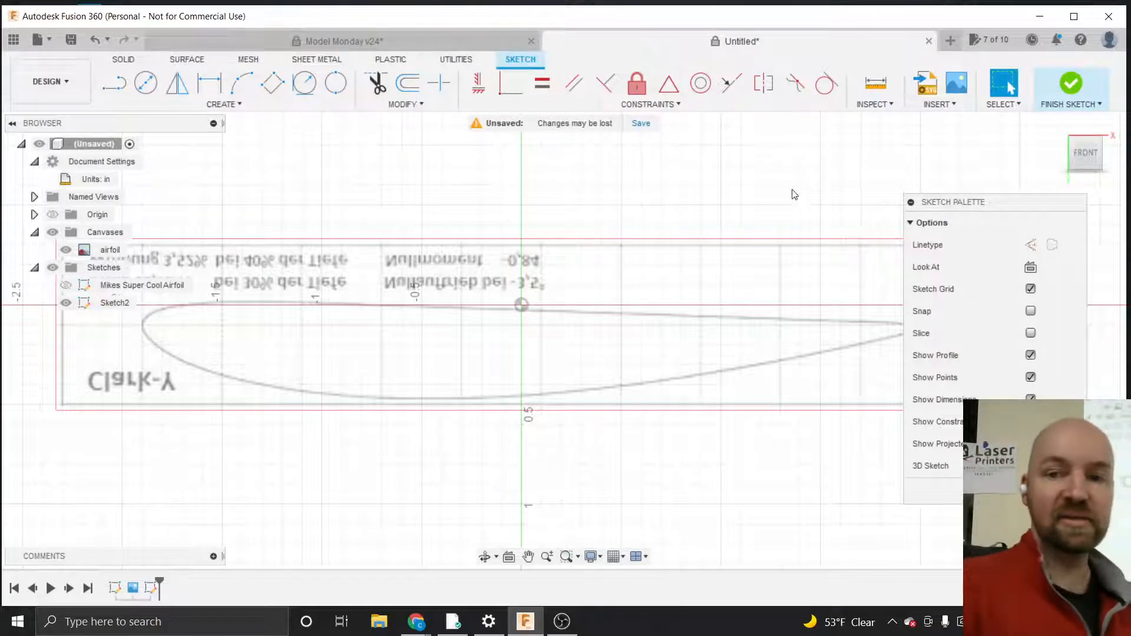
left_click_drag(959, 201, 875, 164)
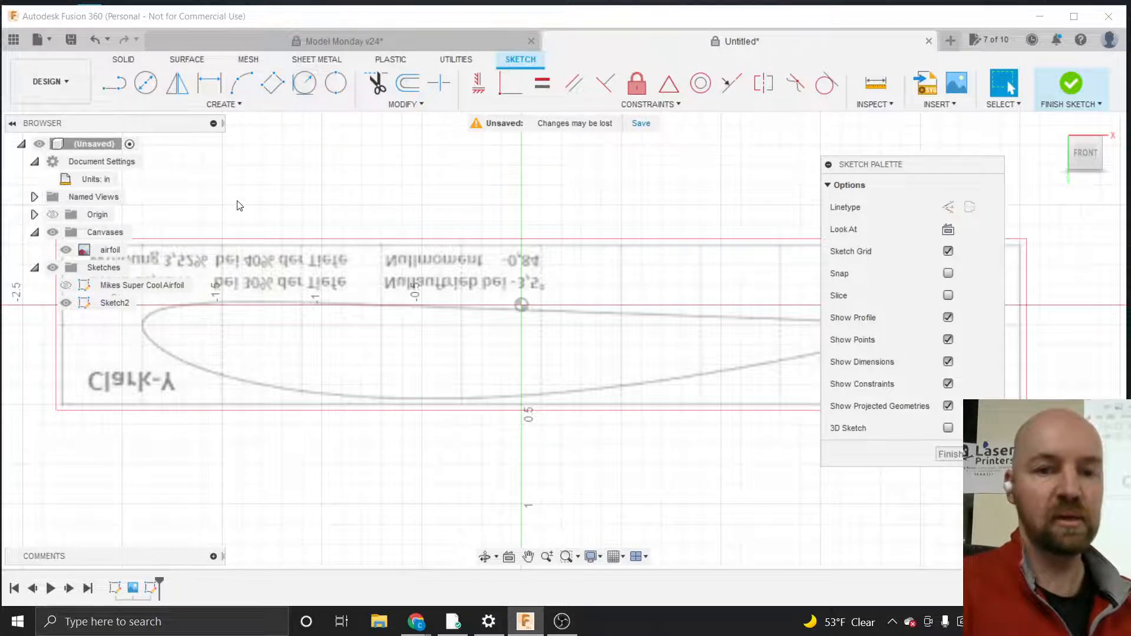
Draw a straight line from the airfoil's trailing edge along its flatter surface to a point near the leading edge
scroll(152, 276, "down", 2)
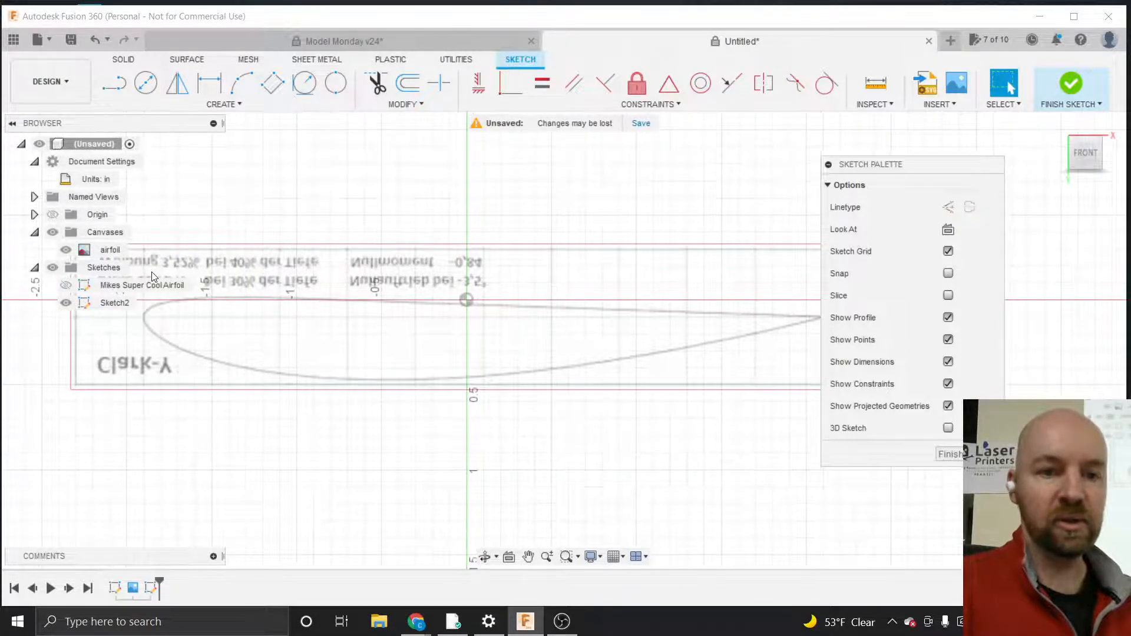
scroll(135, 266, "up", 2)
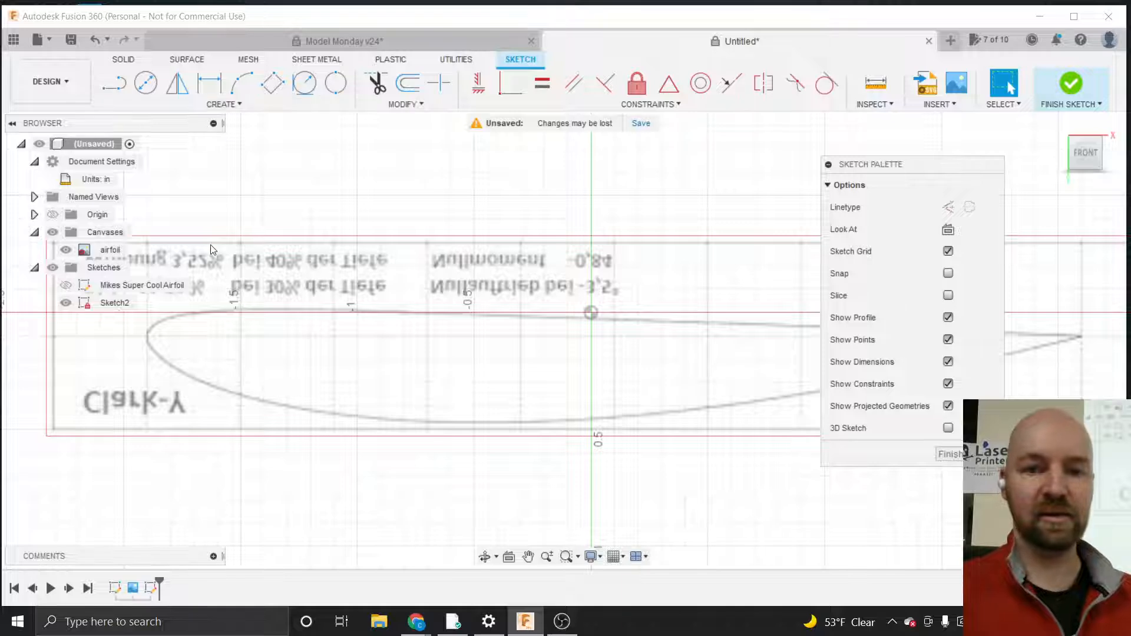
scroll(211, 245, "down", 3)
scroll(210, 245, "down", 1)
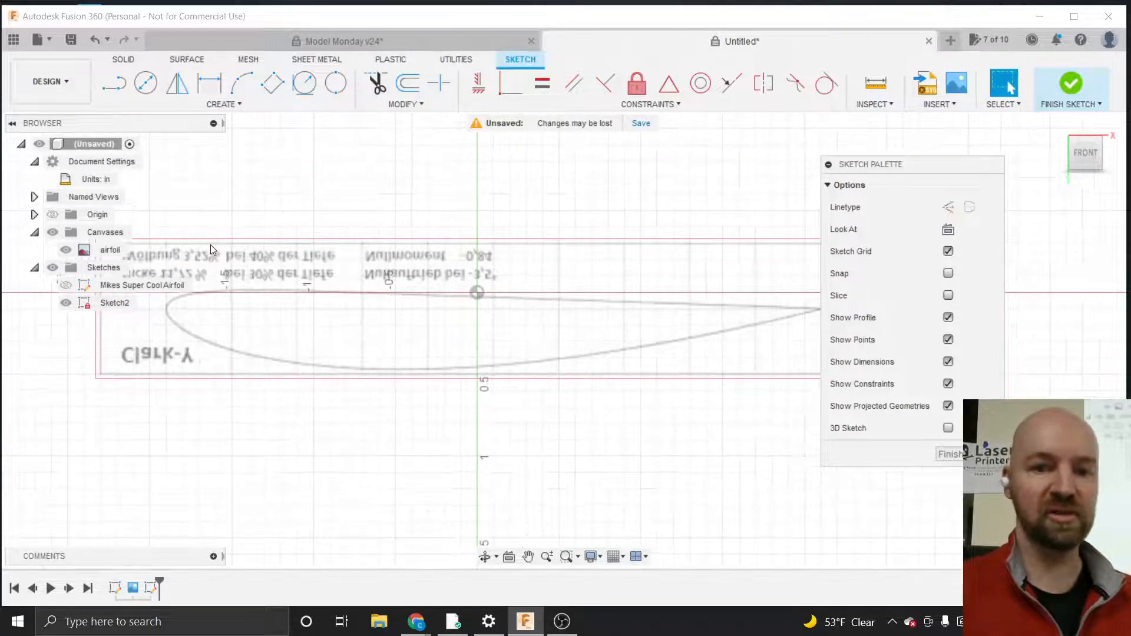
scroll(751, 300, "down", 1)
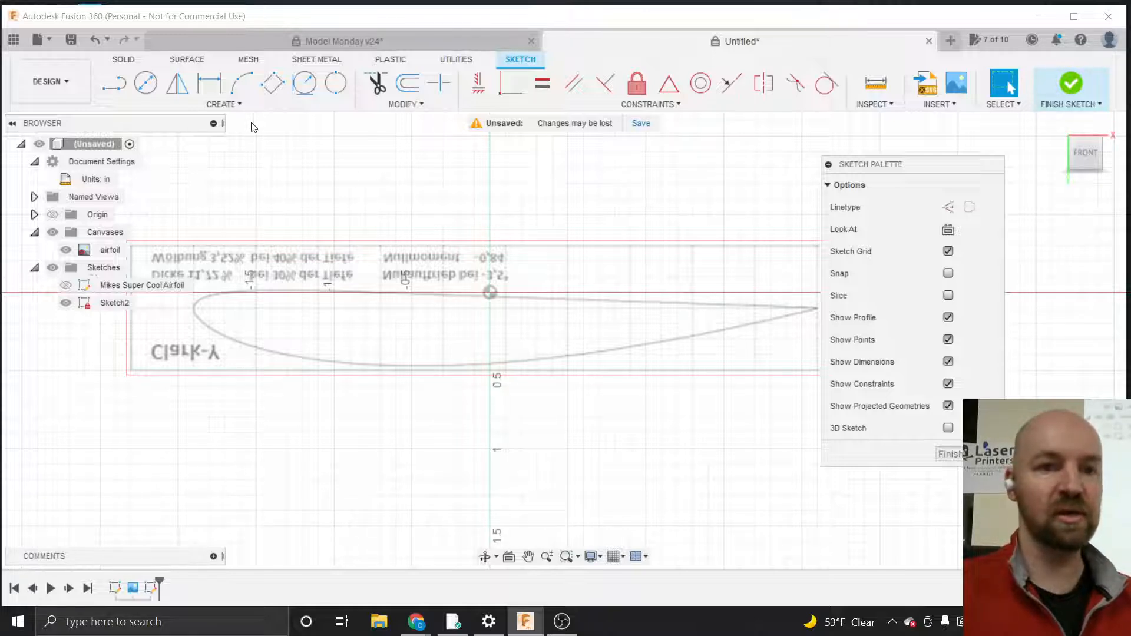
left_click(233, 106)
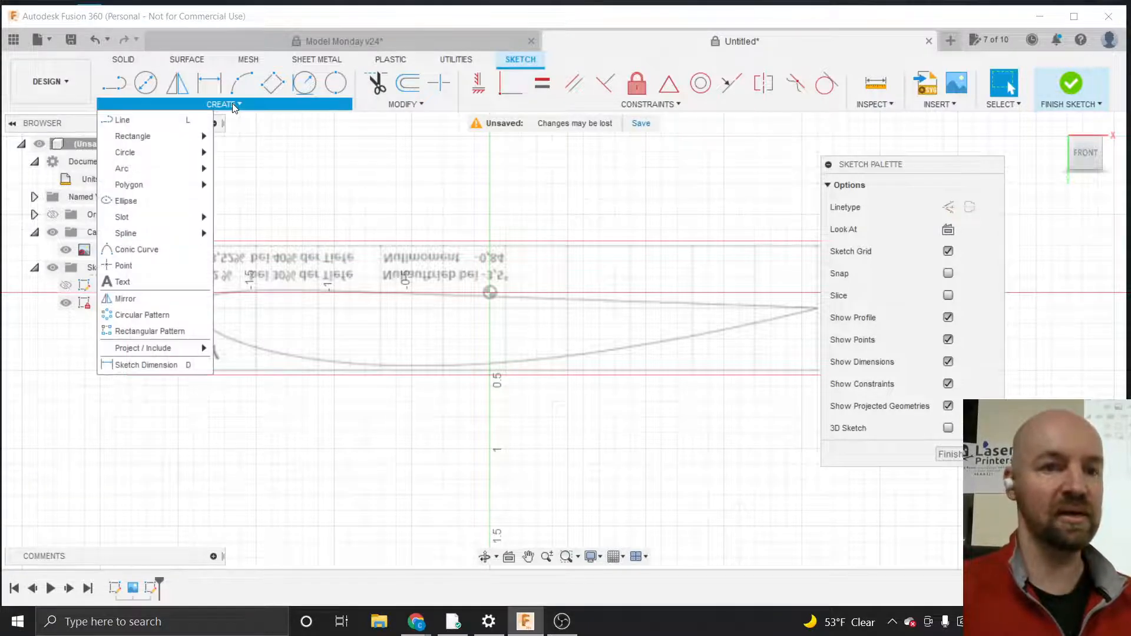
left_click(152, 125)
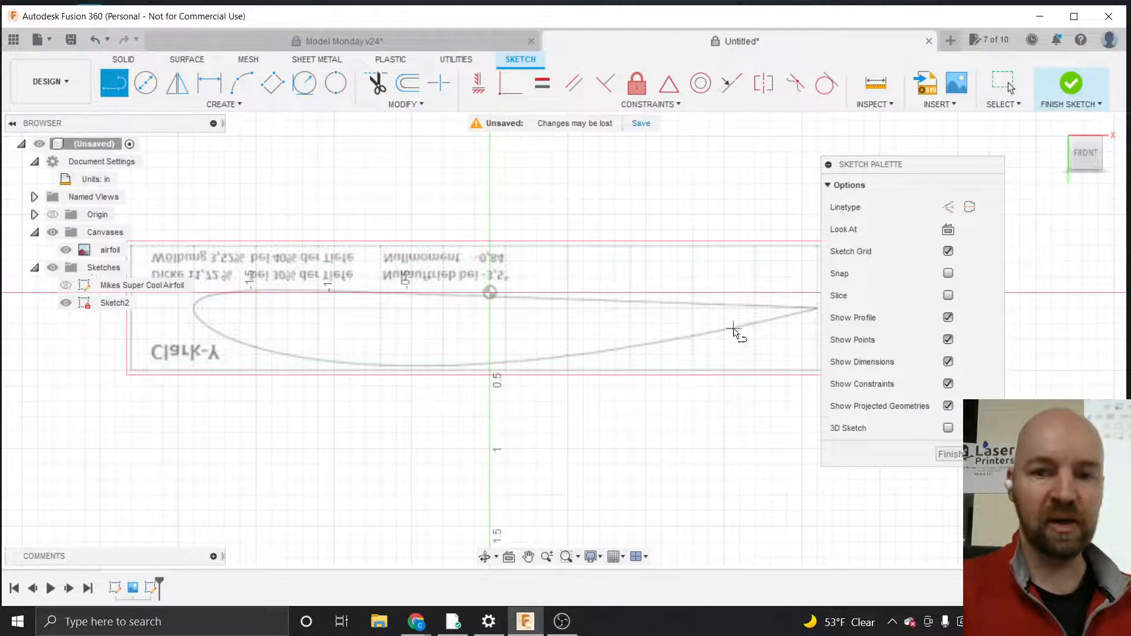
left_click_drag(867, 169, 933, 203)
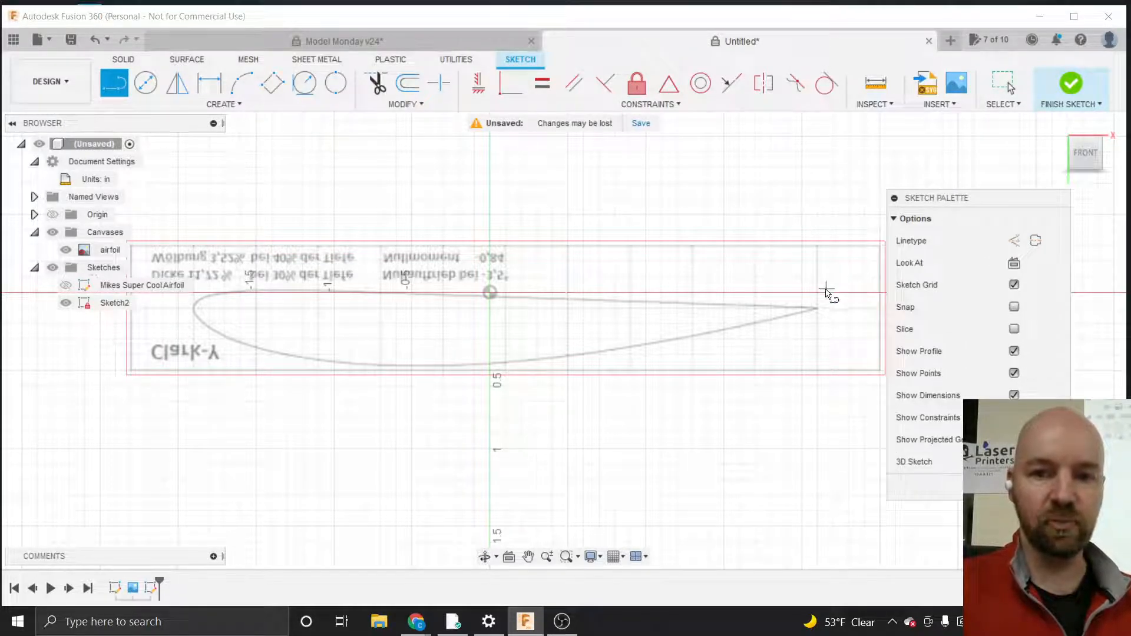
scroll(817, 307, "up", 8)
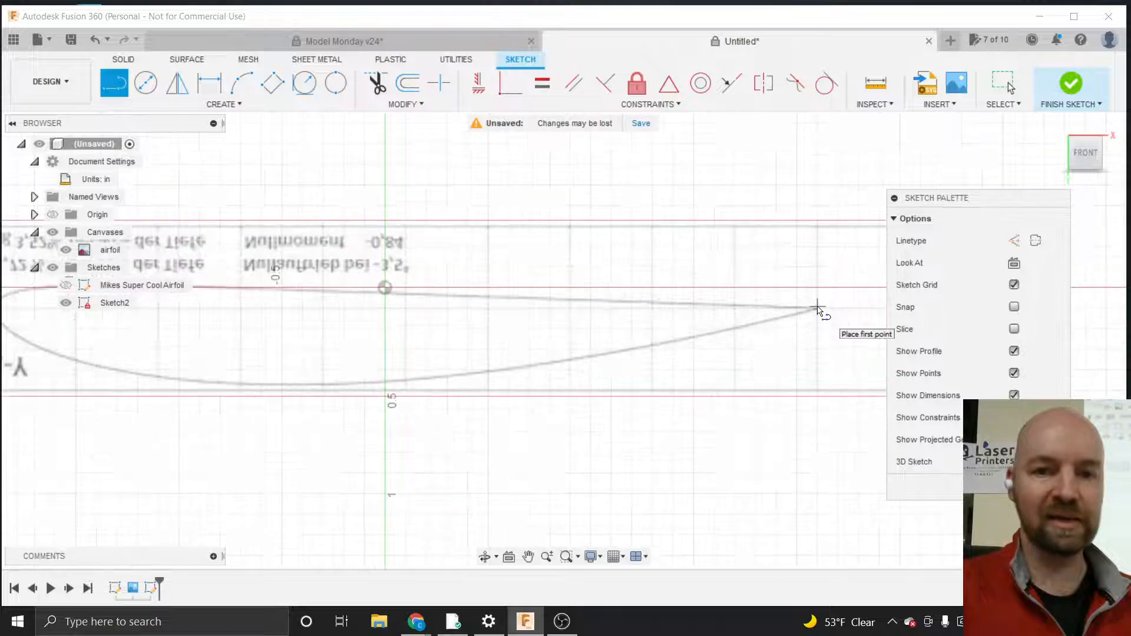
scroll(817, 306, "up", 6)
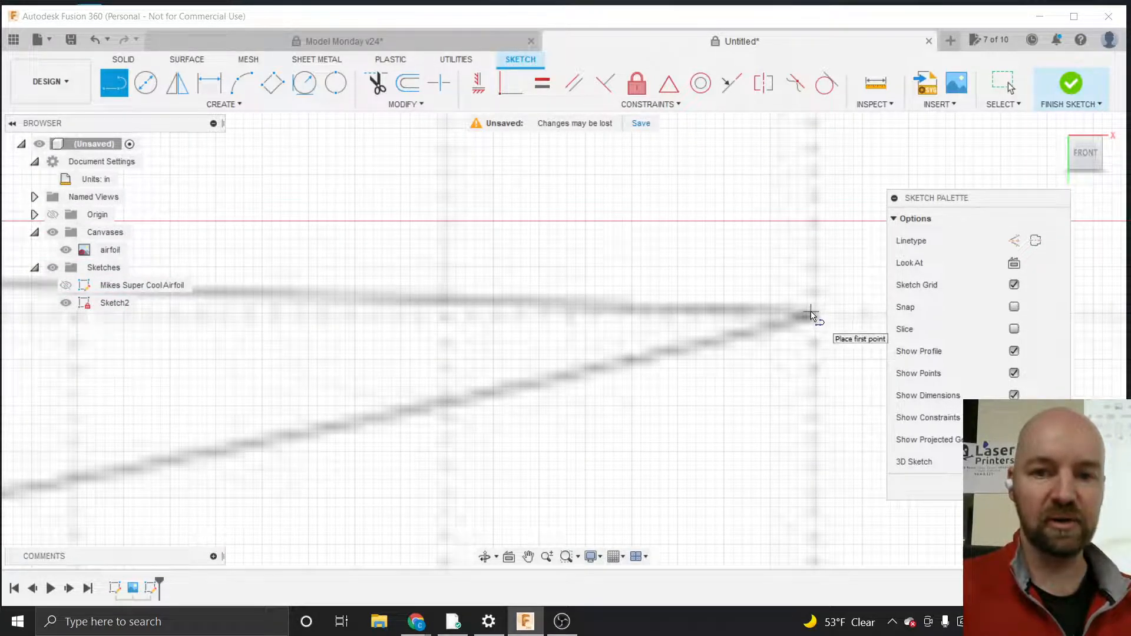
left_click(811, 315)
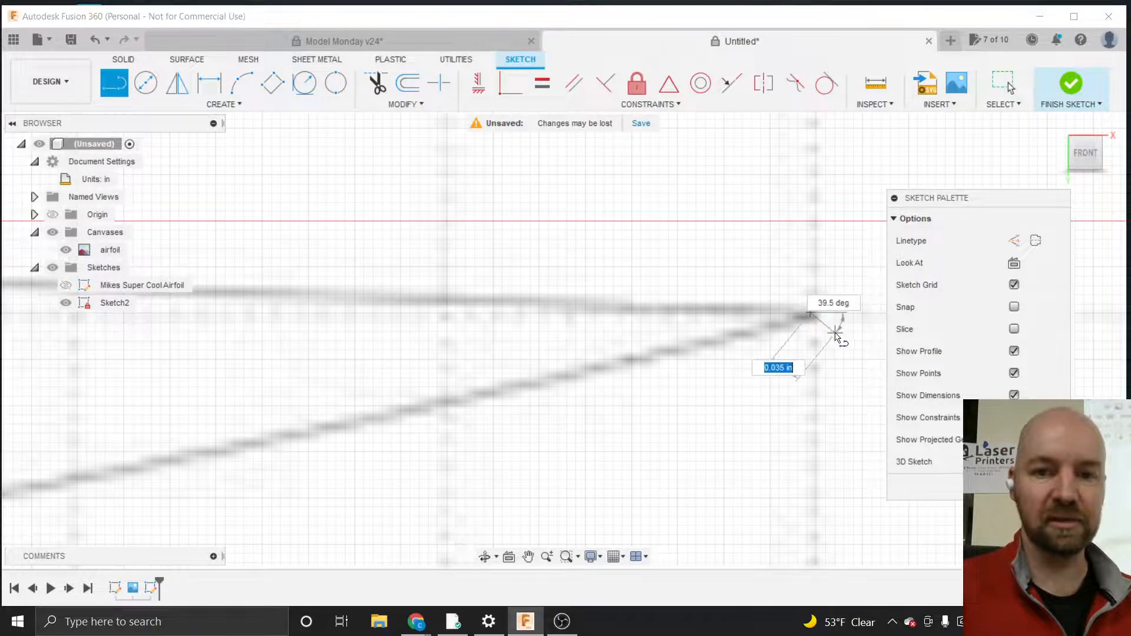
scroll(833, 333, "down", 2)
scroll(836, 336, "down", 5)
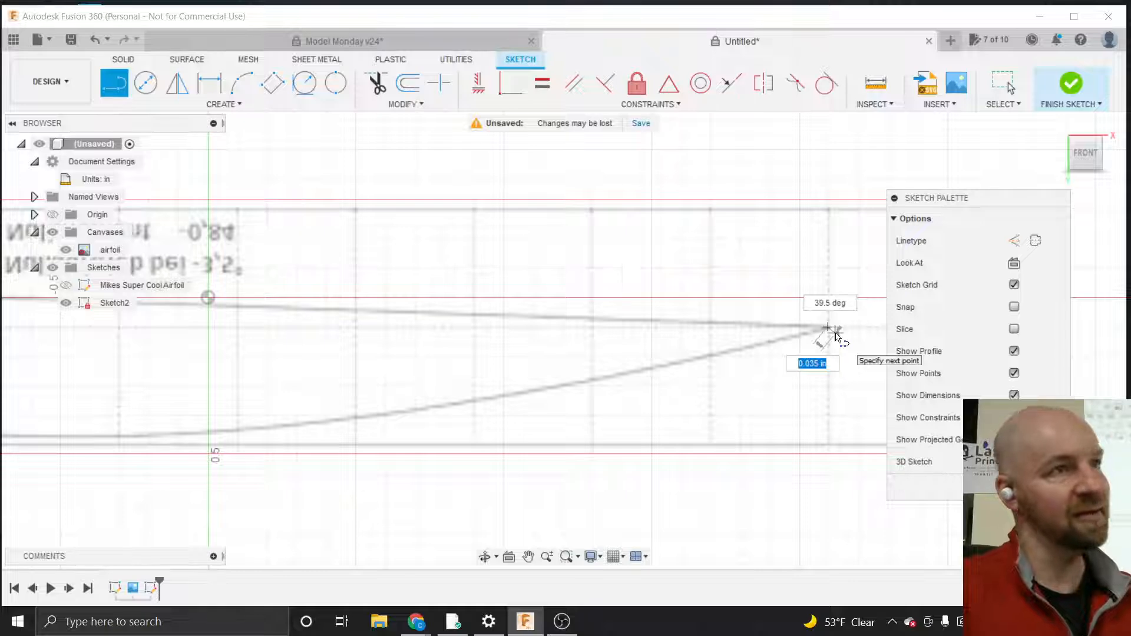
scroll(833, 331, "down", 5)
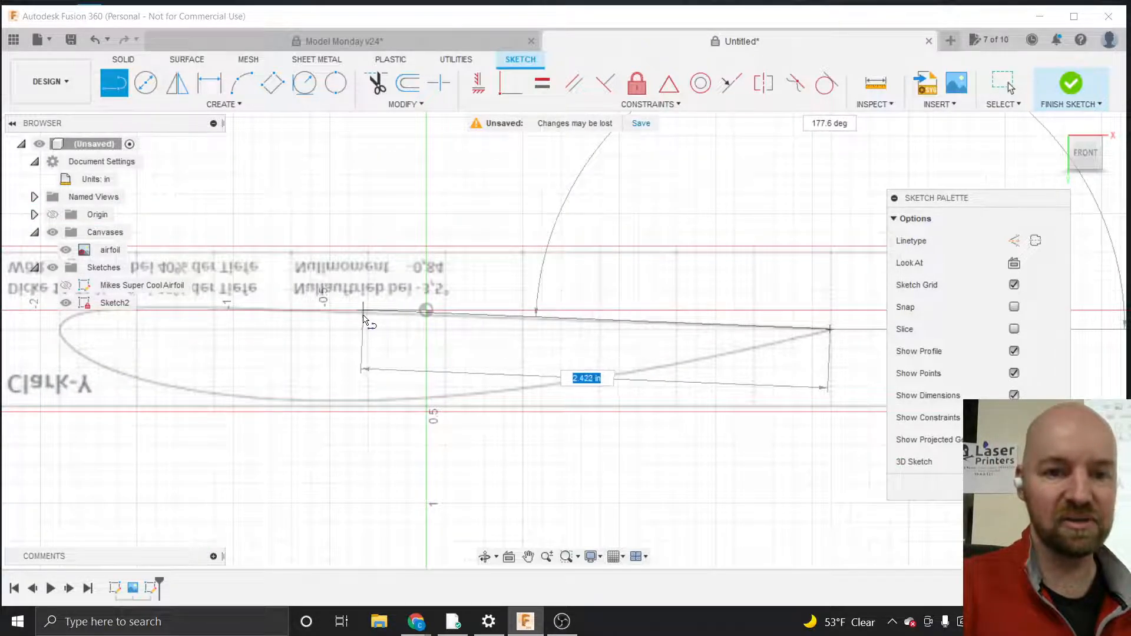
scroll(613, 381, "down", 2)
scroll(323, 322, "up", 3)
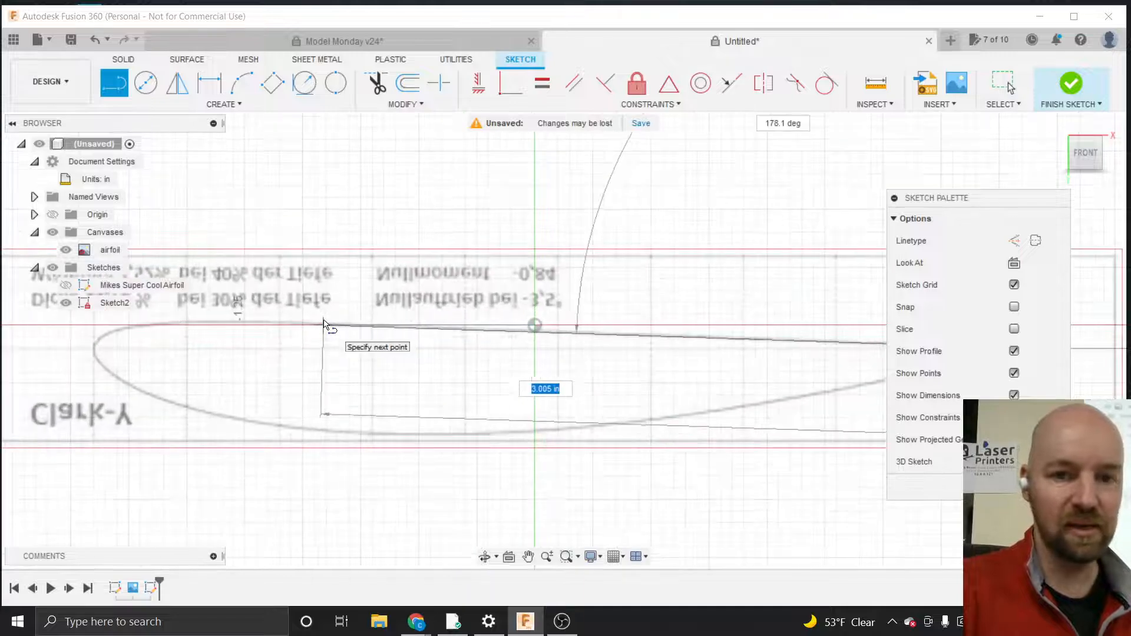
scroll(324, 322, "up", 3)
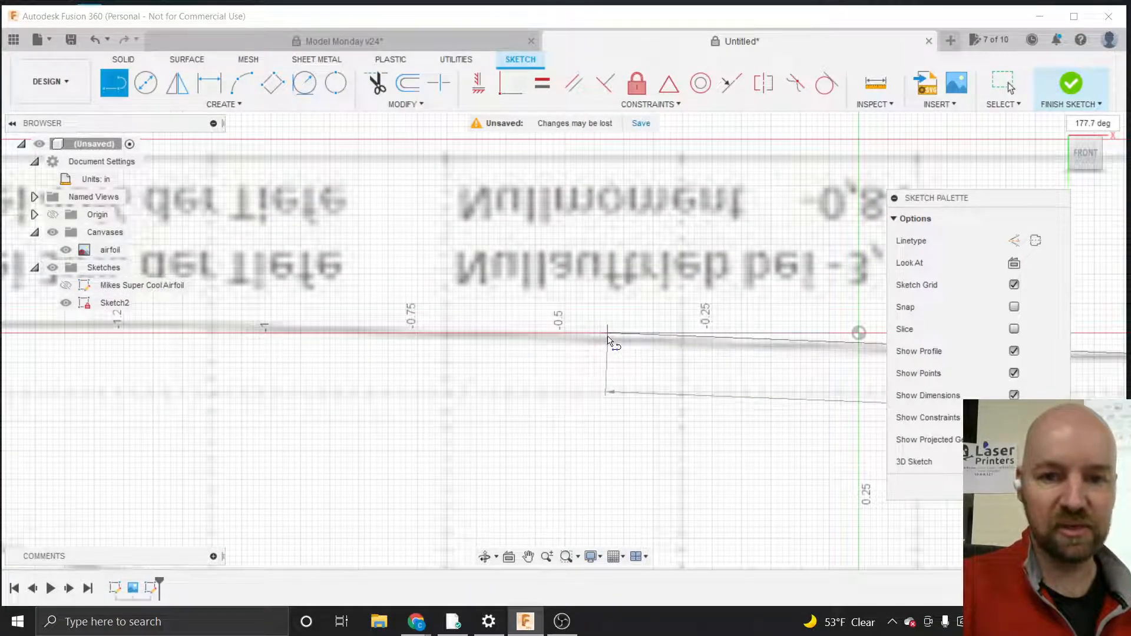
scroll(378, 329, "down", 2)
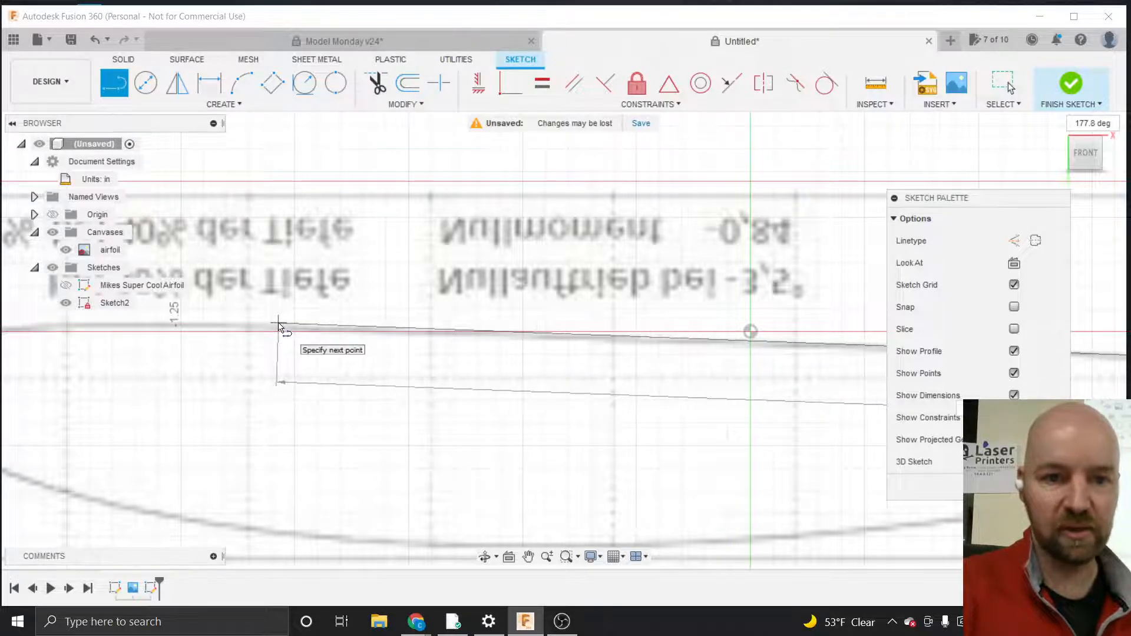
scroll(277, 327, "up", 3)
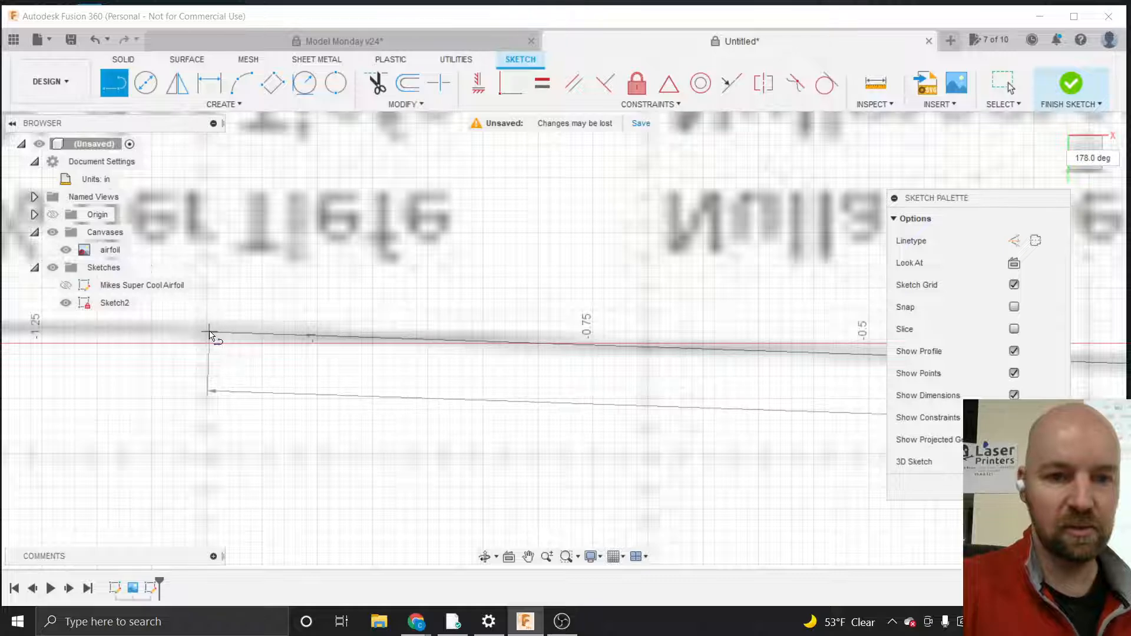
left_click(210, 333)
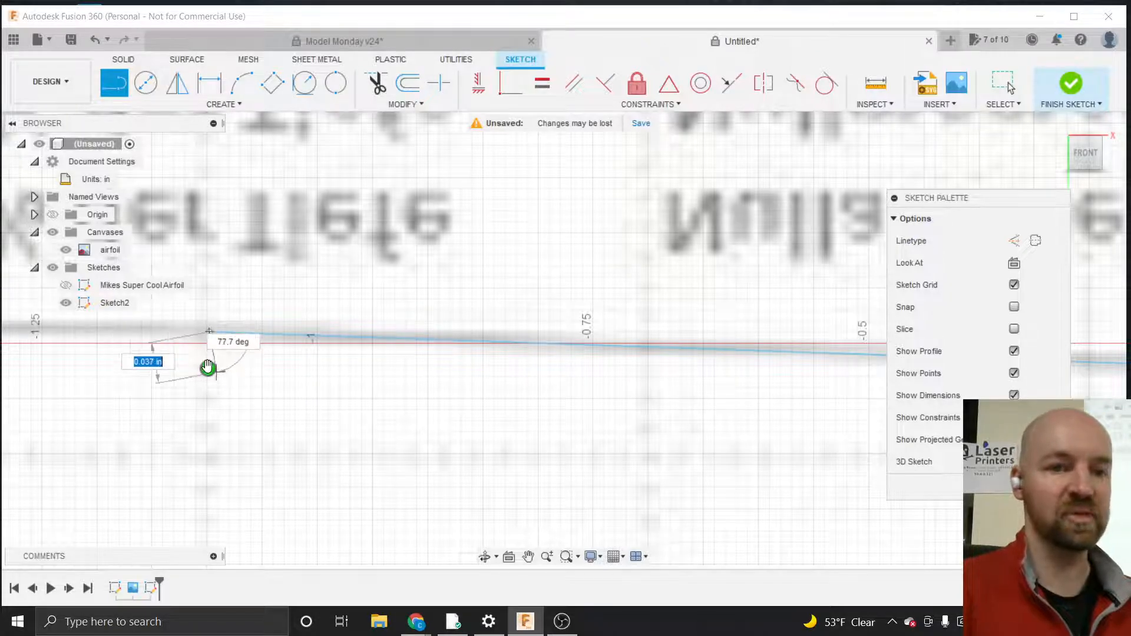
key("Escape")
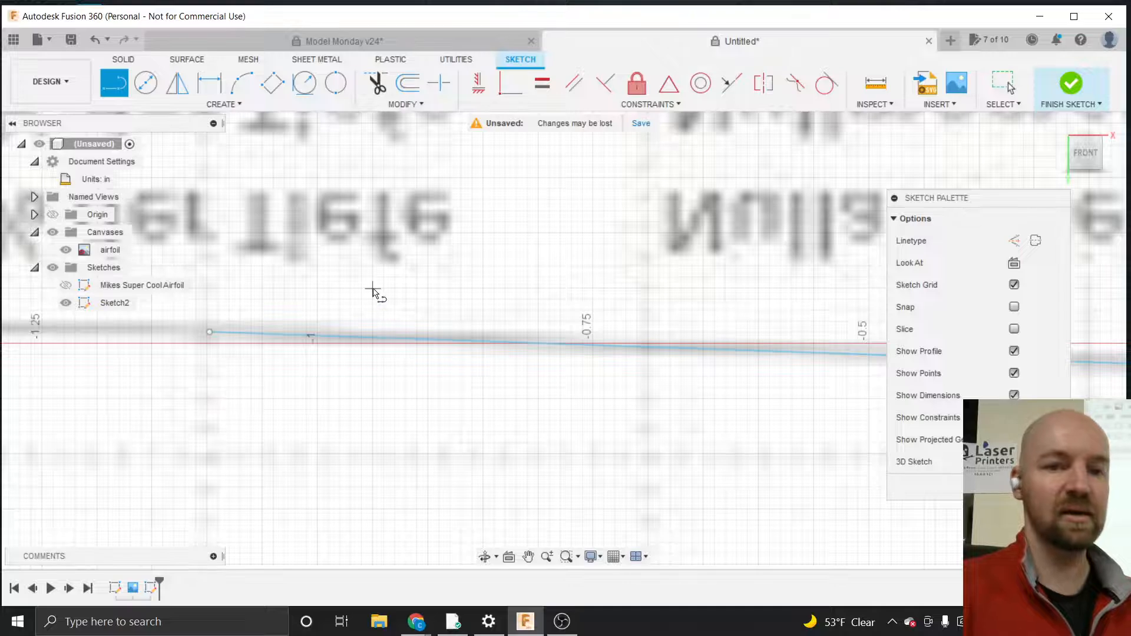
Start a fit point spline at the line's front end and trace it around the airfoil's rounded leading edge
scroll(372, 291, "down", 5)
scroll(372, 291, "down", 5)
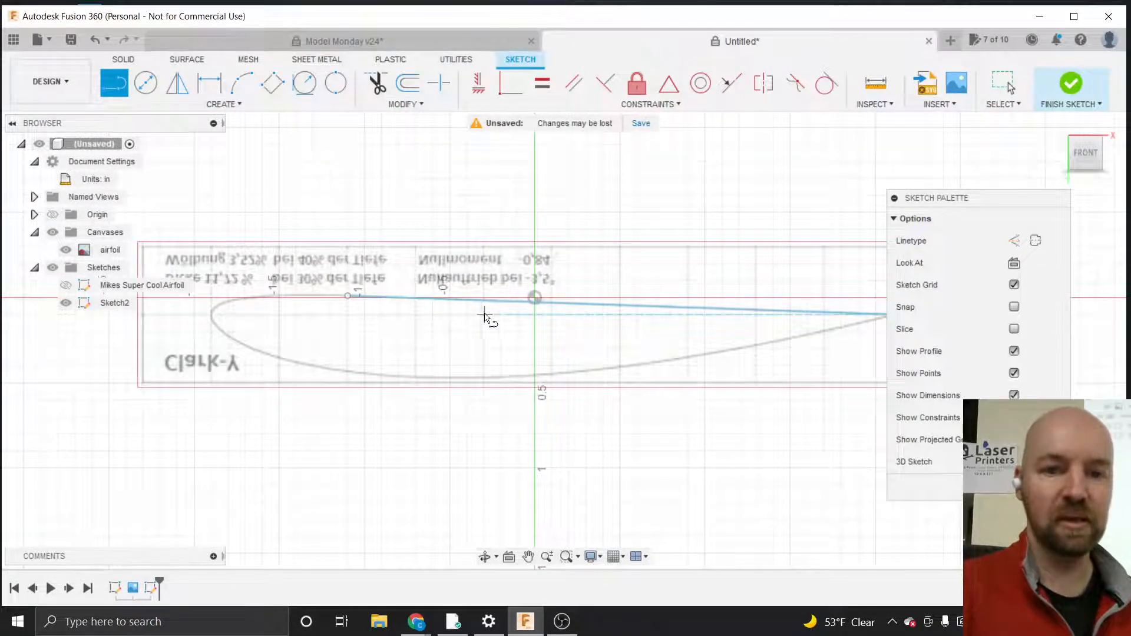
scroll(271, 306, "up", 3)
scroll(270, 305, "up", 4)
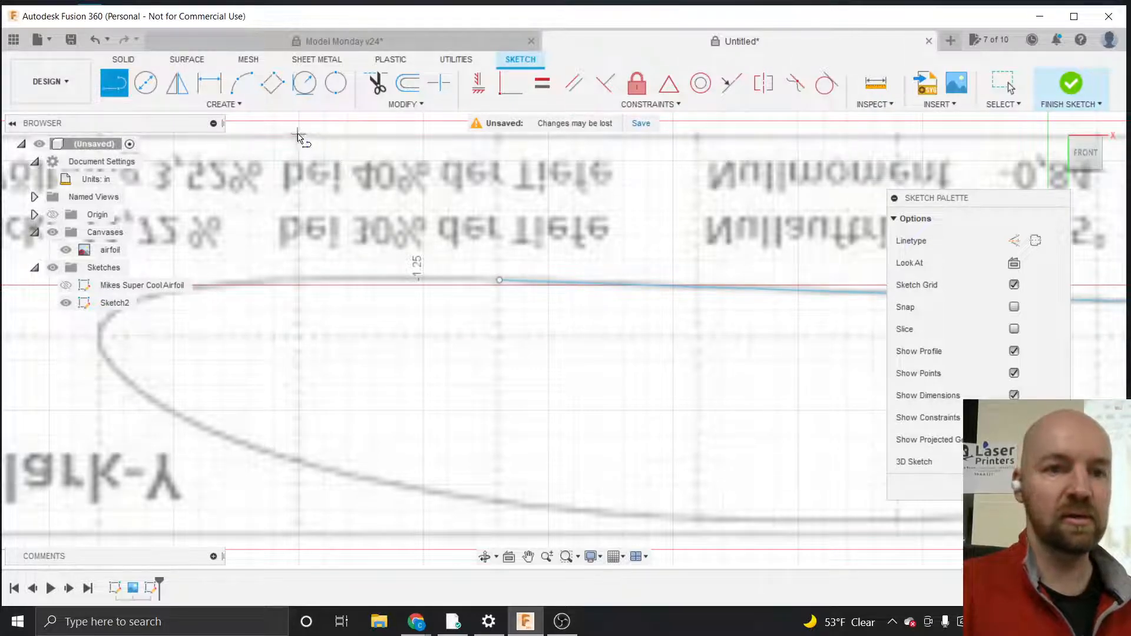
left_click(223, 104)
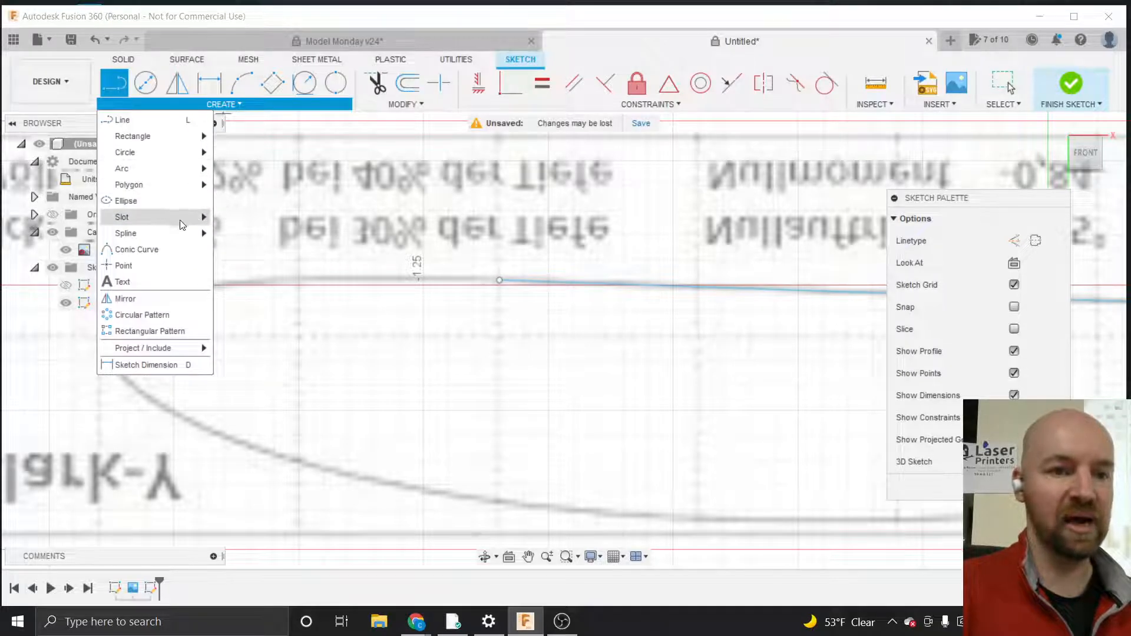
mouse_move(180, 230)
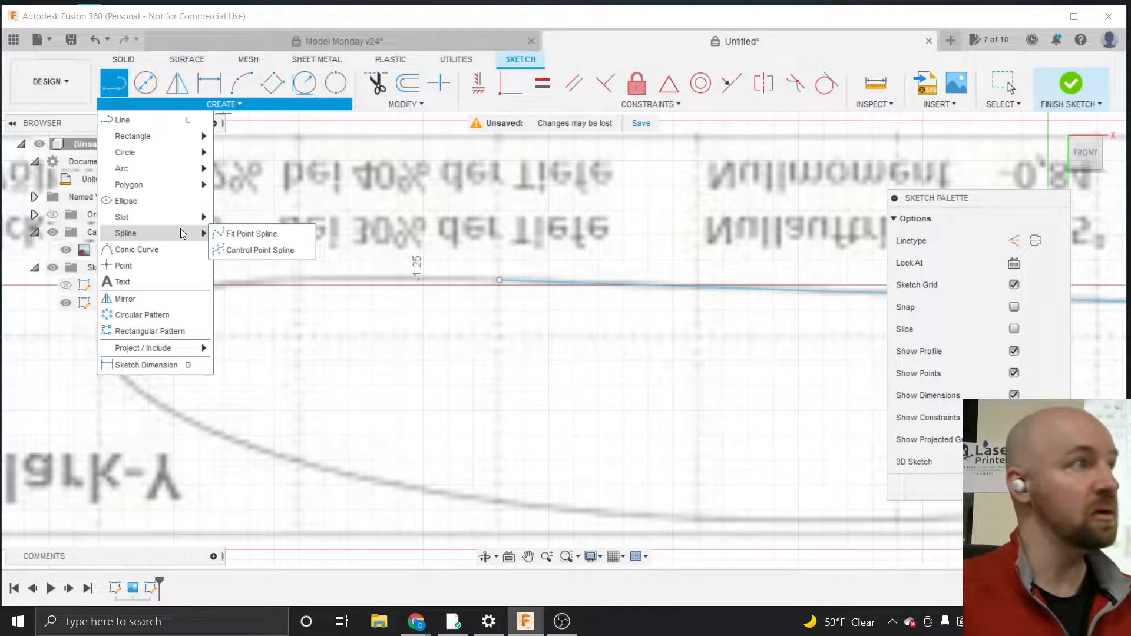
left_click(248, 232)
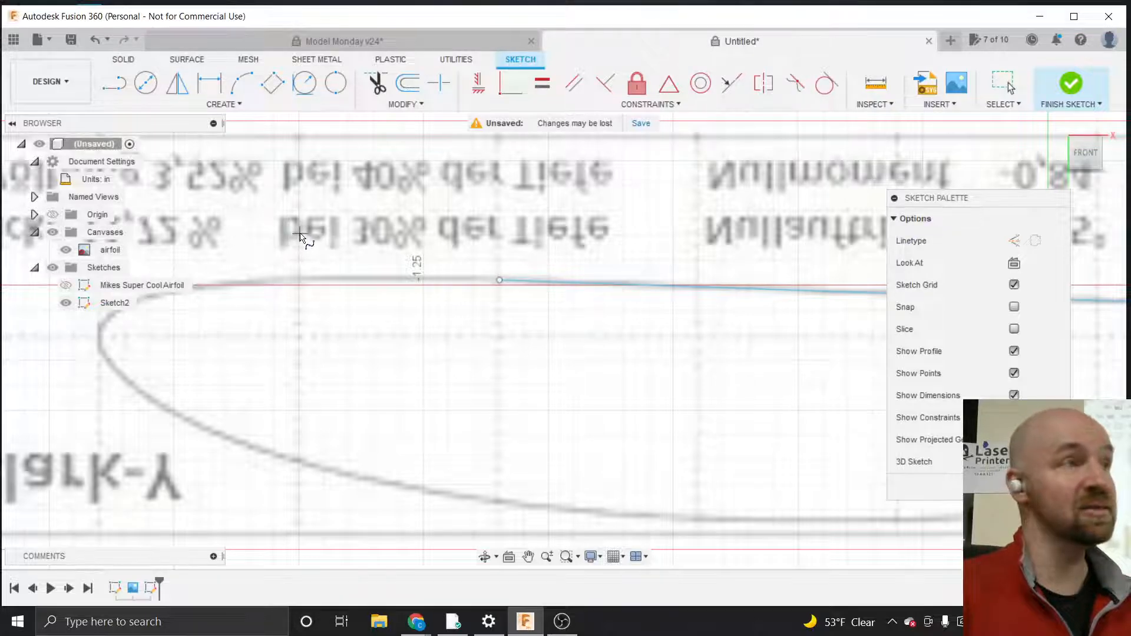
left_click(499, 281)
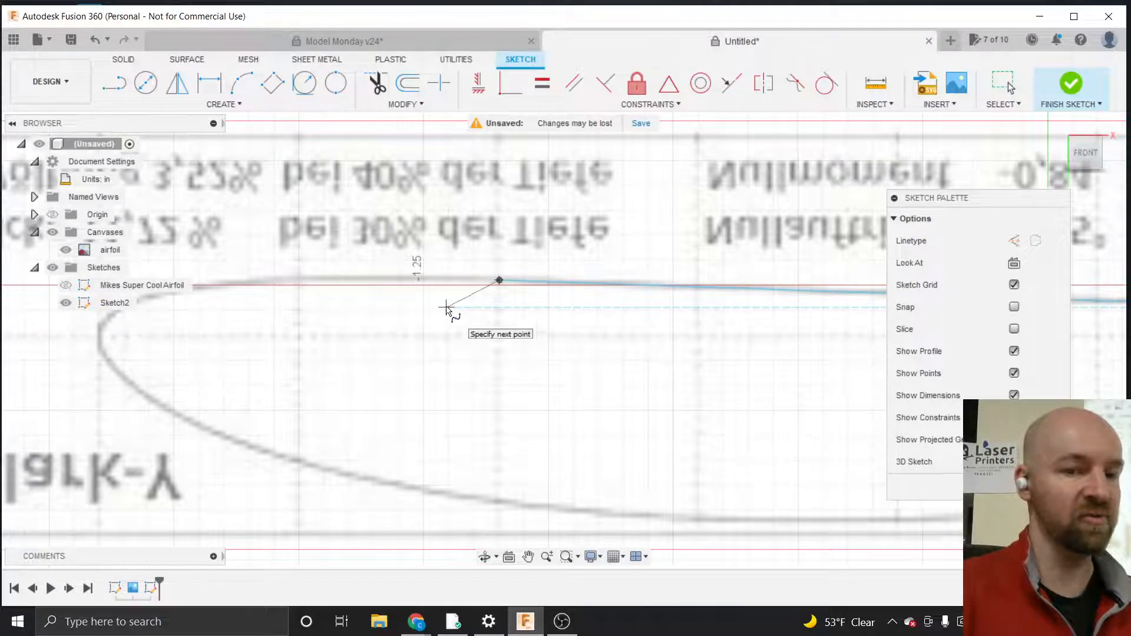
scroll(447, 307, "down", 3)
scroll(237, 290, "up", 3)
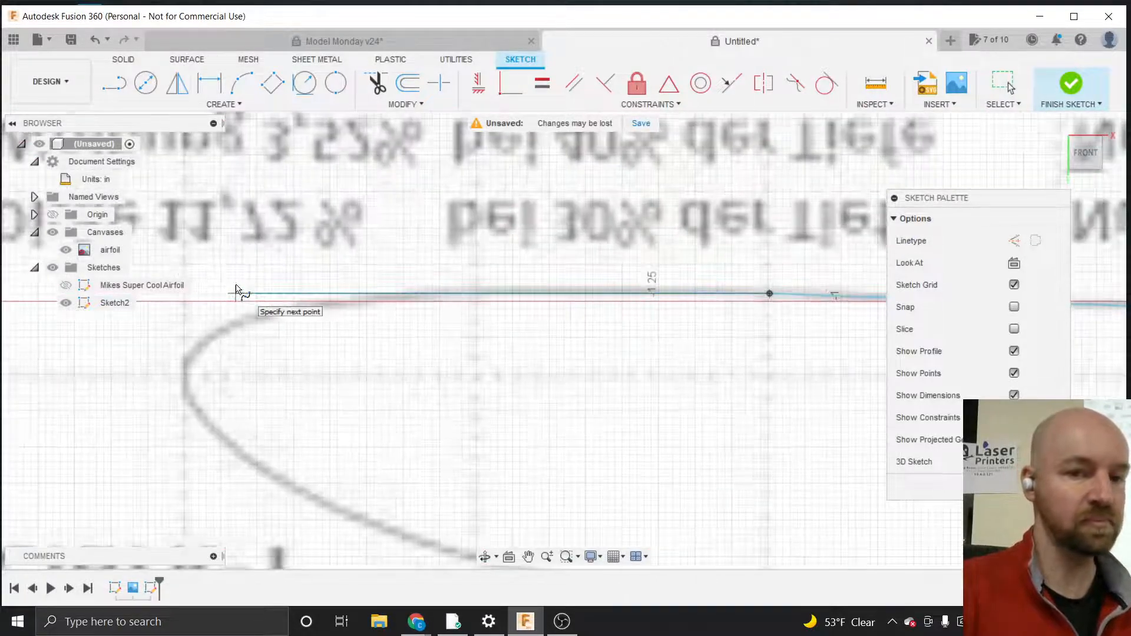
left_click(381, 301)
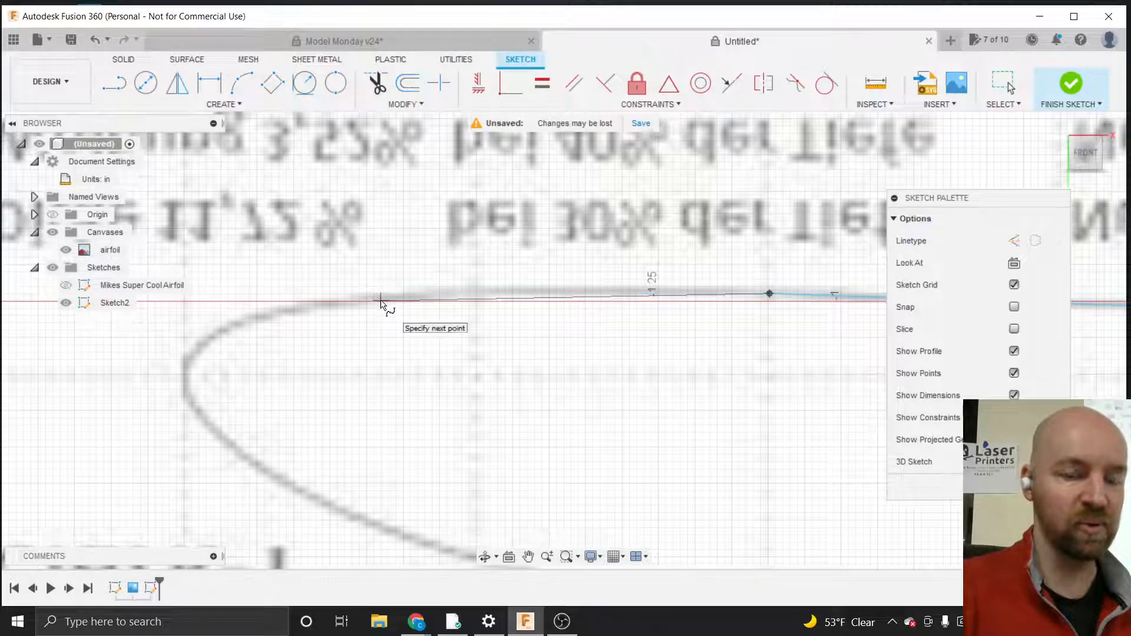
left_click(207, 340)
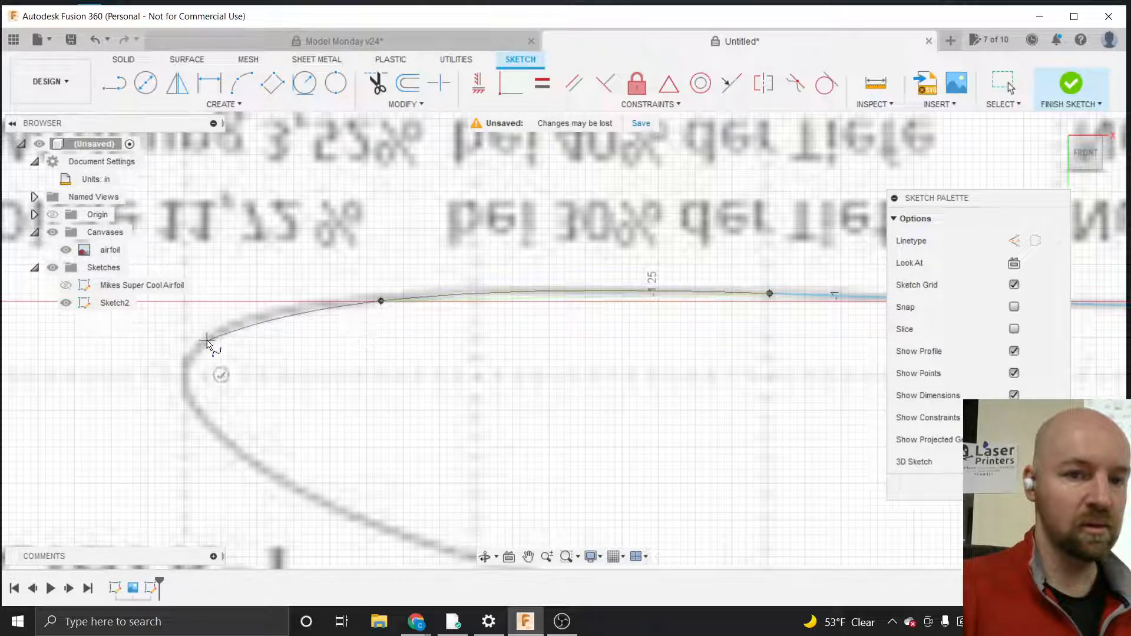
left_click(195, 408)
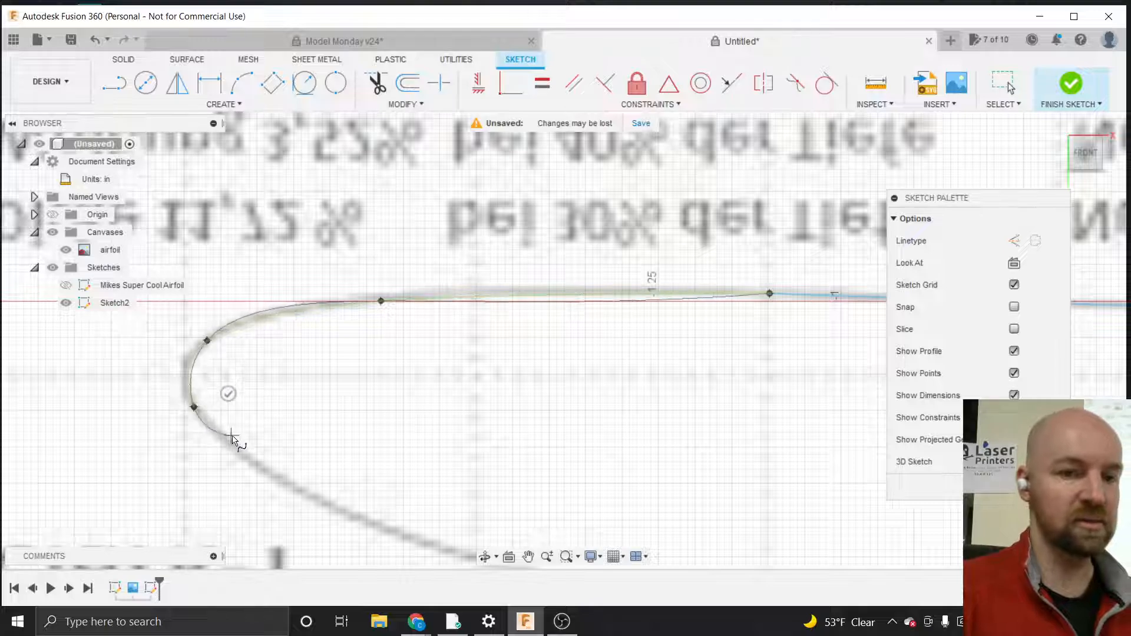
Continue the spline along the airfoil's curved lower surface, closing it at the trailing edge point, and finish the spline
scroll(216, 327, "down", 5)
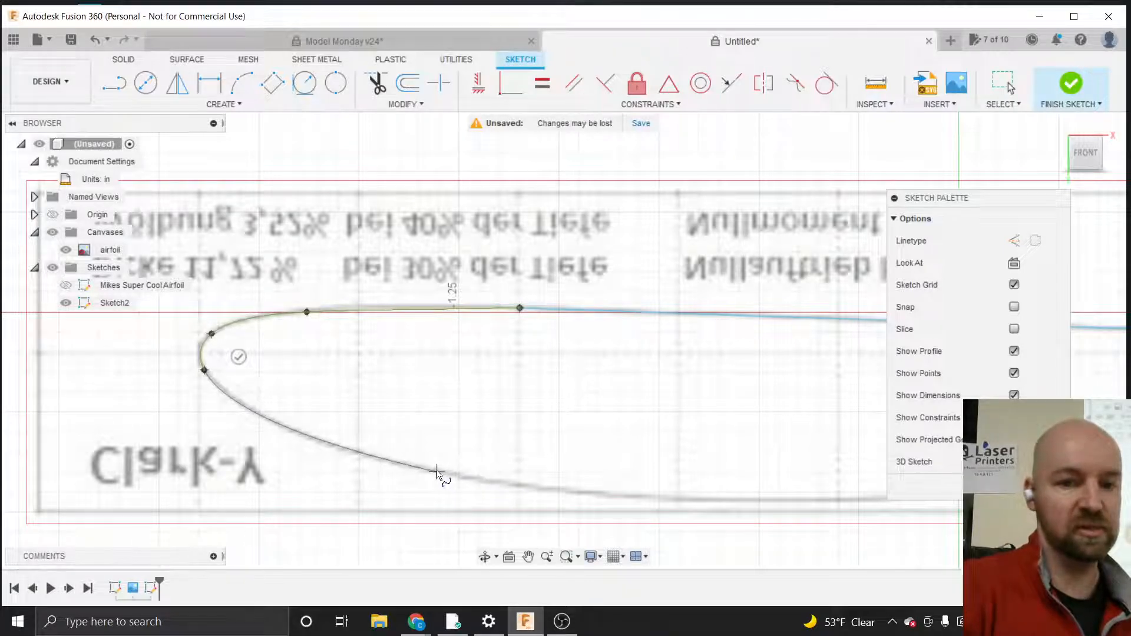
left_click(399, 462)
scroll(306, 401, "down", 3)
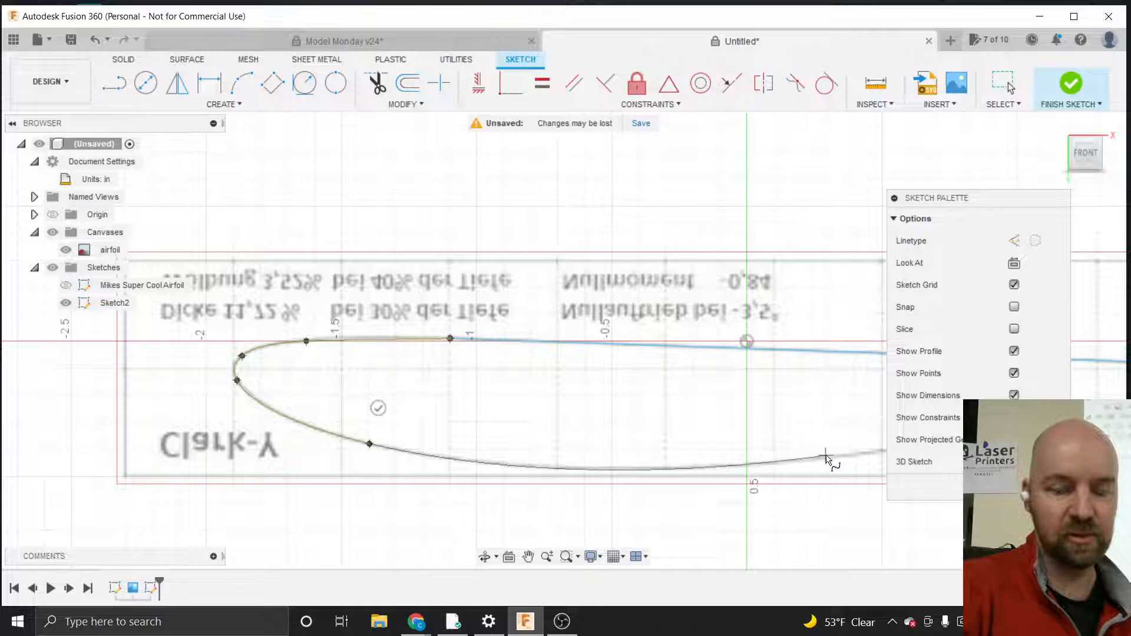
scroll(301, 539, "down", 3)
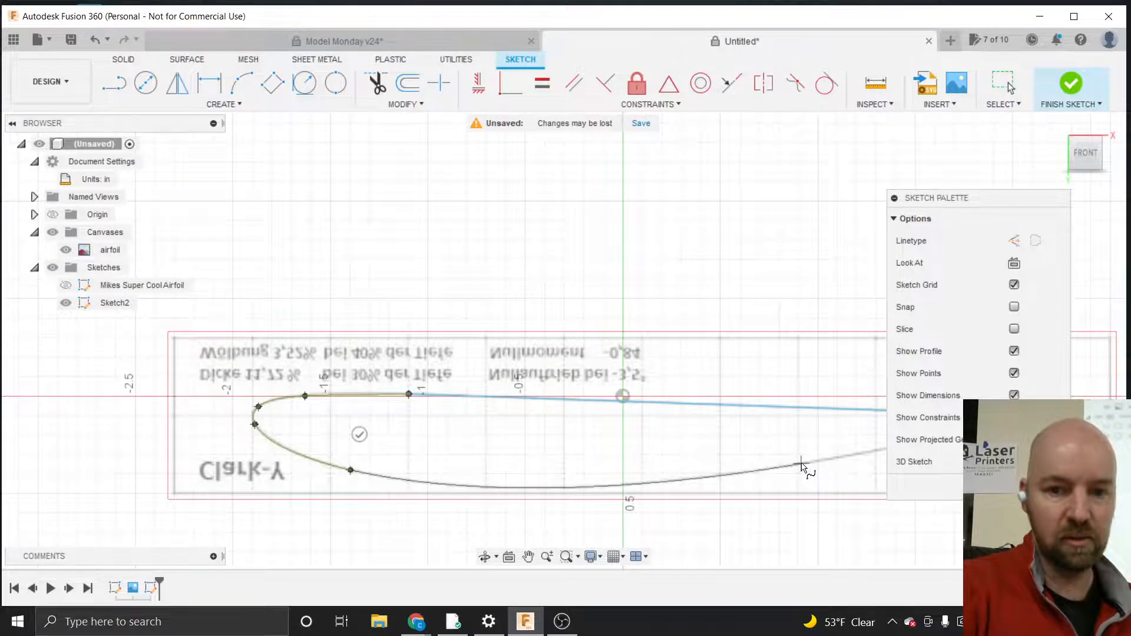
scroll(400, 475, "down", 2)
scroll(399, 475, "down", 1)
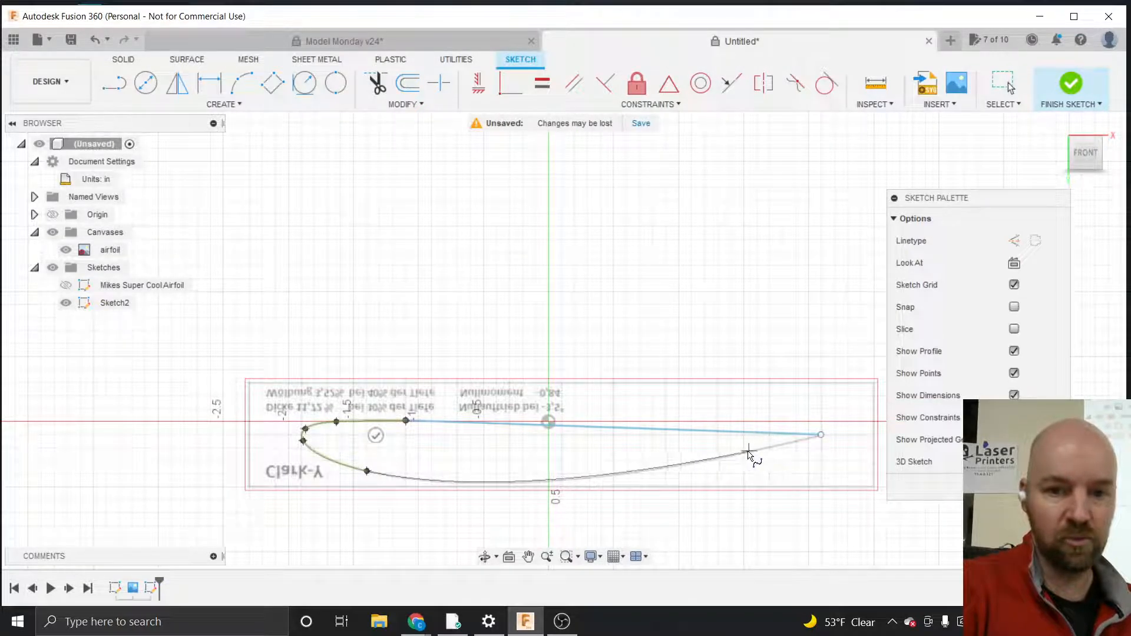
left_click(671, 468)
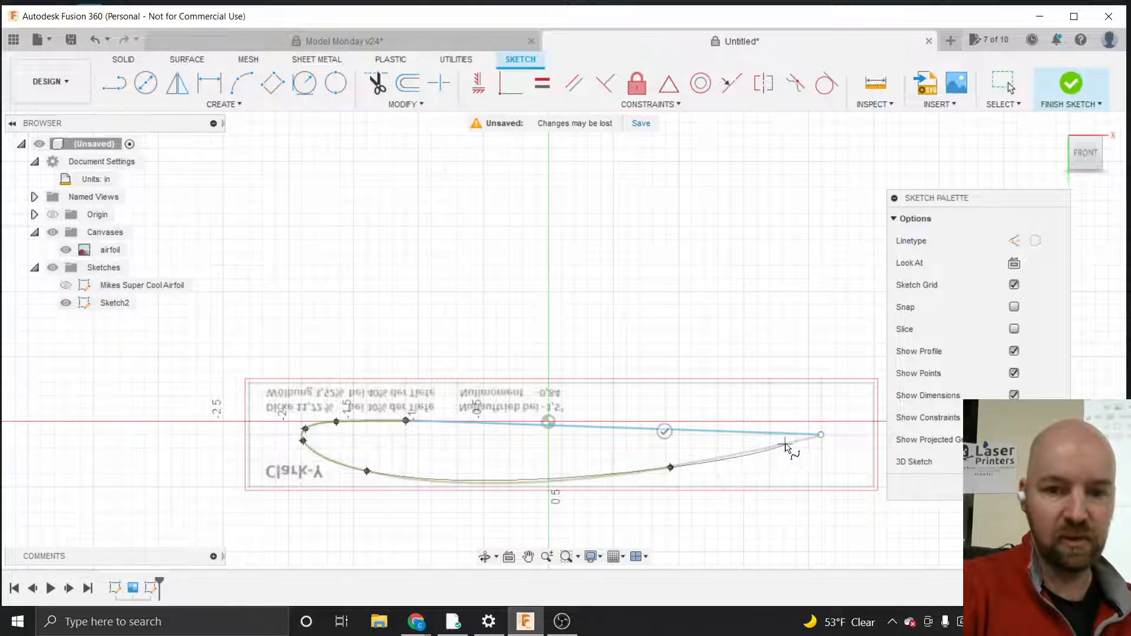
left_click(821, 437)
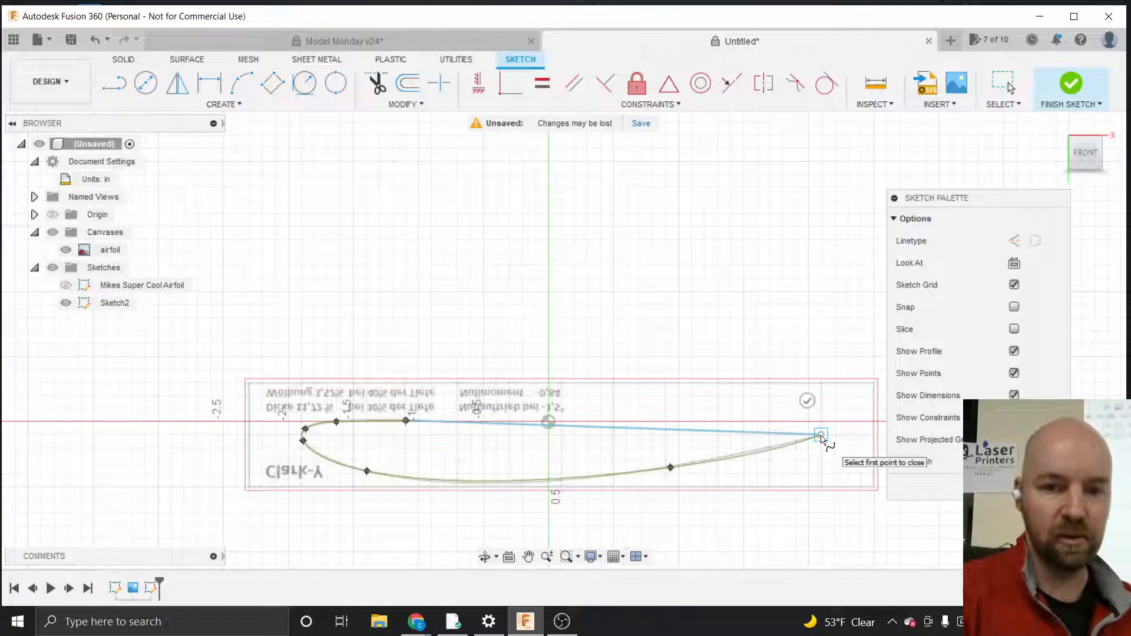
left_click(807, 400)
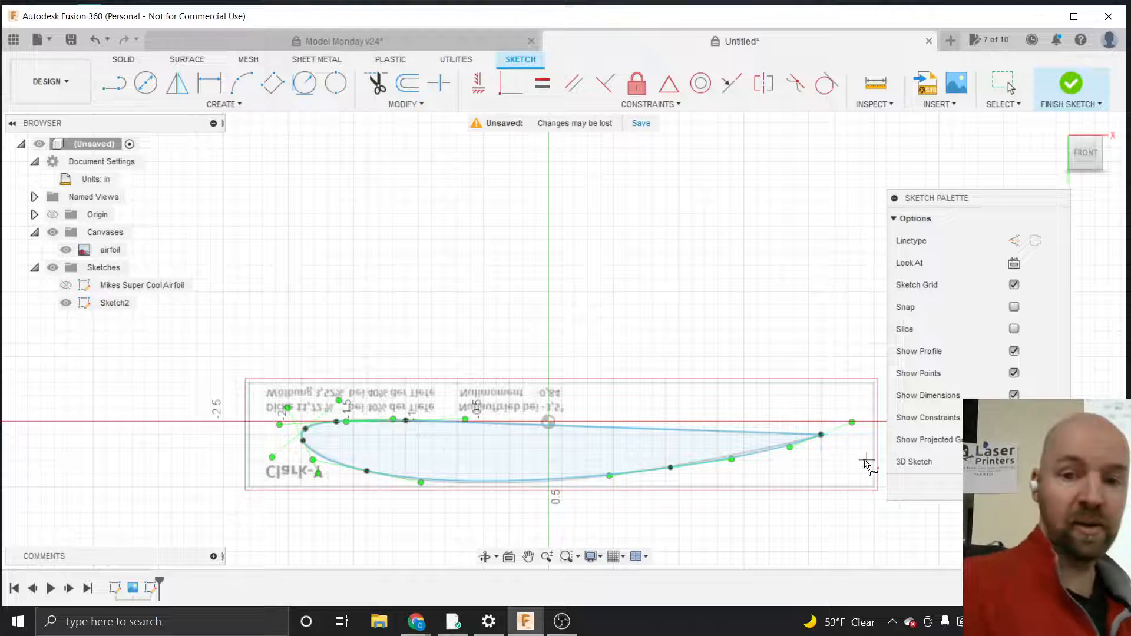
Abandon a stray line start and nudge the spline's fit point near the trailing edge onto the airfoil's lower surface
left_click(597, 331)
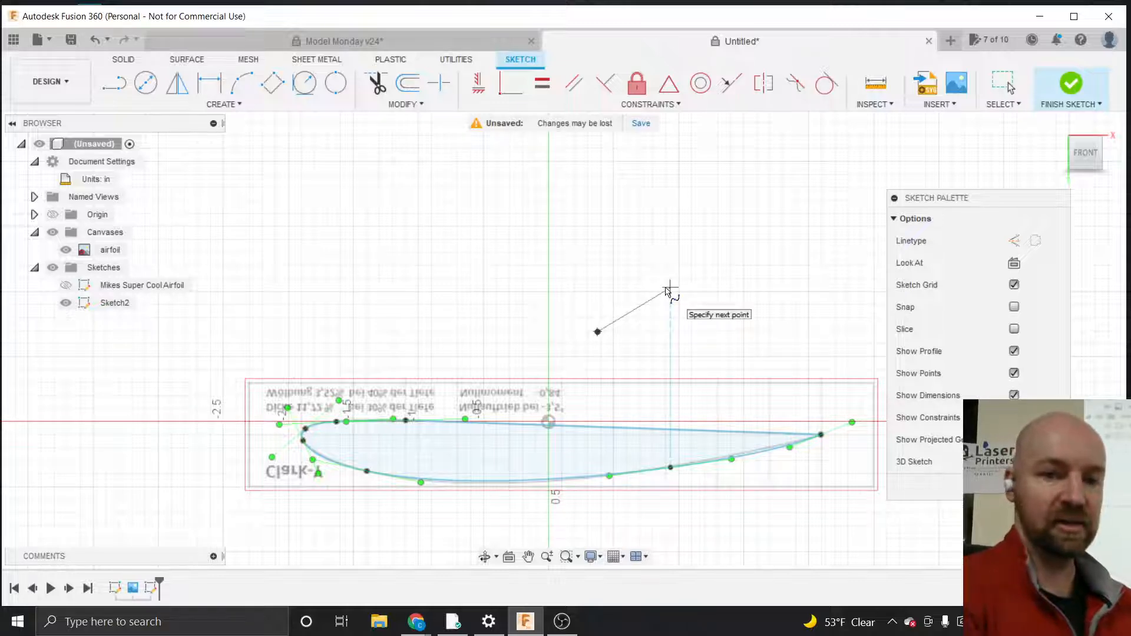
key("Escape")
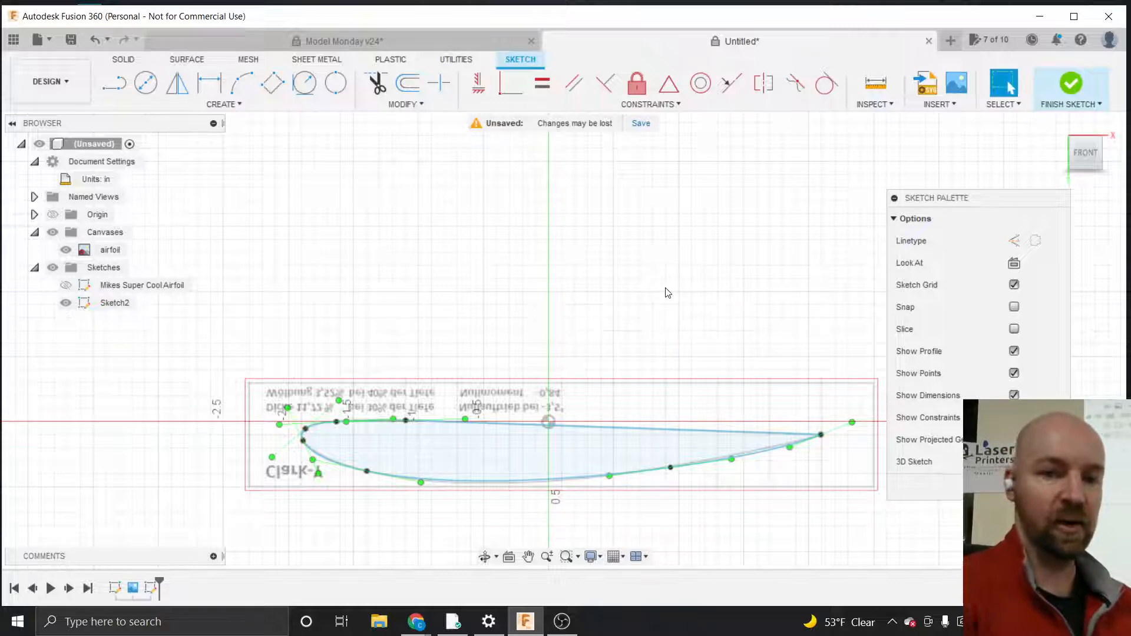
left_click(852, 422)
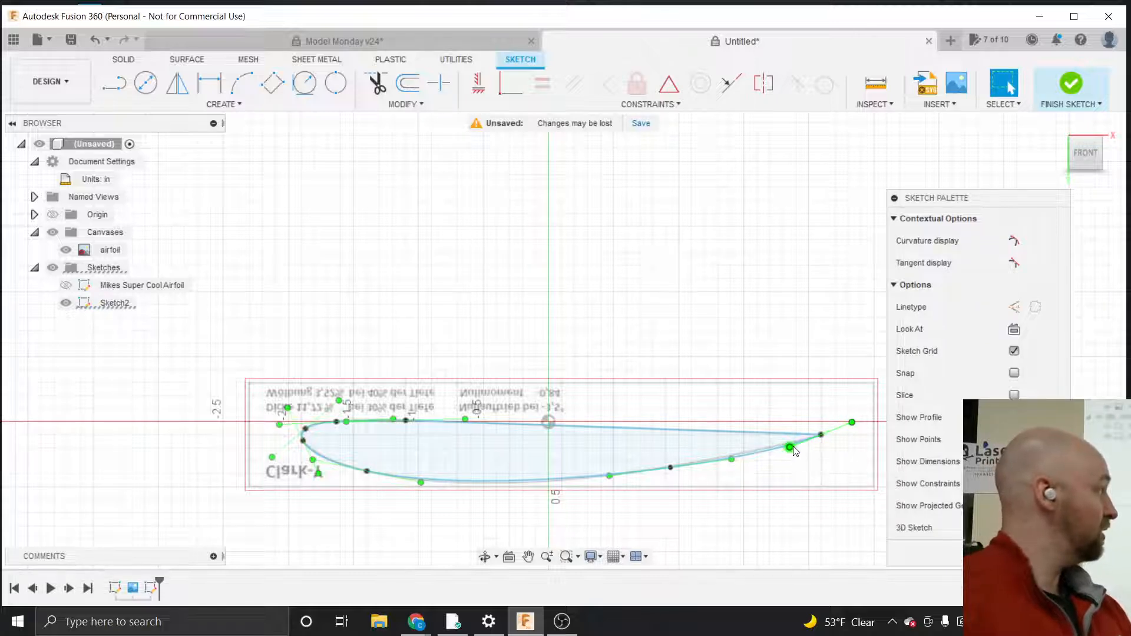
mouse_move(789, 448)
left_mouse_down()
mouse_move(802, 453)
mouse_move(772, 449)
mouse_move(748, 476)
mouse_move(765, 449)
mouse_move(793, 445)
left_mouse_up()
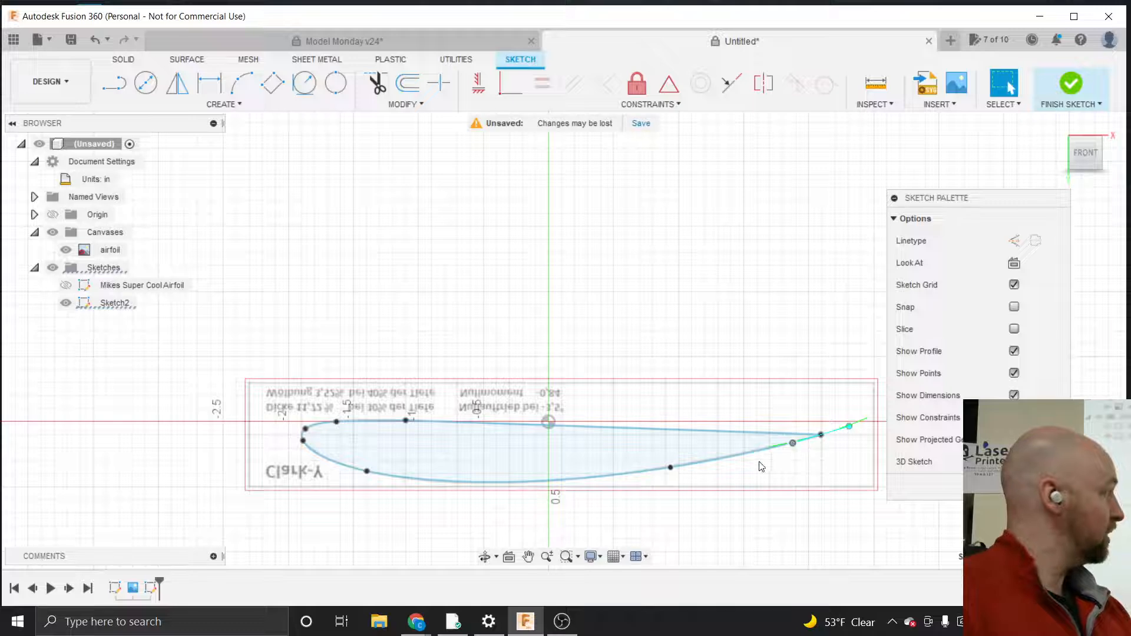
left_click(671, 468)
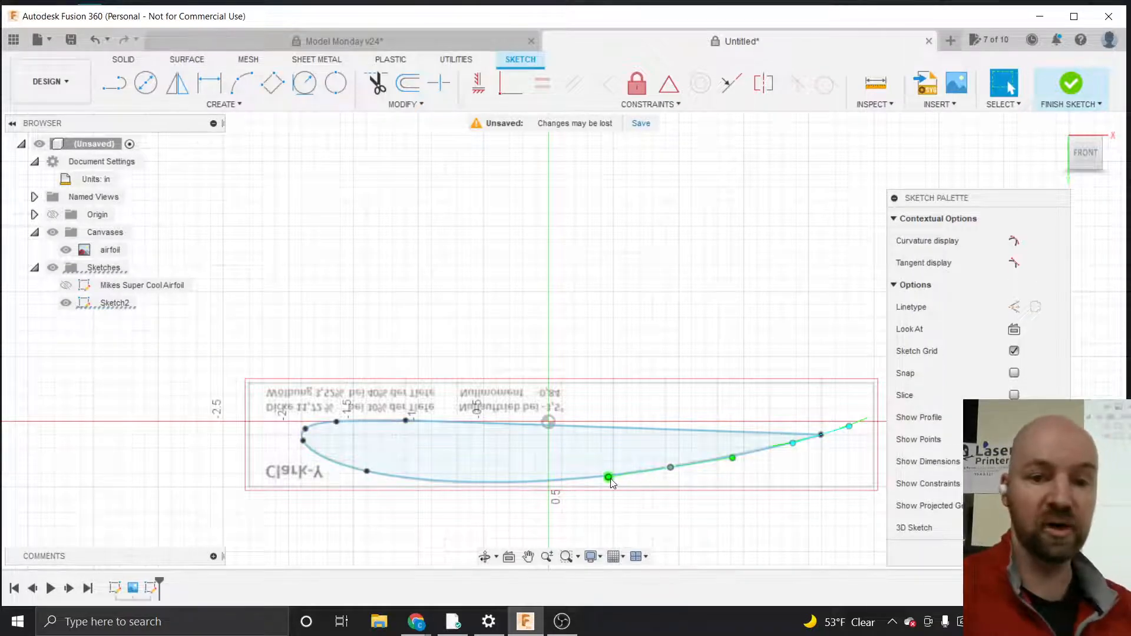
Adjust the spline's lower-surface fit points so the curve follows the airfoil outline closely
scroll(610, 479, "up", 5)
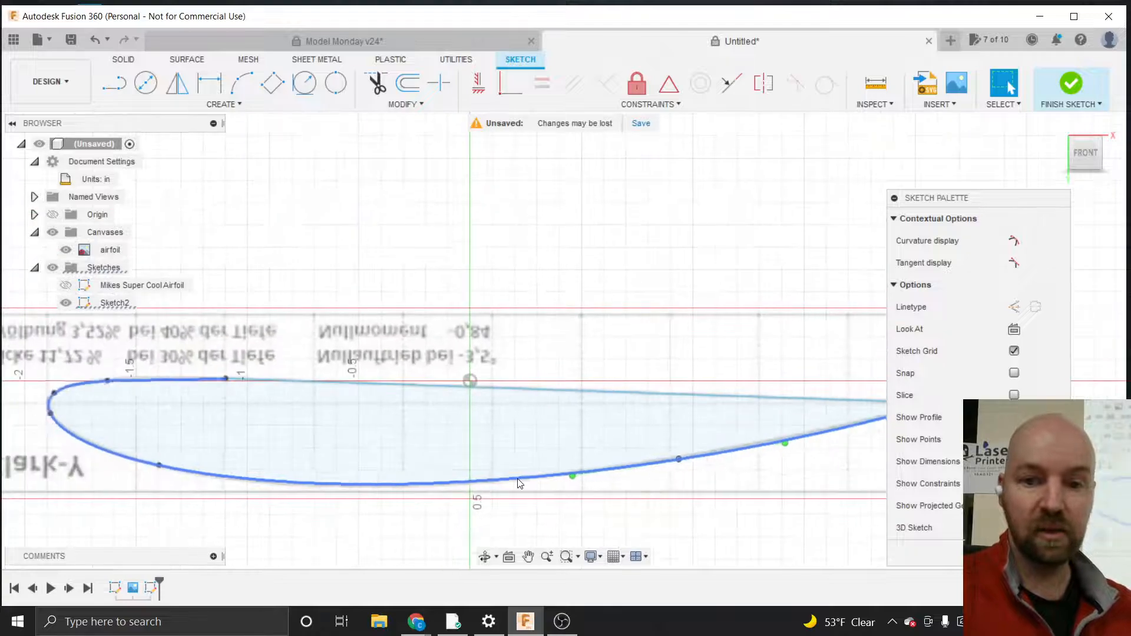
scroll(734, 458, "up", 5)
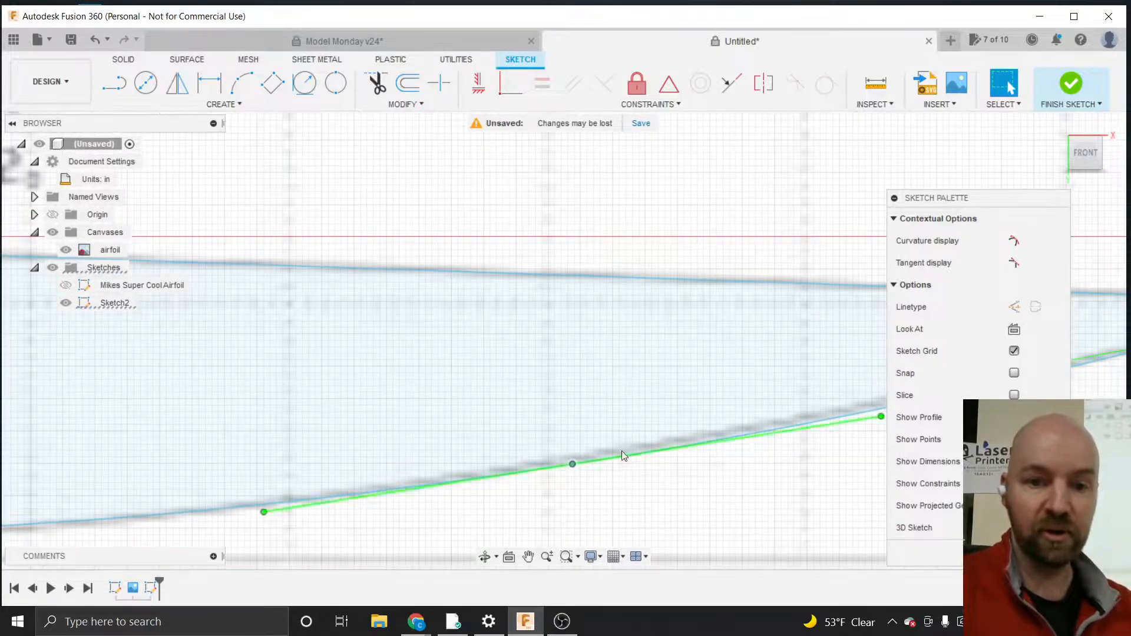
left_click_drag(573, 464, 573, 459)
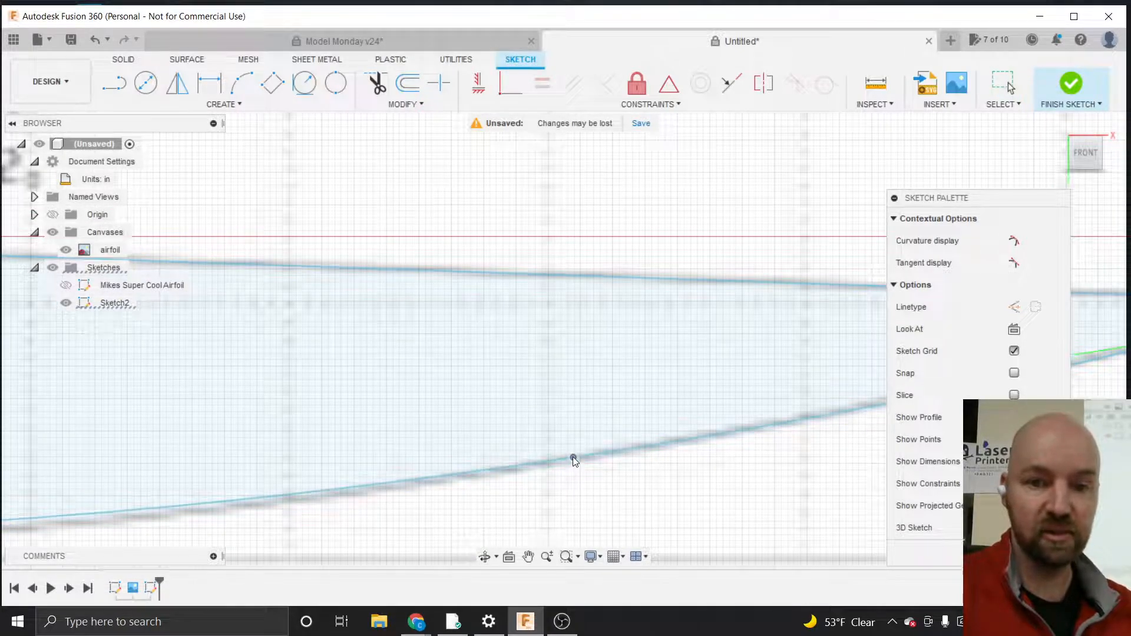
scroll(699, 454, "down", 4)
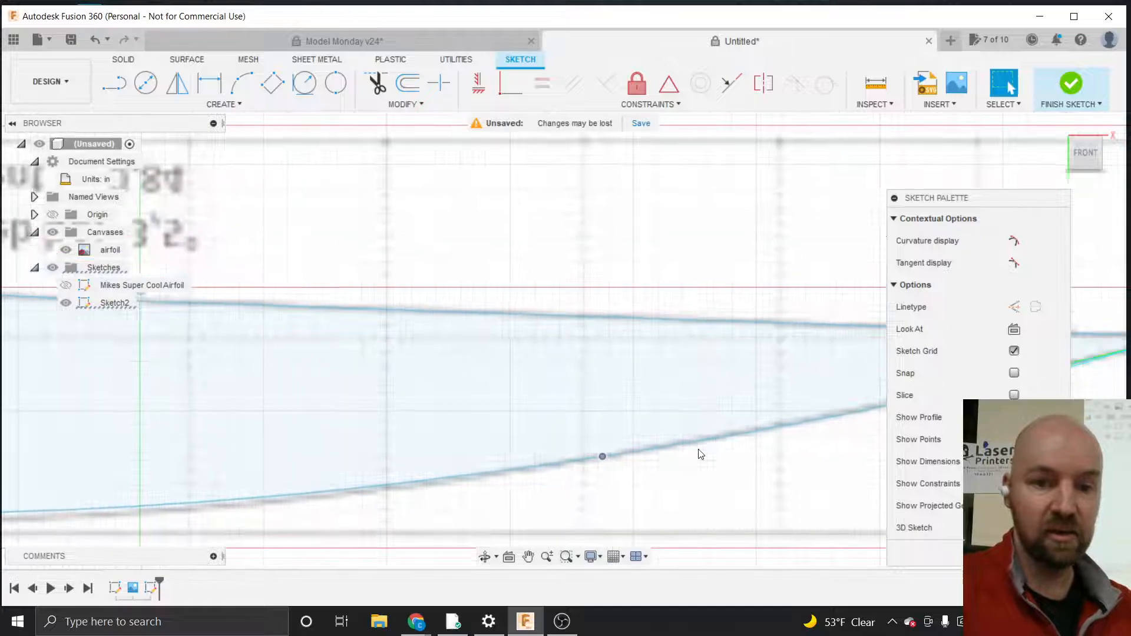
scroll(700, 453, "down", 2)
left_click(644, 454)
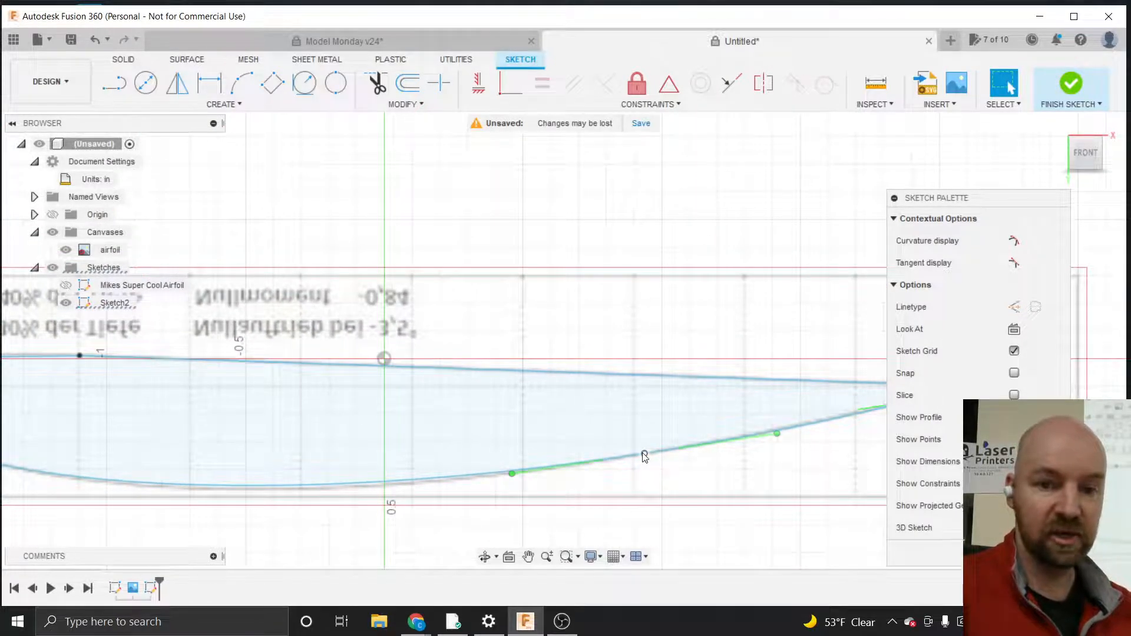
left_click_drag(512, 473, 478, 484)
scroll(401, 485, "up", 5)
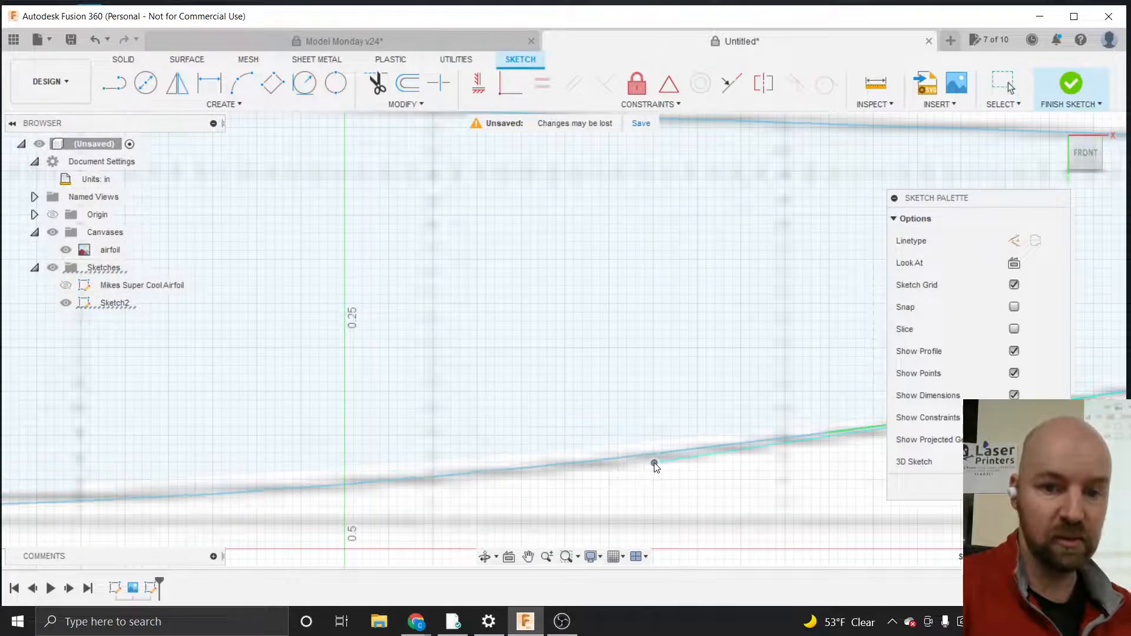
scroll(636, 482, "down", 3)
scroll(637, 483, "down", 4)
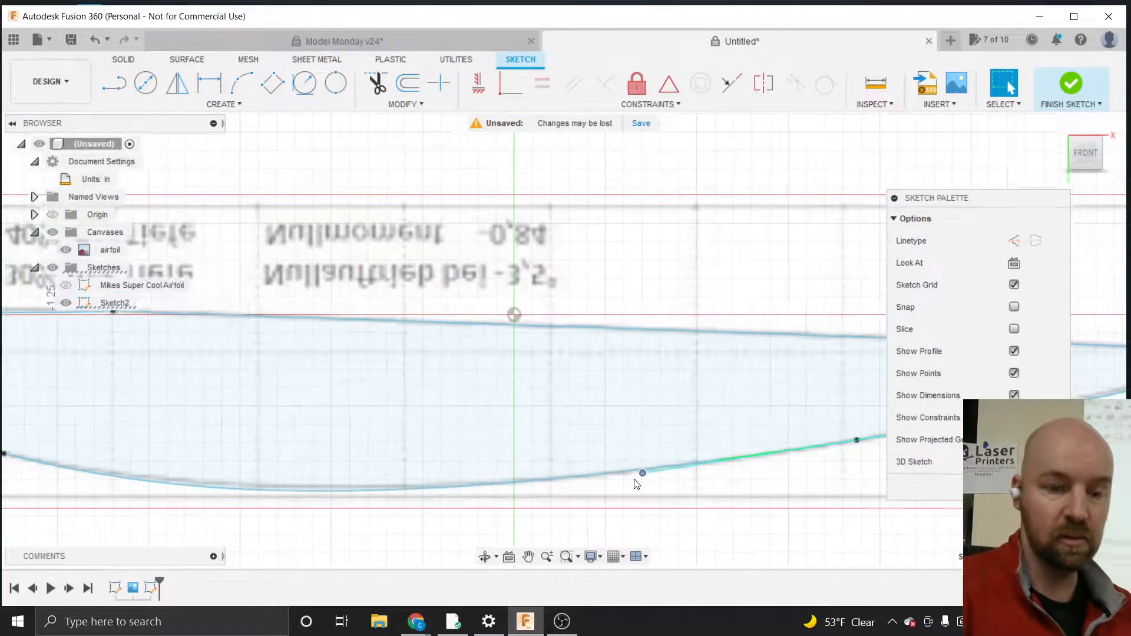
scroll(379, 507, "down", 3)
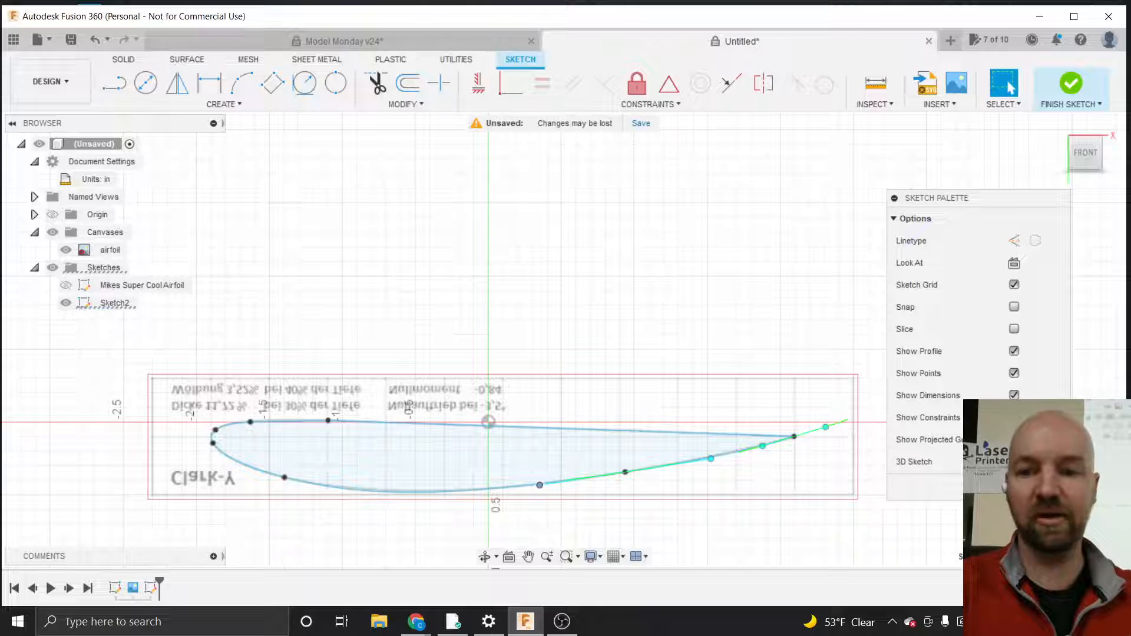
Finish the sketch and rename it Clark Y Airfoil
left_click(1070, 87)
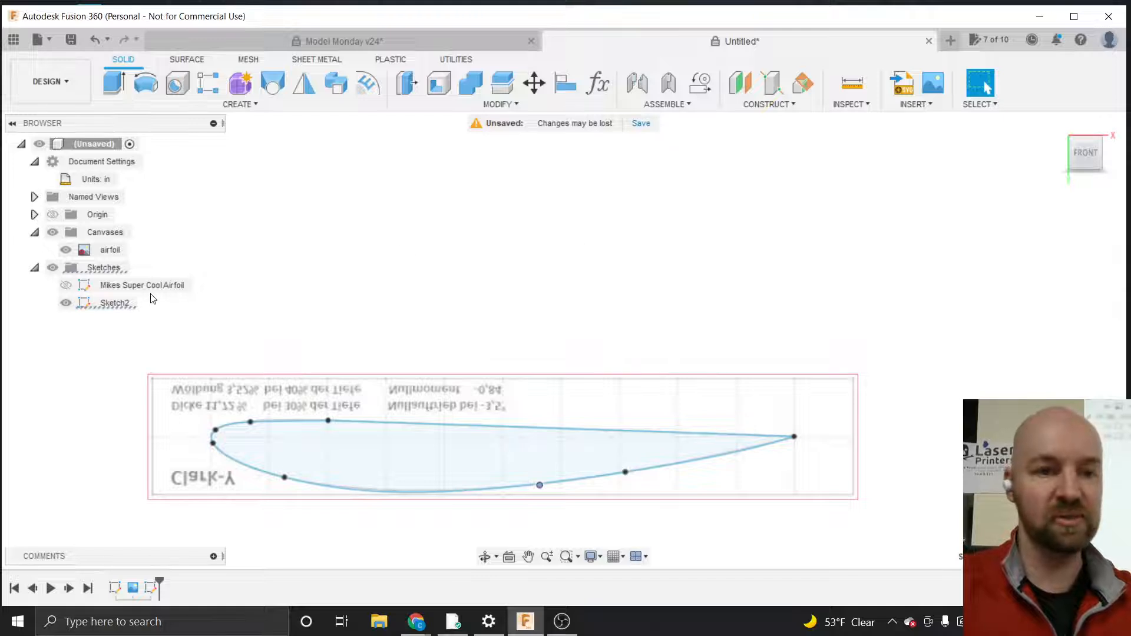
double_click(114, 303)
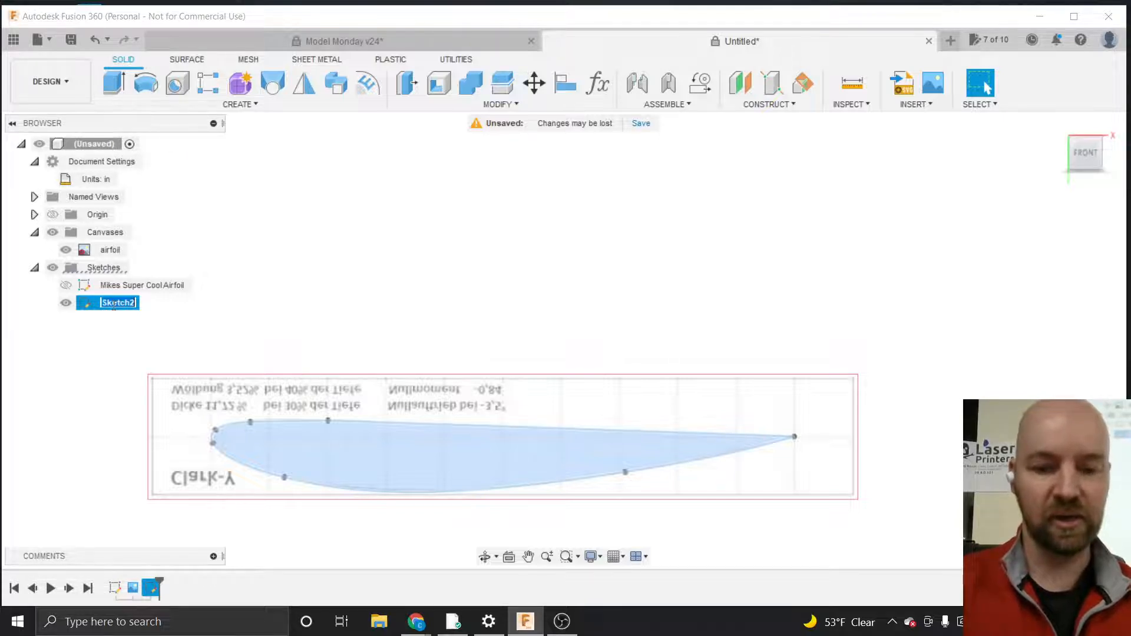
type("Tr")
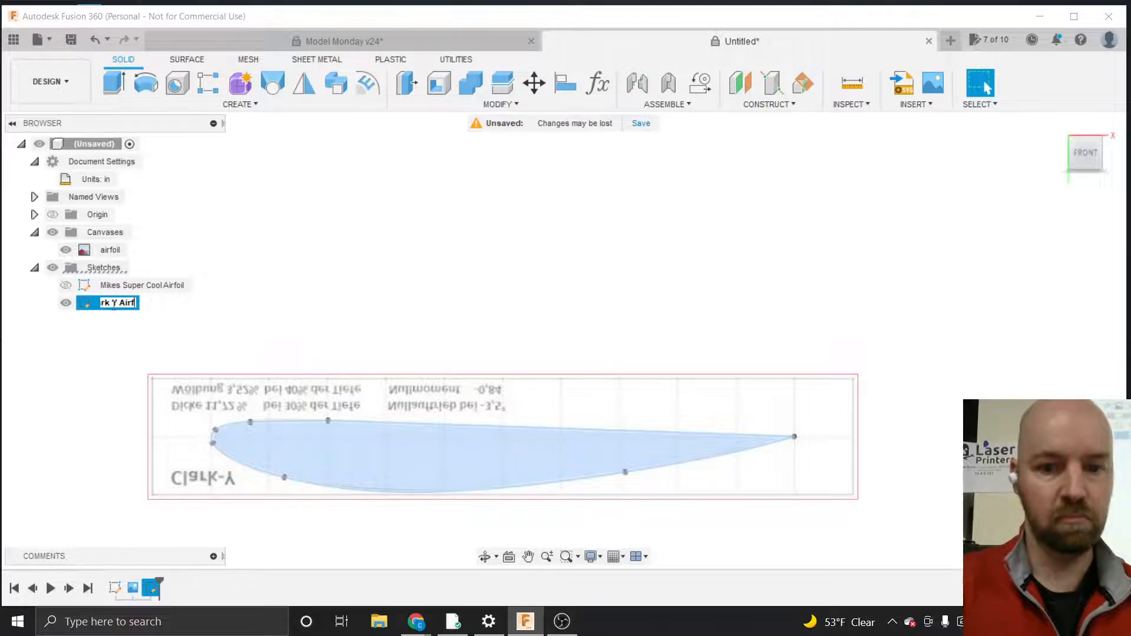
type("il")
key("Return")
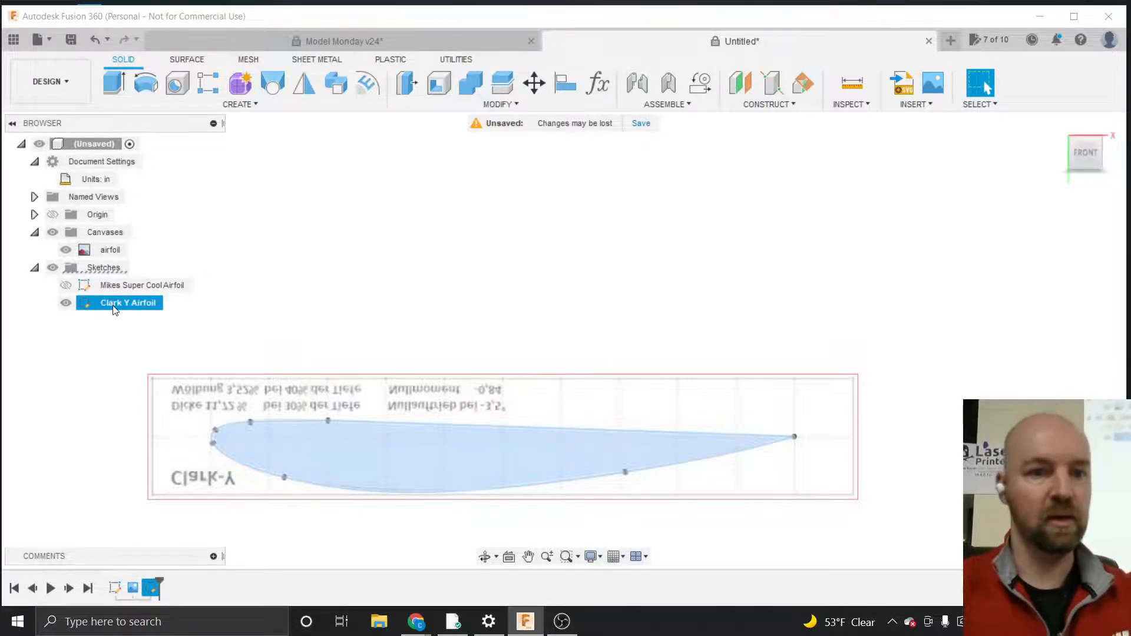
Create a new sketch on the front plane
left_click(209, 320)
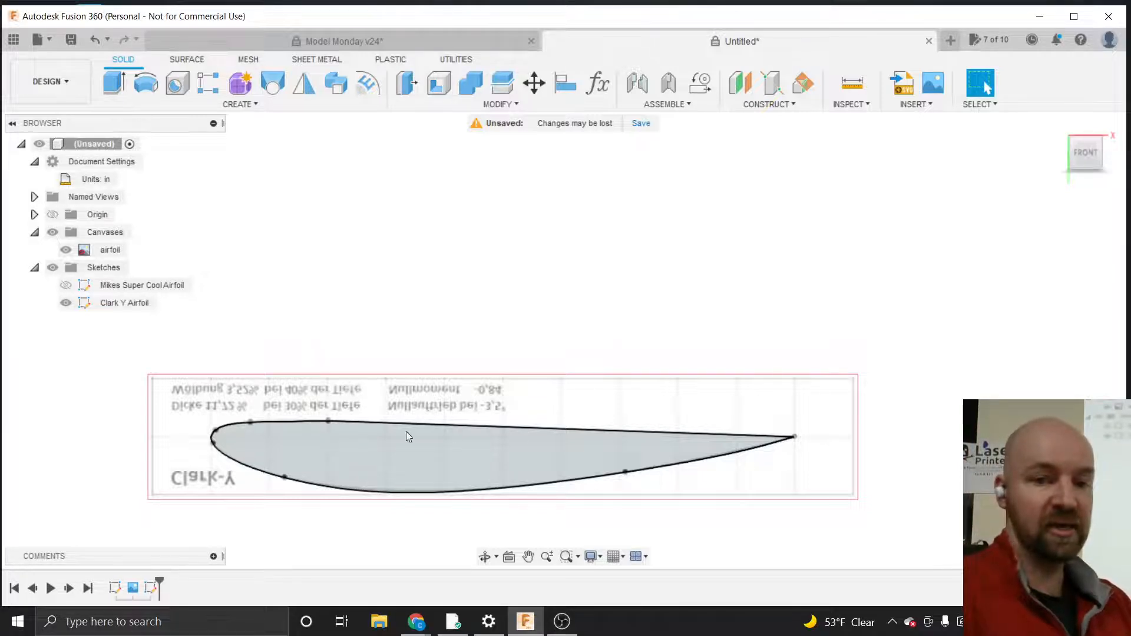
left_click(328, 465)
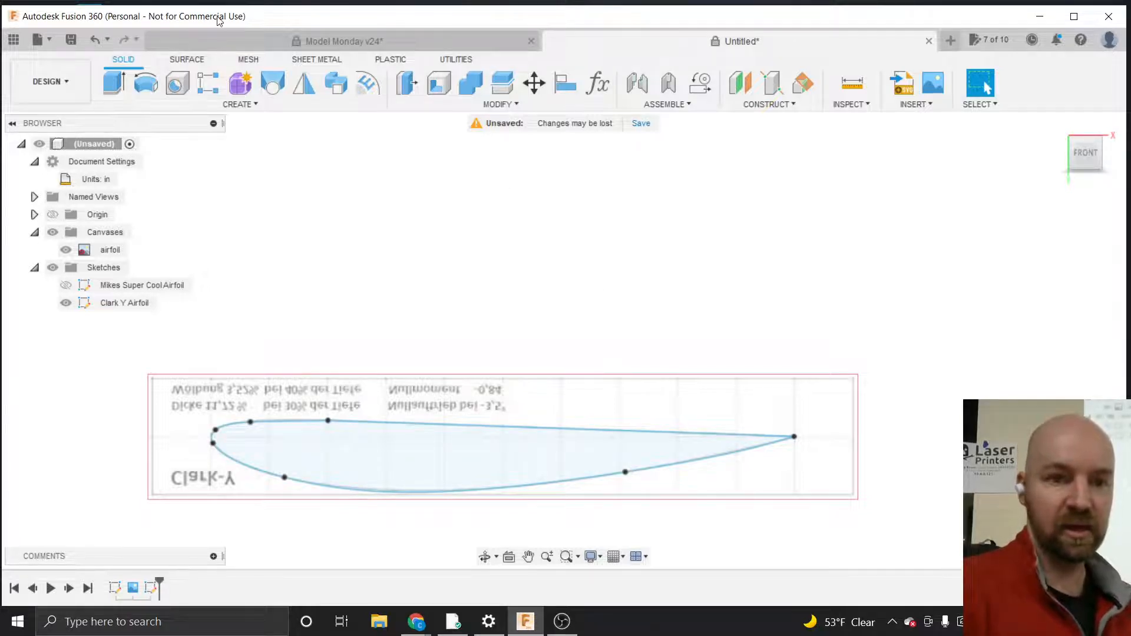
left_click(238, 104)
left_click(175, 135)
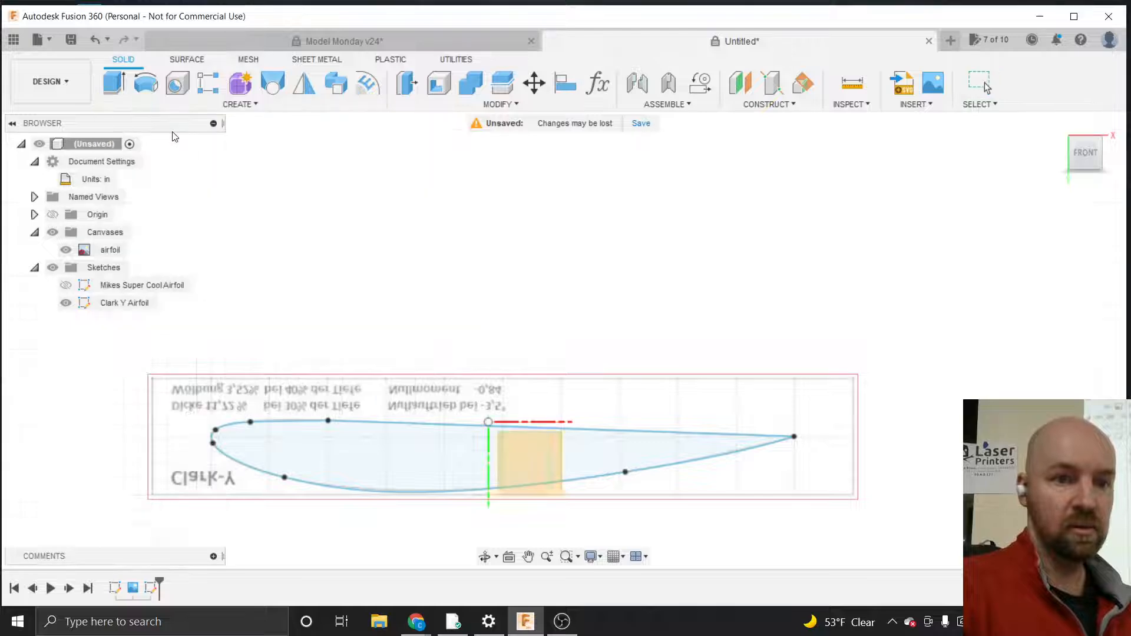
left_click(485, 235)
Draw three connected lines above the airfoil and finish the sketch
key("l")
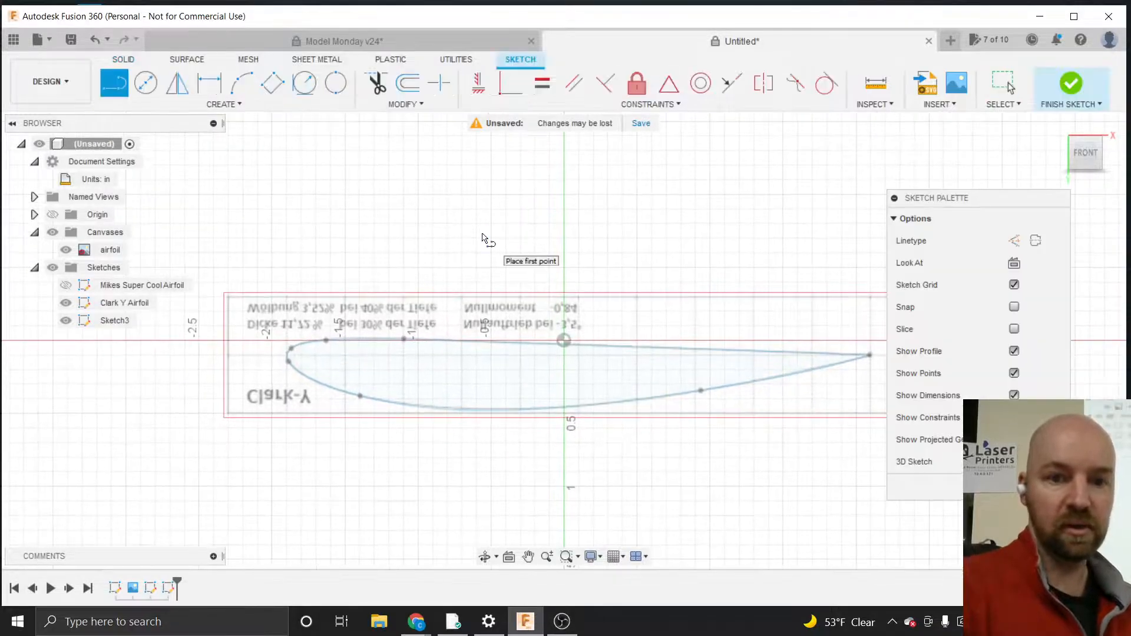
left_click(480, 222)
left_click(569, 209)
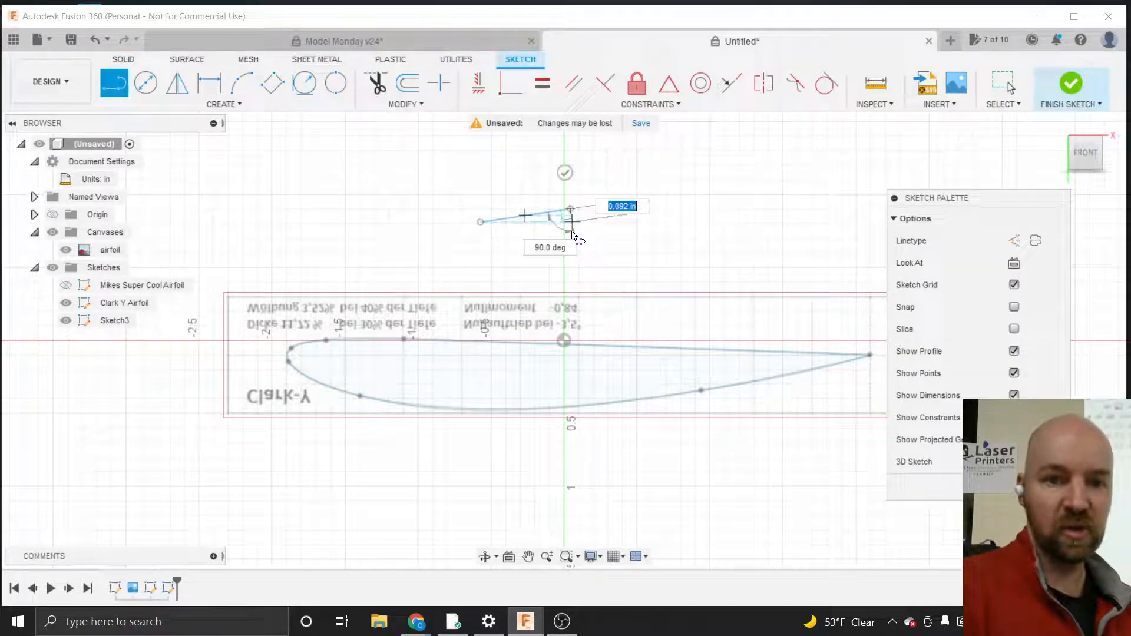
left_click(569, 272)
left_click(483, 242)
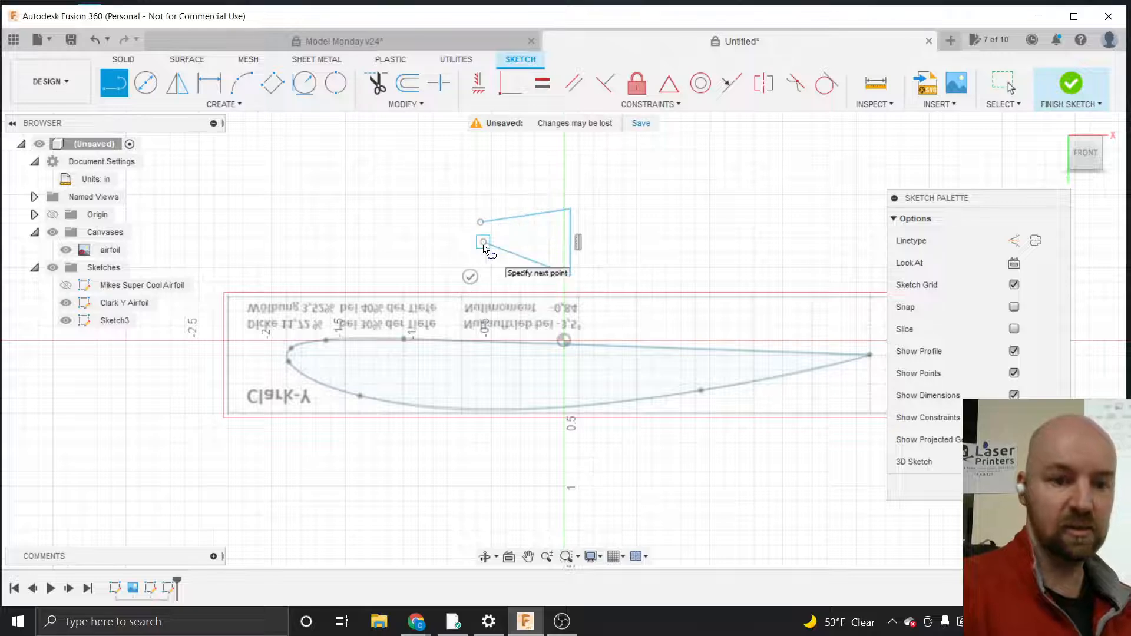
key("Escape")
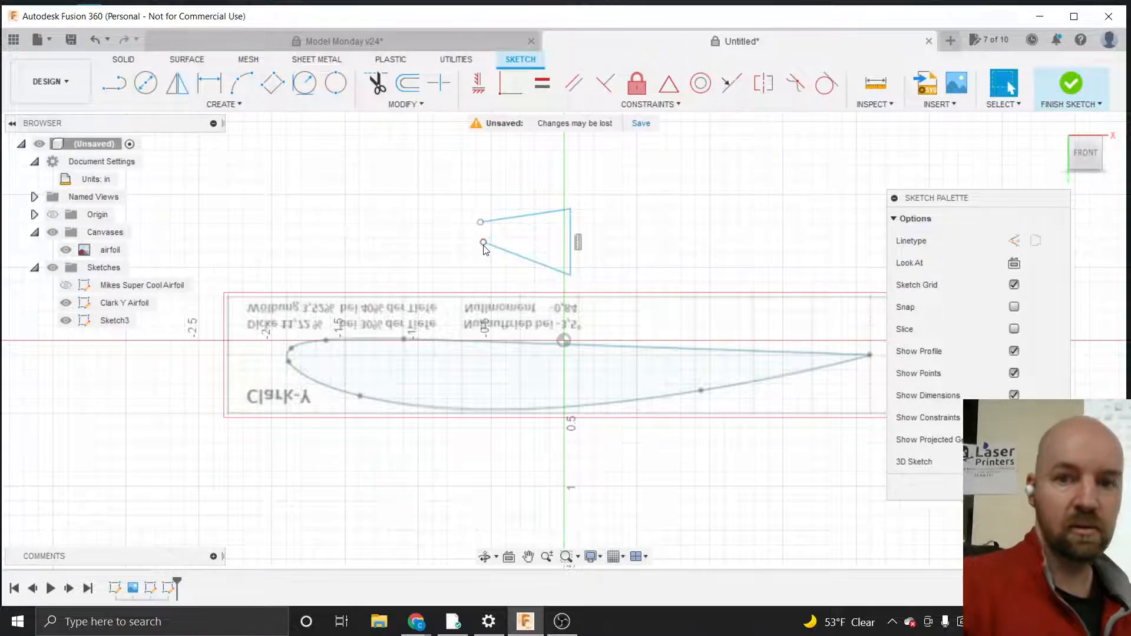
left_click(1083, 86)
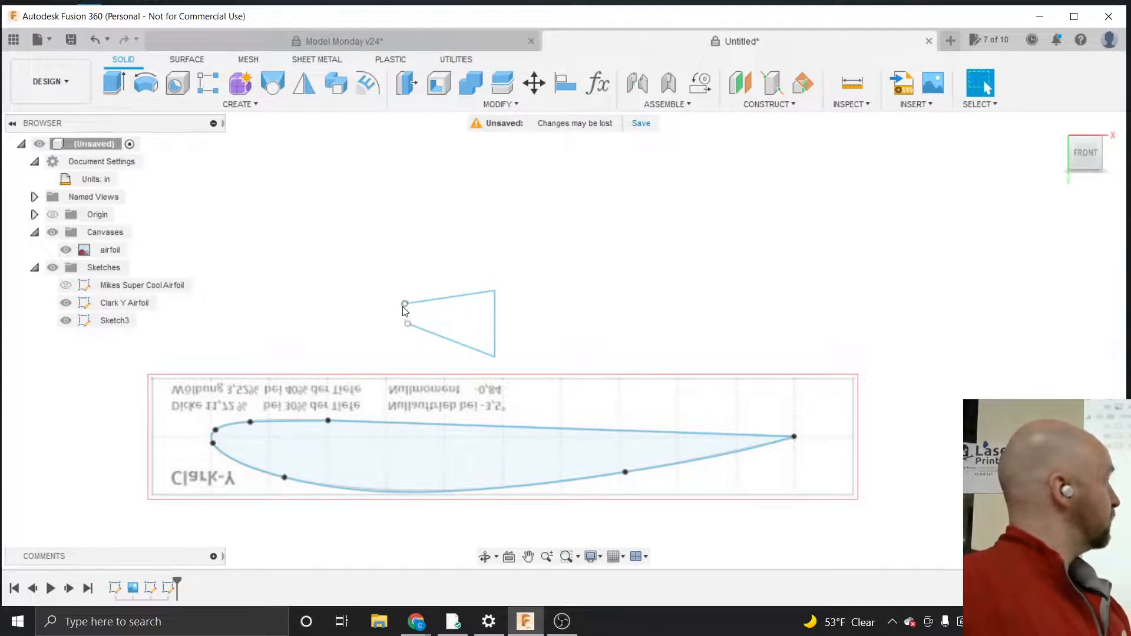
Hide Sketch3 so only the airfoil sketches remain visible
left_click(380, 465)
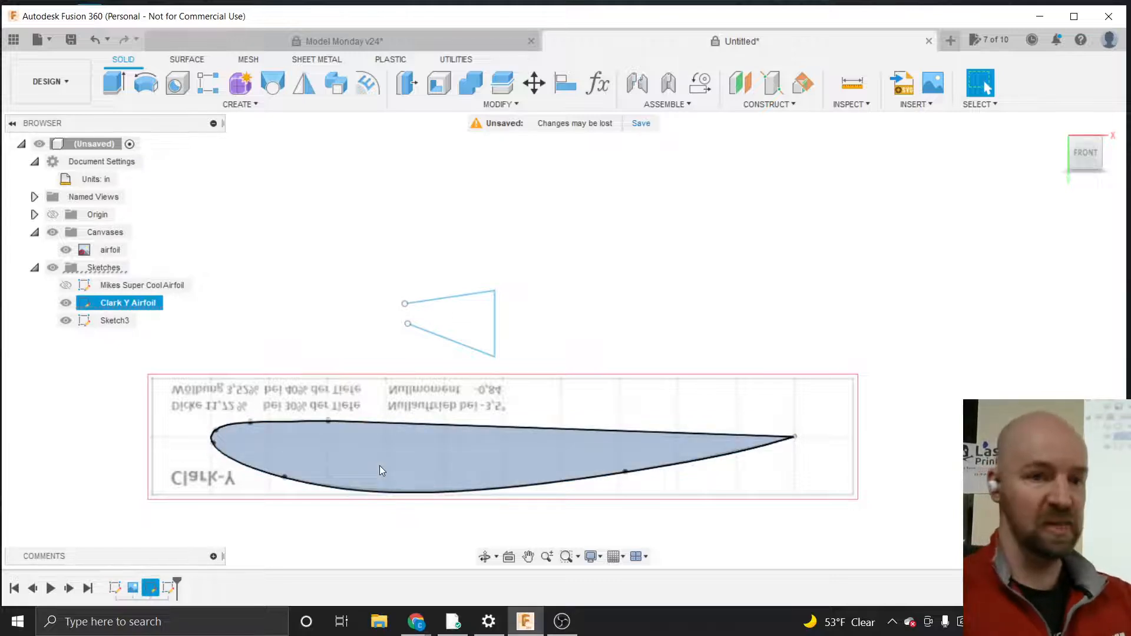
left_click(66, 321)
scroll(692, 316, "down", 2)
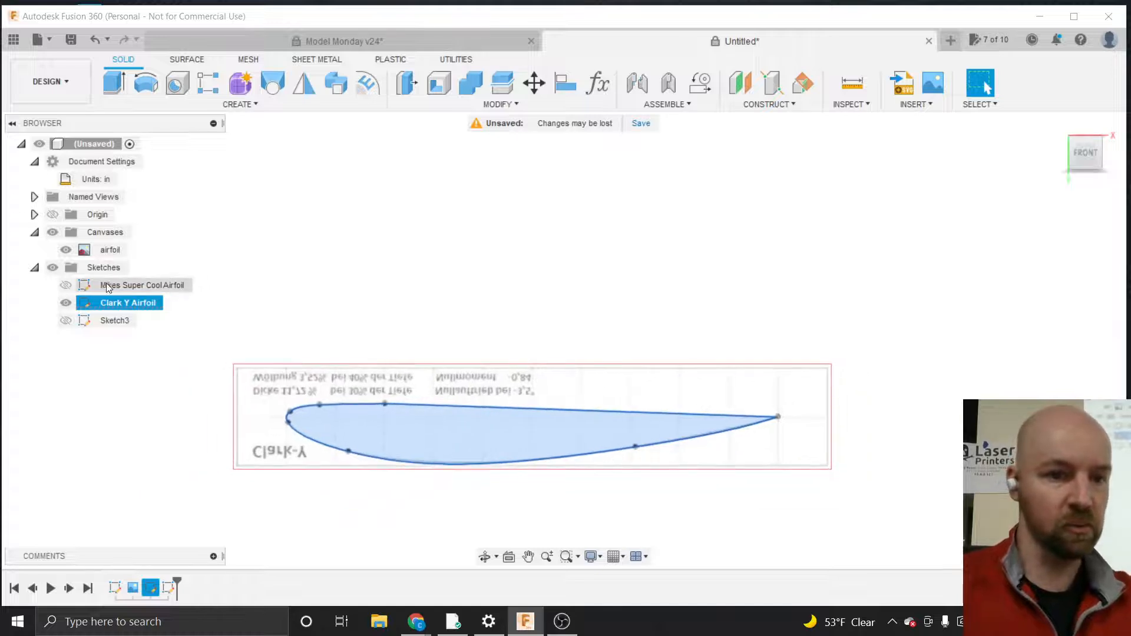
Show the Mikes Super Cool Airfoil sketch to compare it with the traced profile, then hide it again
left_click(66, 286)
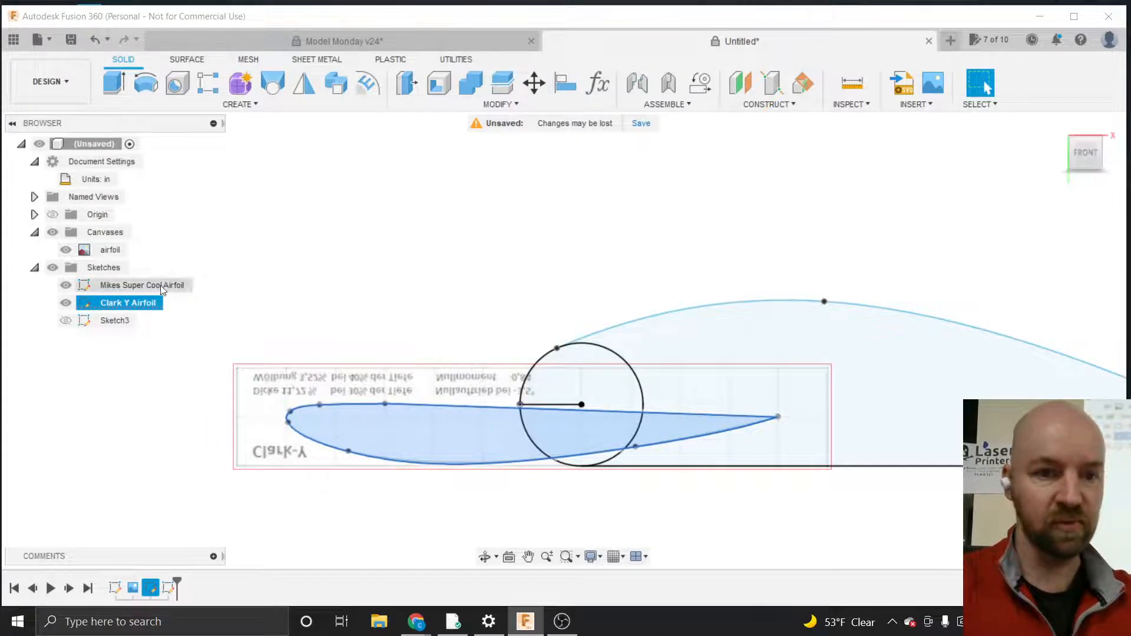
scroll(341, 336, "down", 3)
scroll(343, 336, "up", 4)
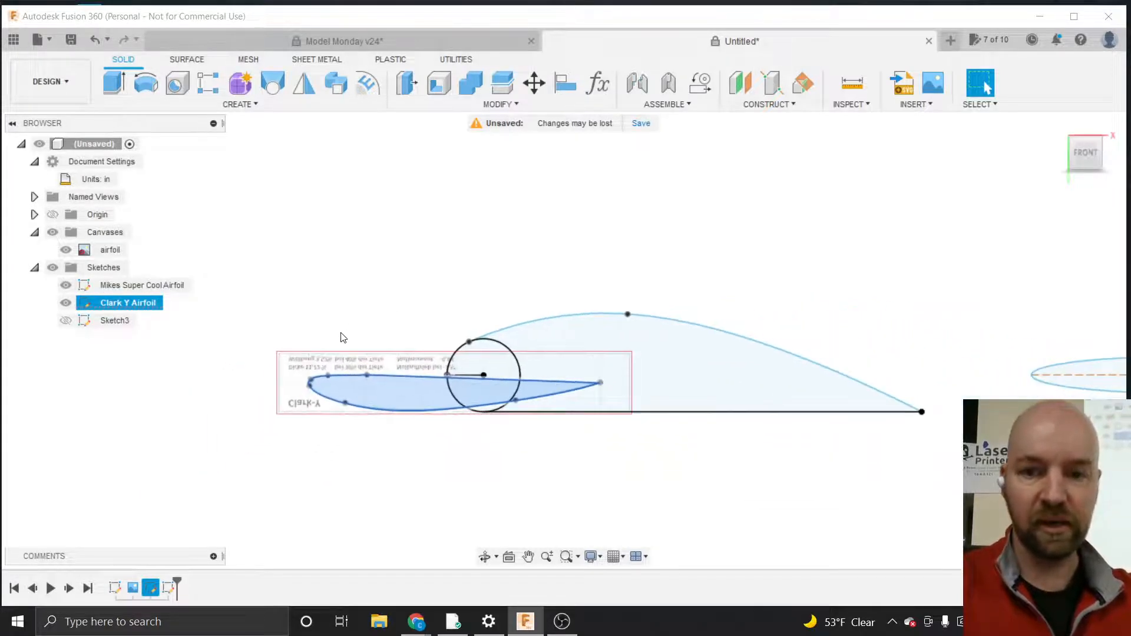
left_click(381, 320)
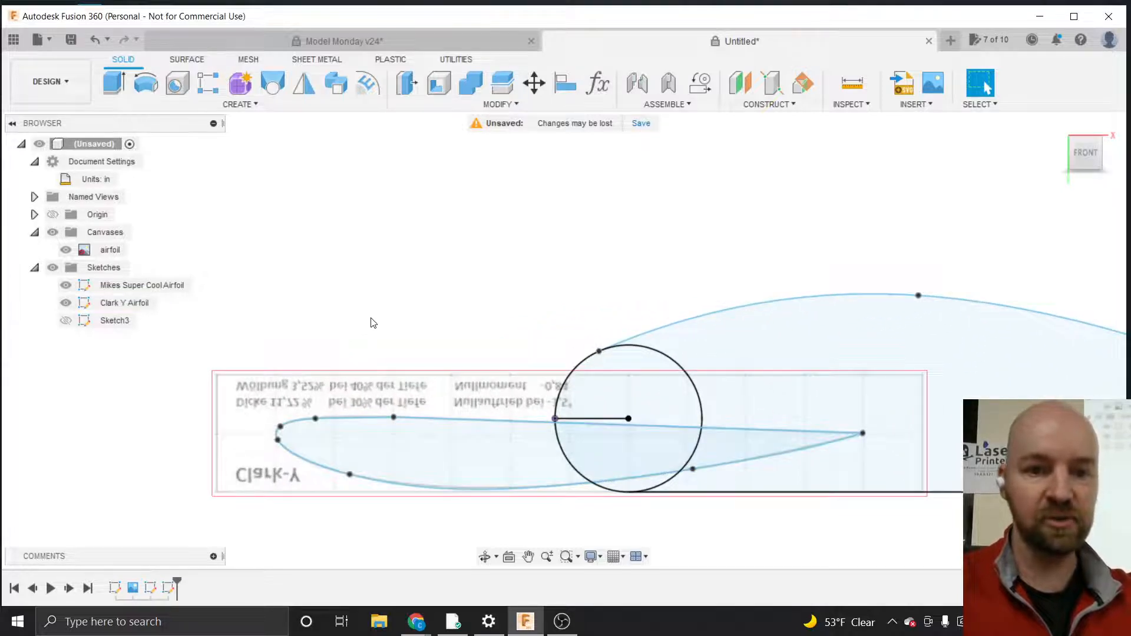
left_click(403, 445)
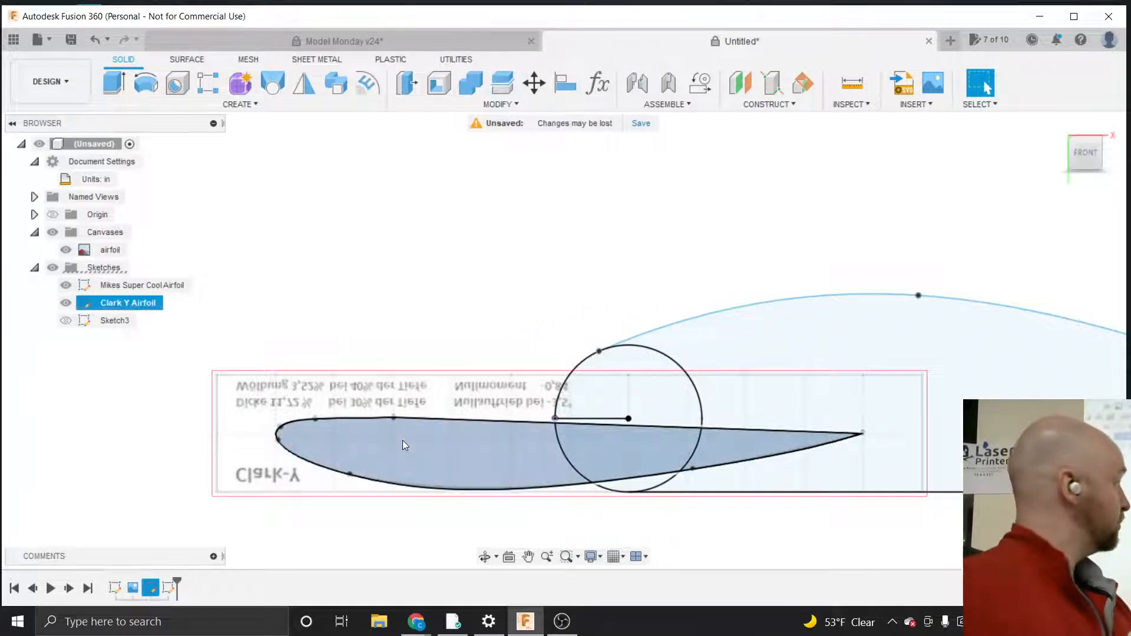
left_click(66, 286)
Extrude the traced Clark Y airfoil profile 0.125 in as a new body
left_click(395, 198)
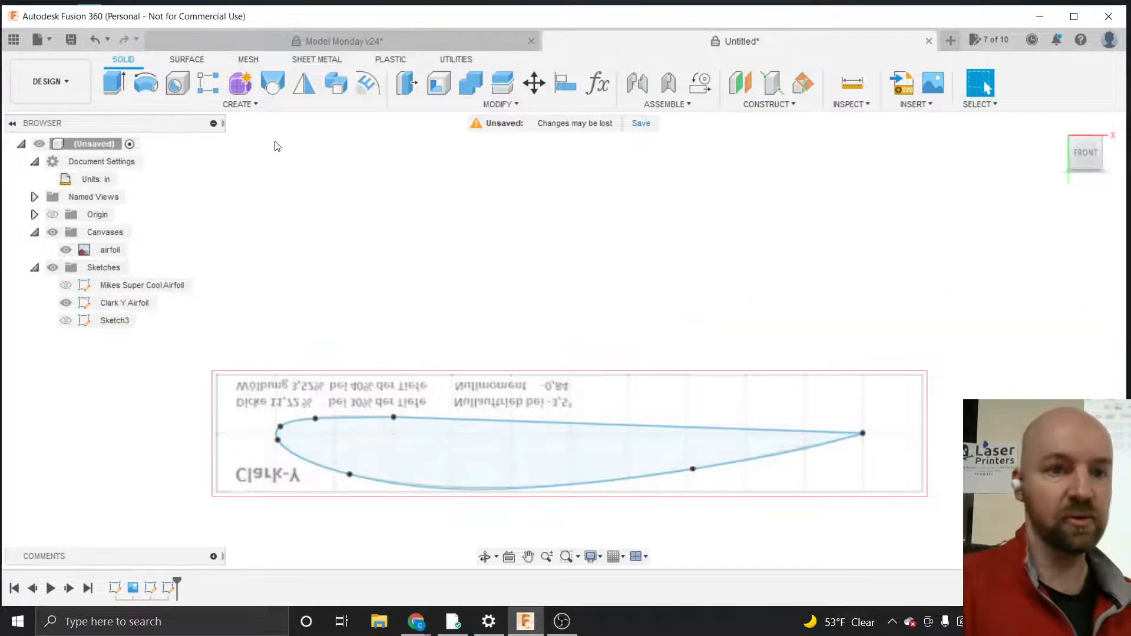
left_click(250, 105)
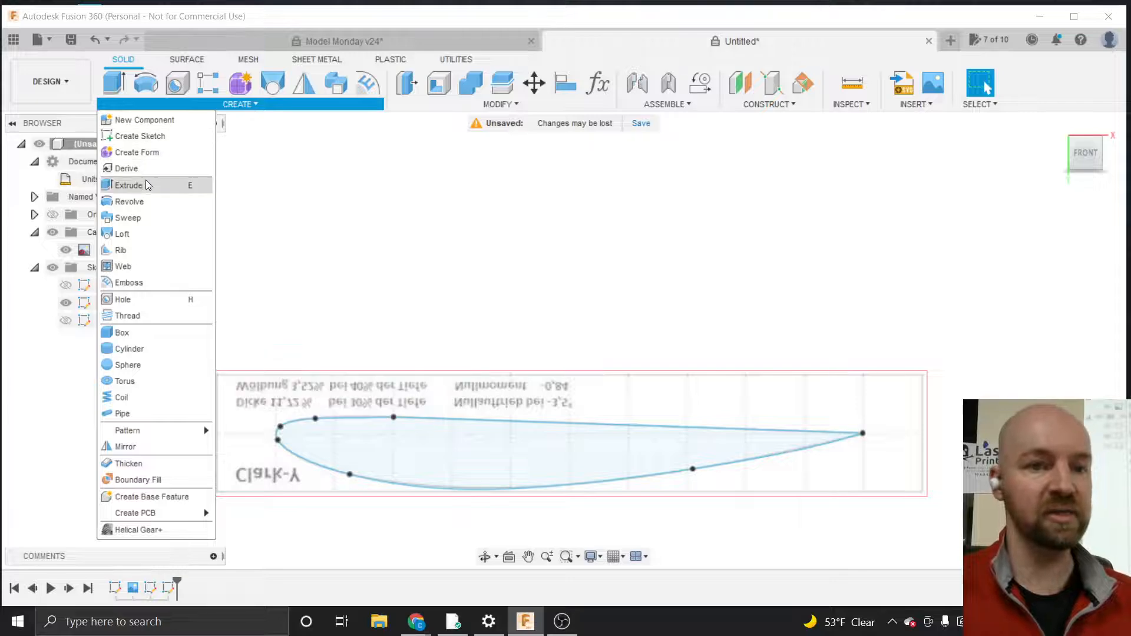
left_click(128, 186)
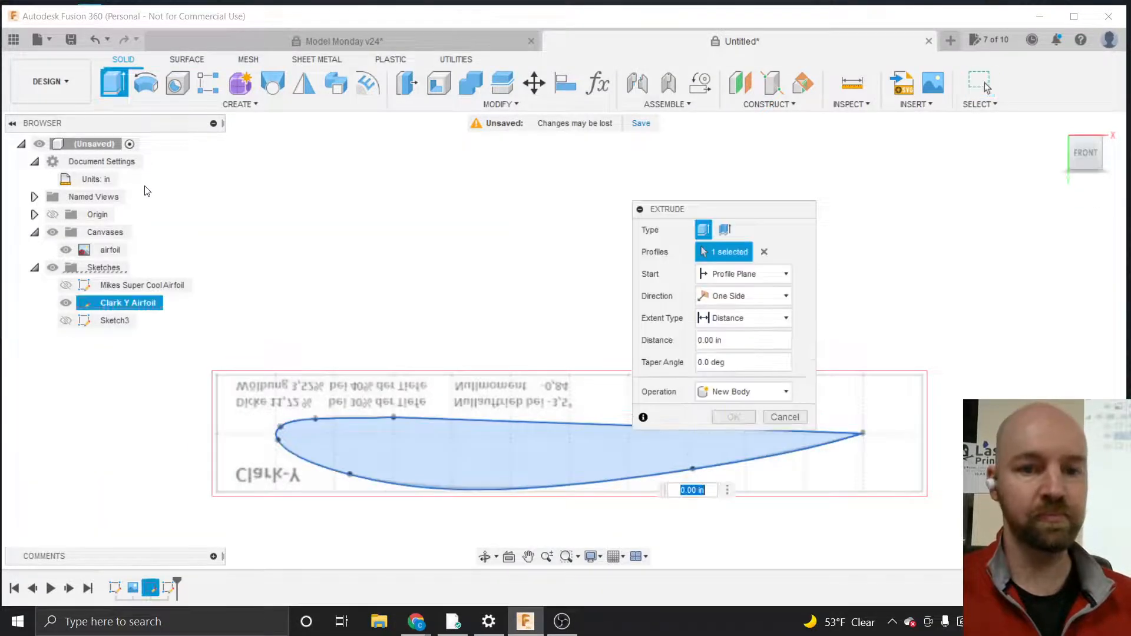
left_click(493, 457)
left_click(495, 450)
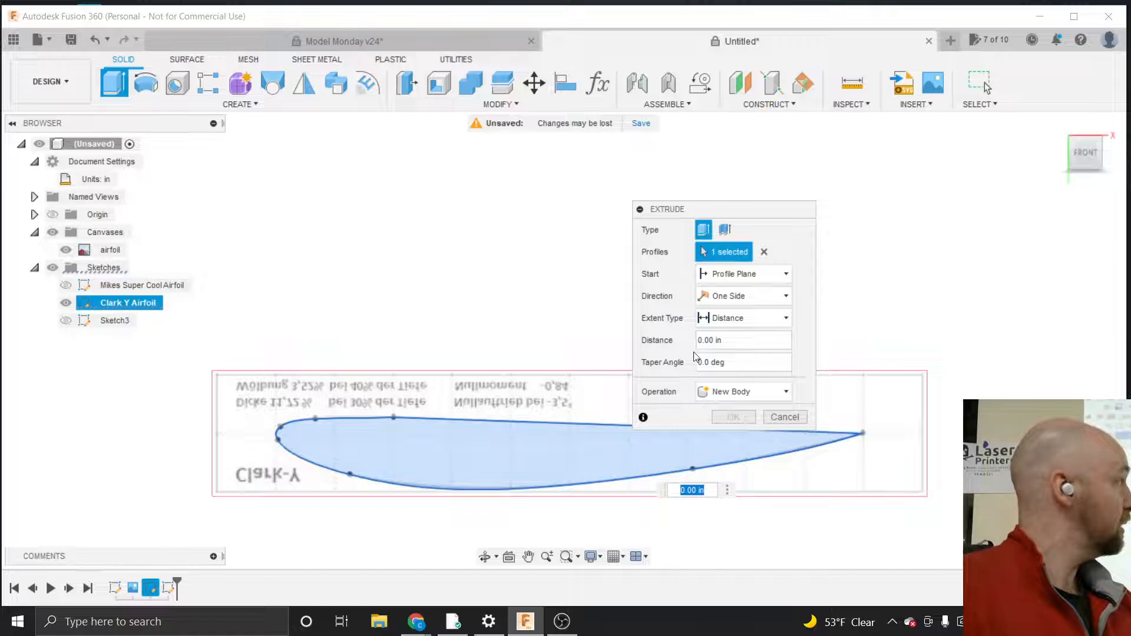
left_click(735, 340)
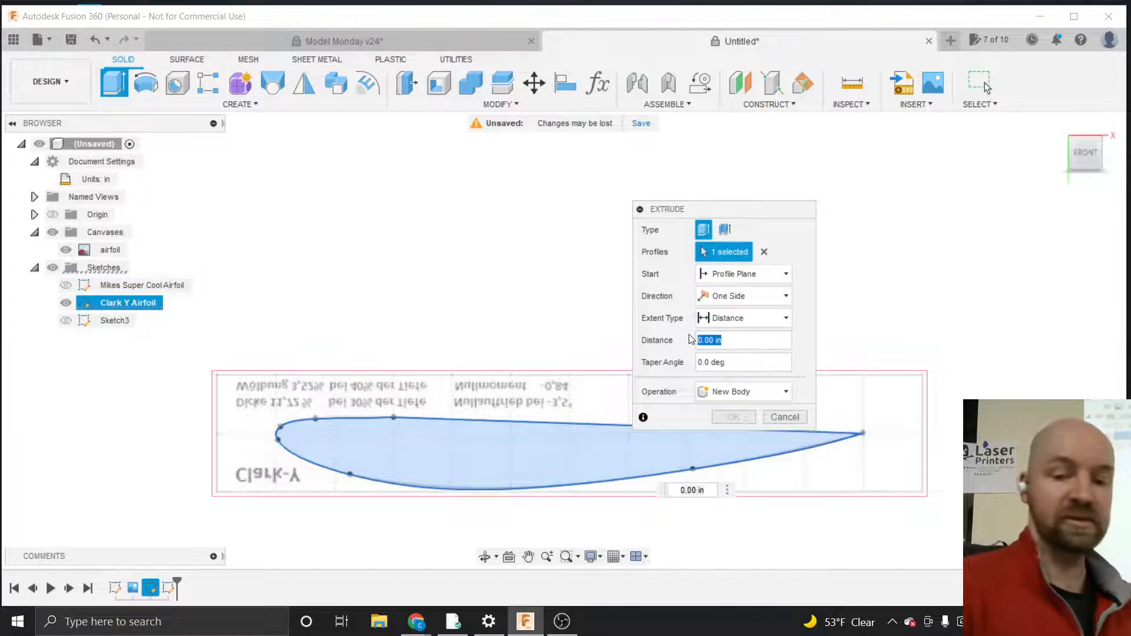
key("BackSpace")
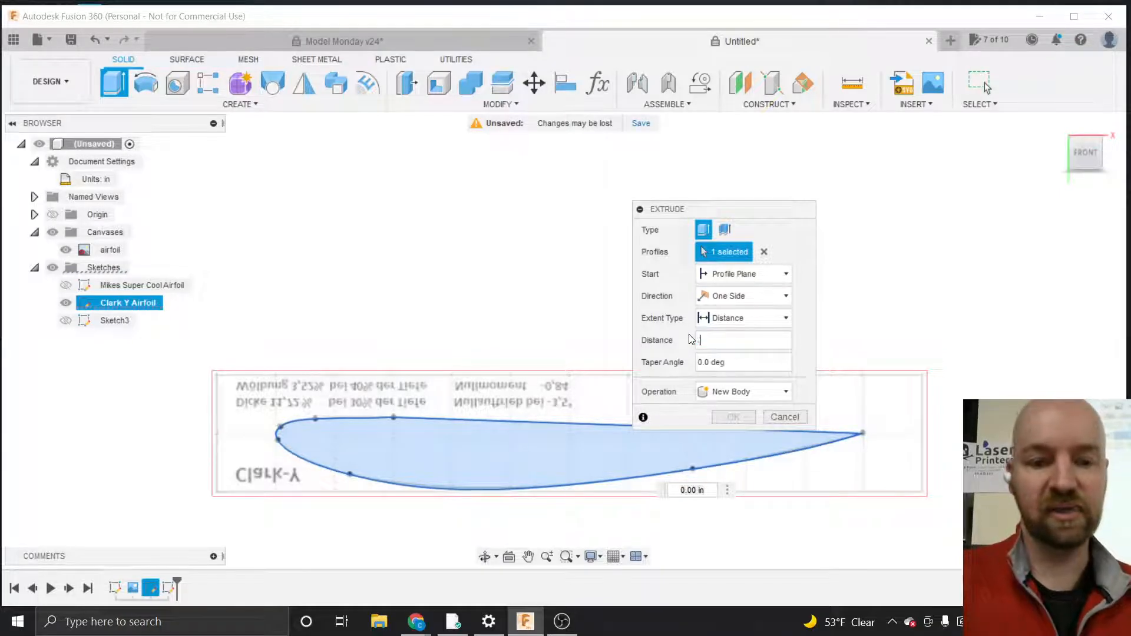
type(".125")
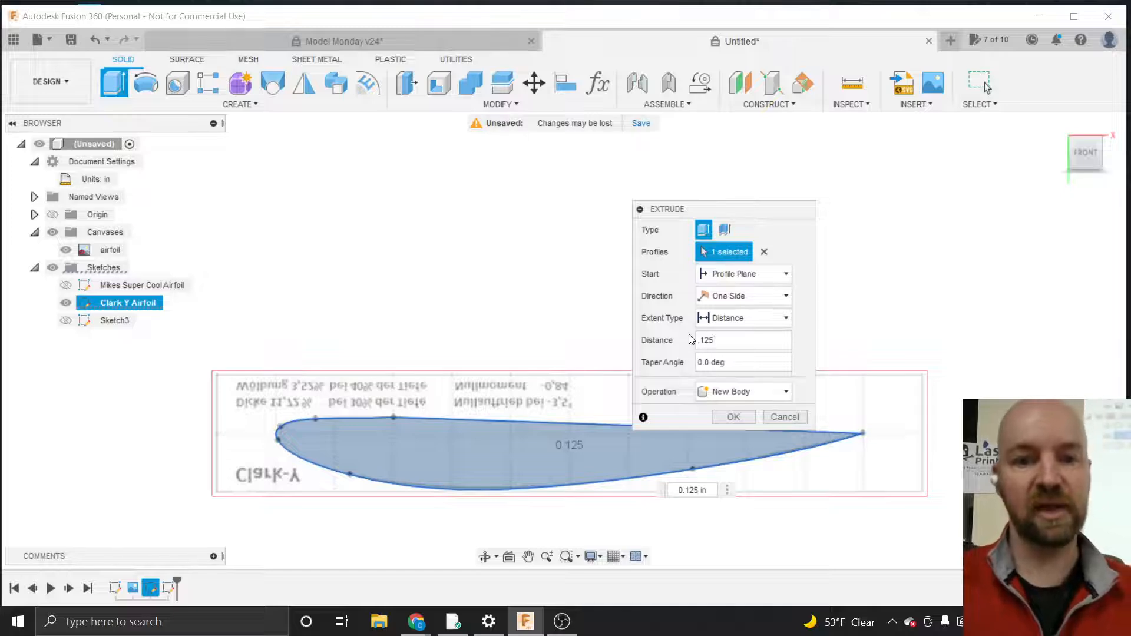
mouse_move(1085, 152)
left_mouse_down()
mouse_move(1084, 113)
mouse_move(1068, 144)
mouse_move(1086, 157)
left_mouse_up()
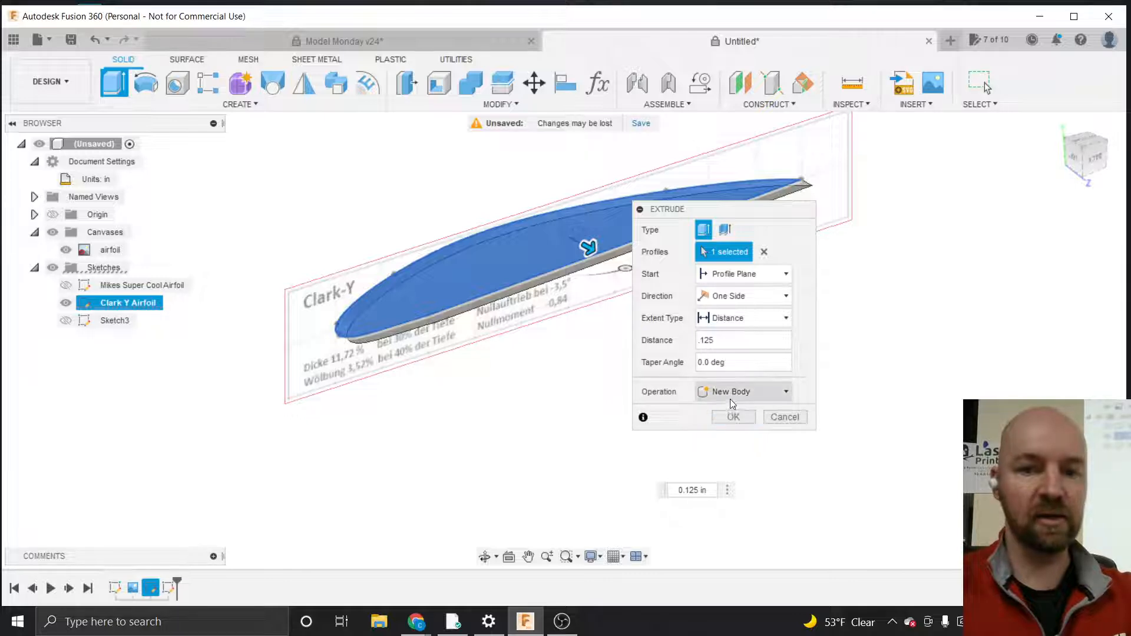
left_click(729, 415)
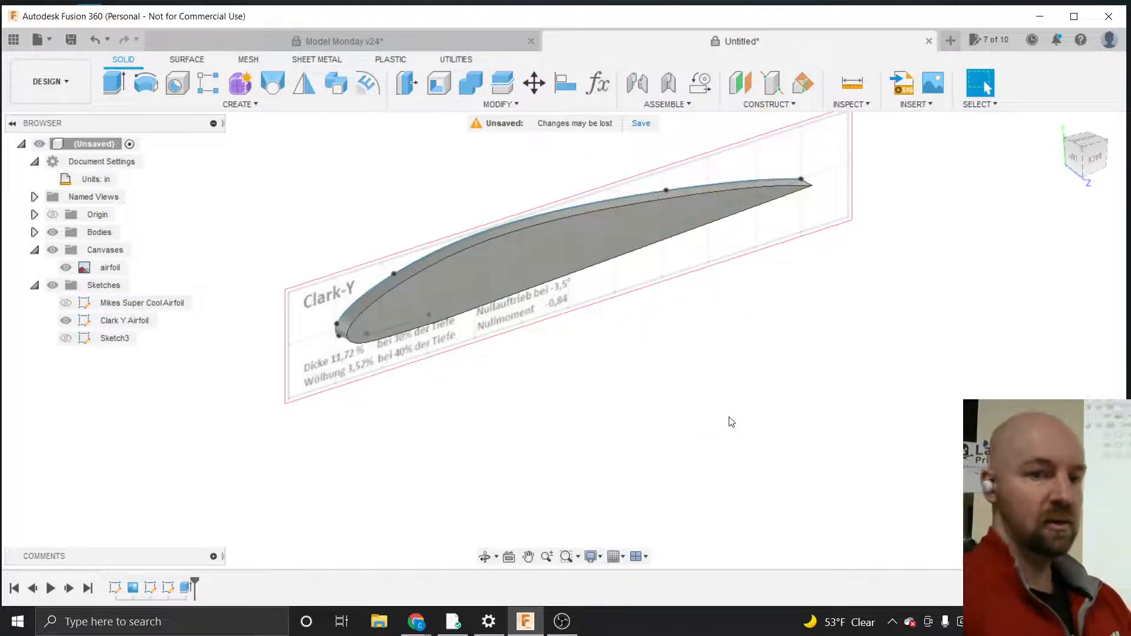
Hide the Clark Y Airfoil sketch and the airfoil canvas image
left_click(65, 321)
left_click(109, 268)
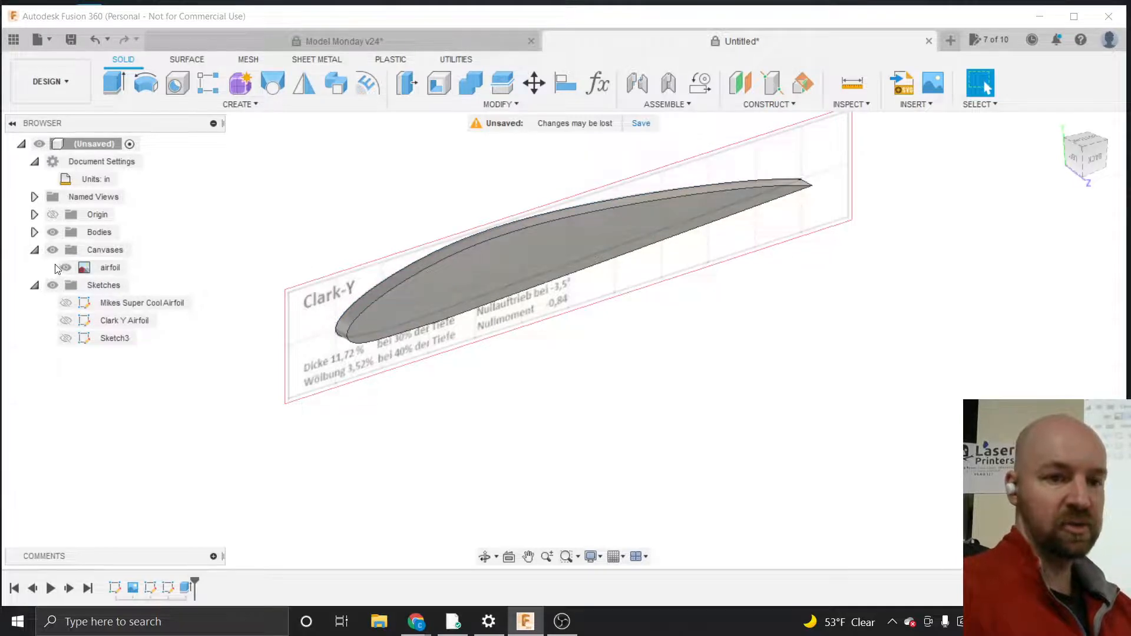
left_click(66, 268)
scroll(429, 236, "up", 3)
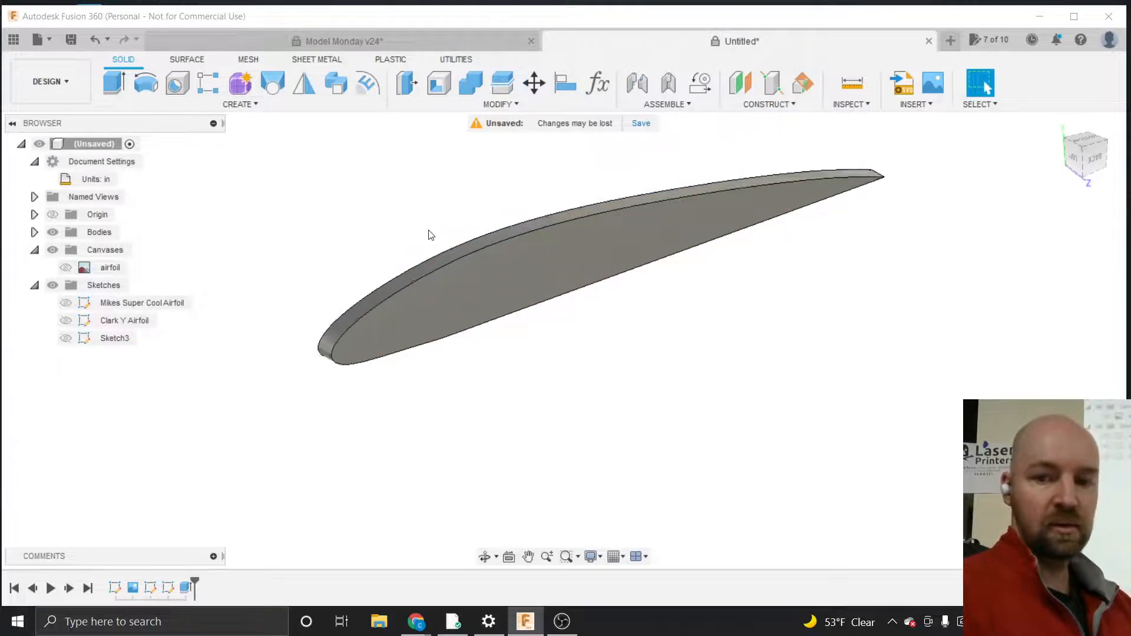
scroll(306, 353, "down", 2)
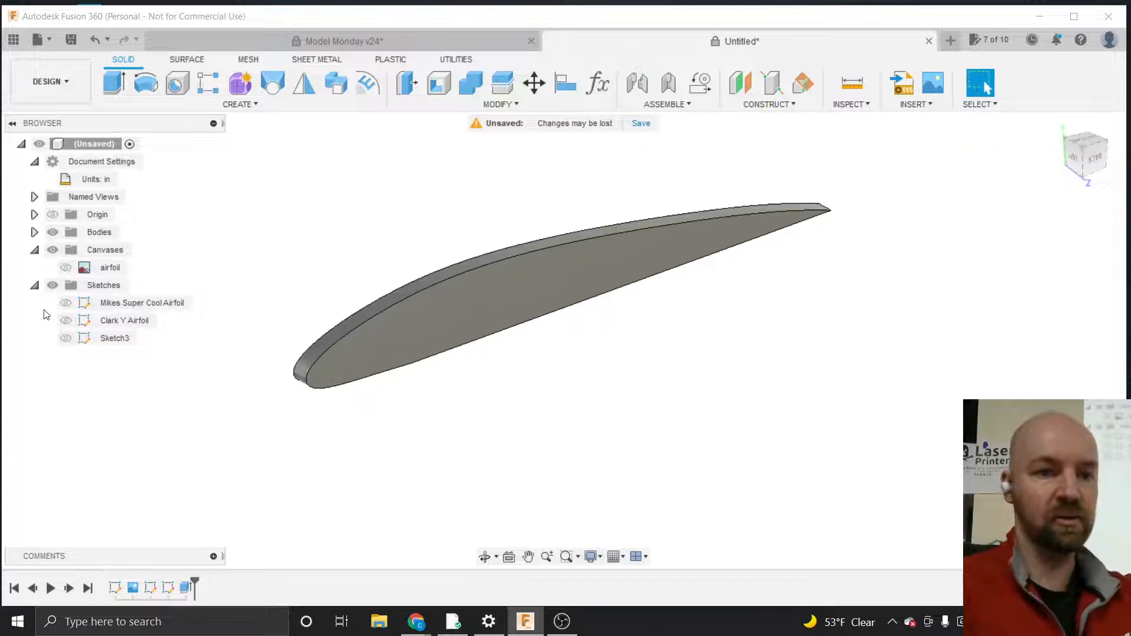
Show the Mikes Super Cool Airfoil sketch again
left_click(65, 302)
left_click(62, 304)
scroll(207, 396, "down", 5)
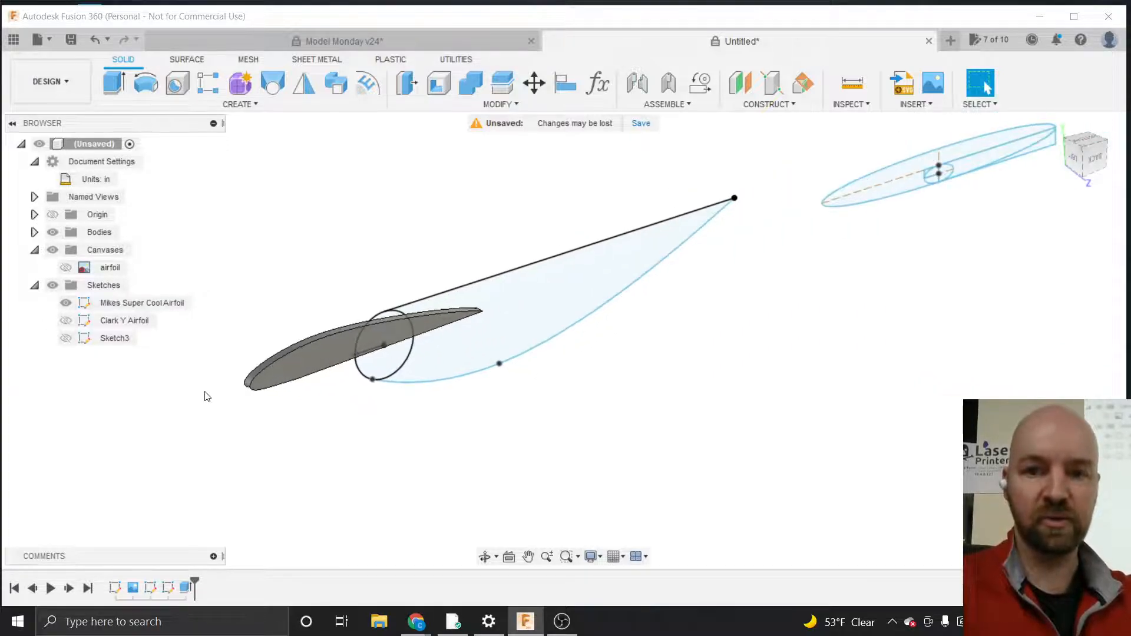
scroll(960, 169, "up", 4)
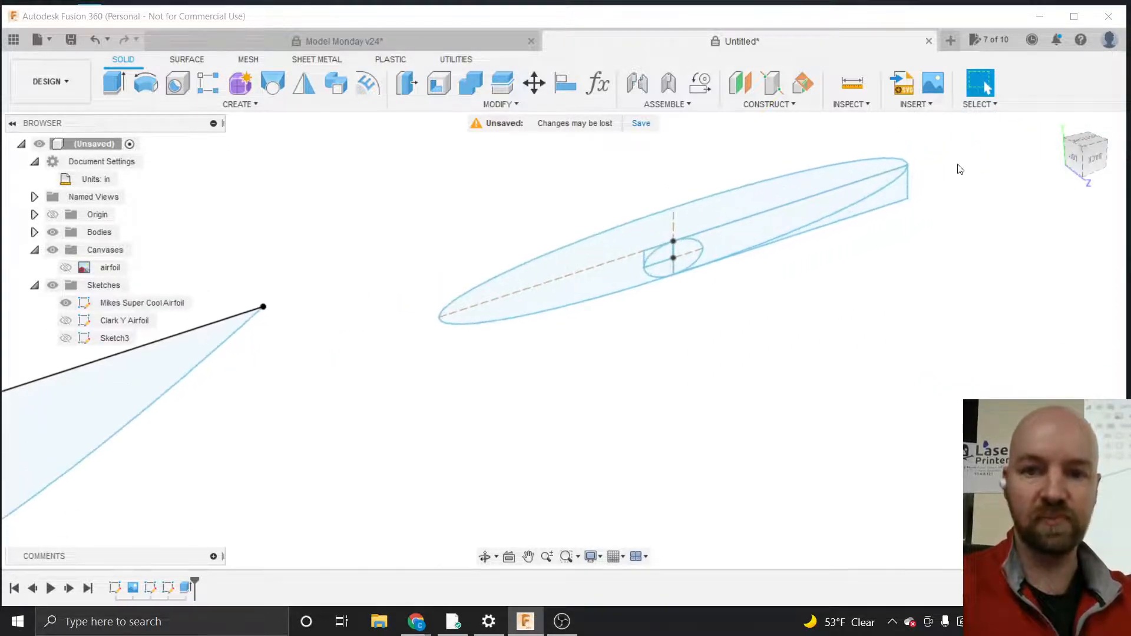
Extrude the four airfoil profiles of the Mikes Super Cool Airfoil sketch into a thin solid body
key("e")
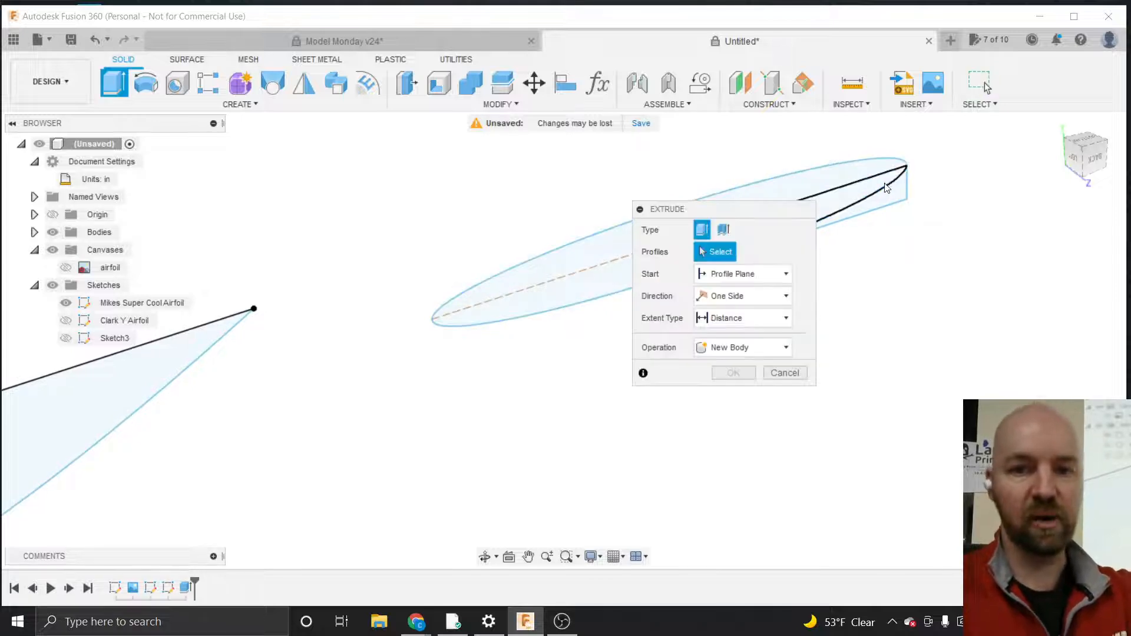
left_click_drag(740, 207, 1010, 269)
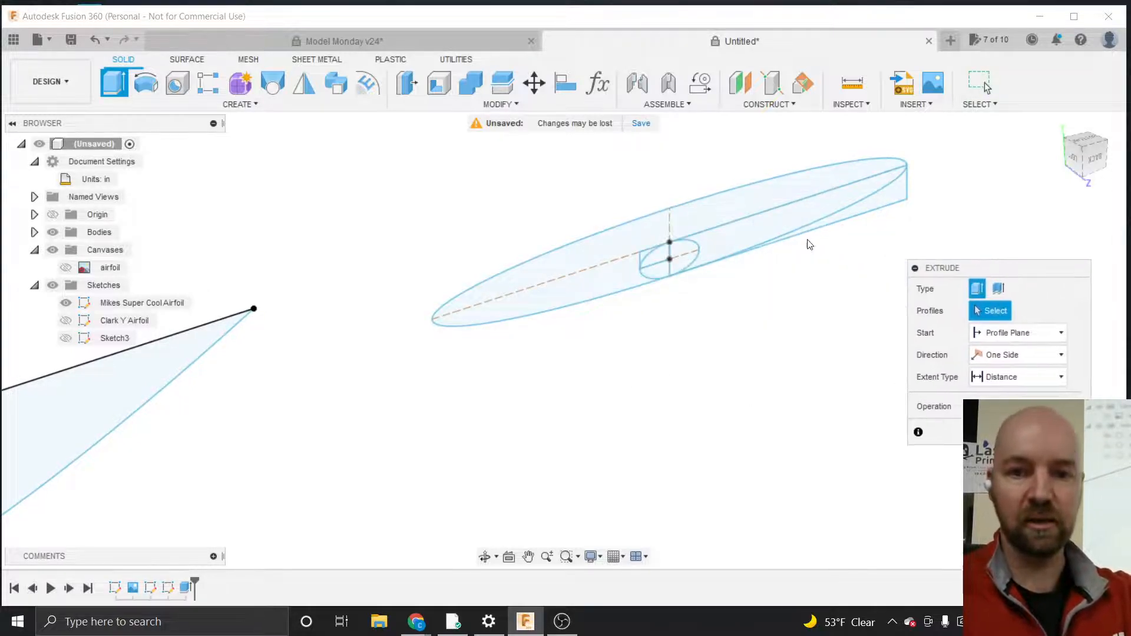
left_click(711, 242)
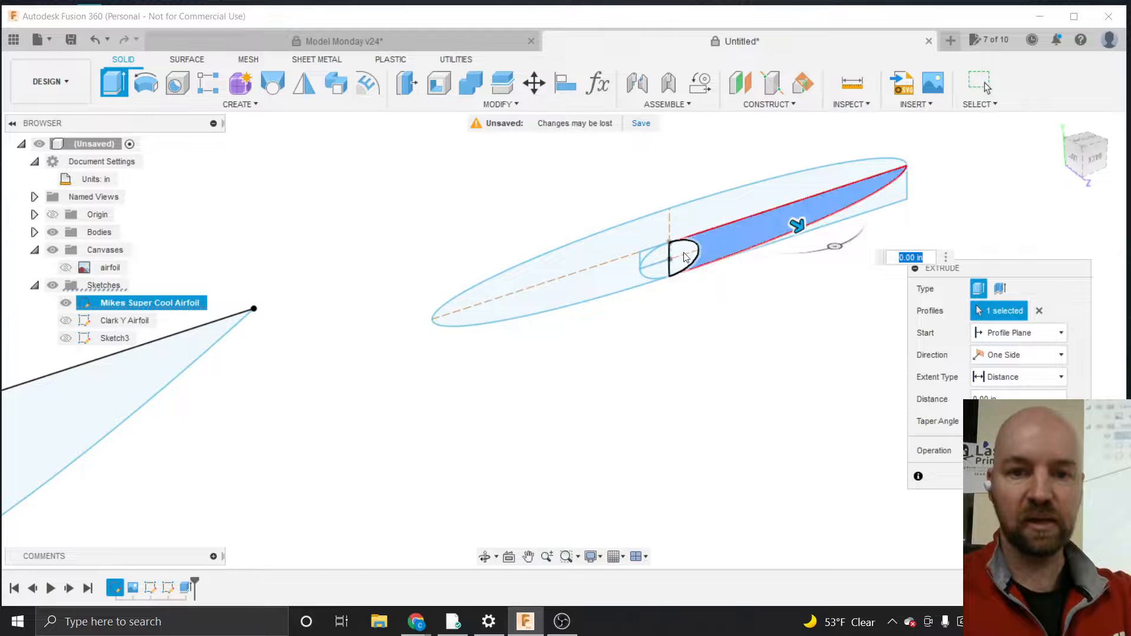
left_click(686, 253)
scroll(709, 248, "up", 5)
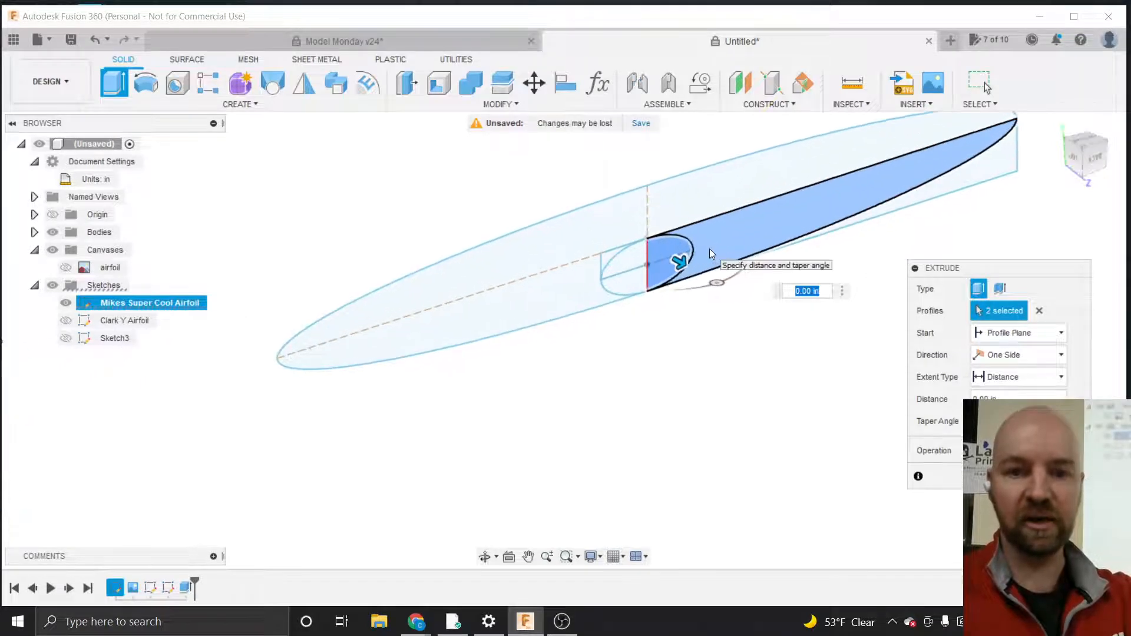
scroll(521, 371, "down", 3)
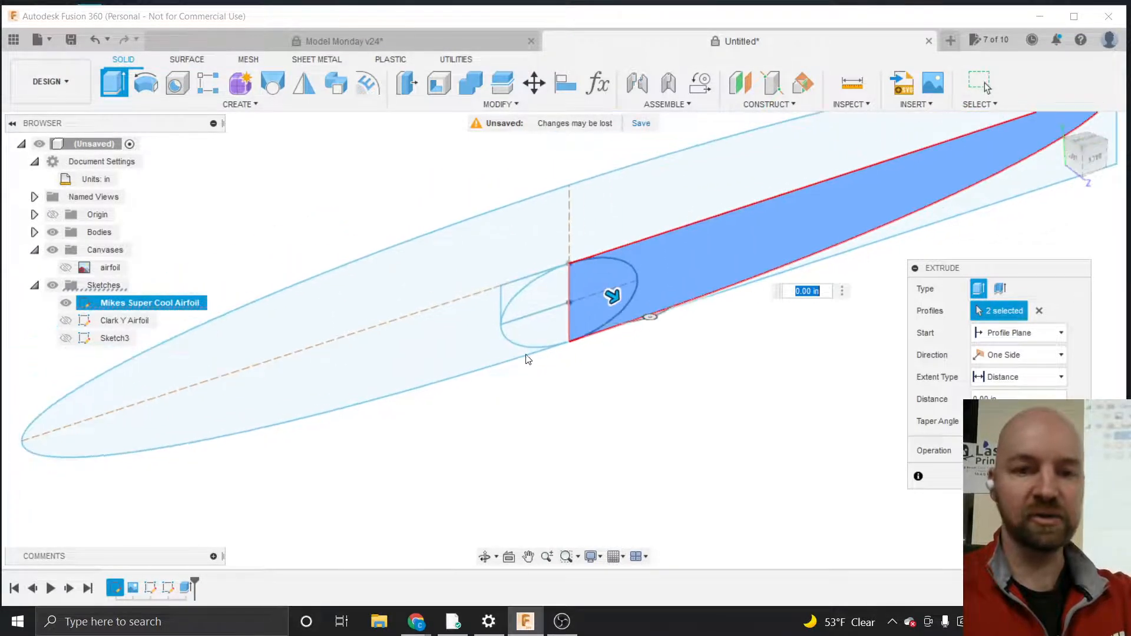
left_click(549, 310)
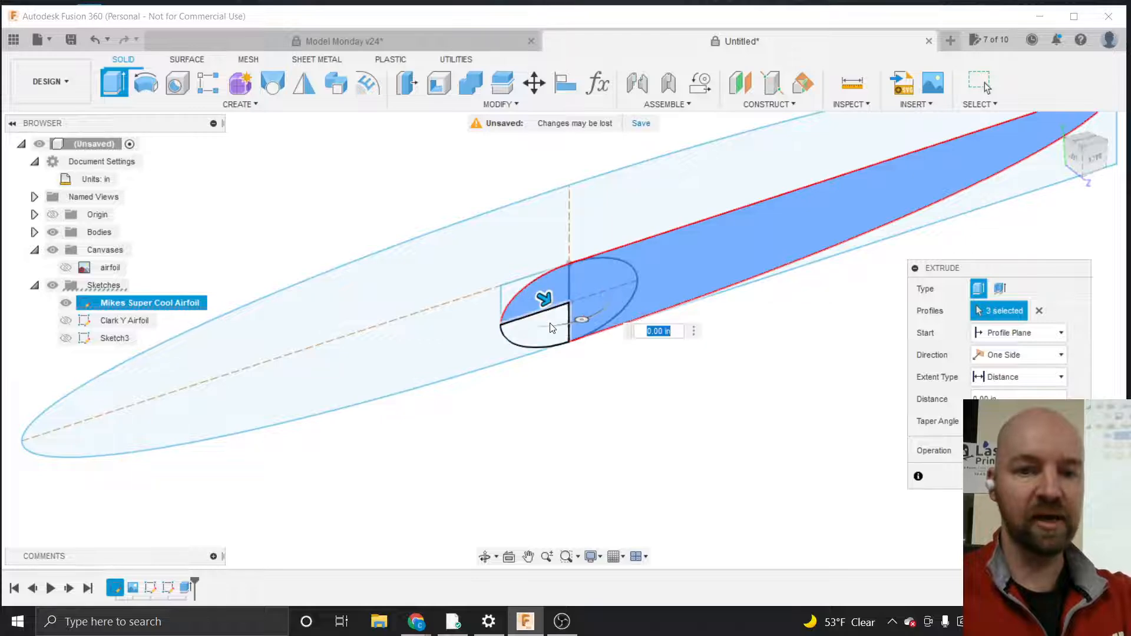
left_click(550, 324)
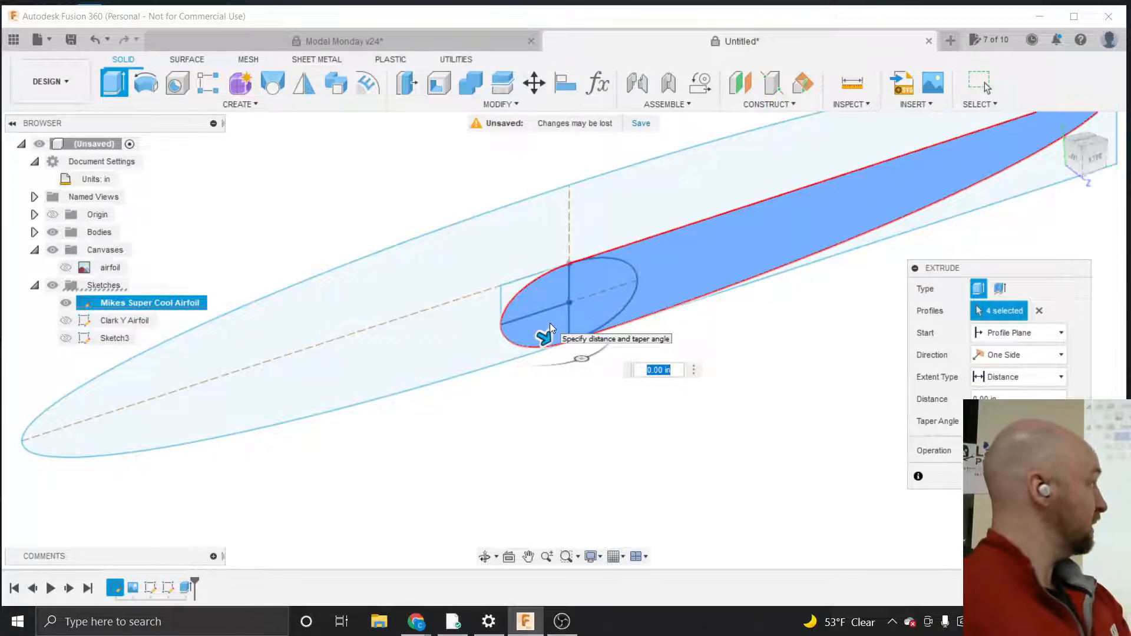
scroll(549, 323, "down", 3)
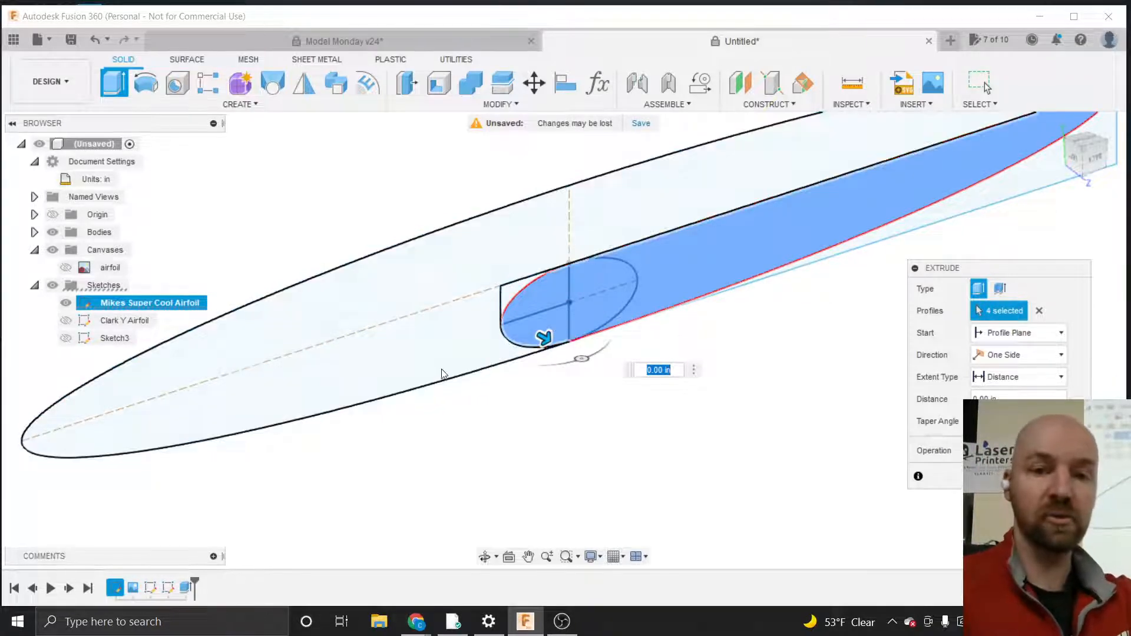
type(".25")
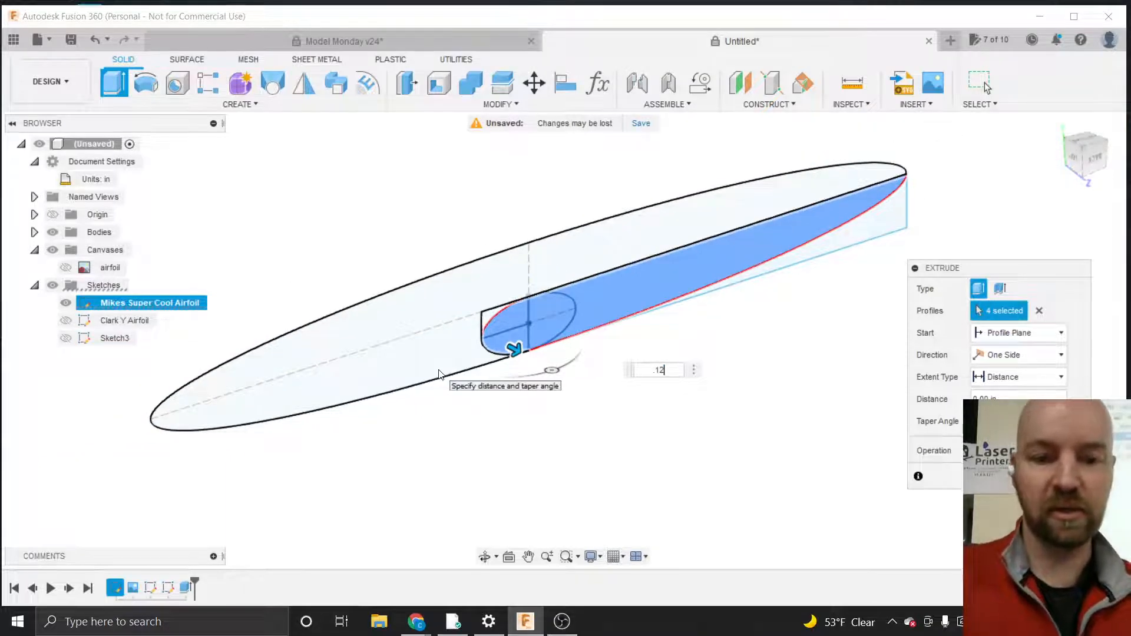
key("Return")
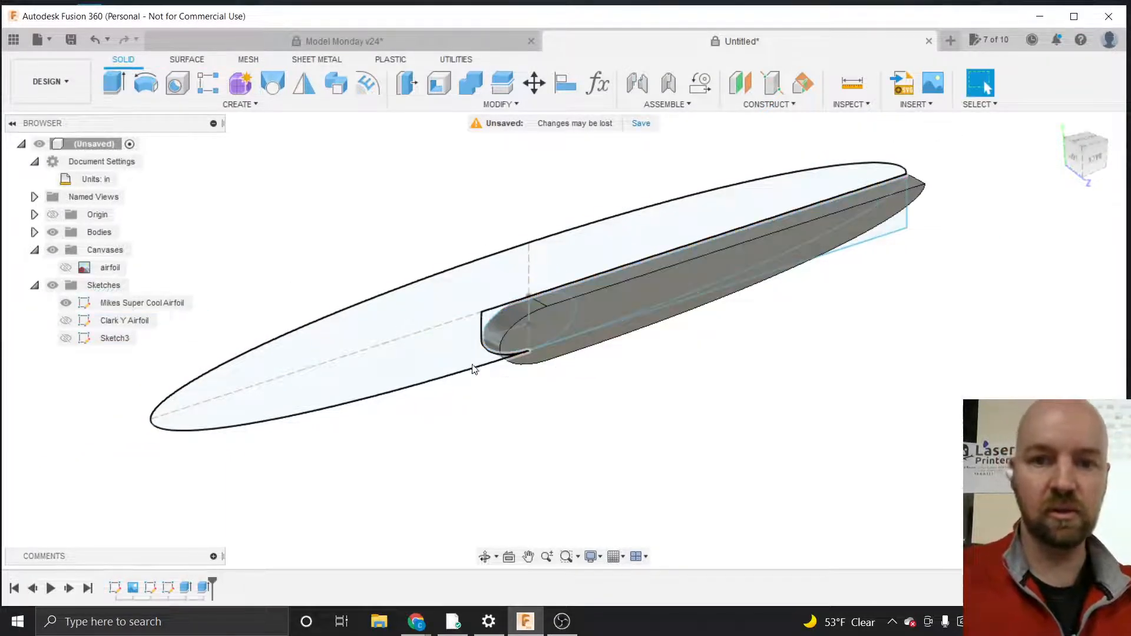
Move the new airfoil body -7.10 in along X so it sits beside the traced Clark Y body
scroll(771, 334, "down", 3)
scroll(771, 335, "down", 3)
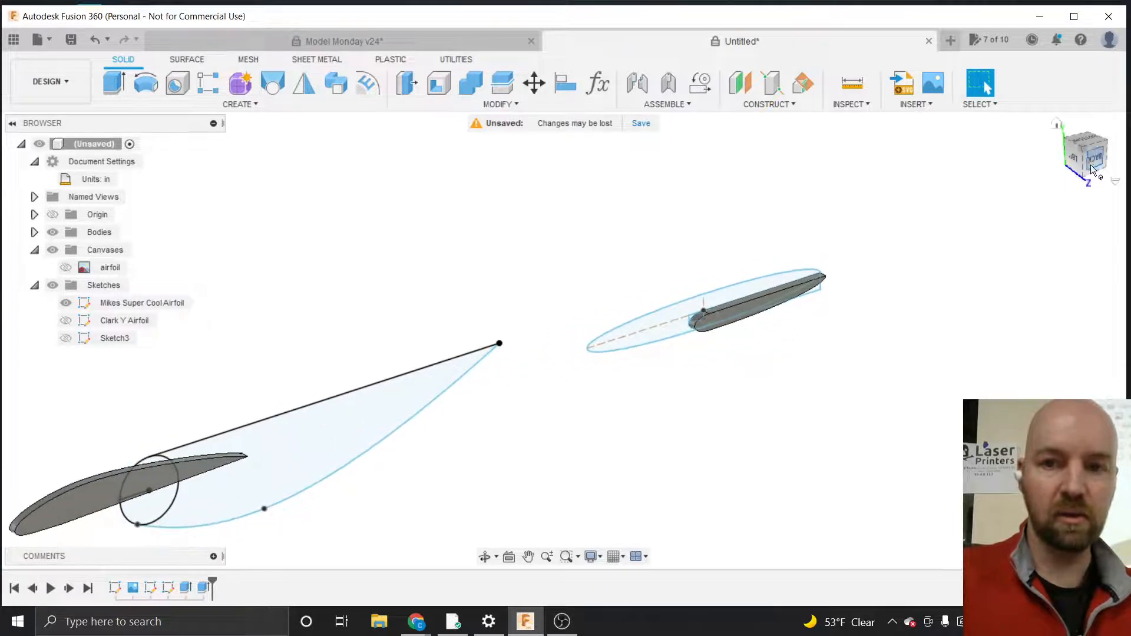
middle_click_drag(1080, 151, 1067, 155, "shift")
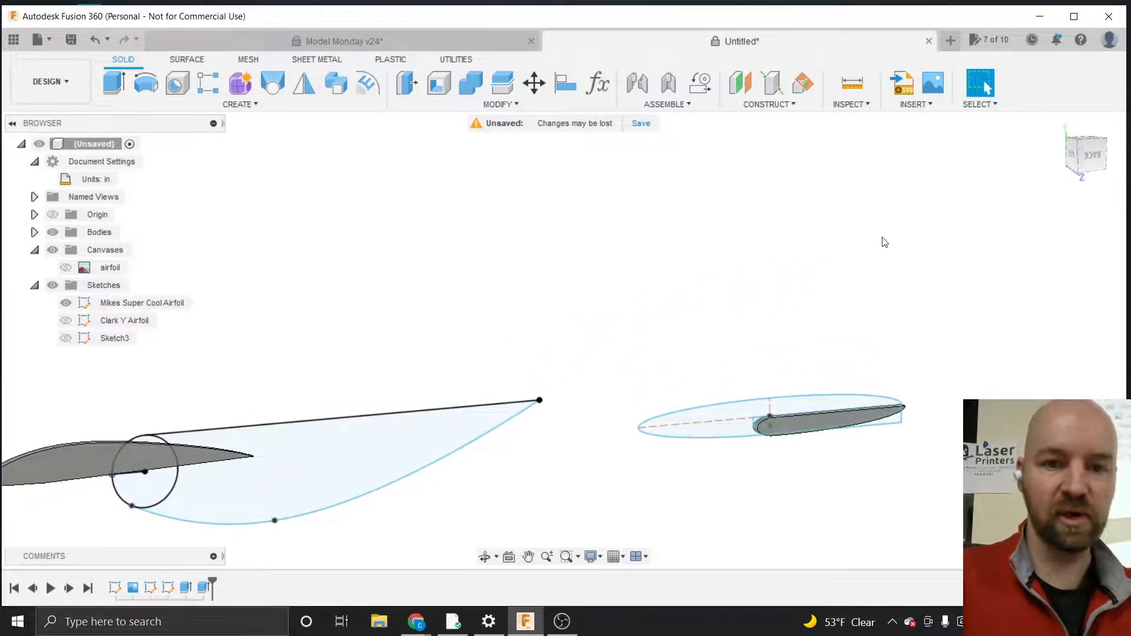
scroll(880, 242, "down", 2)
key("m")
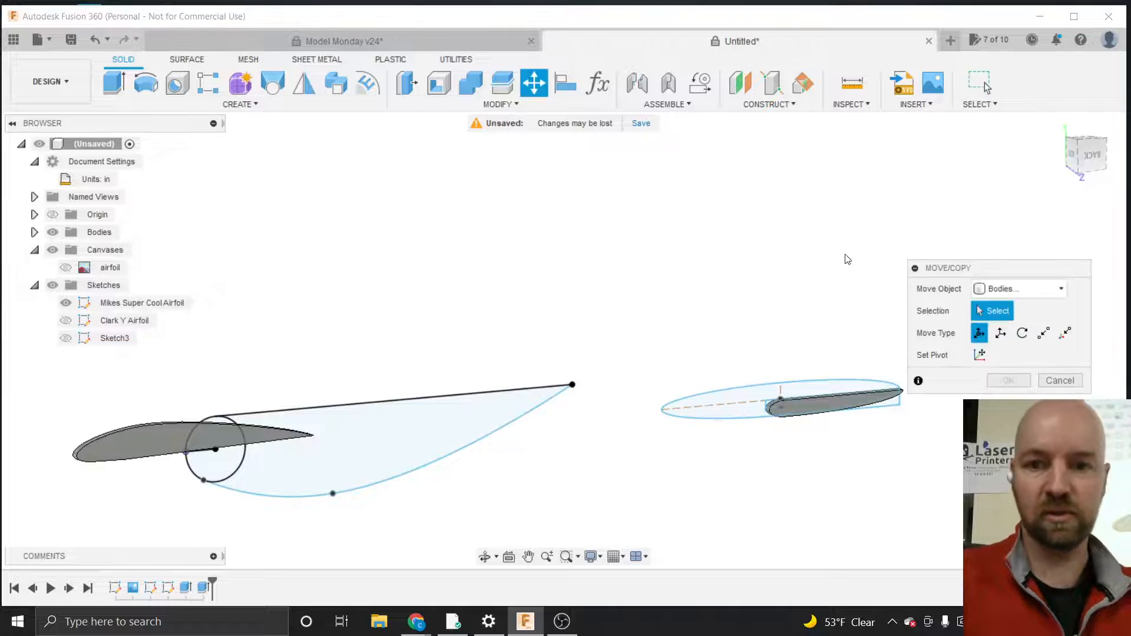
left_click(812, 406)
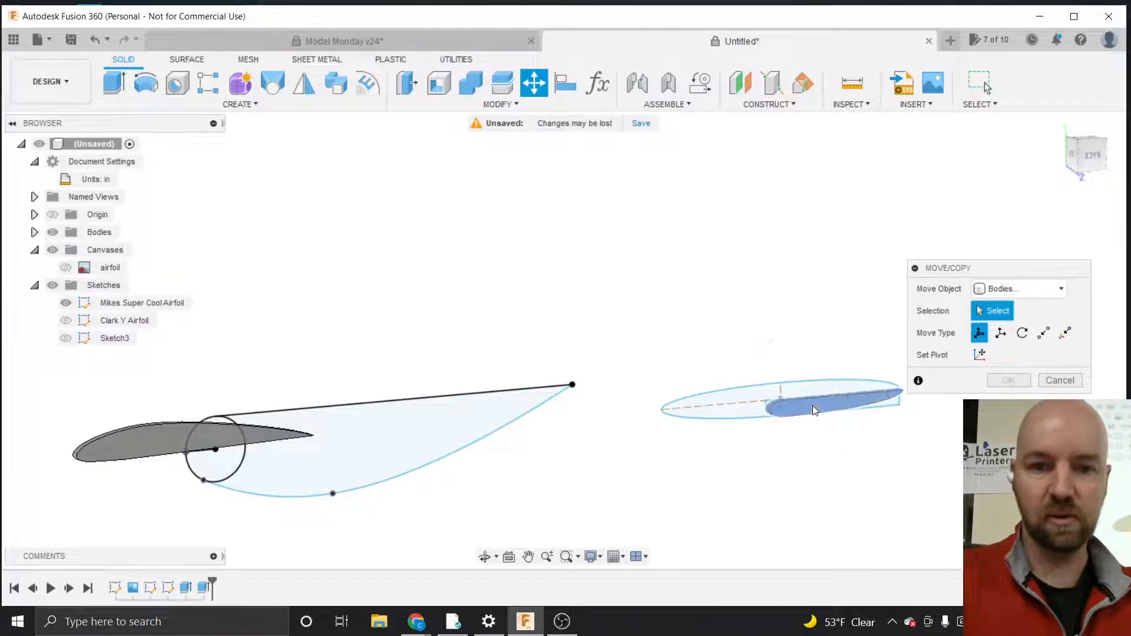
left_click_drag(836, 391, 651, 440)
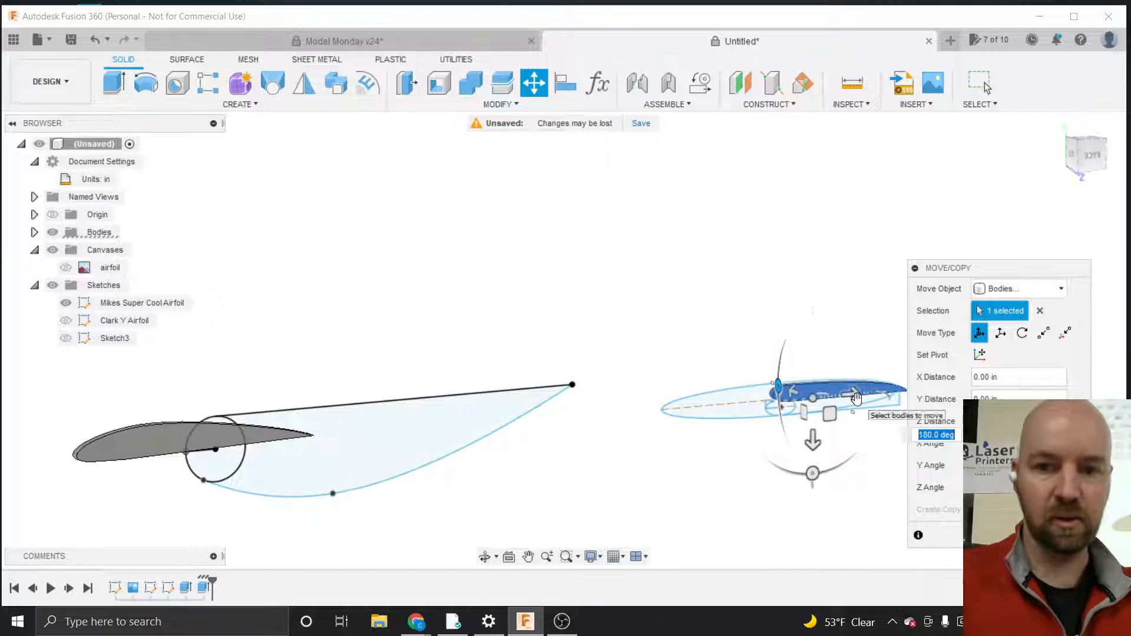
left_click_drag(846, 392, 433, 434)
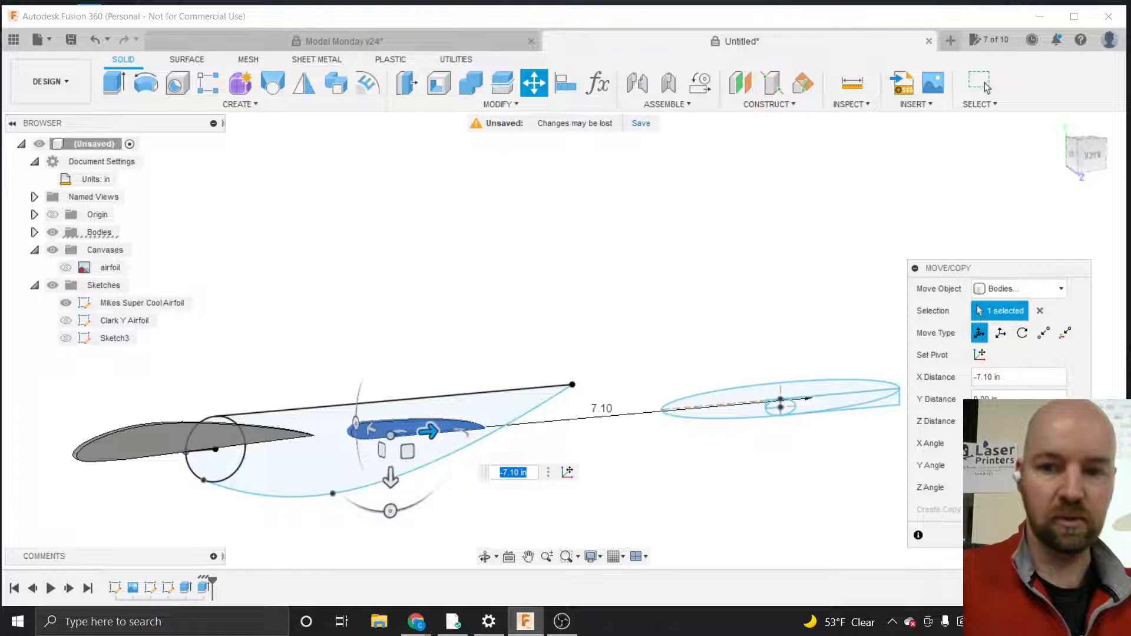
left_click(987, 87)
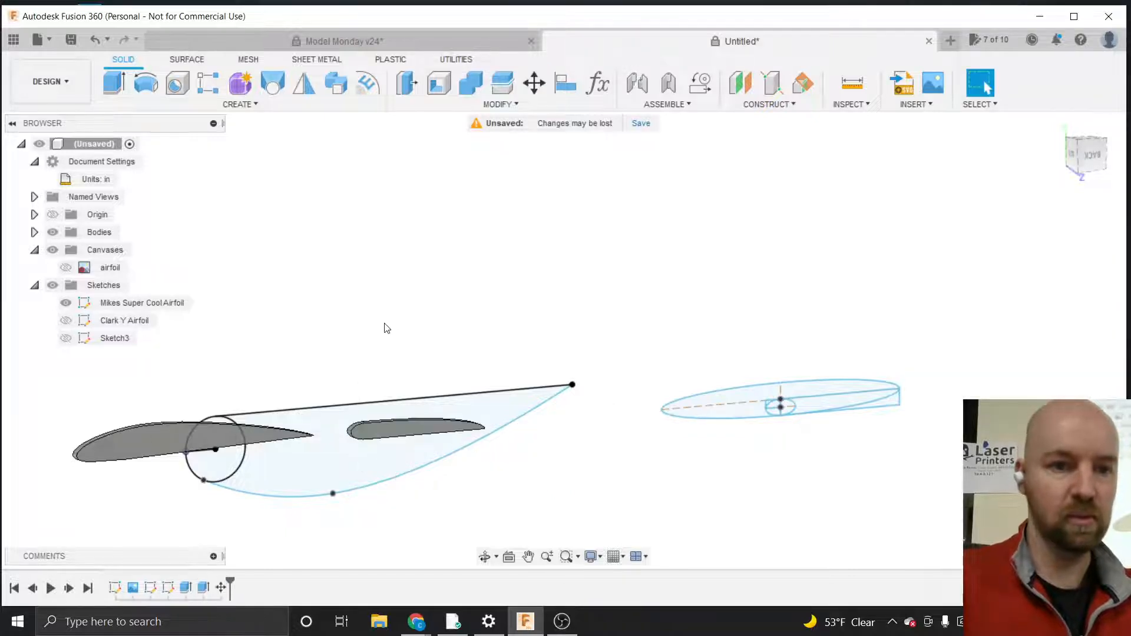
Hide the Mikes Super Cool Airfoil sketch and select the Clark Y body to compare the two airfoils
left_click(65, 303)
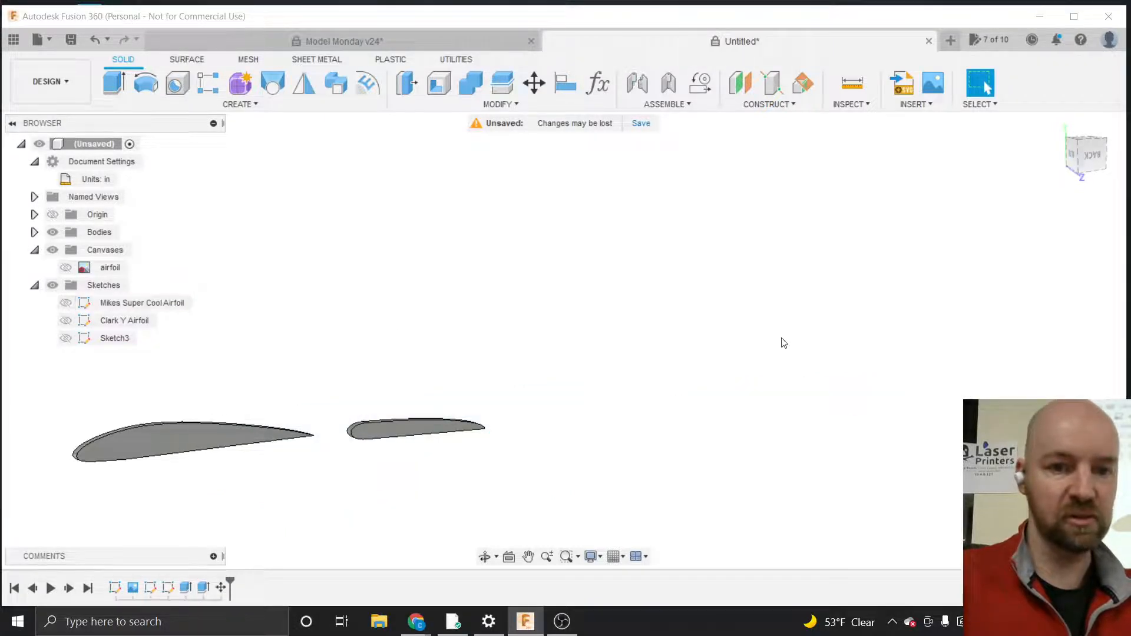
scroll(782, 341, "down", 2)
scroll(253, 413, "up", 5)
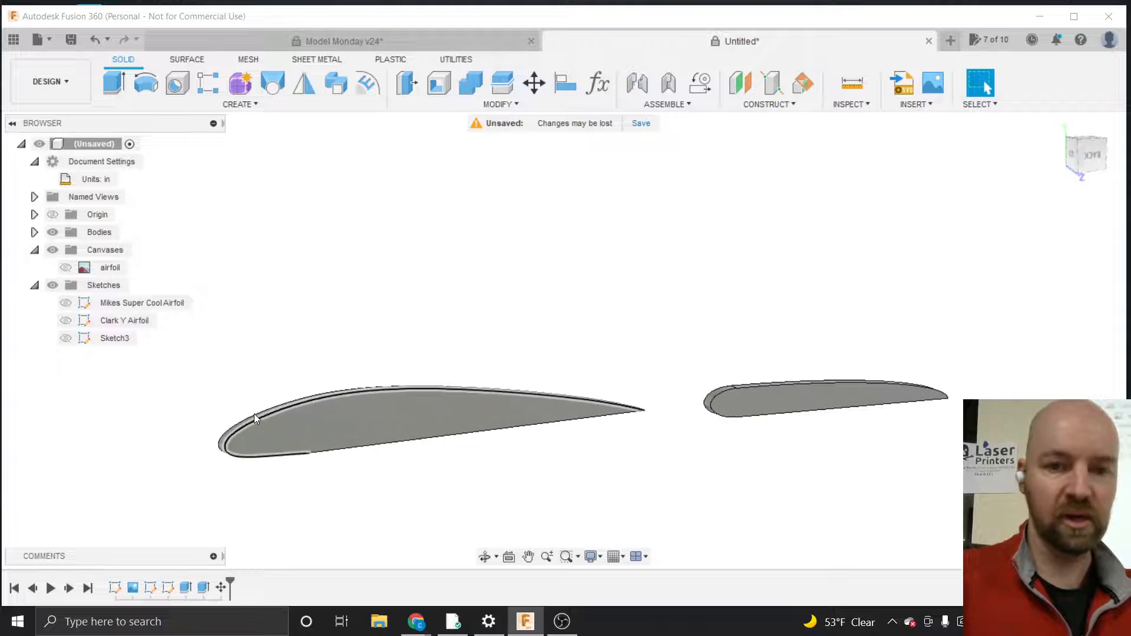
scroll(580, 441, "up", 3)
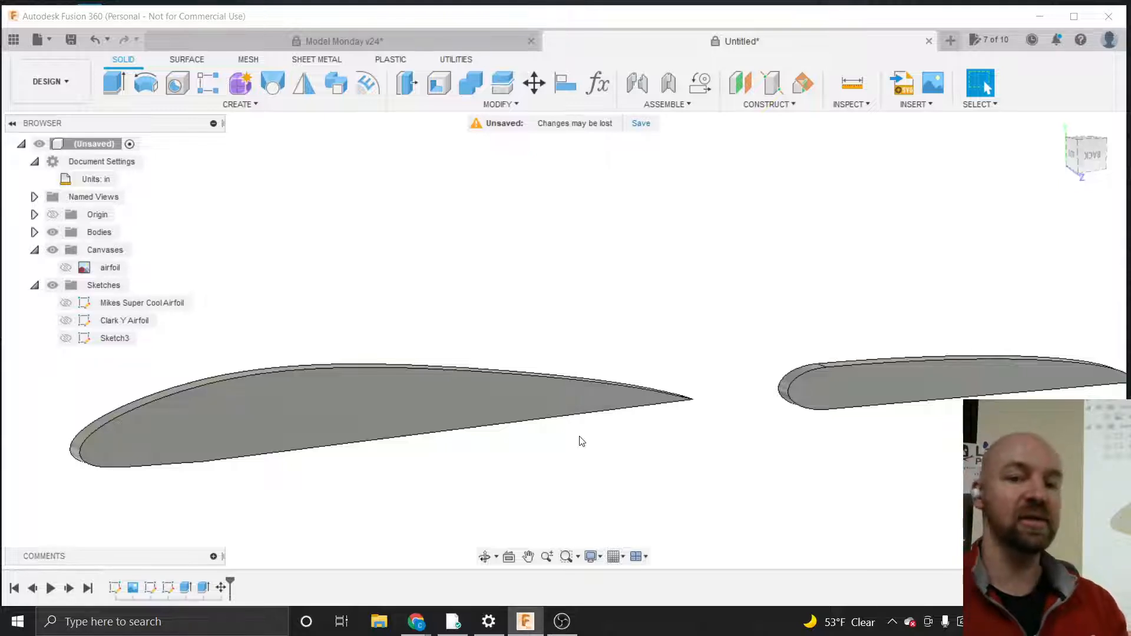
left_click(398, 416)
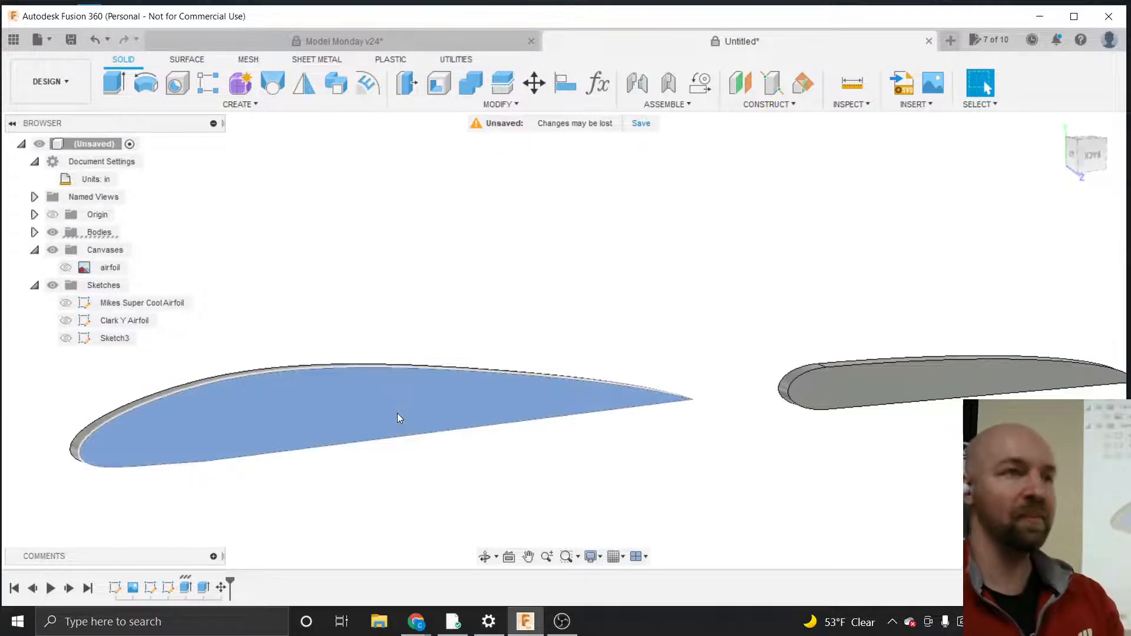
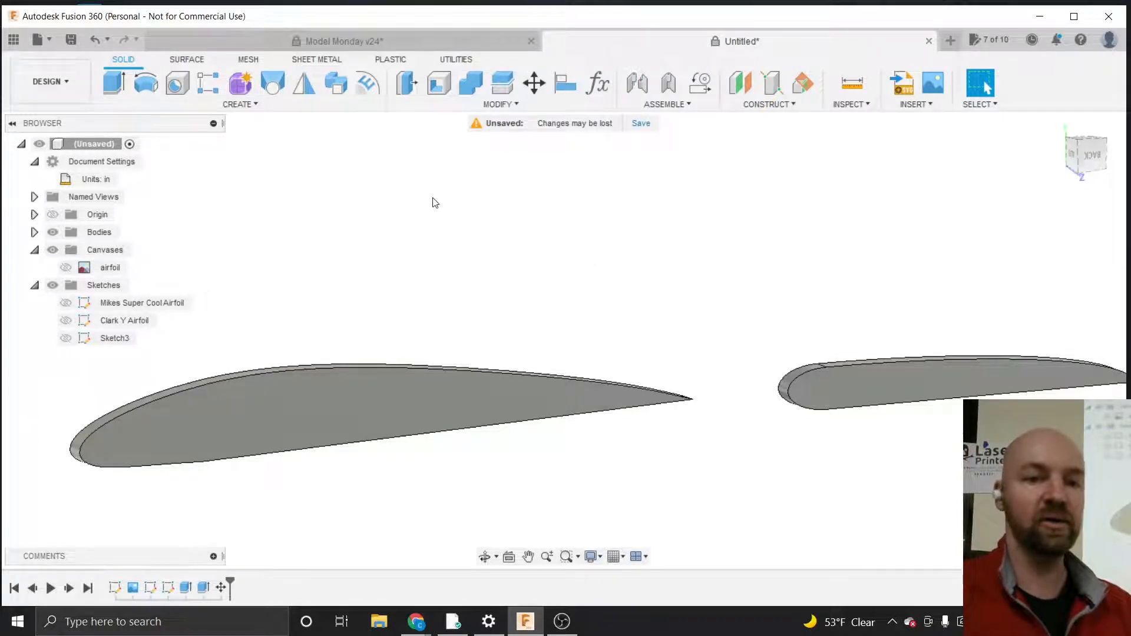
left_click(253, 104)
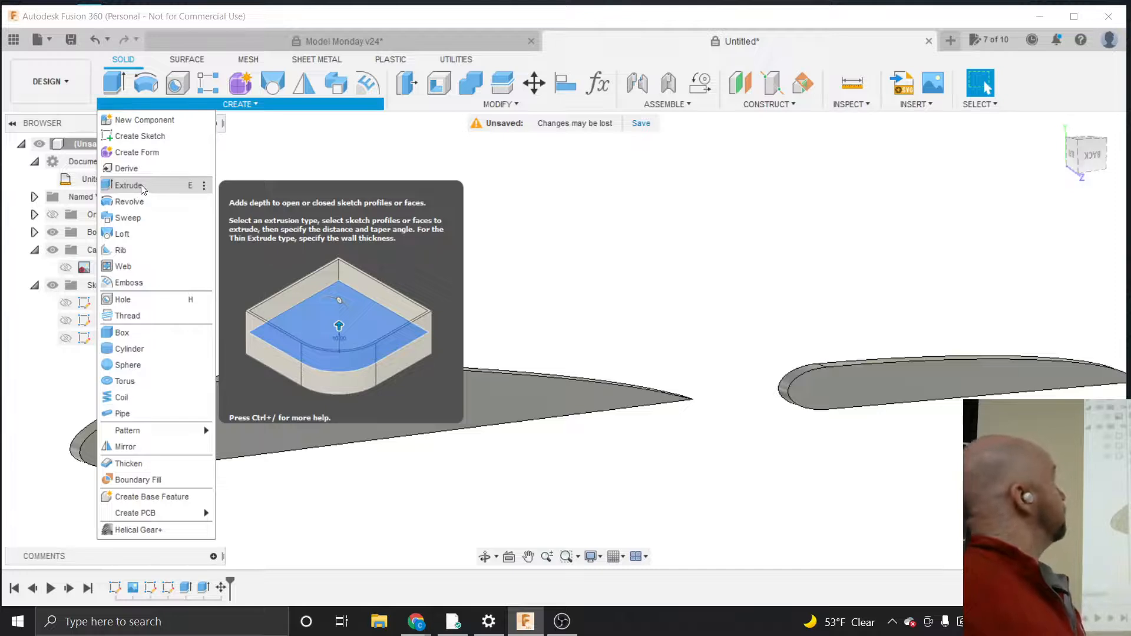
left_click(301, 157)
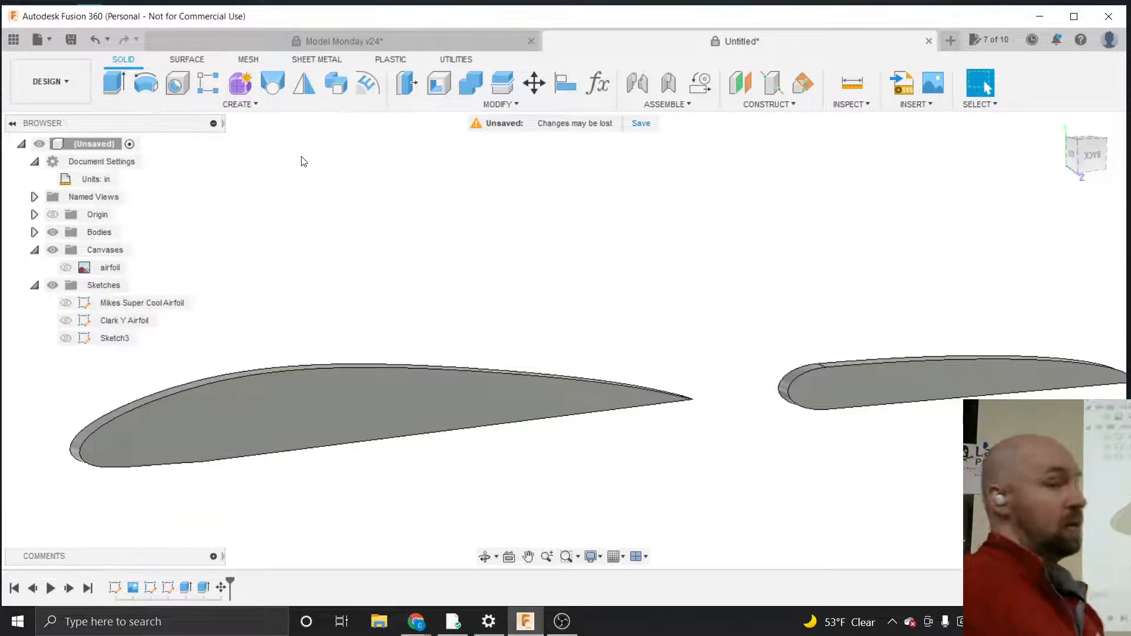
left_click(254, 108)
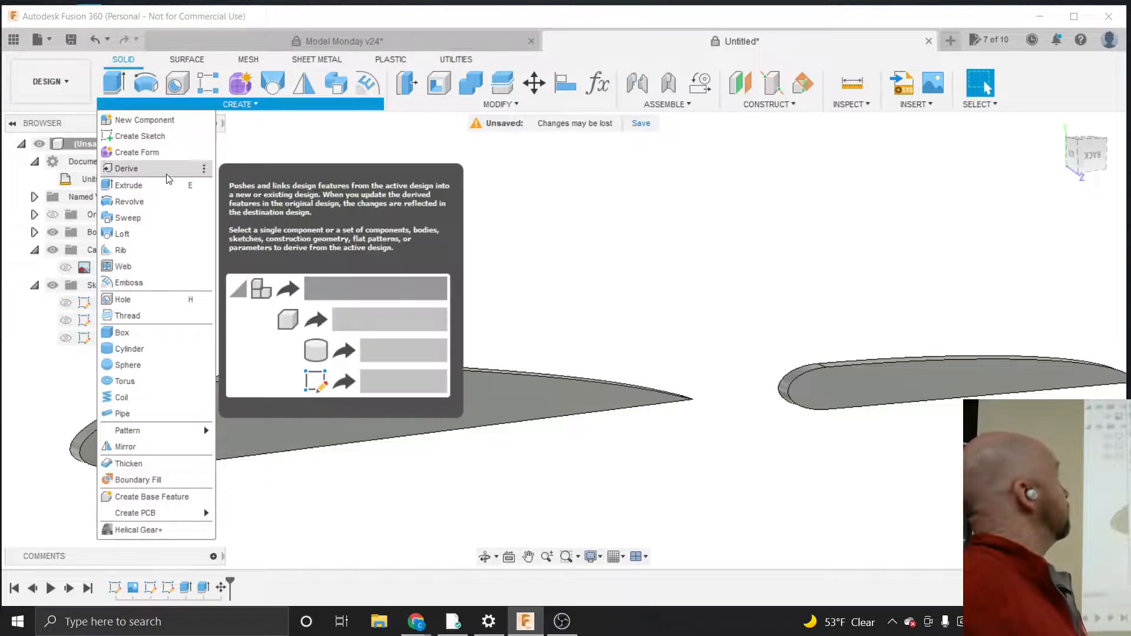
left_click(300, 162)
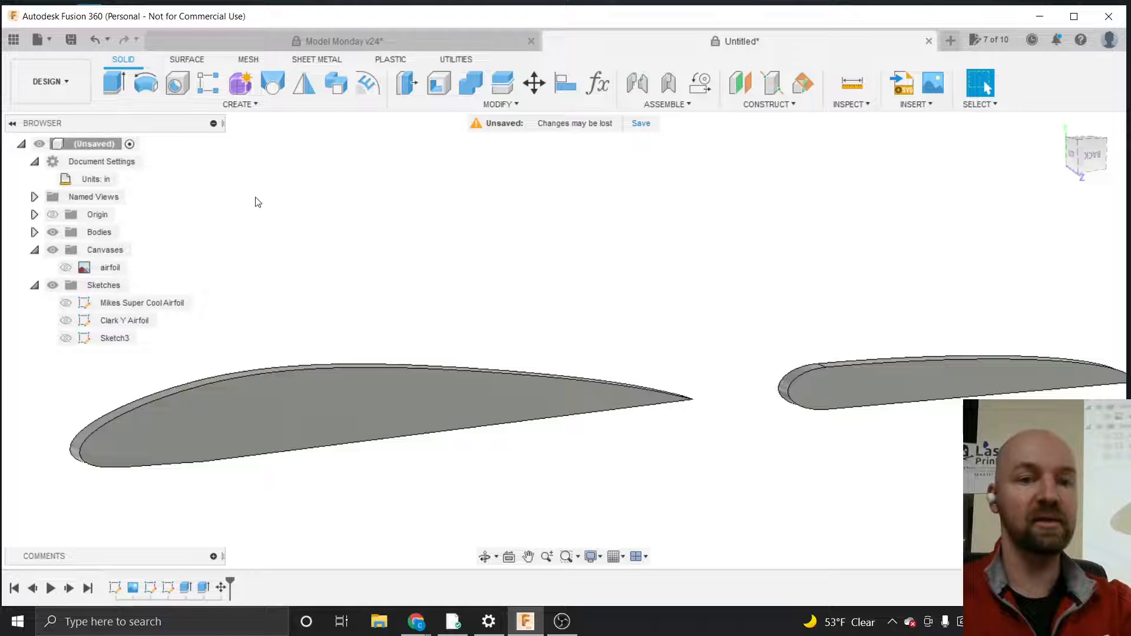
right_click(128, 301)
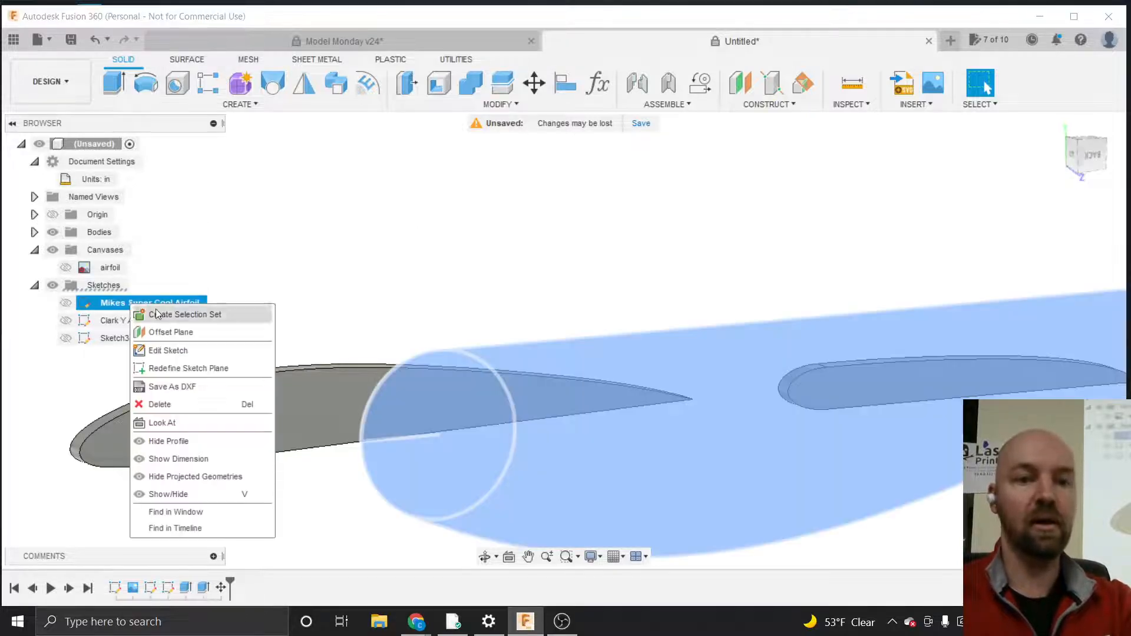
left_click(169, 349)
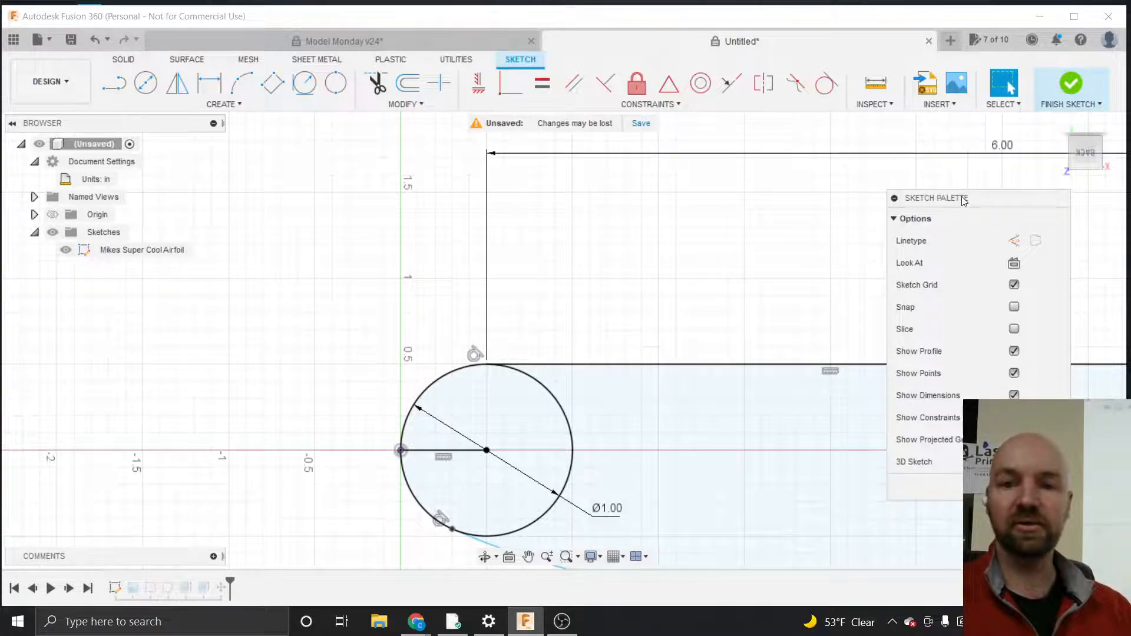
left_click_drag(964, 201, 824, 174)
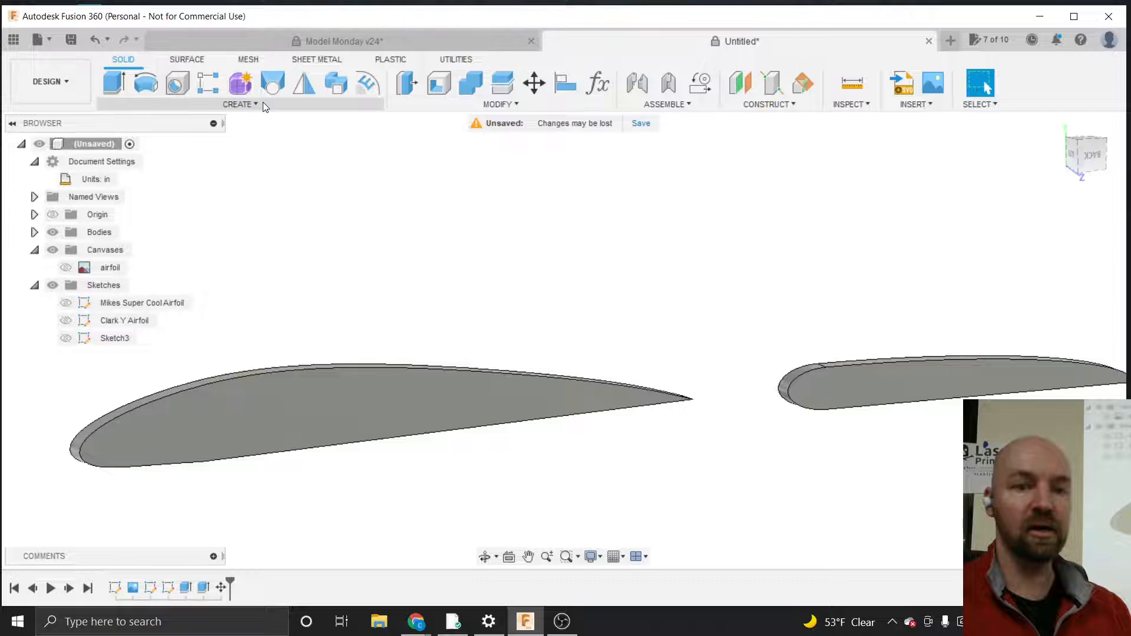
left_click(243, 105)
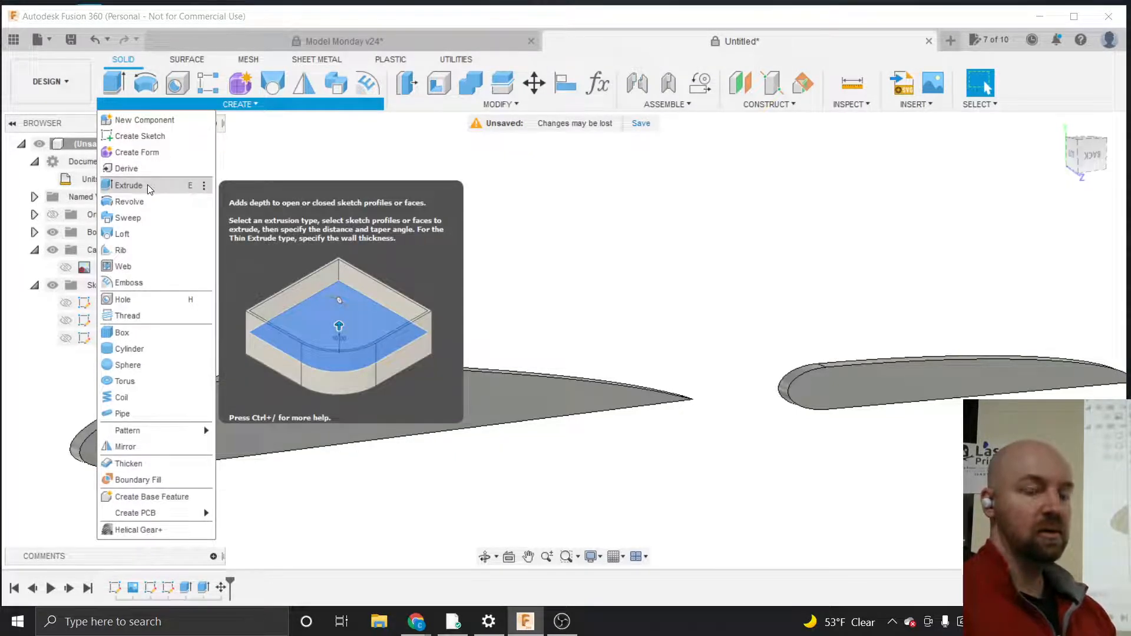
left_click(349, 177)
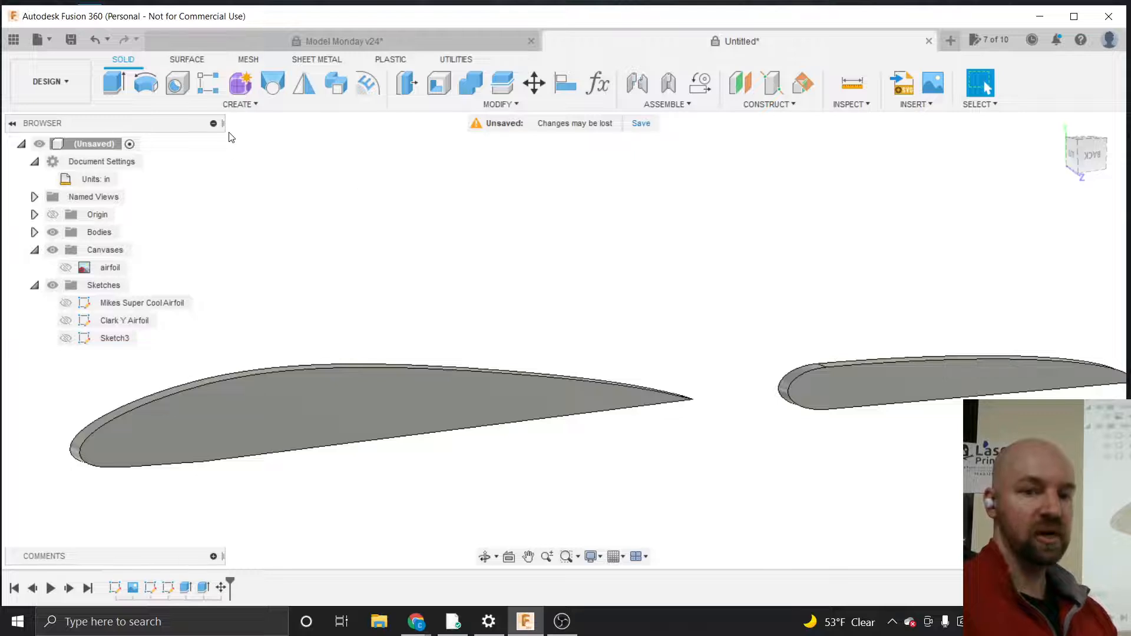
left_click(244, 106)
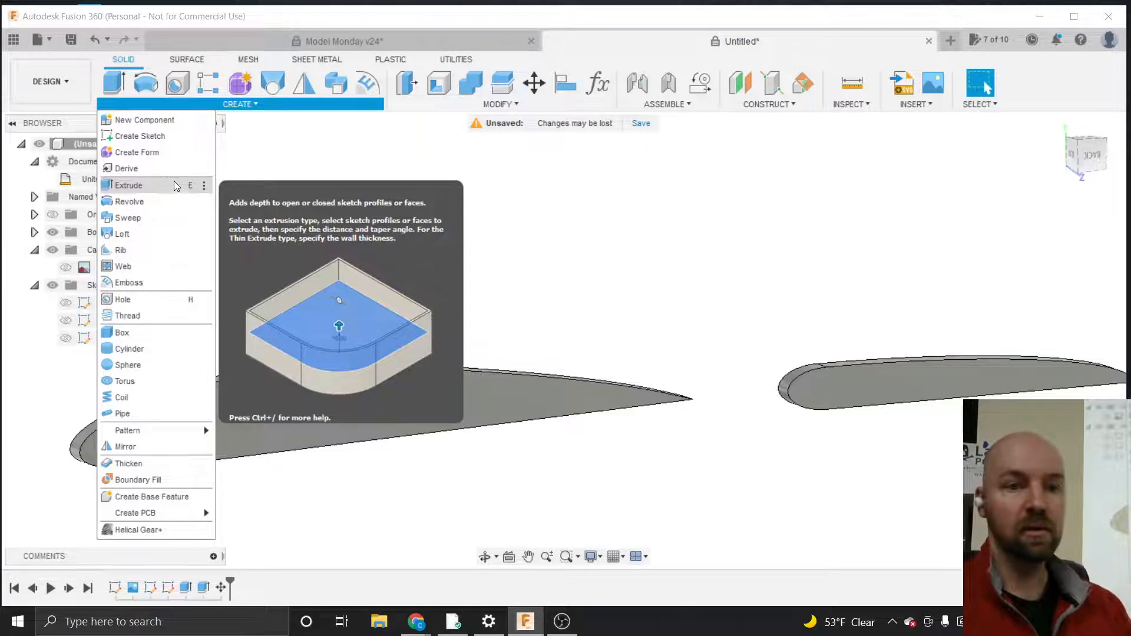
Edit the Clark Y extrude feature and reselect the airfoil profile as its profile
right_click(186, 589)
left_click(212, 437)
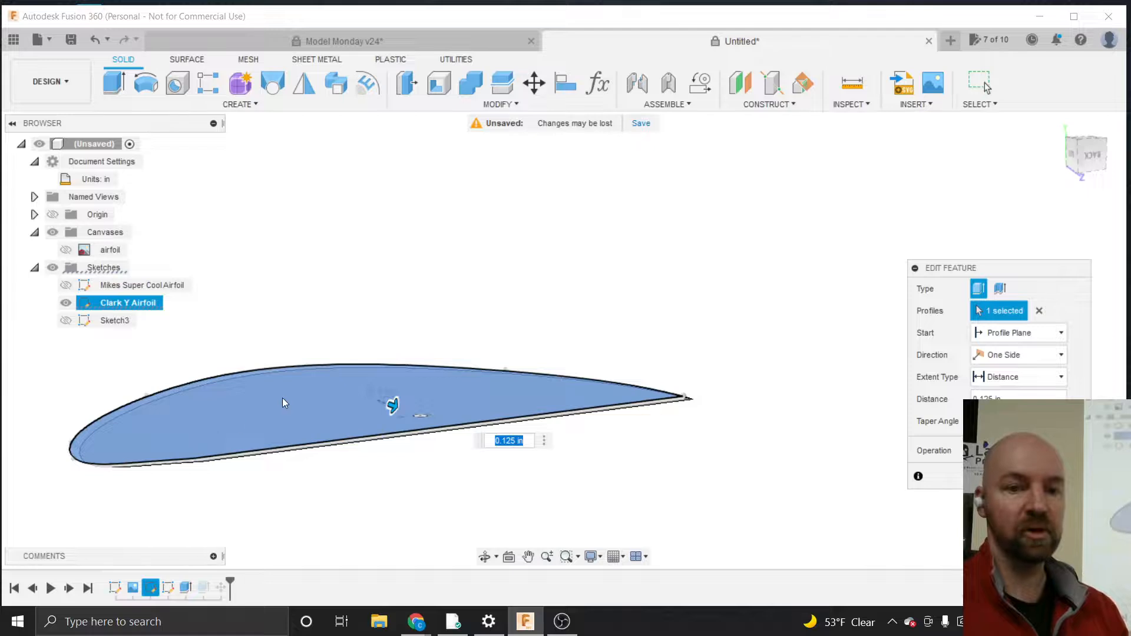
left_click(319, 394)
right_click(373, 391)
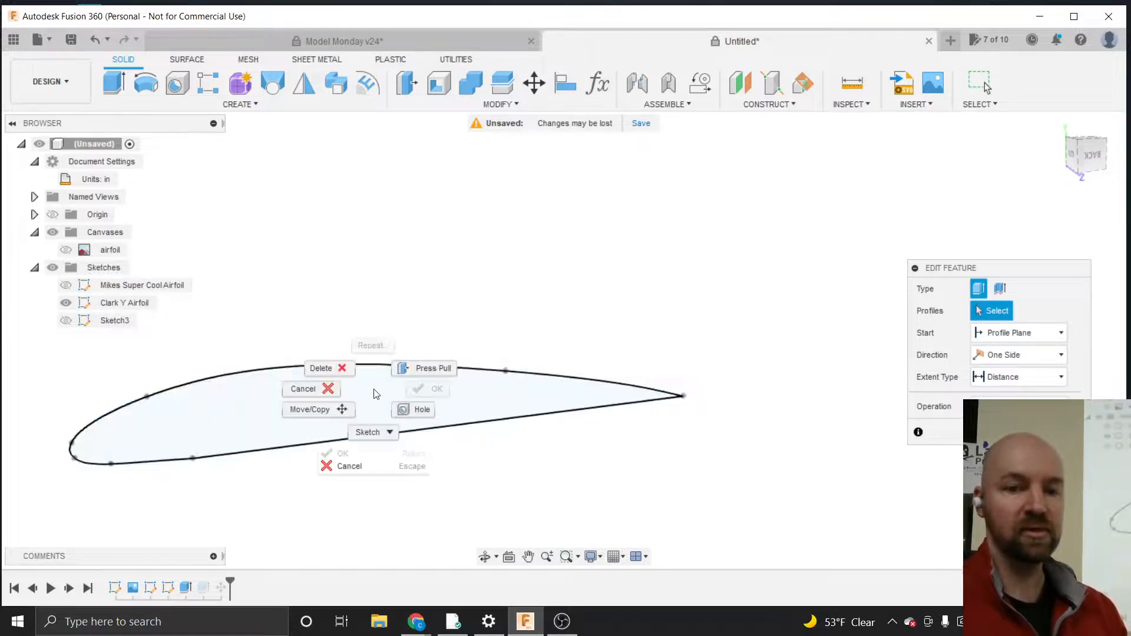
key("Escape")
left_click(354, 398)
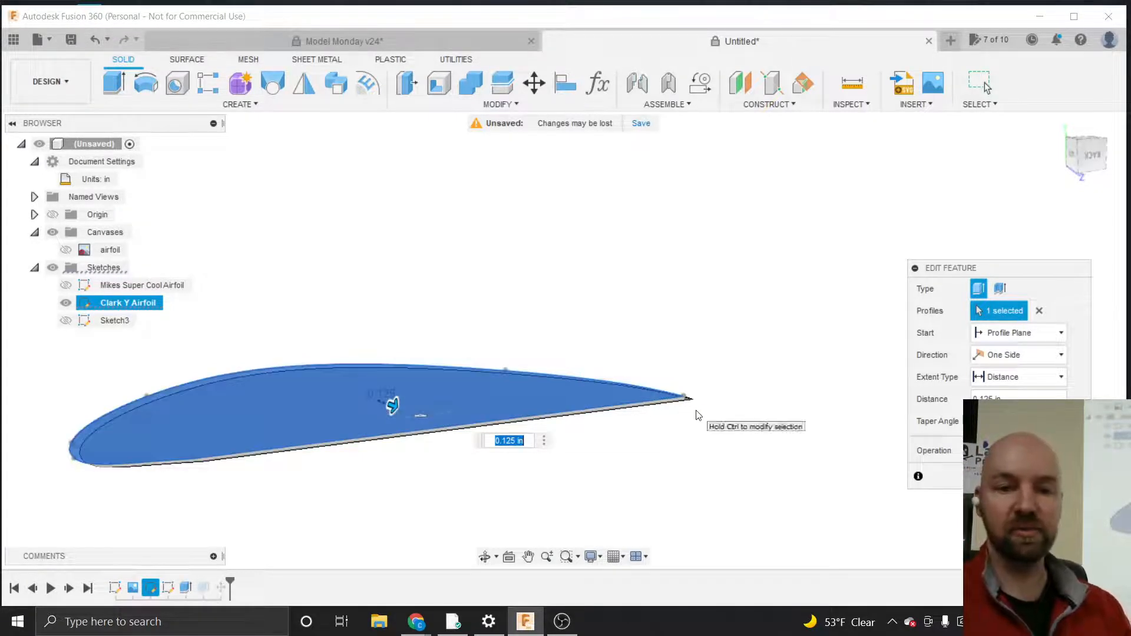
Keep the extrude distance at 0.125 in and confirm the edited extrude feature
scroll(775, 399, "down", 1)
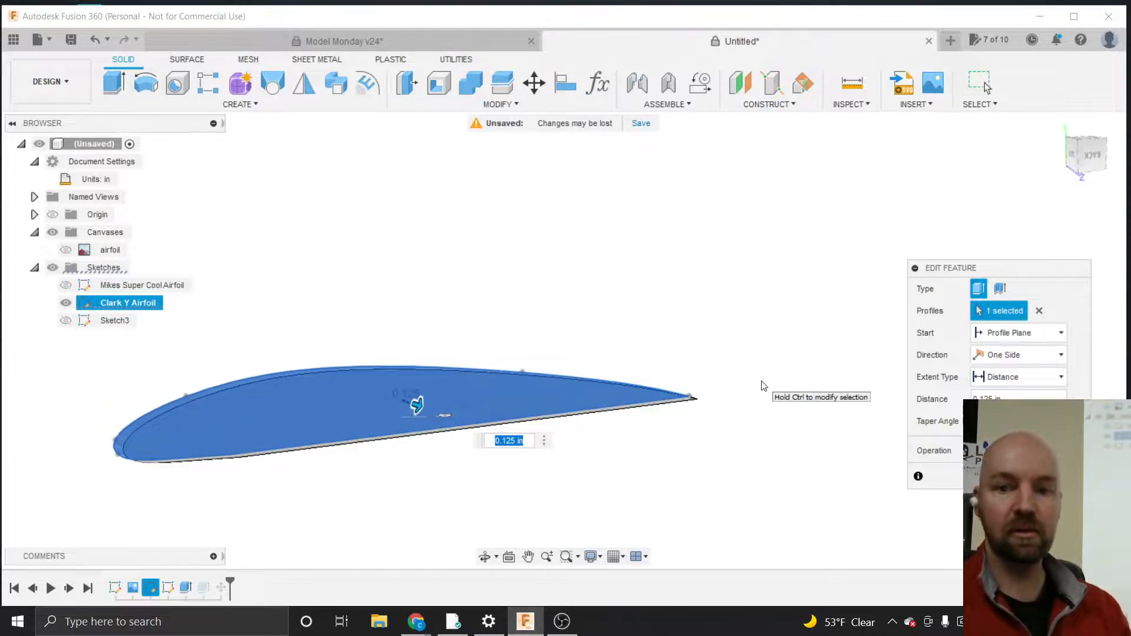
left_click(1001, 398)
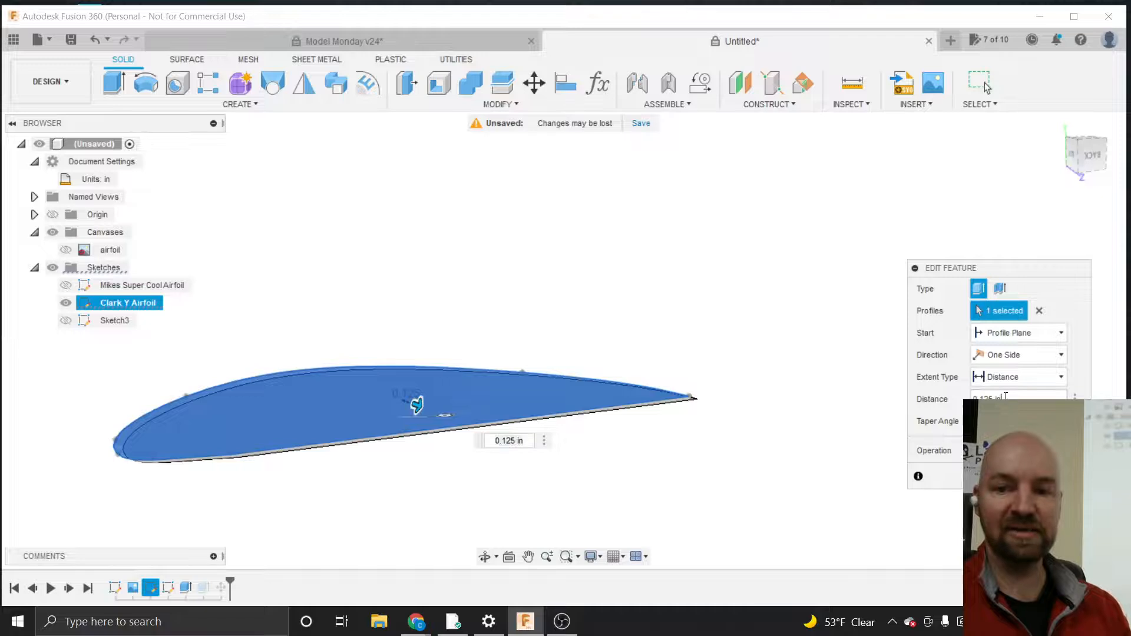
triple_click(1001, 398)
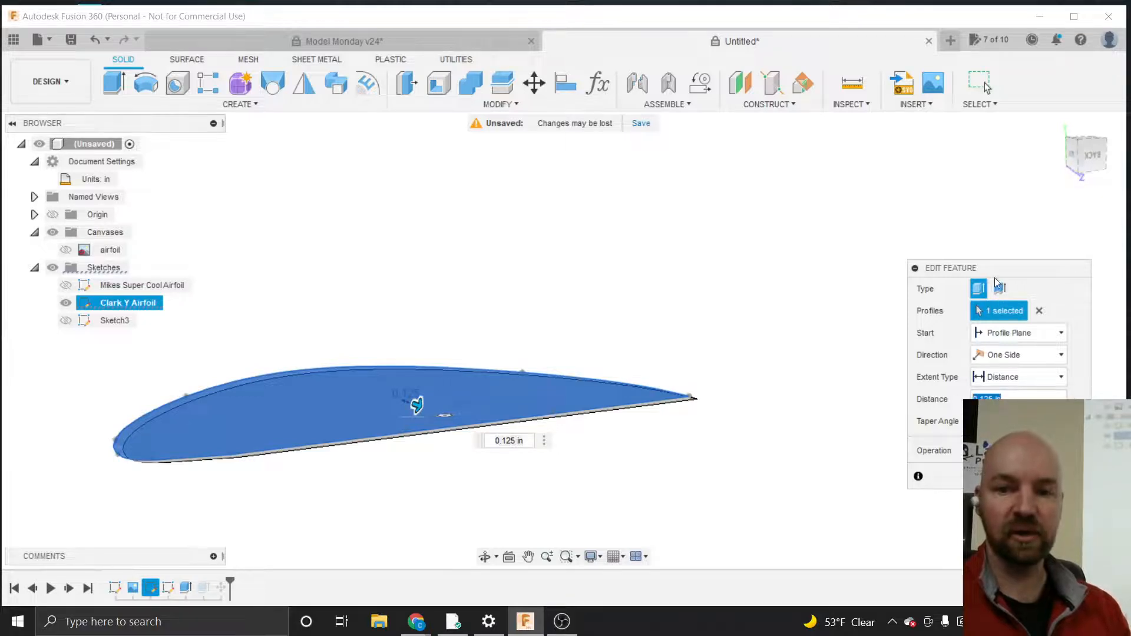
left_click_drag(989, 270, 896, 254)
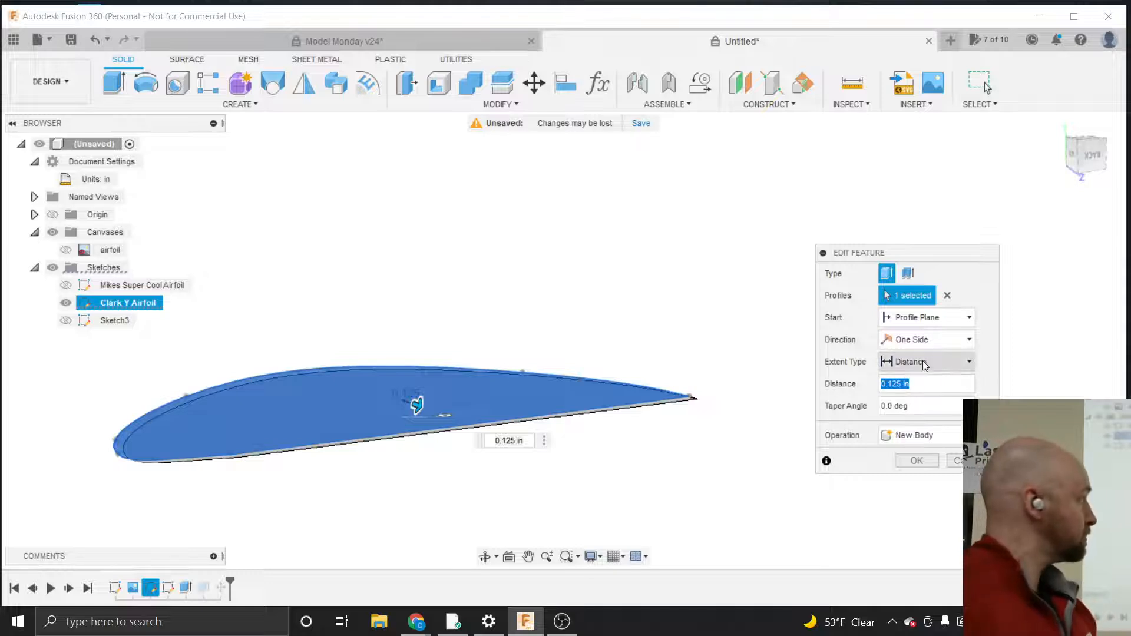
left_click(925, 385)
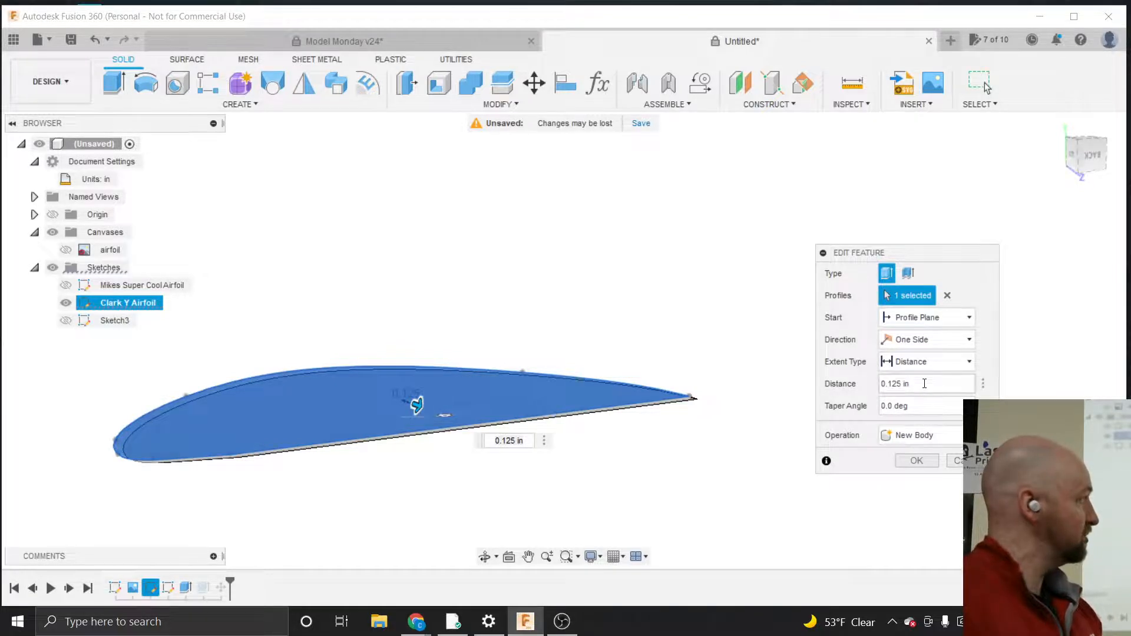
mouse_move(925, 384)
left_mouse_down()
mouse_move(897, 384)
mouse_move(914, 383)
left_mouse_up()
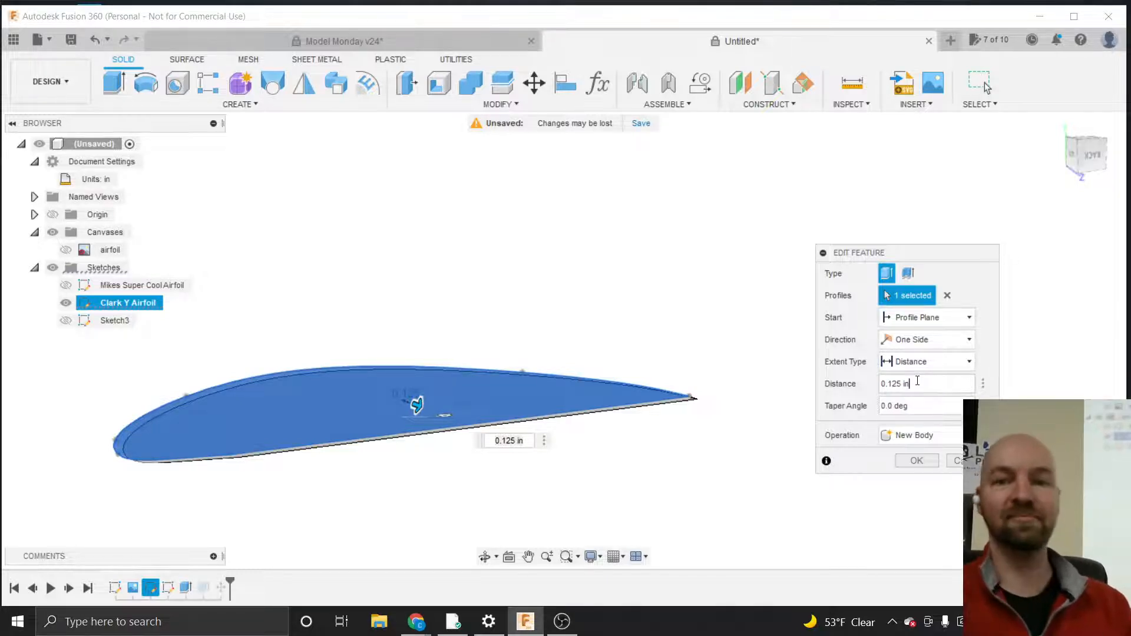
left_click(916, 461)
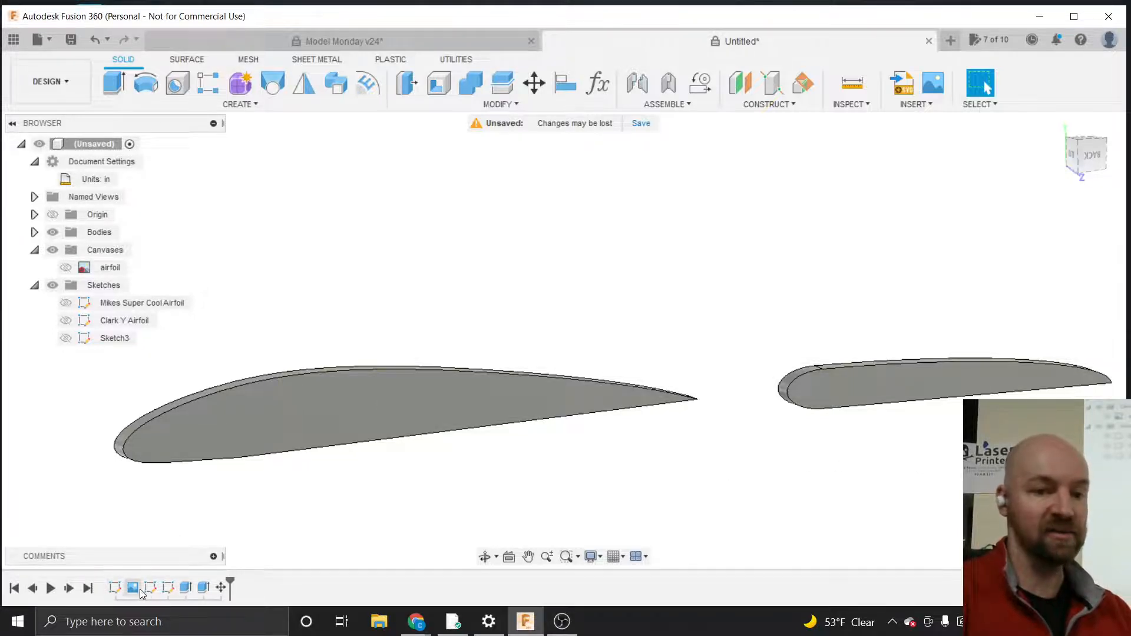
left_click(186, 588)
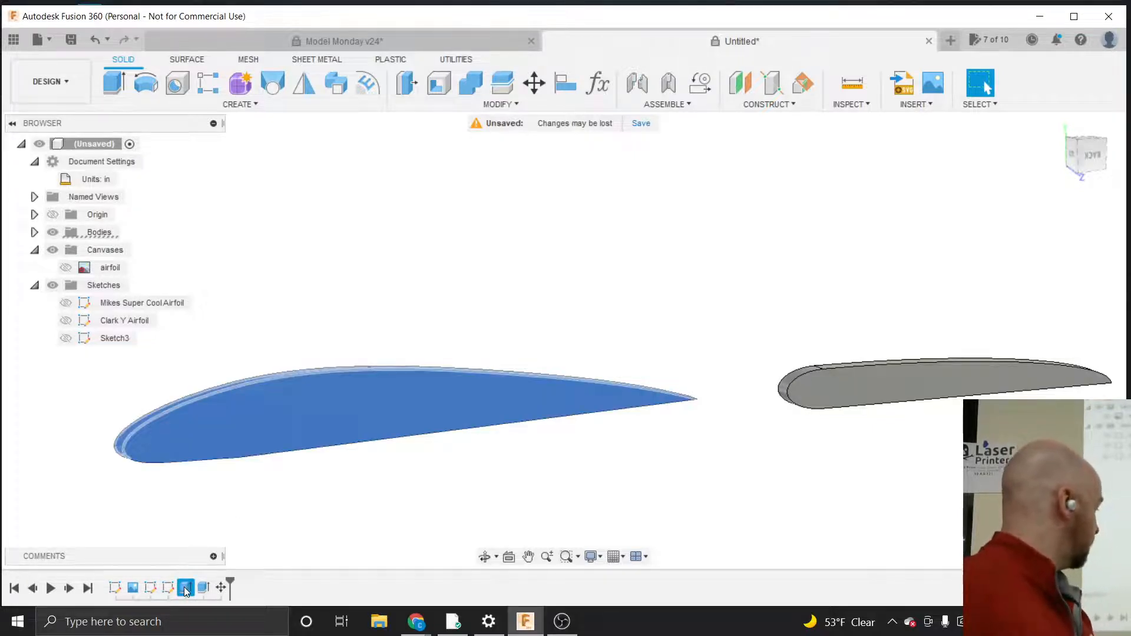
right_click(186, 589)
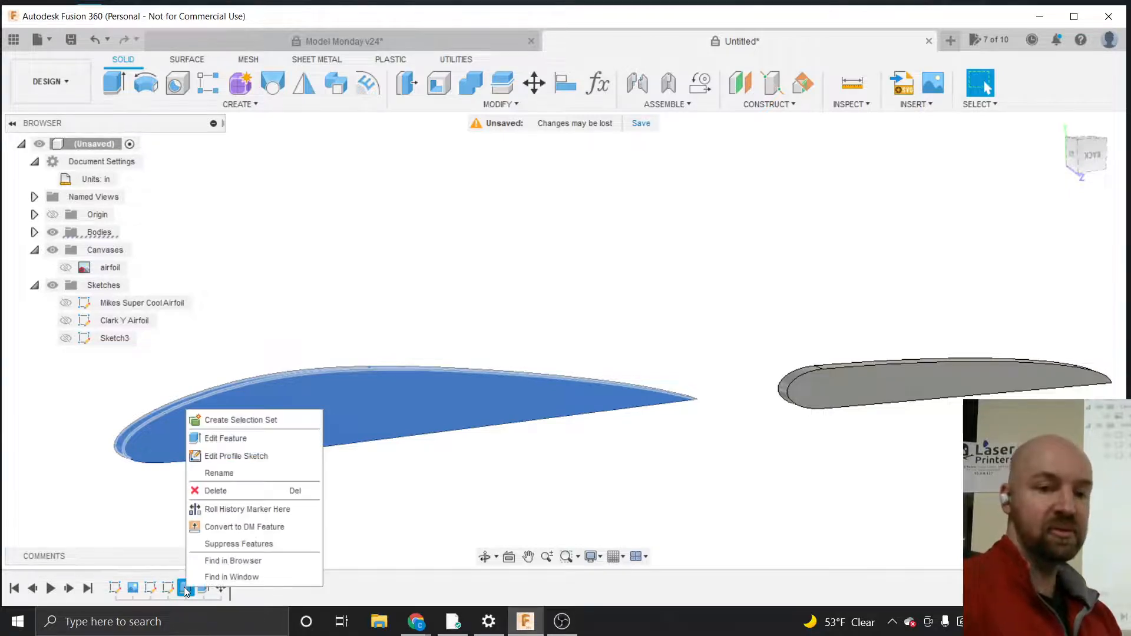
left_click(203, 438)
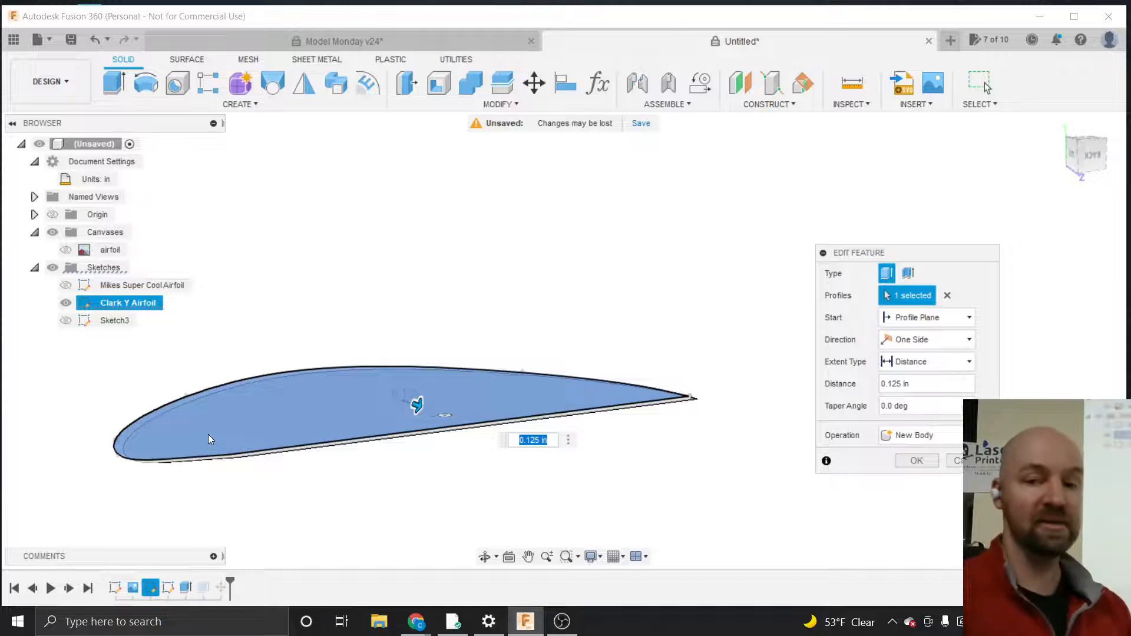
left_click_drag(870, 250, 799, 209)
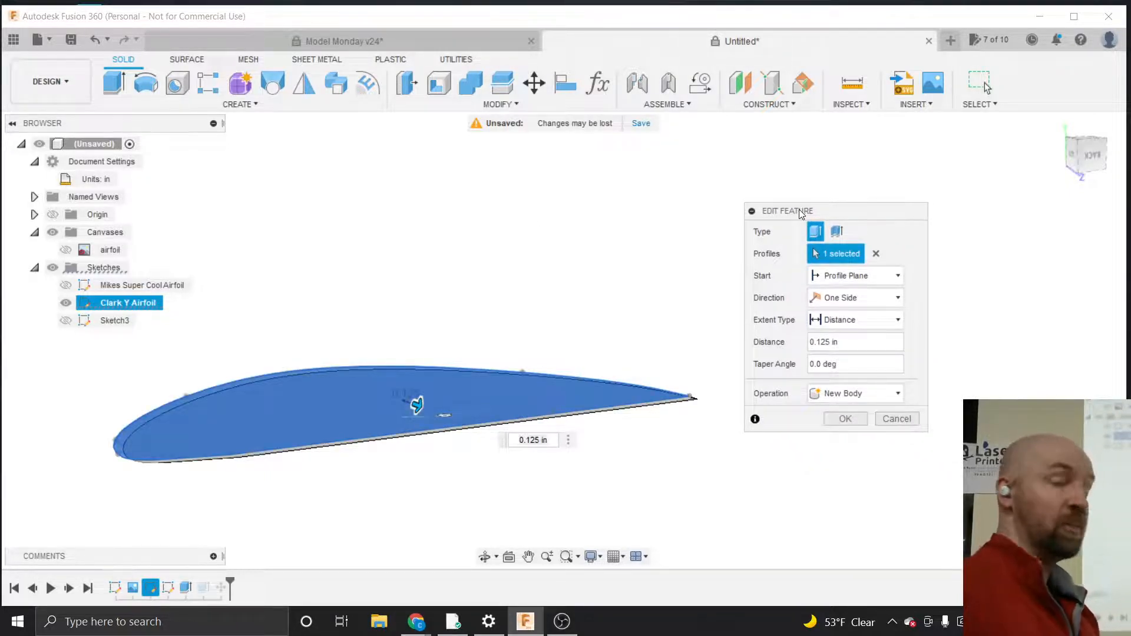
left_click(894, 418)
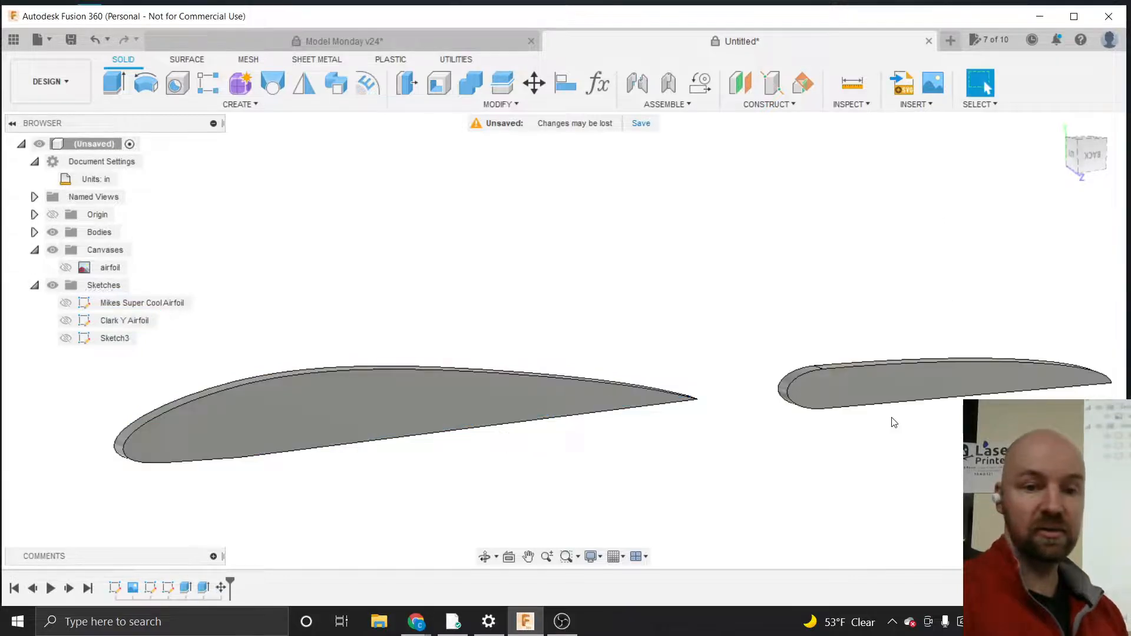
Edit the Mikes Super Cool Airfoil sketch, set its chord length dimension to 12 in, and finish the sketch
right_click(115, 587)
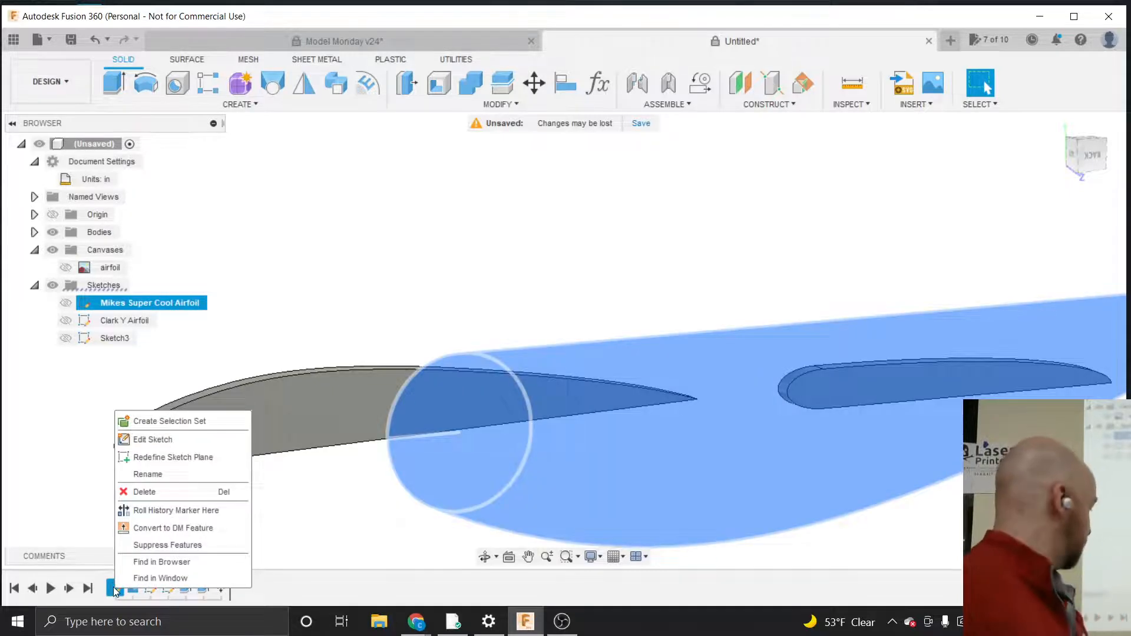
left_click(166, 440)
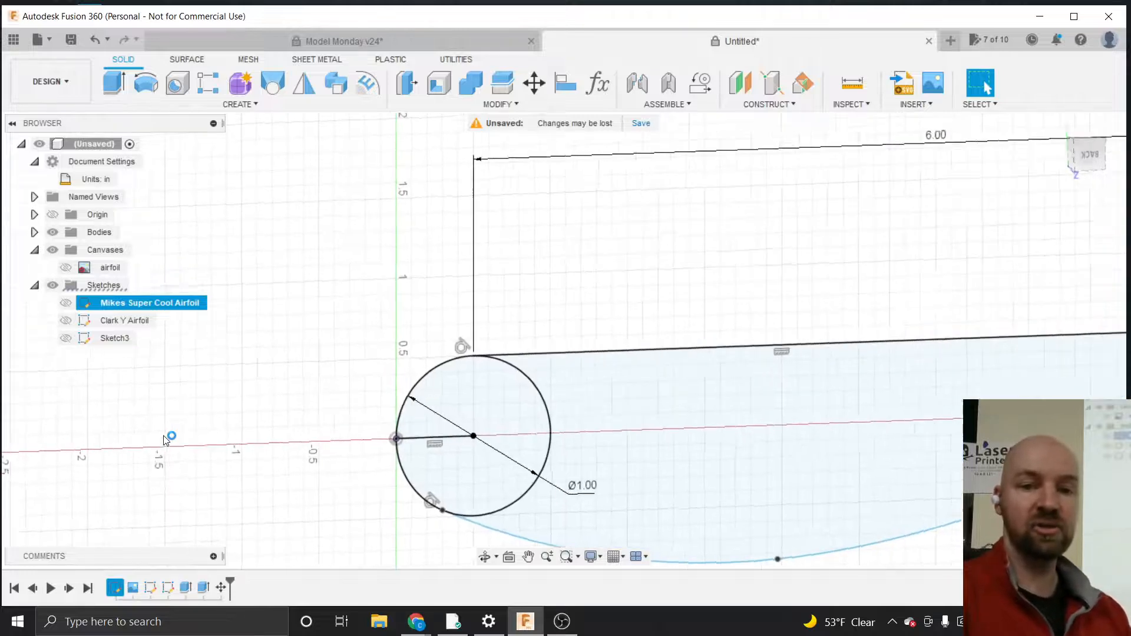
scroll(363, 333, "down", 8)
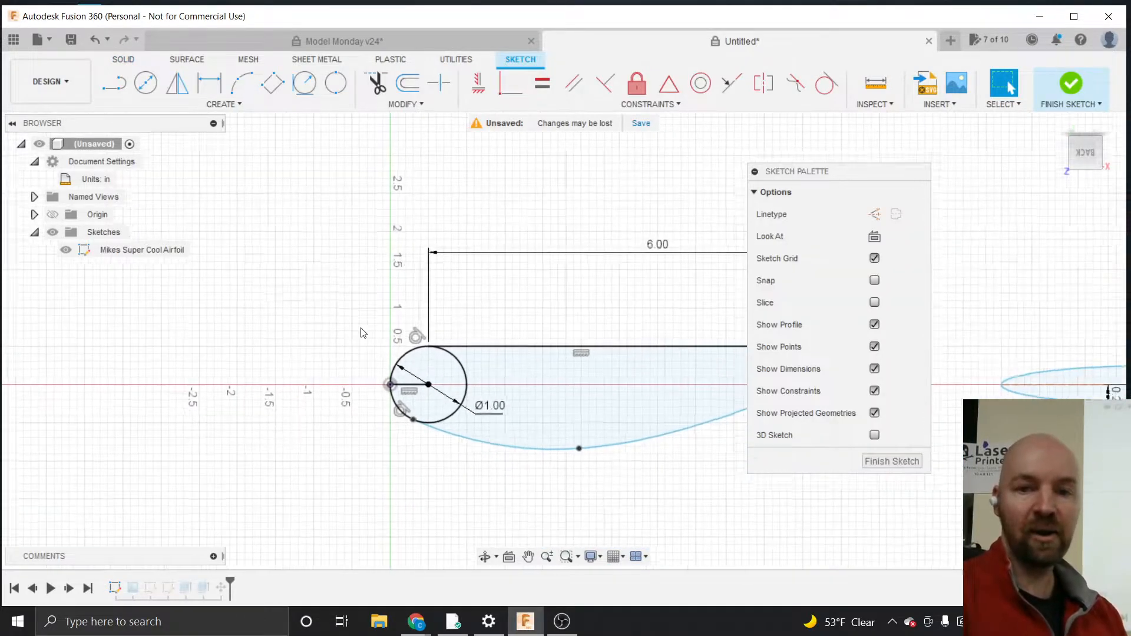
scroll(362, 333, "down", 2)
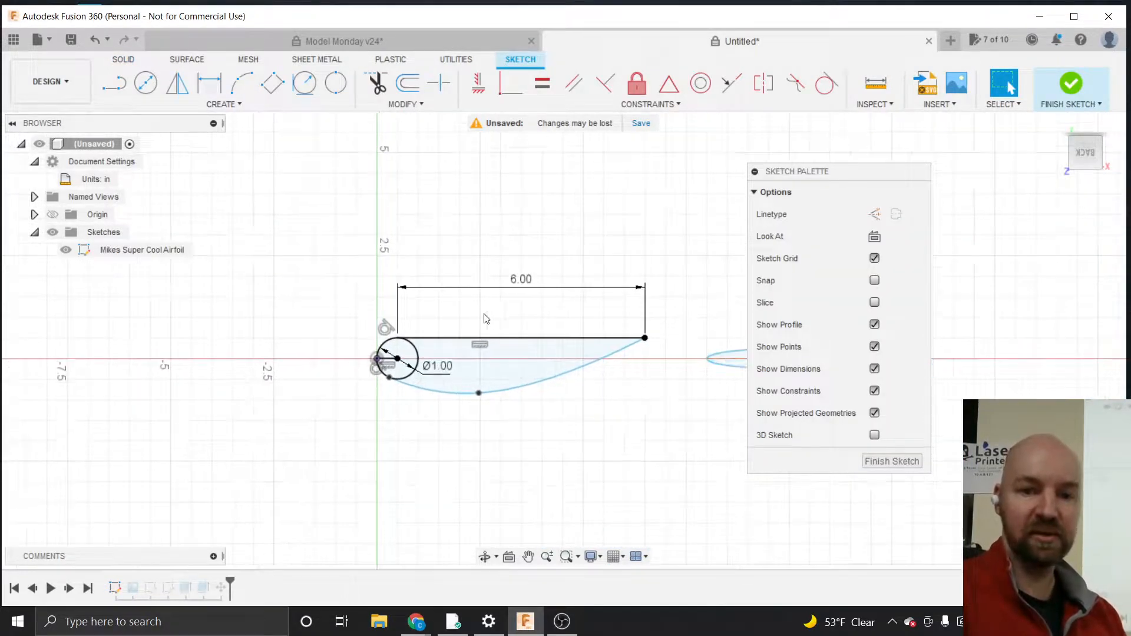
double_click(522, 279)
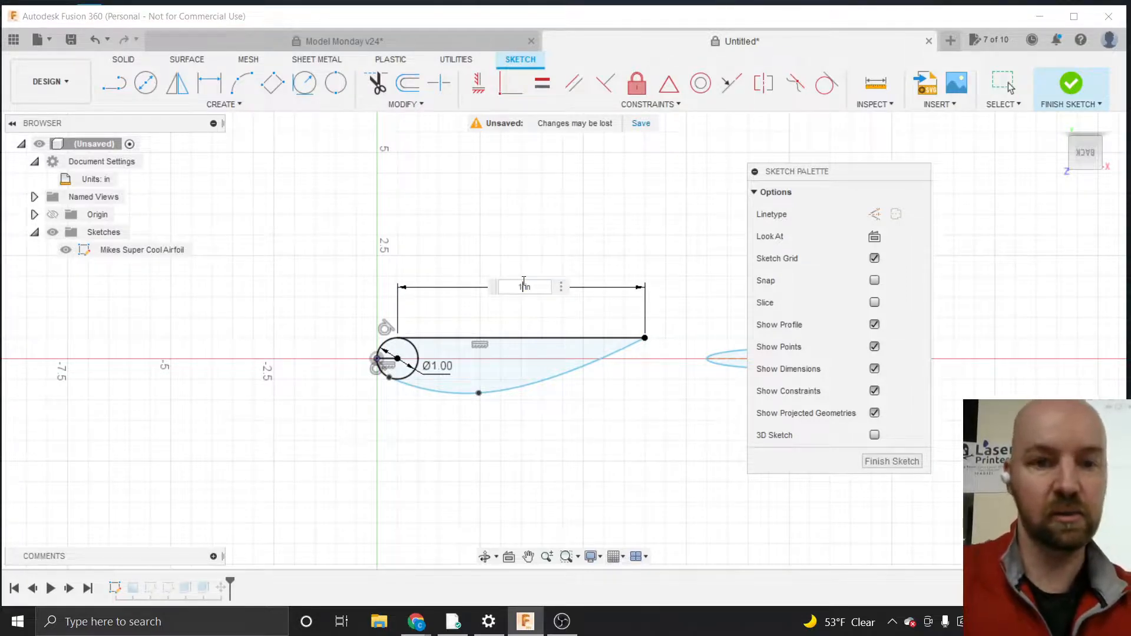
type("12")
key("Return")
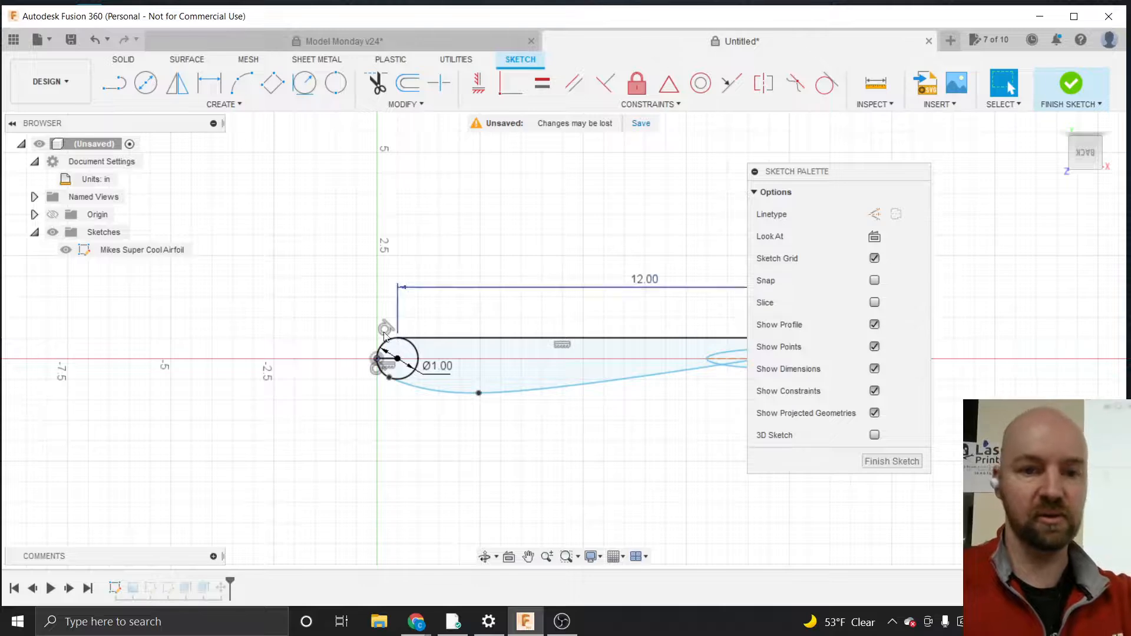
scroll(317, 370, "down", 1)
scroll(316, 370, "down", 1)
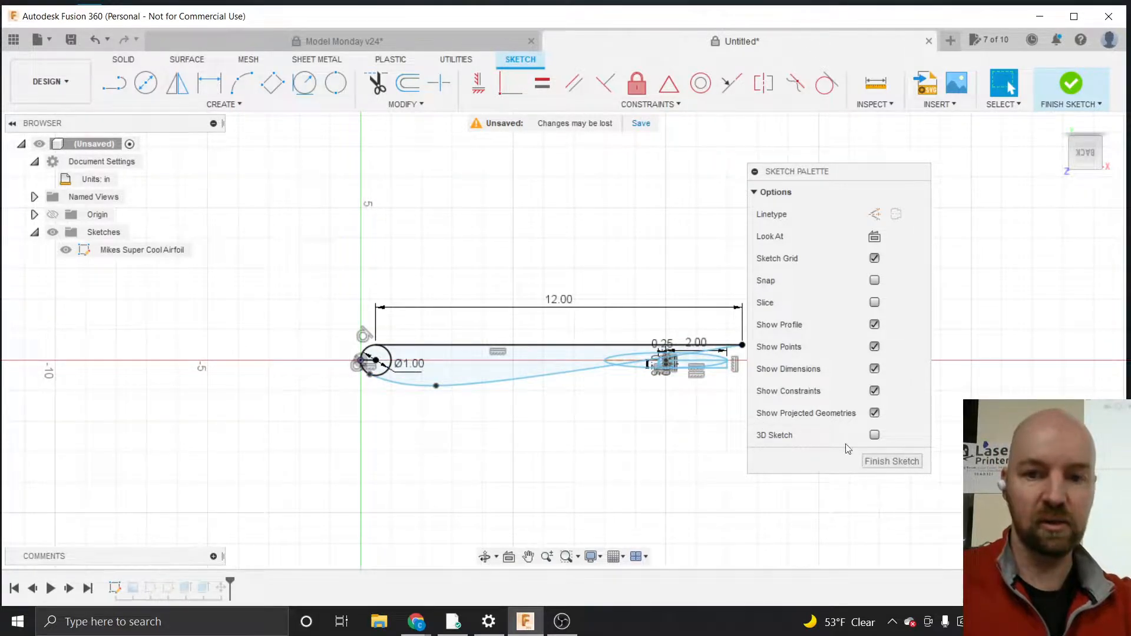
left_click(882, 461)
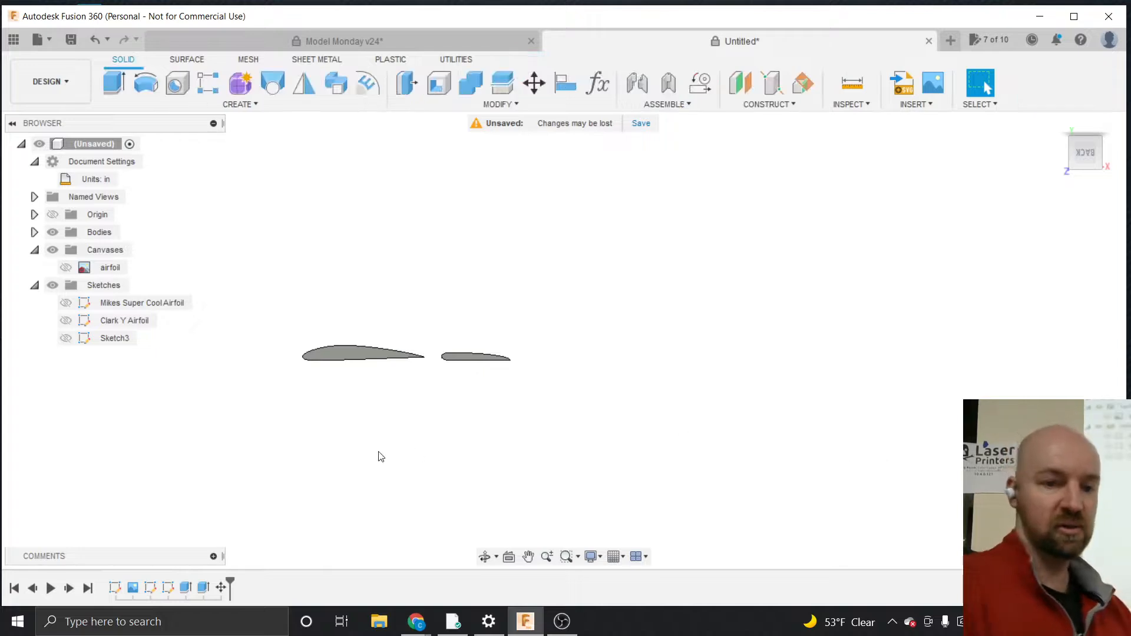
right_click(186, 590)
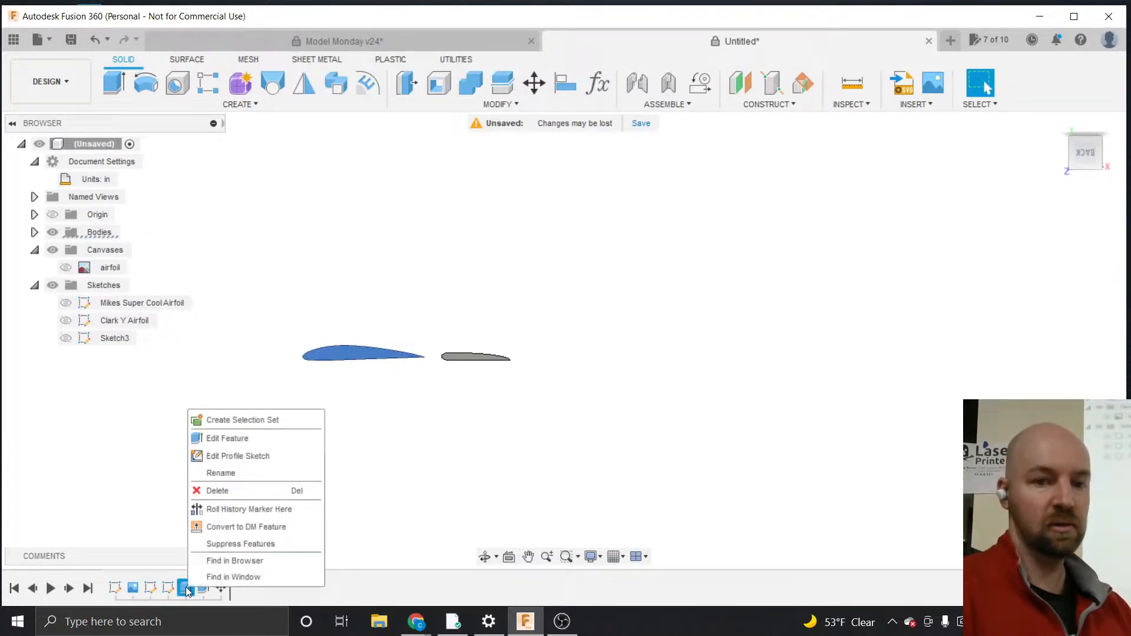
left_click(212, 439)
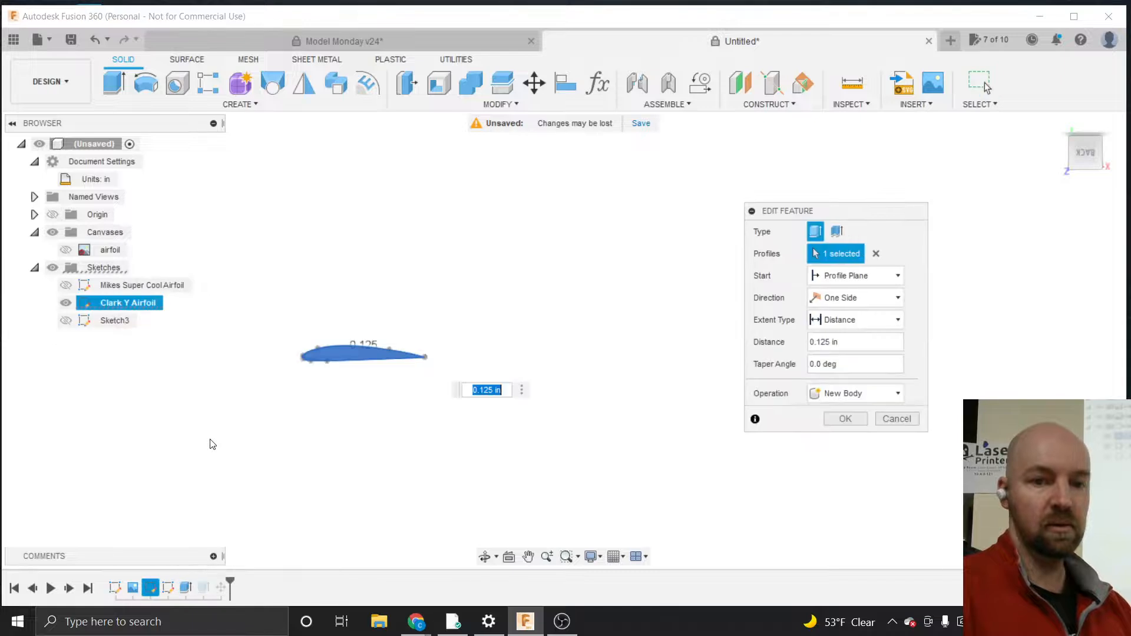
left_click(892, 419)
Step through the timeline features to check which sketch, extrude and body each one corresponds to
right_click(113, 589)
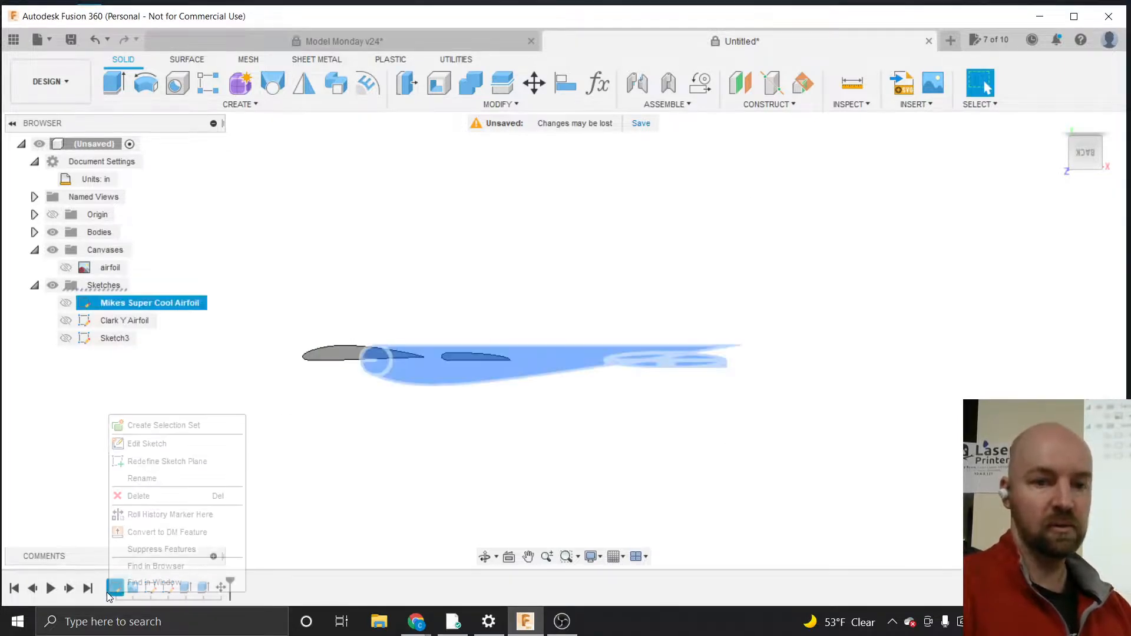
left_click(203, 378)
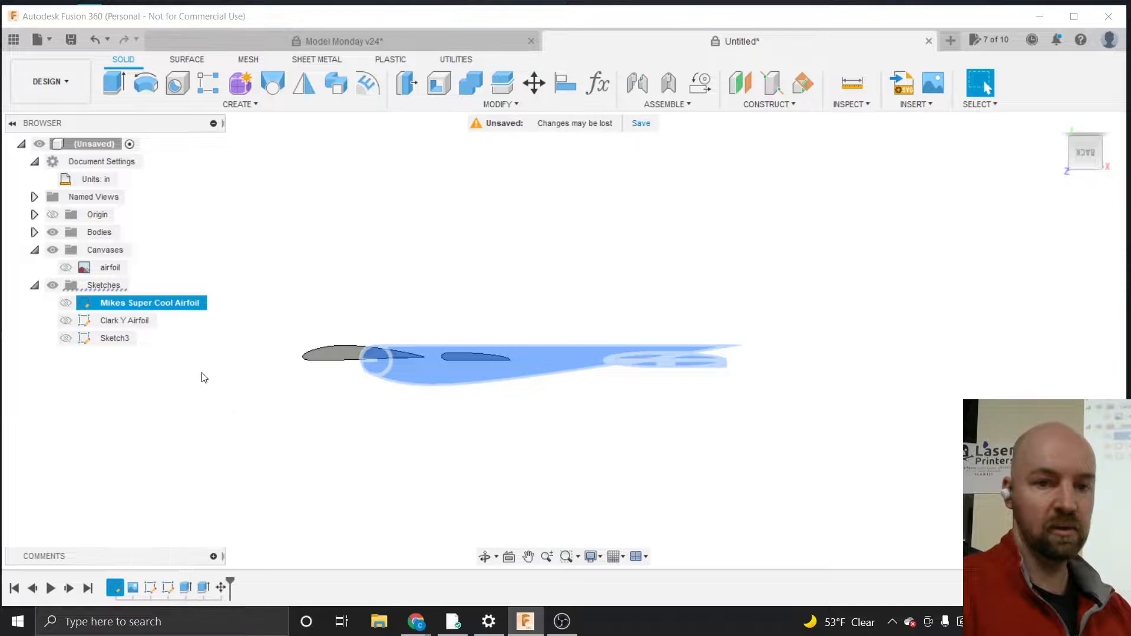
left_click(185, 587)
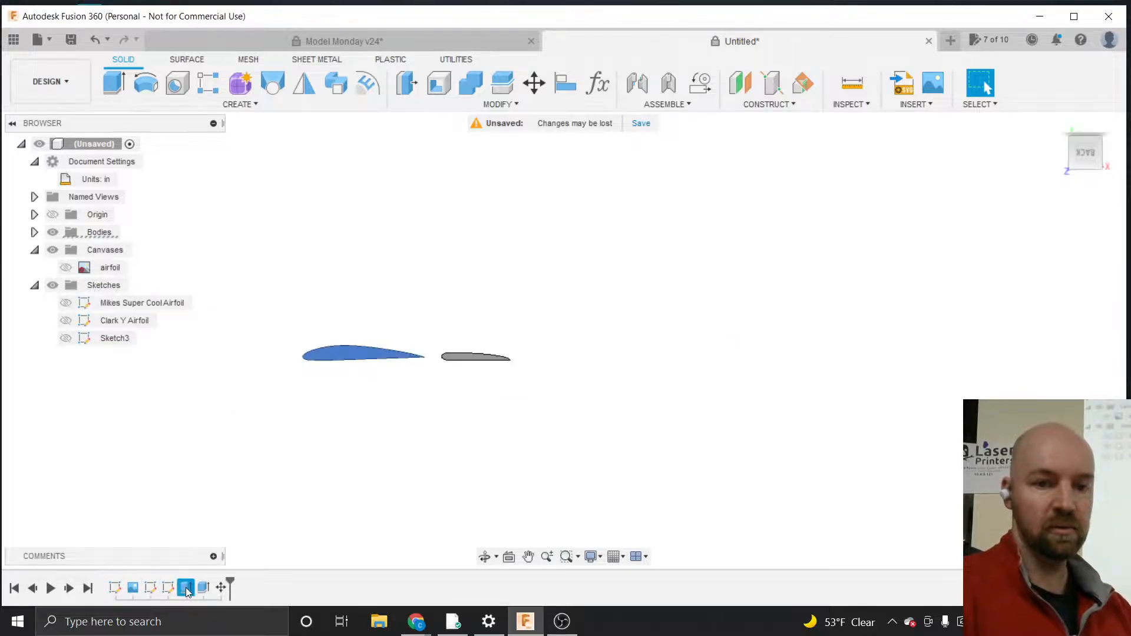
left_click(203, 587)
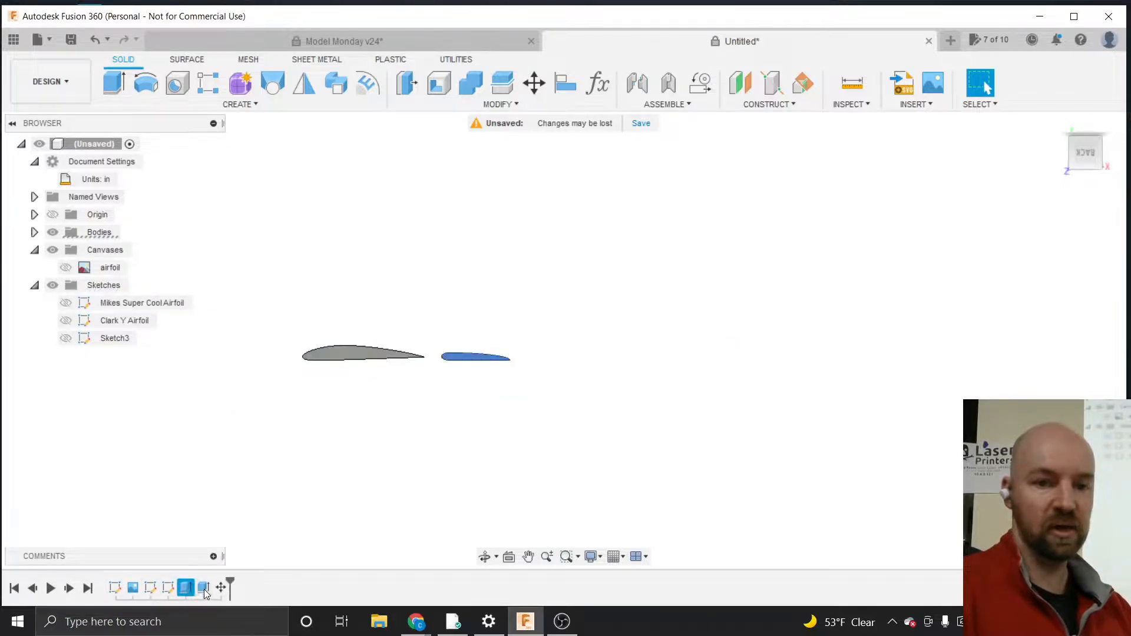
left_click(151, 587)
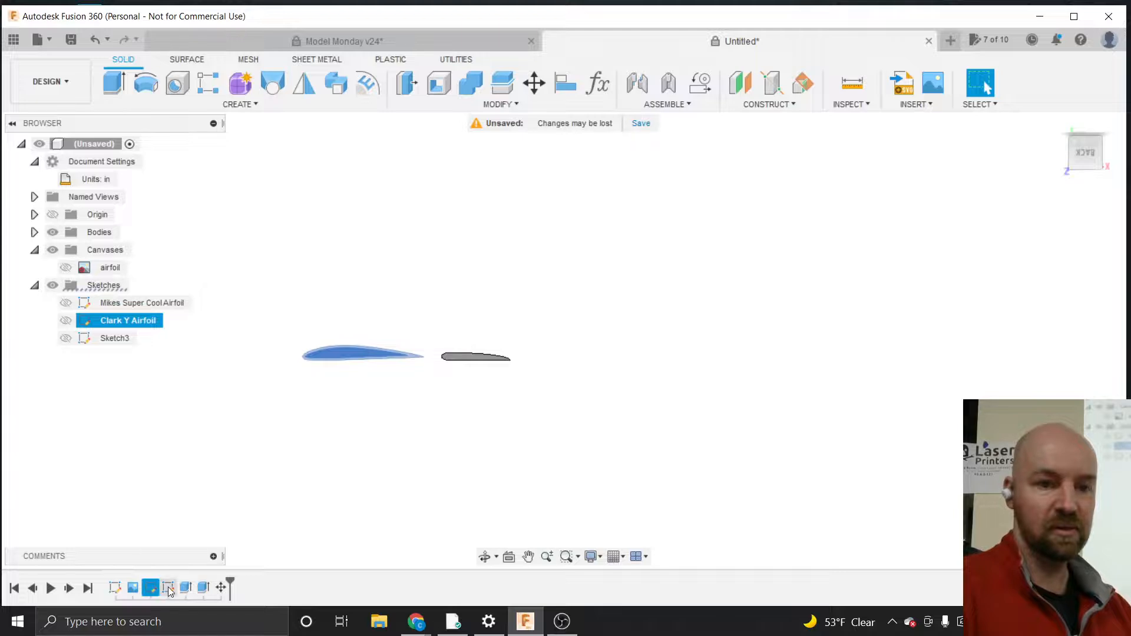
left_click(115, 588)
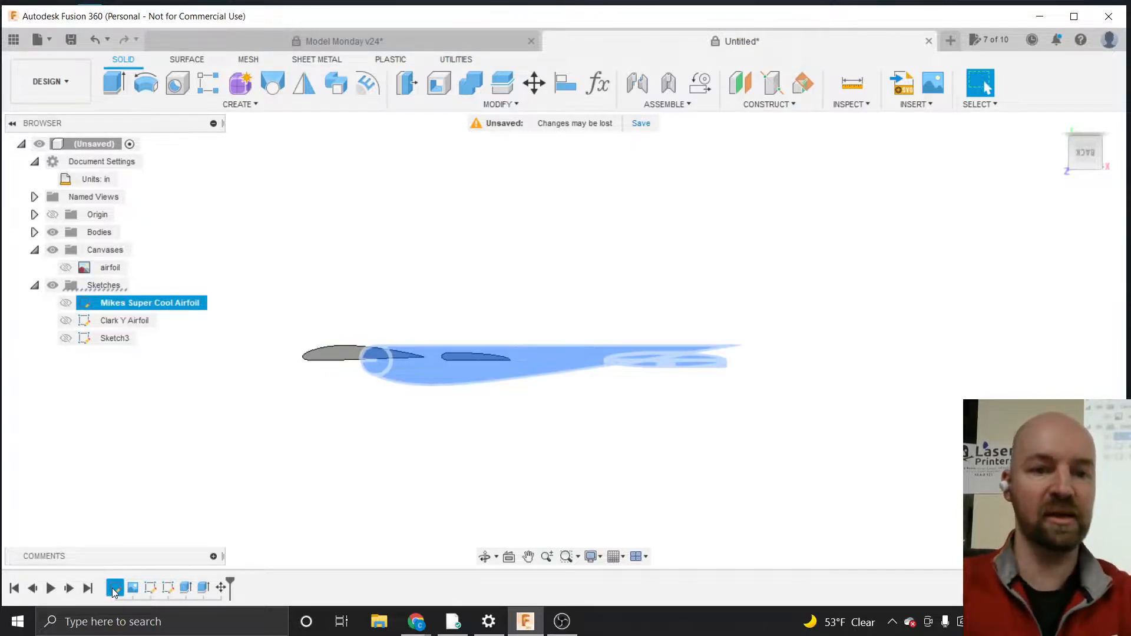
key("Escape")
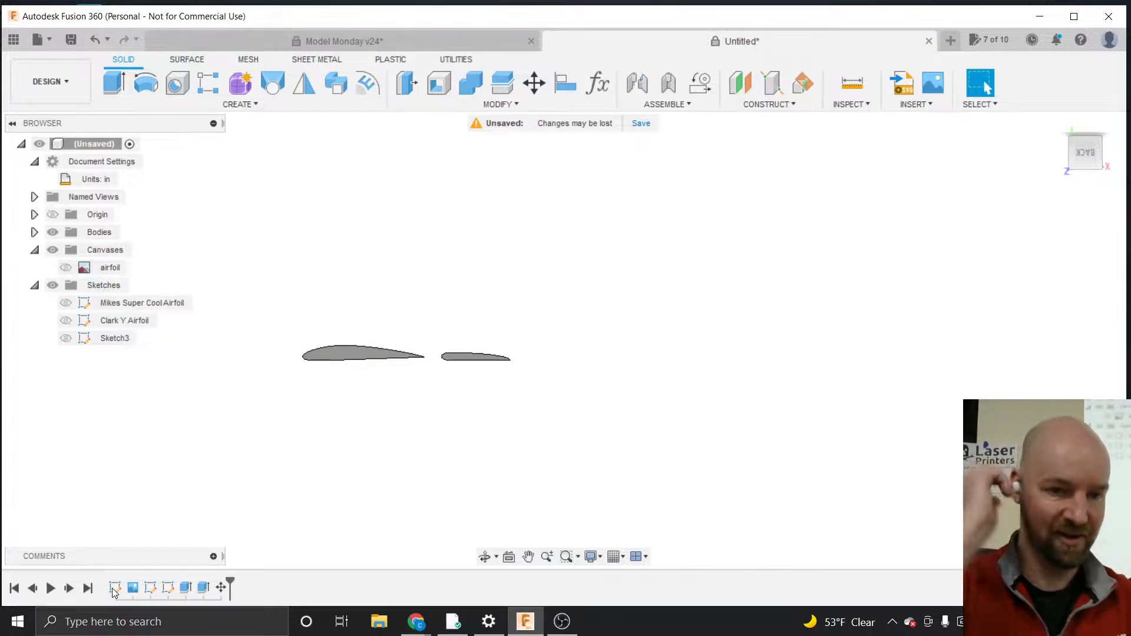
left_click(151, 589)
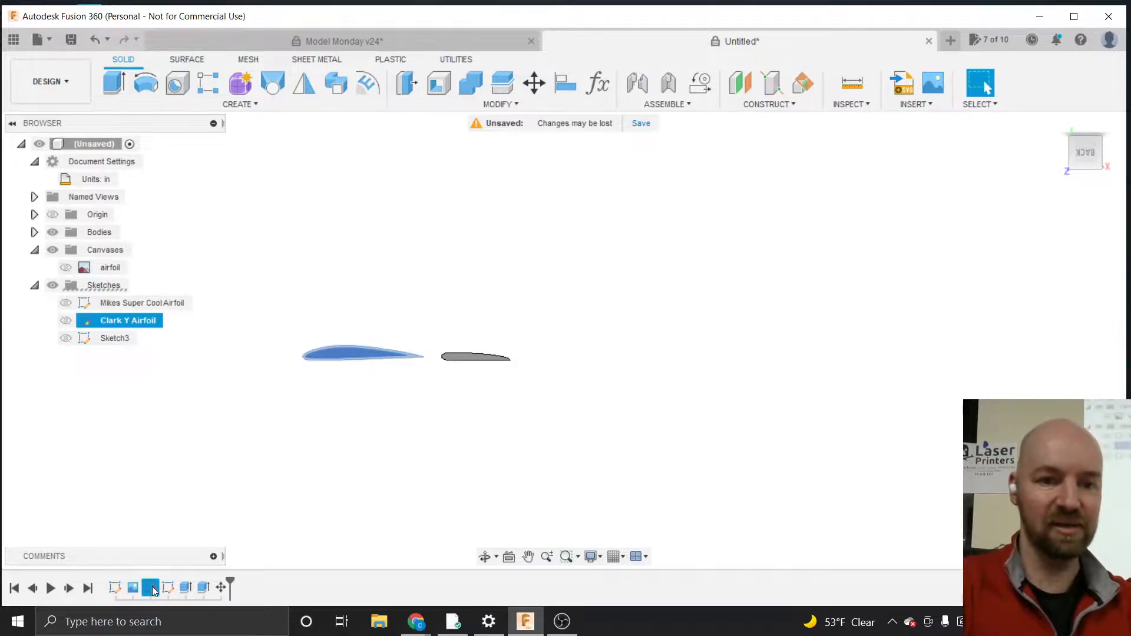
left_click(169, 588)
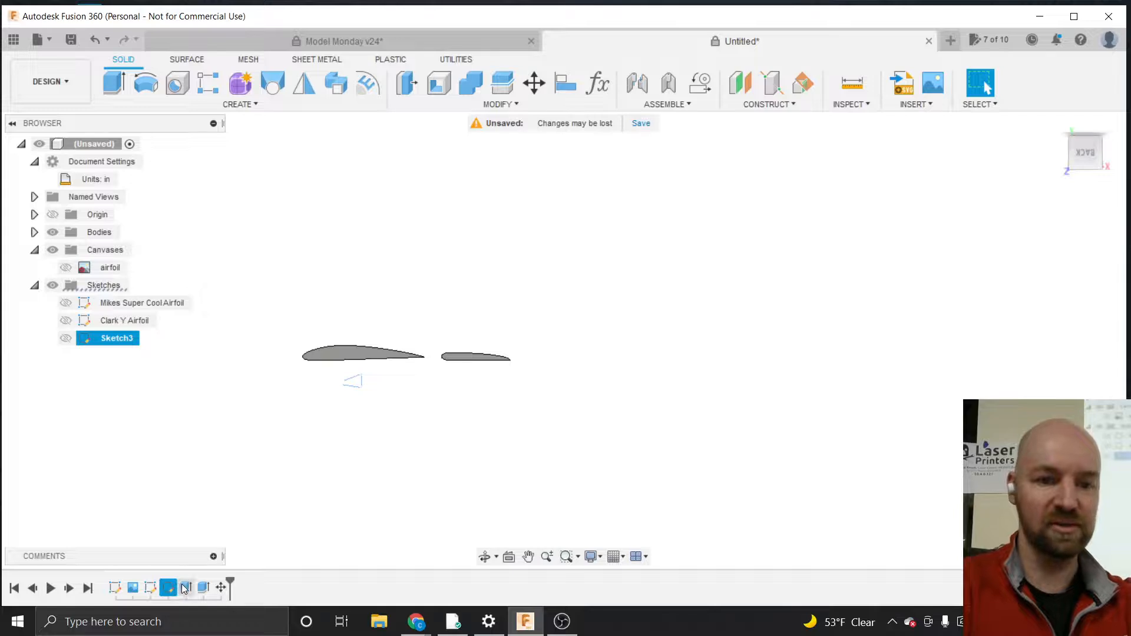
left_click(186, 588)
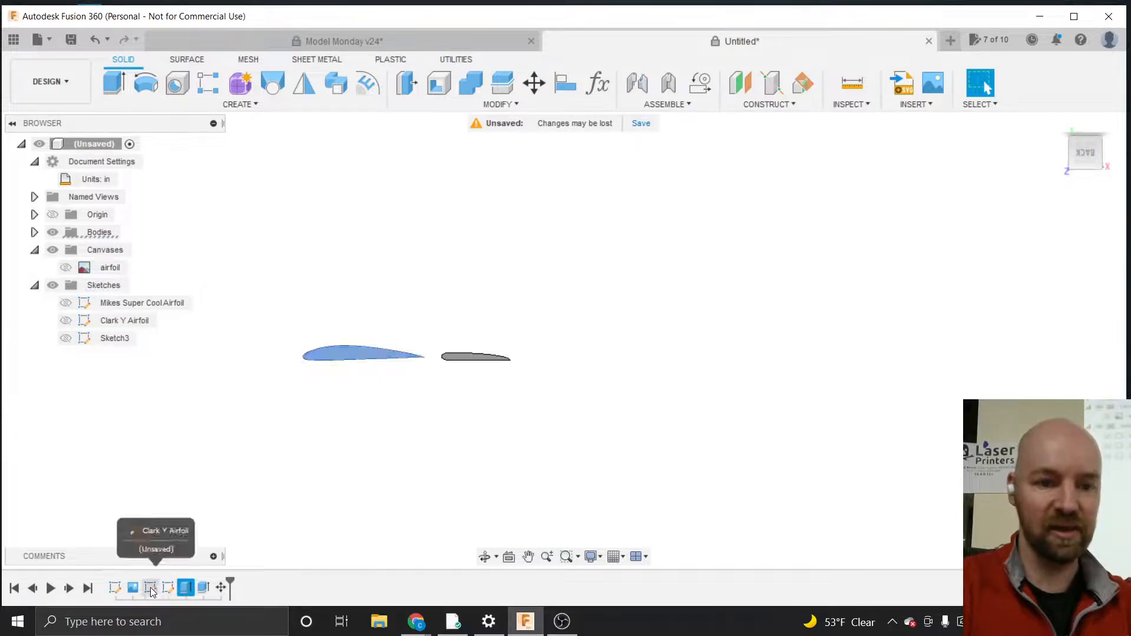
left_click(113, 589)
Edit the Mikes Super Cool Airfoil sketch and set its chord length dimension to 6 in
right_click(114, 589)
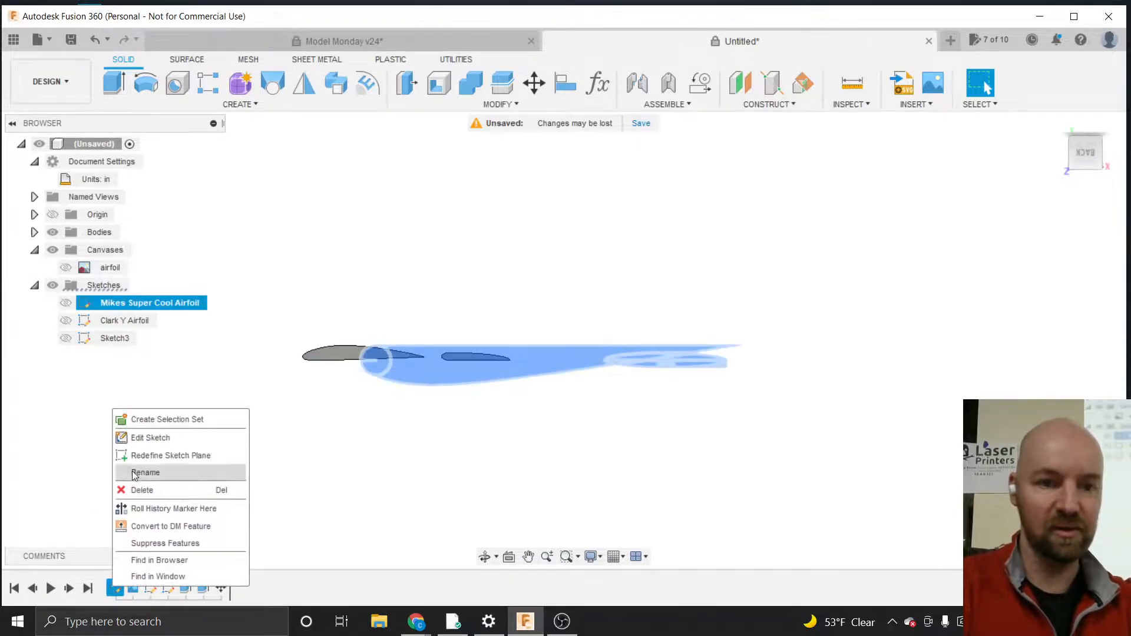
left_click(151, 436)
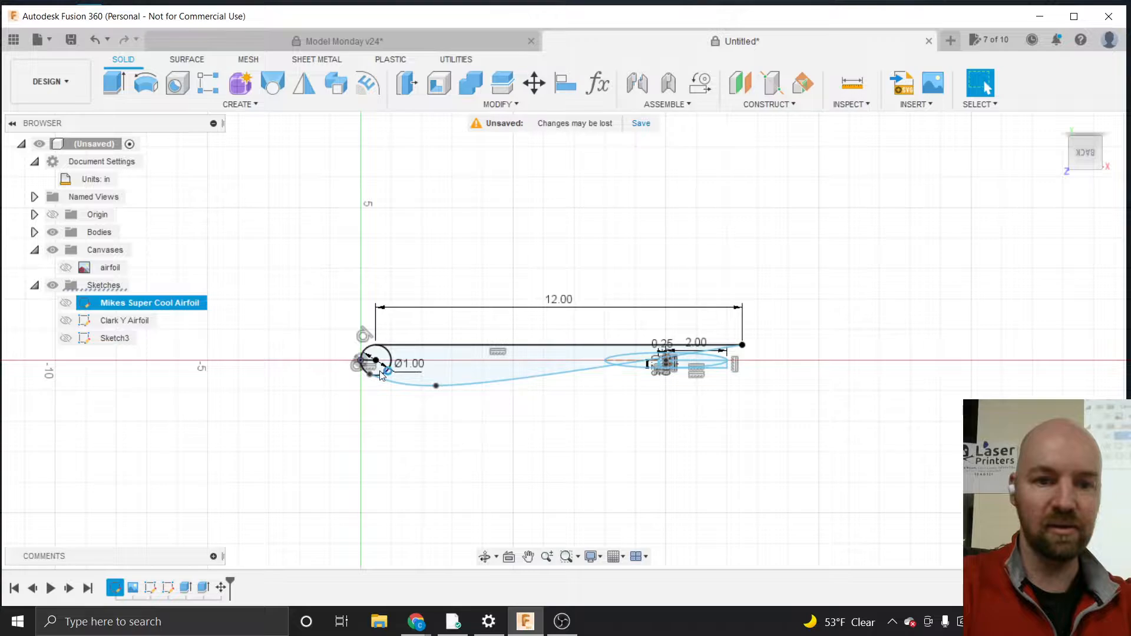
double_click(567, 300)
type("6")
key("Return")
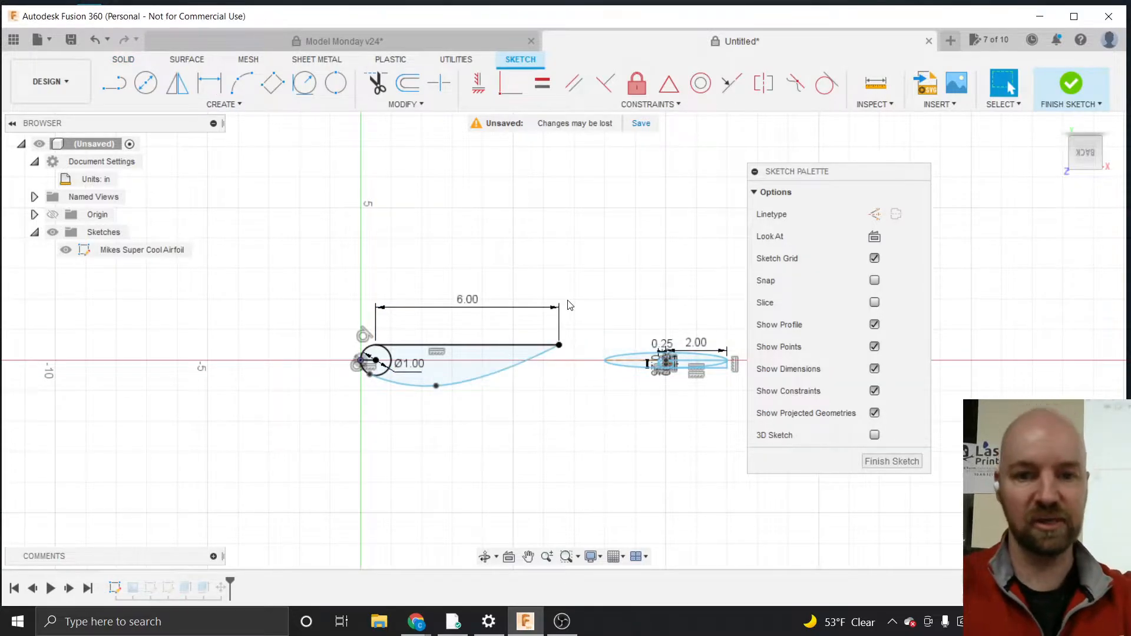
Set the second profile's horizontal length dimension to 6 in and finish the sketch
scroll(689, 328, "up", 5)
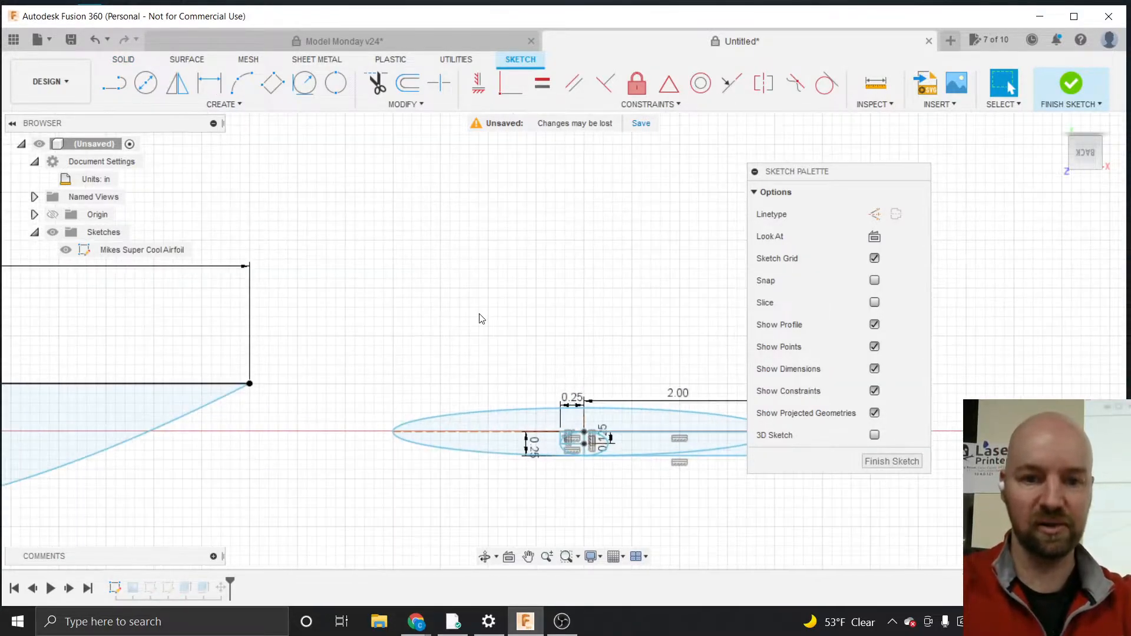
scroll(482, 318, "down", 2)
scroll(662, 393, "up", 4)
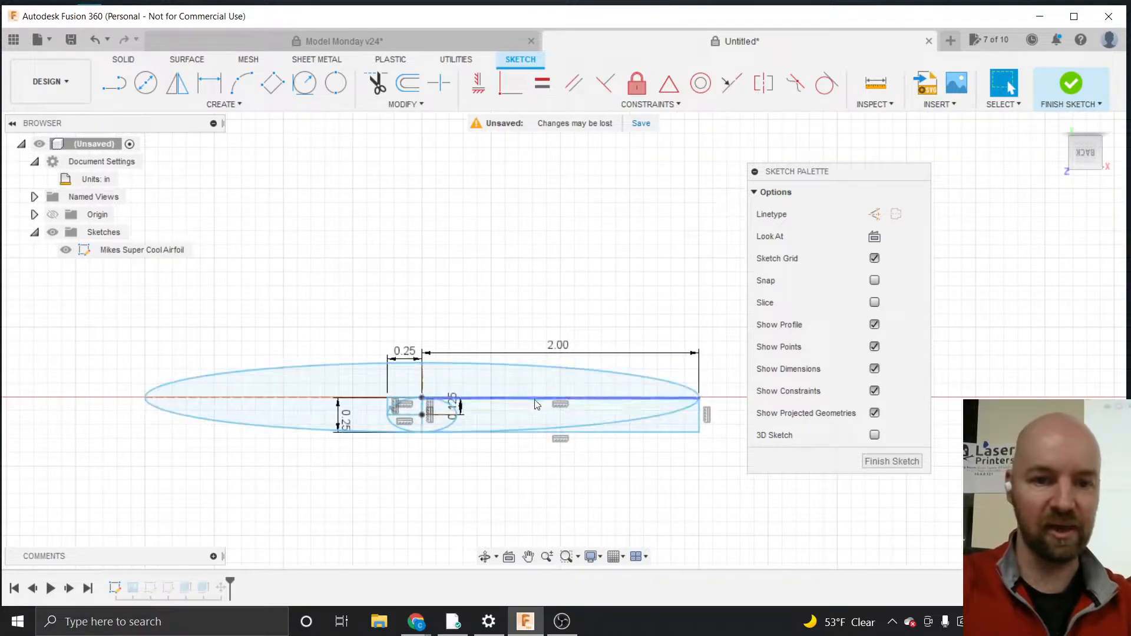
scroll(505, 405, "up", 2)
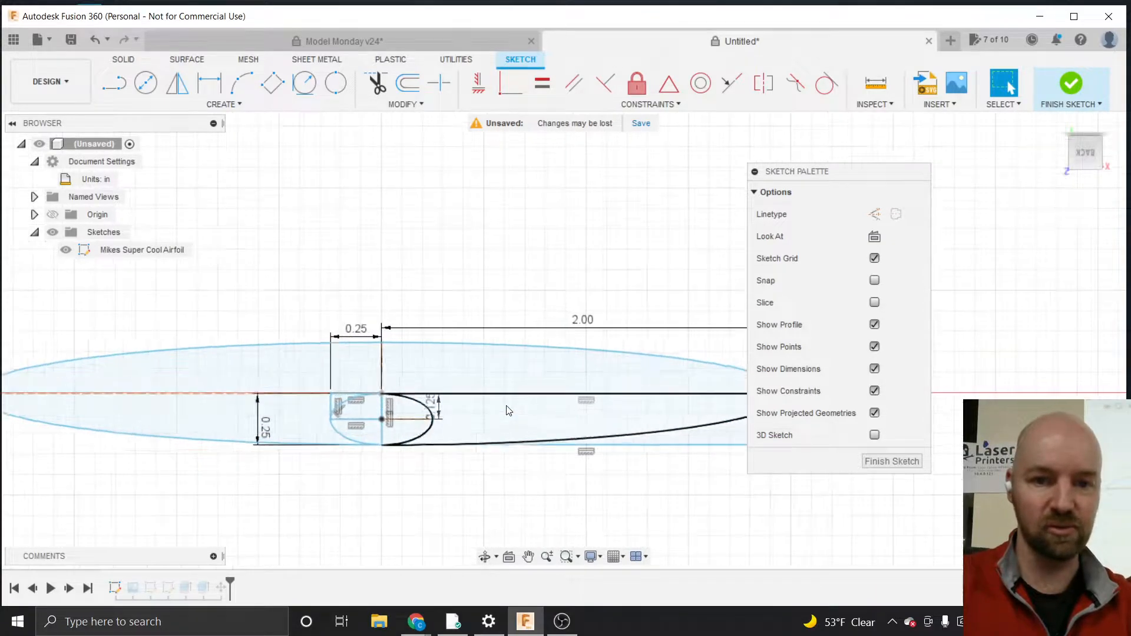
double_click(592, 325)
type("6")
key("Return")
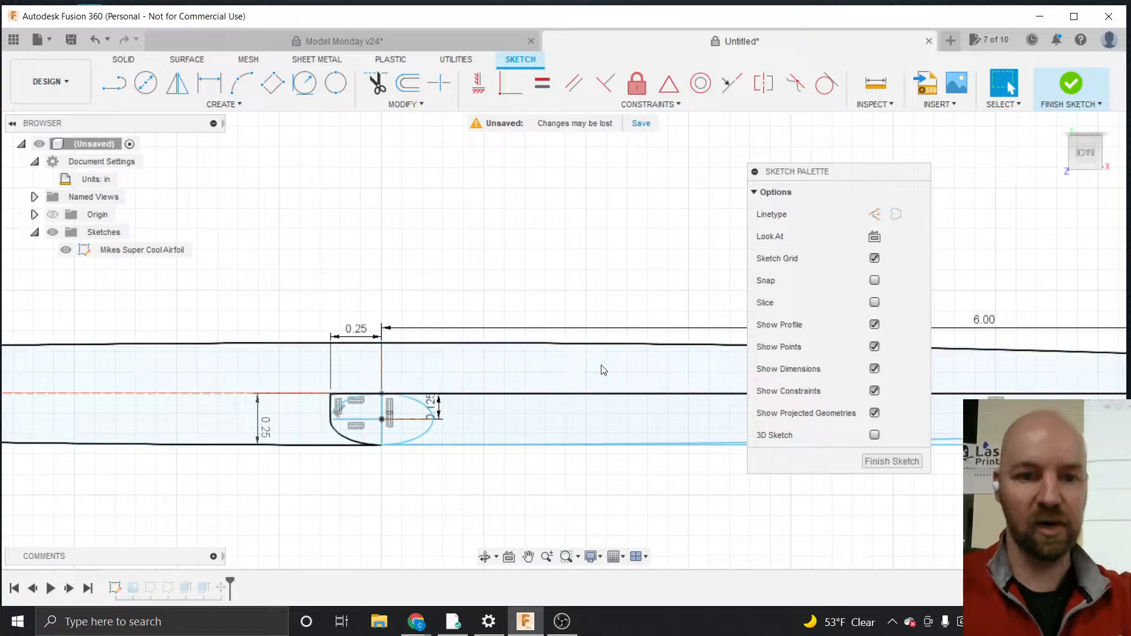
scroll(286, 355, "down", 4)
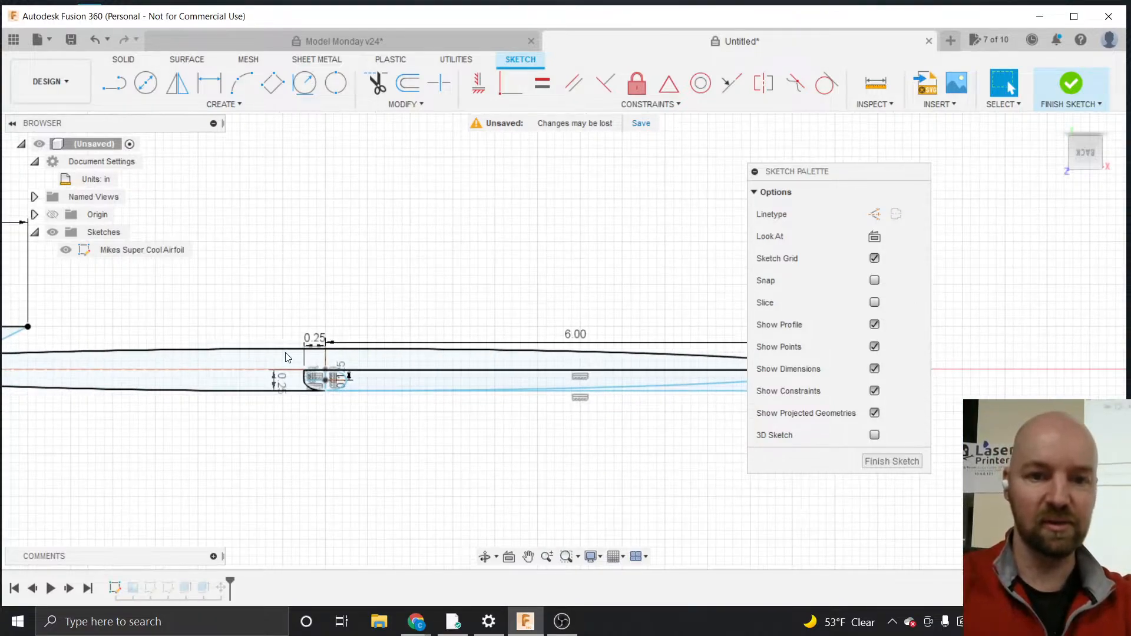
left_click(890, 461)
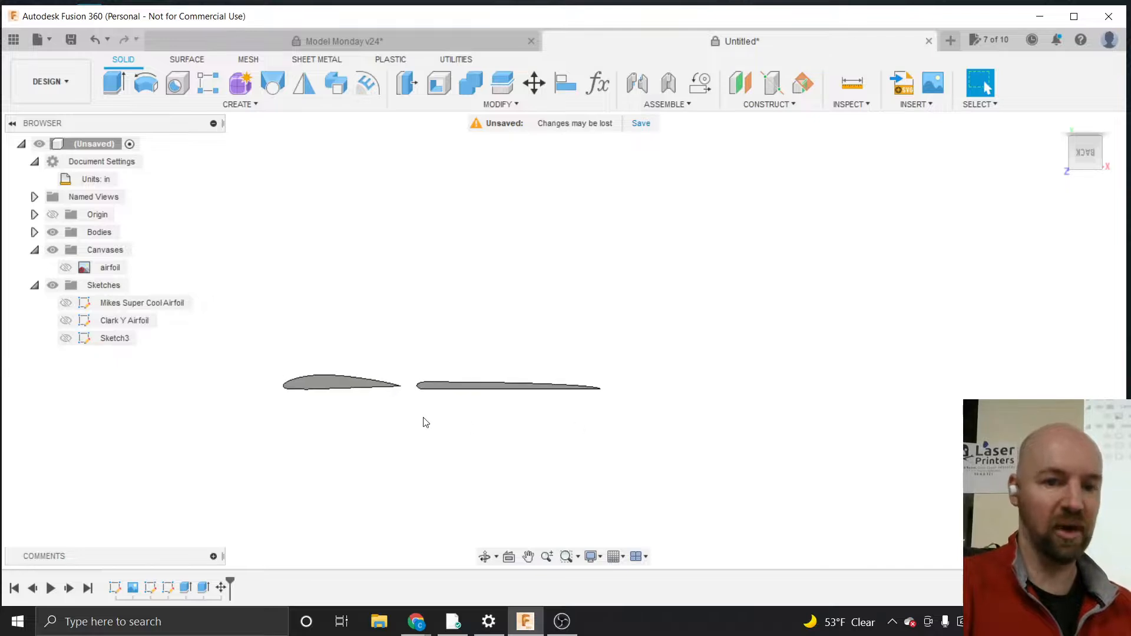
Compare the two resized airfoil bodies and expand the Bodies folder in the browser
scroll(386, 390, "up", 2)
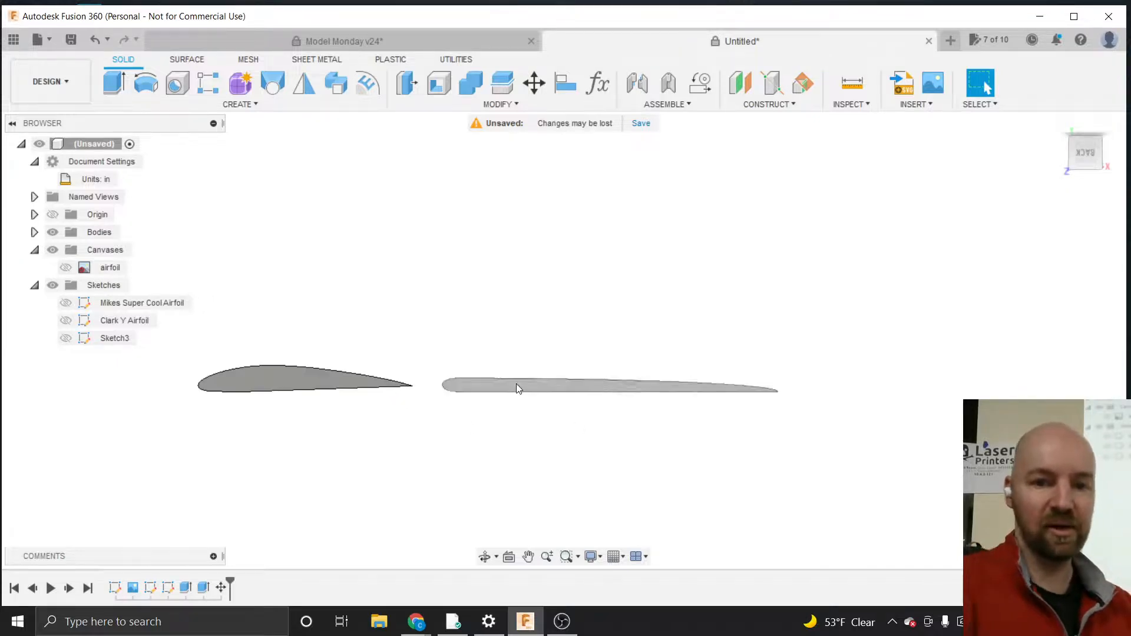
left_click(560, 386)
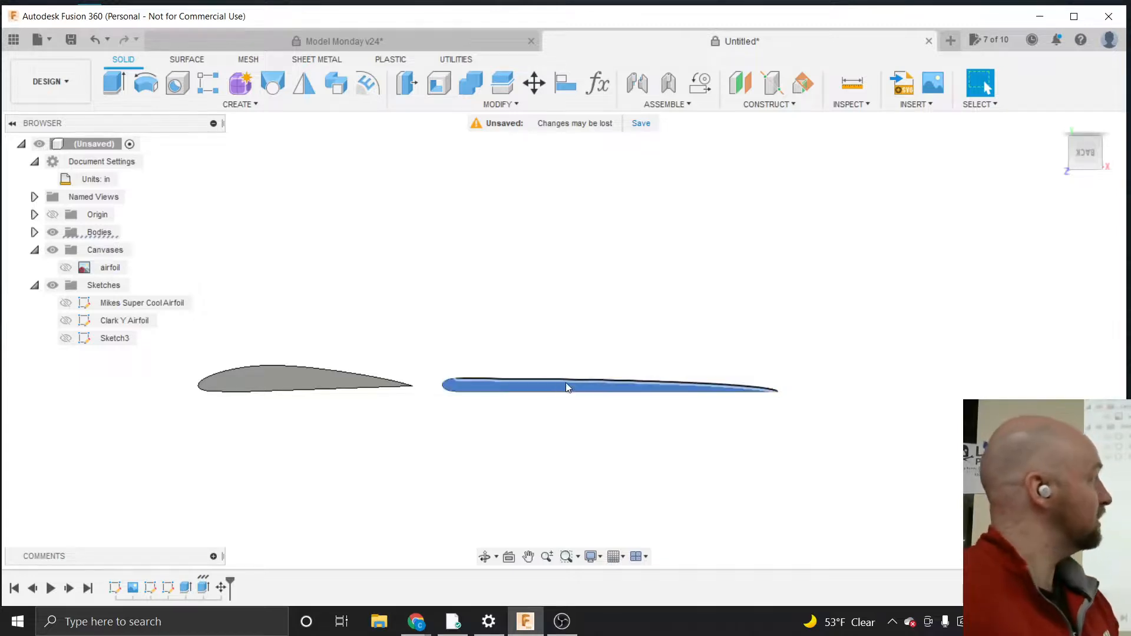
left_click(599, 412)
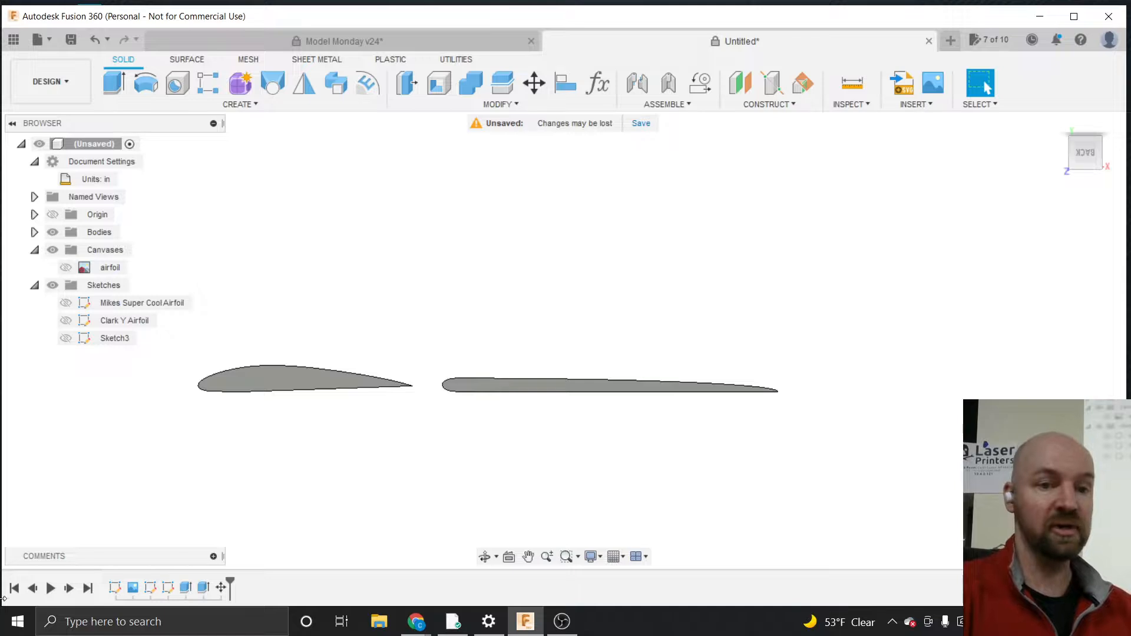
left_click(107, 303)
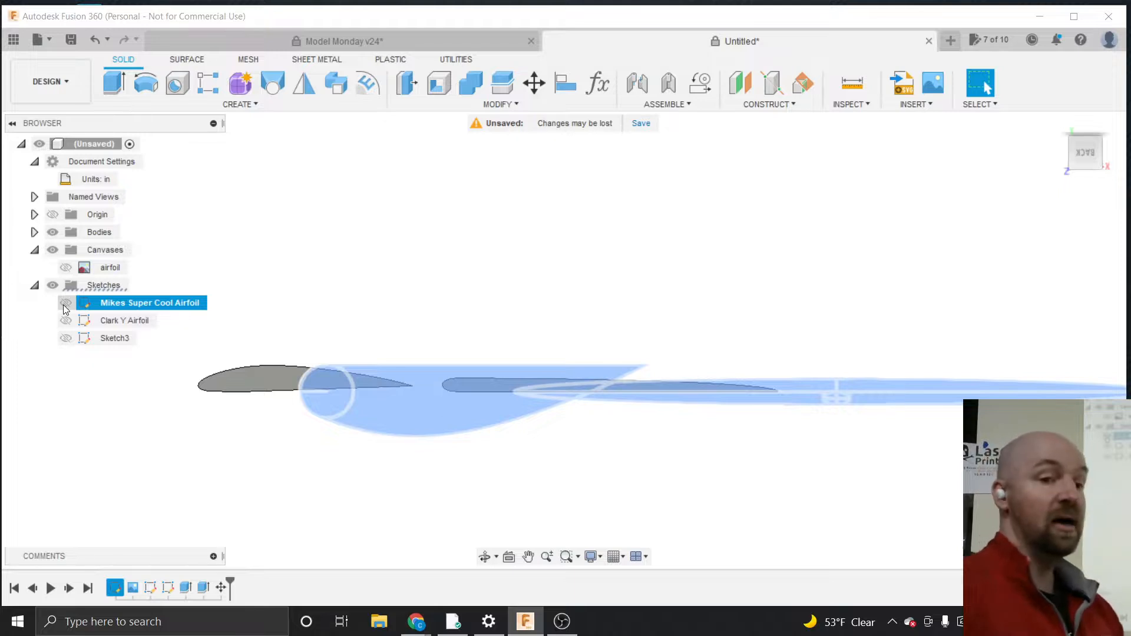
left_click(186, 270)
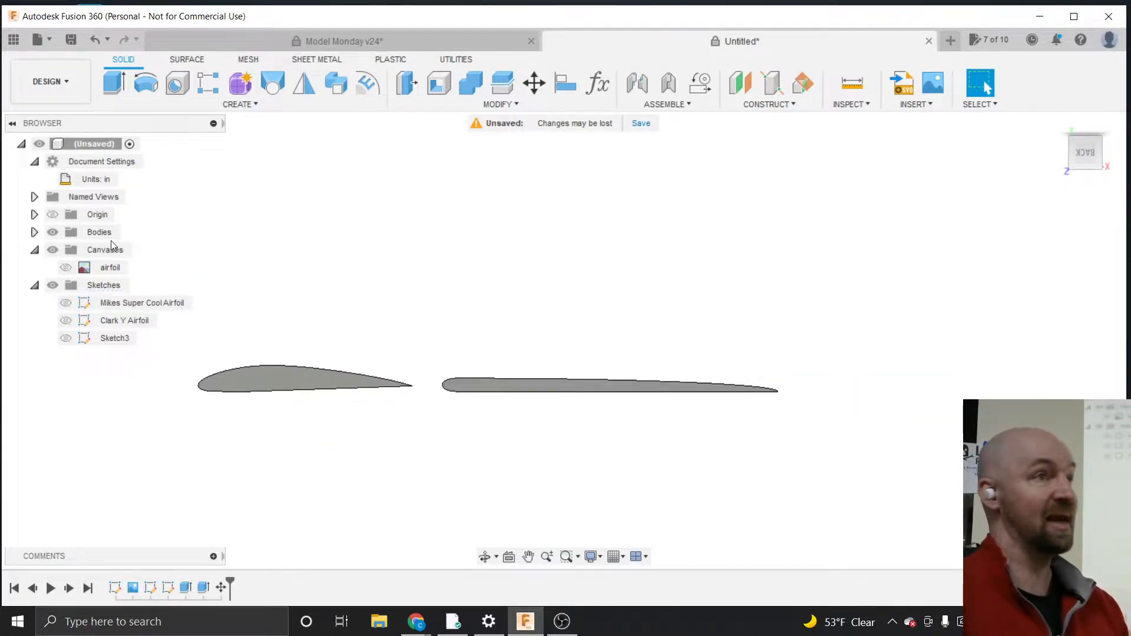
right_click(119, 303)
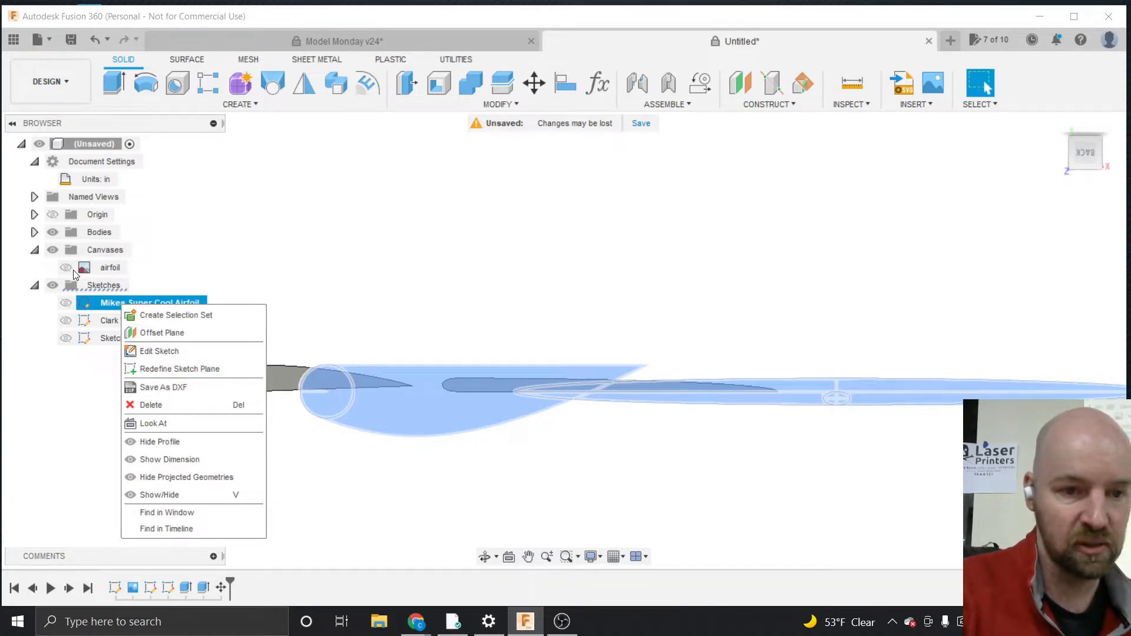
left_click(34, 233)
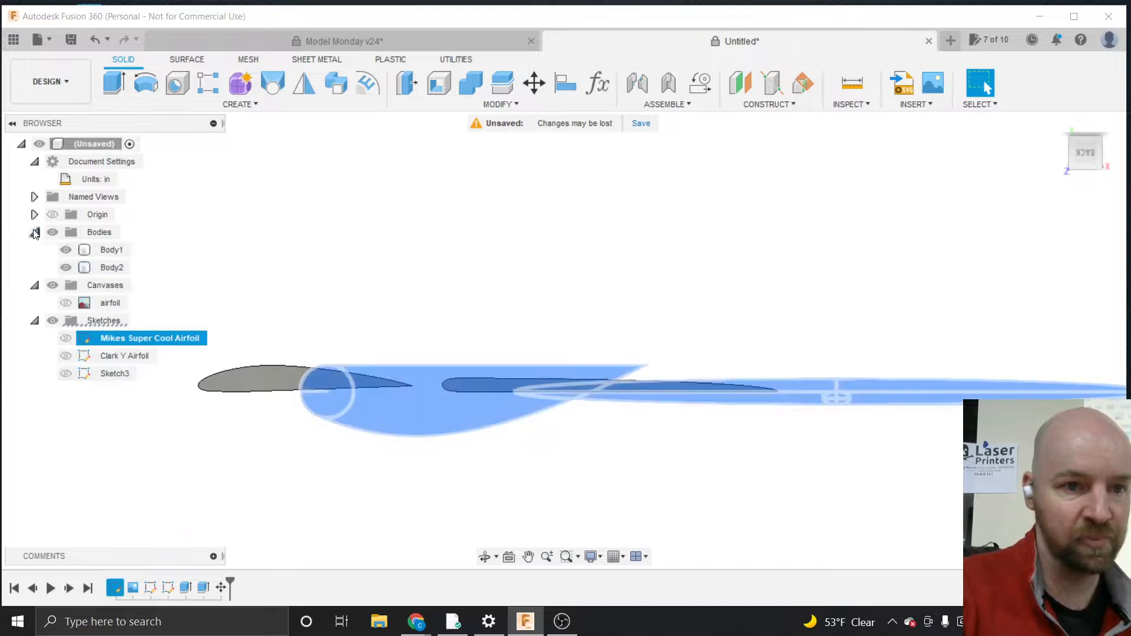
Remove Body2 from the design and undo the removal
right_click(116, 346)
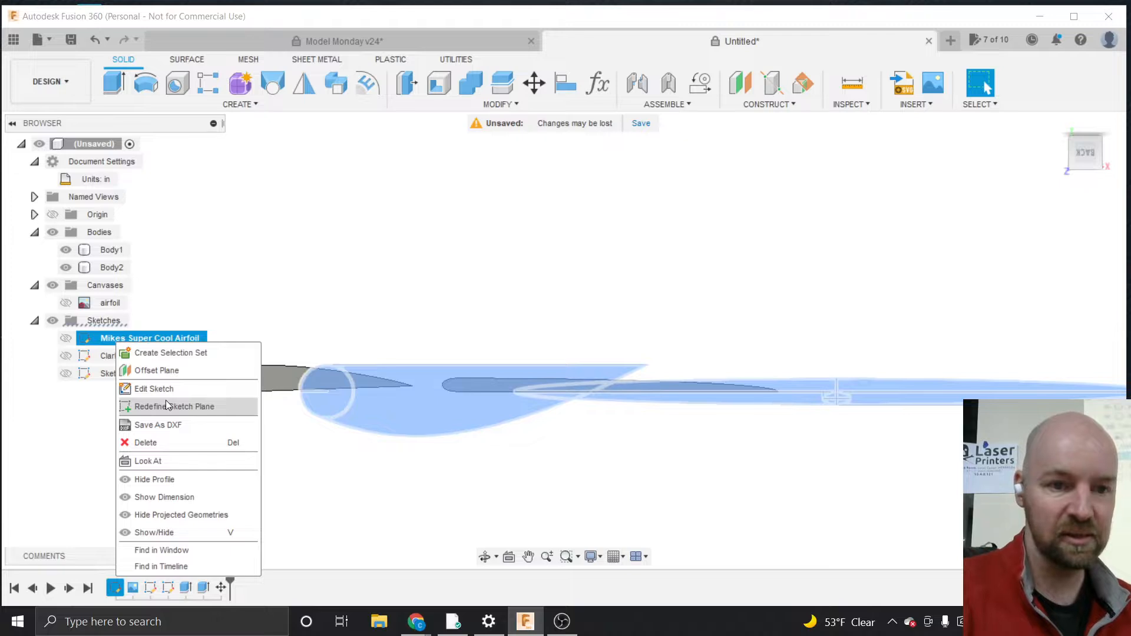
left_click(105, 268)
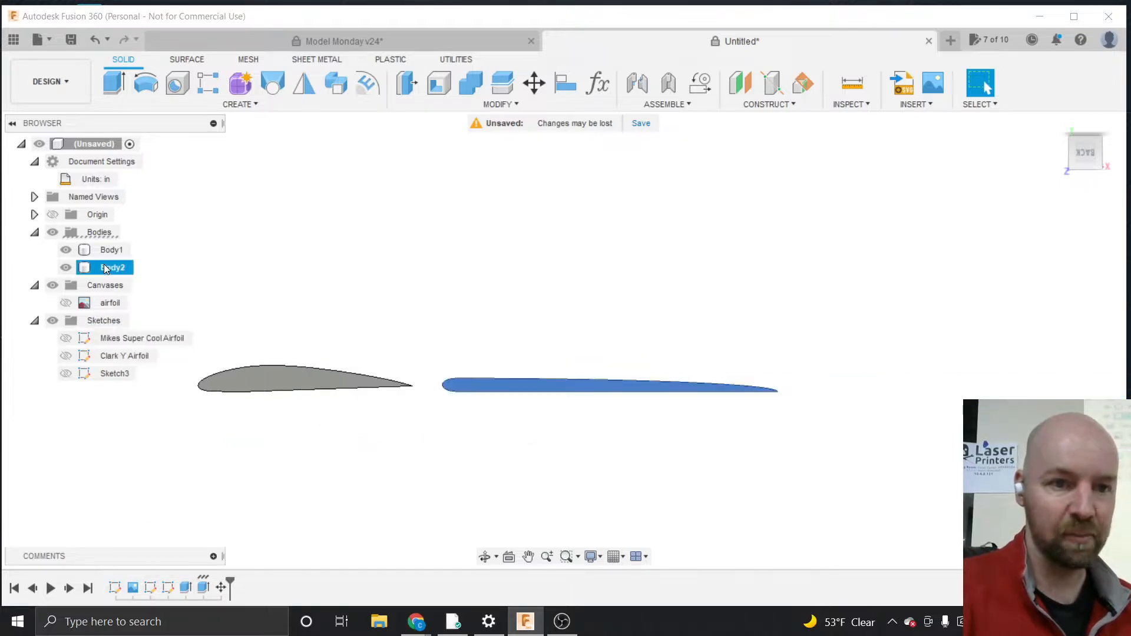
right_click(107, 268)
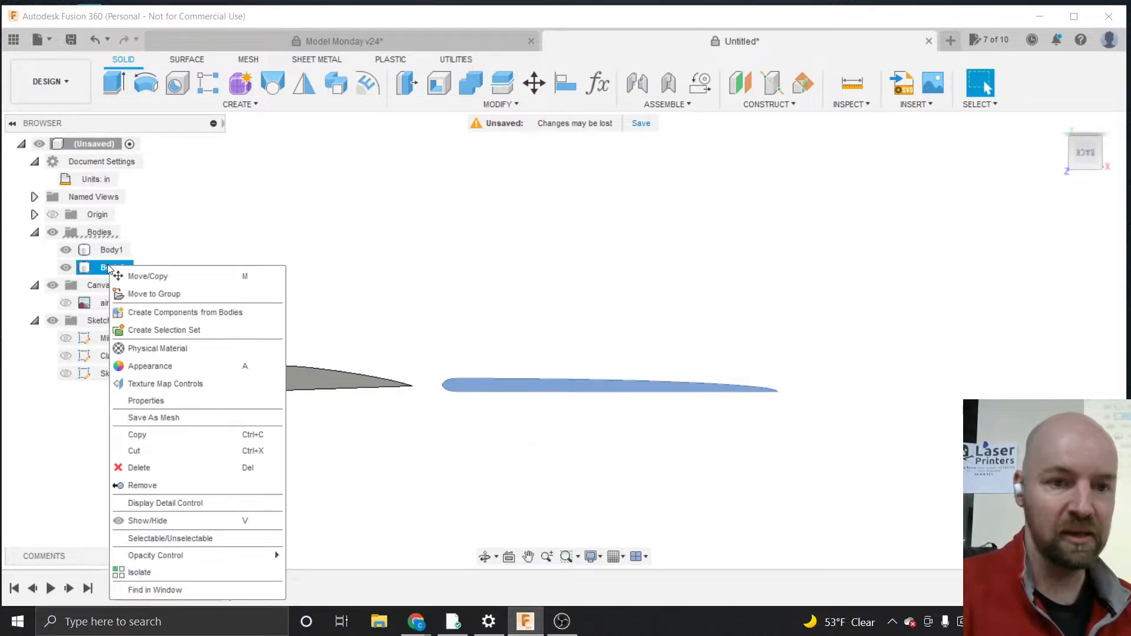
left_click(148, 487)
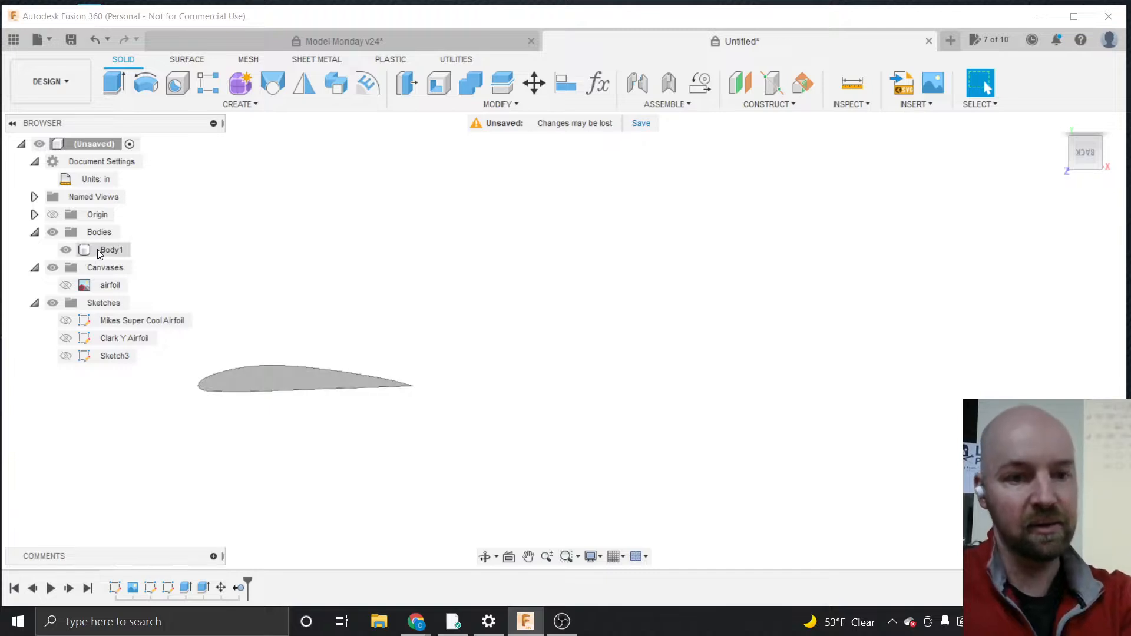
key("ctrl+z")
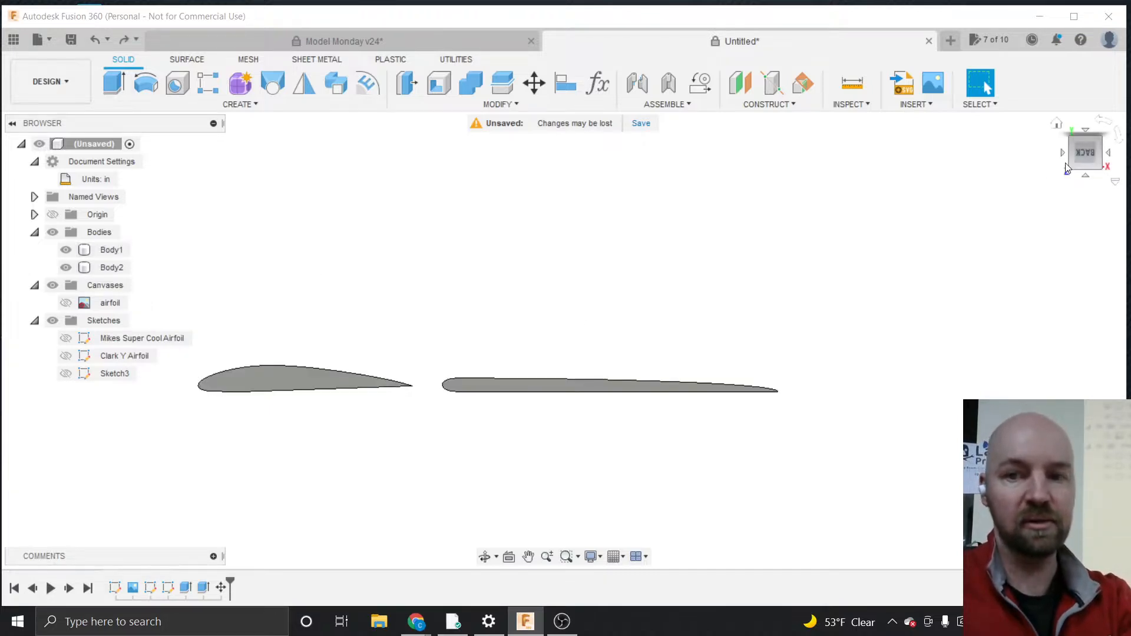
Extrude the second airfoil's end face about 0.70 in as a new body
left_click_drag(1084, 153, 1080, 159)
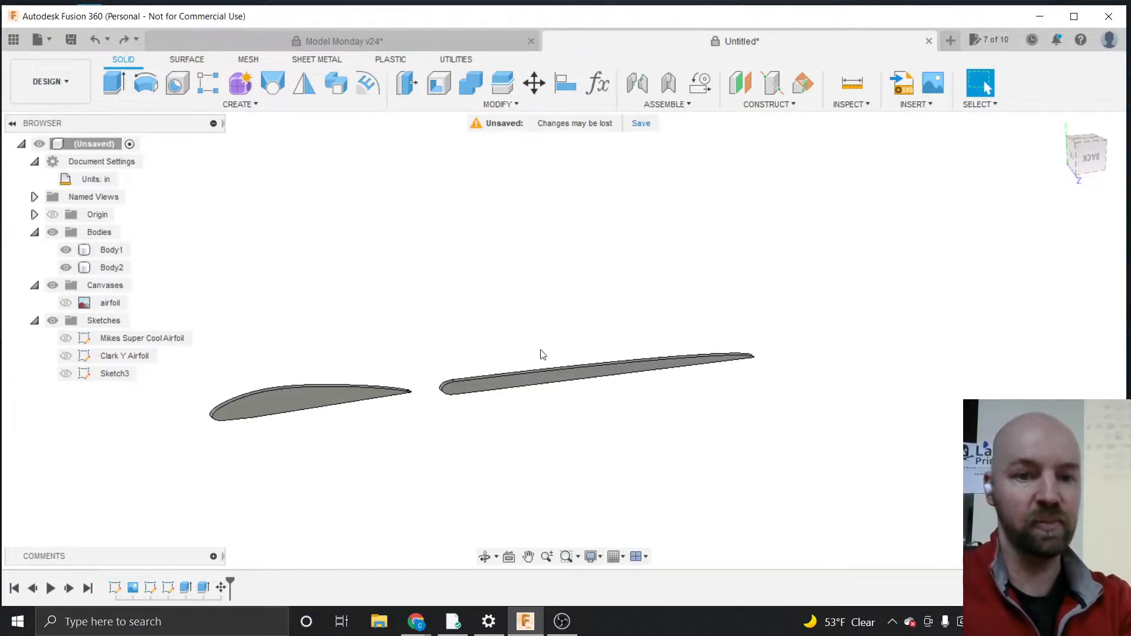
left_click(482, 384)
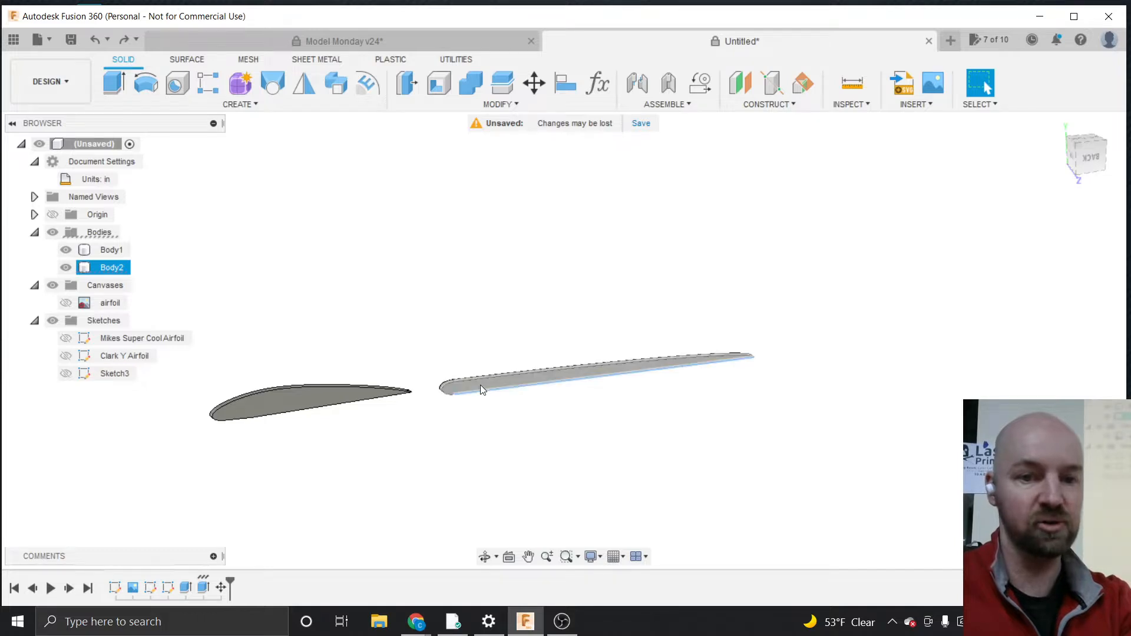
left_click(480, 388)
scroll(495, 368, "up", 3)
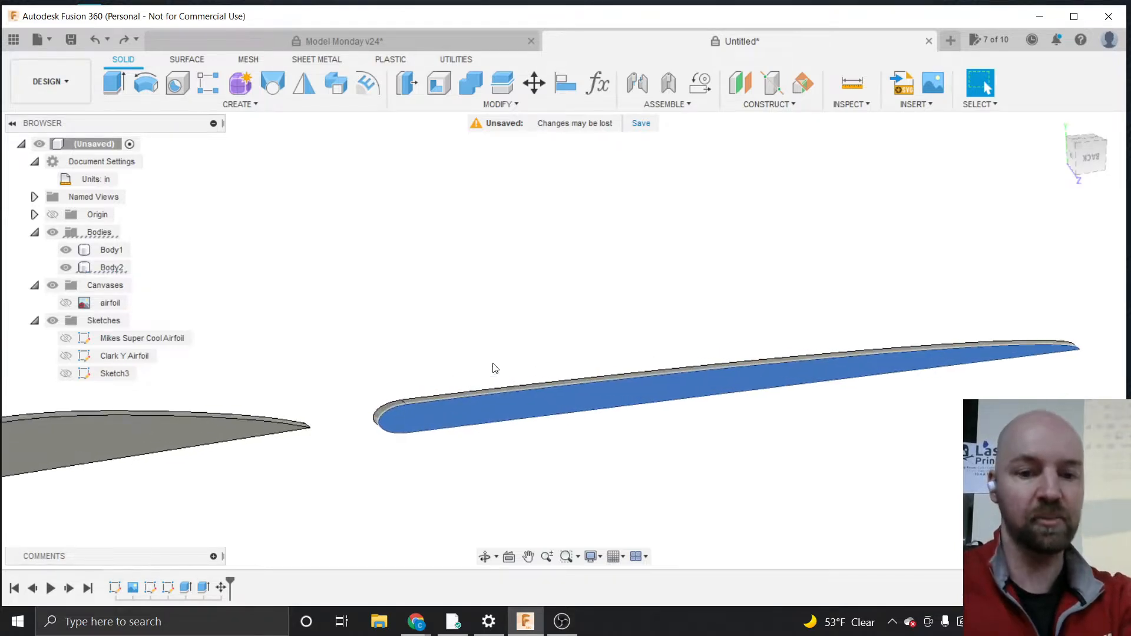
key("e")
left_click_drag(462, 409, 505, 436)
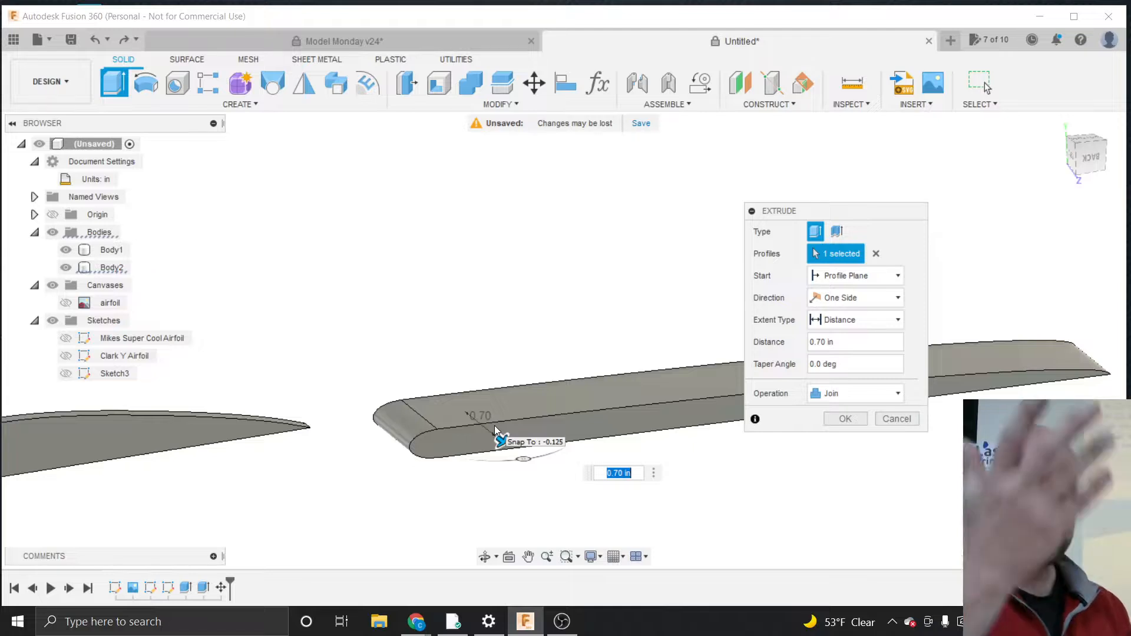
left_click(847, 393)
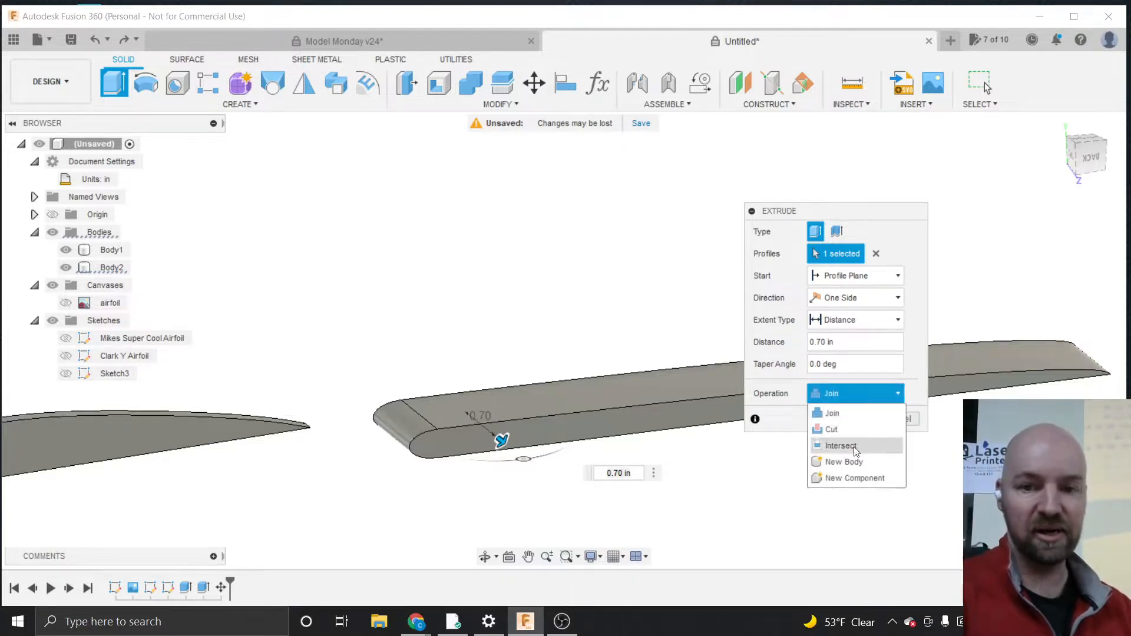
left_click(853, 455)
left_click(846, 419)
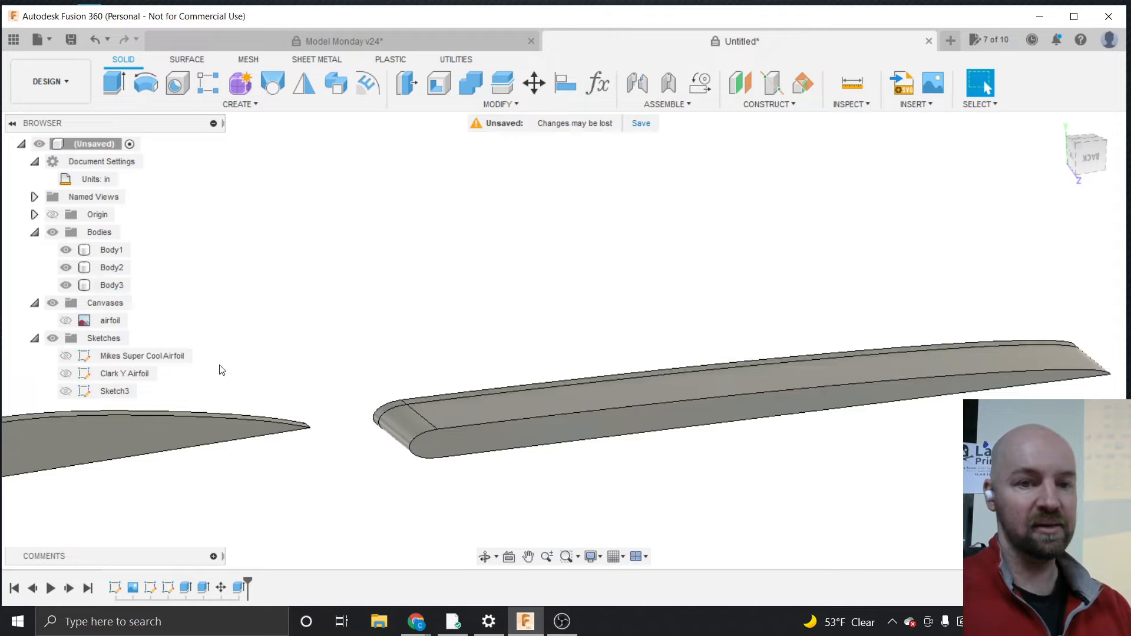
Try to delete Body2 from the Bodies folder in the browser
left_click(110, 286)
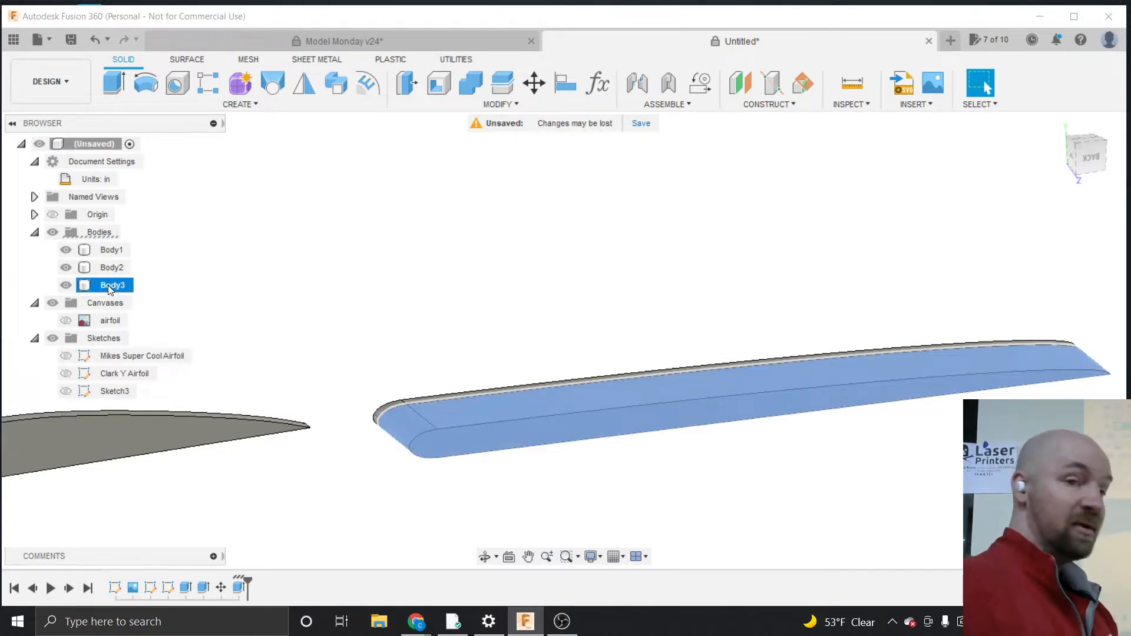
left_click(110, 268)
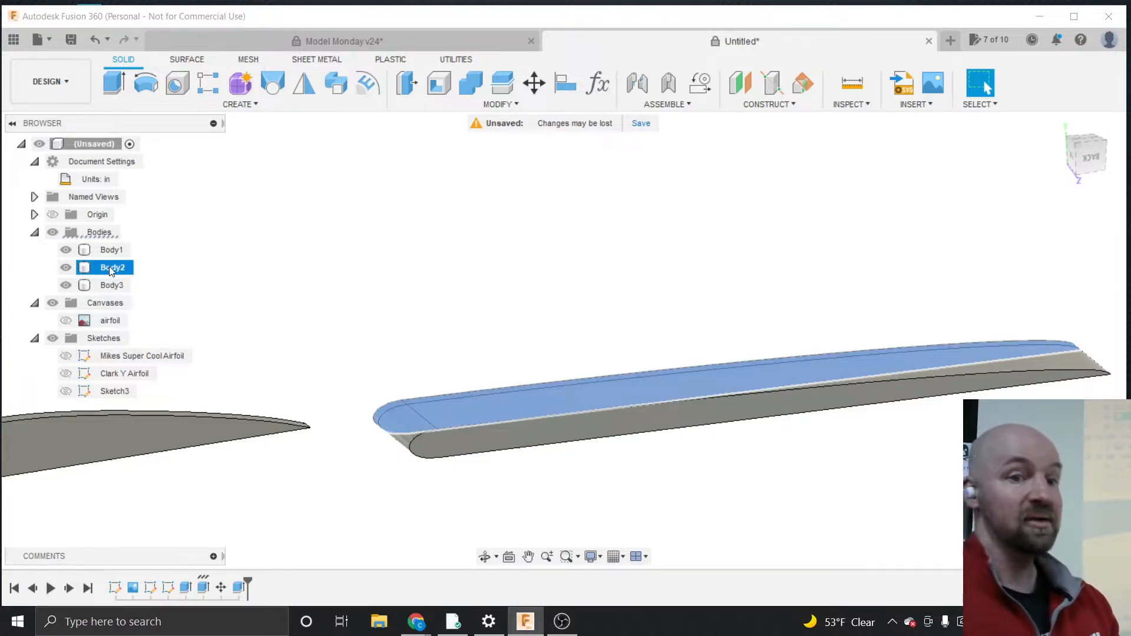
right_click(109, 267)
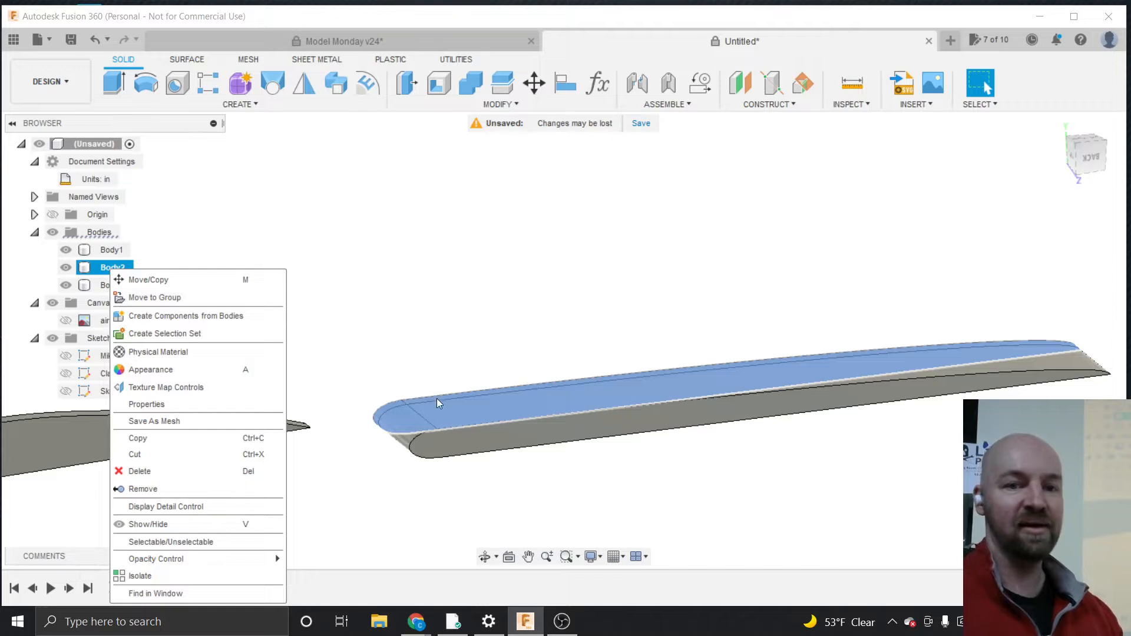
left_click(452, 439)
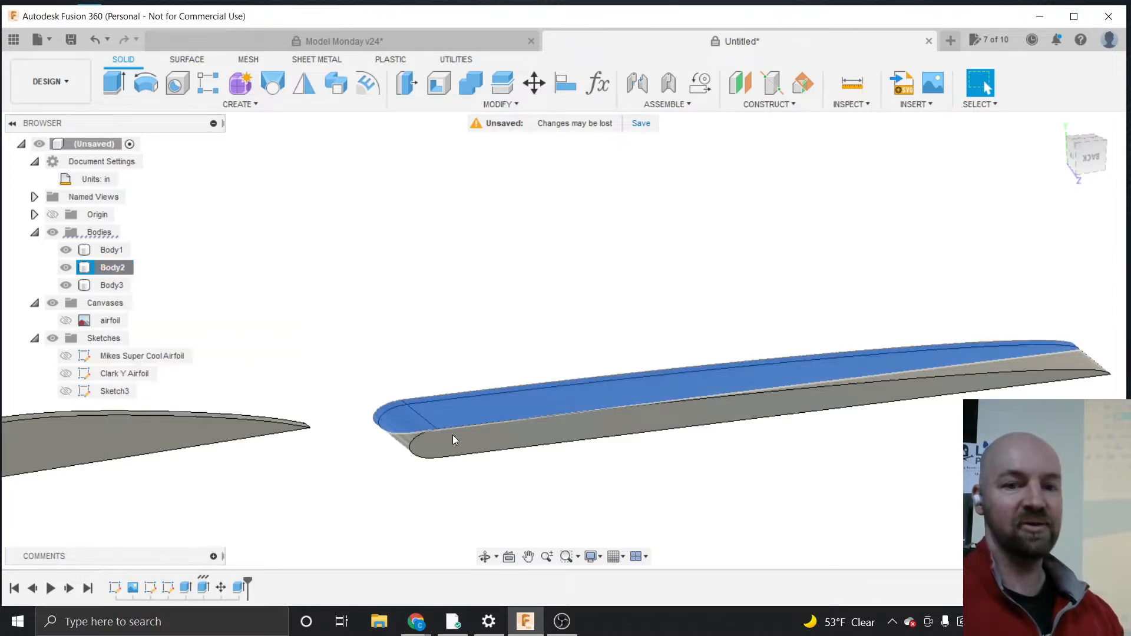
right_click(104, 266)
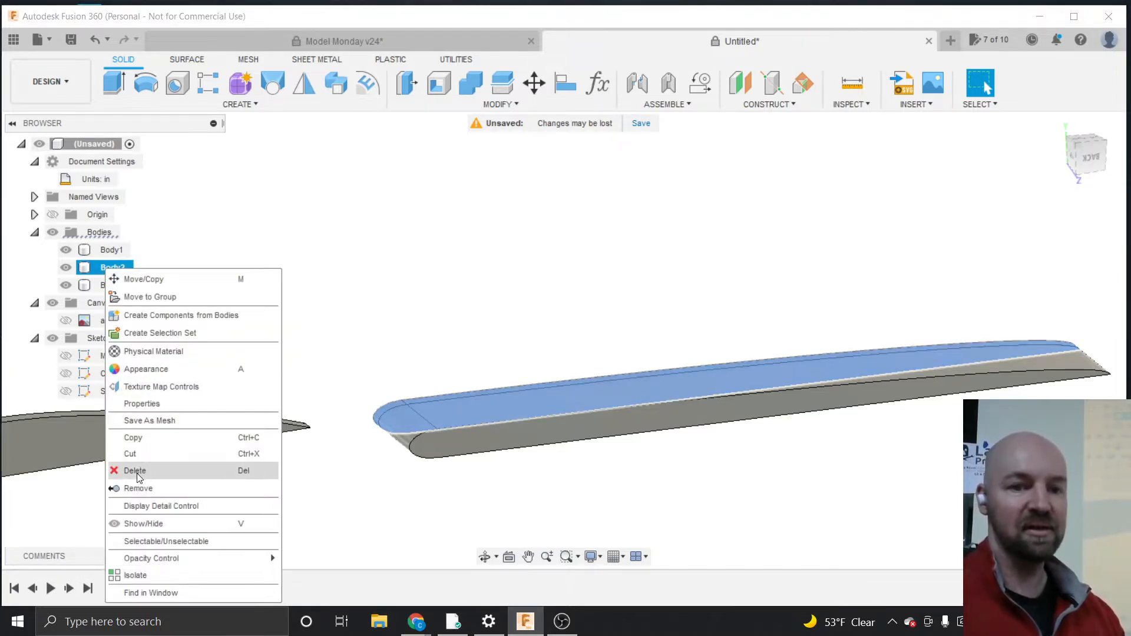
left_click(136, 471)
left_click(532, 344)
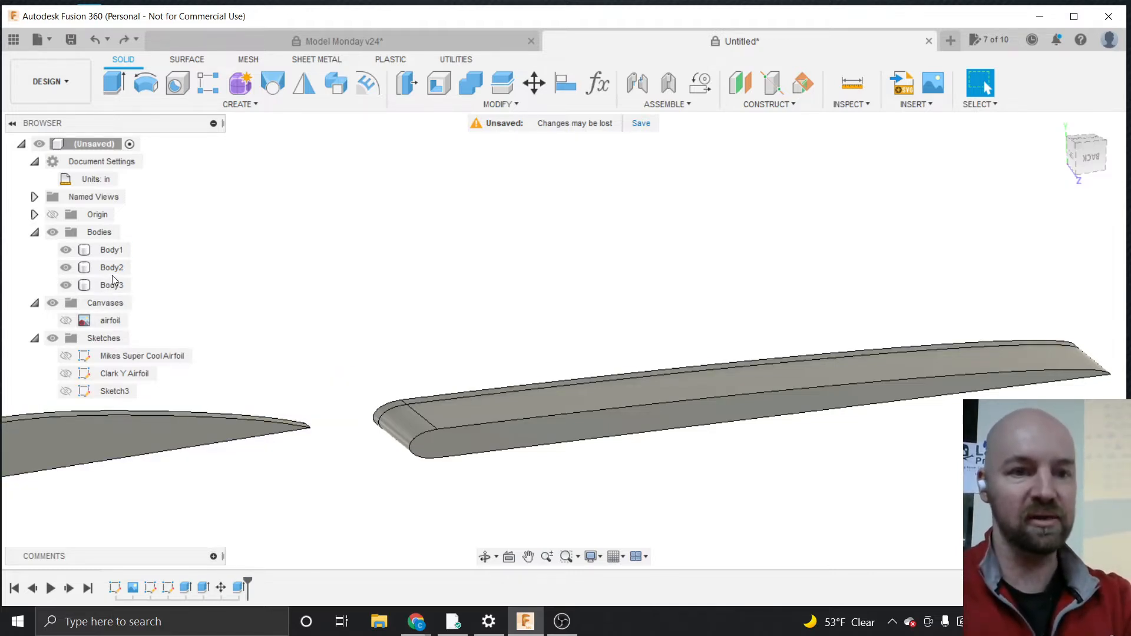
right_click(111, 271)
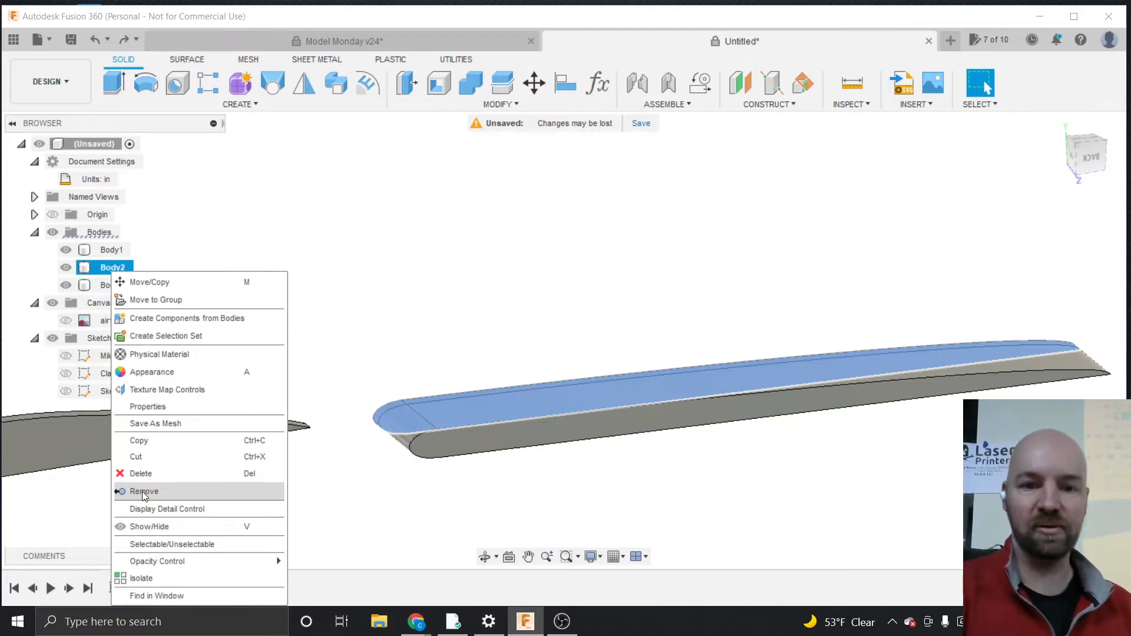
Switch to the Model Monday Google Meet call in Chrome
left_click(416, 621)
left_click(453, 563)
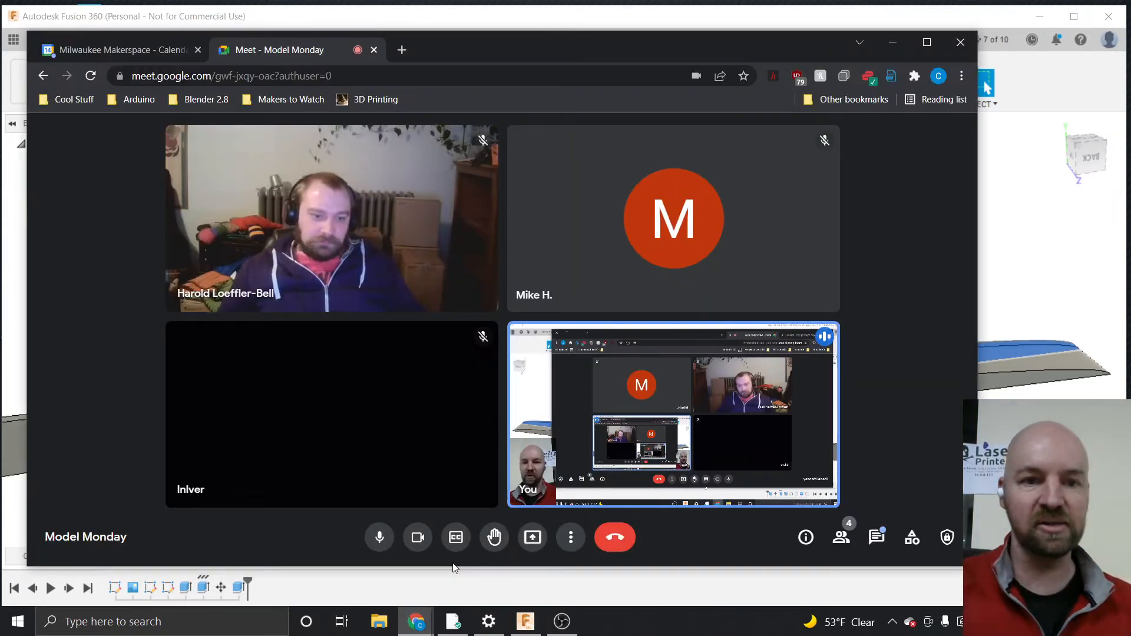